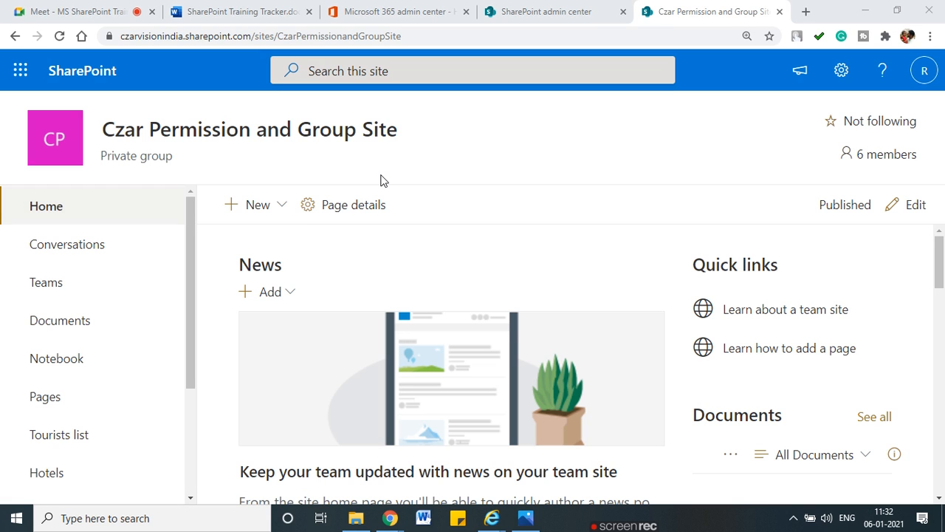
Step: Open the site's Permissions panel from the settings gear menu
left_click(840, 87)
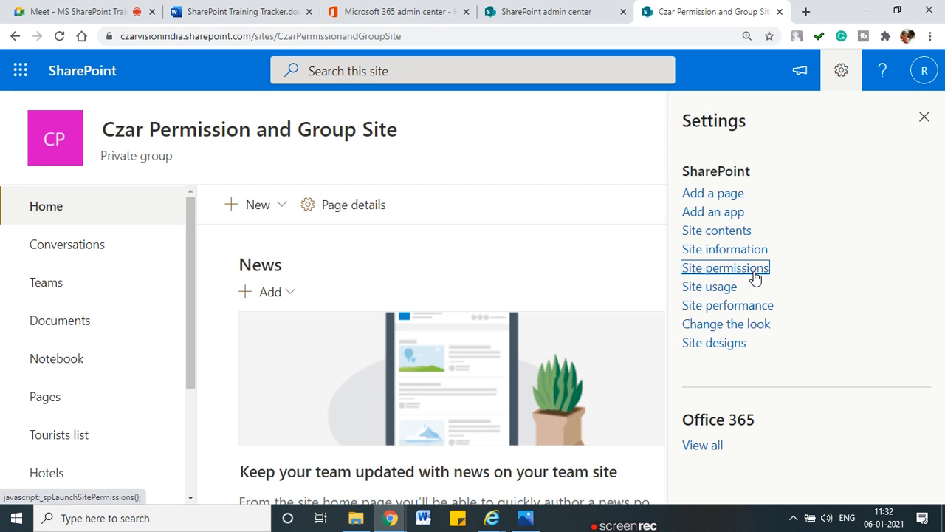
left_click(752, 270)
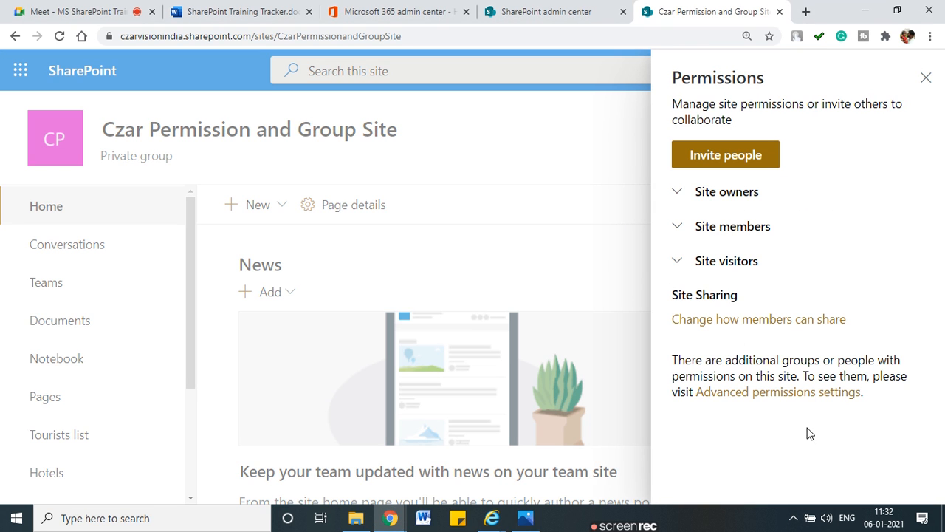
key("ctrl+2")
mouse_move(762, 176)
left_mouse_down()
mouse_move(696, 176)
mouse_move(663, 223)
mouse_move(715, 282)
mouse_move(775, 173)
mouse_move(751, 175)
left_mouse_up()
key("Escape")
Step: Expand and collapse Site owners and Site members to review who belongs to each
left_click(677, 193)
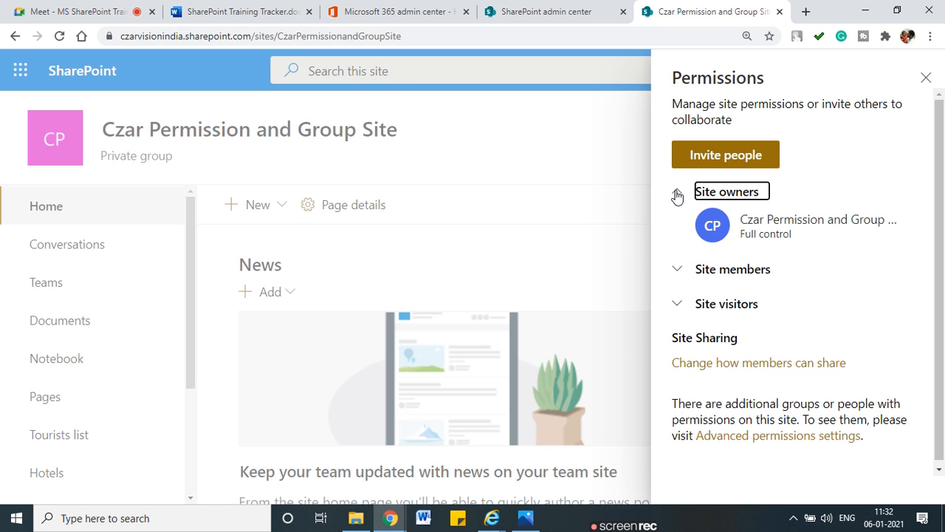
left_click(678, 271)
left_click(678, 271)
left_click(678, 192)
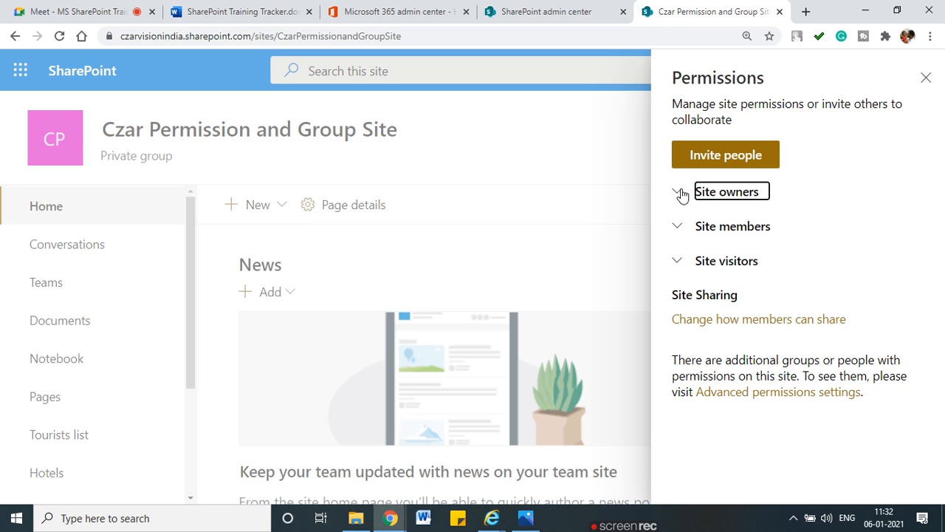
key("ctrl+2")
mouse_move(627, 205)
left_mouse_down()
mouse_move(671, 205)
mouse_move(674, 214)
left_mouse_up()
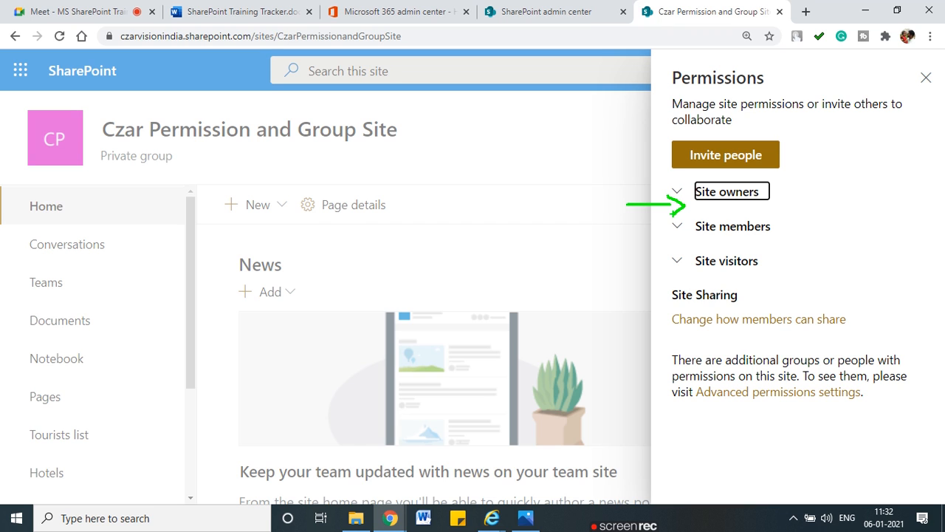
left_click_drag(658, 238, 764, 239)
left_click_drag(686, 277, 767, 279)
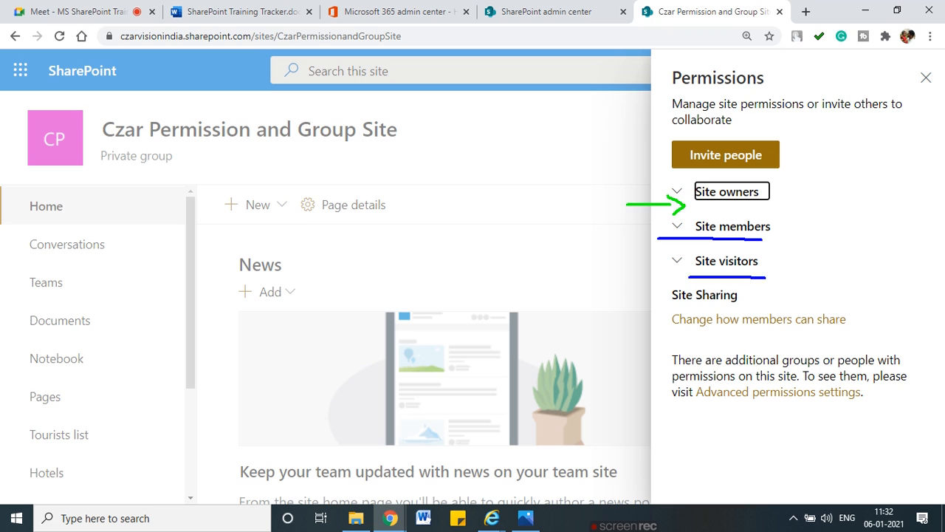
key("Escape")
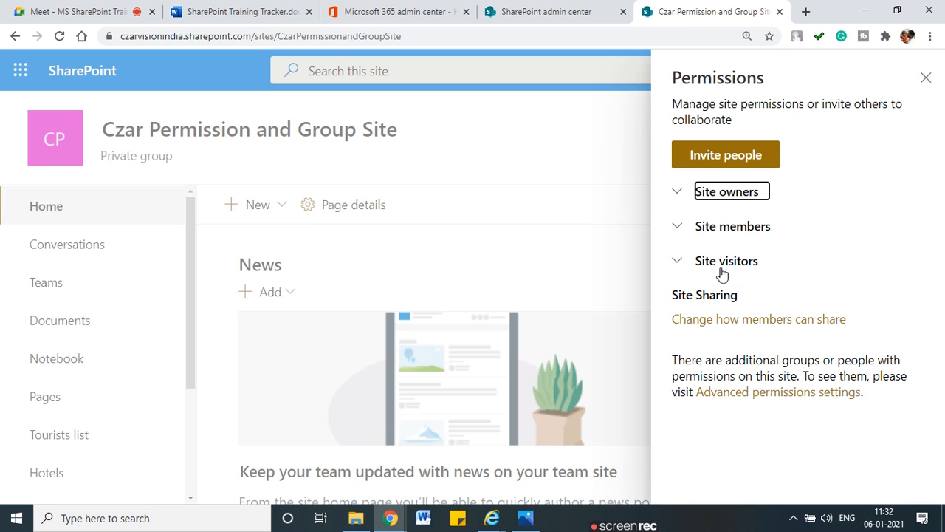
Step: Open advanced permissions to see Members (Edit), Owners (Full Control) and Visitors (Read)
left_click(737, 399)
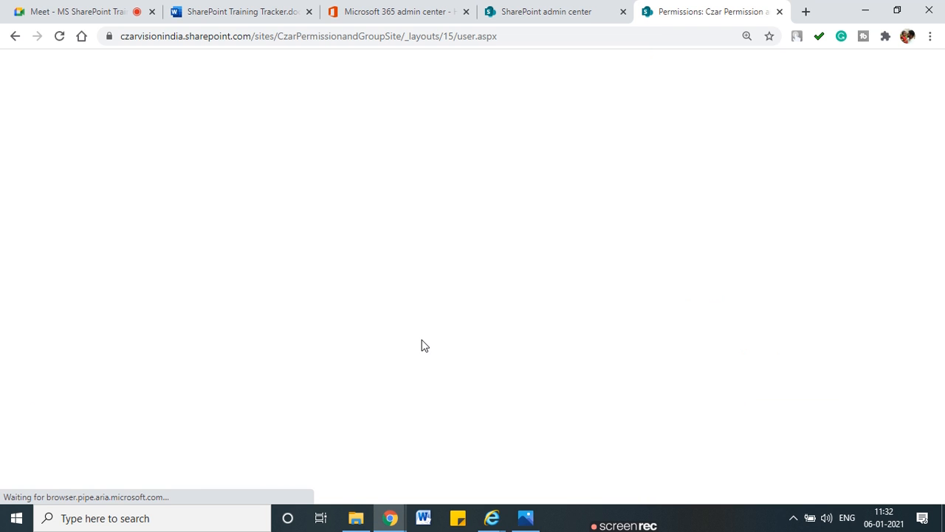
scroll(296, 333, "down", 2)
scroll(372, 363, "up", 2)
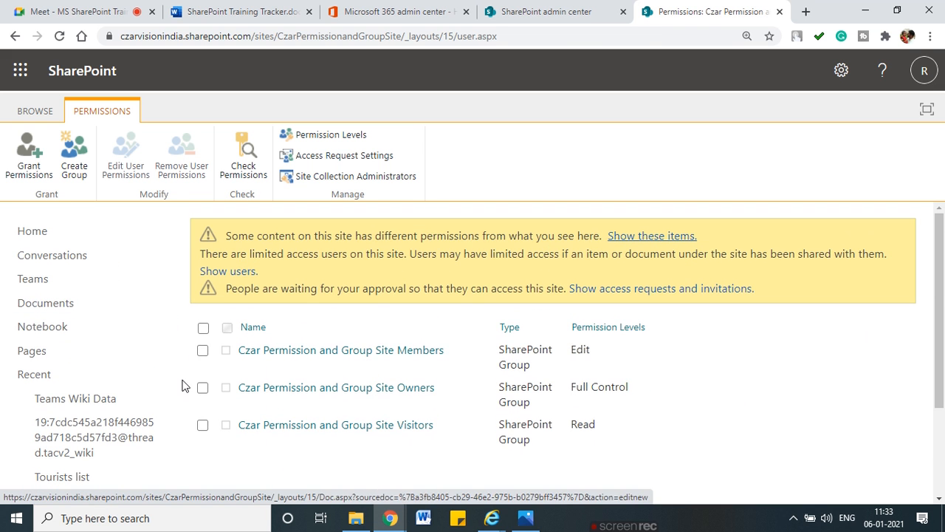
left_click_drag(172, 346, 221, 349)
mouse_move(181, 383)
left_mouse_down()
mouse_move(193, 390)
mouse_move(236, 381)
left_mouse_up()
mouse_move(196, 401)
left_mouse_down()
mouse_move(200, 425)
mouse_move(226, 424)
left_mouse_up()
key("Escape")
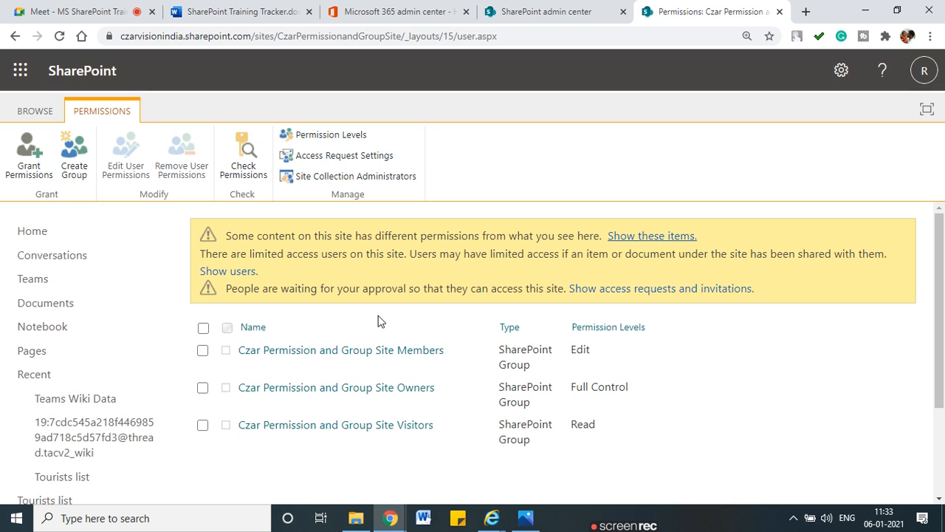
mouse_move(629, 355)
left_mouse_down()
mouse_move(602, 329)
mouse_move(599, 364)
left_mouse_up()
mouse_move(662, 348)
left_mouse_down()
mouse_move(686, 406)
mouse_move(647, 431)
left_mouse_up()
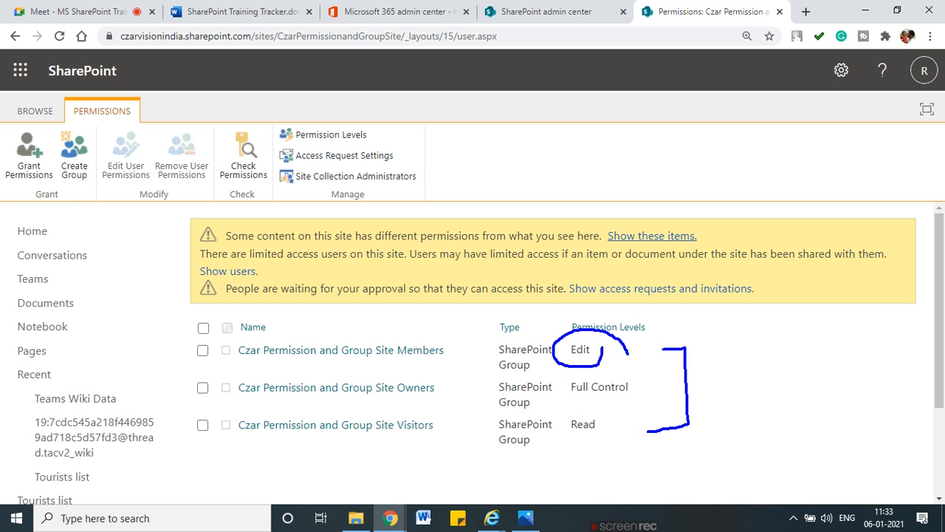
key("Escape")
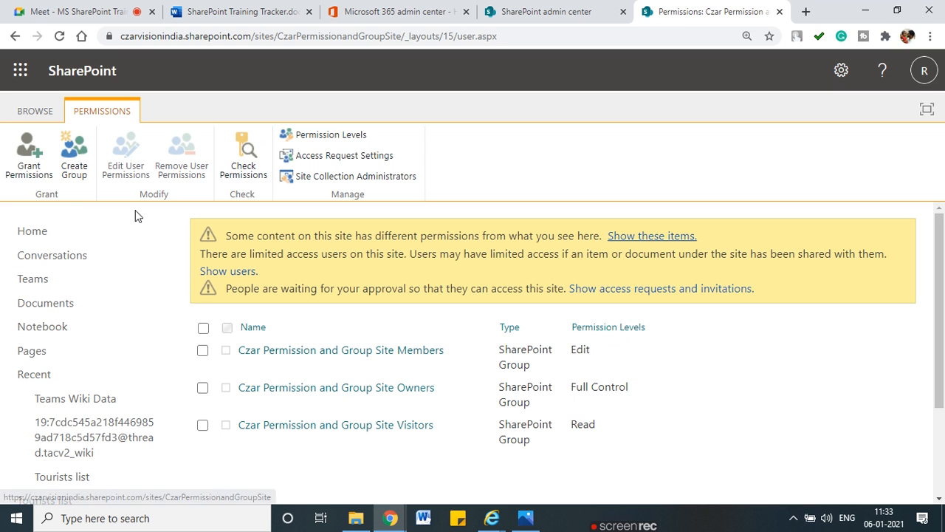
Step: Start a new SharePoint group named Czar Viewer
left_click(65, 186)
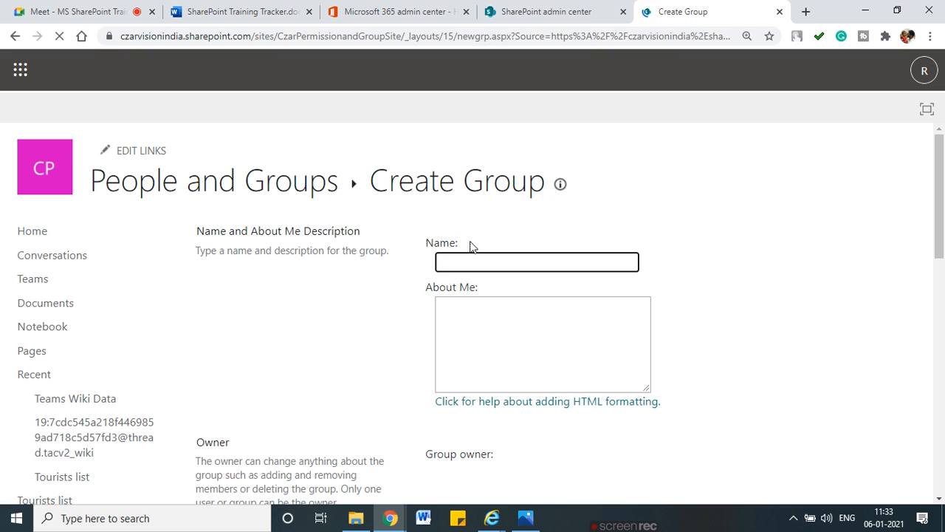
type("Czar ")
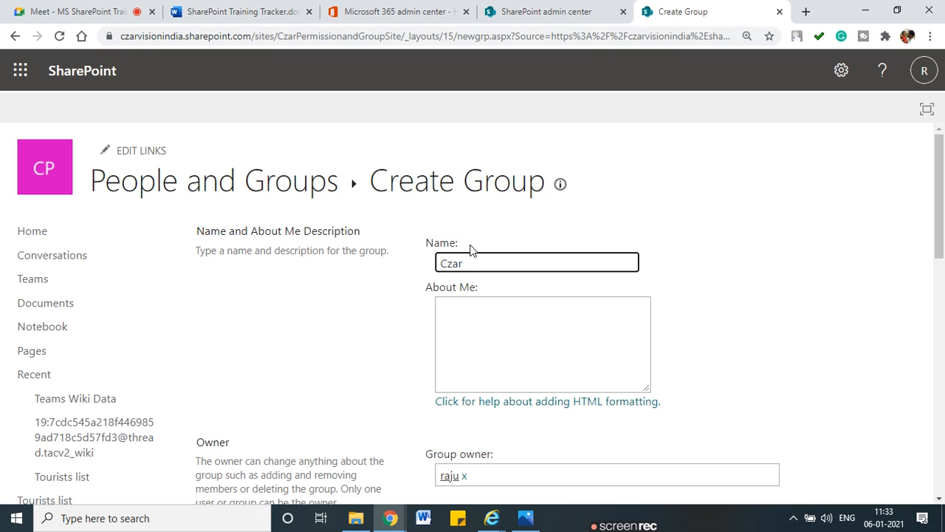
type("Viewer")
left_click(766, 303)
scroll(554, 308, "down", 1)
scroll(554, 308, "down", 2)
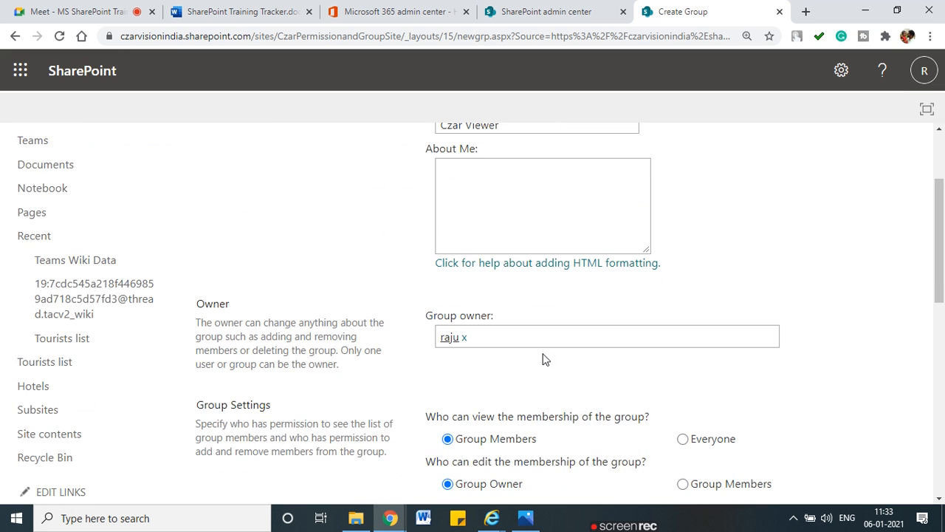
scroll(519, 357, "down", 1)
scroll(477, 274, "up", 3)
Step: Enter the About Me description 'This group for people they can view the contents'
left_click(495, 332)
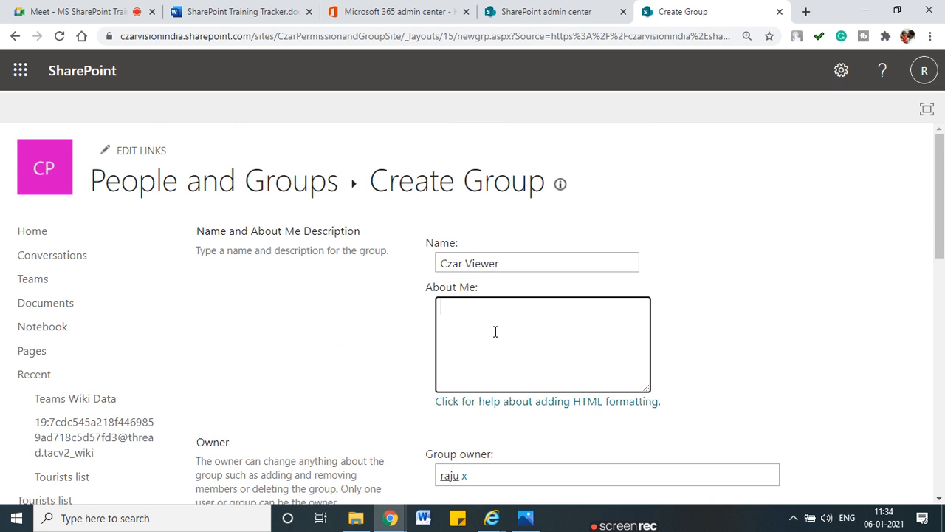
type("This group for people the")
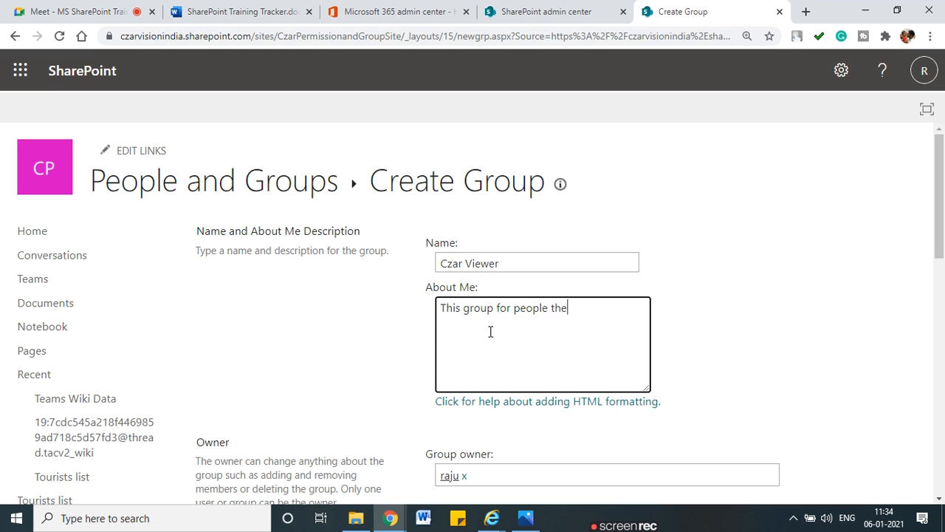
type("y can view the contents")
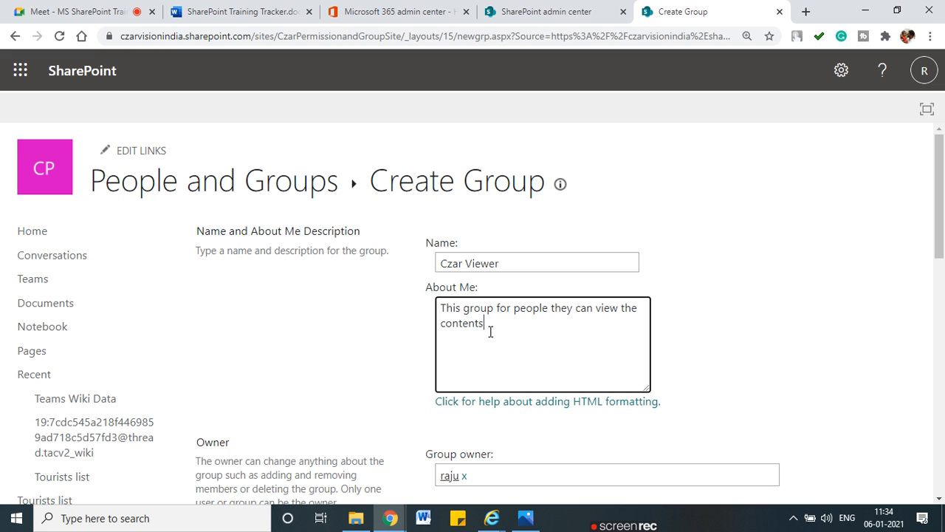
scroll(495, 331, "down", 4)
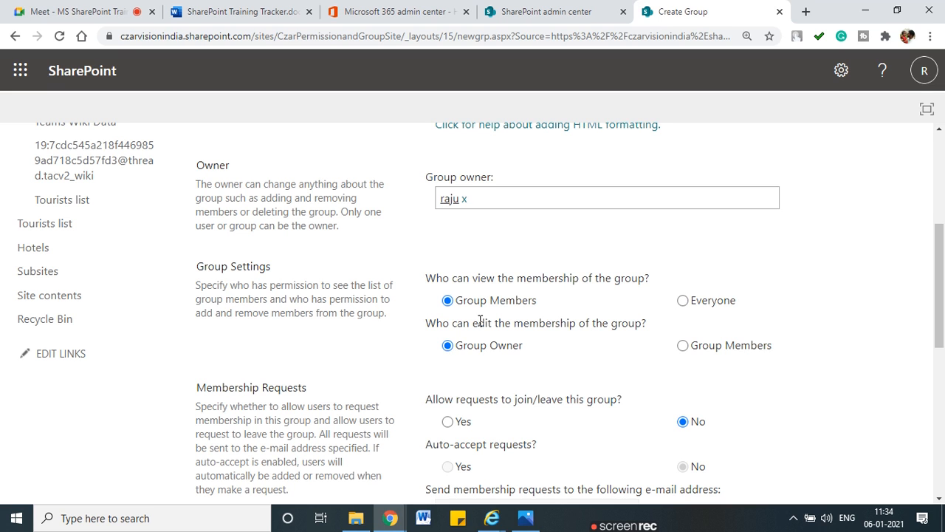
Step: Allow requests to join or leave the group, with auto-accept set to No
mouse_move(404, 301)
left_mouse_down()
mouse_move(413, 310)
mouse_move(443, 294)
left_mouse_up()
mouse_move(528, 336)
left_mouse_down()
mouse_move(424, 350)
mouse_move(537, 353)
mouse_move(517, 333)
left_mouse_up()
scroll(519, 316, "down", 2)
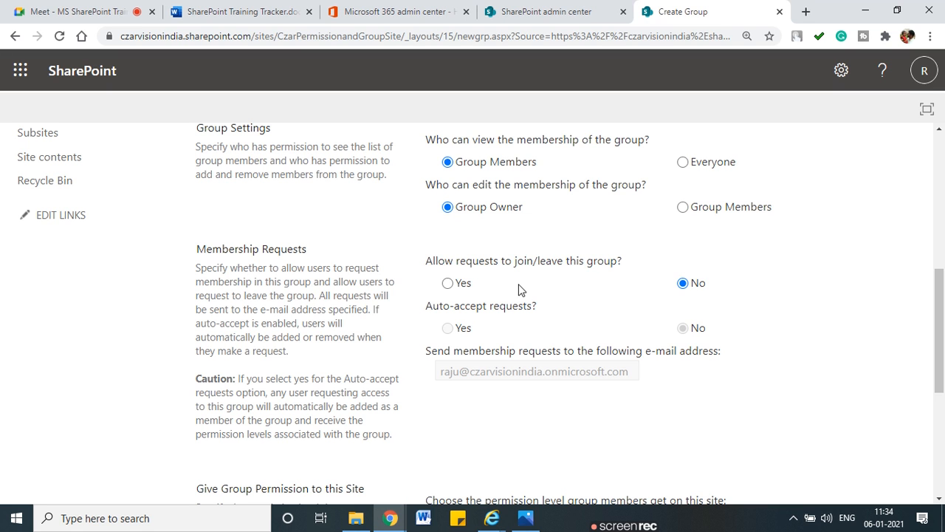
scroll(479, 355, "down", 1)
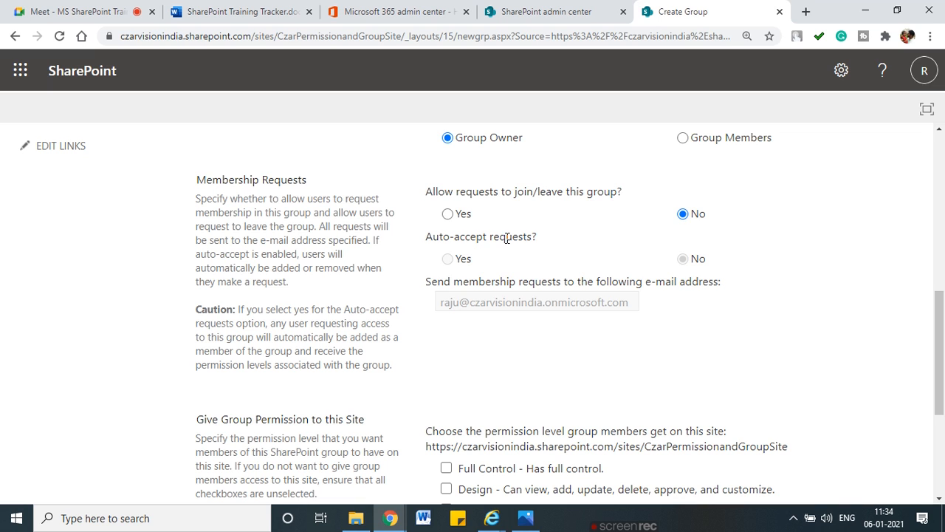
left_click(447, 214)
left_click(449, 262)
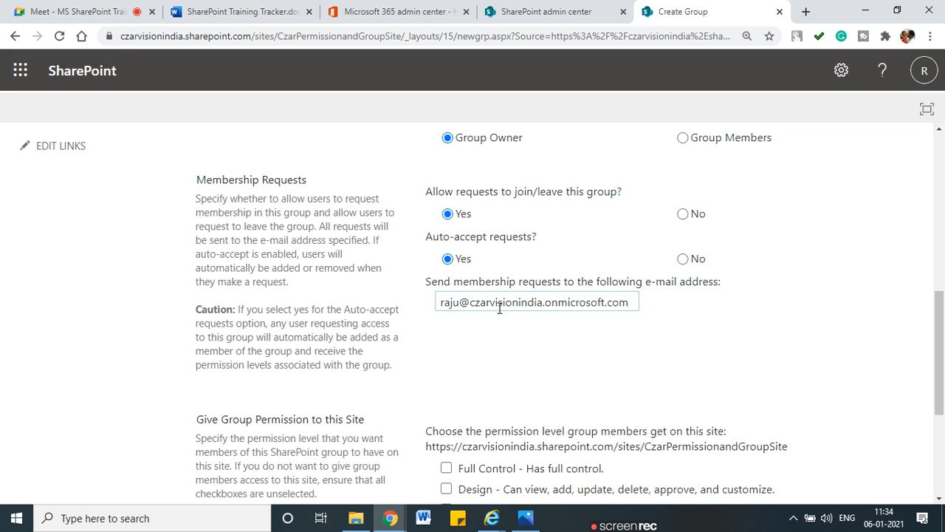
left_click(682, 260)
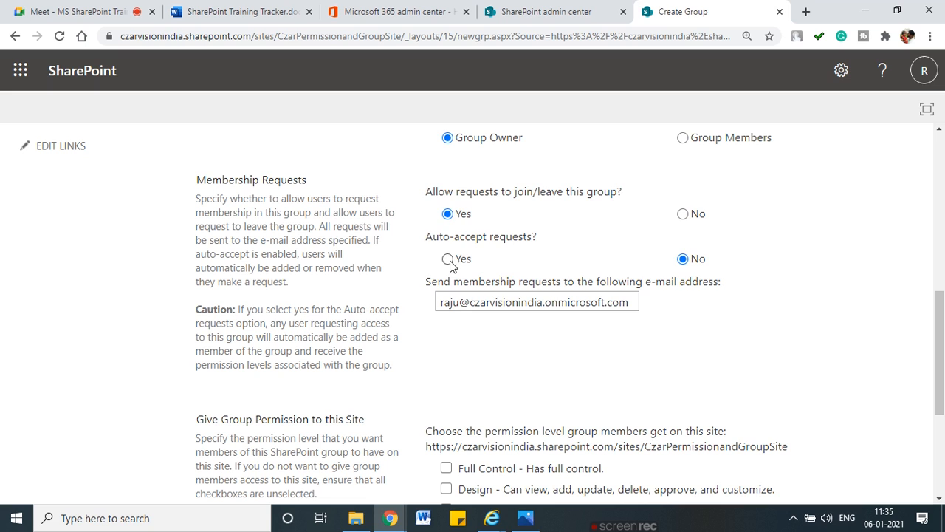
left_click_drag(434, 236, 532, 236)
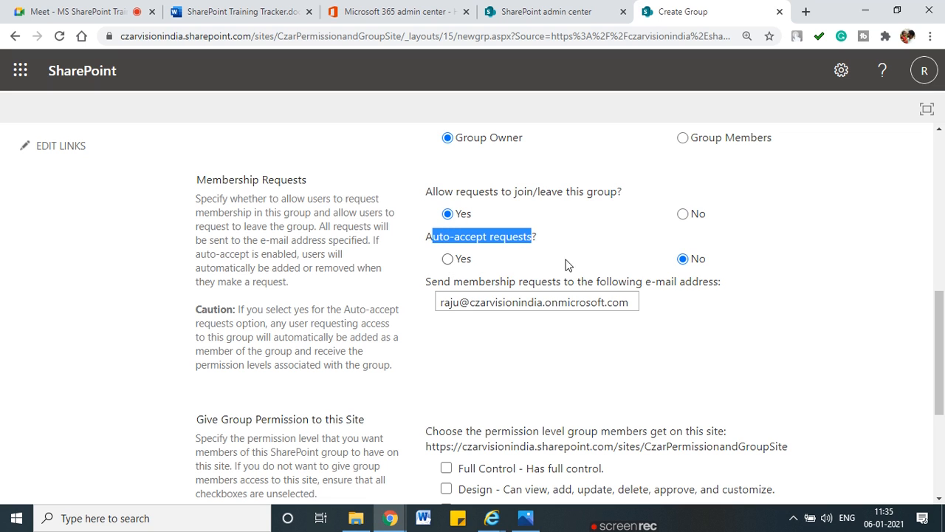
left_click_drag(441, 303, 639, 318)
left_click(634, 327)
left_click(518, 301)
left_click(486, 357)
Step: Give the group Read permission on the site and create Czar Viewer
scroll(484, 351, "down", 2)
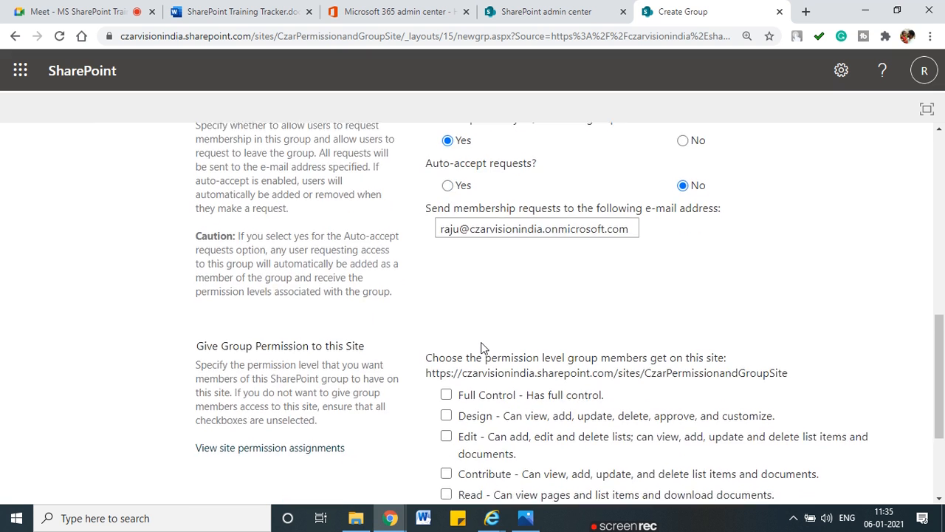
scroll(434, 246, "down", 1)
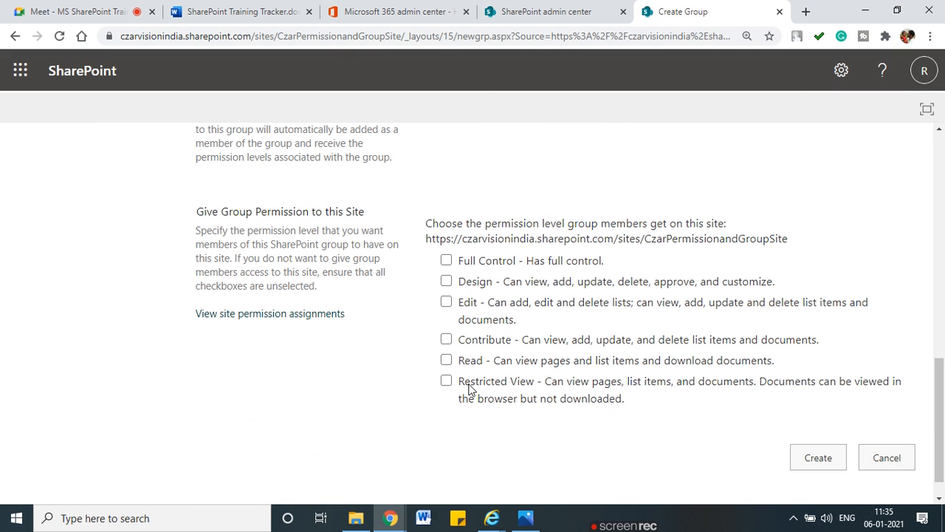
left_click(446, 360)
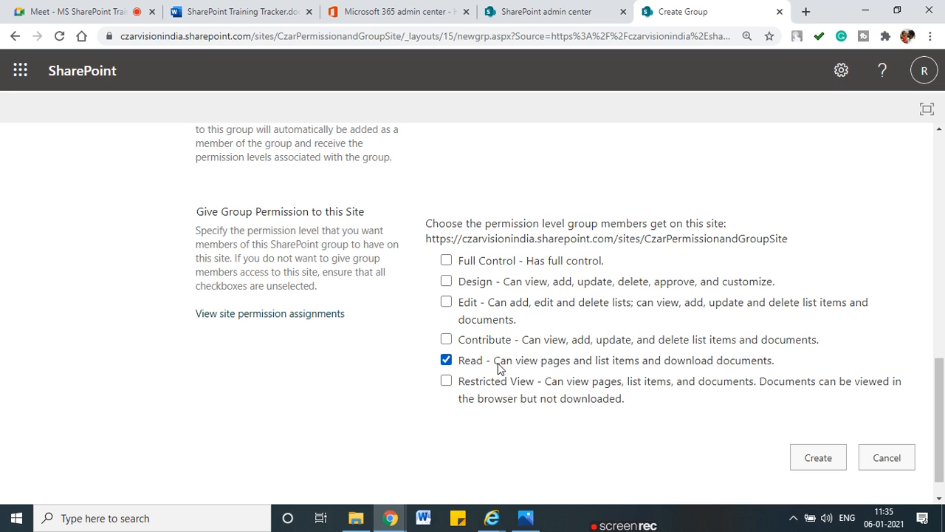
left_click(818, 458)
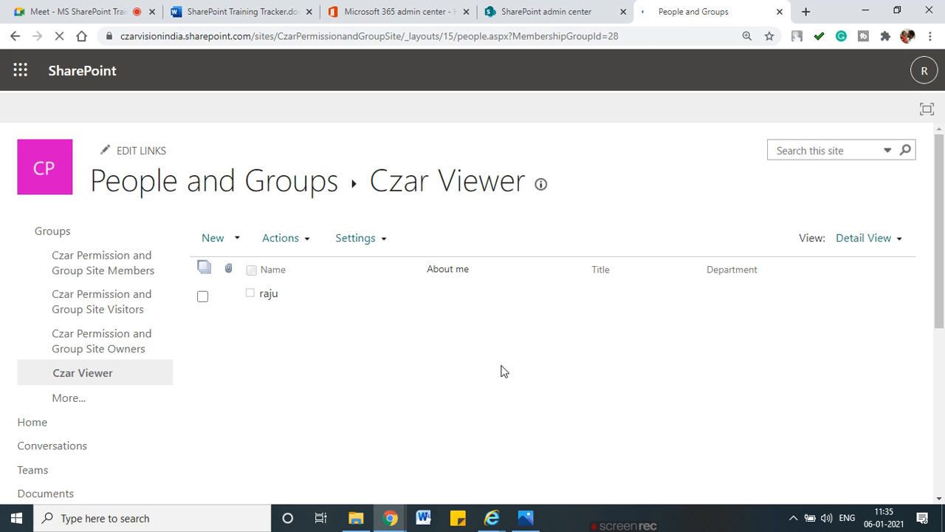
Step: Go back twice from the Czar Viewer group page, then forward to site permissions
mouse_move(321, 336)
left_mouse_down()
mouse_move(214, 255)
mouse_move(309, 349)
mouse_move(313, 317)
left_mouse_up()
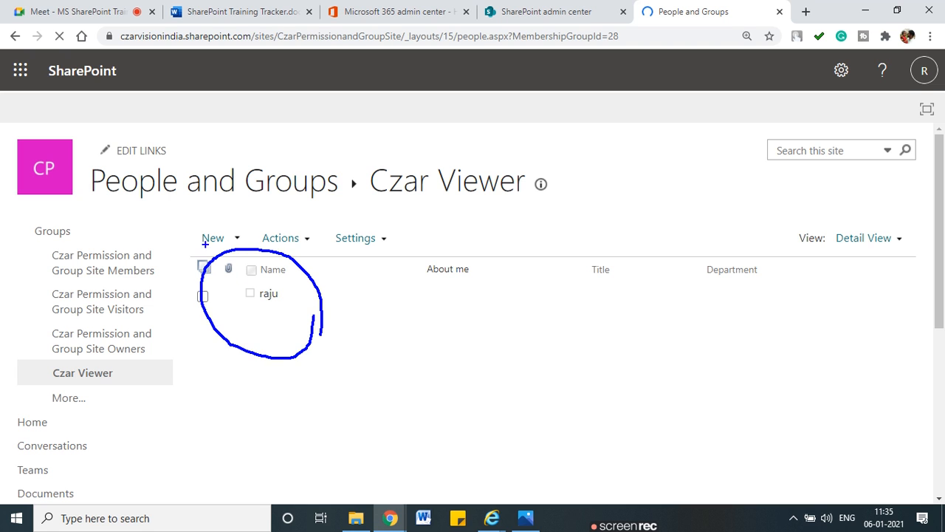
key("Escape")
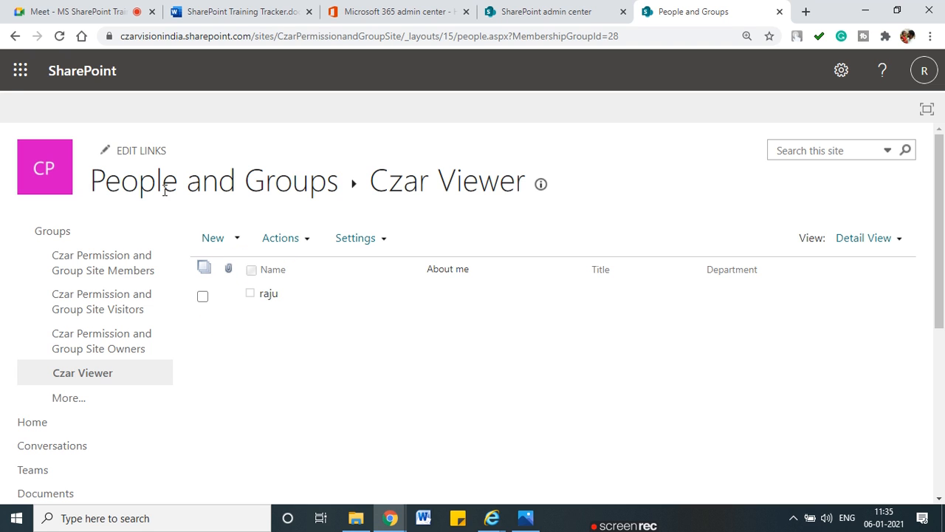
left_click(14, 36)
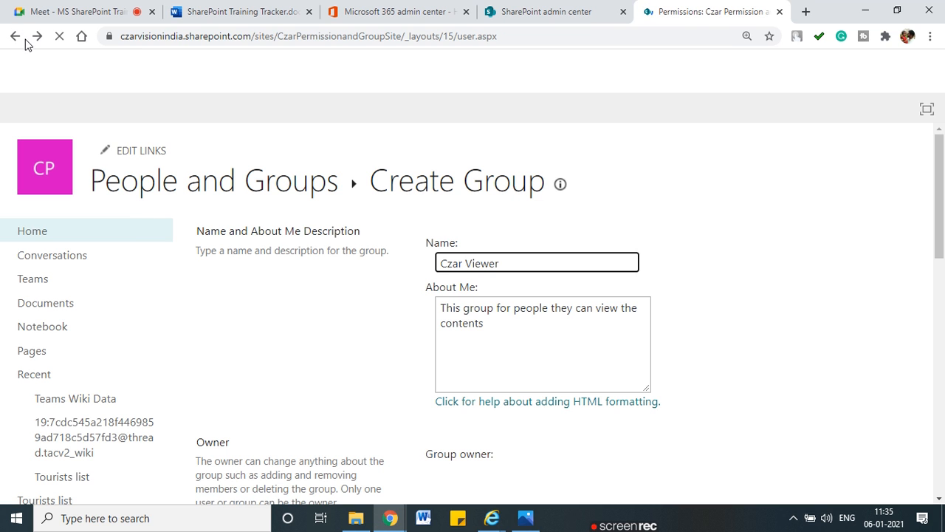
left_click(15, 37)
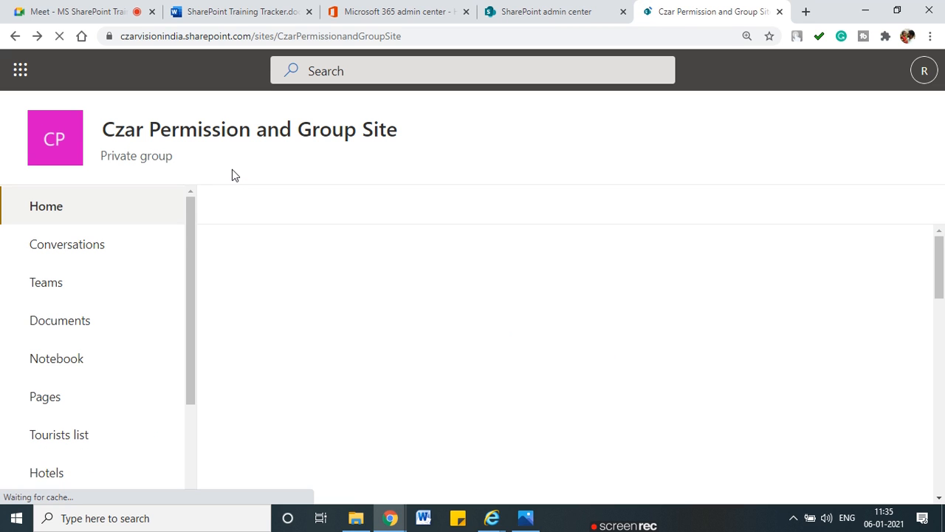
left_click(37, 36)
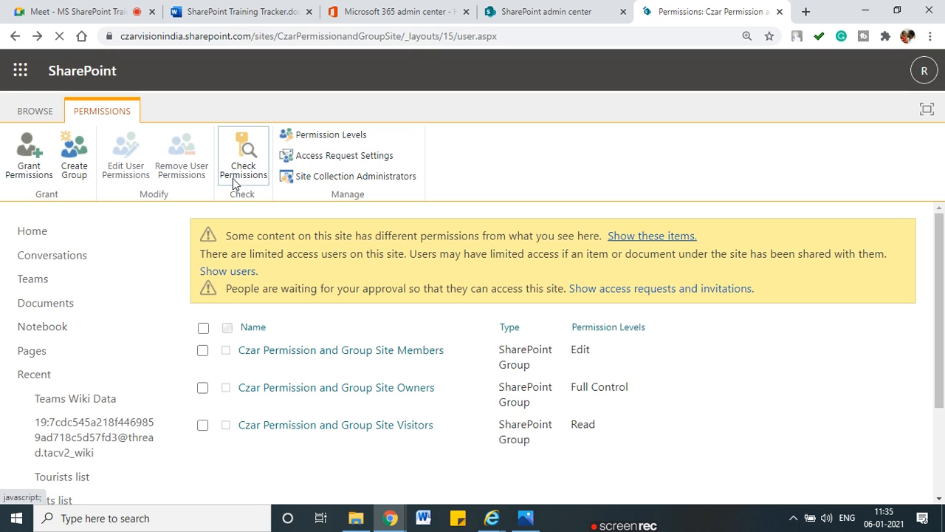
Step: Check a user's permissions, confirming Read comes via the Visitors group, then open that group
left_click(245, 158)
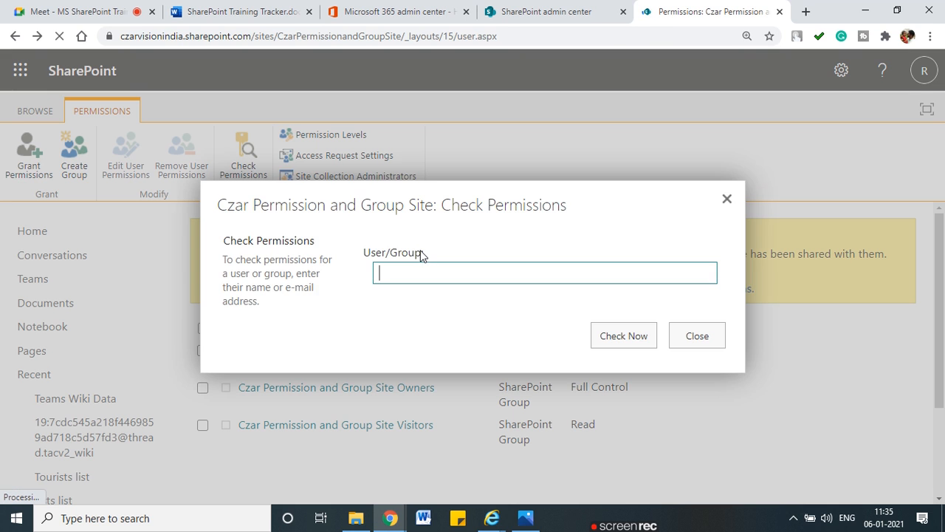
type("sham")
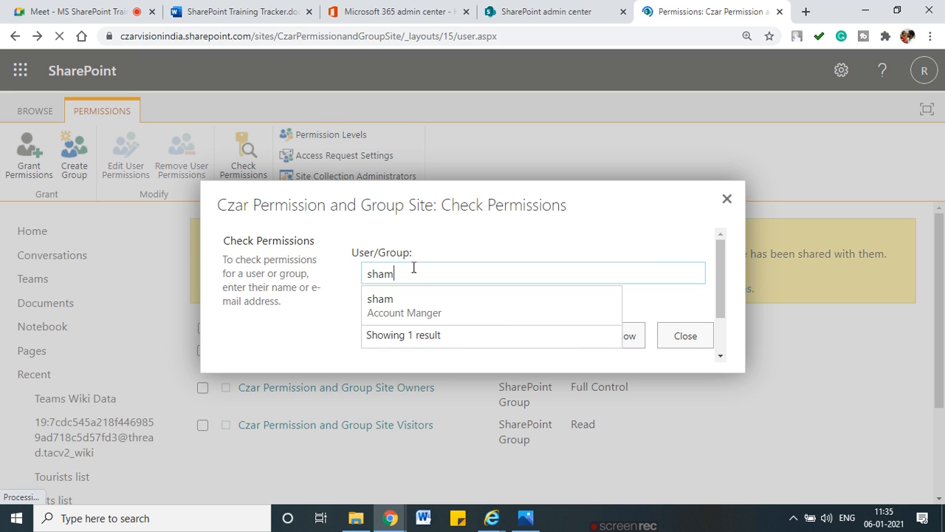
left_click(413, 298)
left_click(586, 339)
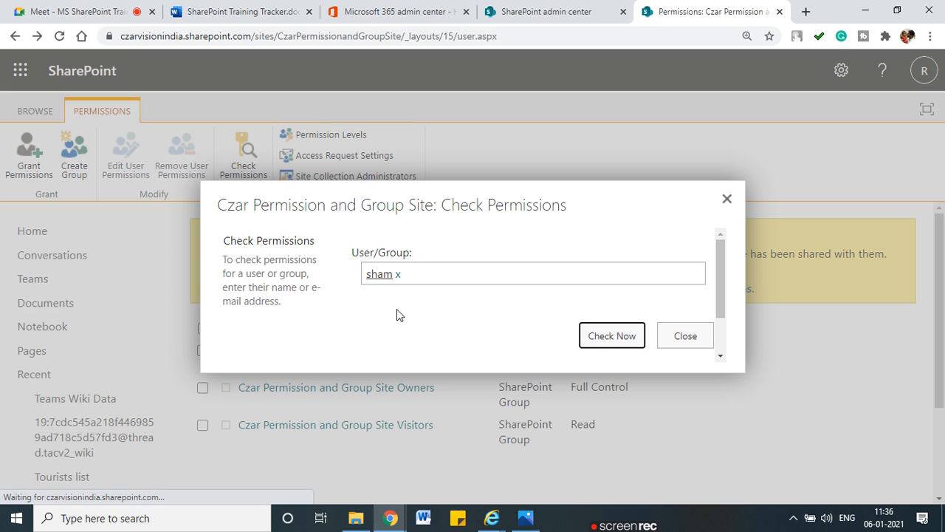
left_click(607, 336)
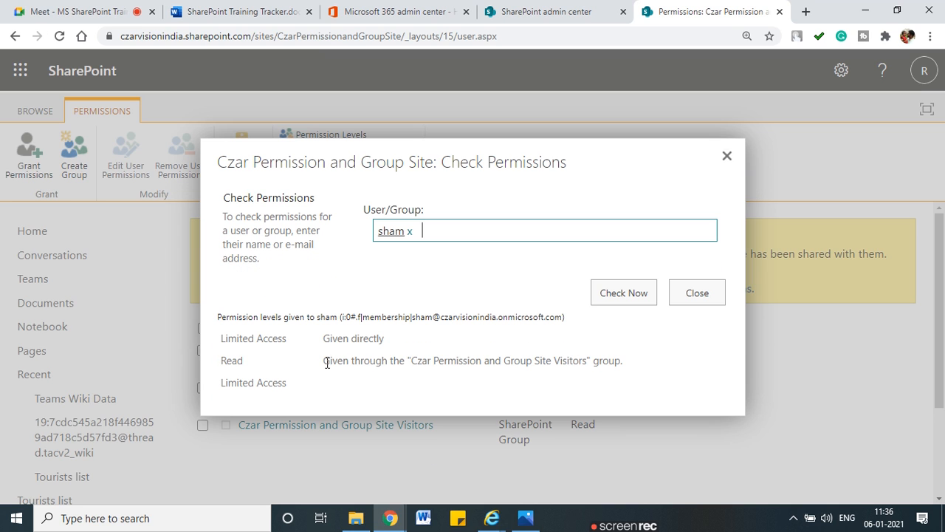
left_click_drag(442, 365, 587, 362)
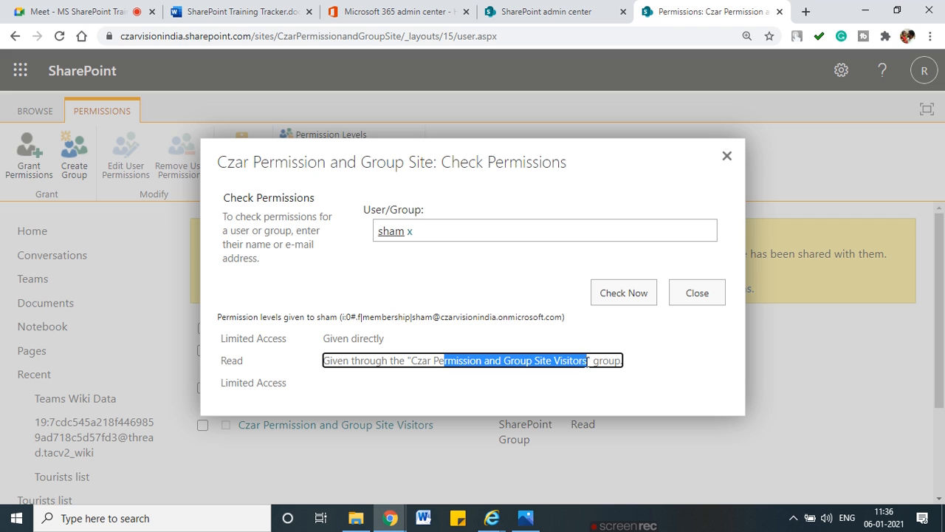
left_click(694, 294)
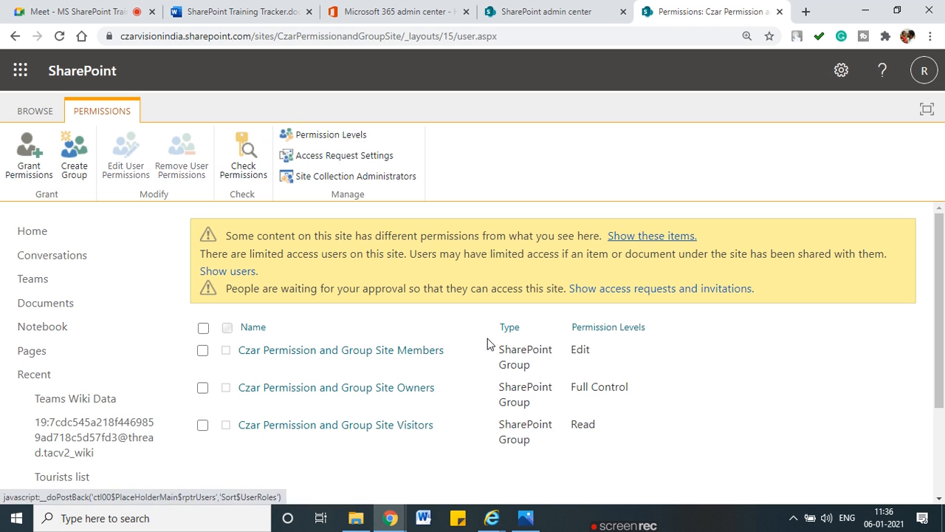
left_click(363, 426)
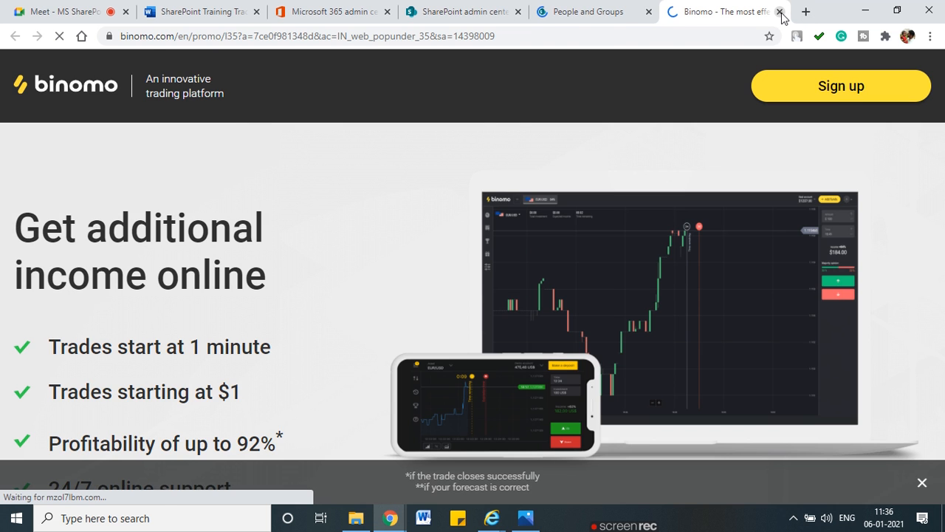
Step: Remove the only member from the Visitors group
left_click(779, 12)
left_click(362, 429)
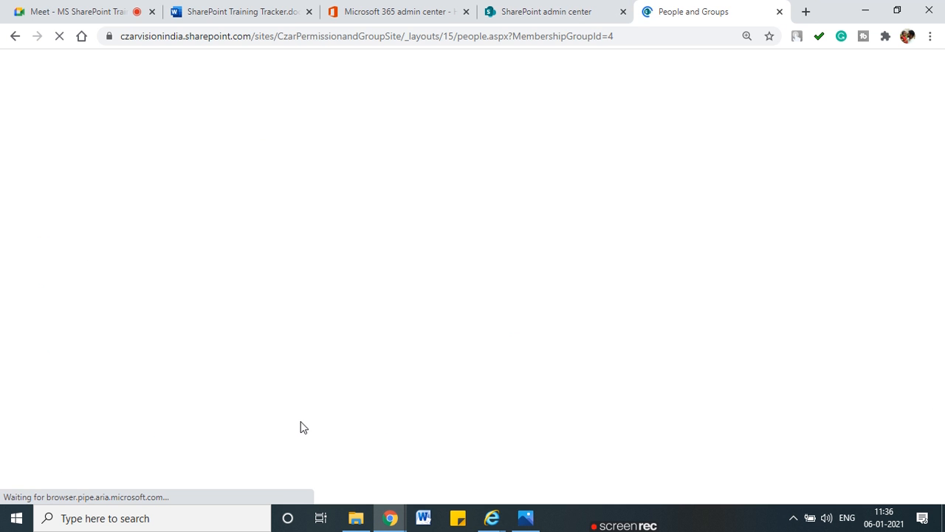
left_click(202, 296)
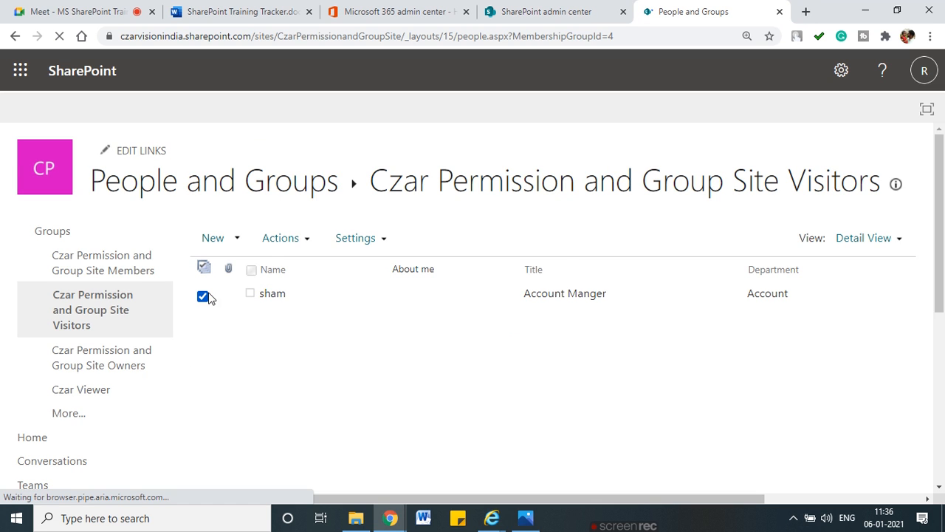
left_click(272, 241)
left_click(399, 381)
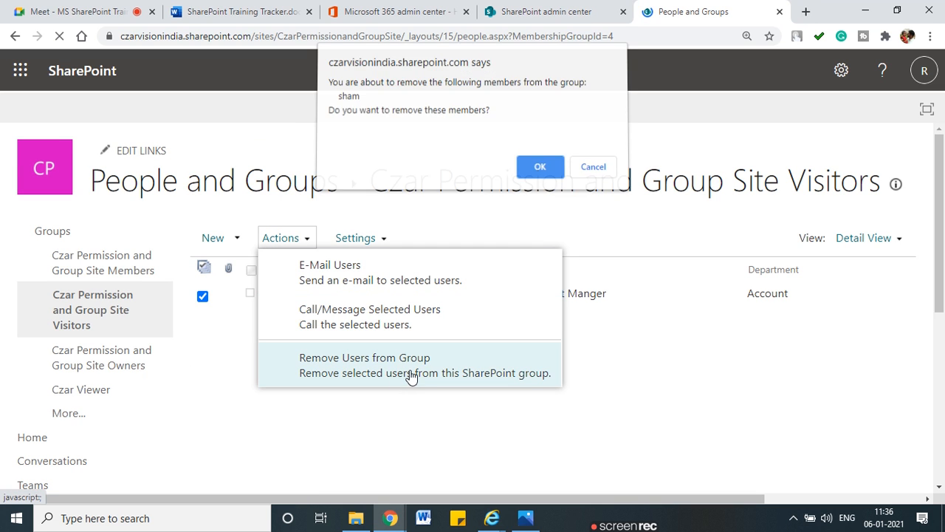
left_click(540, 167)
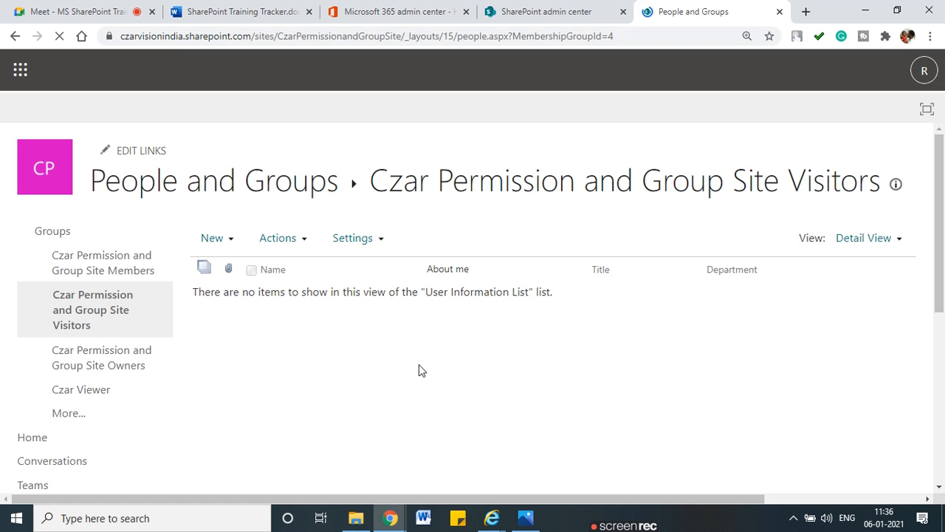
Step: Show the listing of all groups on the site
double_click(282, 184)
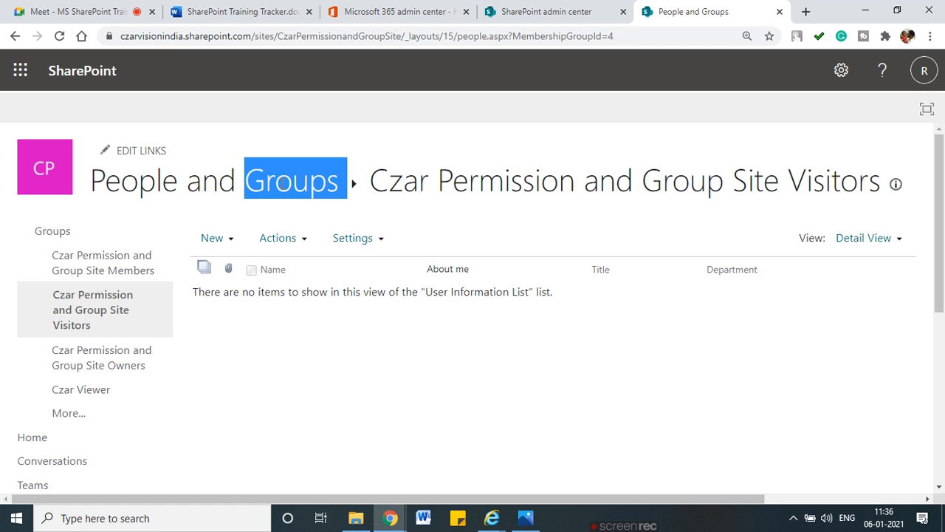
left_click(283, 184)
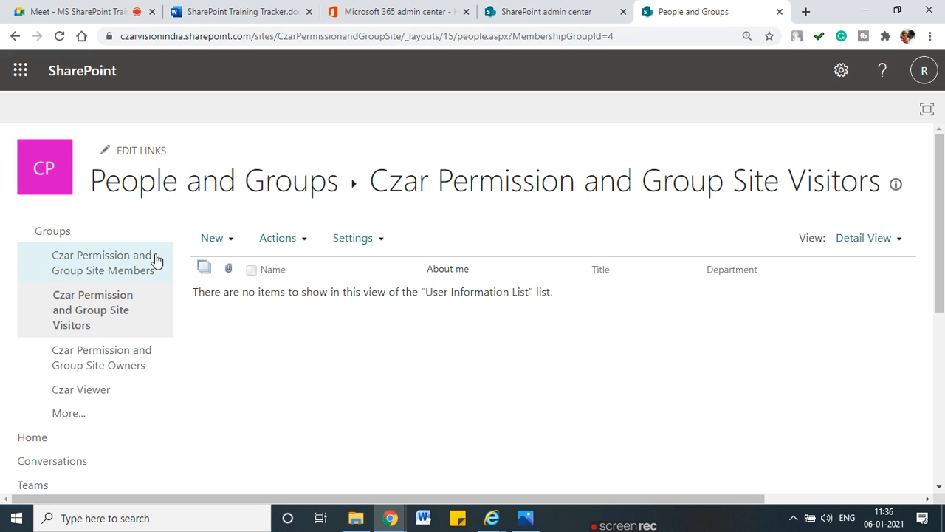
left_click(60, 235)
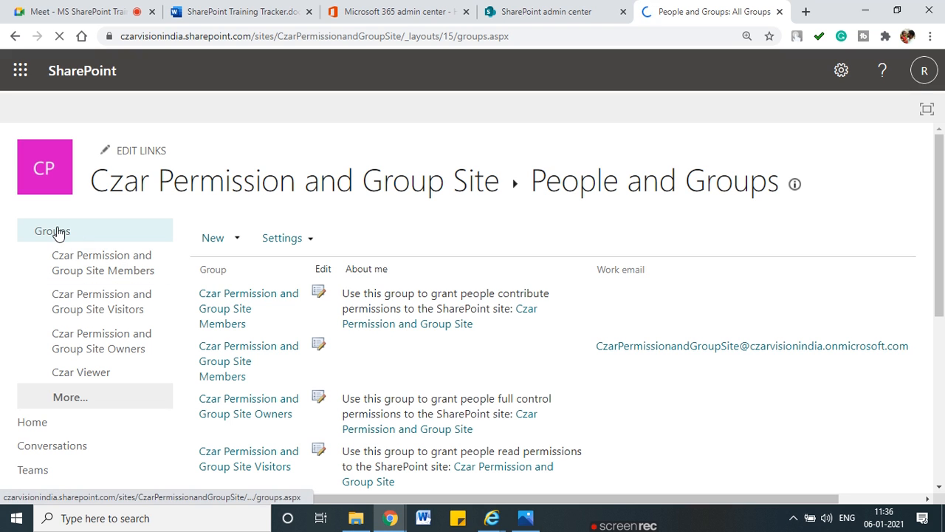
left_click(868, 77)
Step: Visit Site settings, then go to Site contents listing the document libraries
left_click(842, 70)
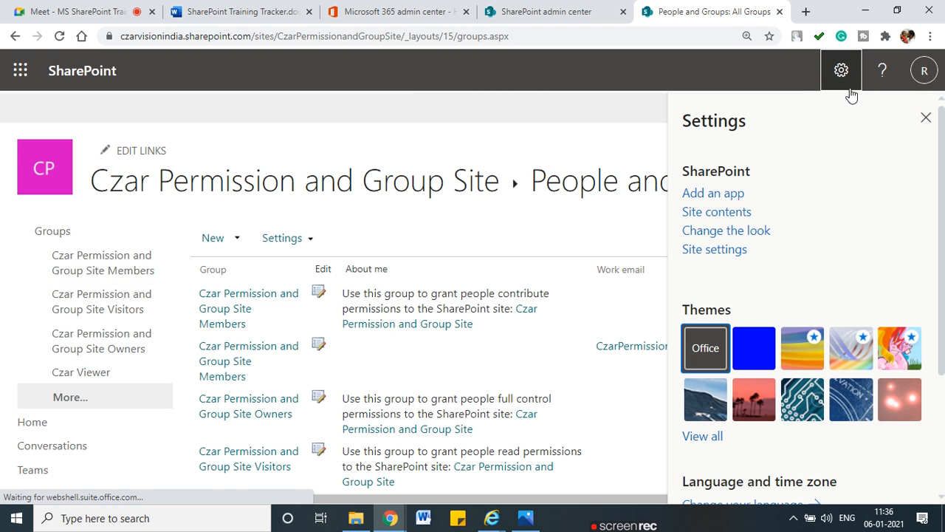
left_click(712, 250)
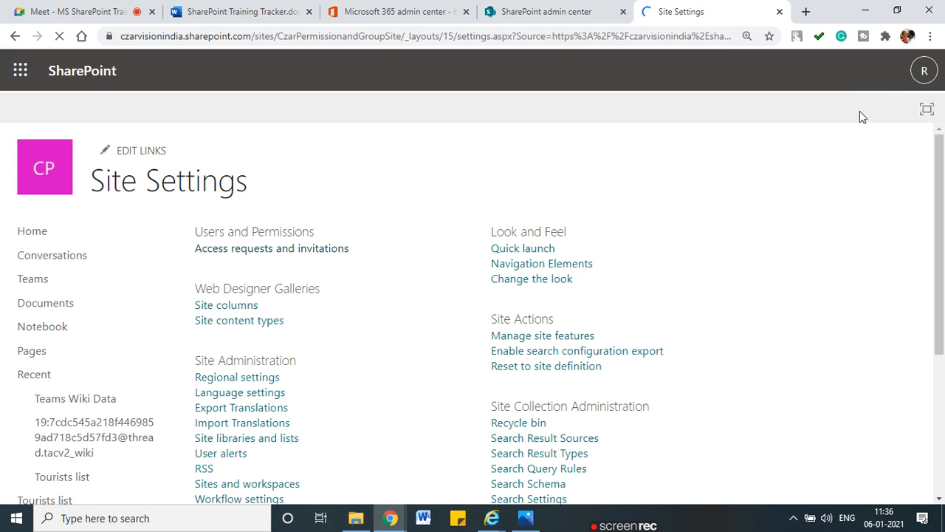
left_click(840, 77)
left_click(925, 111)
left_click(841, 74)
left_click(730, 214)
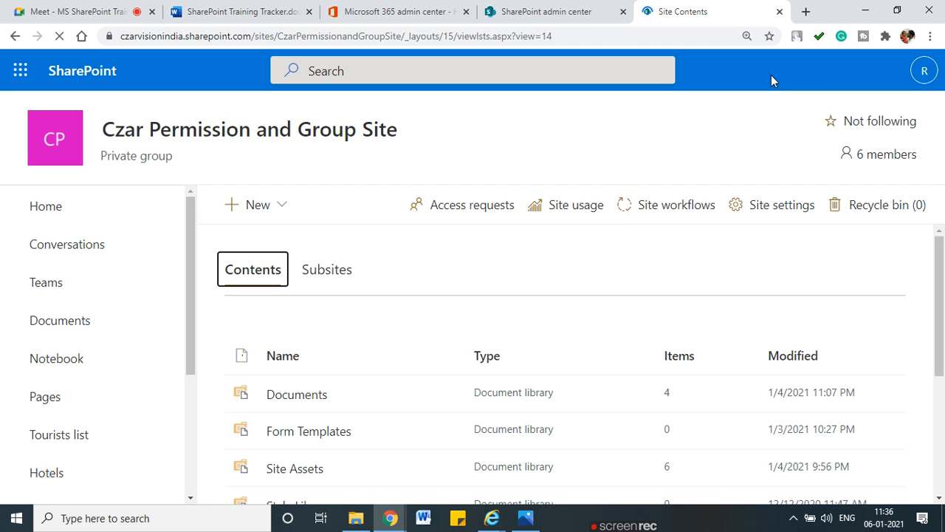
Step: Open advanced permissions settings and point out the new Czar Viewer group
left_click(842, 71)
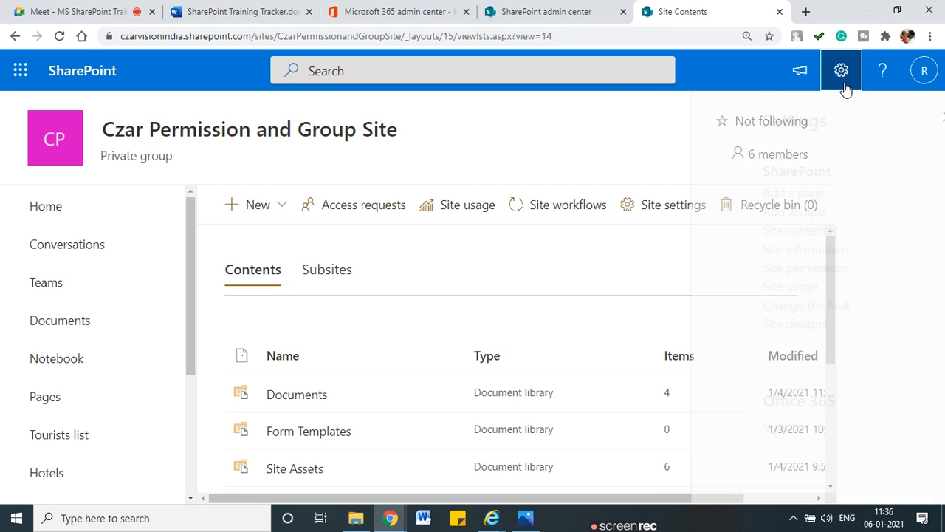
left_click(725, 268)
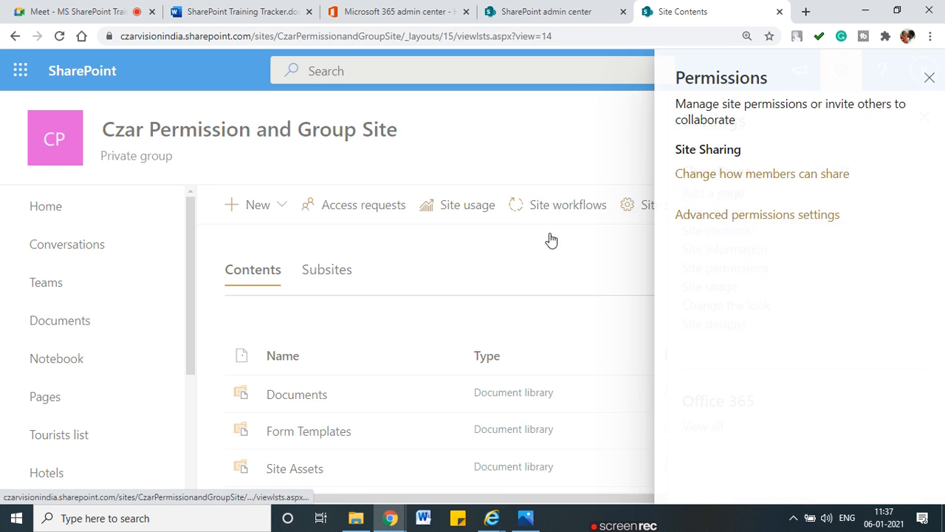
left_click(811, 392)
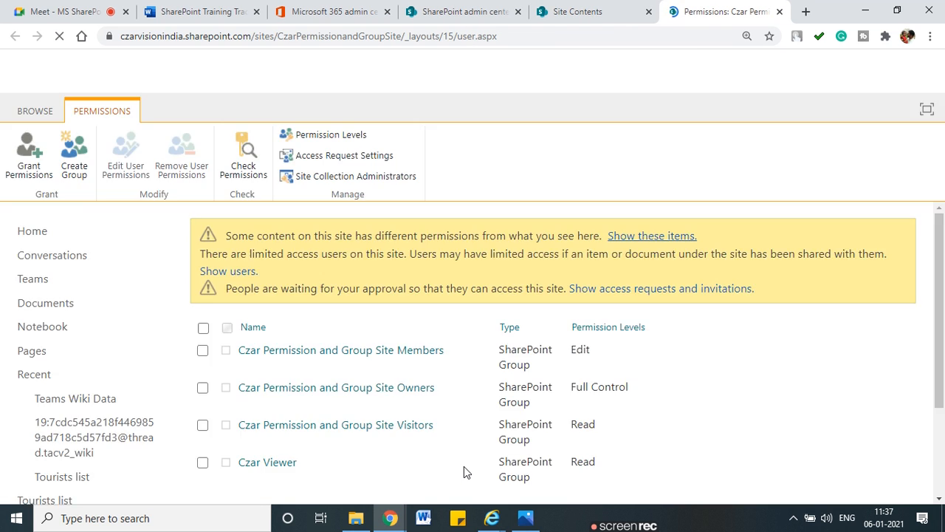
scroll(214, 291, "down", 1)
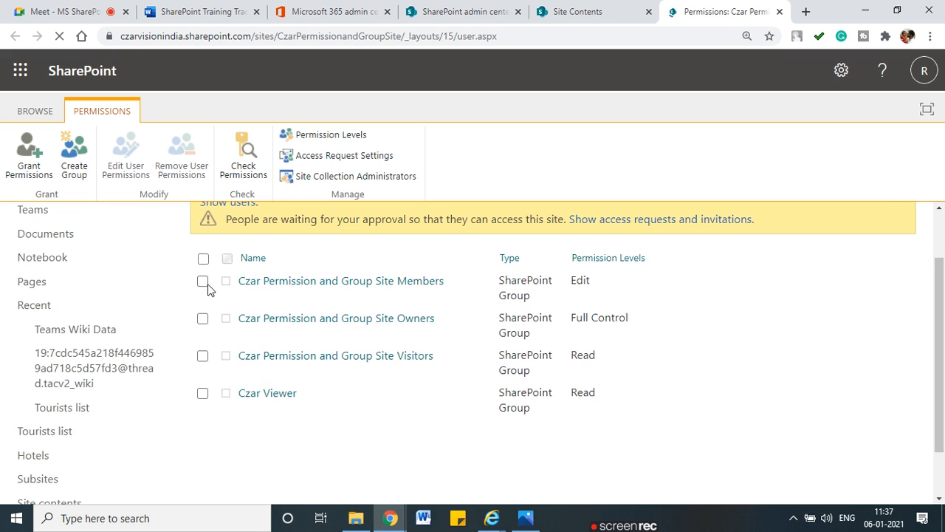
mouse_move(247, 410)
left_mouse_down()
mouse_move(338, 395)
mouse_move(231, 386)
mouse_move(285, 426)
mouse_move(314, 418)
left_mouse_up()
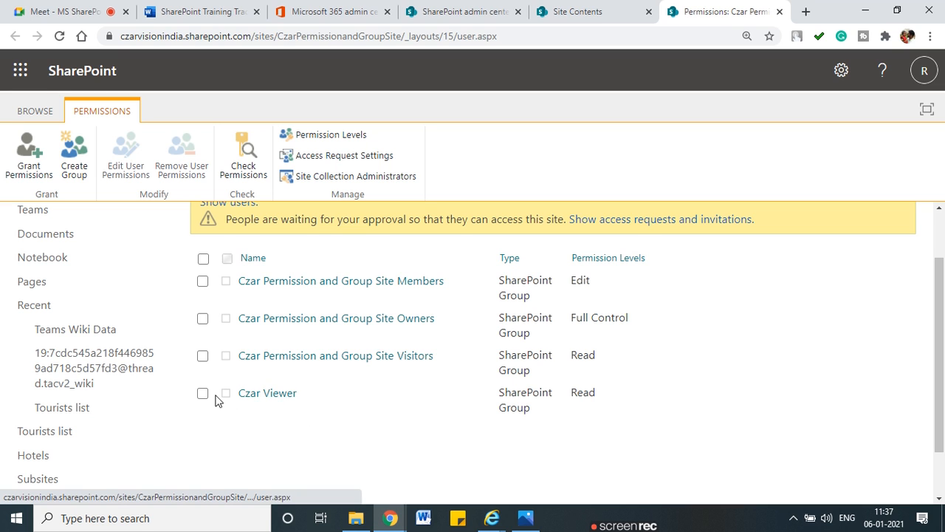
scroll(296, 305, "up", 2)
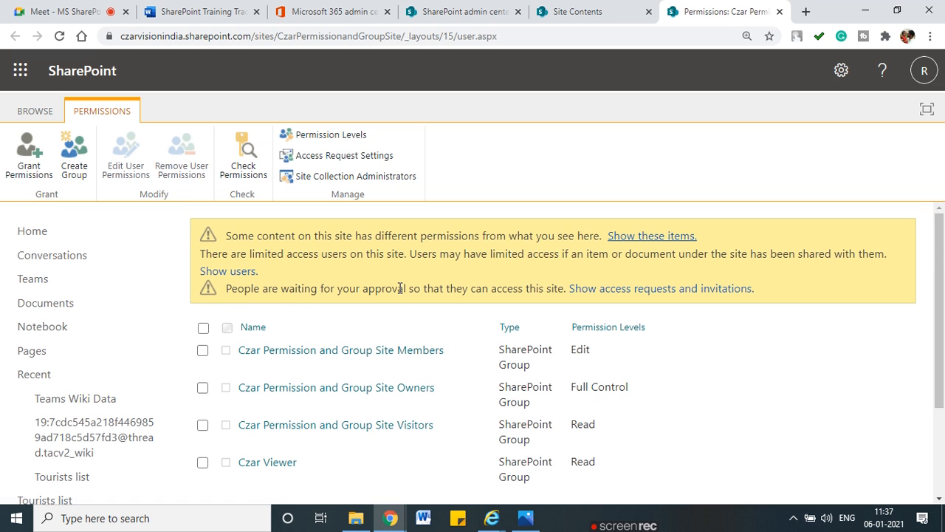
Step: Show the items with differing permissions, revealing Documents as the only exception
left_click_drag(230, 239, 604, 236)
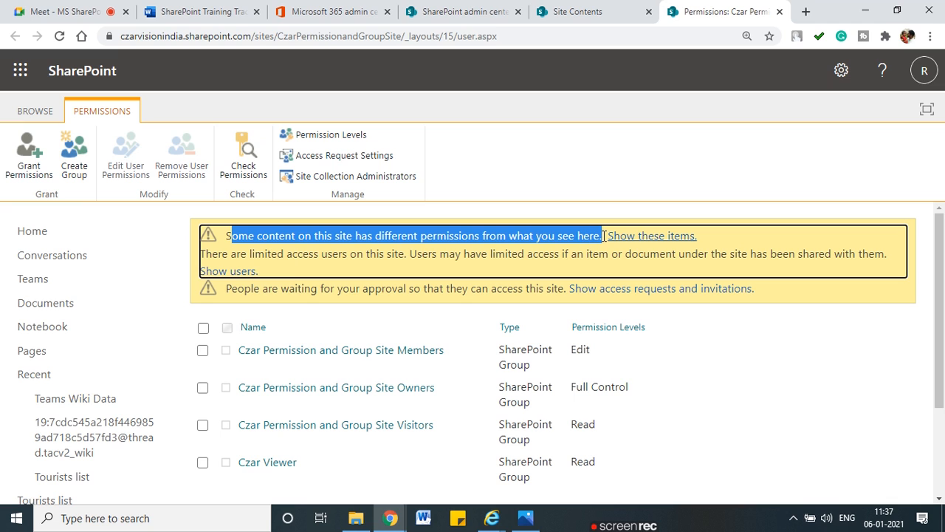
left_click(714, 275)
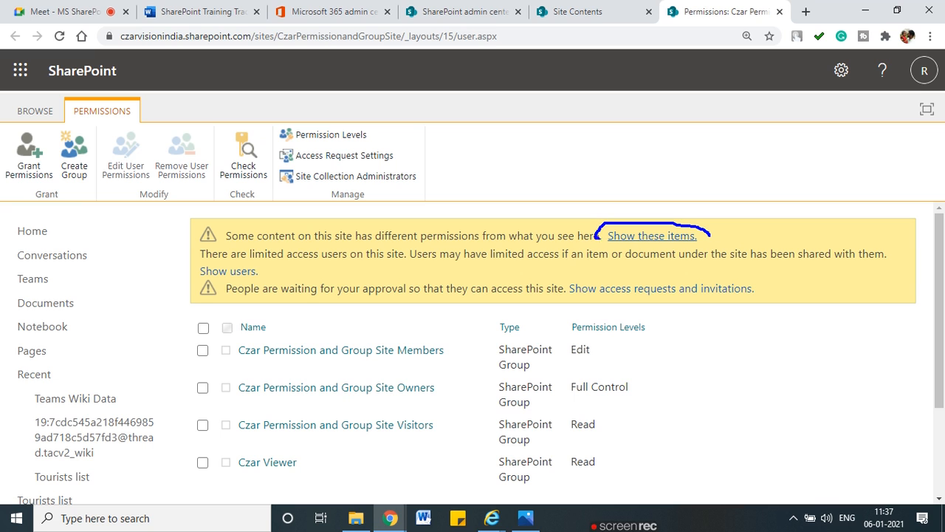
left_click_drag(647, 248, 720, 237)
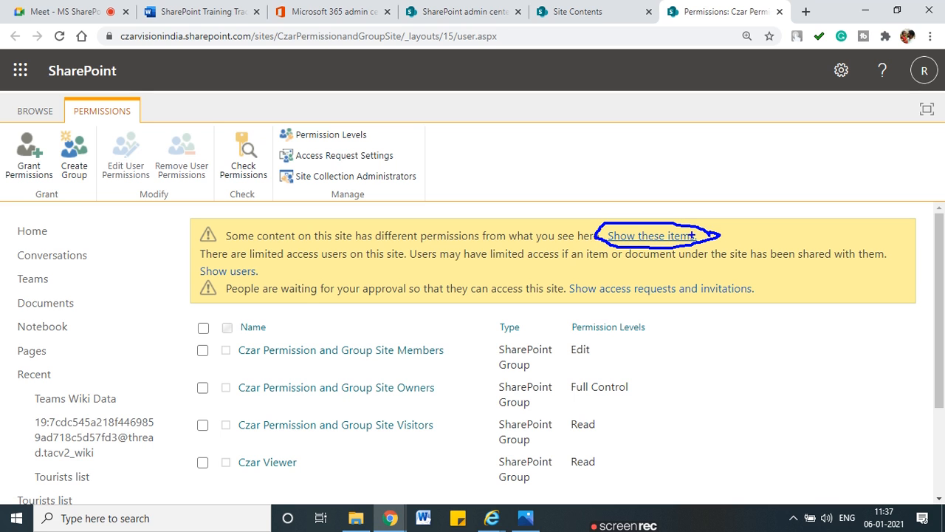
left_click(639, 236)
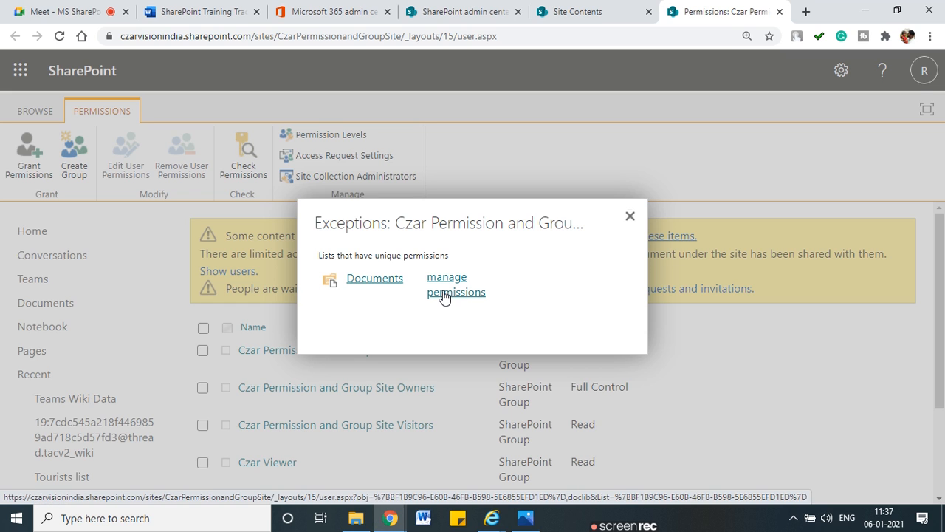
left_click_drag(348, 293, 388, 294)
Step: Open the Documents library's permissions, highlighting the option to restore inheritance
mouse_move(323, 259)
left_mouse_down()
mouse_move(312, 284)
mouse_move(351, 298)
mouse_move(433, 303)
mouse_move(431, 318)
left_mouse_up()
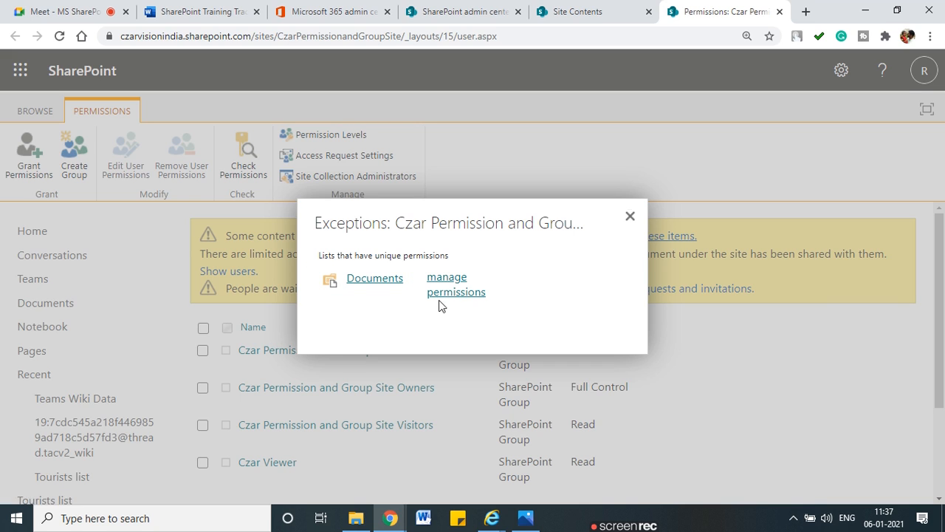
left_click(452, 296)
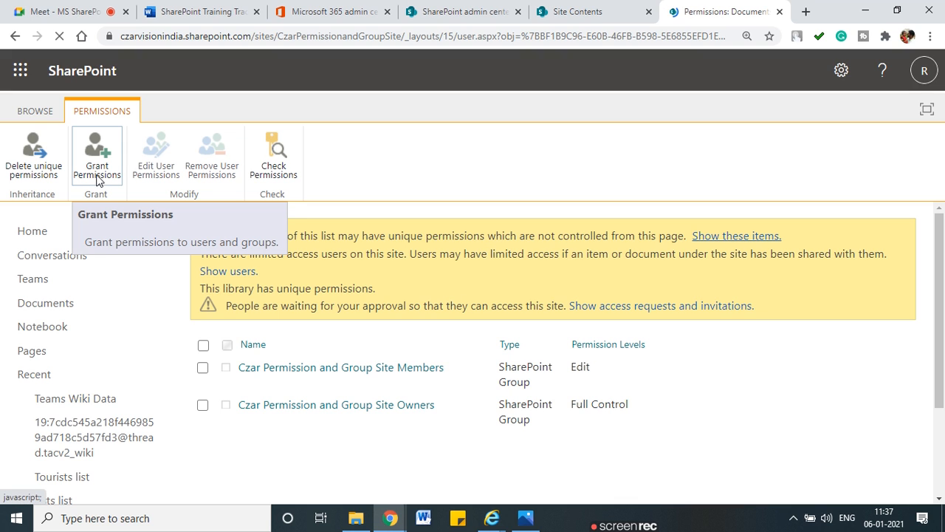
left_click_drag(2, 133, 40, 190)
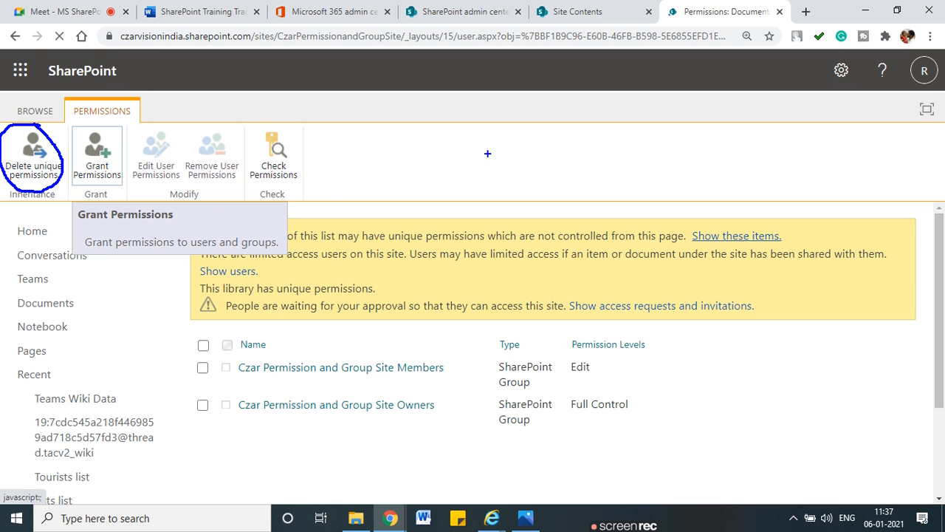
key("Escape")
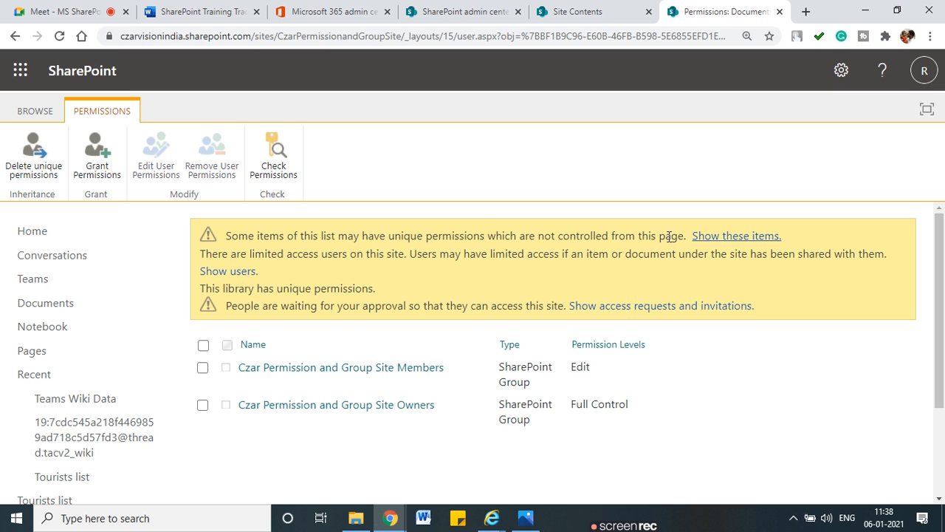
Step: Review Documents' unique-permission items (Financial.docx, General, Public File.txt), then return to site permissions
left_click(713, 238)
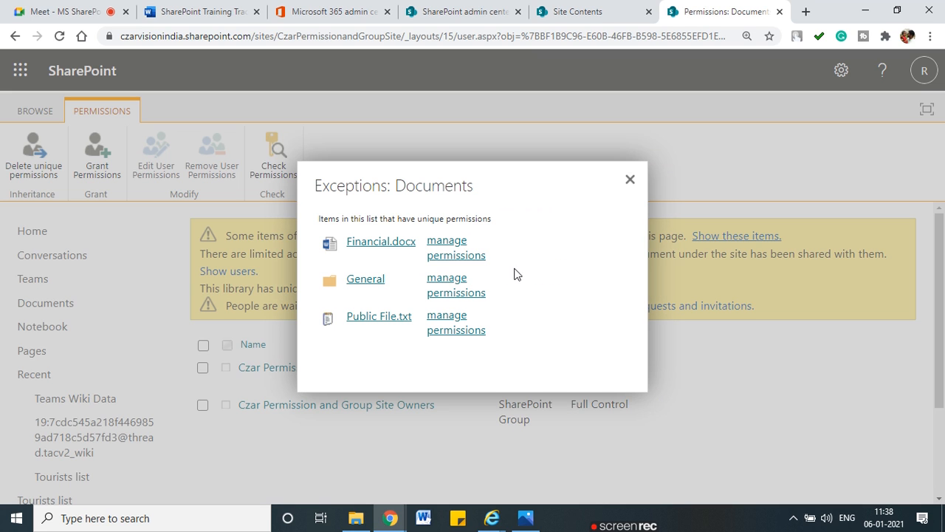
left_click_drag(493, 237, 555, 238)
left_click_drag(506, 272, 517, 293)
left_click_drag(528, 332, 533, 328)
mouse_move(478, 308)
left_mouse_down()
mouse_move(419, 314)
mouse_move(422, 334)
left_mouse_up()
left_click_drag(497, 333, 480, 303)
key("Escape")
left_click(630, 179)
left_click(15, 37)
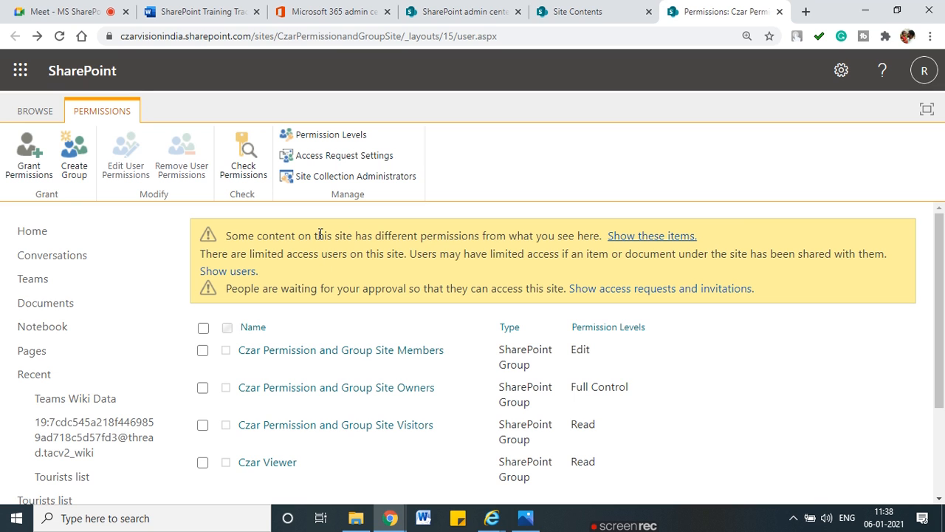
mouse_move(420, 130)
left_mouse_down()
mouse_move(435, 131)
mouse_move(454, 188)
left_mouse_up()
mouse_move(353, 187)
left_mouse_down()
mouse_move(287, 189)
mouse_move(270, 172)
mouse_move(264, 138)
left_mouse_up()
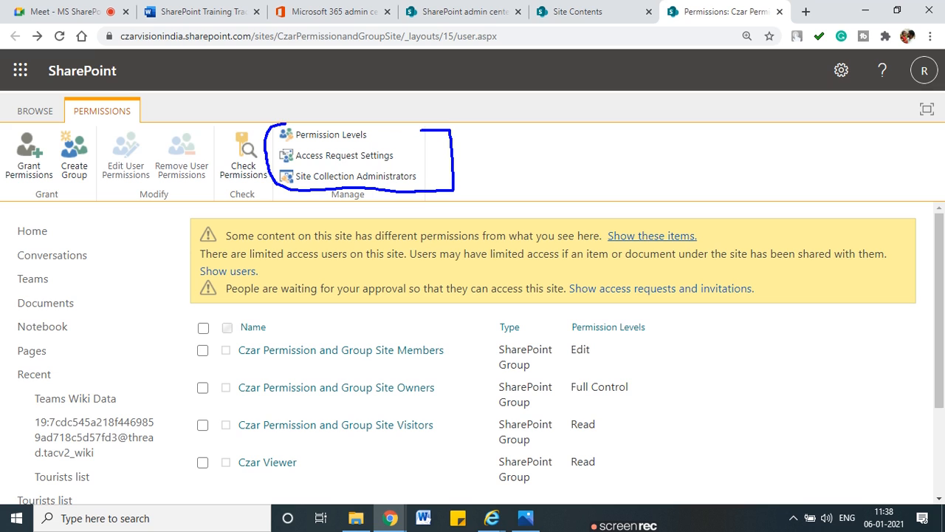
left_click_drag(382, 125, 418, 129)
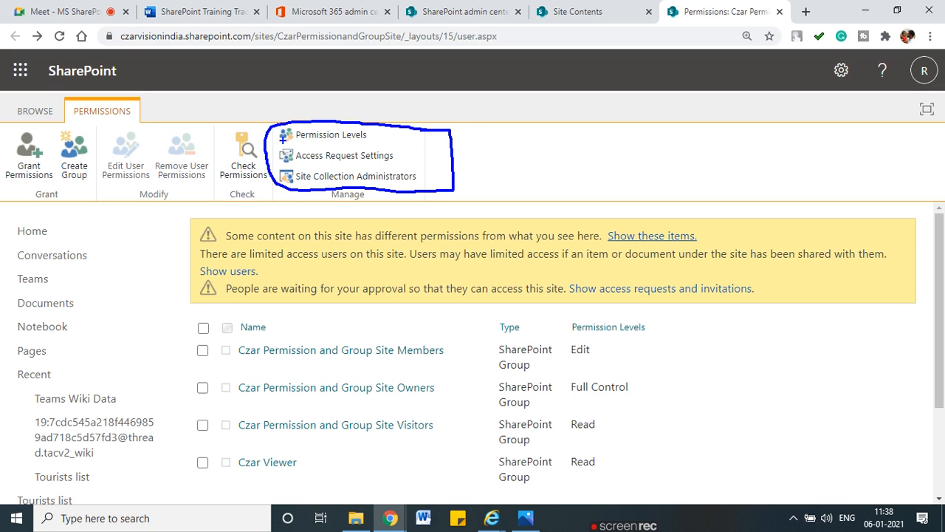
left_click_drag(268, 182, 302, 165)
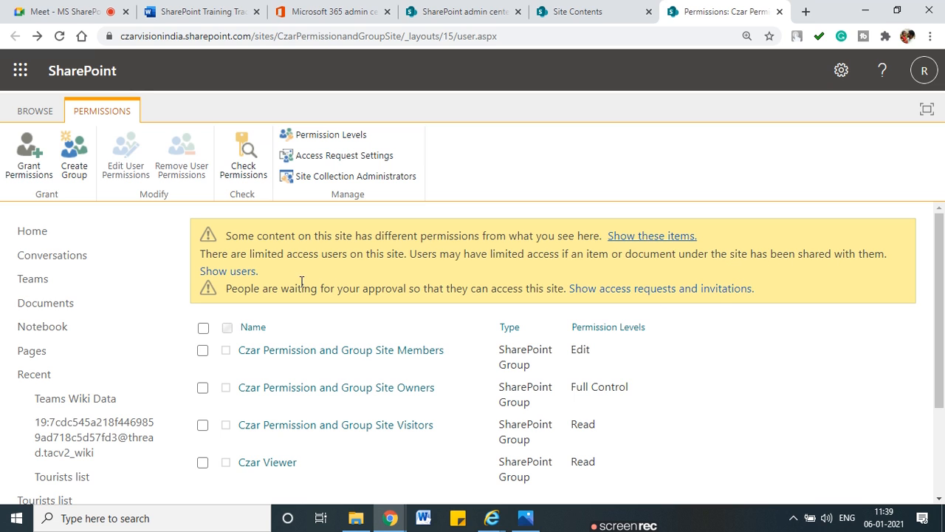
left_click(212, 276)
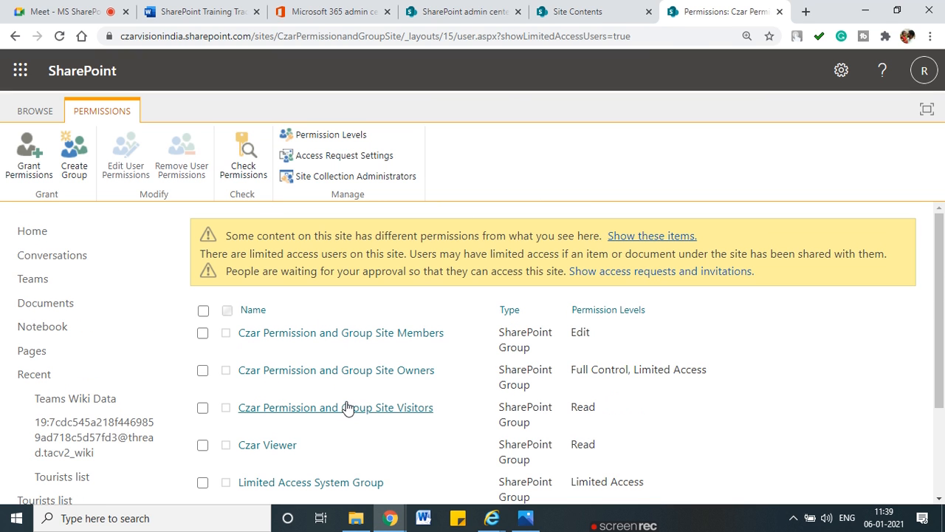
Step: Remove all site permissions from the single individual user
left_click(597, 8)
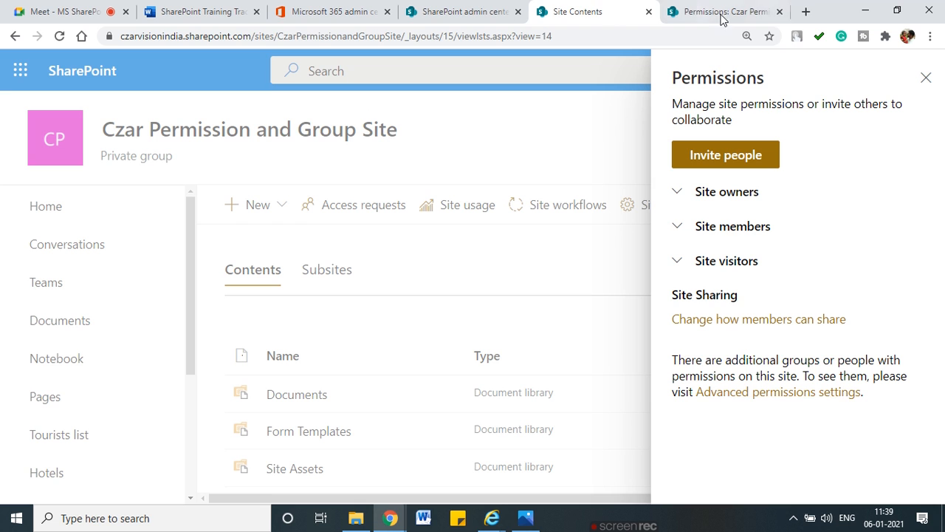
left_click(715, 13)
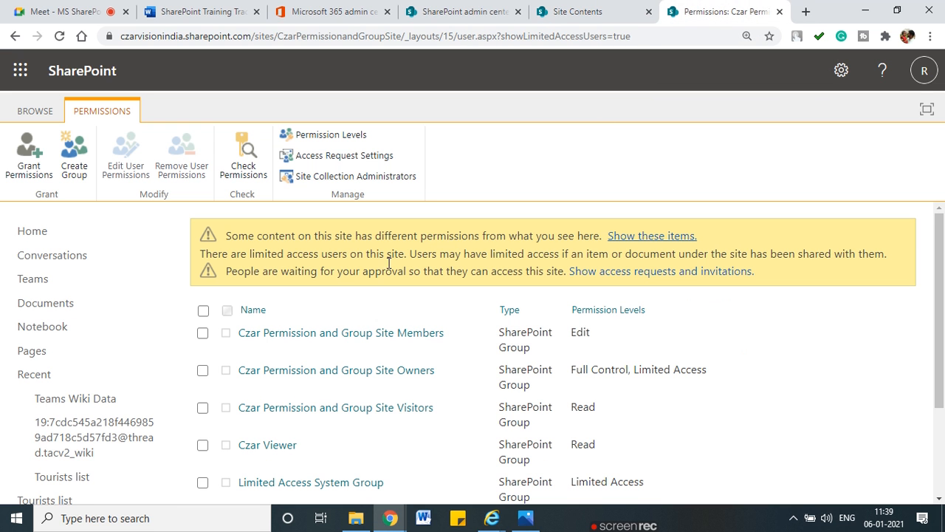
scroll(311, 367, "down", 3)
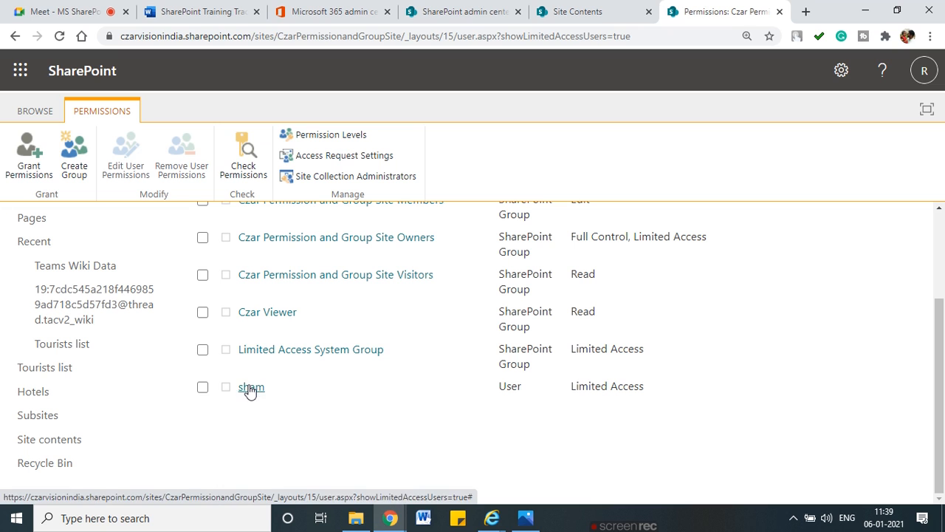
left_click(202, 387)
left_click(183, 161)
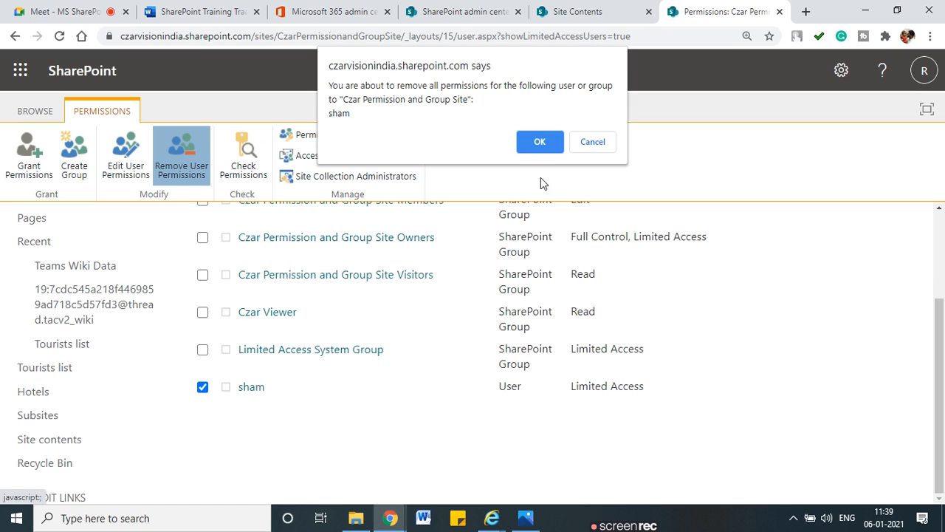
left_click(529, 144)
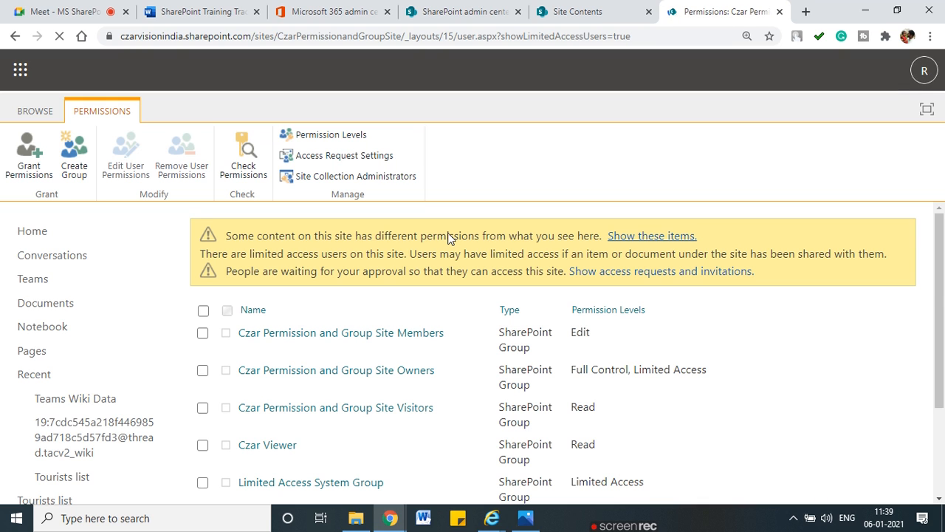
Step: Review the Limited Access System Group's members, then circle that group on the permissions list
scroll(329, 434, "down", 2)
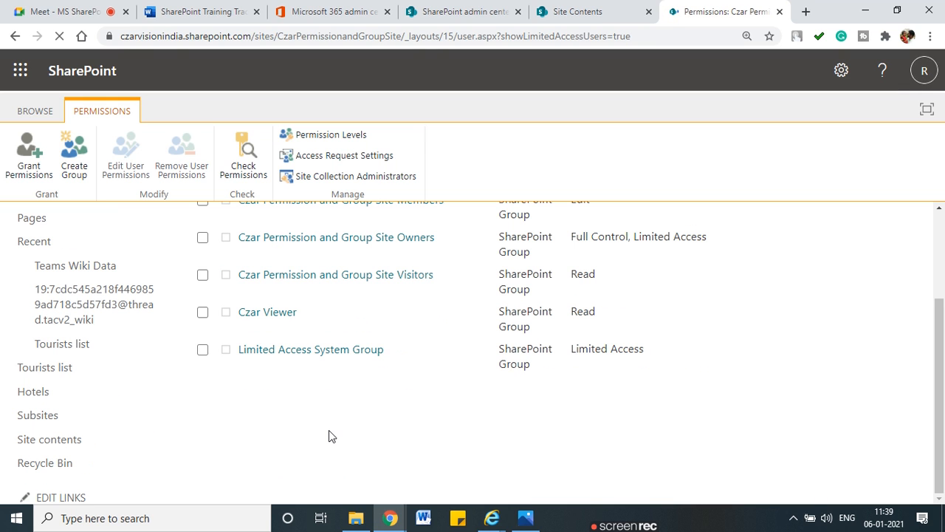
left_click(282, 354)
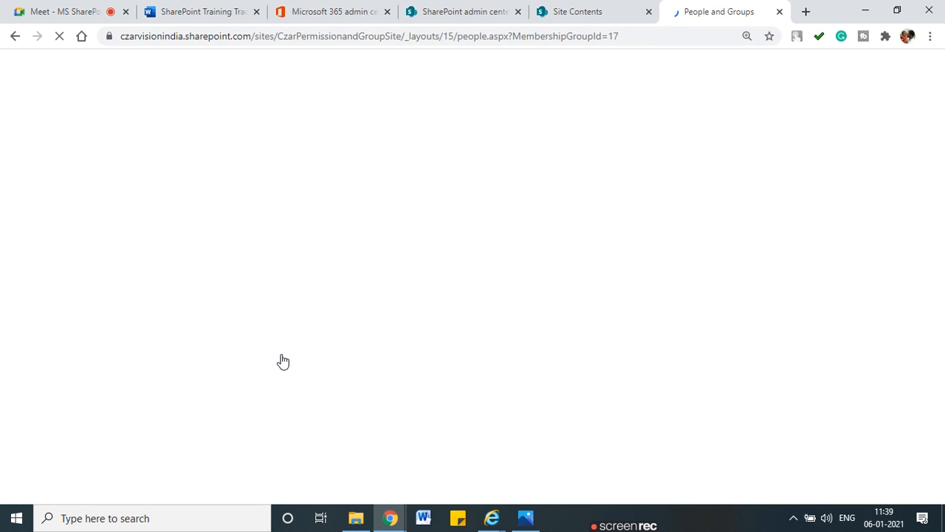
scroll(281, 359, "down", 2)
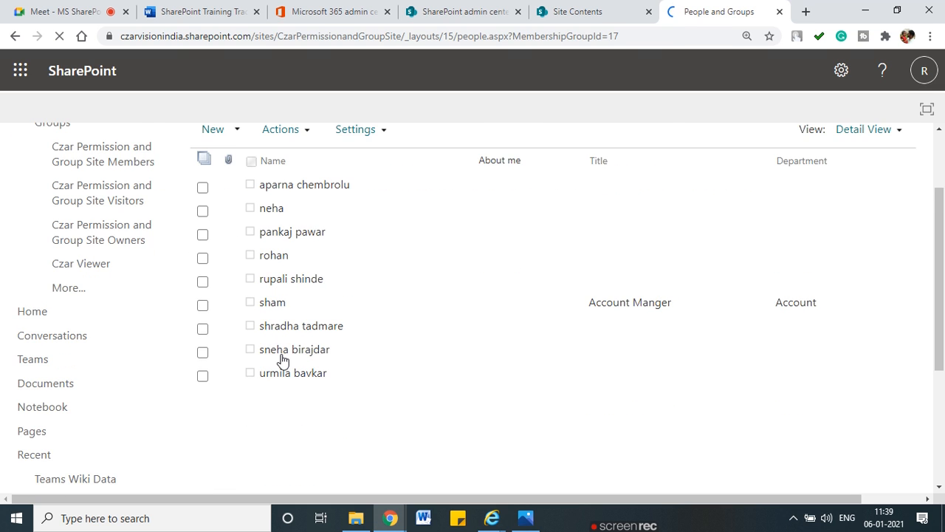
scroll(293, 269, "up", 2)
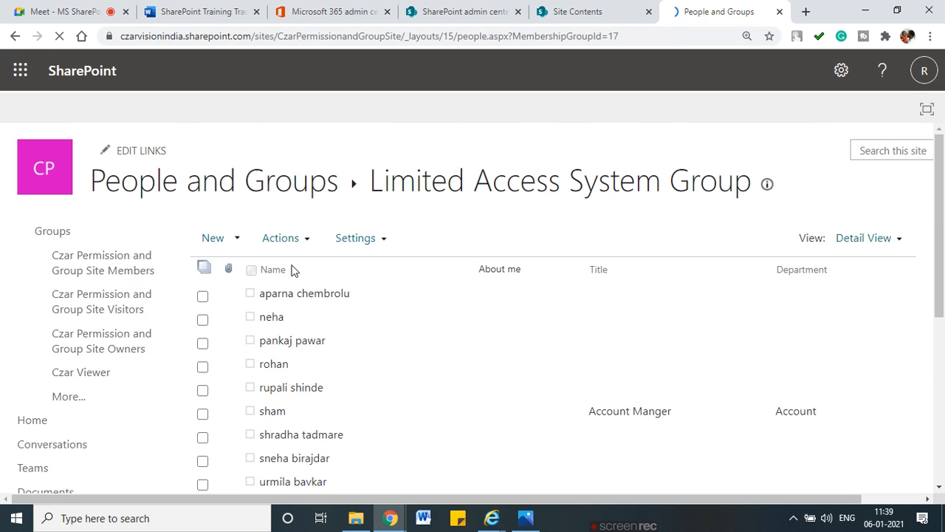
left_click(17, 37)
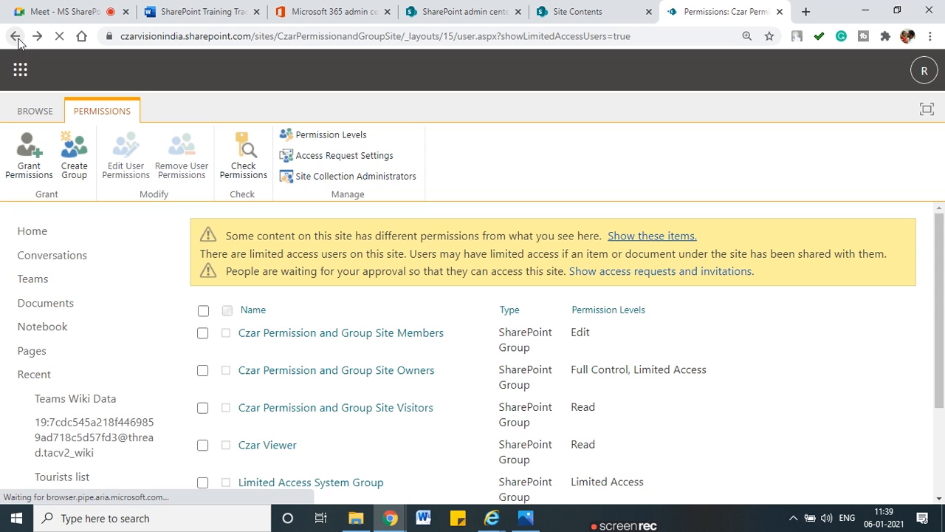
scroll(350, 332, "down", 1)
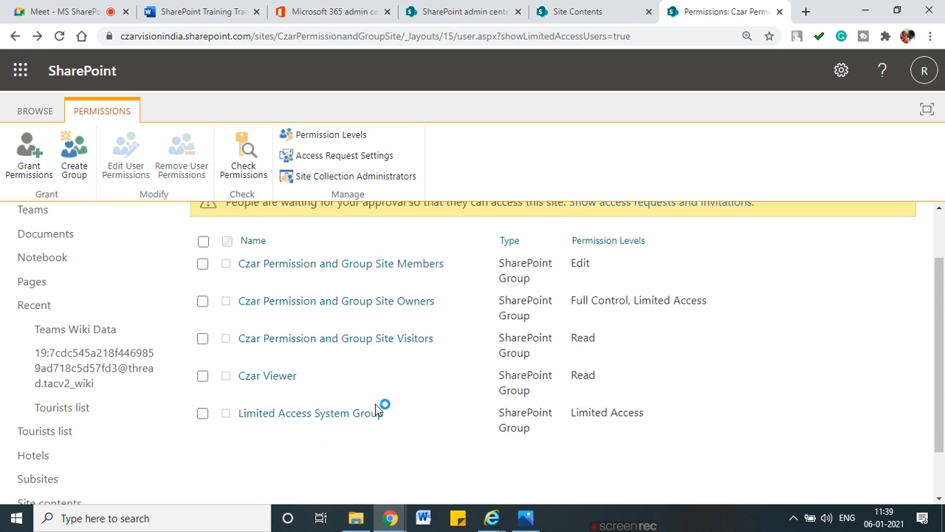
mouse_move(393, 404)
left_mouse_down()
mouse_move(238, 403)
mouse_move(288, 441)
mouse_move(406, 411)
left_mouse_up()
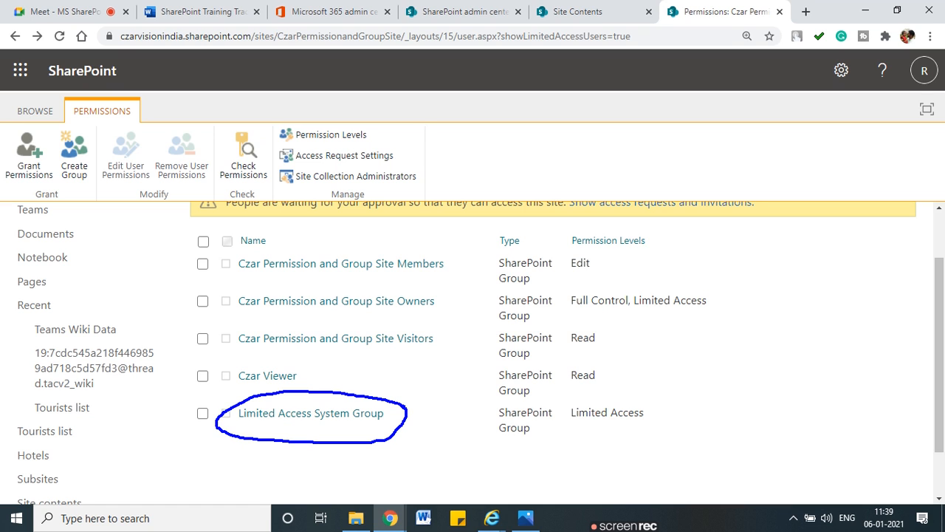
mouse_move(381, 426)
left_mouse_down()
mouse_move(429, 463)
mouse_move(396, 424)
left_mouse_up()
key("Escape")
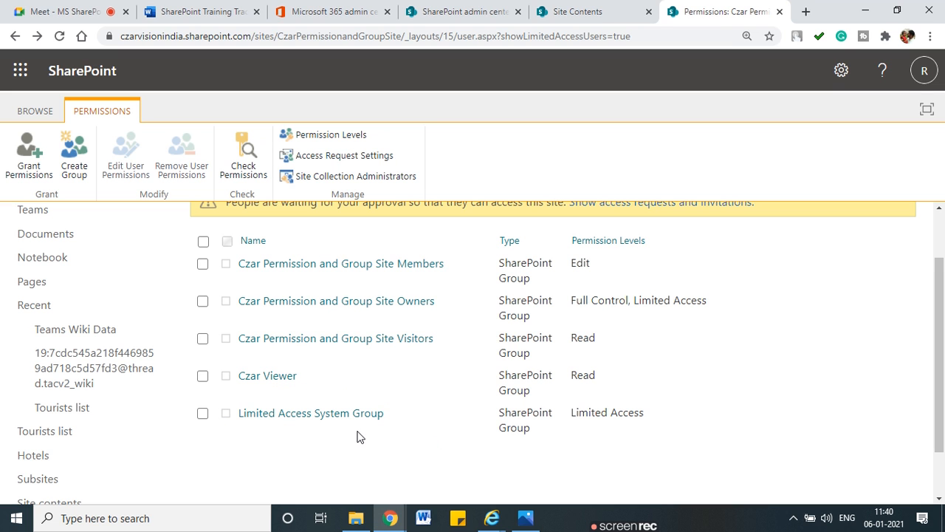
Step: View the Czar Viewer group's single member, then go back and head to the site home
scroll(344, 423, "up", 1)
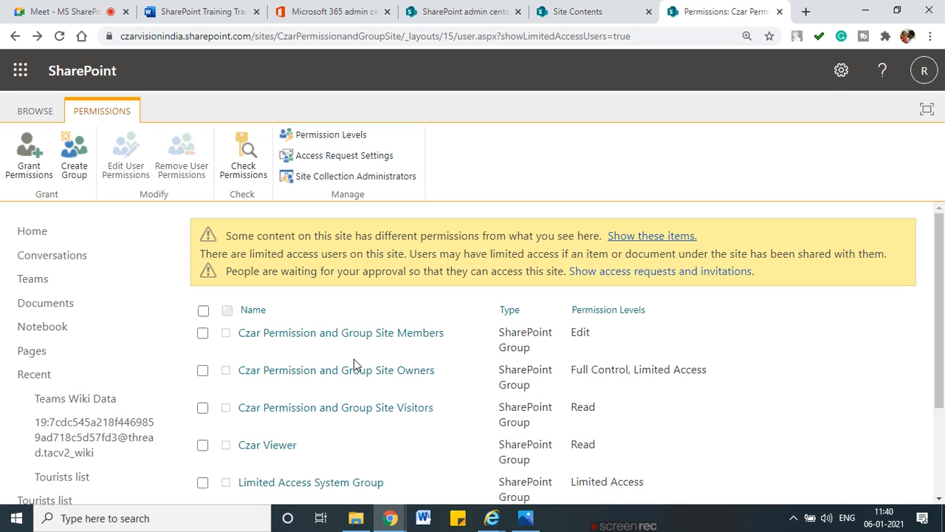
scroll(354, 362, "down", 2)
left_click(275, 316)
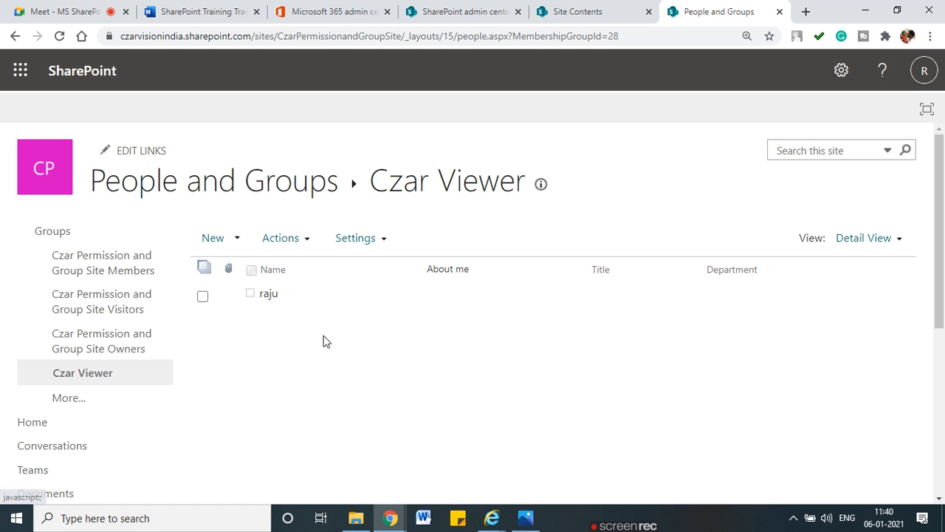
left_click(14, 36)
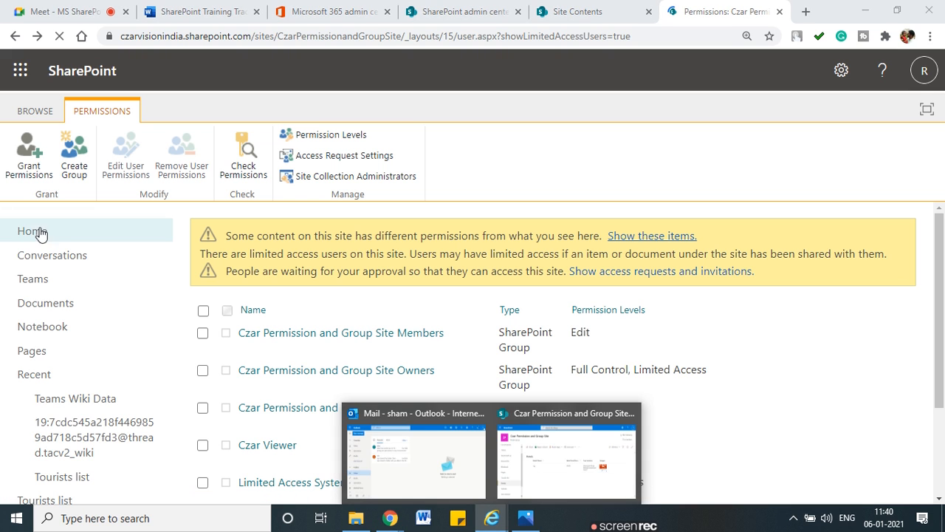
left_click(33, 232)
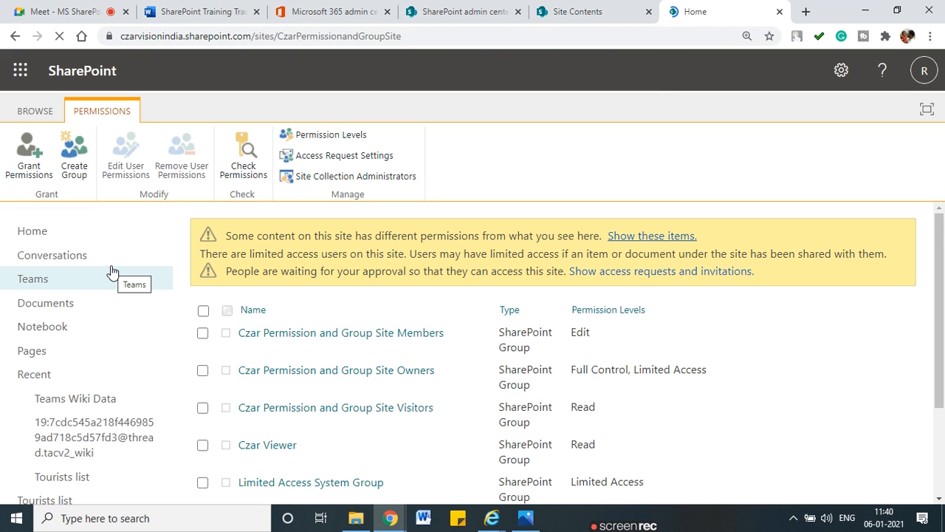
Step: In the other user's session, open the site home and submit an access request
mouse_move(492, 529)
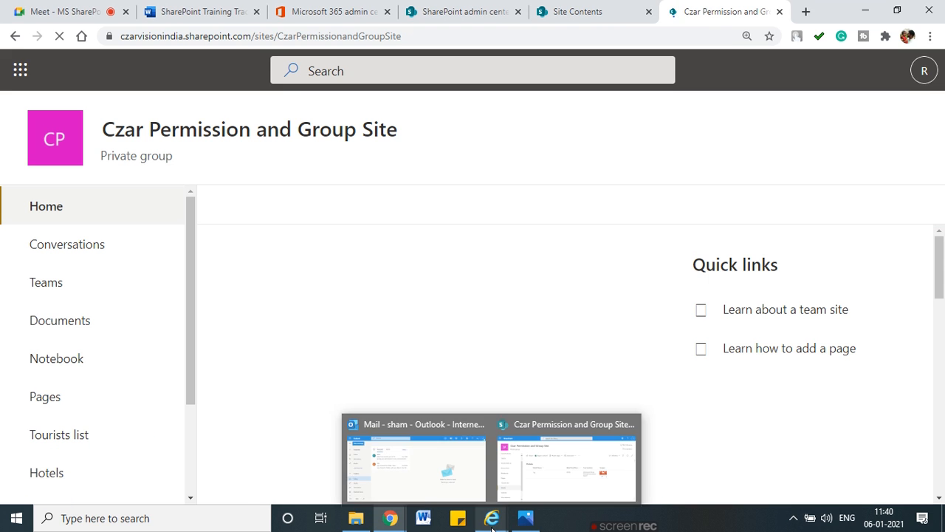
left_click(567, 464)
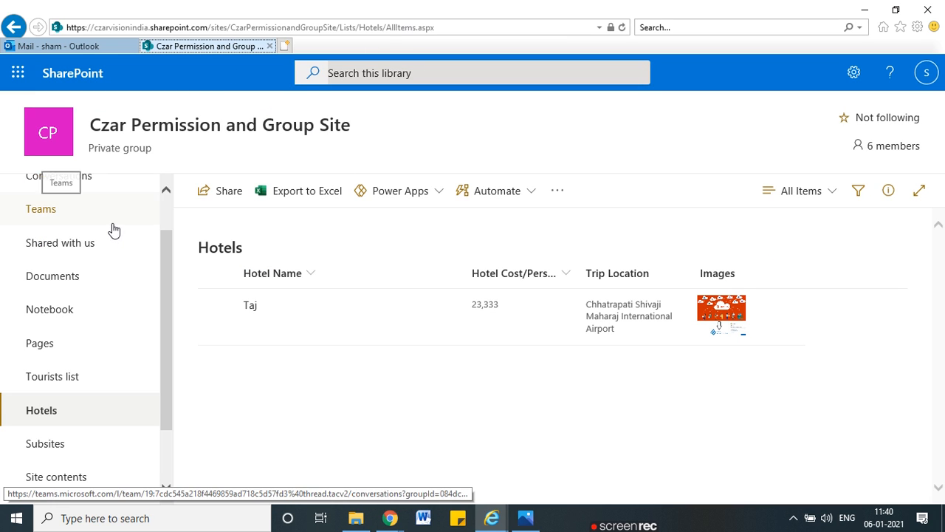
scroll(113, 230, "up", 1)
left_click(38, 189)
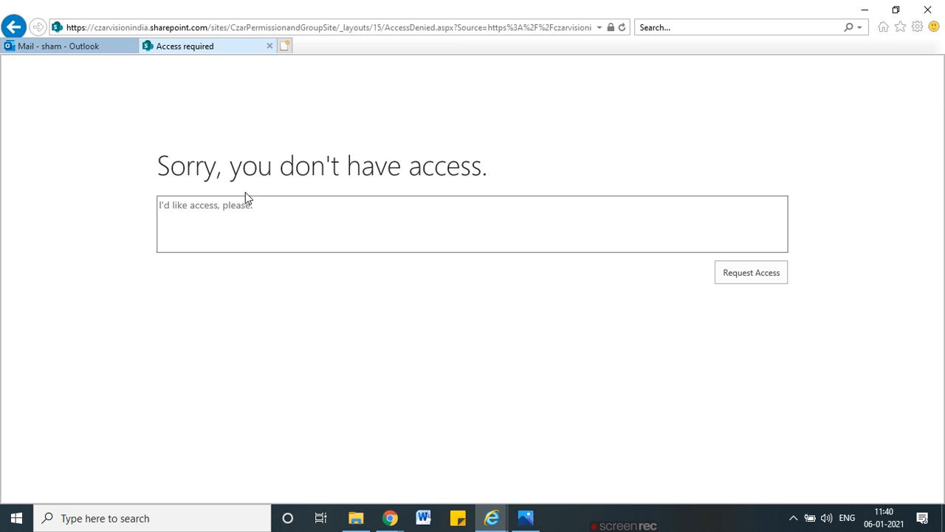
left_click(234, 210)
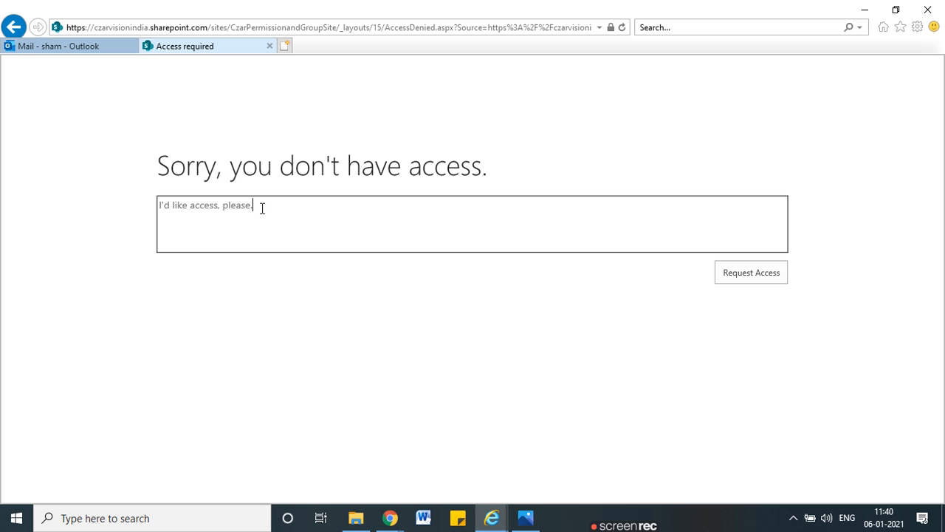
left_click(753, 275)
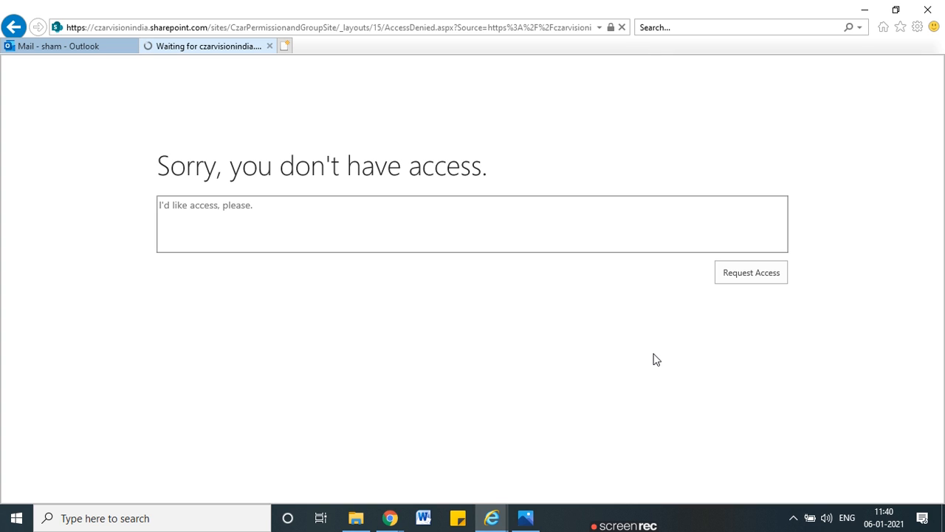
Step: Annotate the access-denied page with an arrow, a person sketch and the requester's name
mouse_move(734, 290)
left_mouse_down()
mouse_move(734, 334)
mouse_move(745, 330)
left_mouse_up()
left_click_drag(716, 362, 739, 346)
left_click_drag(726, 381, 713, 418)
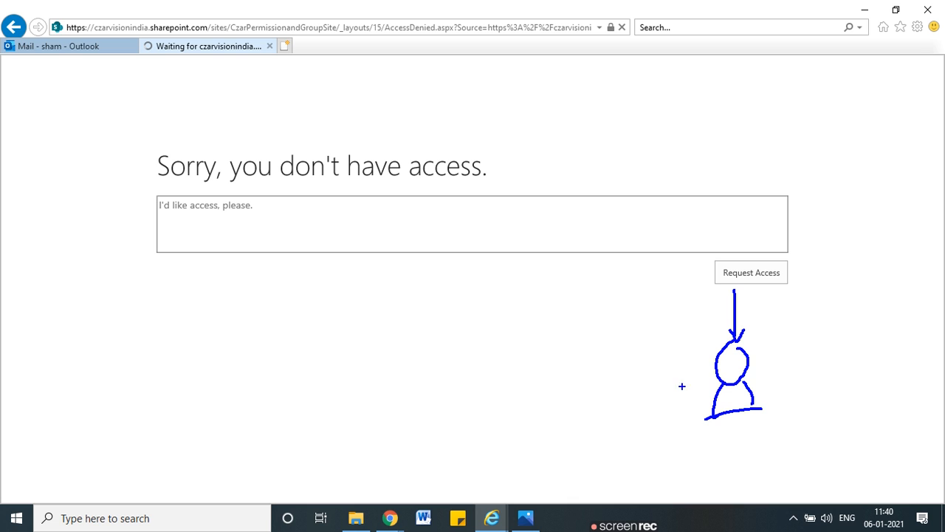
mouse_move(459, 139)
left_mouse_down()
mouse_move(247, 116)
mouse_move(509, 193)
mouse_move(431, 150)
left_mouse_up()
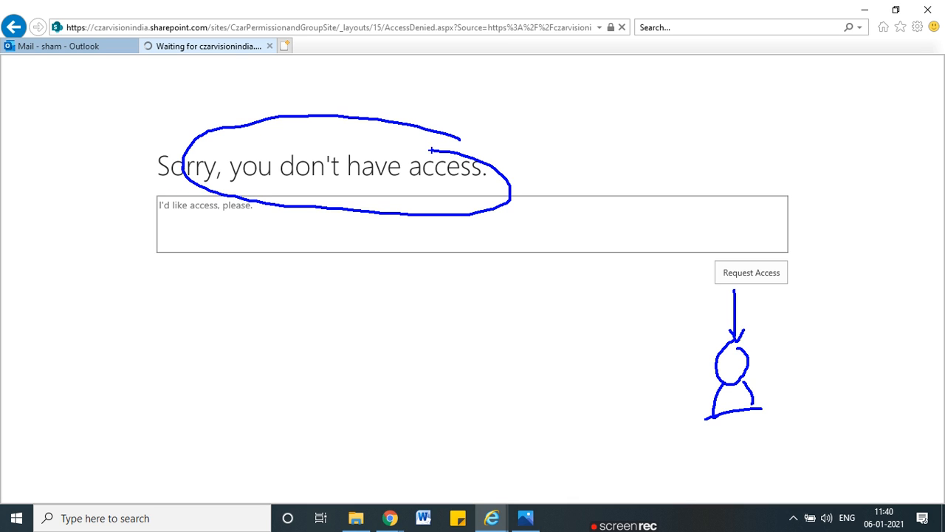
left_click_drag(617, 125, 585, 153)
mouse_move(657, 115)
left_mouse_down()
mouse_move(658, 154)
mouse_move(725, 150)
left_mouse_up()
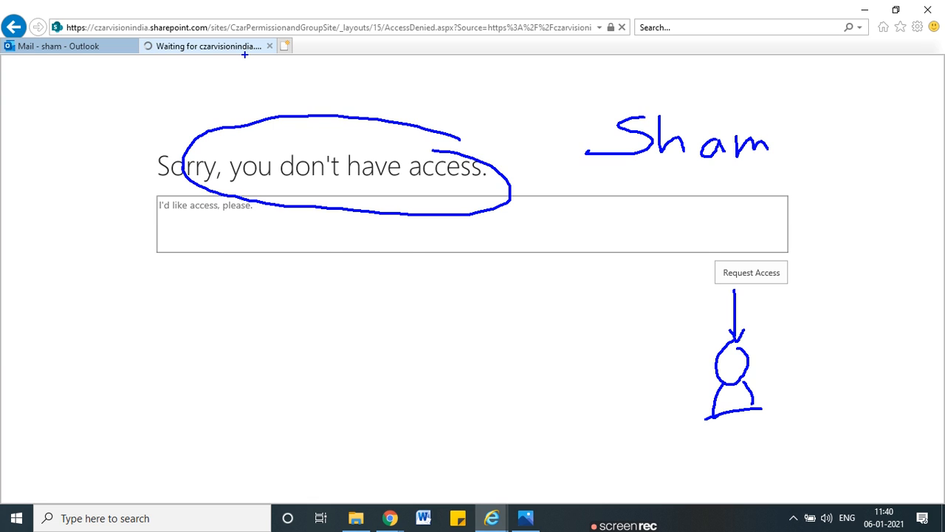
key("Escape")
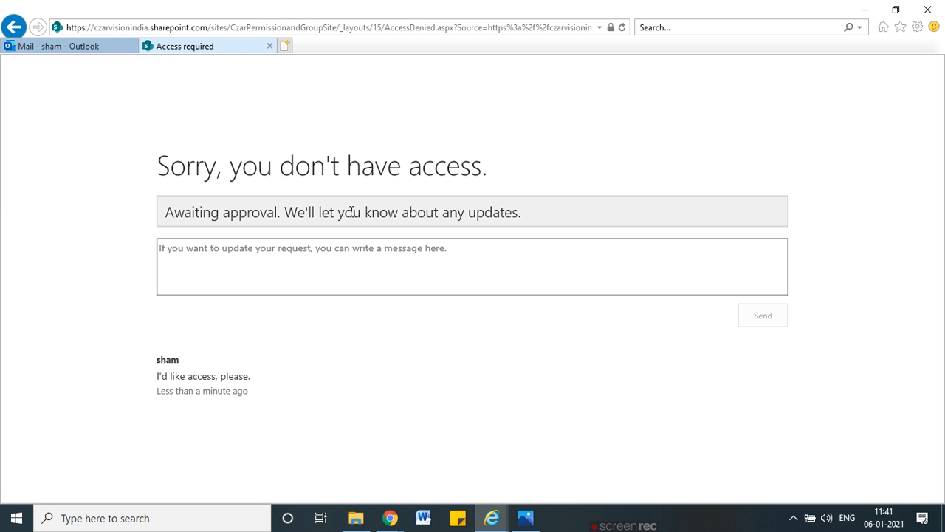
Step: Send the follow-up note 'Please grant me permission on urgent' with the pending request
left_click_drag(373, 213, 535, 214)
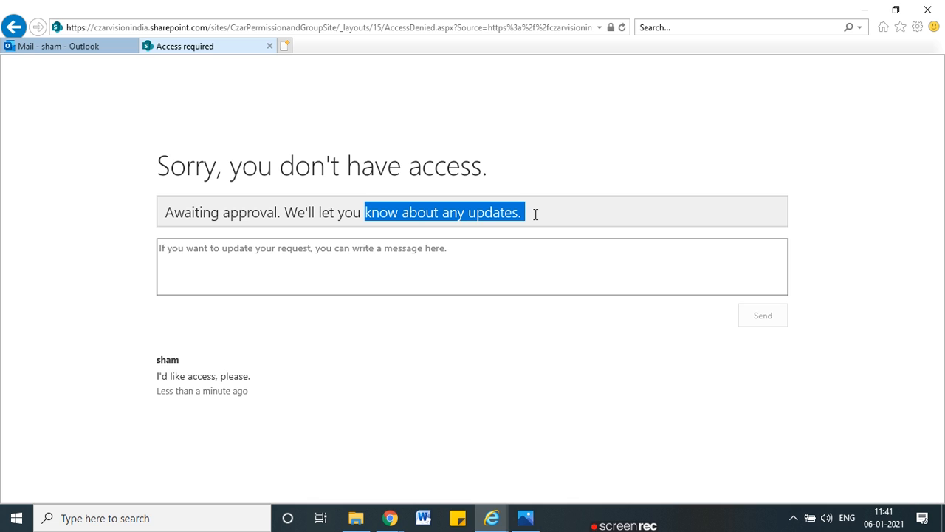
left_click(362, 252)
left_click(334, 311)
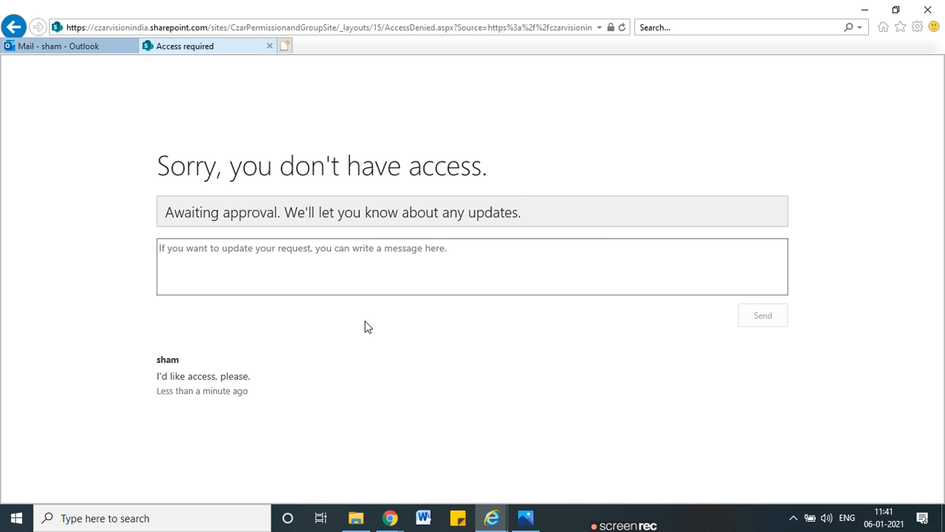
left_click(175, 254)
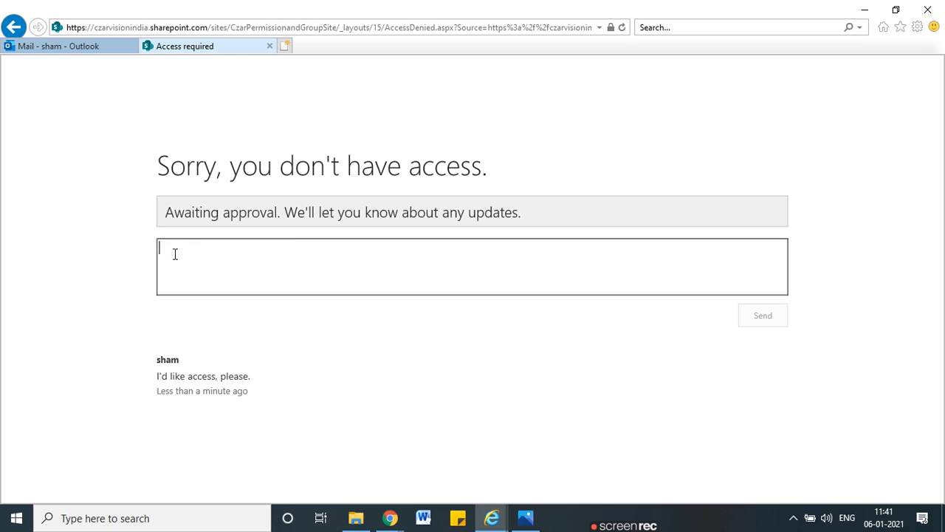
type("Please grant me ")
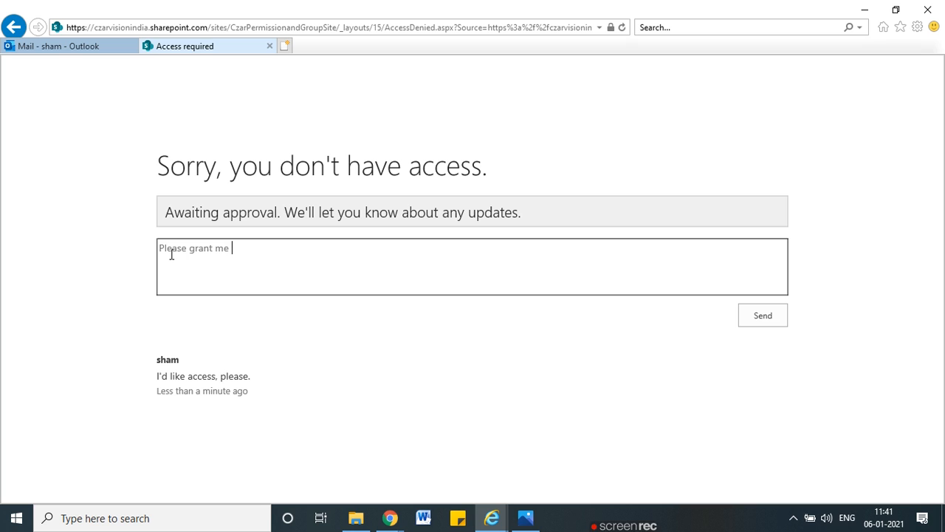
type("permission on urgent")
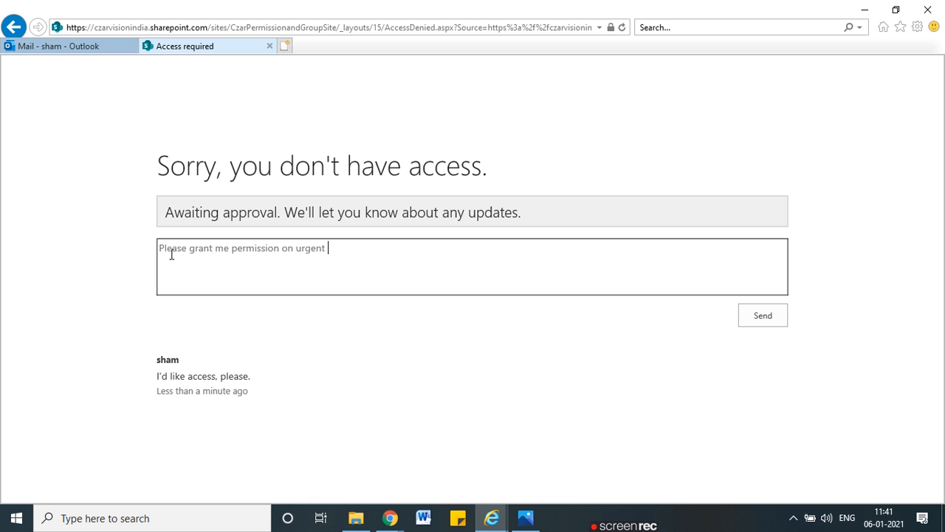
left_click(747, 317)
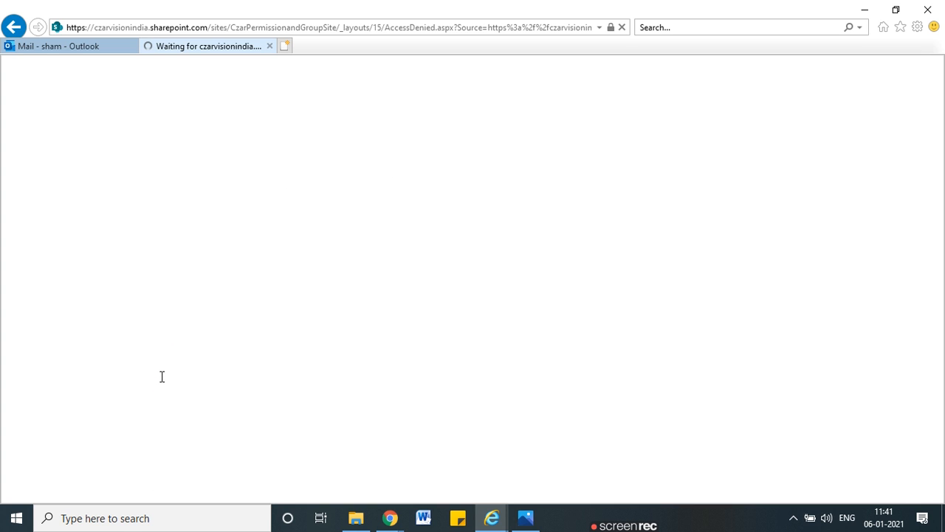
Step: Highlight the sent comment, then return to the admin's Site Contents page and close Permissions
left_click_drag(165, 374, 317, 416)
left_click(187, 362)
left_click_drag(188, 362, 204, 377)
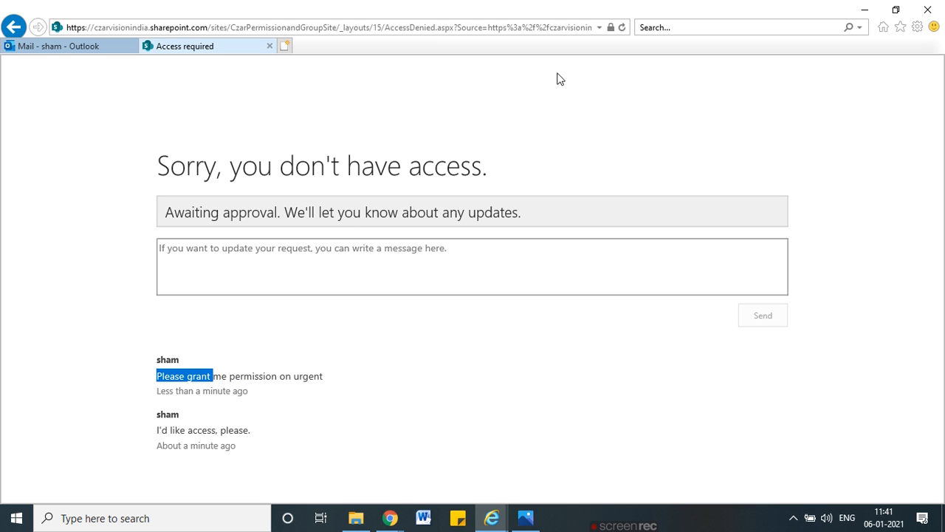
left_click(870, 6)
left_click(572, 7)
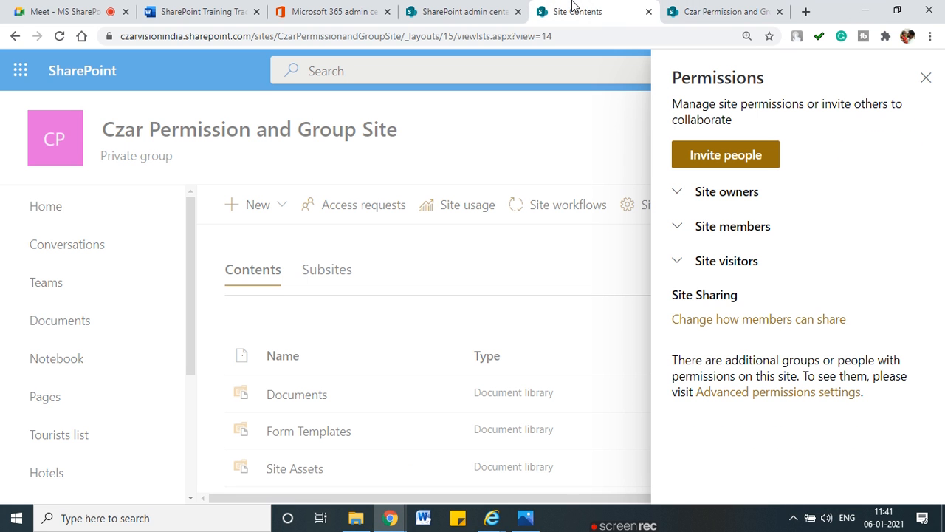
left_click(923, 78)
Step: Check the account details in the SharePoint admin center, then close that tab
left_click(464, 12)
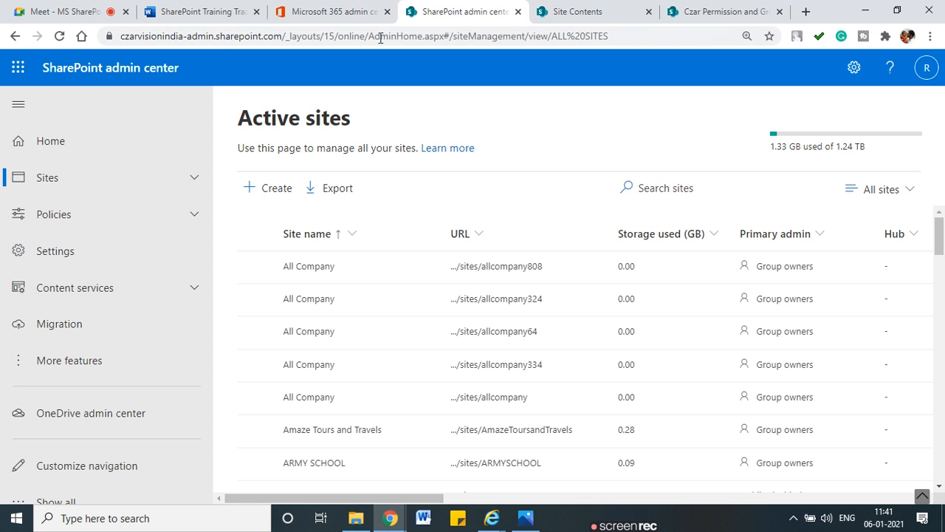
left_click(927, 76)
left_click(561, 96)
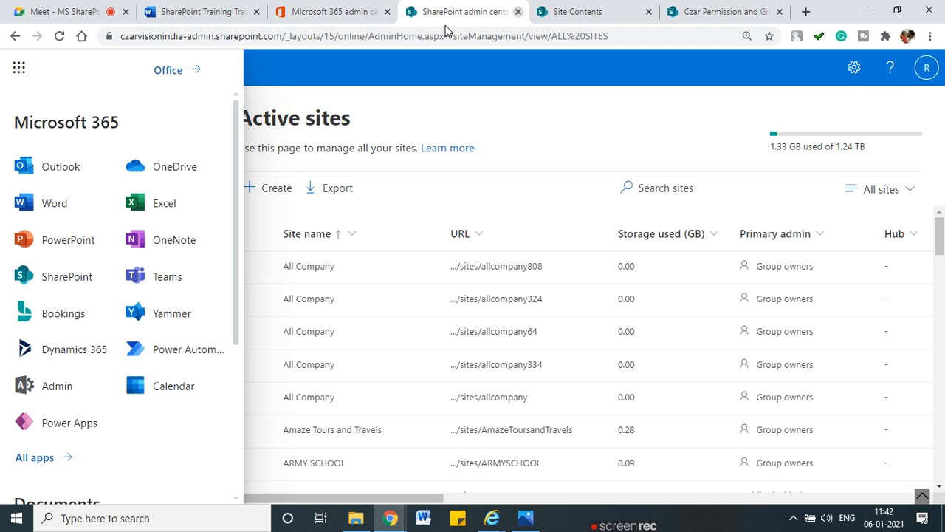
left_click(518, 11)
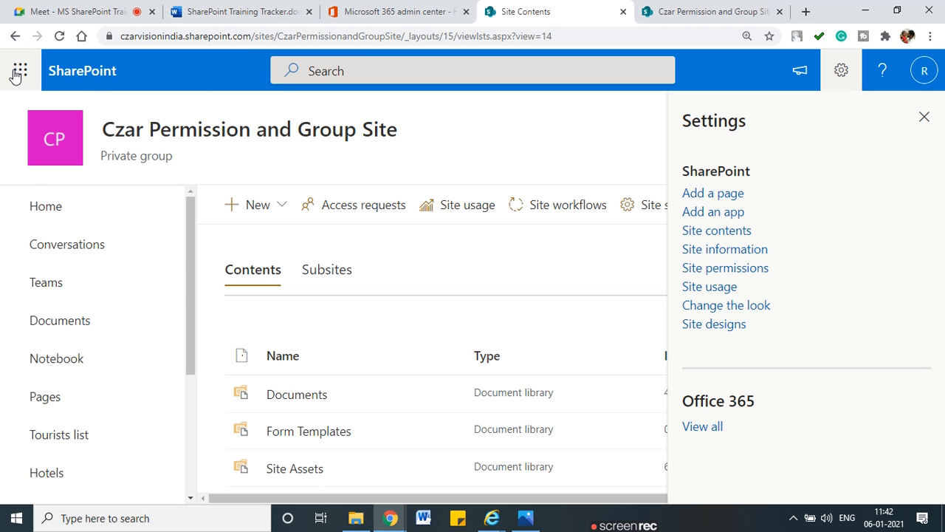
Step: Open Outlook from the app launcher in a new tab and reorder the tab
left_click(20, 69)
left_click(125, 194)
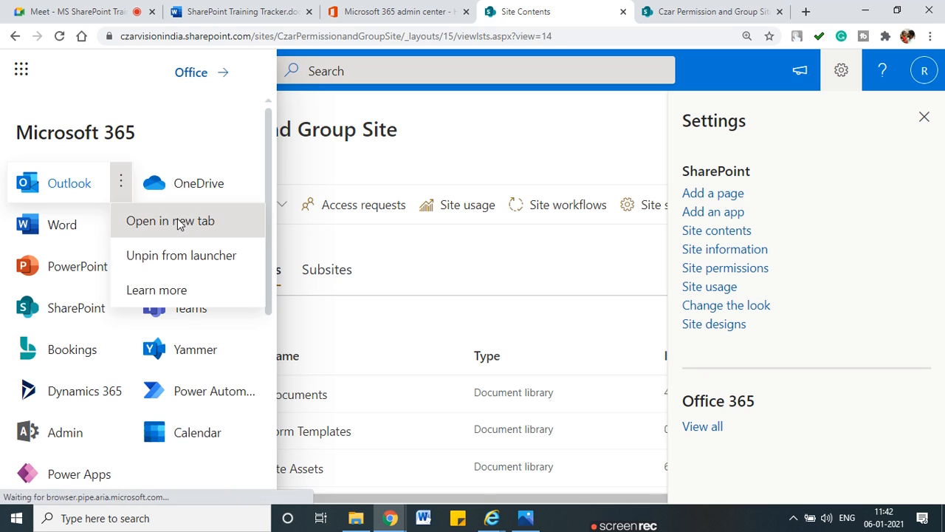
left_click(180, 221)
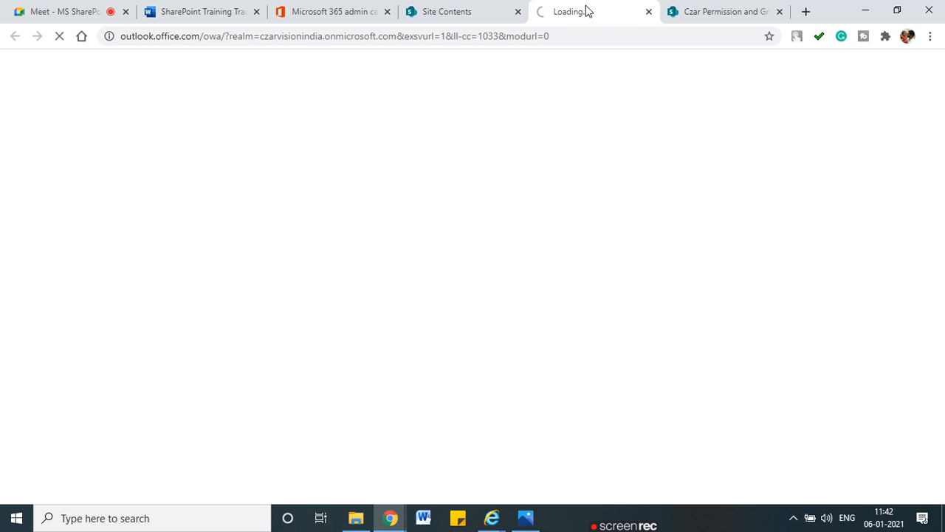
left_click_drag(515, 12, 430, 12)
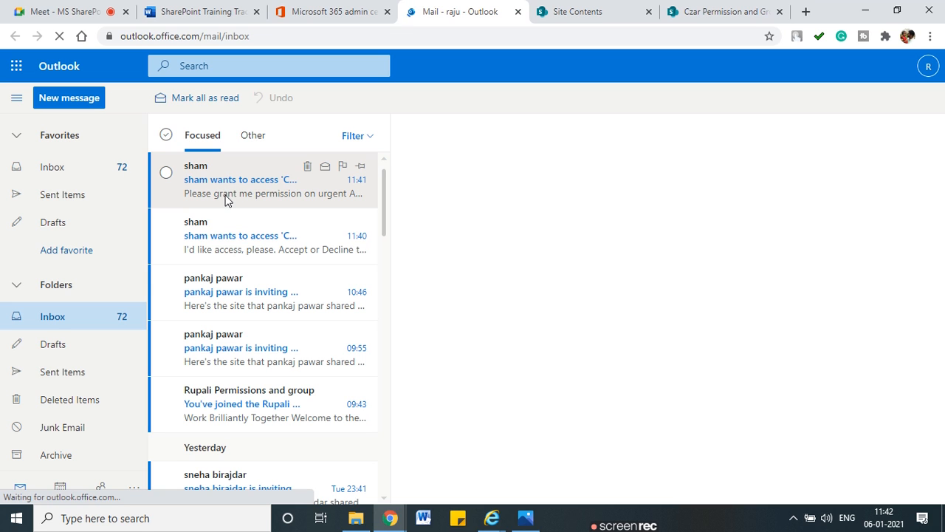
Step: Open the newer urgent access request email and follow its Accept link
left_click(216, 244)
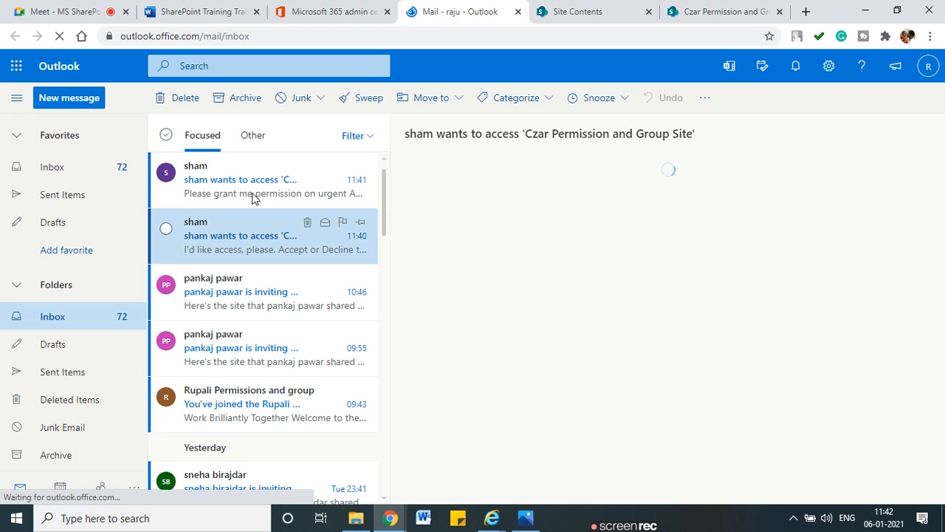
left_click(290, 205)
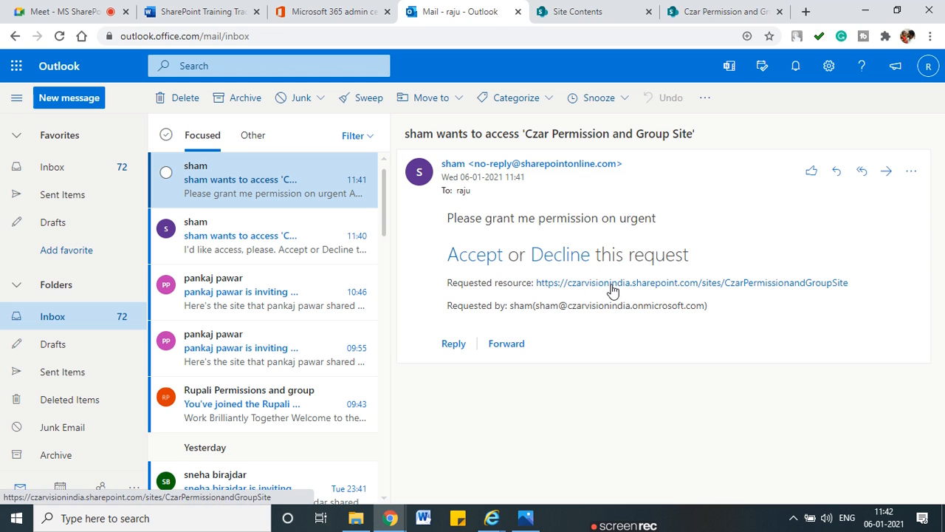
left_click_drag(525, 305, 693, 305)
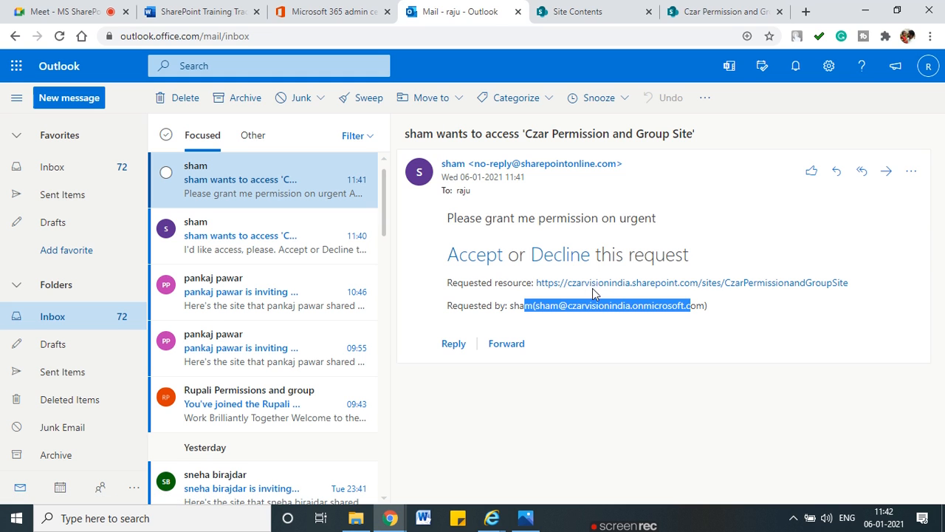
left_click(460, 258)
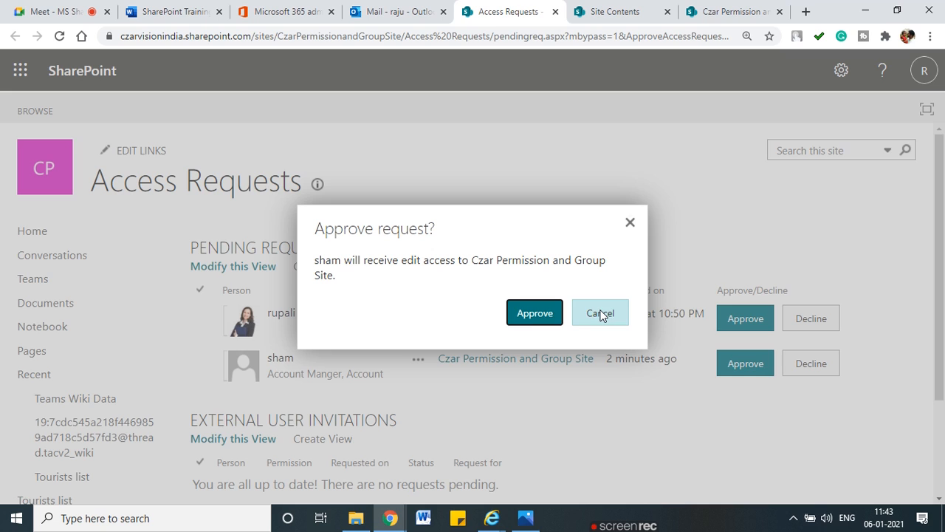
Step: Approve the requester's edit access to Czar Permission and Group Site and dismiss the confirmation
left_click(525, 318)
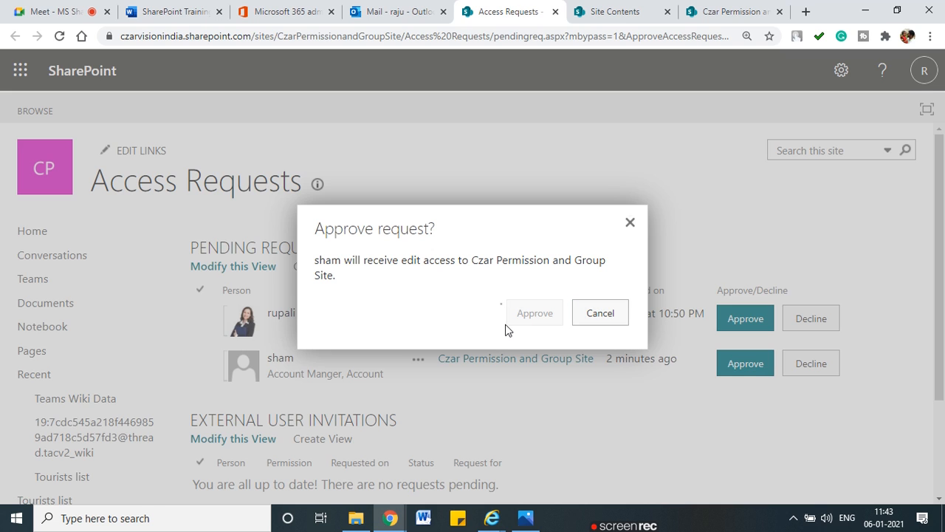
left_click(602, 313)
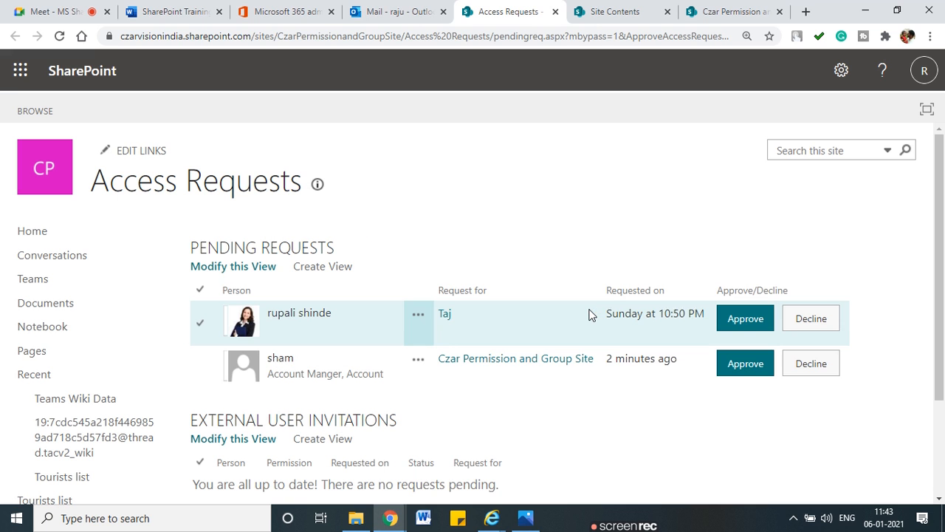
left_click(491, 518)
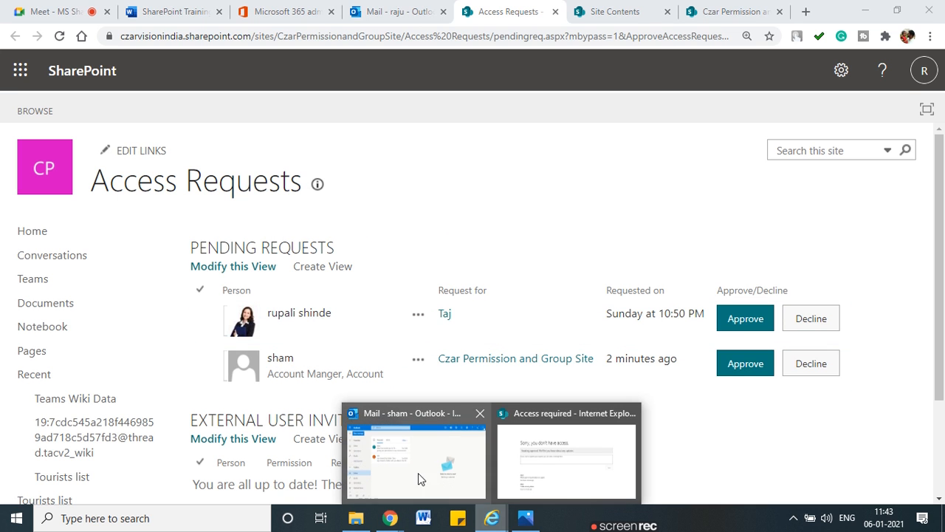
Step: Reload the requester's access-denied page and underline AccessDenied.aspx in its address
left_click(537, 466)
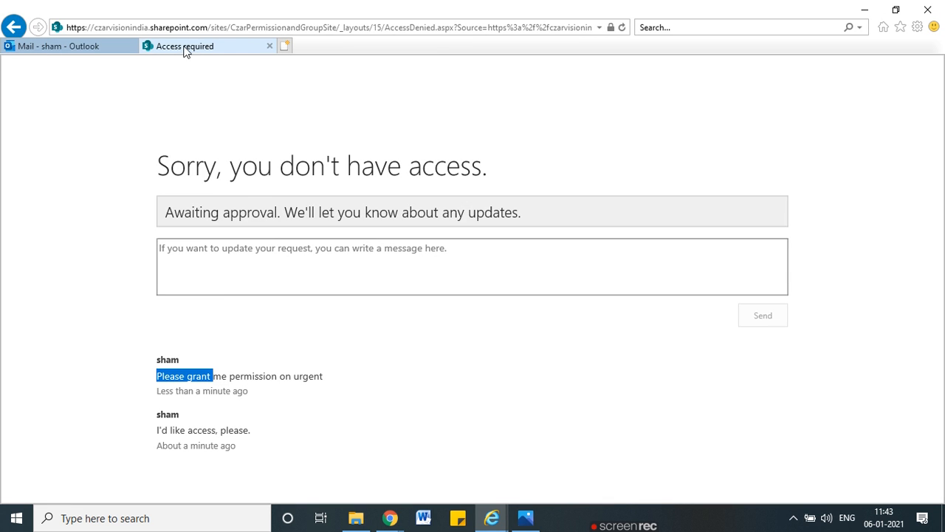
left_click(381, 29)
key("Return")
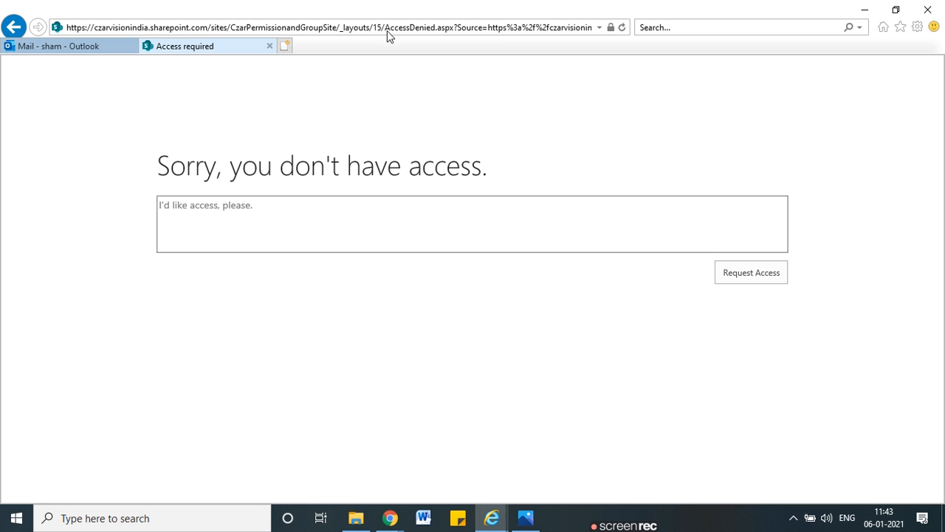
key("ctrl+2")
mouse_move(377, 41)
left_mouse_down()
mouse_move(447, 44)
mouse_move(448, 11)
mouse_move(399, 12)
mouse_move(382, 32)
left_mouse_up()
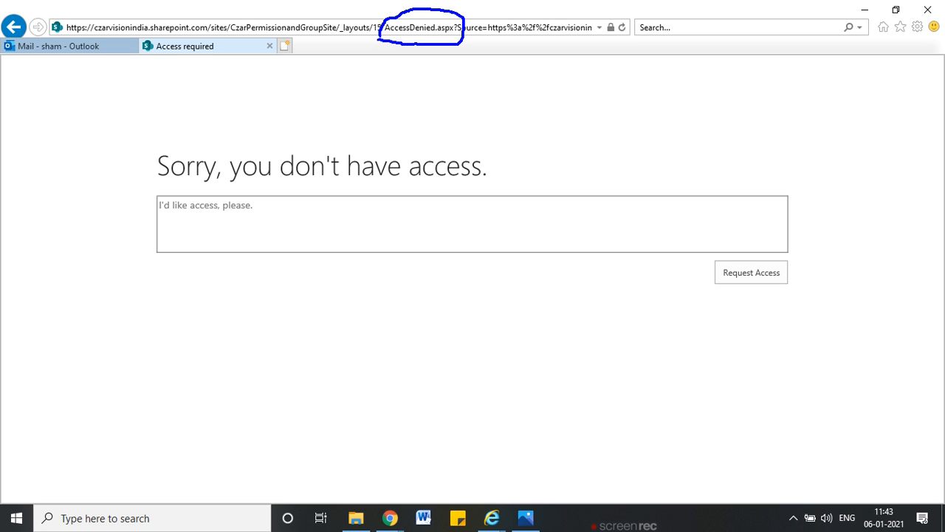
key("Escape")
Step: Trim the address to /sites/CzarPermissionandGroupSite, load it, and return to the owner's window
left_click(347, 28)
left_click(327, 27)
triple_click(224, 28)
left_click(334, 27)
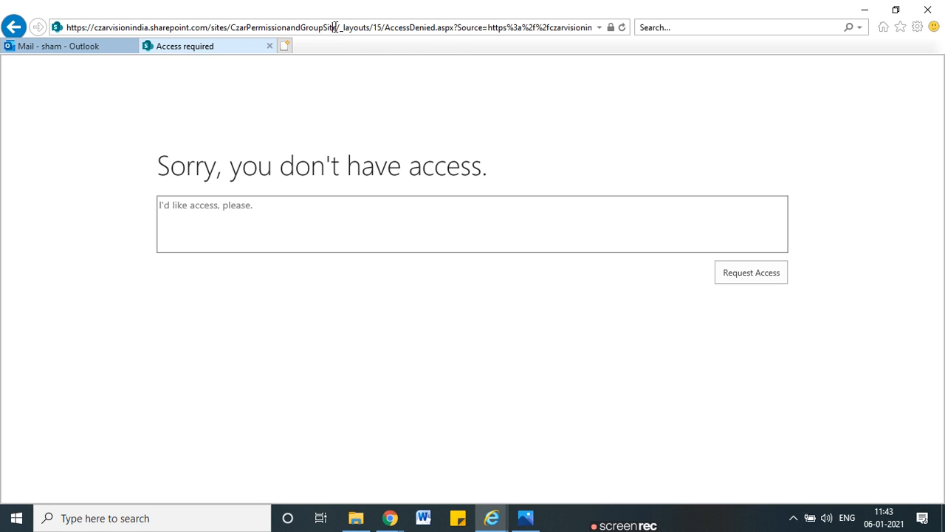
left_click_drag(352, 28, 663, 26)
key("BackSpace")
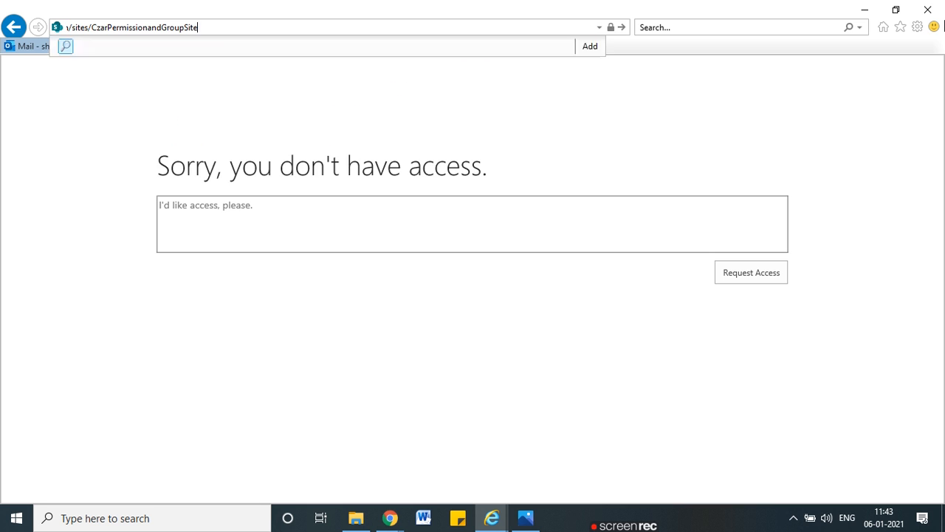
key("Return")
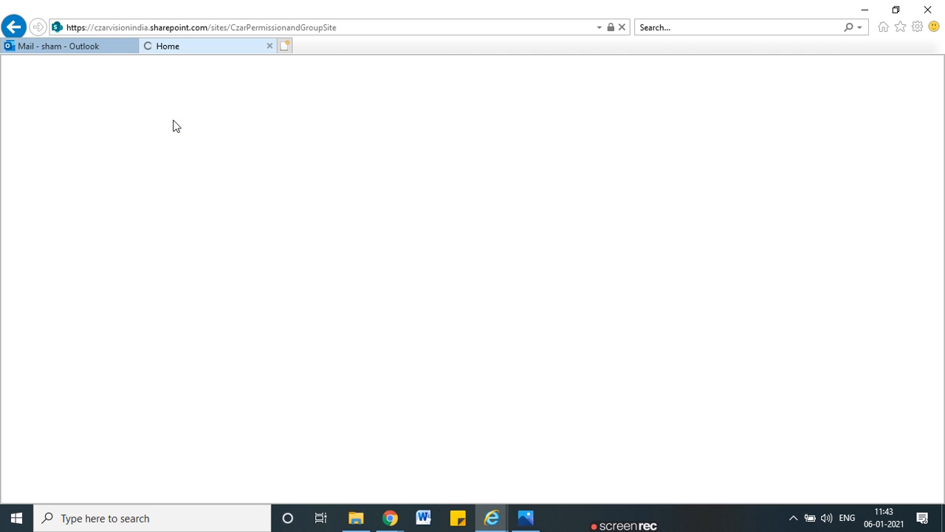
key("alt+Tab")
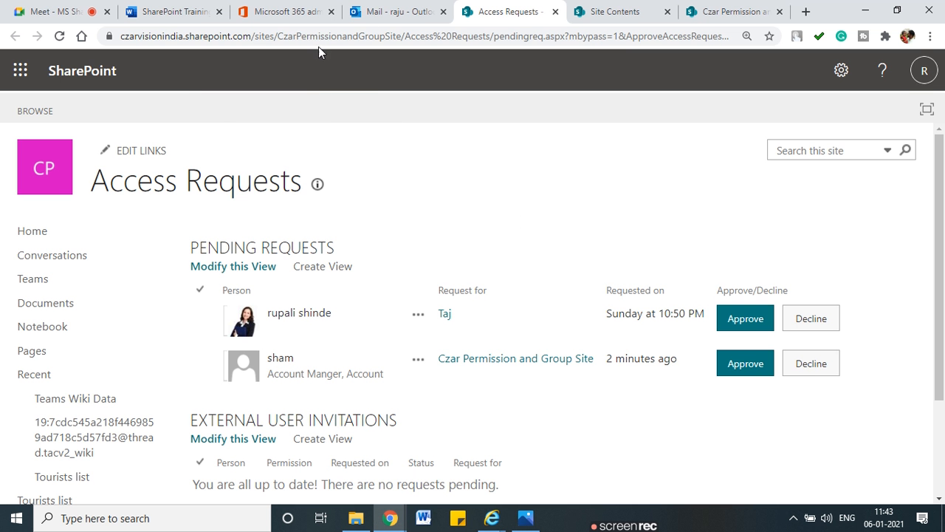
Step: Reach Advanced permissions settings from the gear's Site permissions and open the Site Members group
left_click(735, 11)
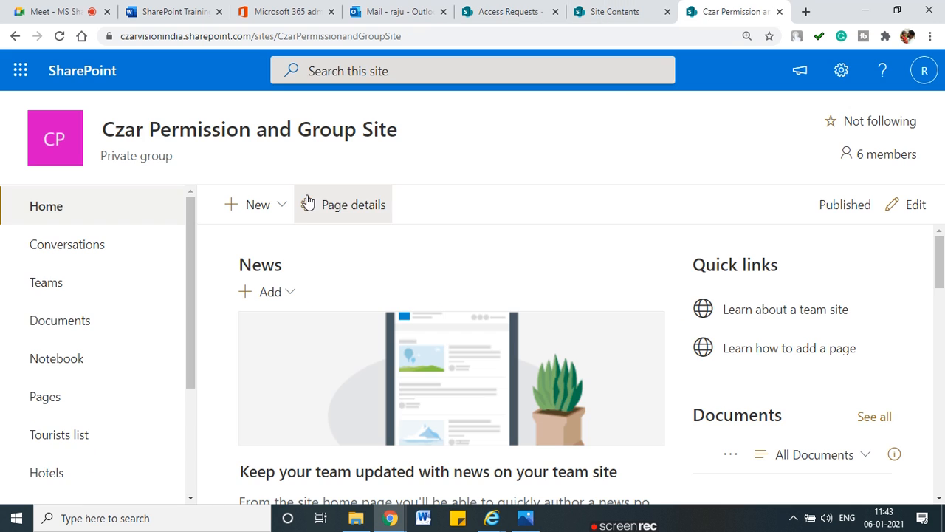
left_click(842, 71)
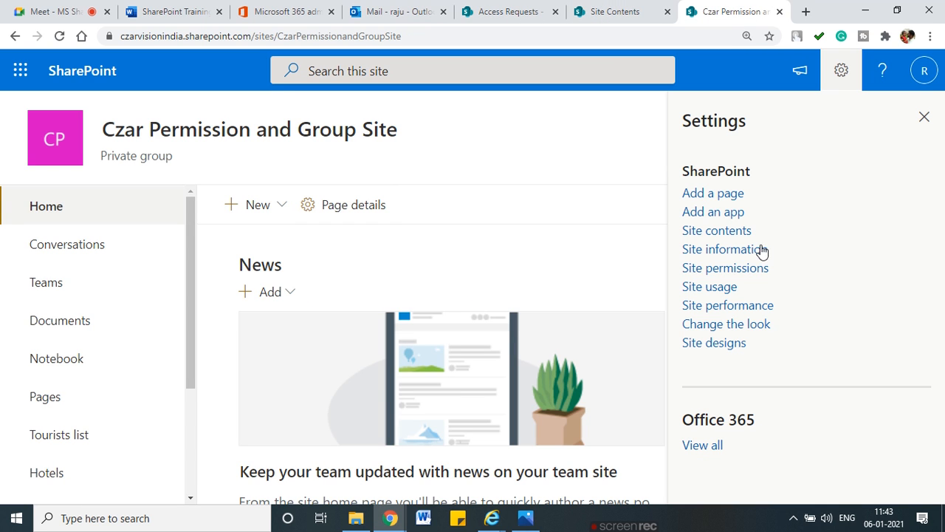
left_click(724, 269)
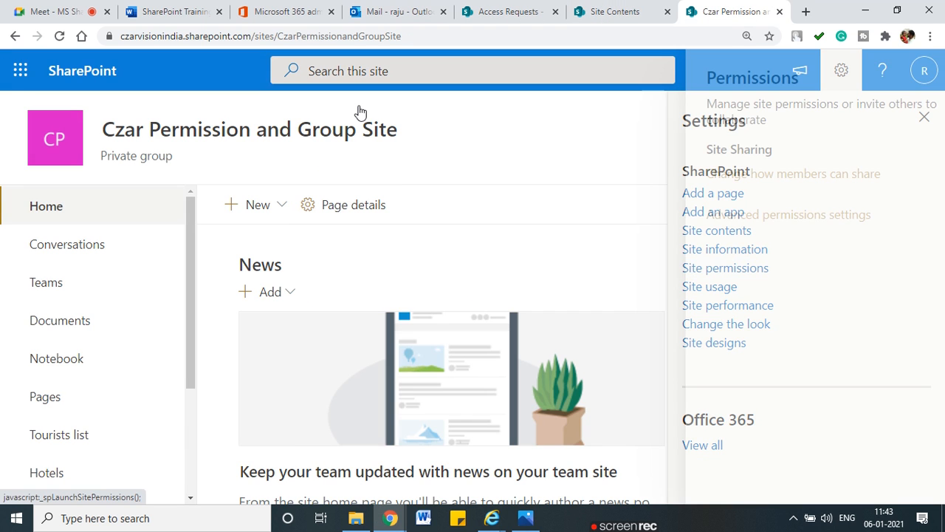
left_click(835, 393)
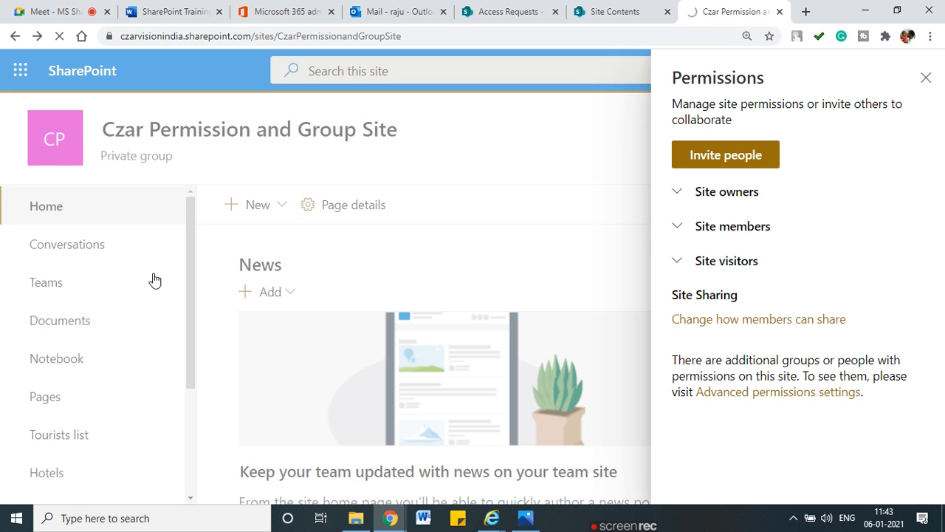
scroll(373, 311, "down", 1)
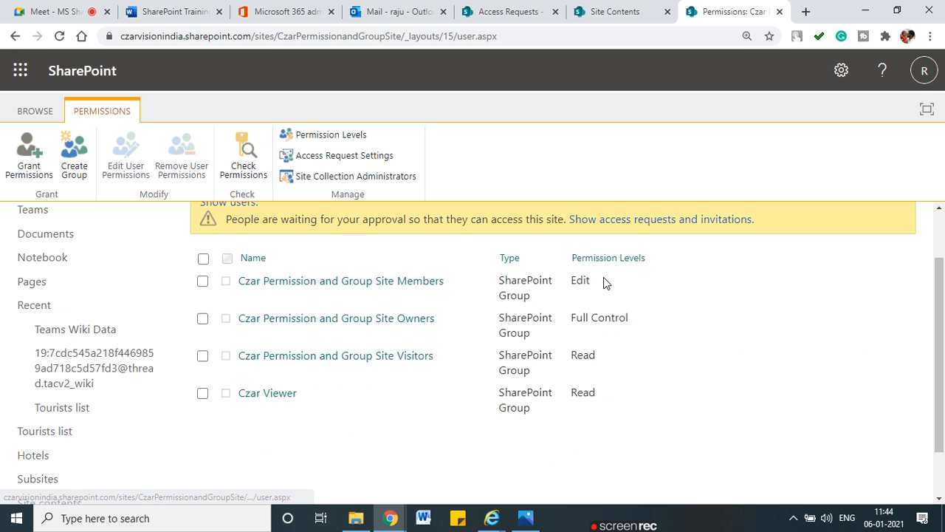
left_click(341, 281)
Step: Remove the Account Manager user from the Site Members group via Actions > Remove Users
mouse_move(298, 317)
left_mouse_down()
mouse_move(274, 298)
mouse_move(235, 317)
mouse_move(297, 317)
left_mouse_up()
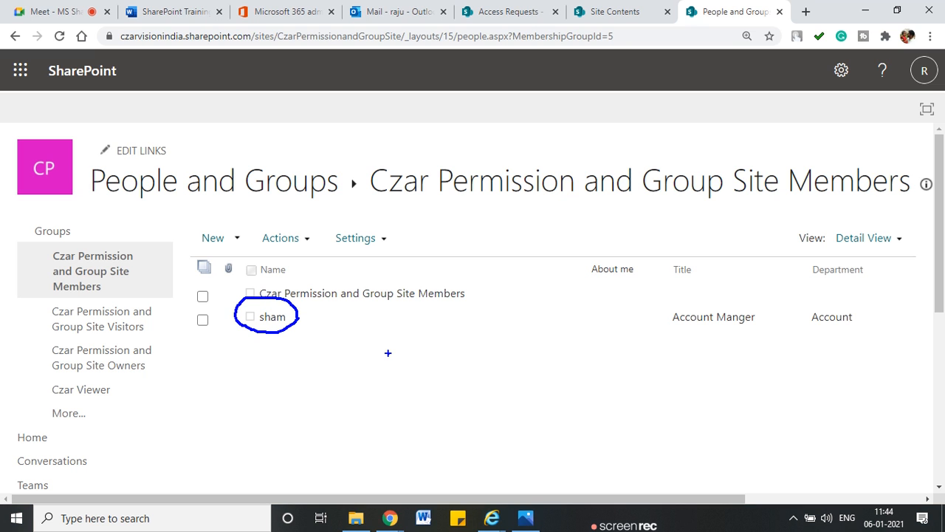
key("Escape")
left_click(202, 321)
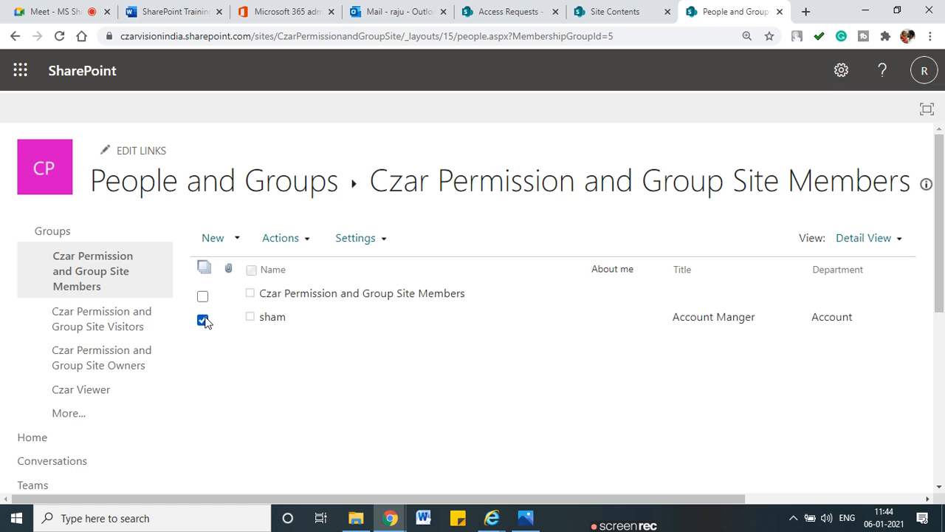
left_click(281, 239)
left_click(376, 369)
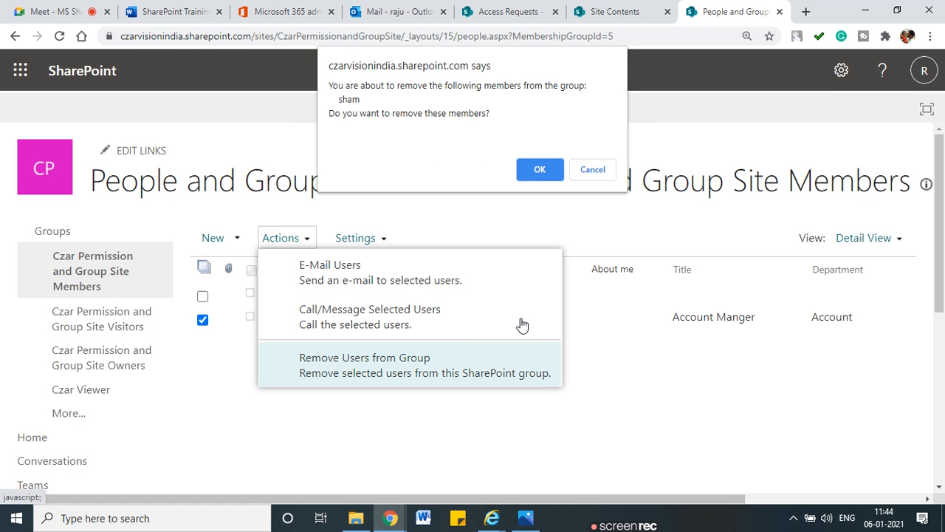
left_click(537, 169)
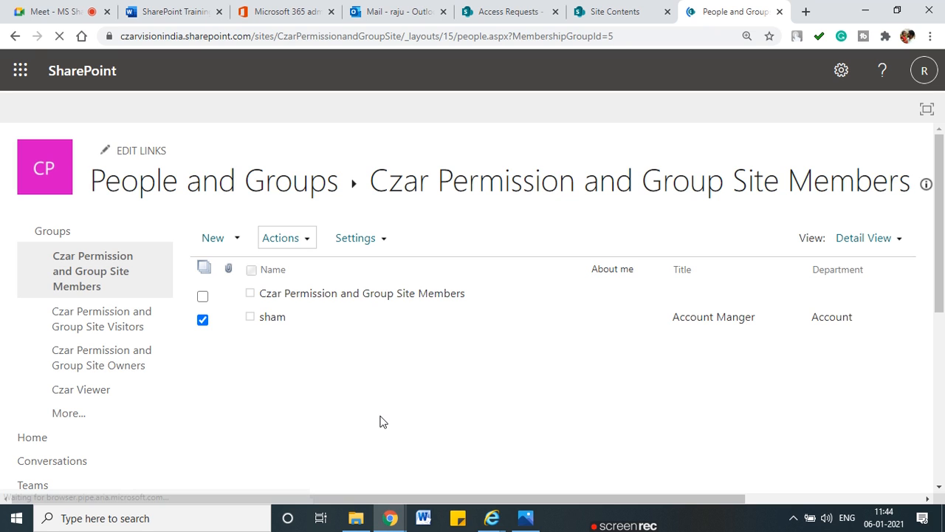
Step: Return to the site permissions page and circle the Czar Viewer group
left_click(13, 37)
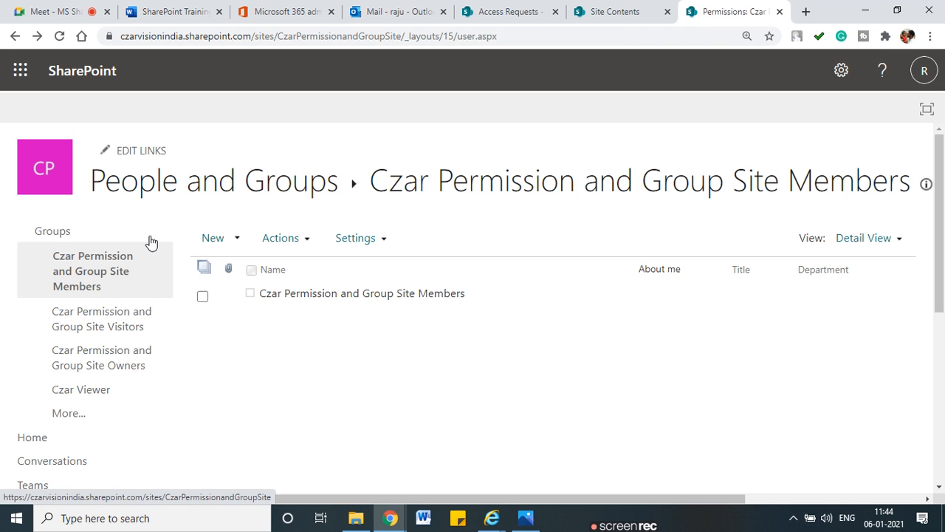
scroll(487, 429, "down", 2)
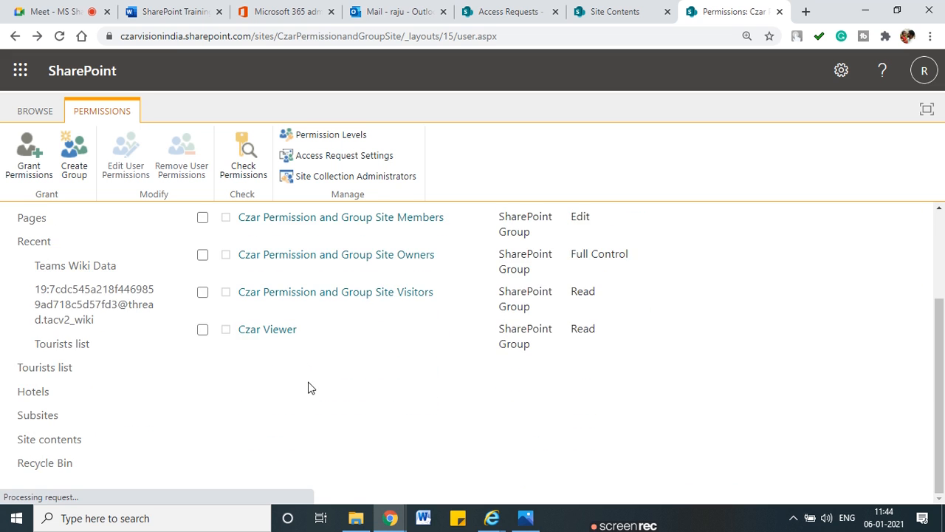
mouse_move(307, 396)
left_mouse_down()
mouse_move(282, 381)
mouse_move(215, 404)
mouse_move(310, 403)
mouse_move(292, 380)
left_mouse_up()
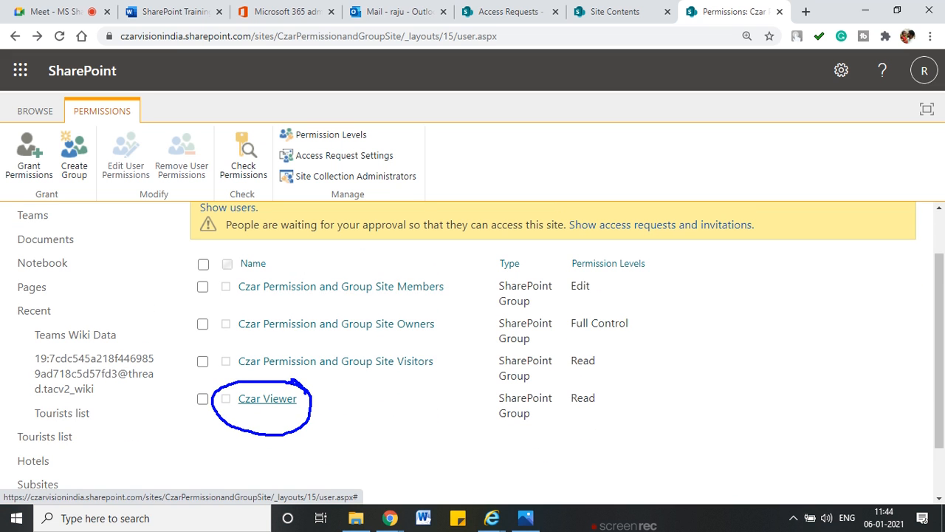
key("Escape")
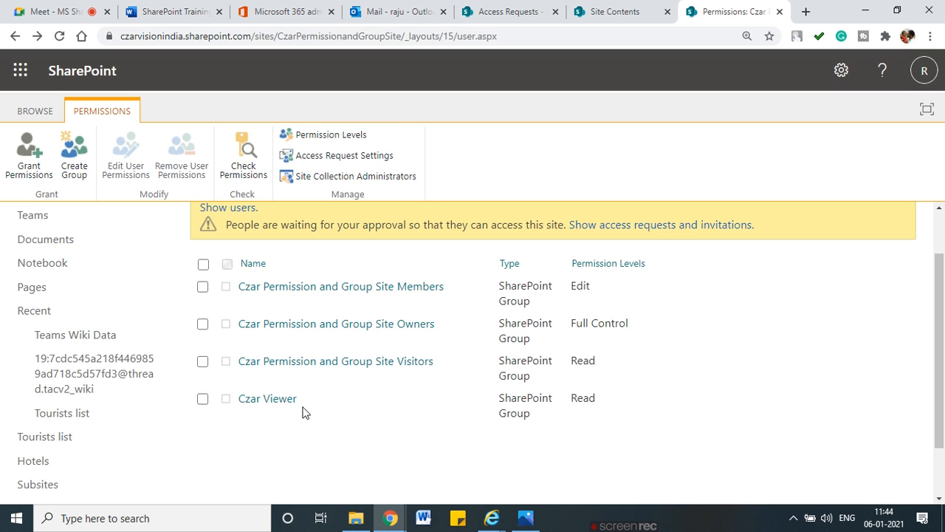
Step: In the removed user's session, review the site Permissions panel's owners and members
mouse_move(493, 513)
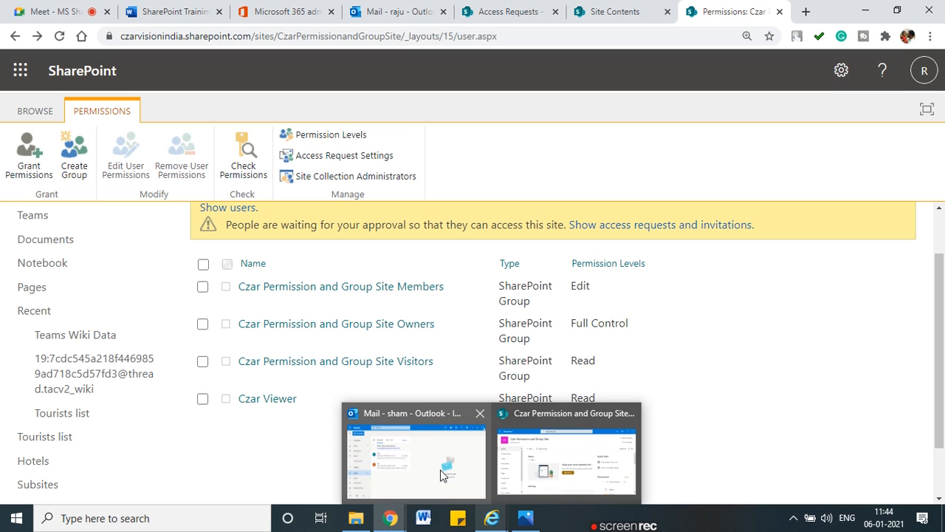
left_click(554, 462)
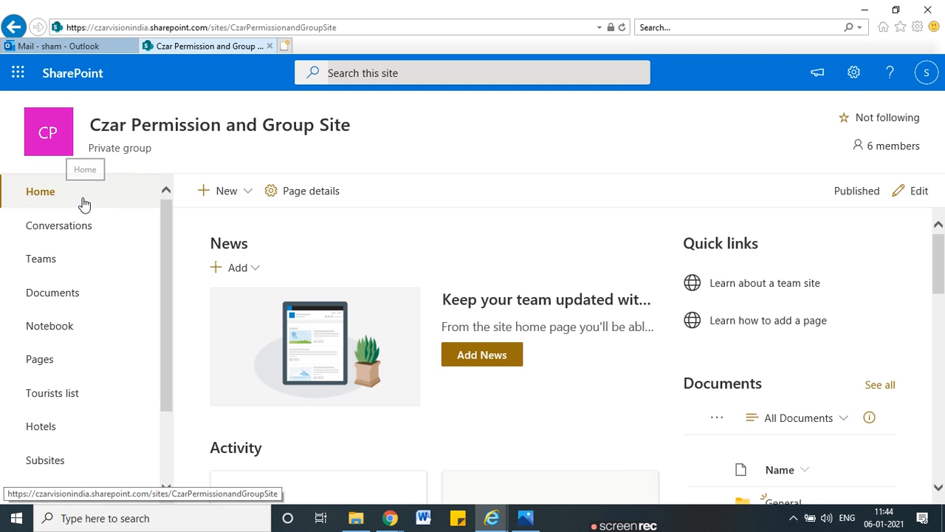
left_click(855, 79)
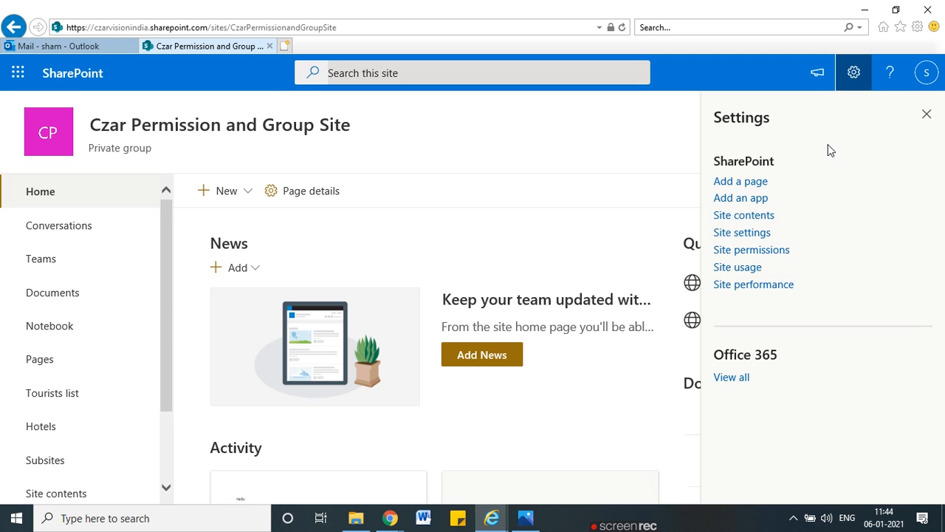
left_click(751, 250)
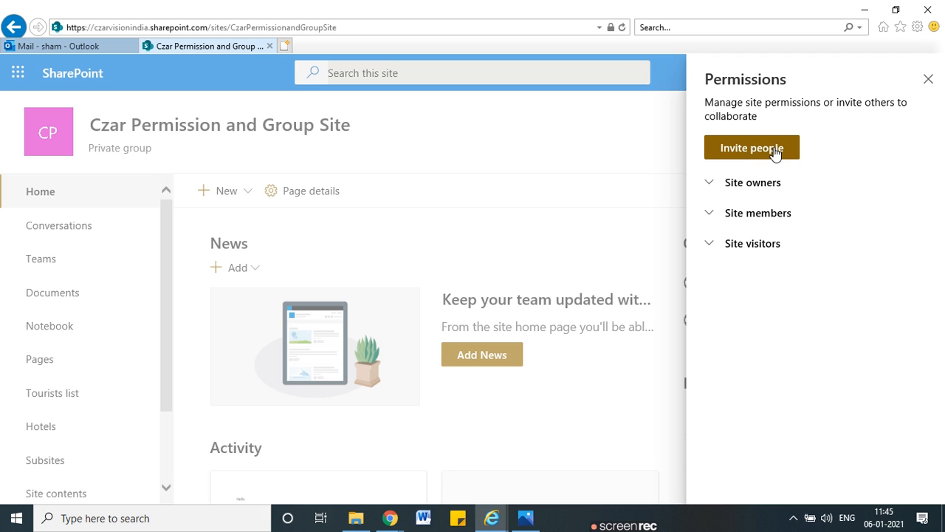
left_click(710, 187)
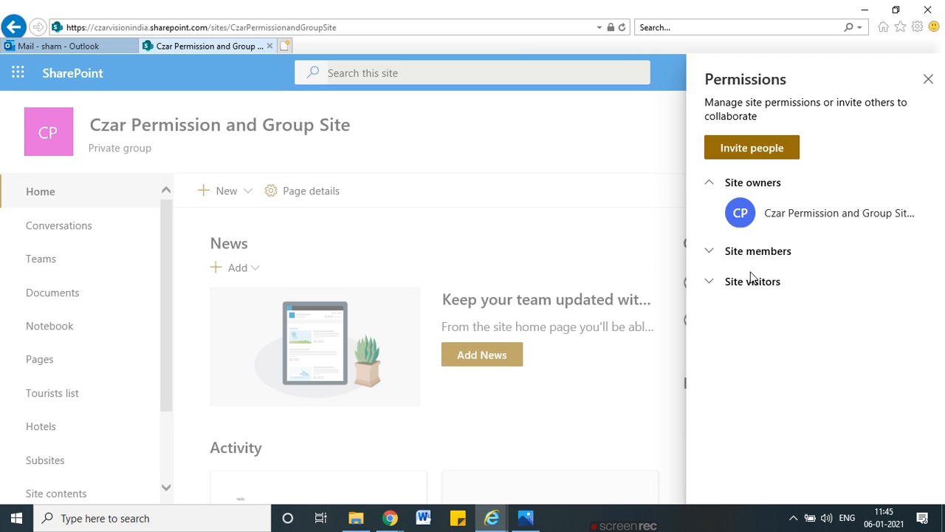
left_click(710, 252)
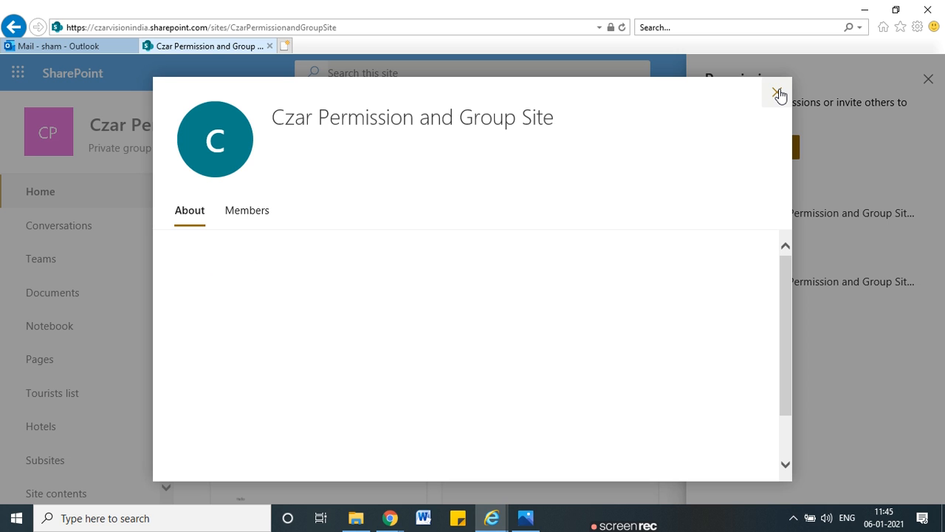
left_click(902, 86)
left_click(925, 84)
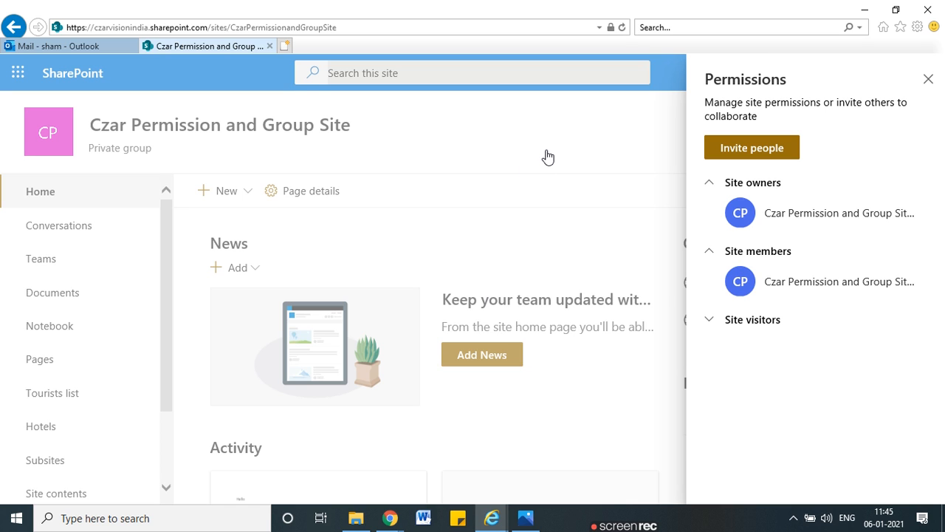
Step: Reload the site URL to show 'Sorry, you don't have access', mark it, and hide that window
left_click(359, 26)
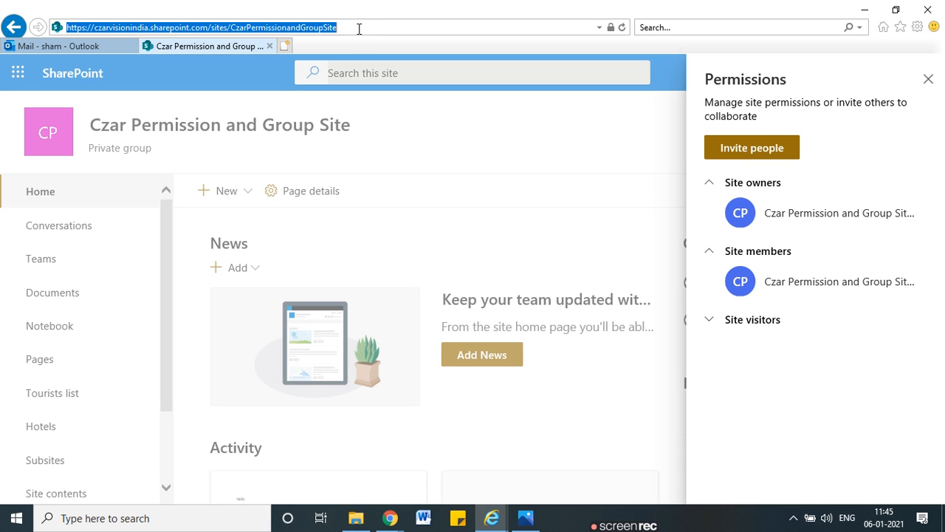
key("Return")
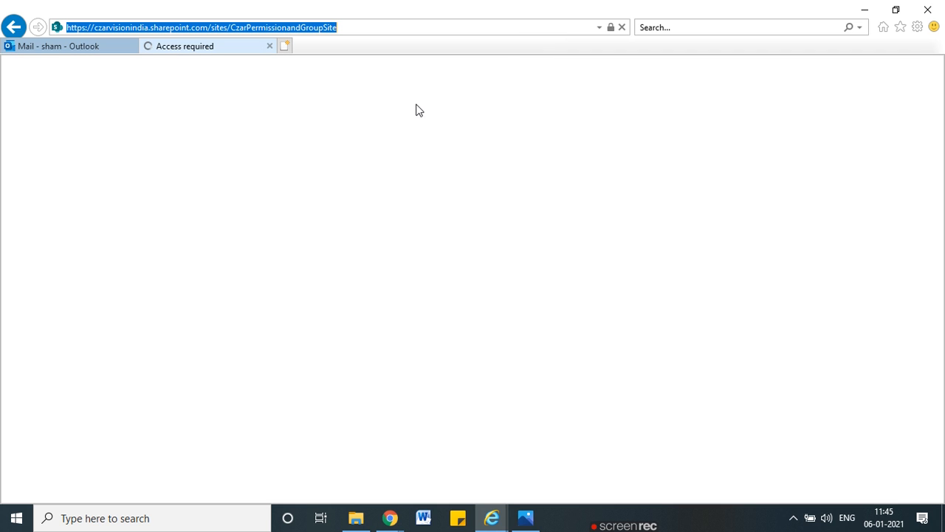
key("ctrl+2")
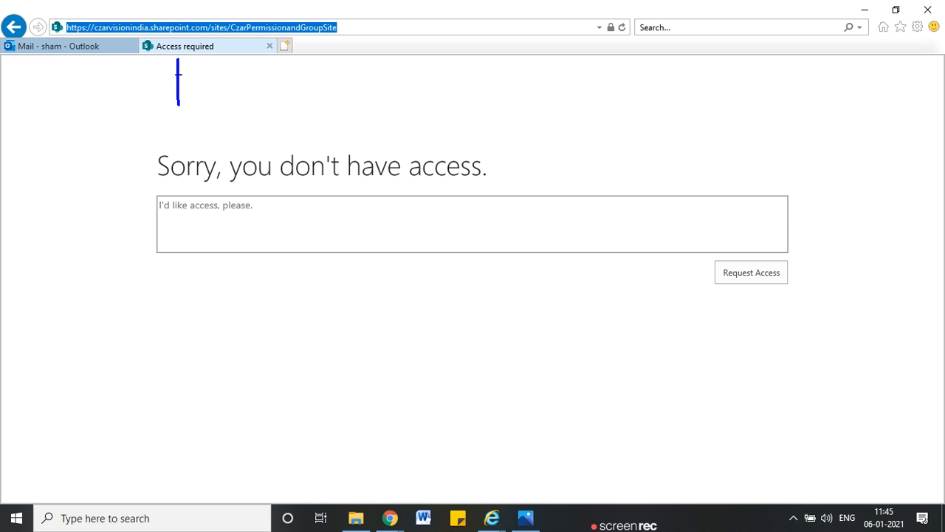
left_click_drag(178, 59, 162, 78)
key("Escape")
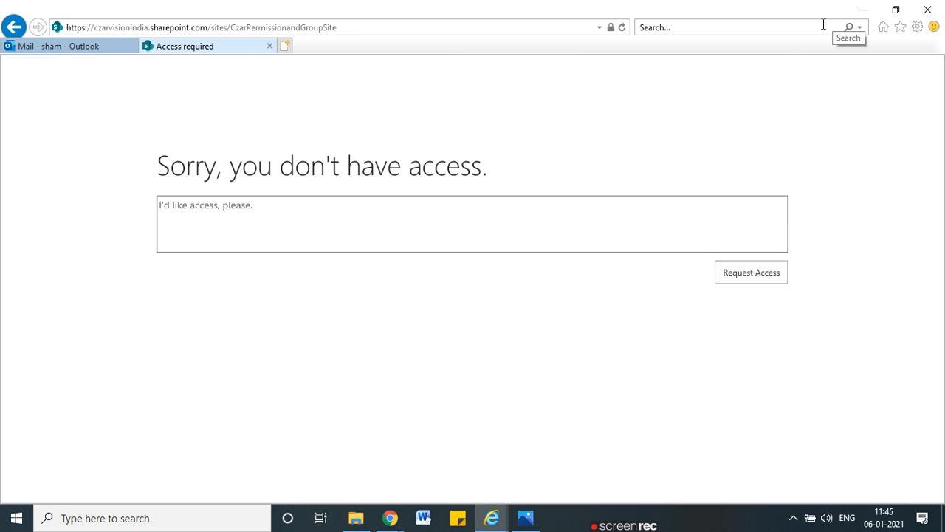
left_click(865, 11)
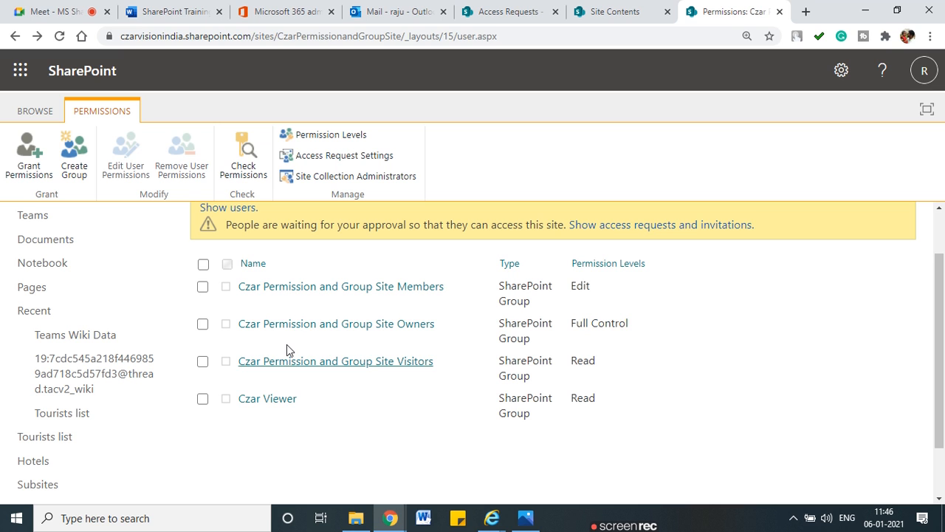
Step: Add the Account Manager user to the Czar Viewer group, bringing it to two members
left_click(272, 404)
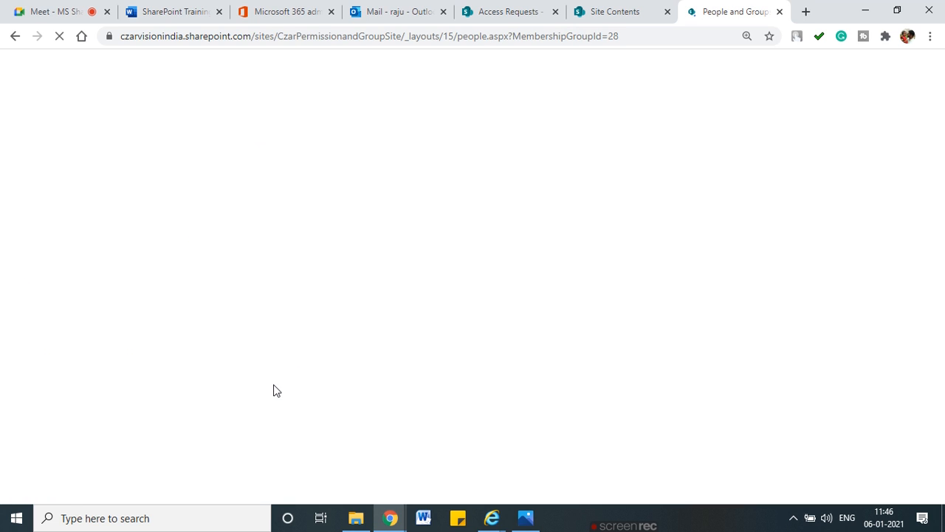
left_click(230, 241)
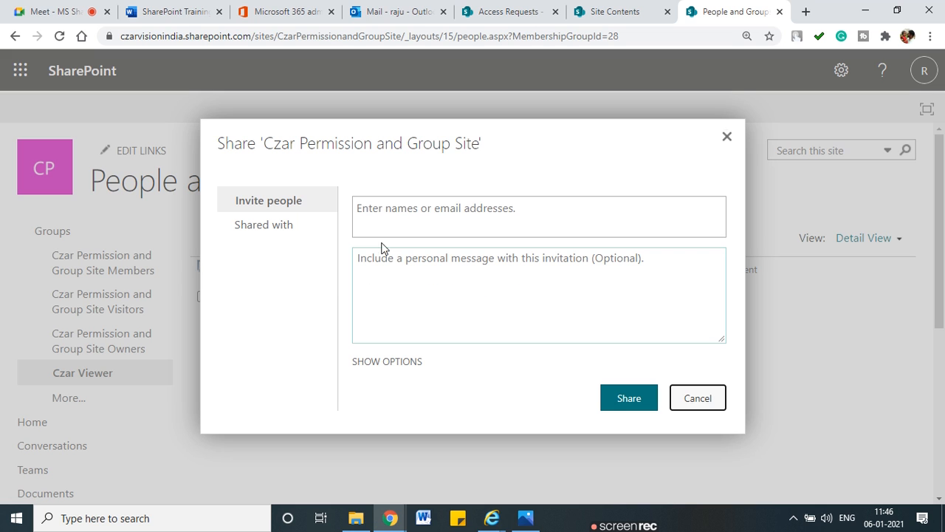
left_click(405, 219)
type("sham")
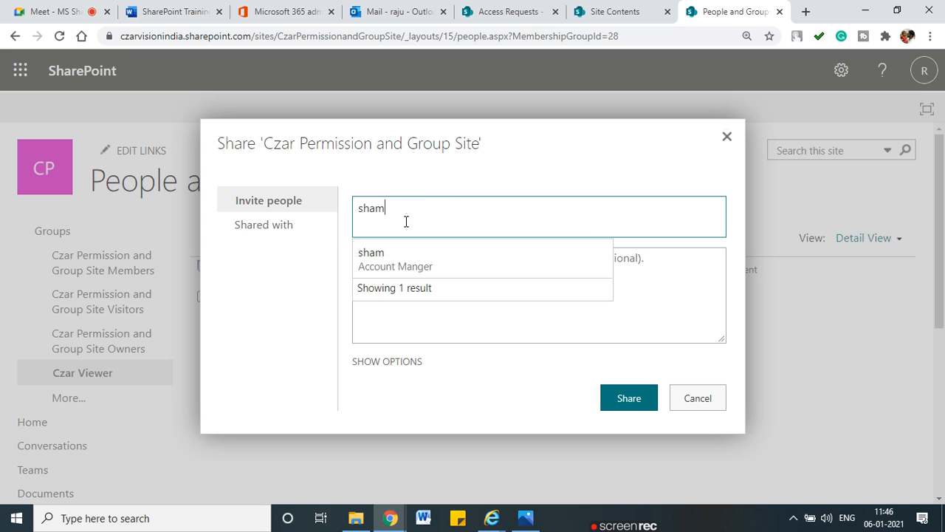
left_click(426, 265)
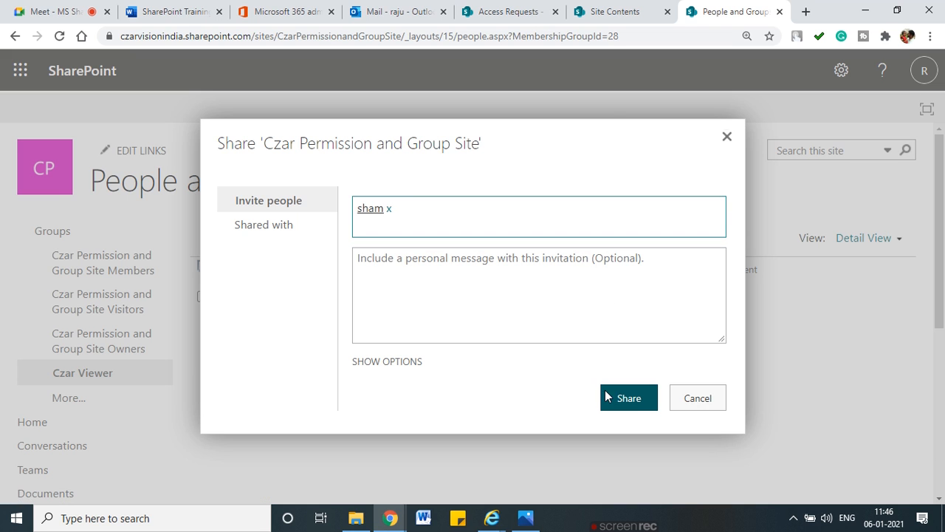
left_click(637, 405)
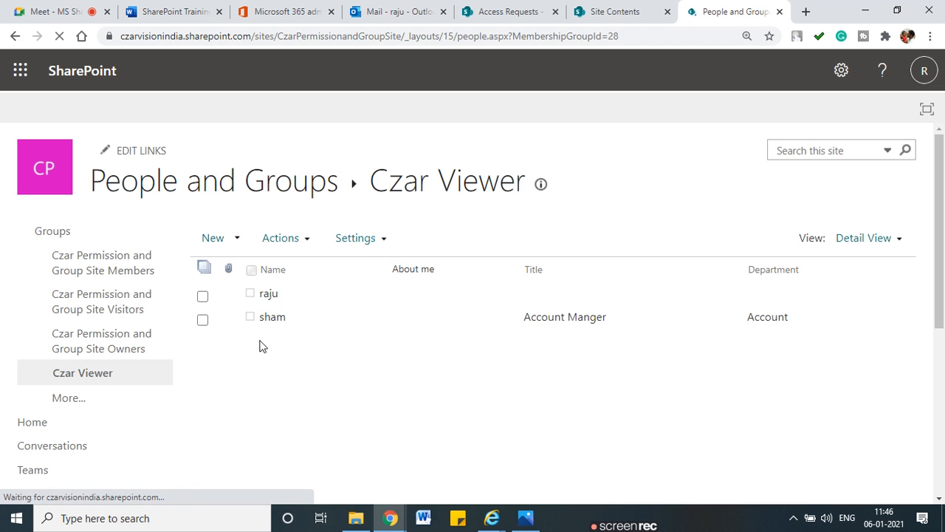
mouse_move(515, 166)
left_mouse_down()
mouse_move(382, 148)
mouse_move(535, 214)
mouse_move(487, 148)
left_mouse_up()
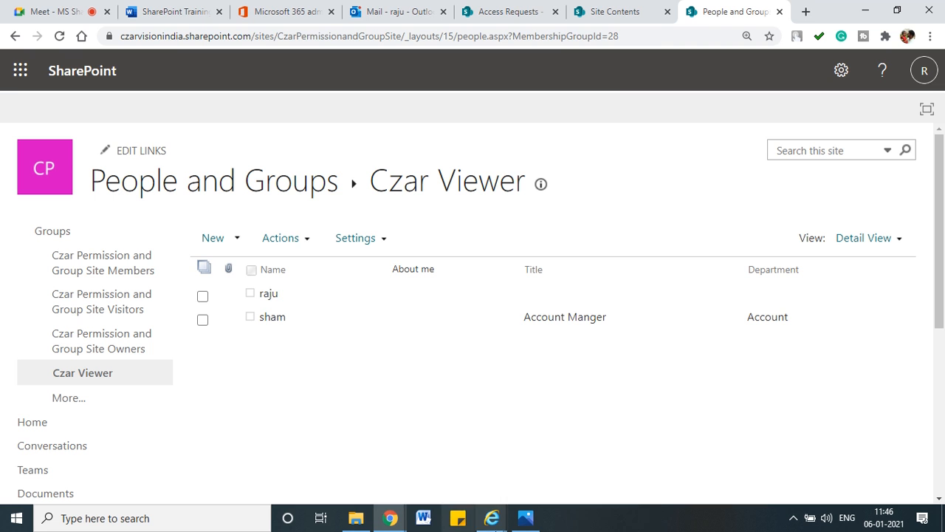
mouse_move(489, 521)
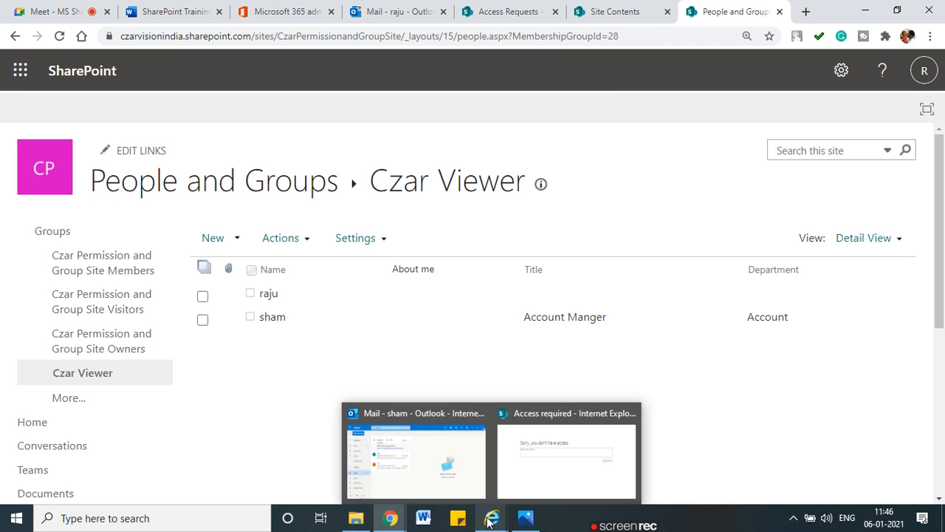
Step: Read the site invitation e-mail in the invited user's Other inbox, then return to the access-denied site page
left_click(467, 467)
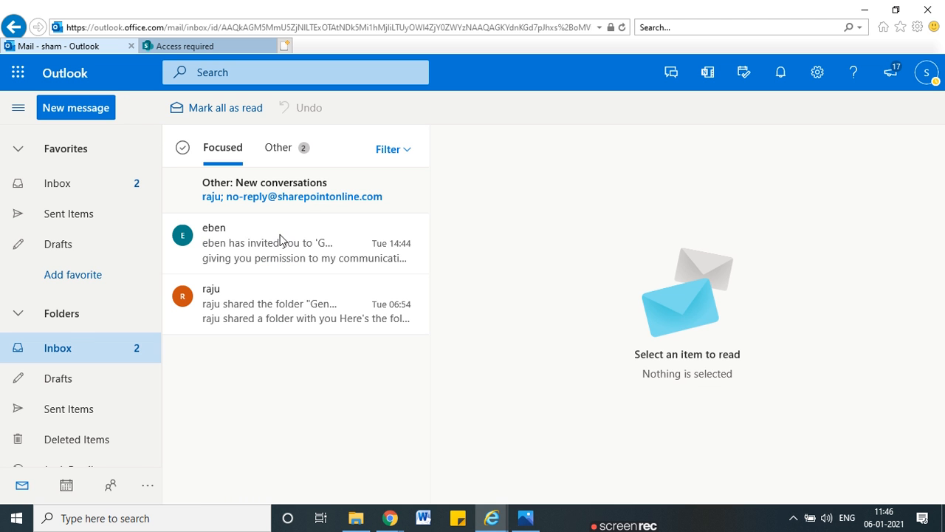
left_click(278, 149)
left_click(270, 196)
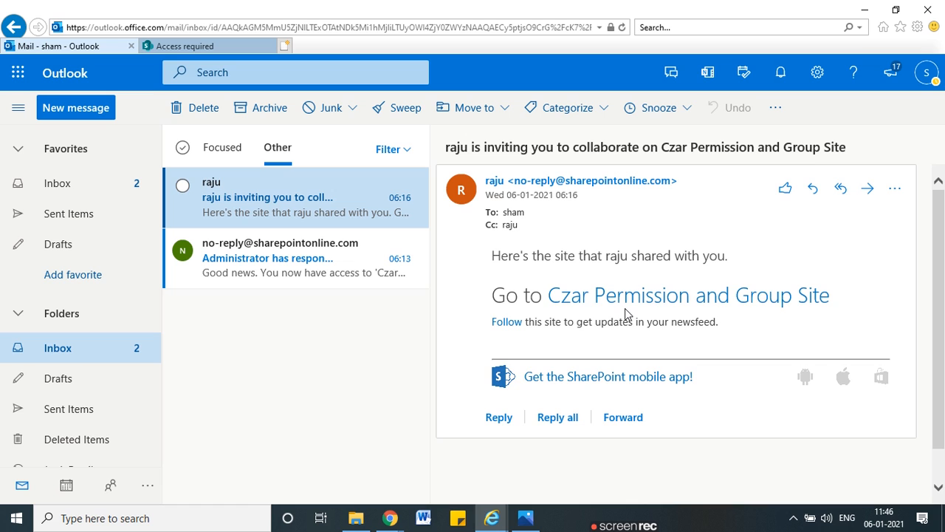
left_click(225, 154)
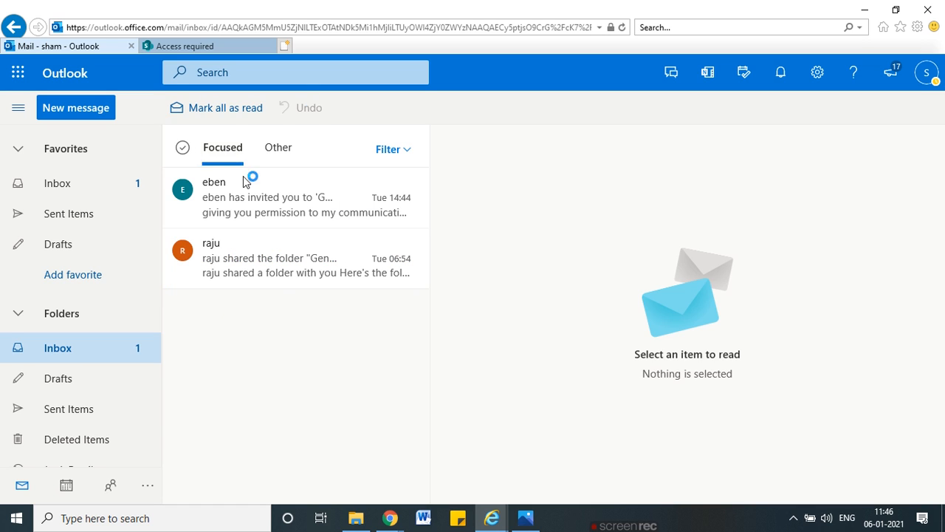
left_click(212, 47)
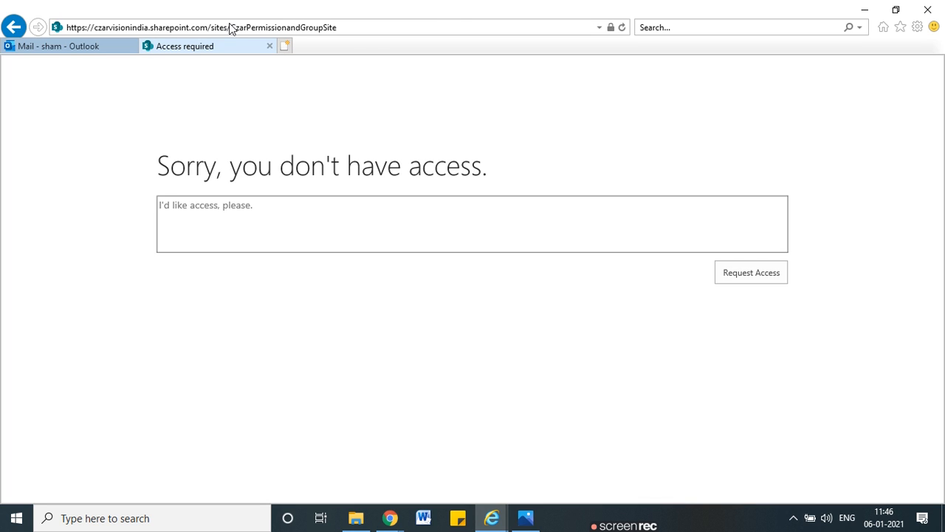
left_click(364, 25)
Step: Reload the site URL so the invited user reaches the Czar Permission and Group Site home page
key("Return")
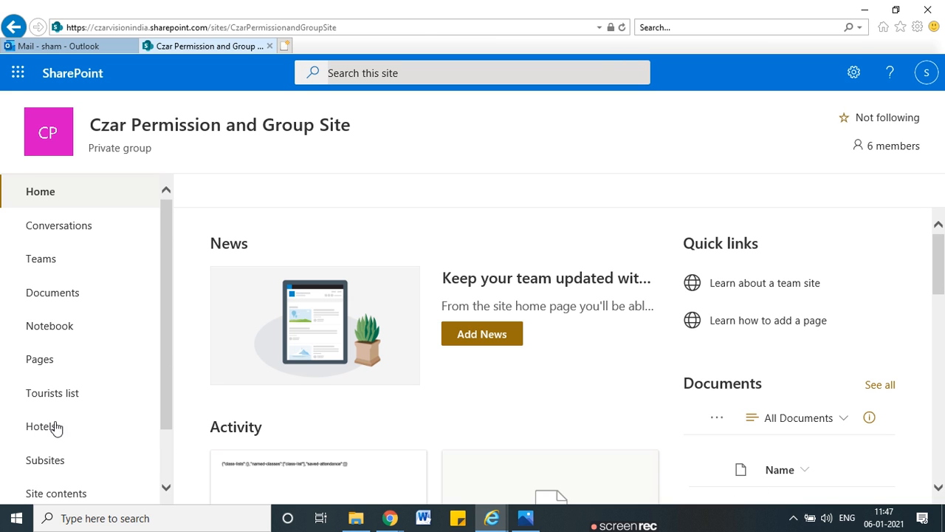
scroll(150, 420, "down", 1)
left_click(150, 421)
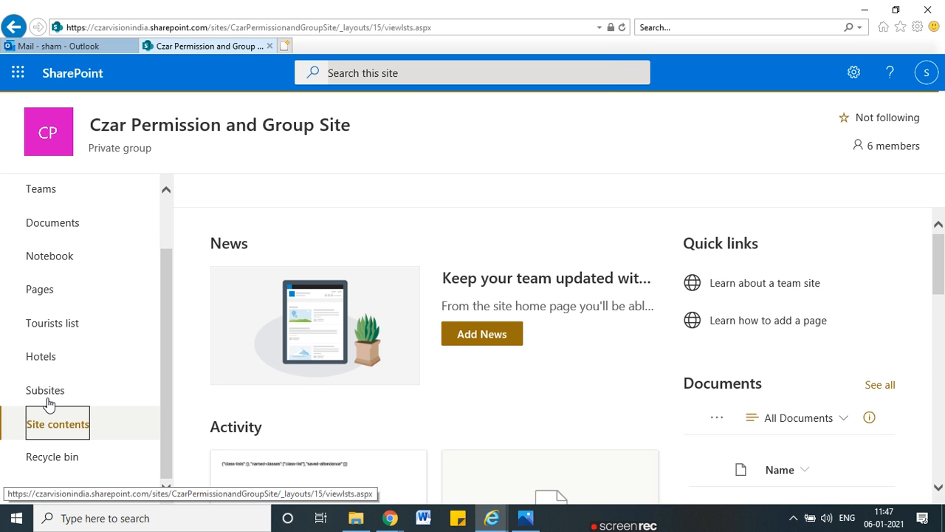
Step: From Site contents, open the Hotels list with its Taj entry in a new tab
left_click(42, 359)
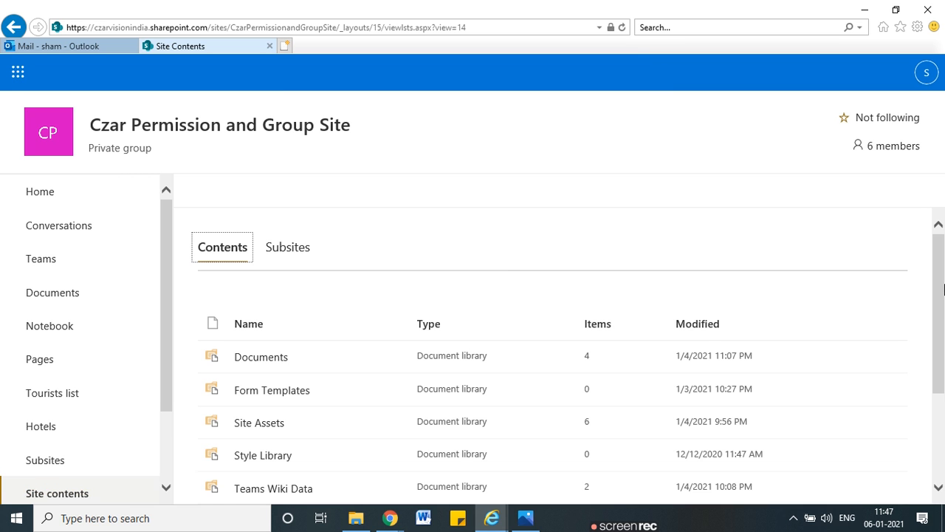
scroll(940, 296, "down", 2)
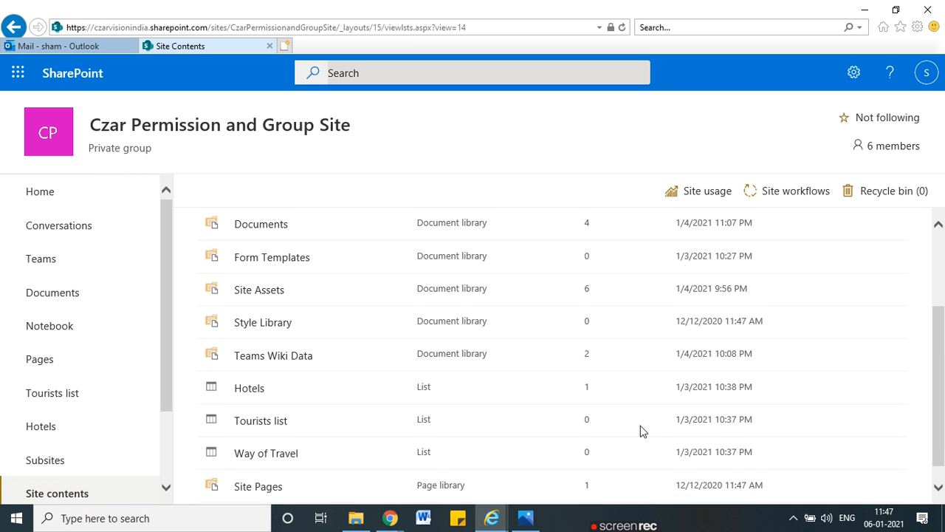
left_click(254, 395)
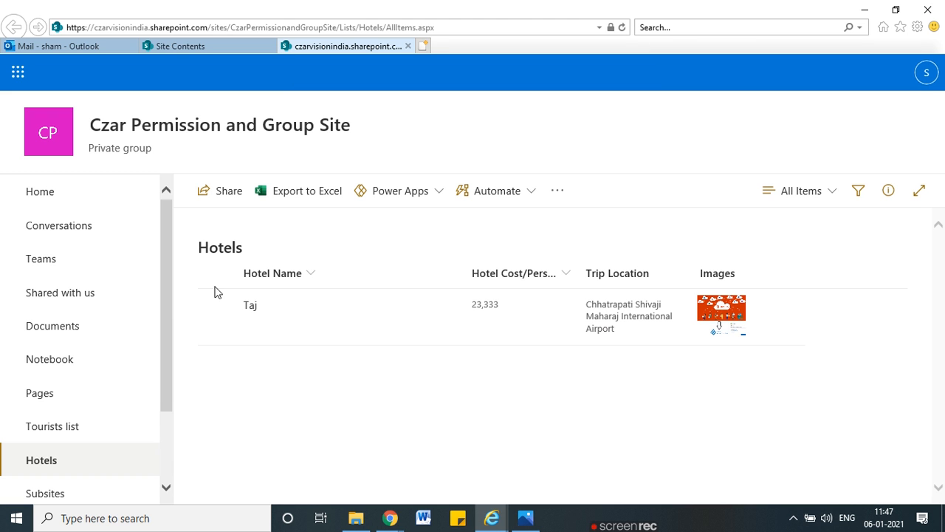
left_click(349, 339)
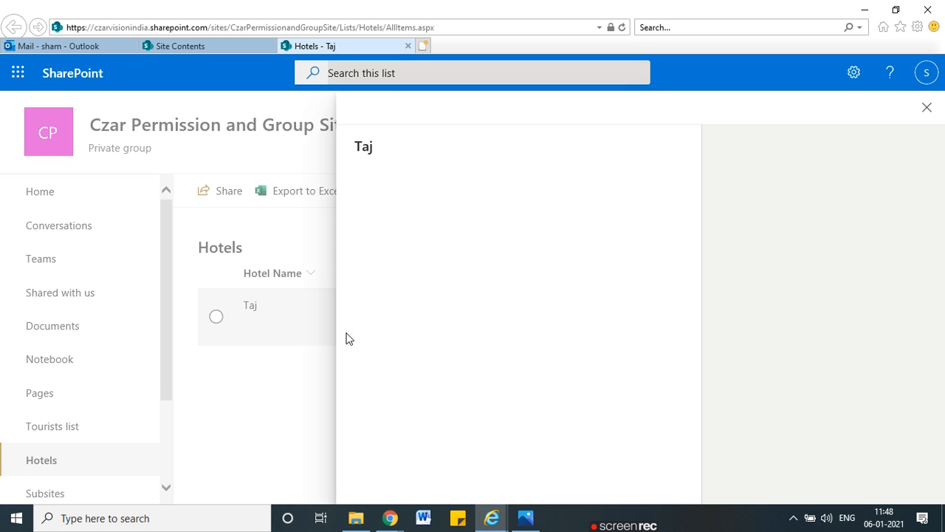
left_click(926, 111)
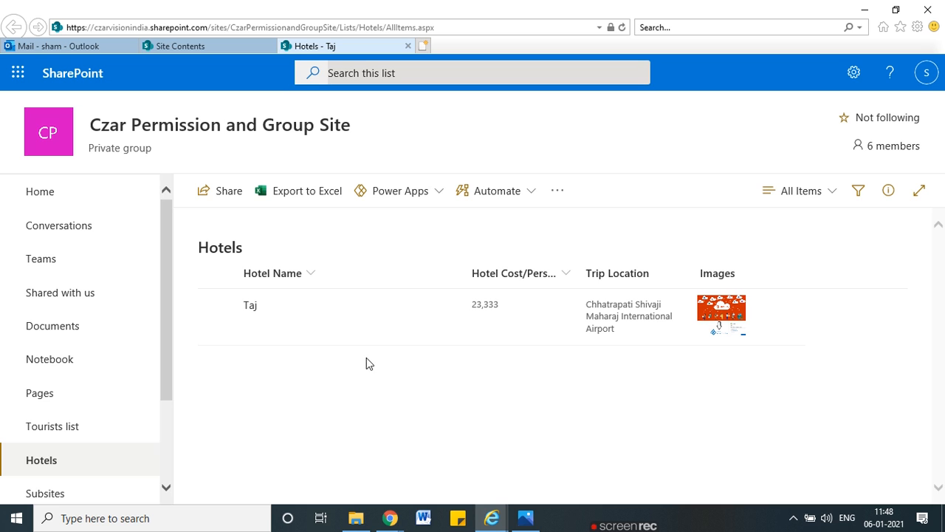
key("ctrl+2")
mouse_move(424, 222)
left_mouse_down()
mouse_move(382, 258)
mouse_move(448, 270)
mouse_move(424, 278)
left_mouse_up()
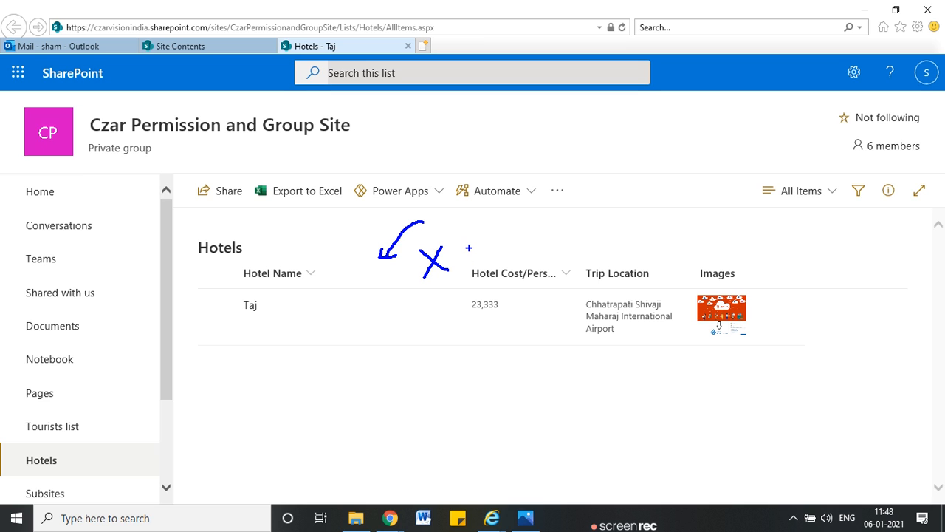
mouse_move(460, 245)
left_mouse_down()
mouse_move(500, 266)
mouse_move(477, 265)
left_mouse_up()
left_click_drag(506, 233, 534, 274)
mouse_move(446, 209)
left_mouse_down()
mouse_move(433, 231)
mouse_move(458, 241)
mouse_move(471, 219)
mouse_move(519, 224)
left_mouse_up()
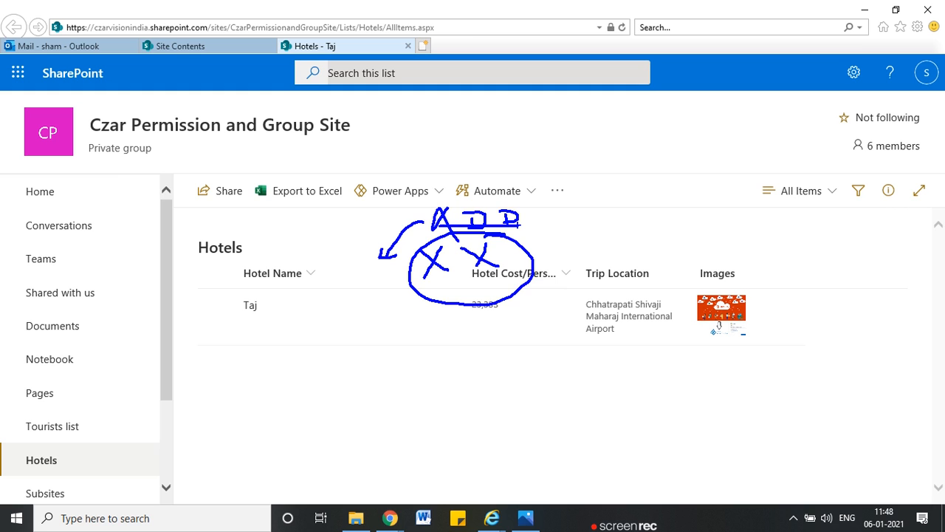
key("Escape")
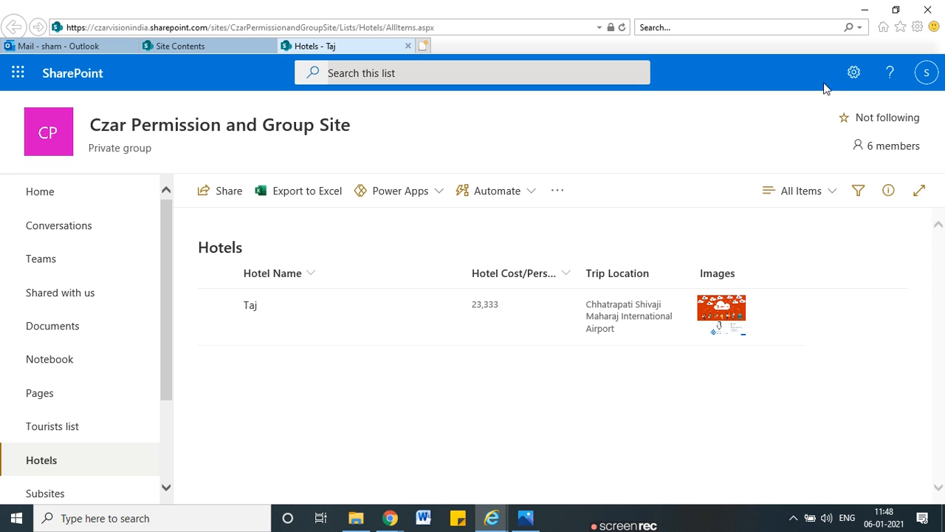
left_click(854, 72)
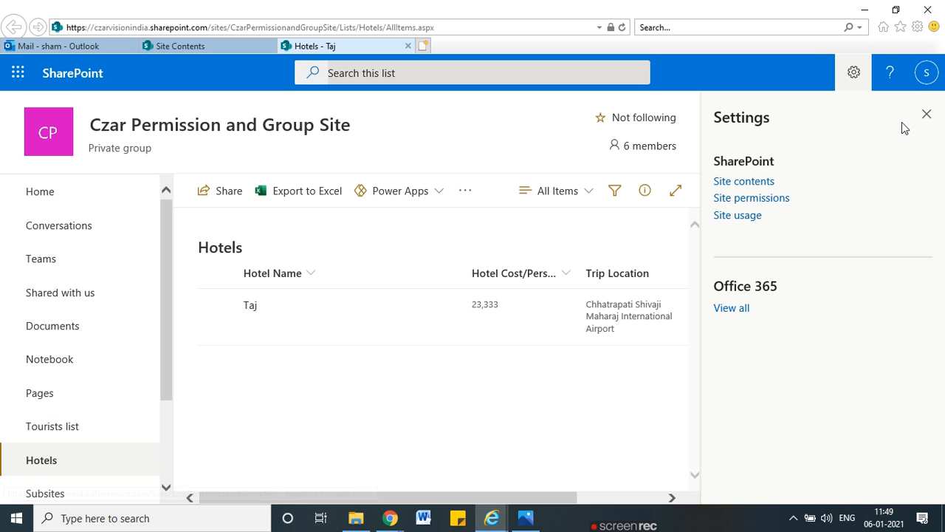
left_click(926, 115)
Step: In the administrator's browser, go from the site home to the Hotels list's List settings page
left_click(869, 10)
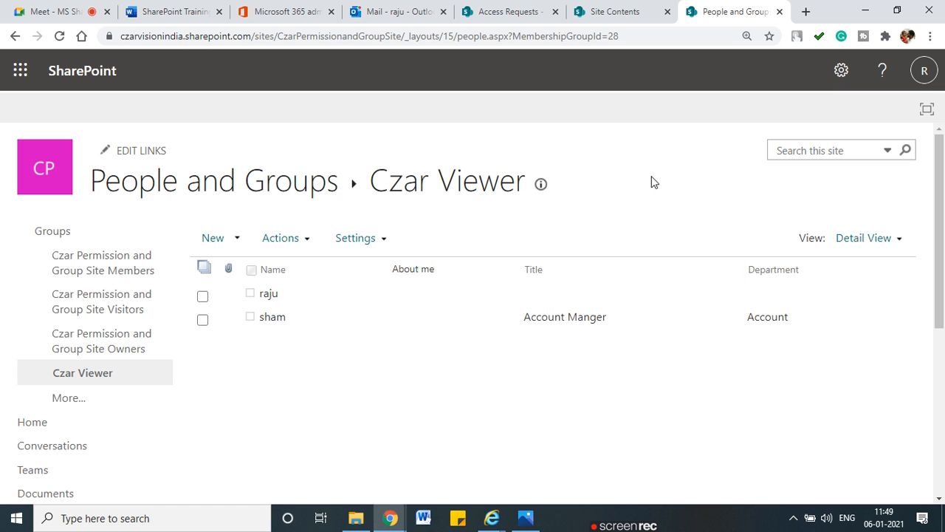
left_click(43, 430)
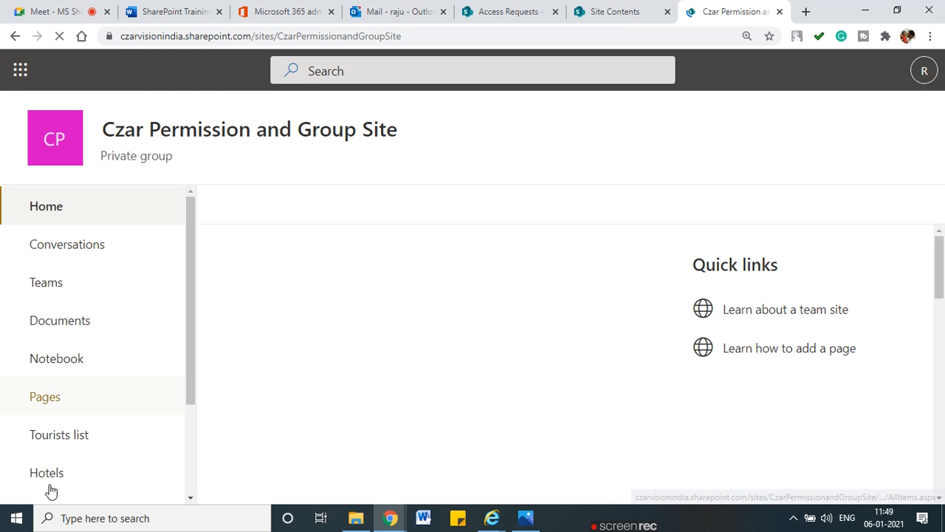
scroll(51, 488, "down", 2)
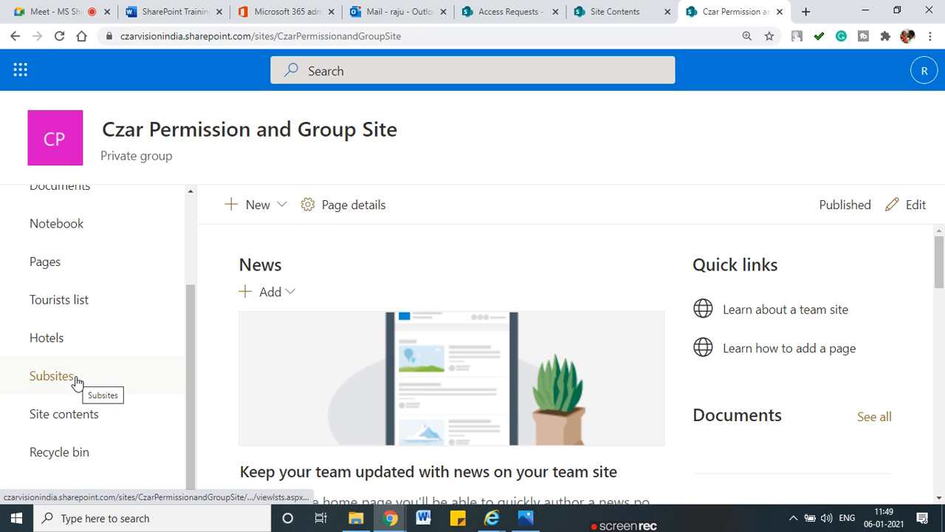
left_click(35, 347)
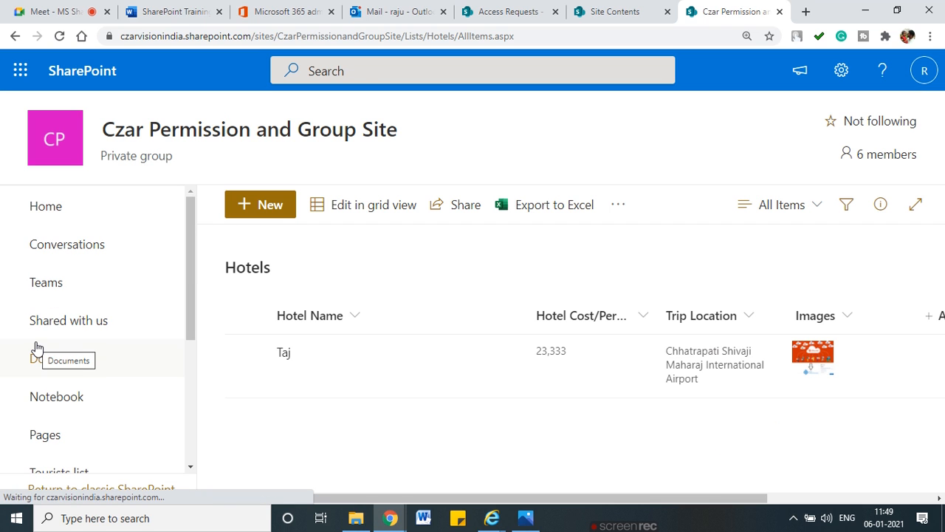
left_click(842, 70)
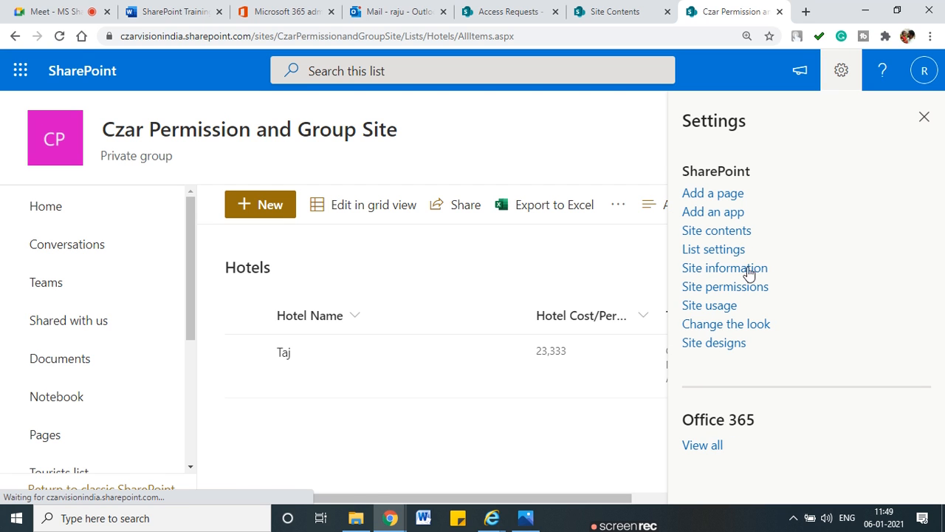
left_click(714, 253)
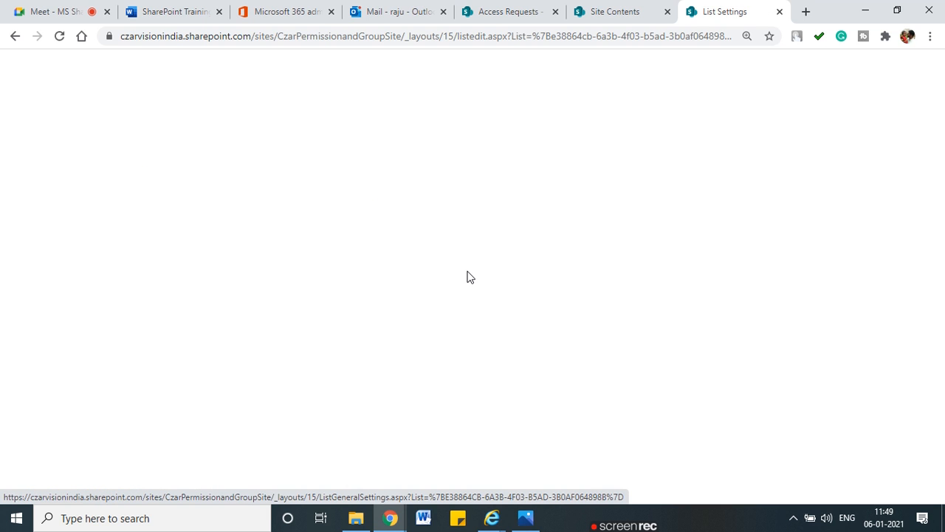
scroll(258, 404, "down", 1)
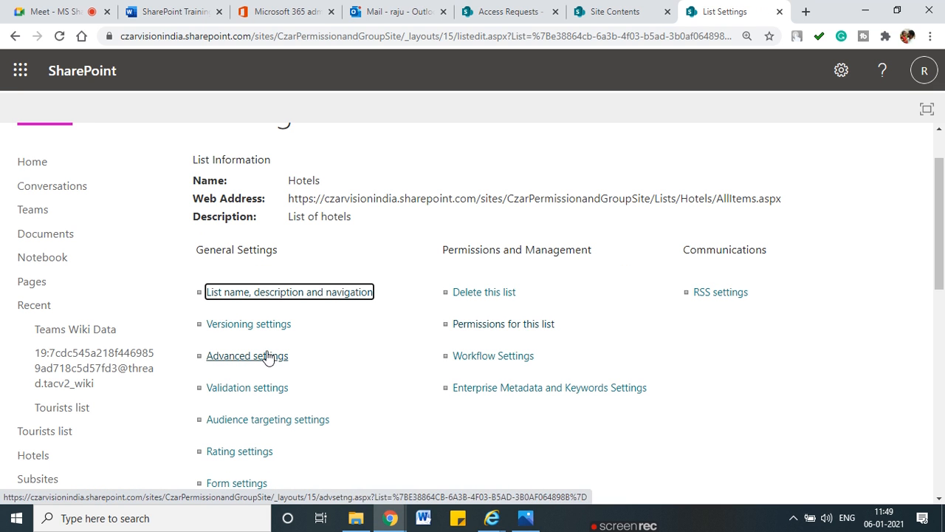
Step: Open the Hotels list permissions and highlight the inherited groups and parent site name
left_click(493, 324)
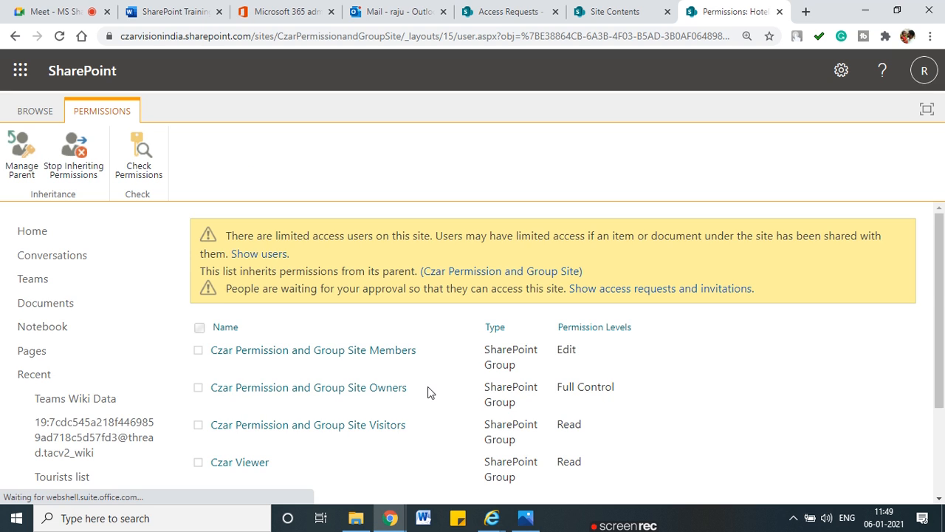
scroll(428, 386, "down", 1)
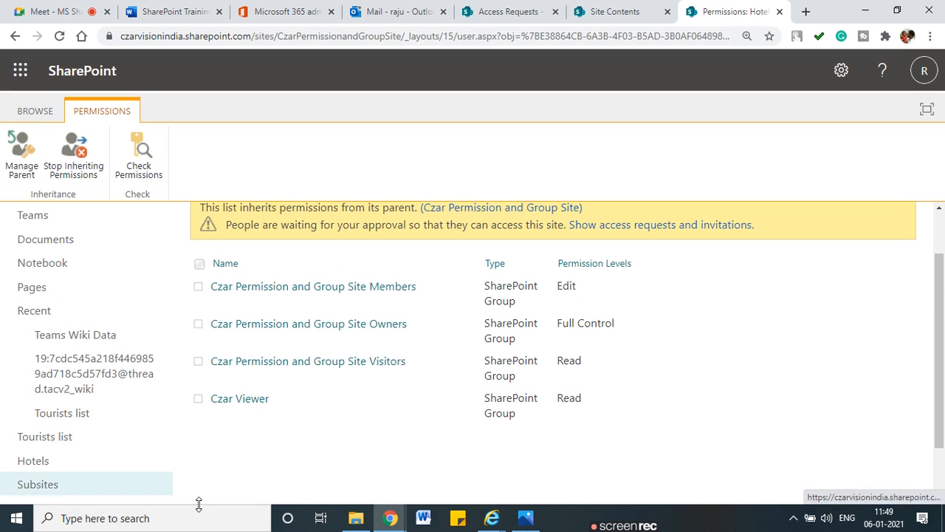
mouse_move(401, 167)
left_mouse_down()
mouse_move(195, 318)
mouse_move(713, 288)
mouse_move(482, 204)
left_mouse_up()
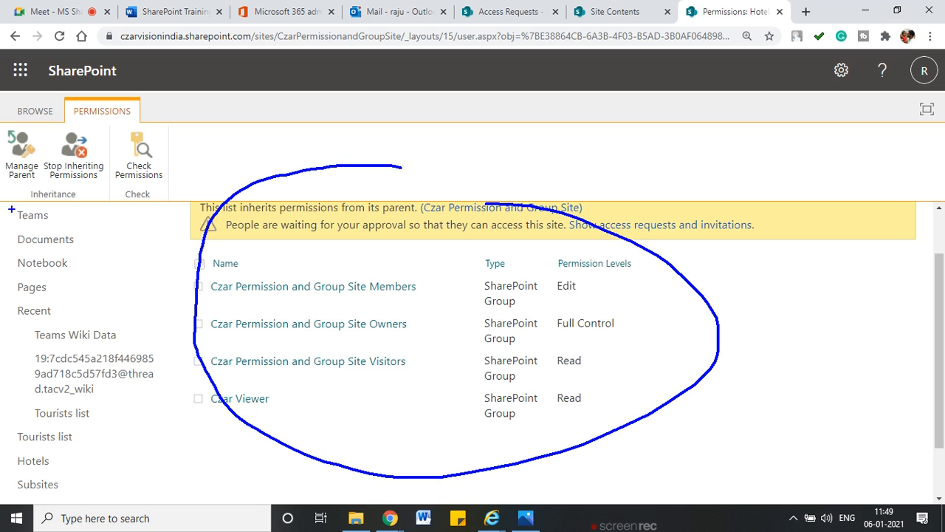
mouse_move(418, 218)
left_mouse_down()
mouse_move(577, 222)
mouse_move(405, 197)
left_mouse_up()
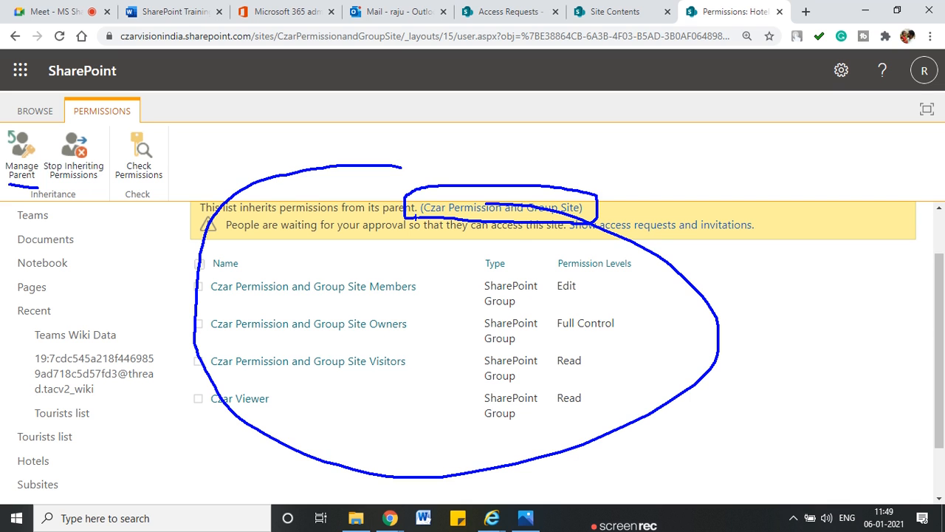
Step: Stop inheriting permissions so the Hotels list keeps its four groups as unique permissions
left_click(68, 164)
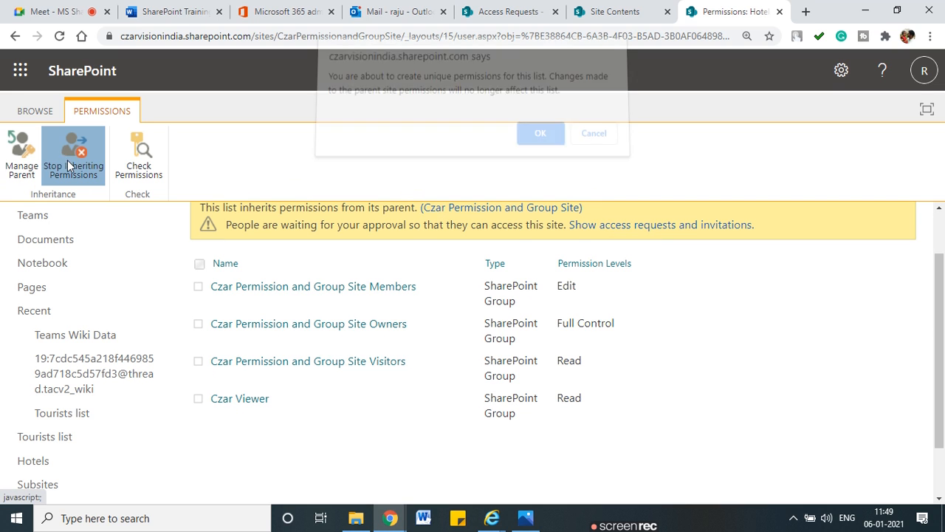
left_click(539, 140)
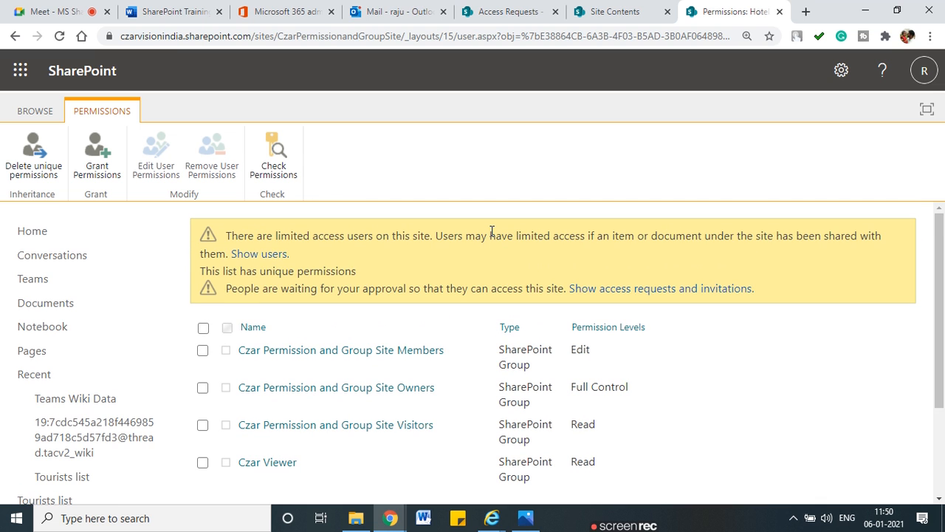
scroll(491, 231, "down", 1)
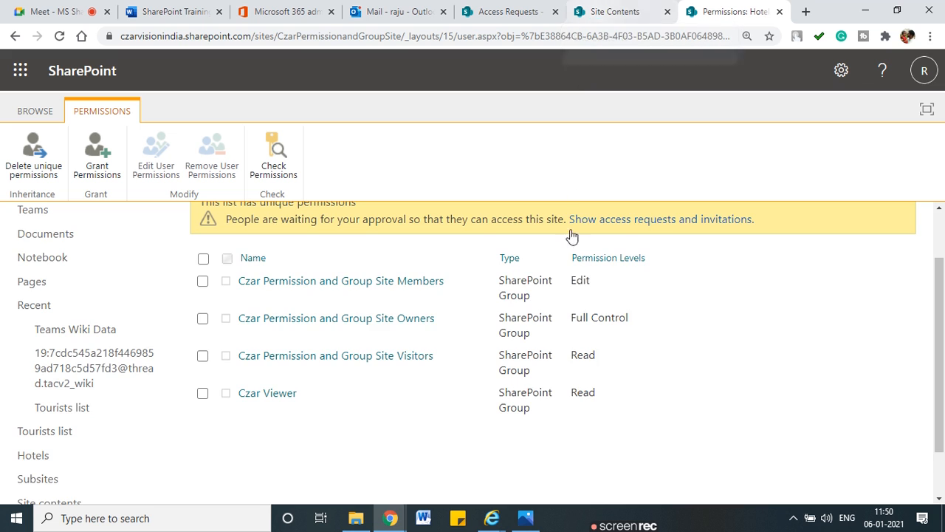
scroll(569, 236, "up", 1)
scroll(614, 214, "down", 1)
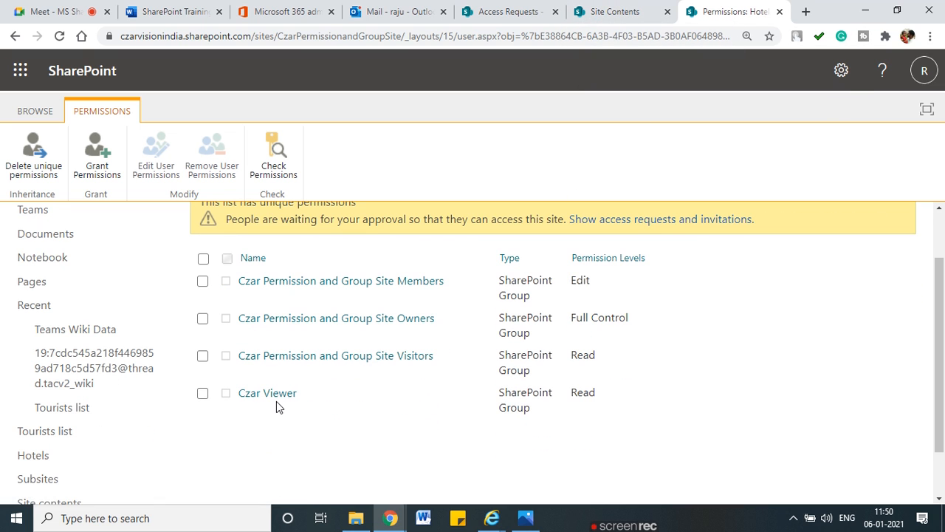
right_click(728, 16)
Step: Open the site's advanced permissions settings from the Site Contents page
left_click(654, 21)
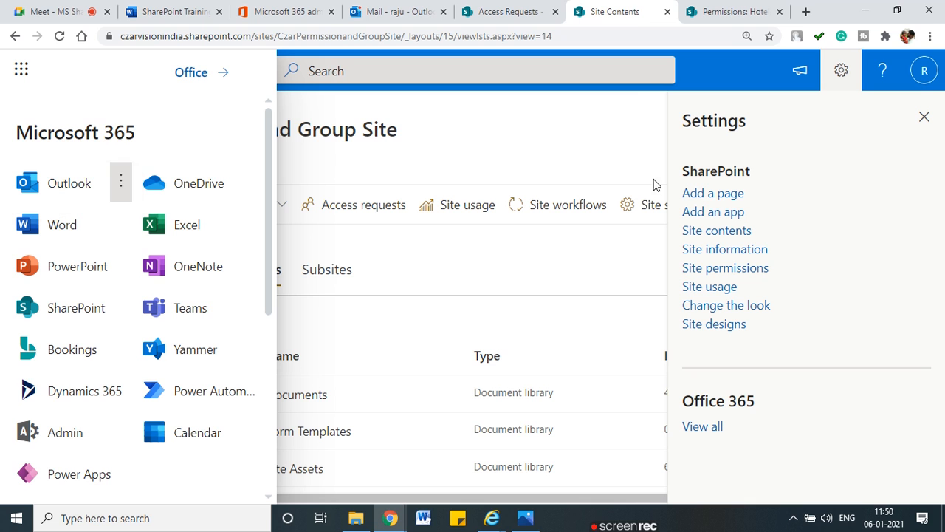
left_click(728, 269)
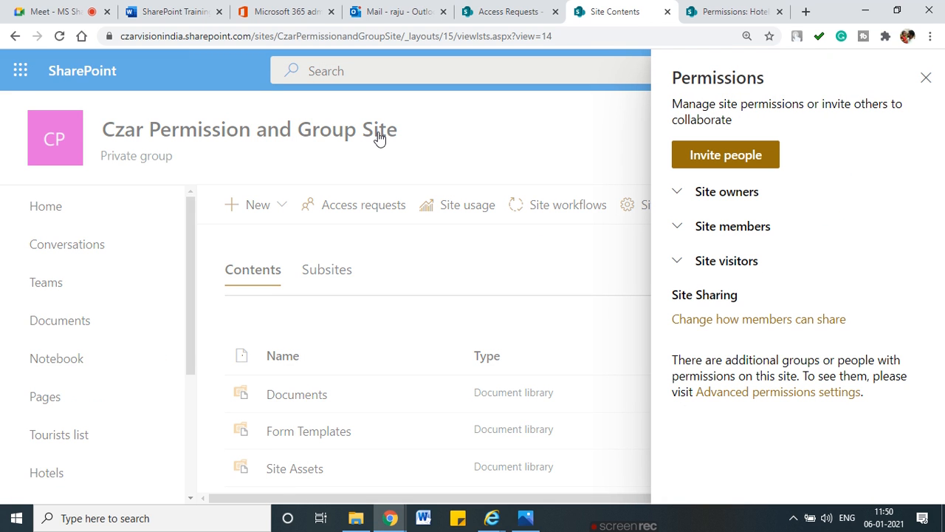
left_click(796, 392)
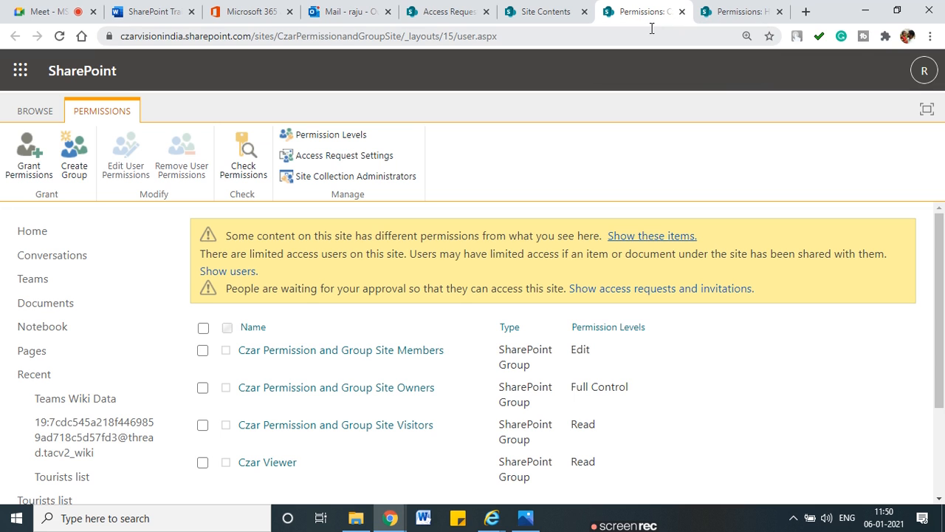
Step: Review Czar Viewer's site permissions, showing Read only, and cancel without changes
left_click(202, 462)
left_click(133, 170)
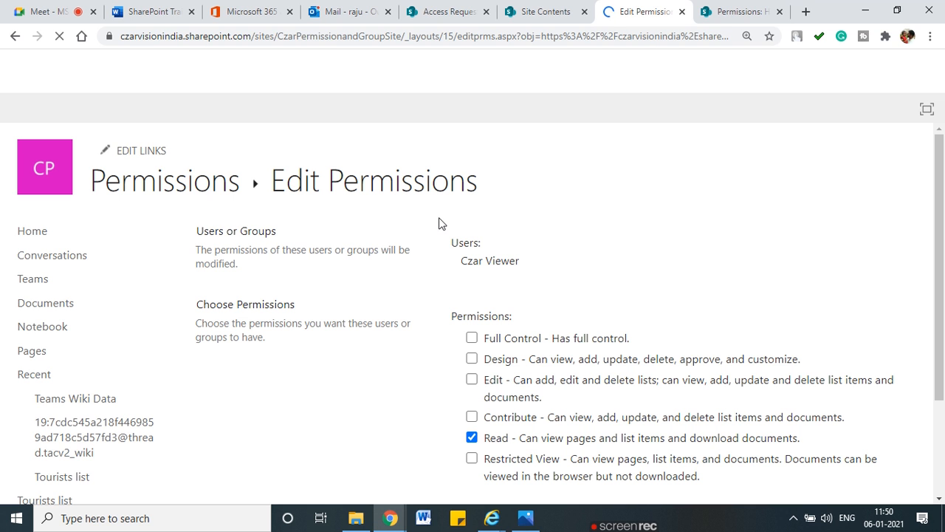
scroll(488, 285, "down", 2)
scroll(489, 283, "up", 1)
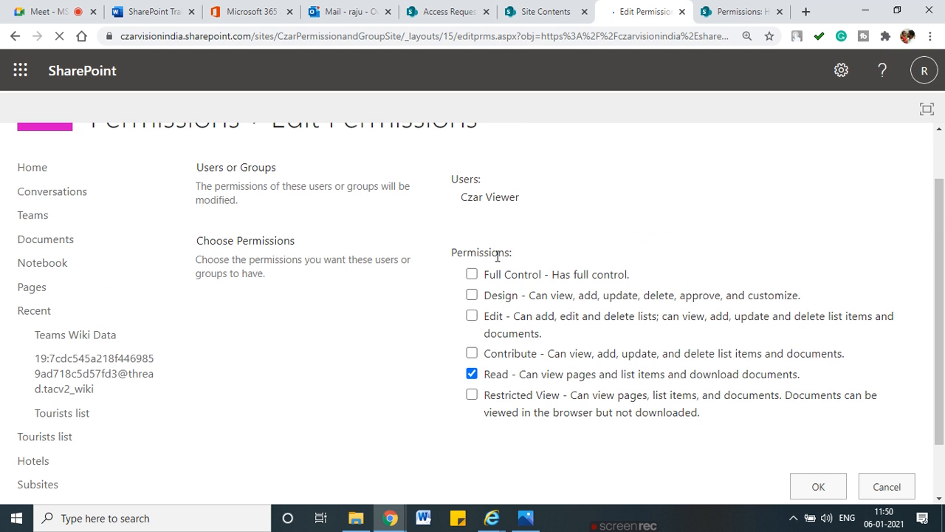
mouse_move(482, 218)
left_mouse_down()
mouse_move(532, 196)
mouse_move(452, 212)
mouse_move(497, 216)
left_mouse_up()
left_click(889, 487)
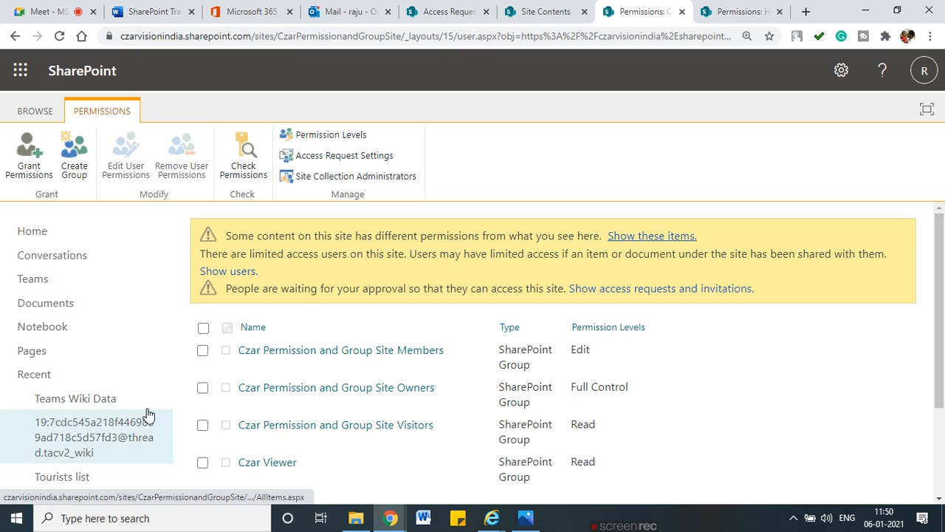
Step: Open the Czar Viewer group's member page and then its Change Group Settings page
left_click(202, 462)
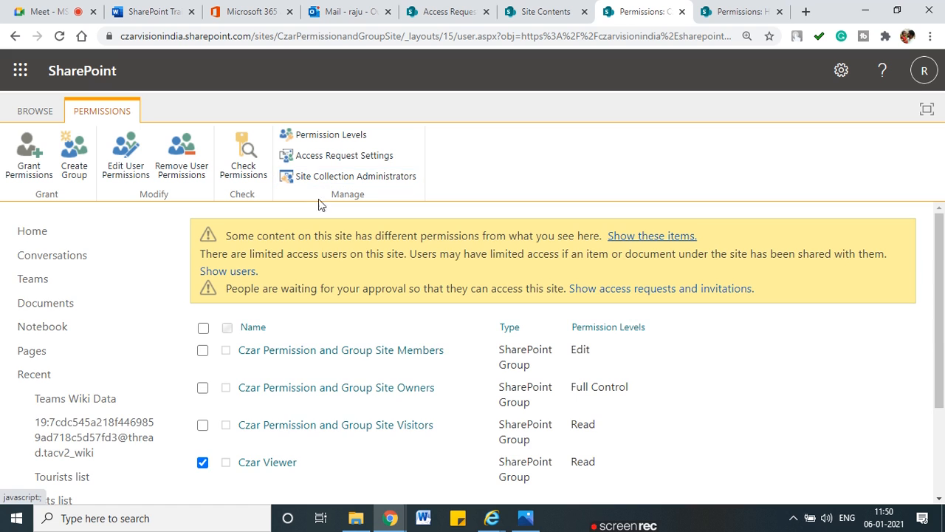
scroll(361, 267, "down", 1)
scroll(361, 272, "up", 1)
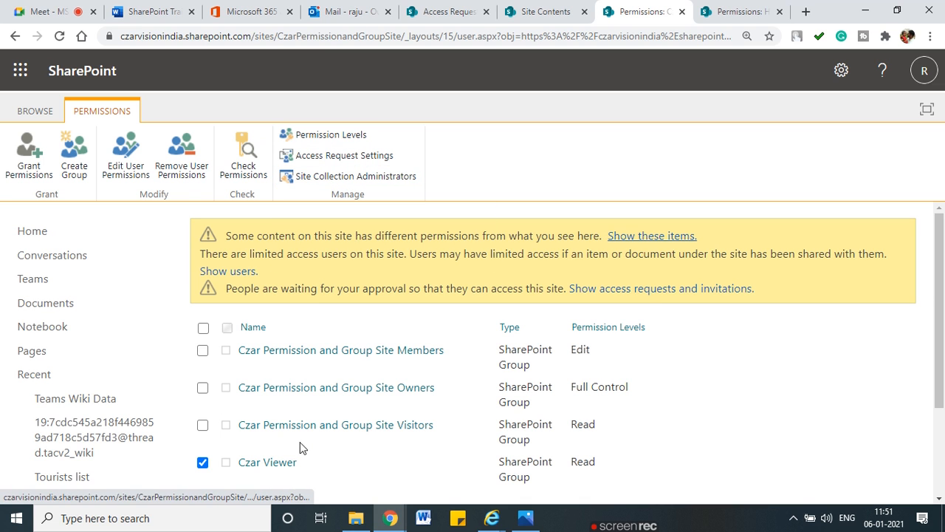
scroll(288, 443, "down", 2)
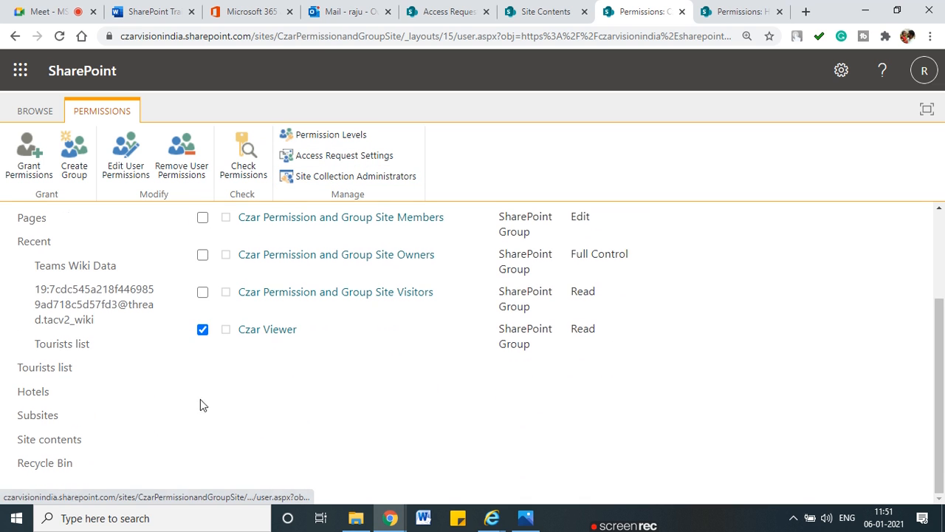
left_click(281, 334)
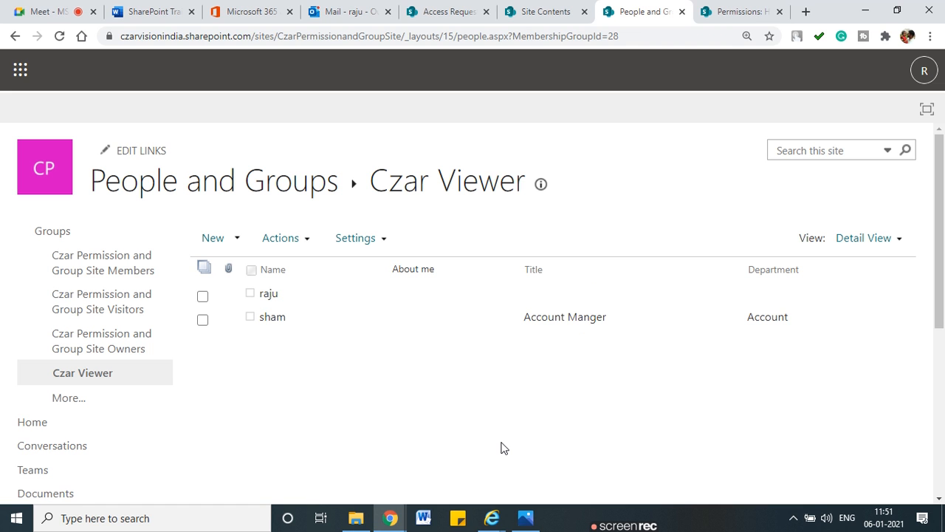
left_click(373, 238)
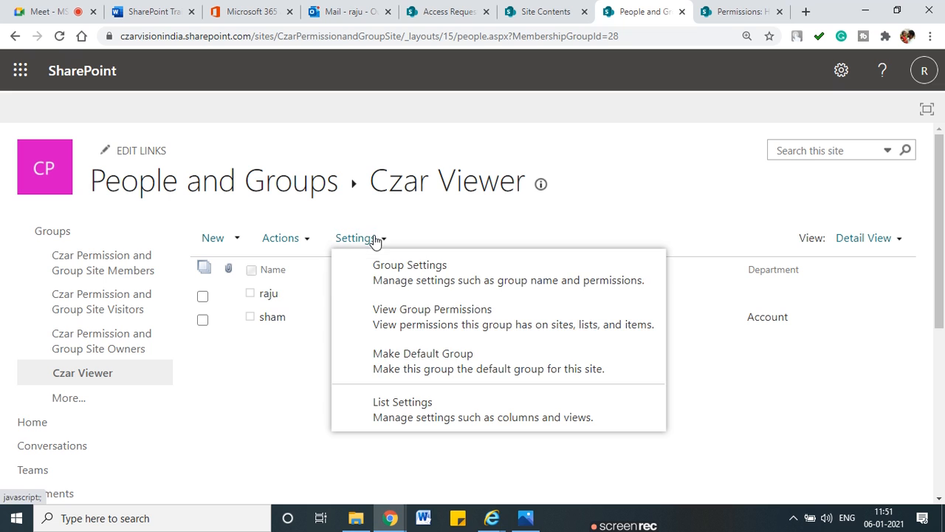
left_click(401, 281)
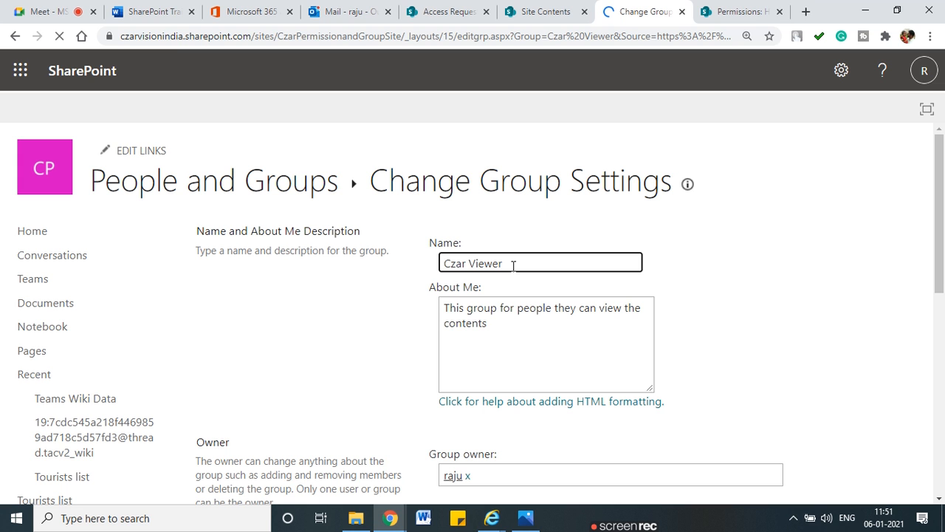
Step: Rename Czar Viewer to 'Czar Add Hotel User', save, and refresh the Hotels list permissions
left_click(469, 265)
type("Add H")
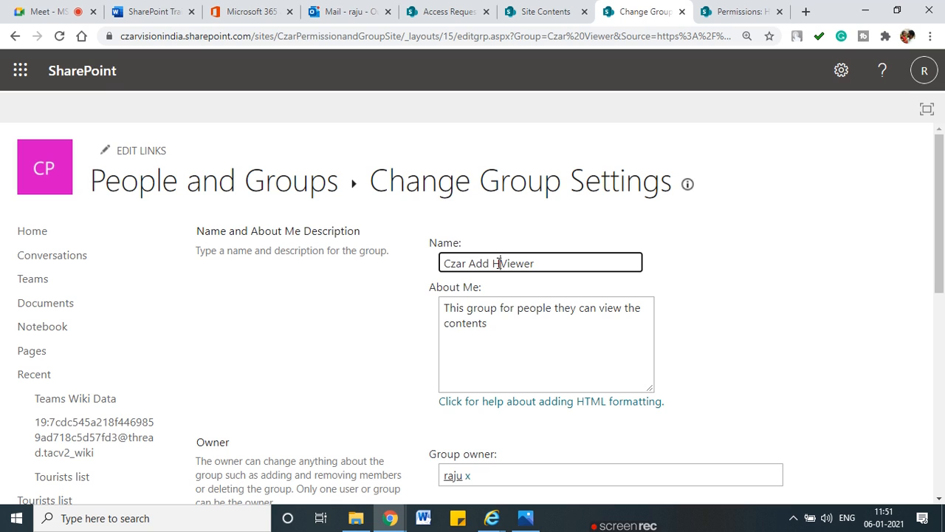
type("otel User")
key("Delete")
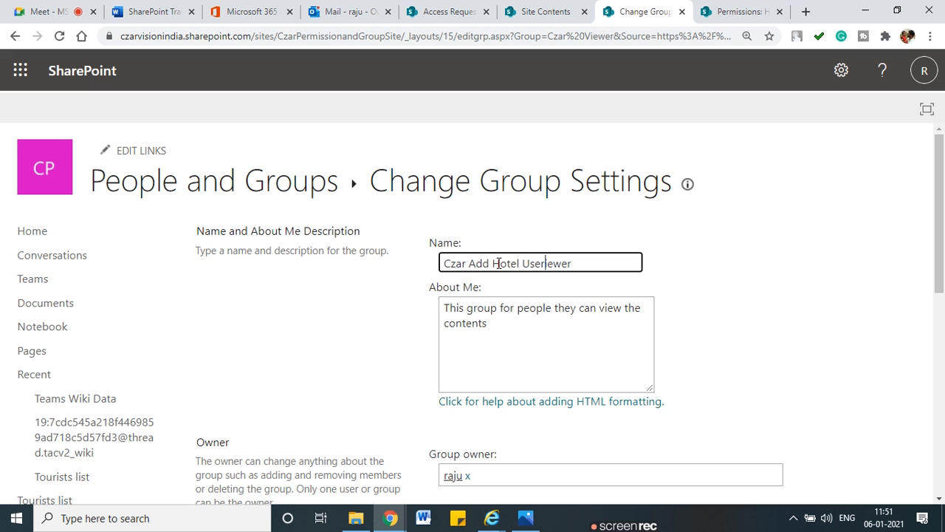
scroll(548, 292, "down", 6)
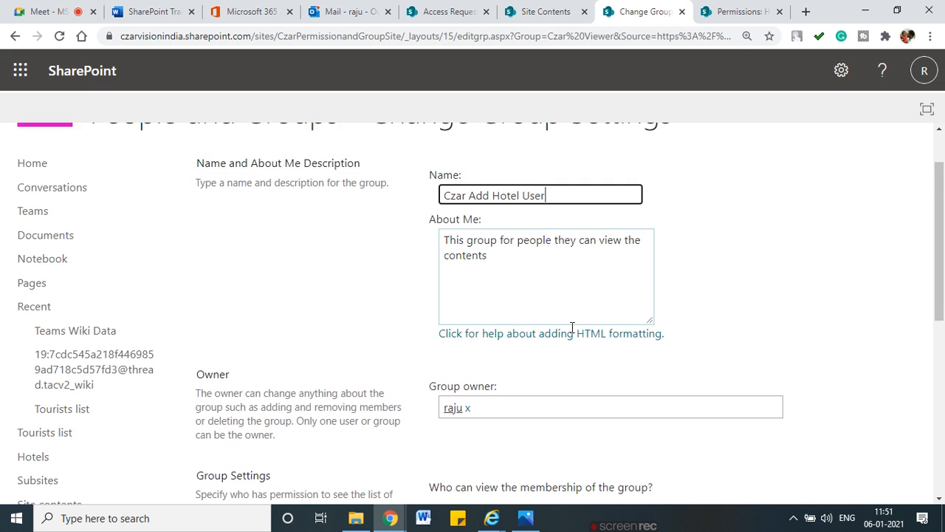
left_click(807, 427)
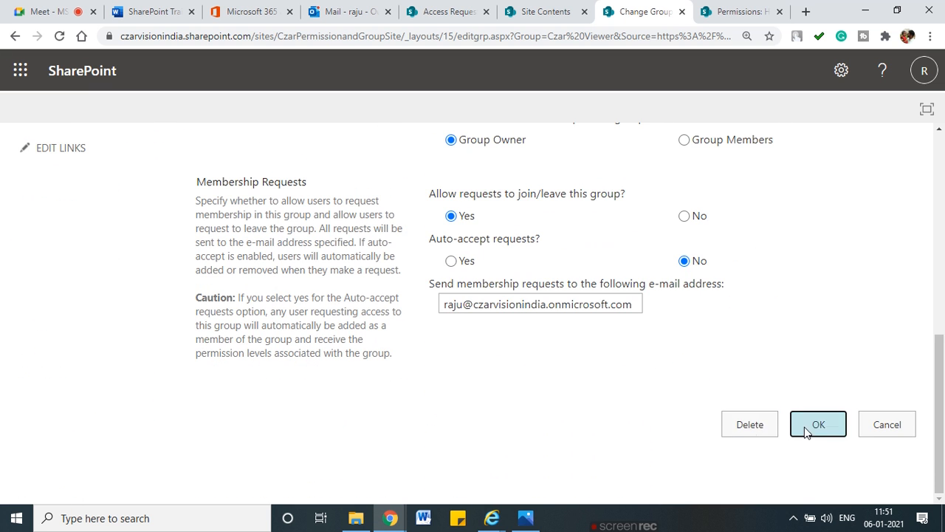
left_click(734, 11)
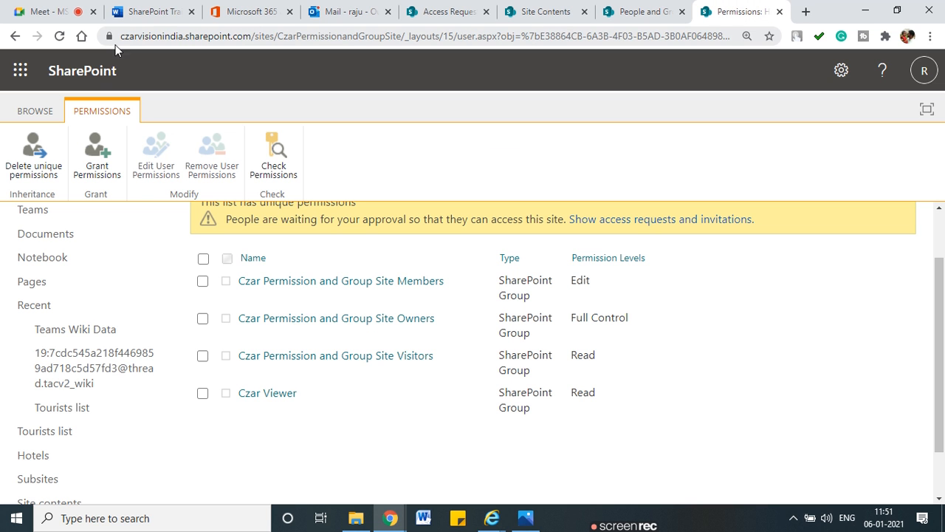
left_click(60, 36)
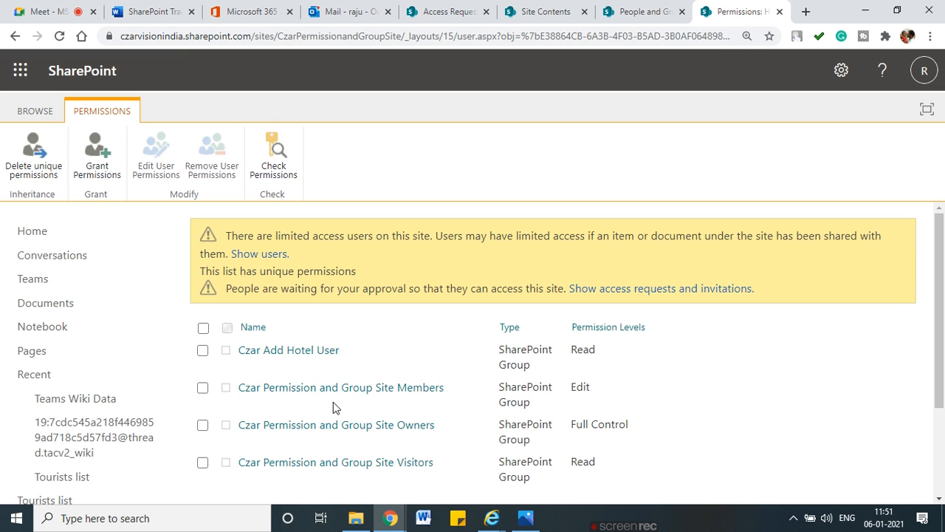
Step: Verify Czar Add Hotel User holds Read on both the site and Hotels list permissions pages
mouse_move(244, 355)
left_mouse_down()
mouse_move(256, 359)
mouse_move(329, 329)
mouse_move(242, 366)
mouse_move(305, 366)
left_mouse_up()
key("Escape")
left_click(622, 17)
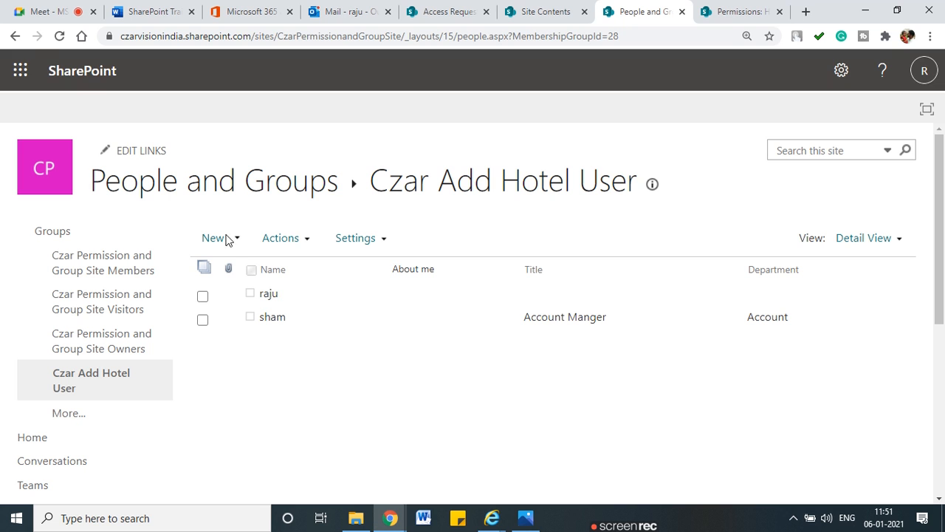
left_click(15, 35)
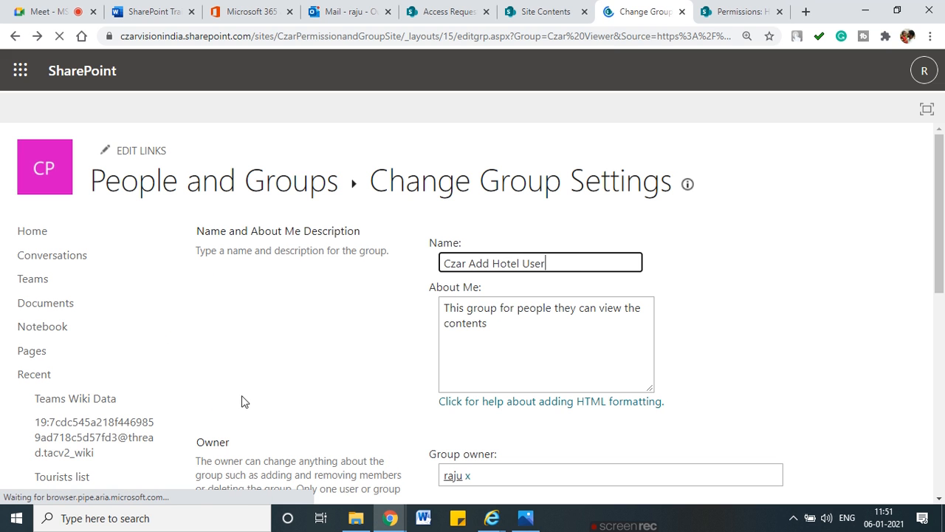
left_click(14, 37)
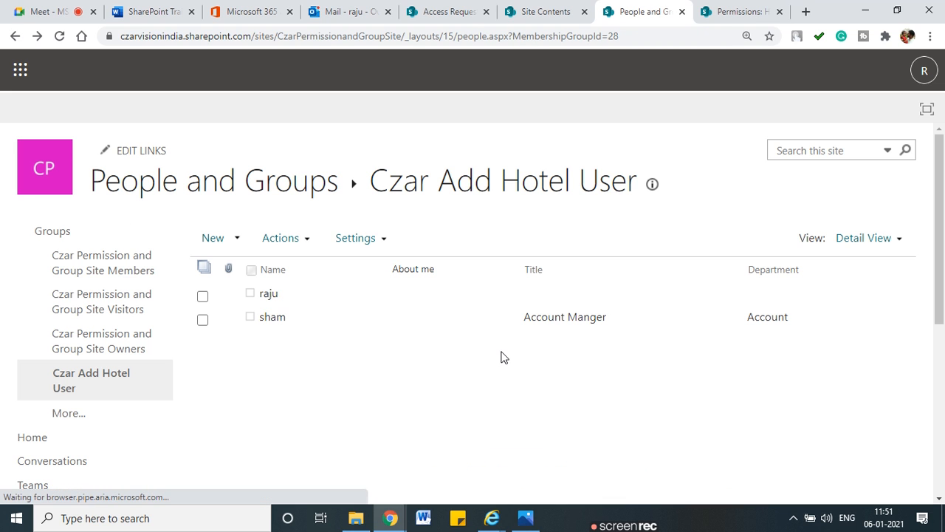
left_click(11, 36)
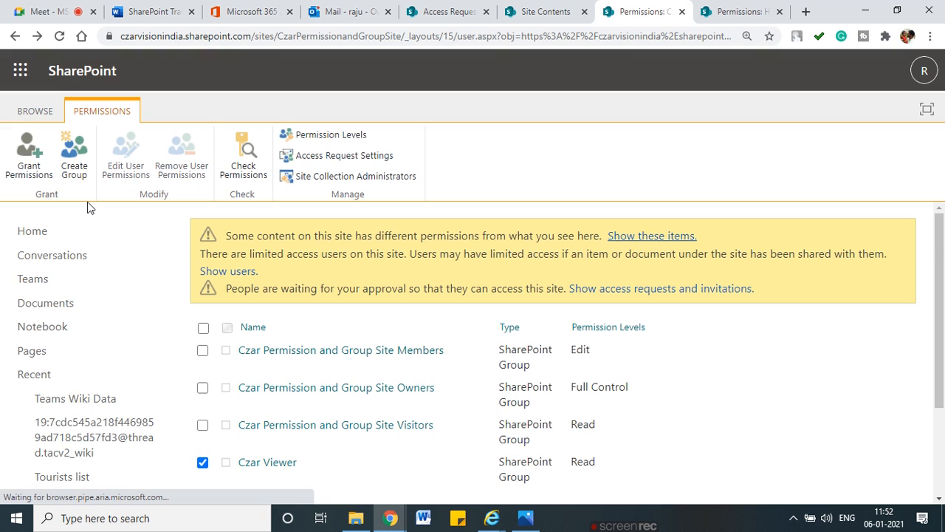
scroll(289, 477, "down", 3)
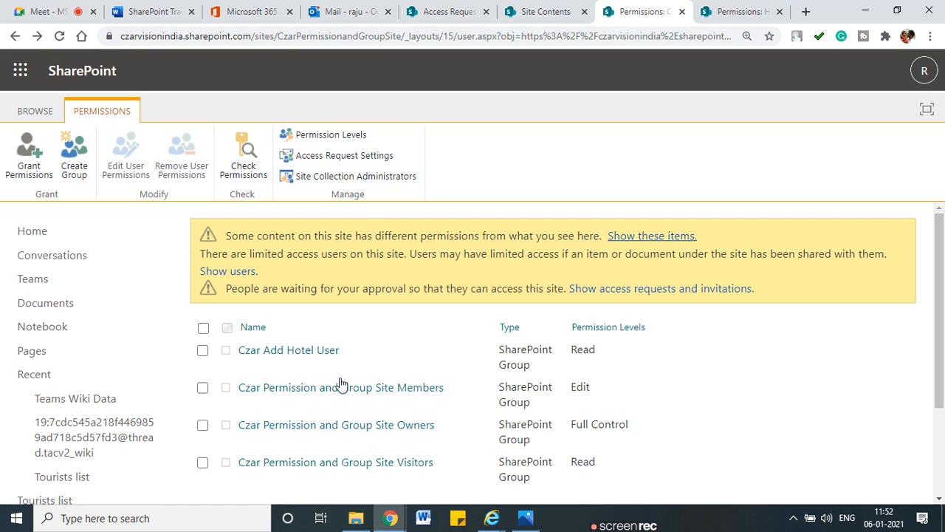
scroll(310, 380, "up", 3)
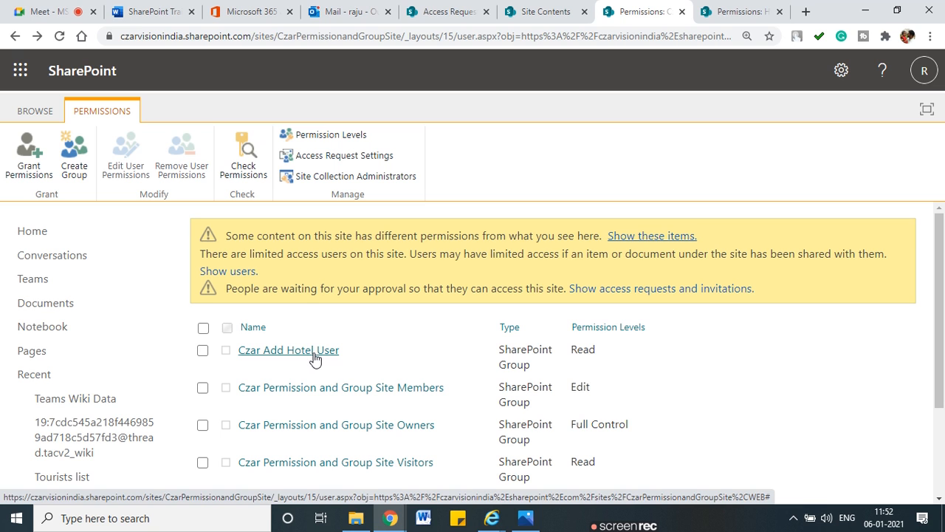
key("ctrl+Tab")
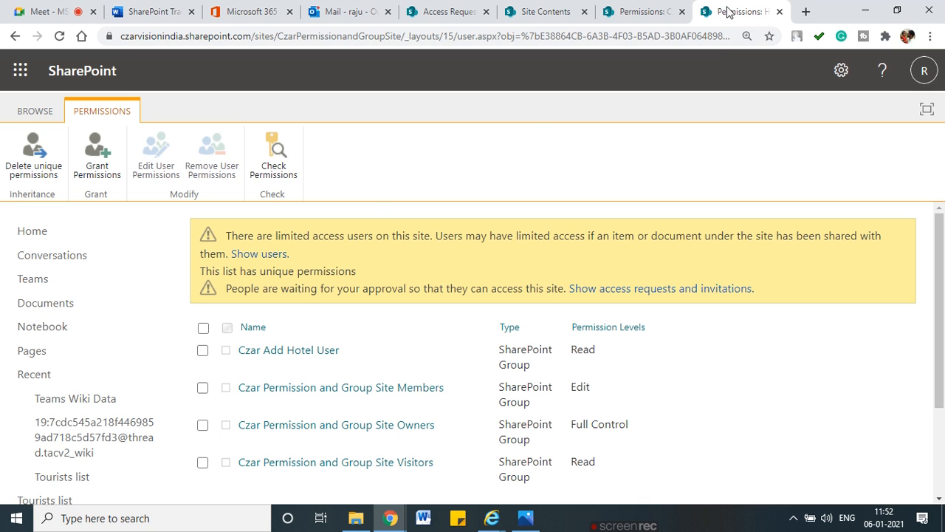
Step: Select the Czar Add Hotel User group and open its Edit User Permissions page
left_click(203, 353)
left_click(154, 168)
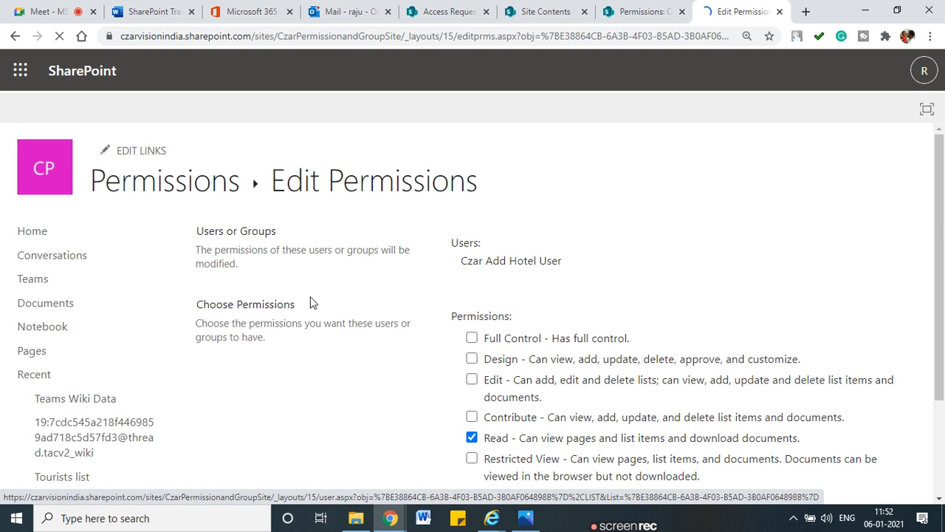
scroll(415, 363, "down", 2)
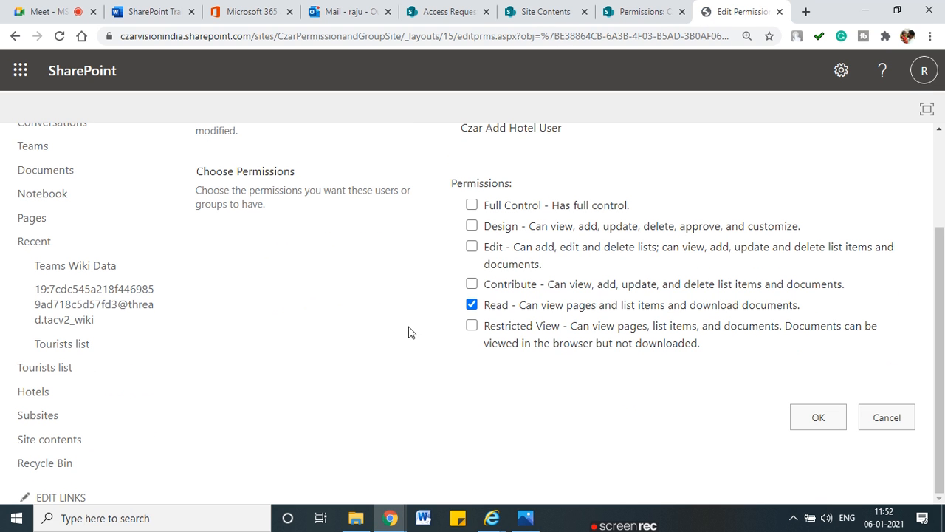
Step: Mark up the permission levels, underlining Full Control, Design, Contribute and Restricted View
mouse_move(447, 196)
left_mouse_down()
mouse_move(406, 247)
mouse_move(407, 353)
mouse_move(463, 356)
left_mouse_up()
left_click_drag(487, 214, 530, 211)
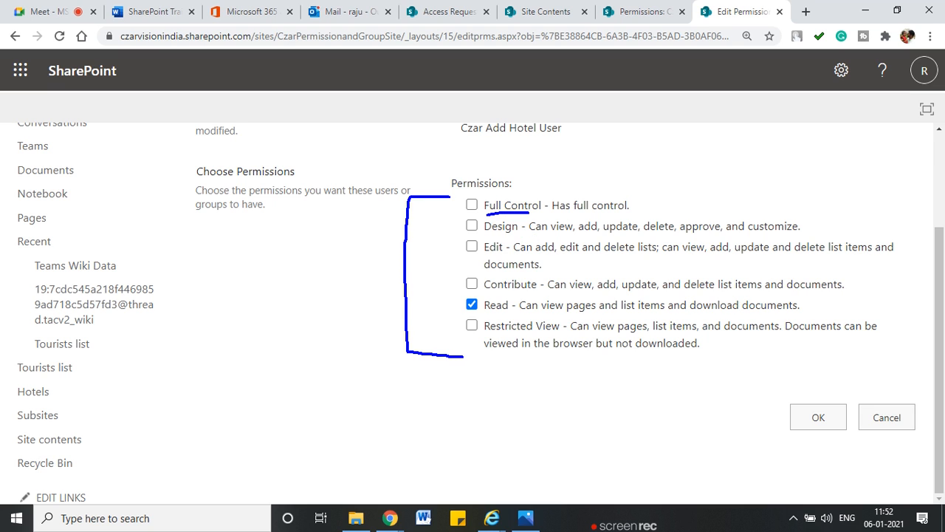
left_click_drag(484, 237, 516, 236)
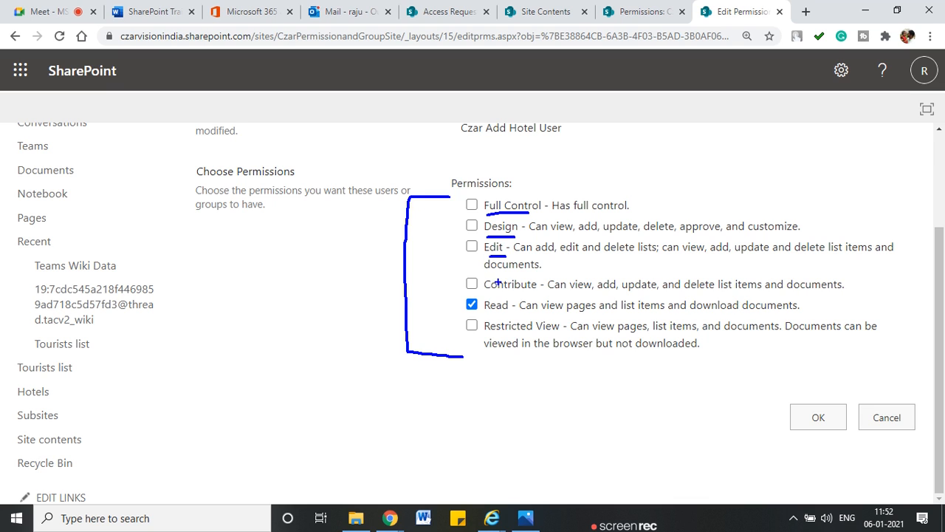
left_click_drag(485, 293, 524, 293)
left_click_drag(486, 334, 545, 334)
left_click_drag(403, 264, 356, 265)
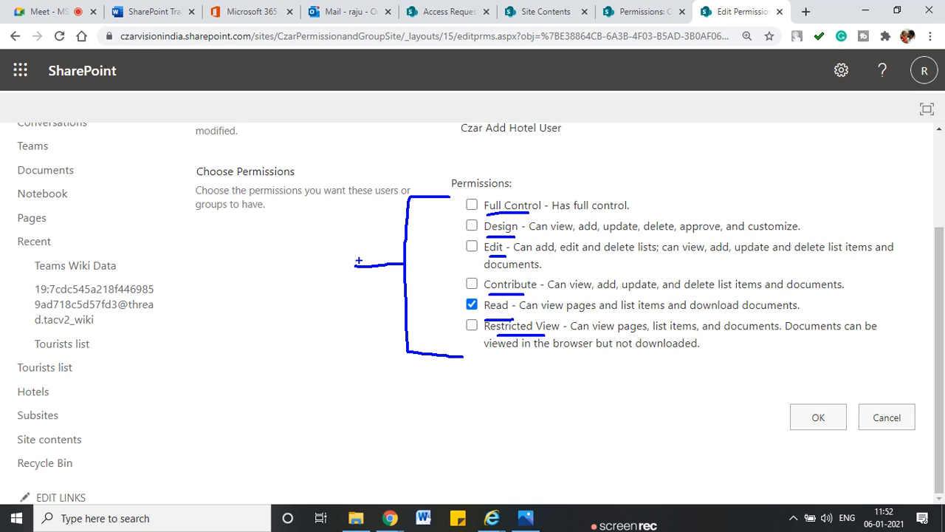
Step: Label the bracket 'Permission Levels' and sketch check marks beside Edit and Contribute
left_click(195, 258)
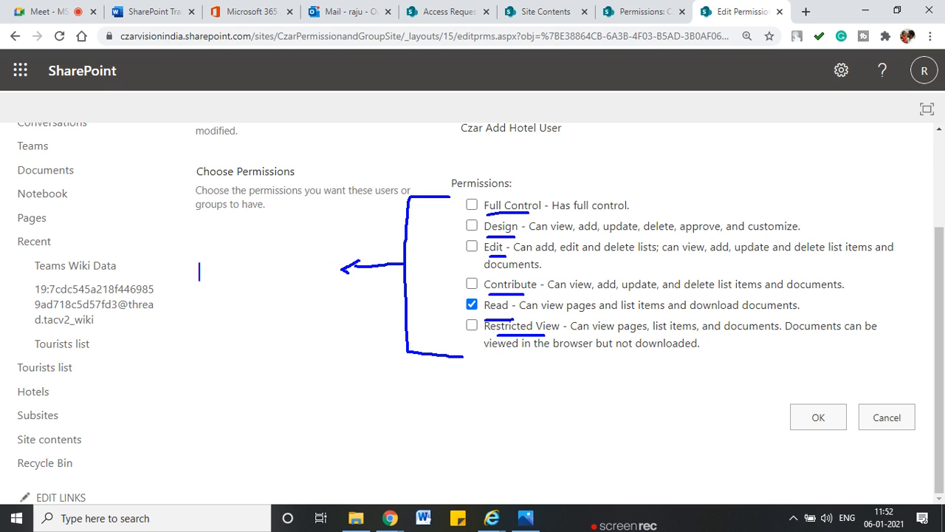
type("Permiss")
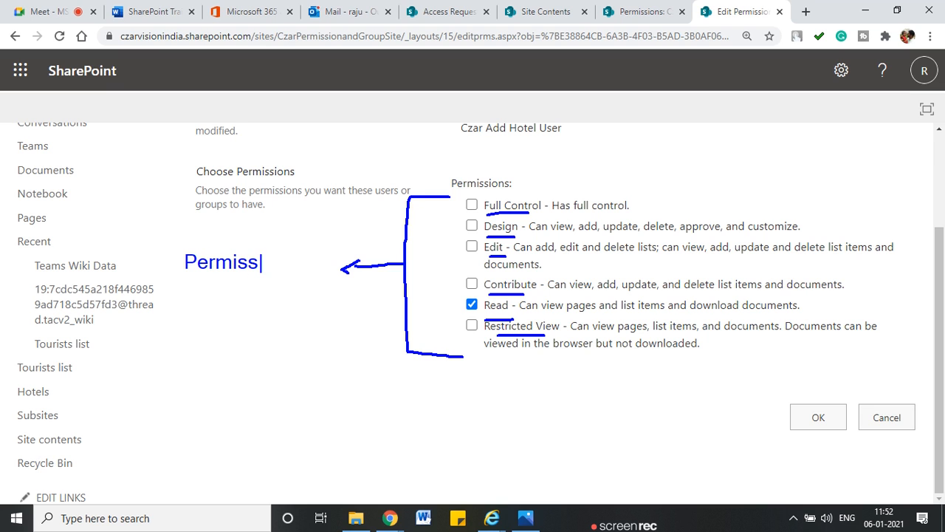
type("ion Level")
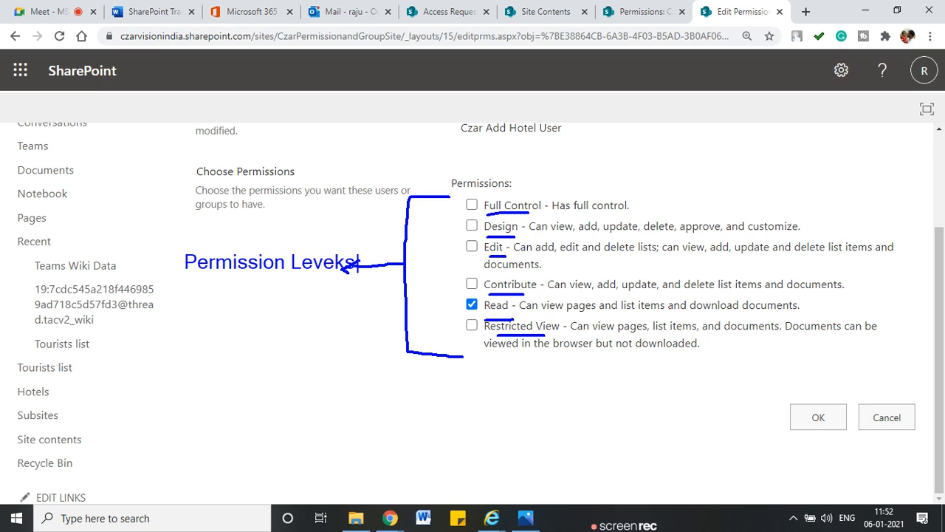
key("BackSpace")
type("s")
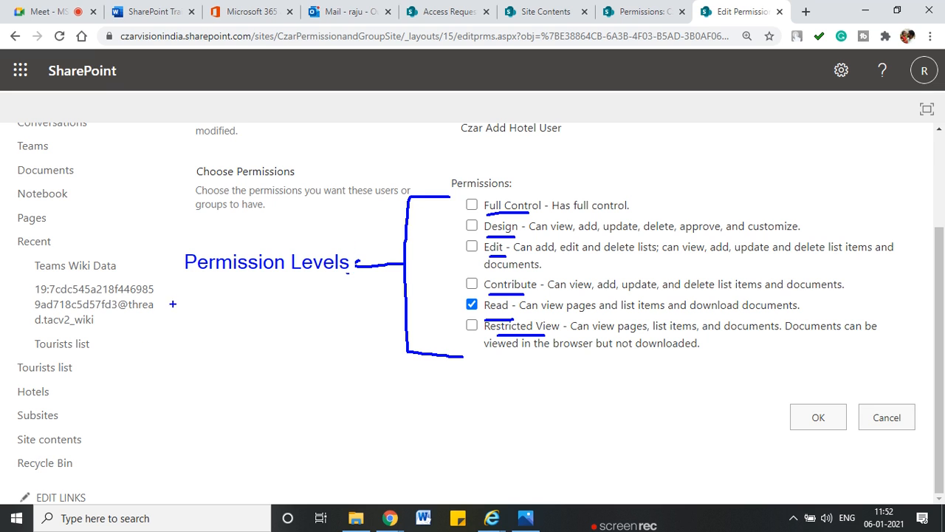
mouse_move(371, 243)
left_mouse_down()
mouse_move(334, 236)
mouse_move(159, 246)
mouse_move(283, 294)
mouse_move(368, 253)
mouse_move(370, 242)
left_mouse_up()
left_click_drag(457, 205, 453, 211)
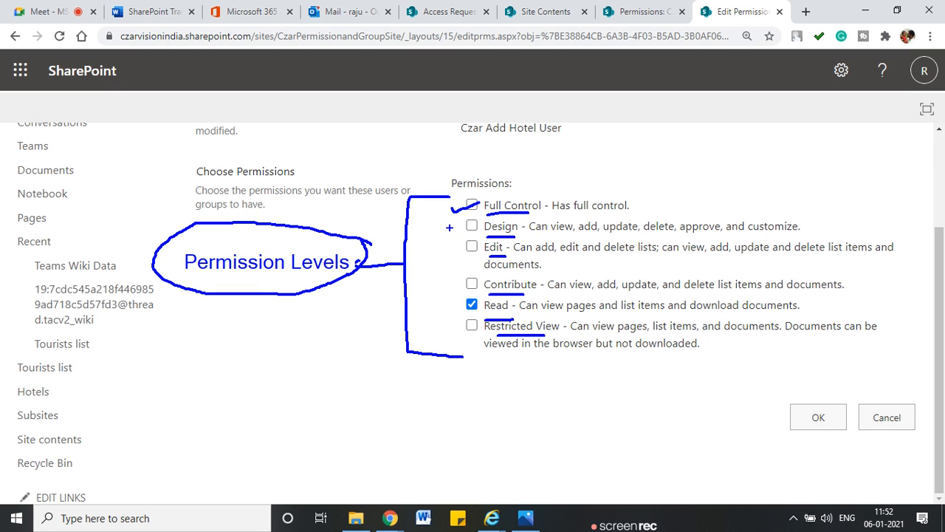
left_click_drag(452, 250, 481, 243)
left_click_drag(465, 294, 492, 279)
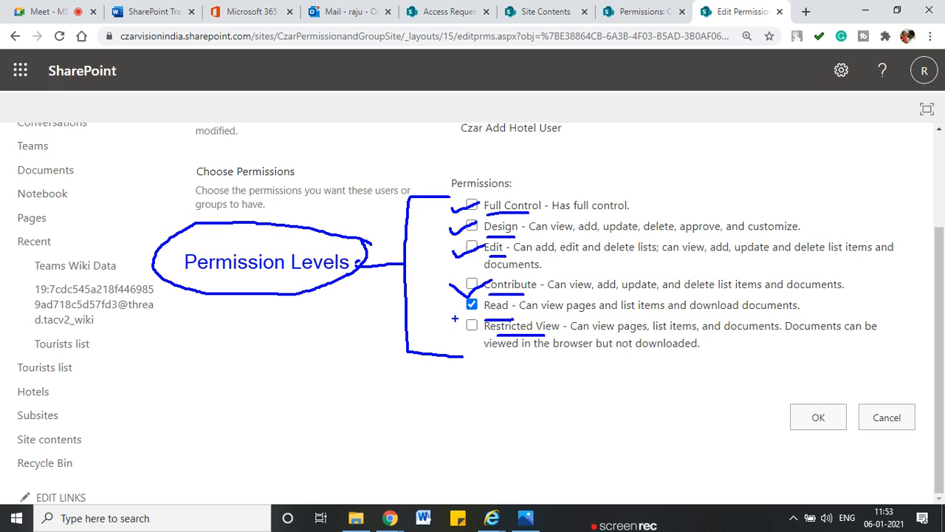
mouse_move(523, 188)
left_mouse_down()
mouse_move(475, 188)
mouse_move(512, 358)
mouse_move(705, 373)
mouse_move(885, 345)
mouse_move(916, 236)
mouse_move(691, 194)
mouse_move(521, 189)
left_mouse_up()
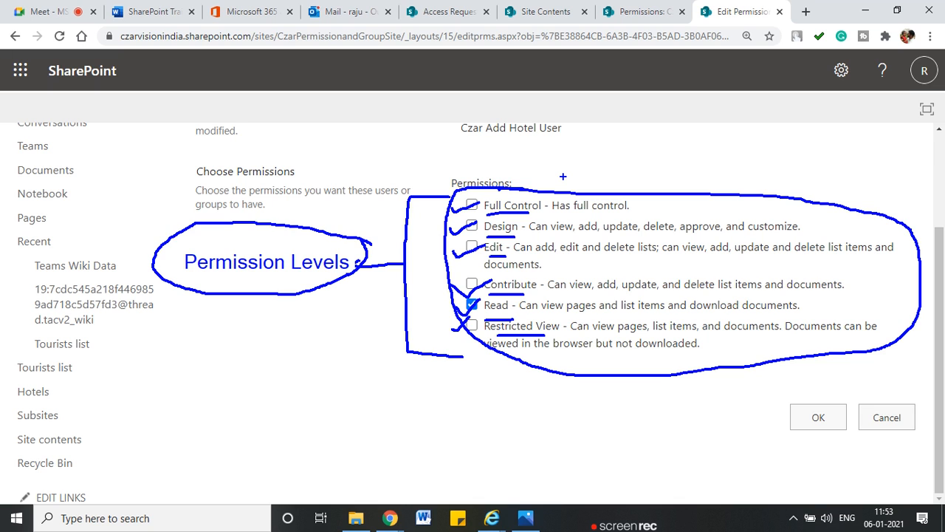
Step: Clear the annotations, add Contribute alongside Read for the group, and save
key("Escape")
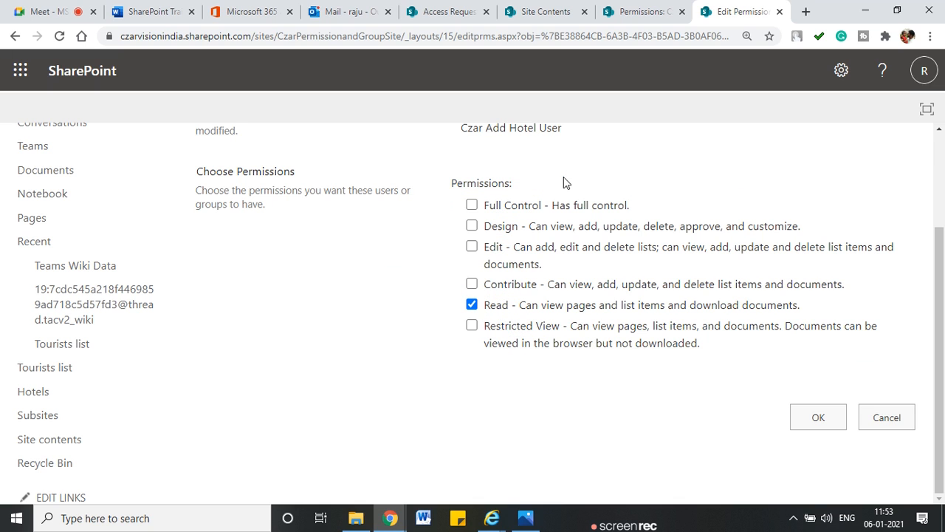
left_click(472, 285)
left_click(818, 418)
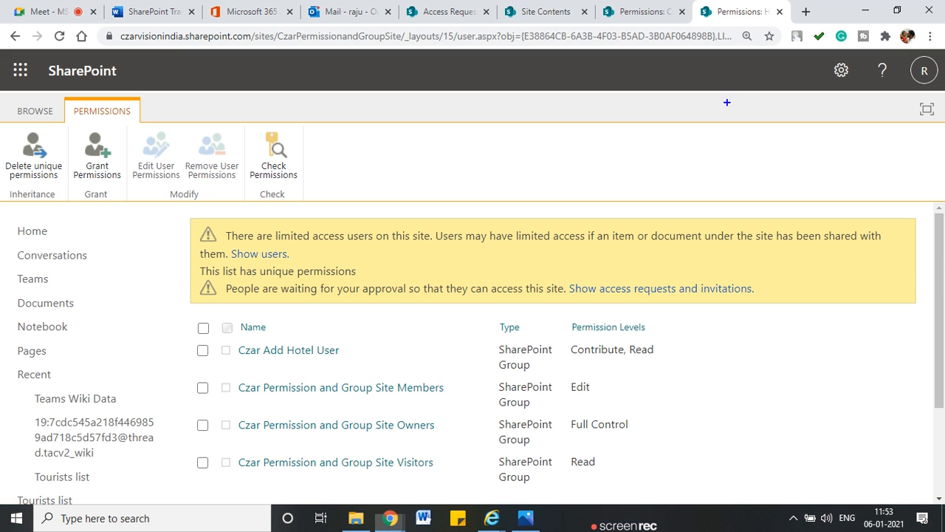
left_click(637, 14)
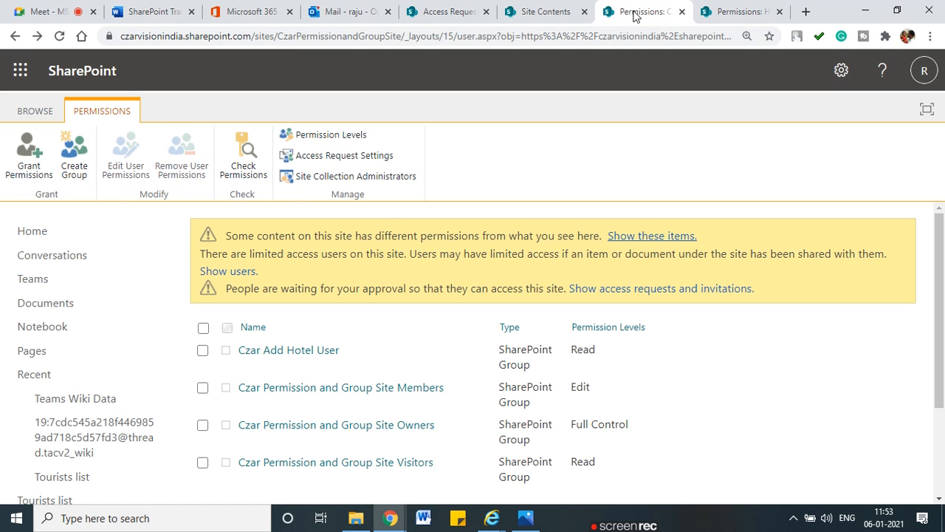
left_click(61, 36)
left_click_drag(608, 363, 582, 332)
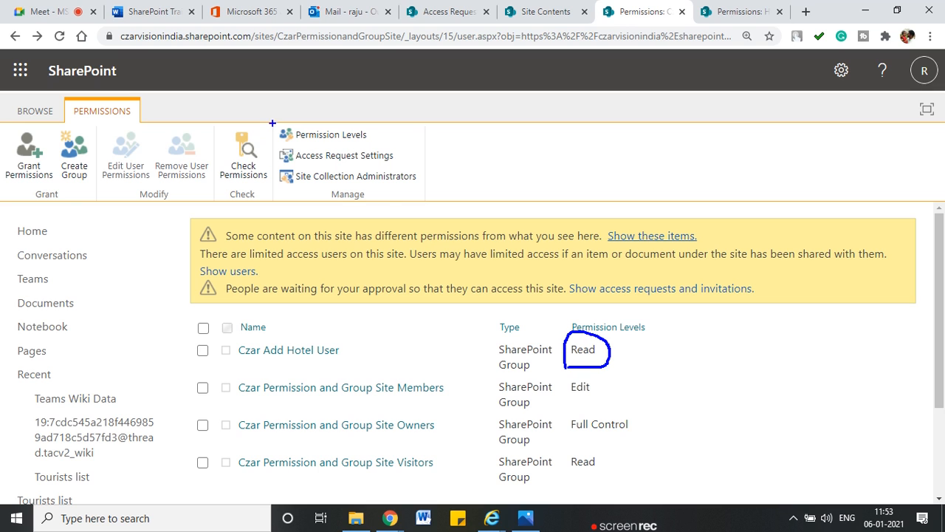
mouse_move(276, 154)
left_mouse_down()
mouse_move(347, 210)
mouse_move(390, 112)
mouse_move(282, 118)
left_mouse_up()
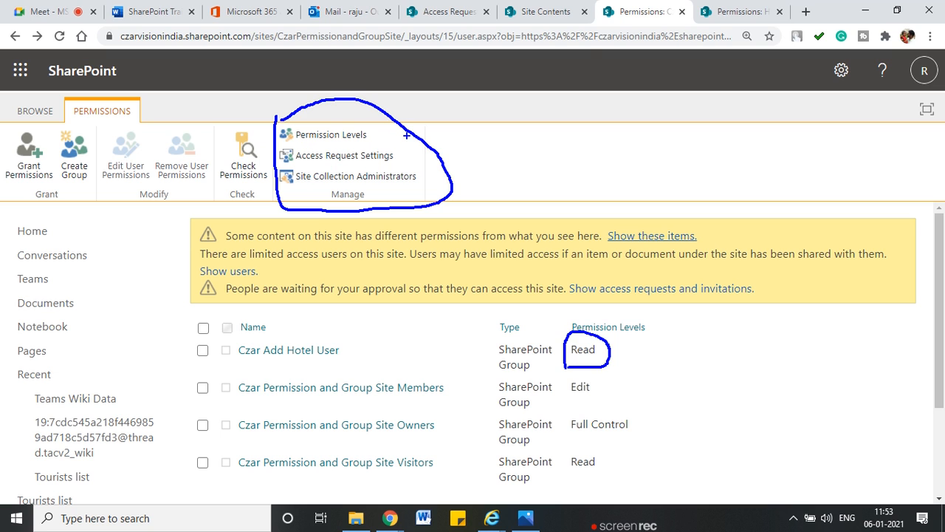
key("Escape")
left_click(735, 11)
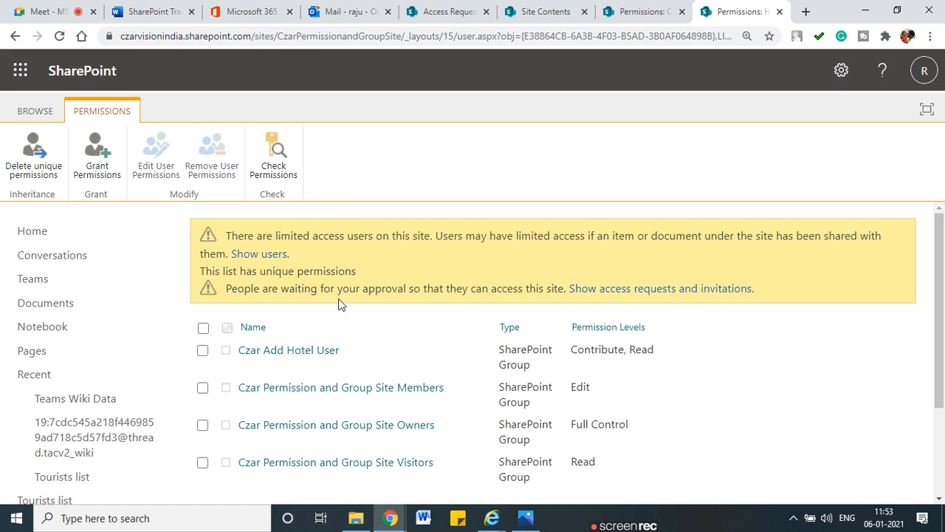
left_click(60, 37)
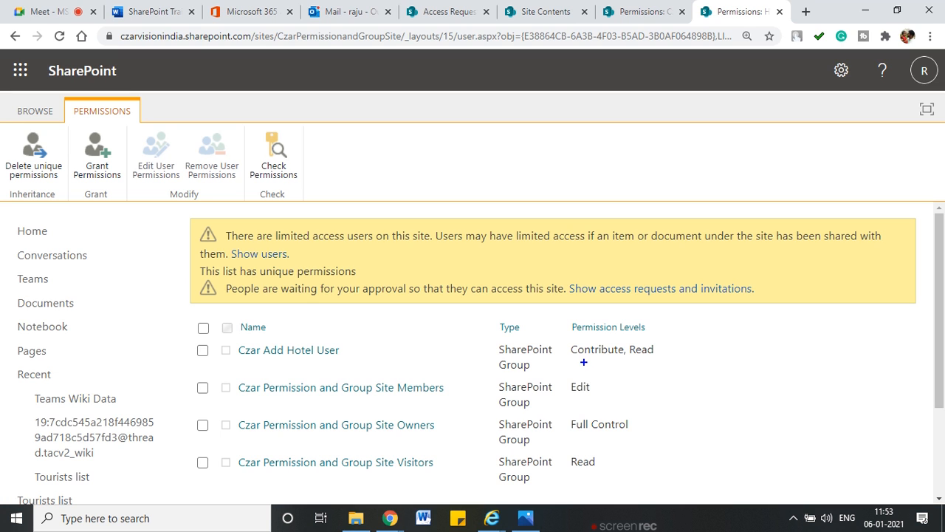
left_click_drag(582, 362, 625, 362)
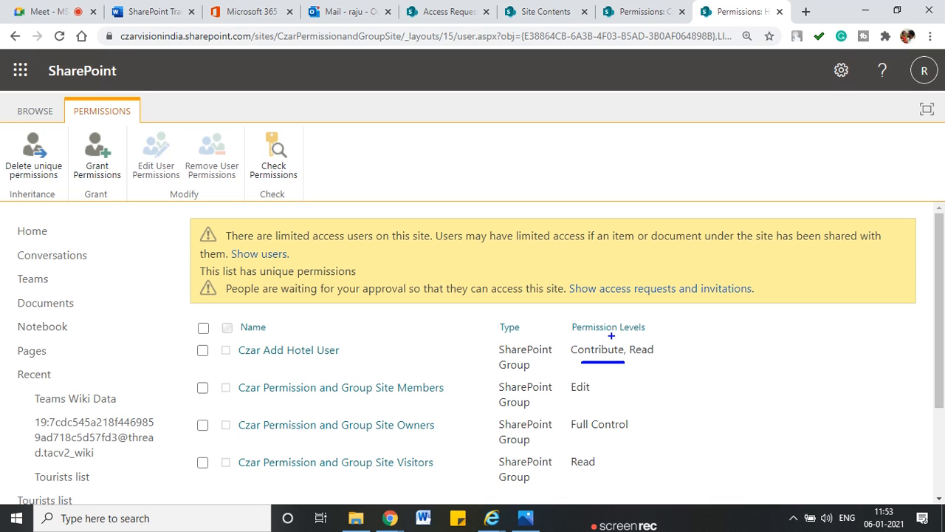
mouse_move(595, 336)
left_mouse_down()
mouse_move(653, 324)
mouse_move(573, 324)
left_mouse_up()
left_click_drag(595, 361, 595, 389)
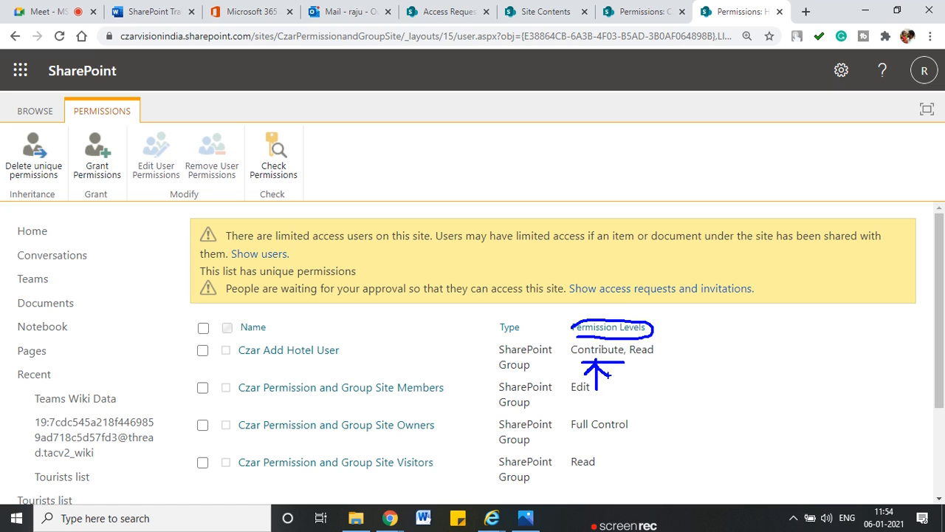
mouse_move(492, 522)
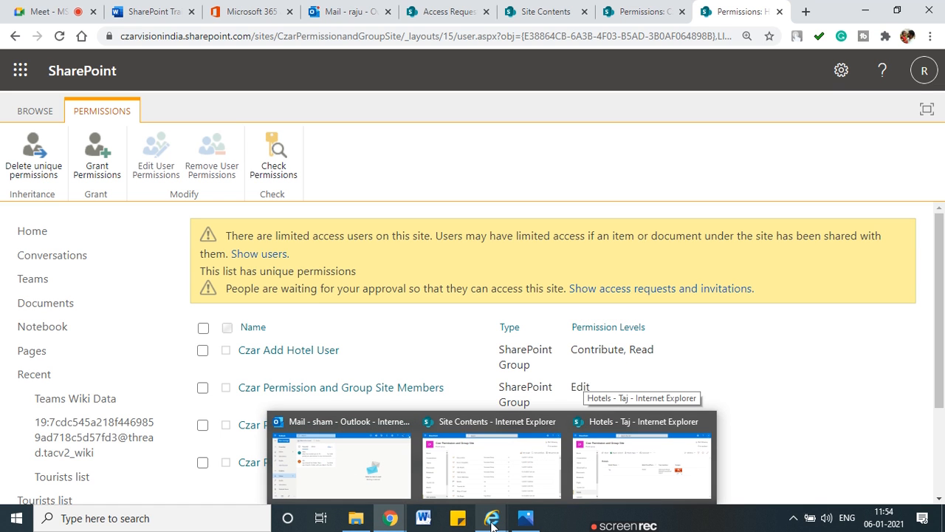
Step: Bring the invited user's 'Hotels - Taj' Internet Explorer window forward and reload it
left_click(642, 462)
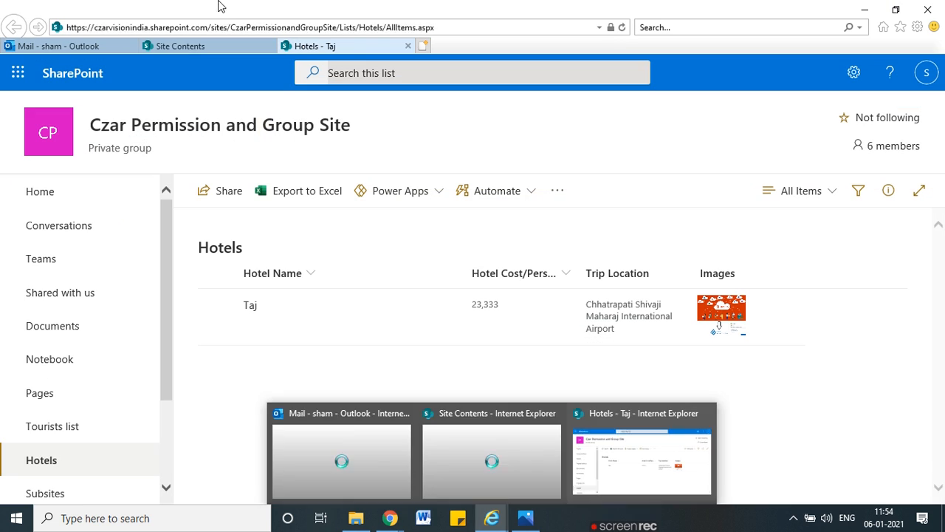
left_click(622, 27)
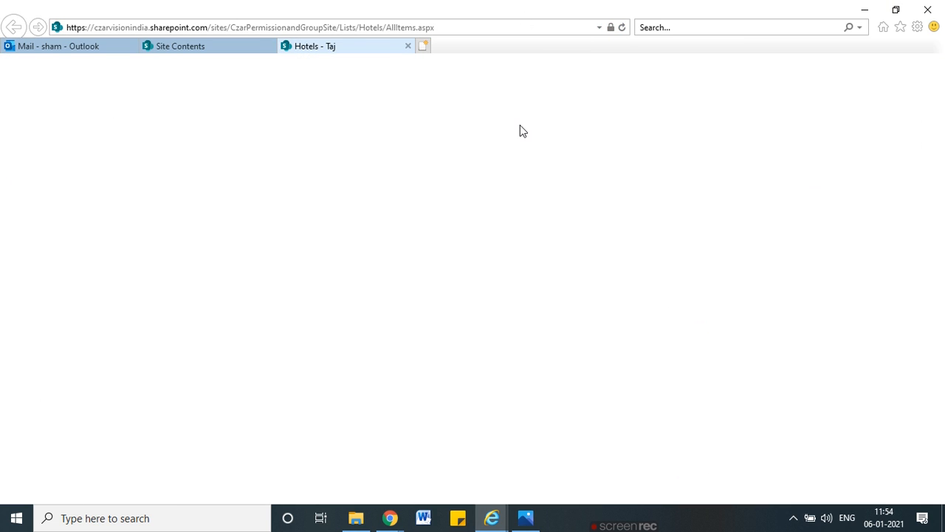
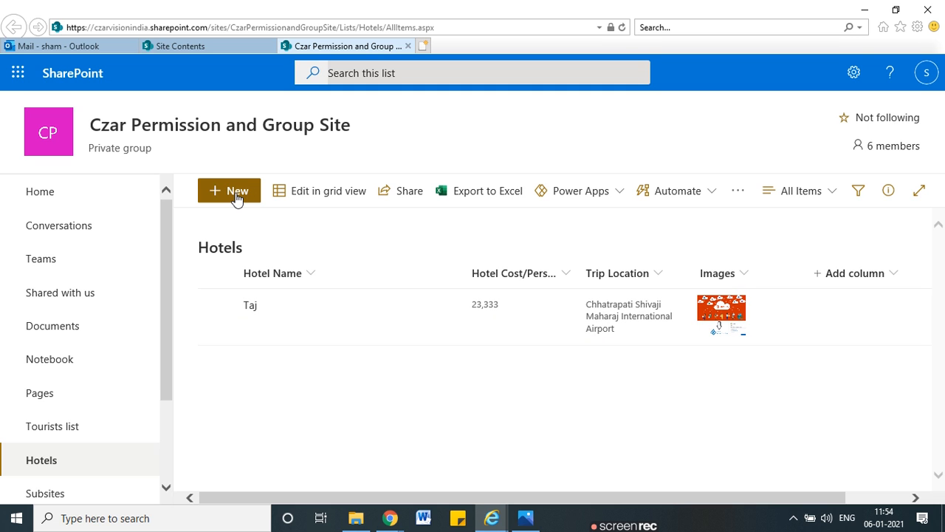
Step: Look through the settings panel, extra list commands and the Taj item menu without changing anything
left_click(854, 72)
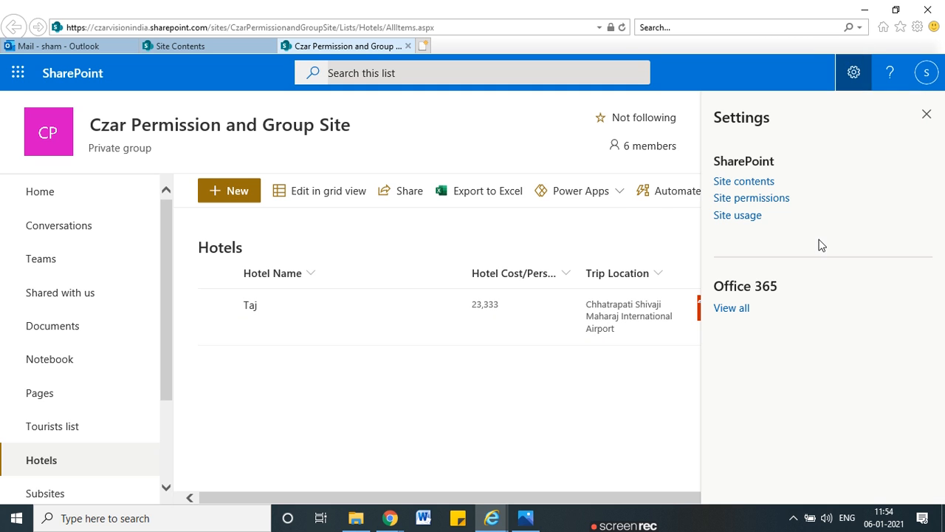
left_click(927, 115)
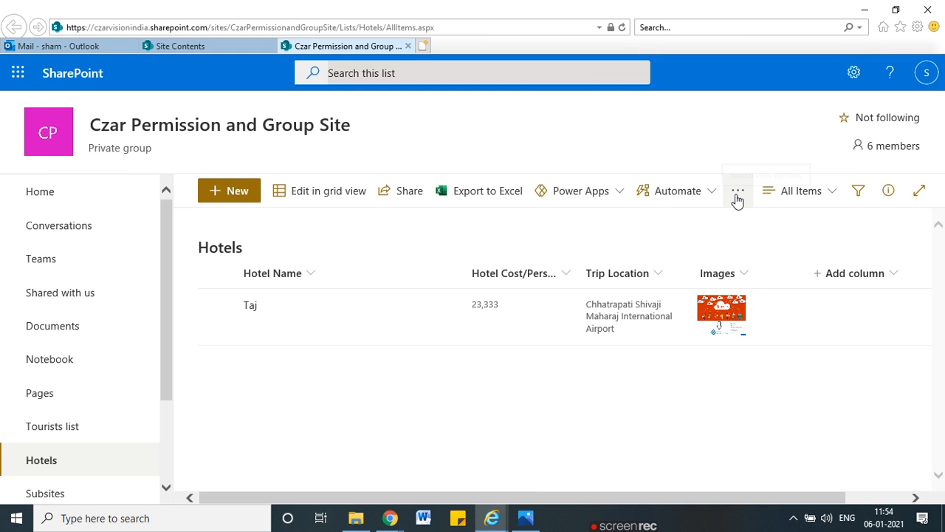
left_click(737, 197)
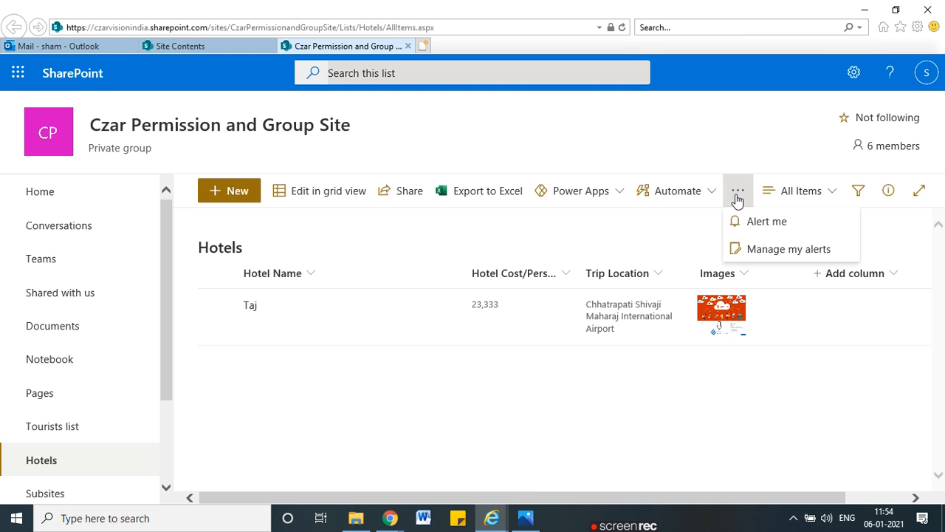
left_click(656, 232)
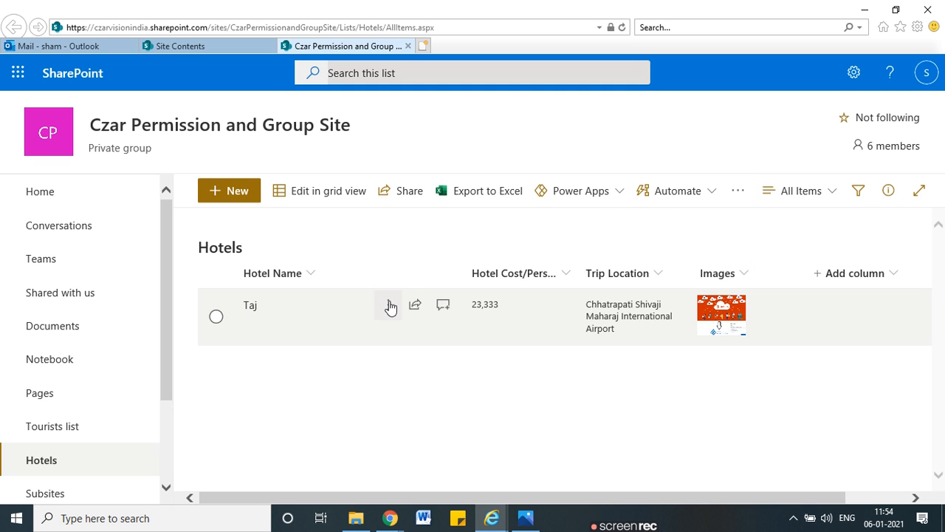
left_click(389, 305)
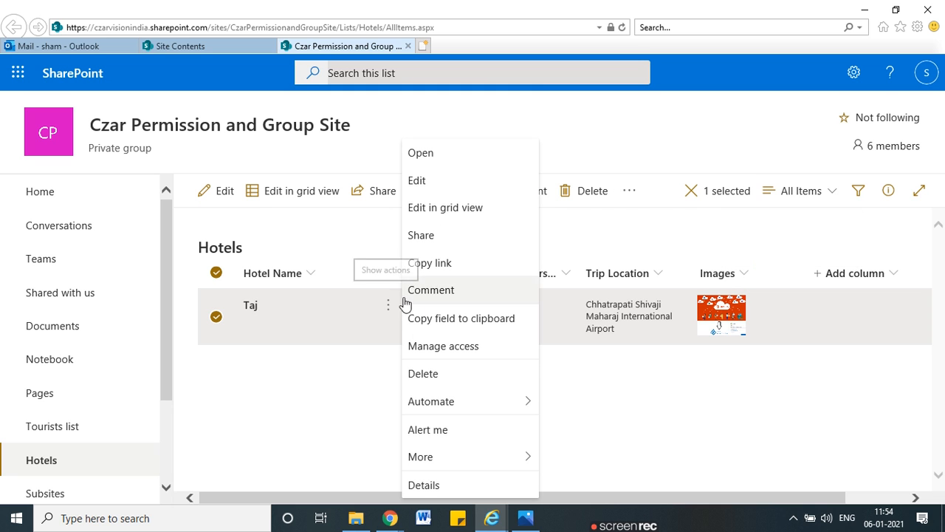
left_click(205, 259)
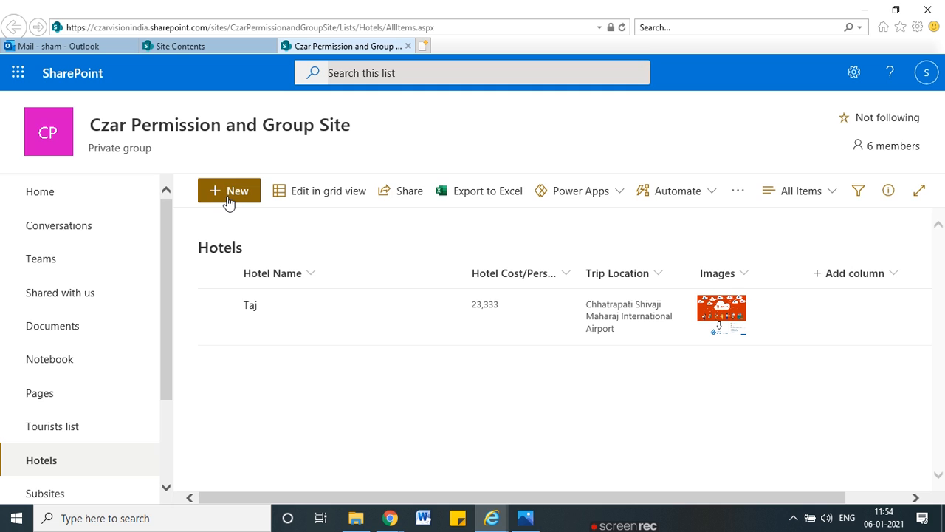
Step: Add Hotel Sayaji with image O365.png, trip location Pune and cost 32432432
left_click(229, 193)
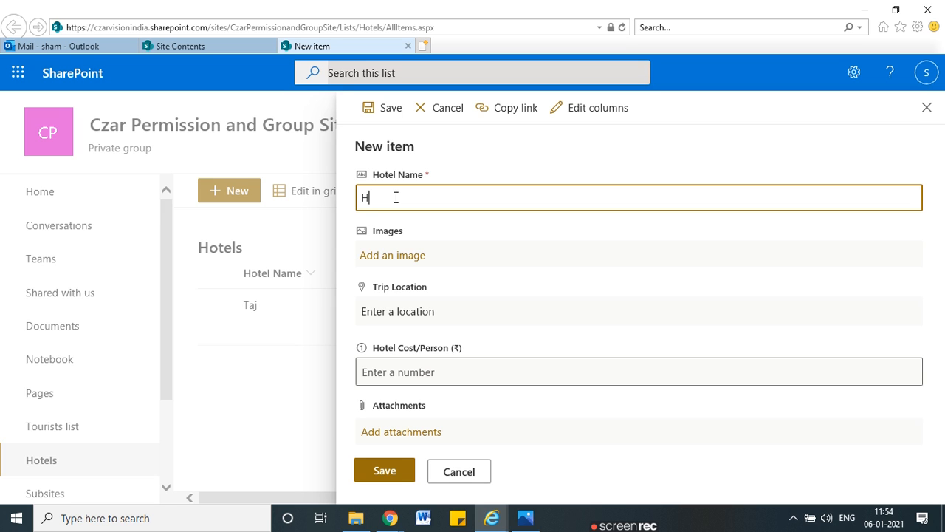
type("l")
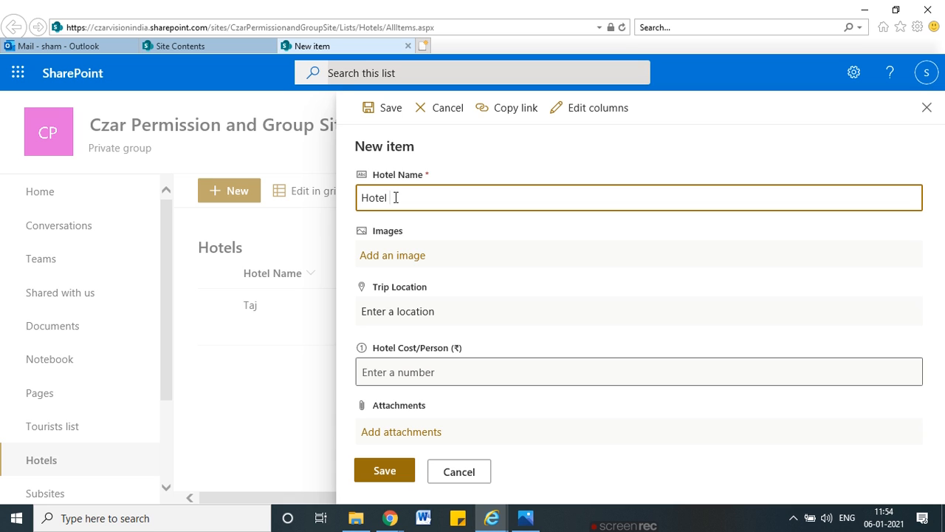
type(" Sayaji")
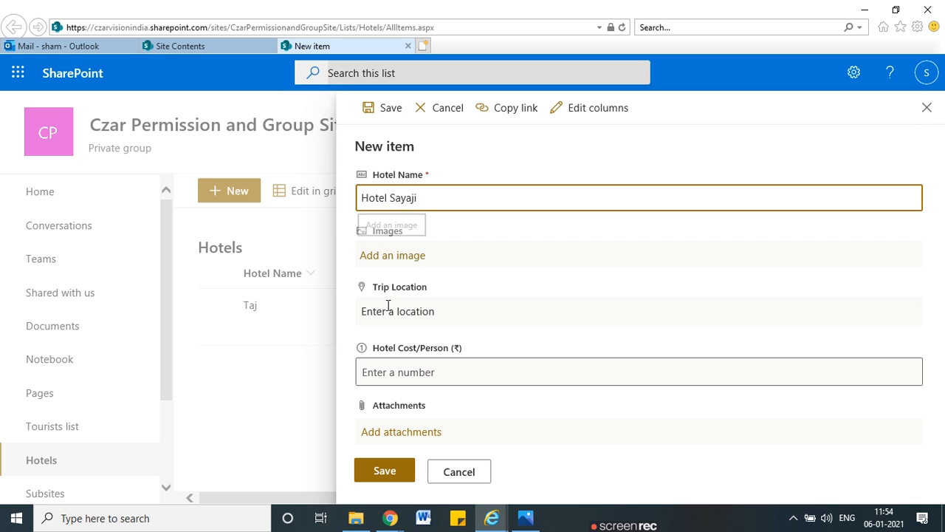
left_click(387, 256)
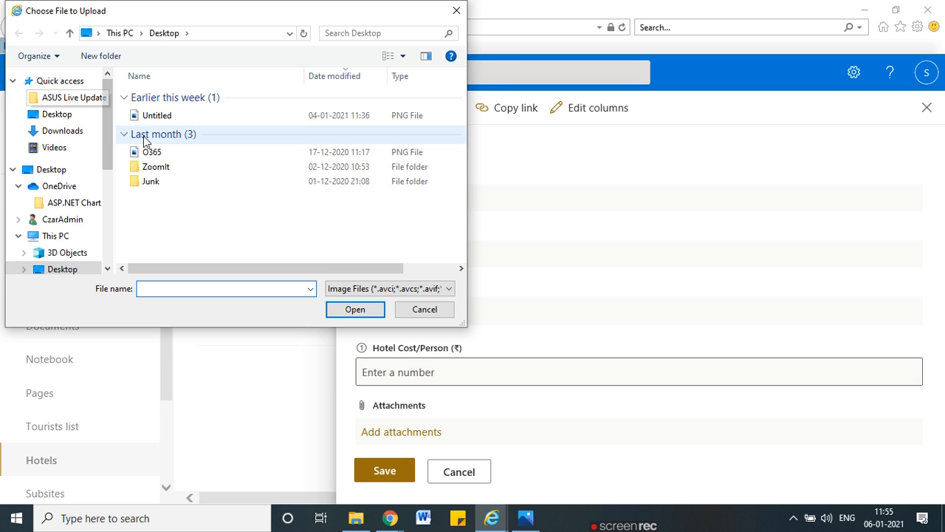
double_click(154, 153)
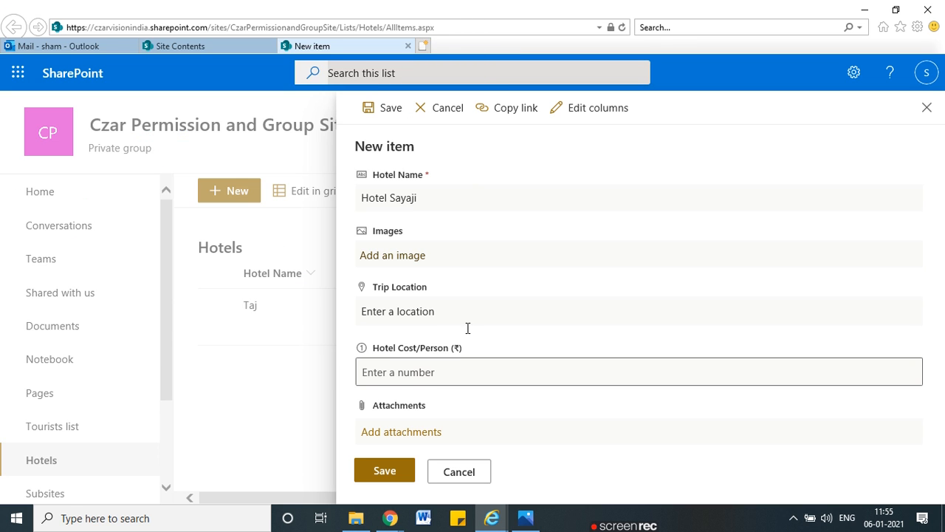
left_click(410, 323)
type("Pune")
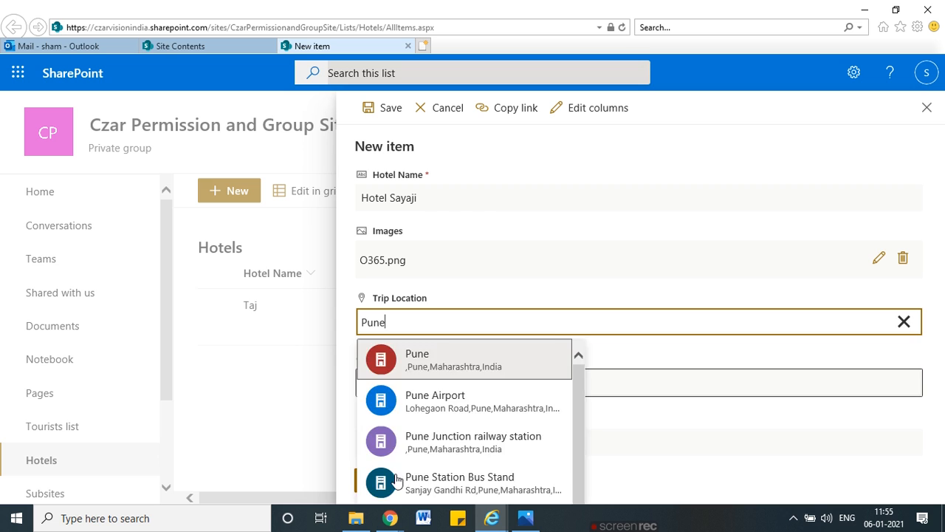
key("Tab")
type("32432432")
left_click(563, 434)
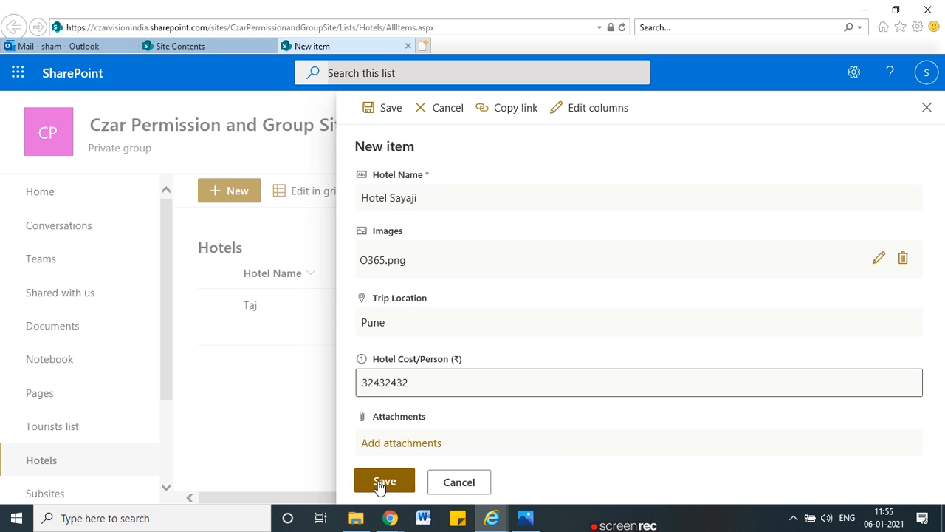
left_click(363, 482)
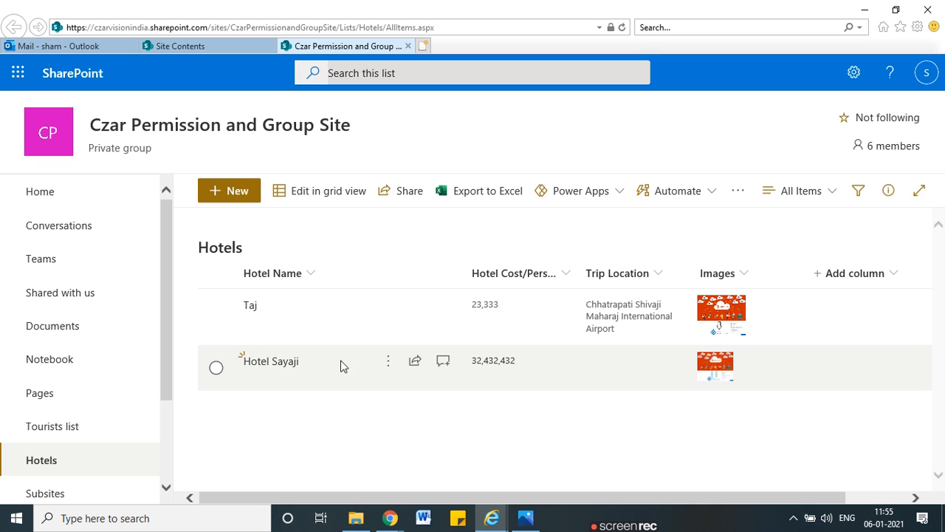
left_click(389, 364)
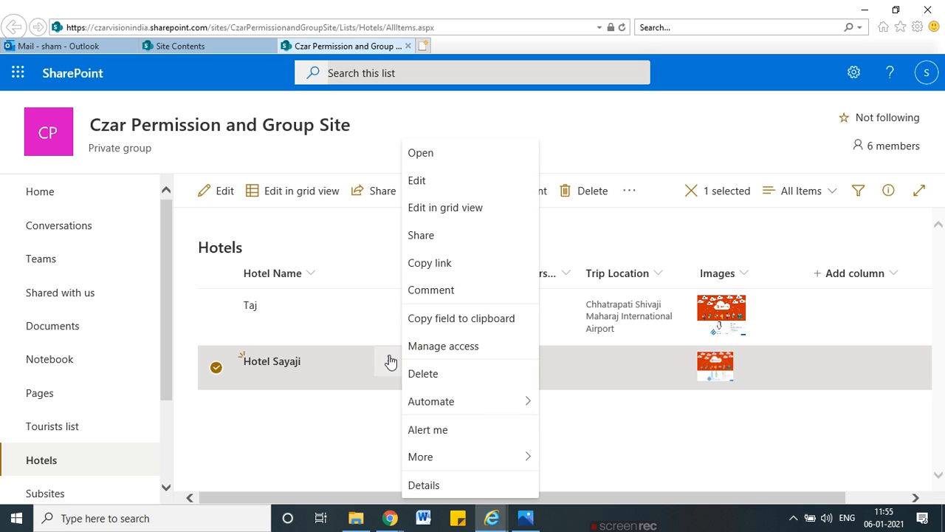
Step: Enter the invalid cost 'ererwe' for Hotel Sayaji and try to save it
left_click(449, 264)
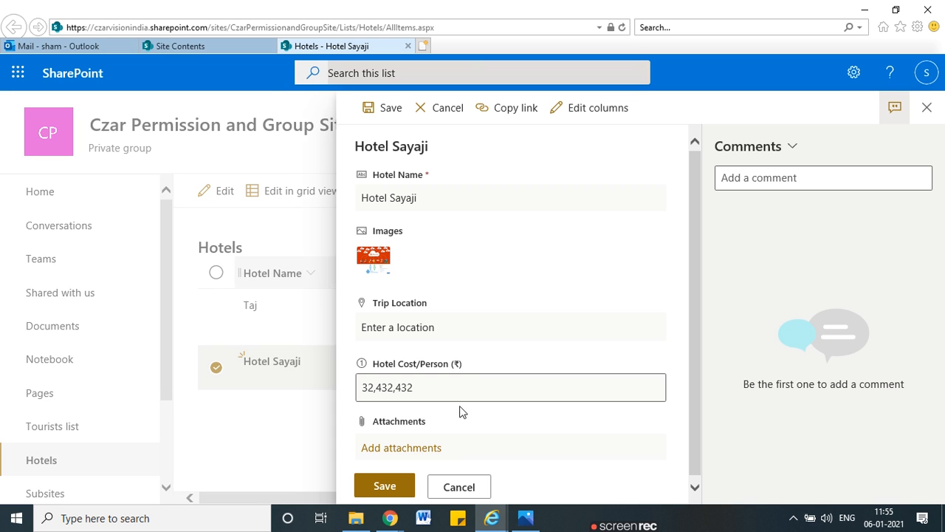
triple_click(468, 387)
type("ererwe")
triple_click(435, 199)
left_click(435, 200)
left_click(389, 104)
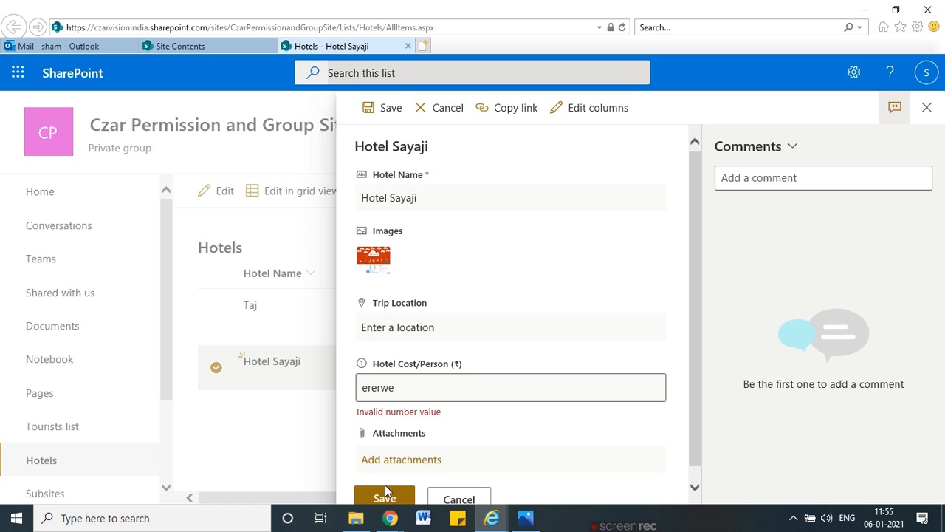
Step: Correct Hotel Sayaji's cost to 2324 and save, then bring the list permissions page forward
double_click(408, 392)
type("2324")
left_click(384, 485)
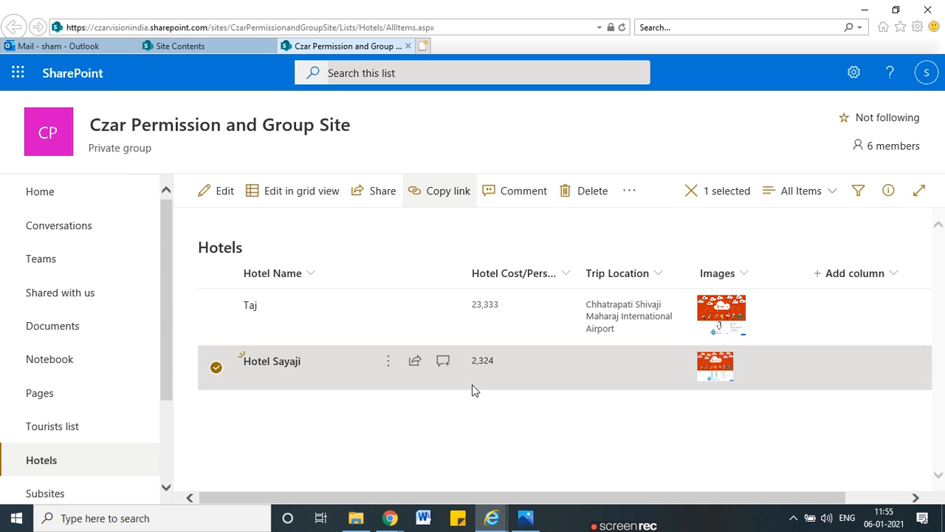
left_click(865, 10)
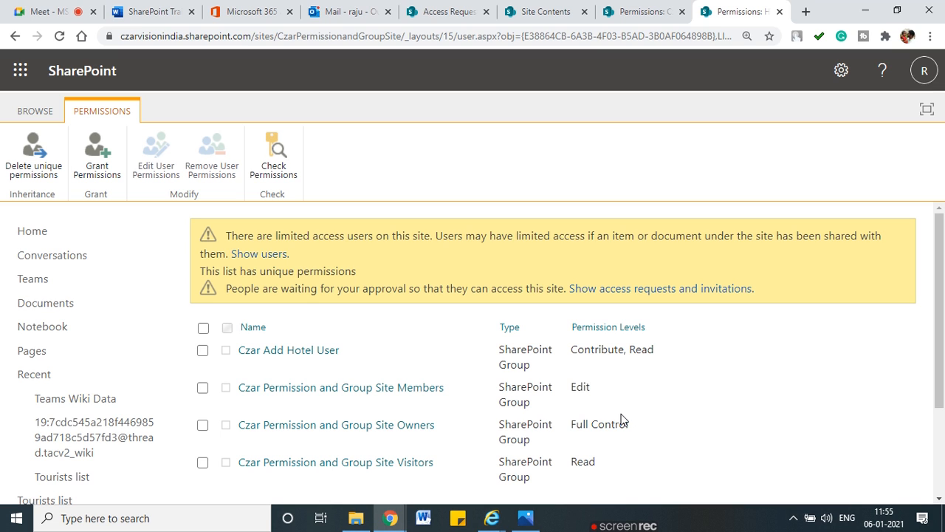
Step: Open the site's Permission Levels and mark Design, Edit and Contribute with annotations
left_click(639, 14)
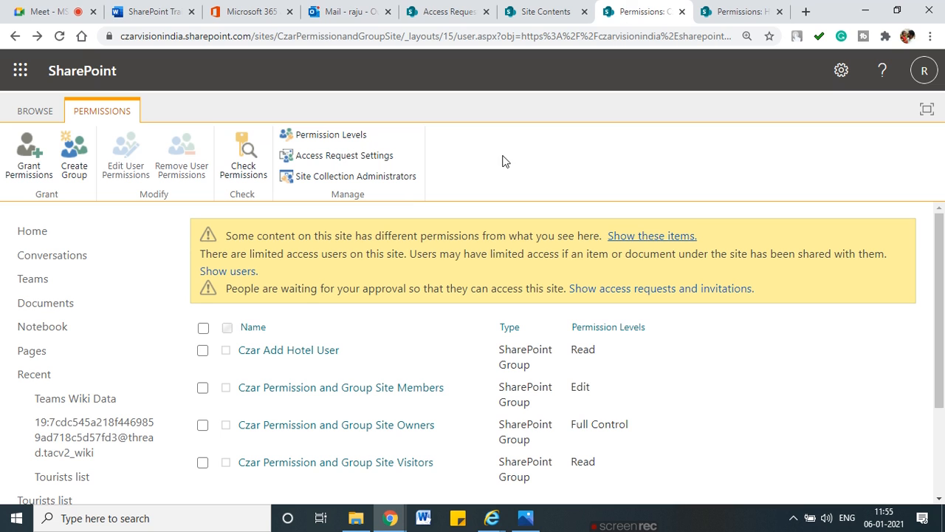
left_click(347, 134)
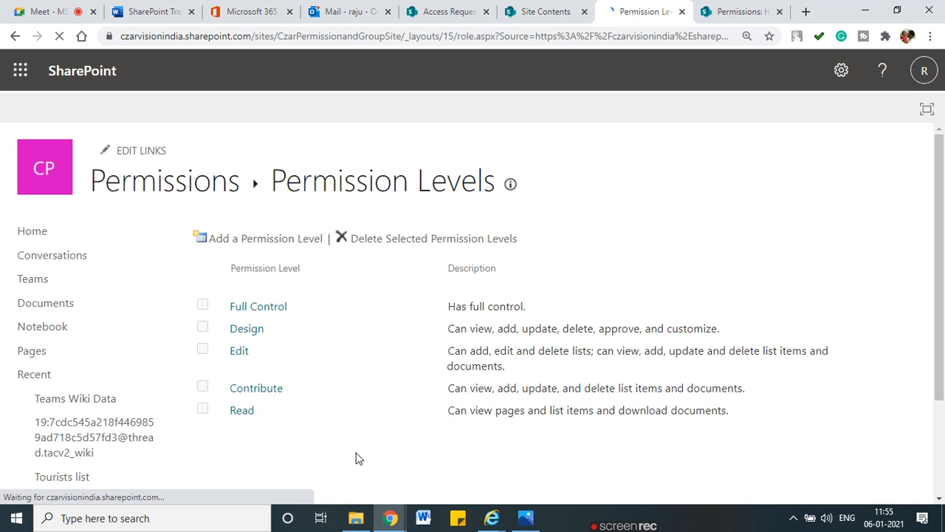
mouse_move(265, 289)
left_mouse_down()
mouse_move(218, 290)
mouse_move(188, 390)
mouse_move(353, 350)
mouse_move(278, 286)
left_mouse_up()
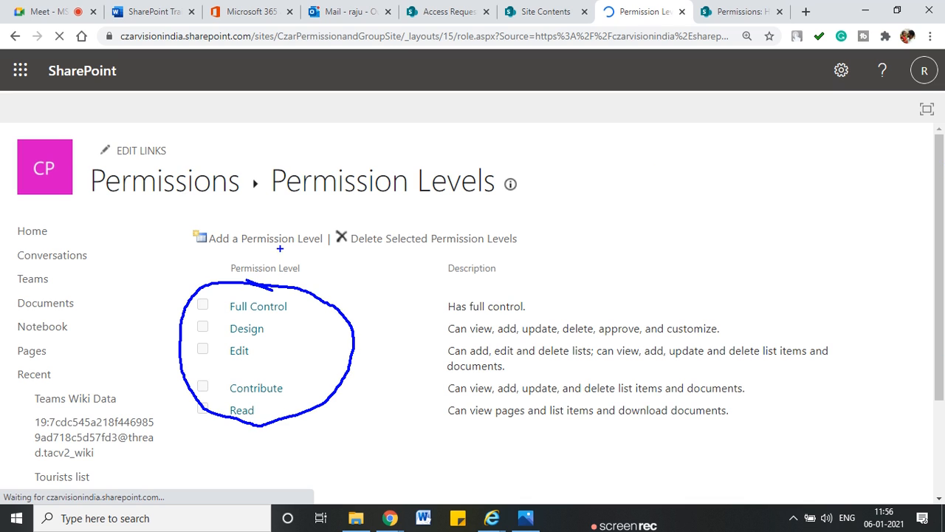
left_click_drag(290, 324, 313, 322)
left_click_drag(272, 348, 307, 345)
left_click_drag(296, 385, 323, 383)
key("Escape")
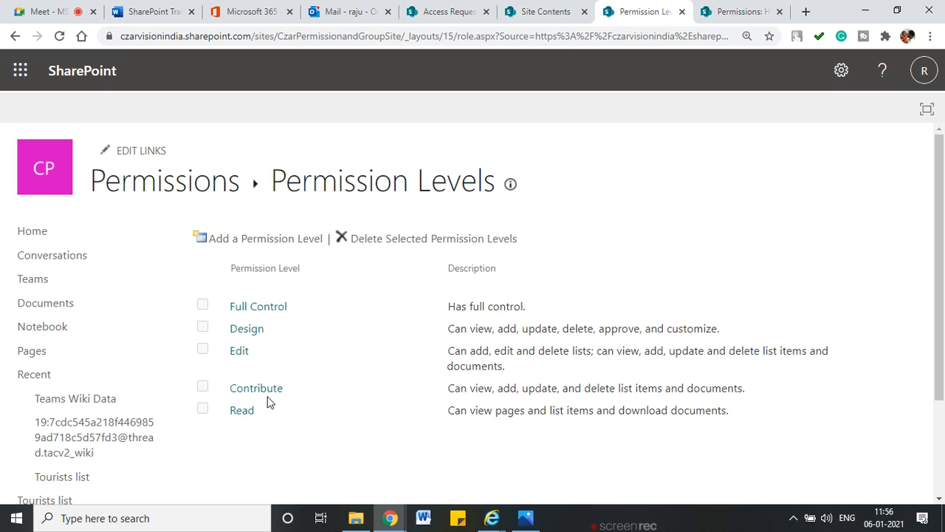
Step: Select the Czar Add Hotel User group on the list permissions page and edit its permissions
left_click(755, 6)
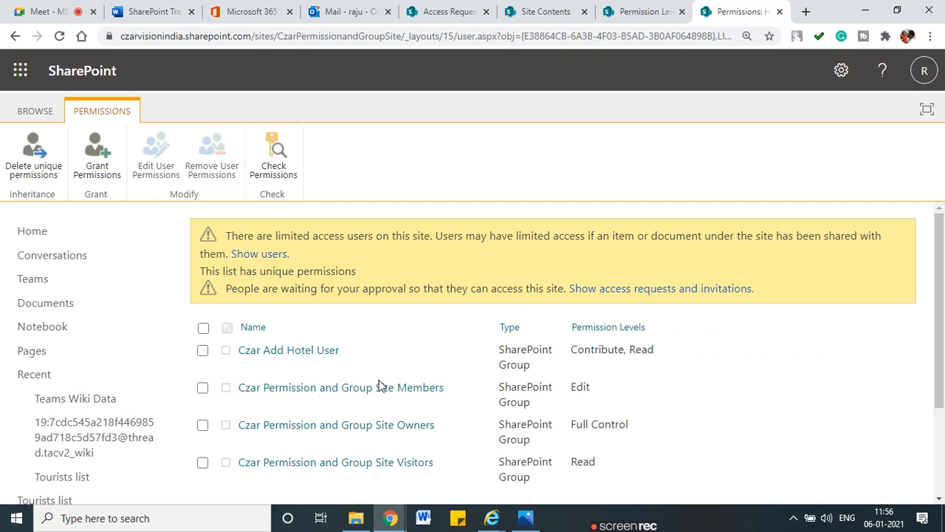
left_click(203, 350)
left_click(160, 170)
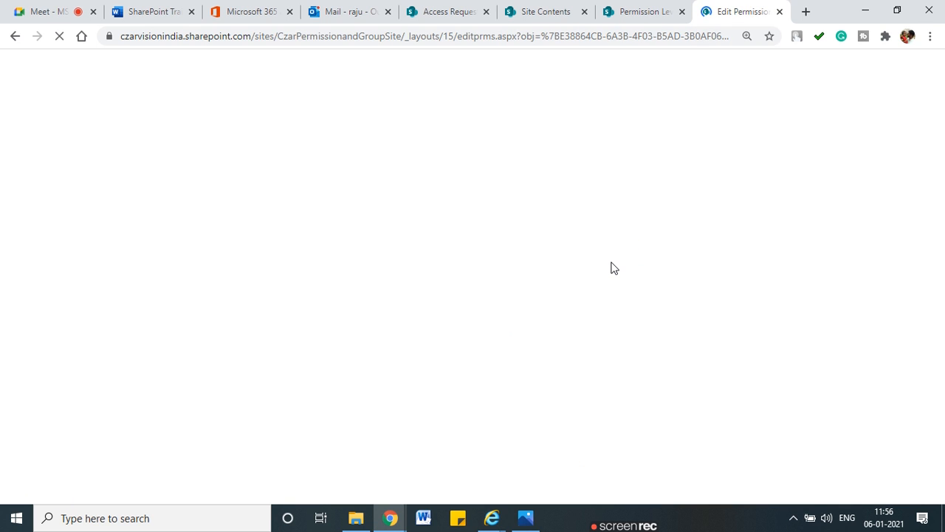
Step: Compare the group's permission checkboxes with the Permission Levels page, circling Full Control through Contribute
scroll(622, 321, "down", 2)
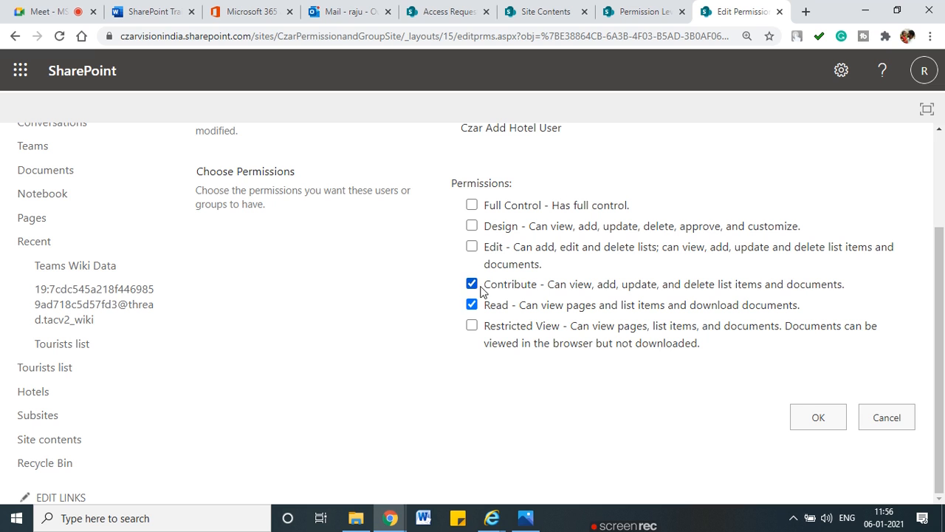
left_click(638, 12)
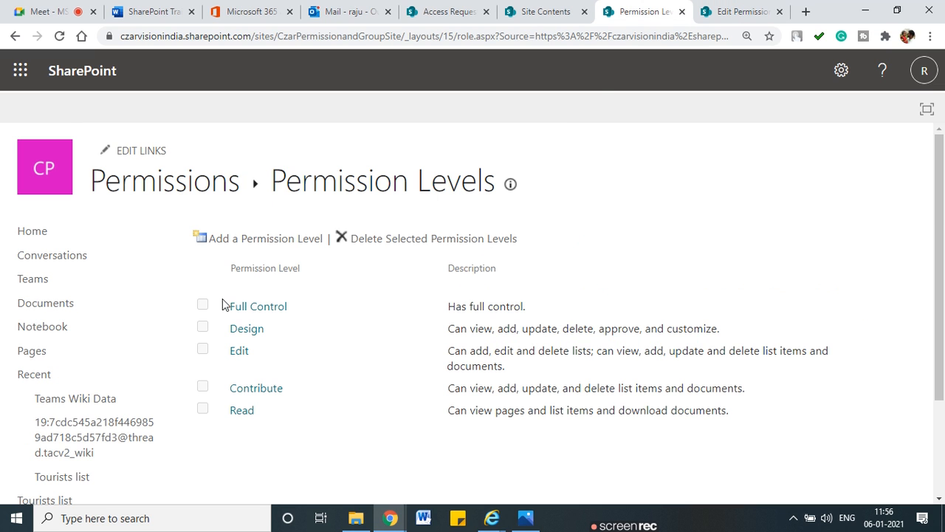
left_click(739, 12)
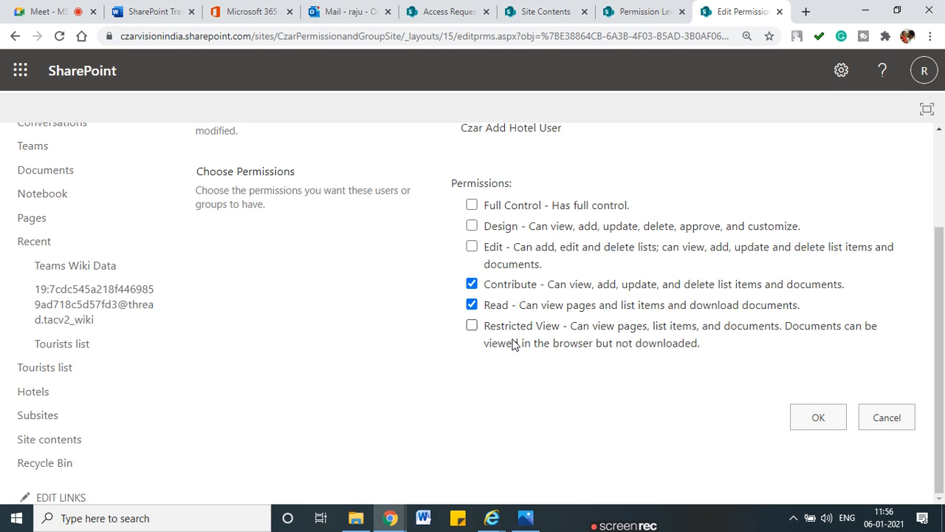
left_click(650, 11)
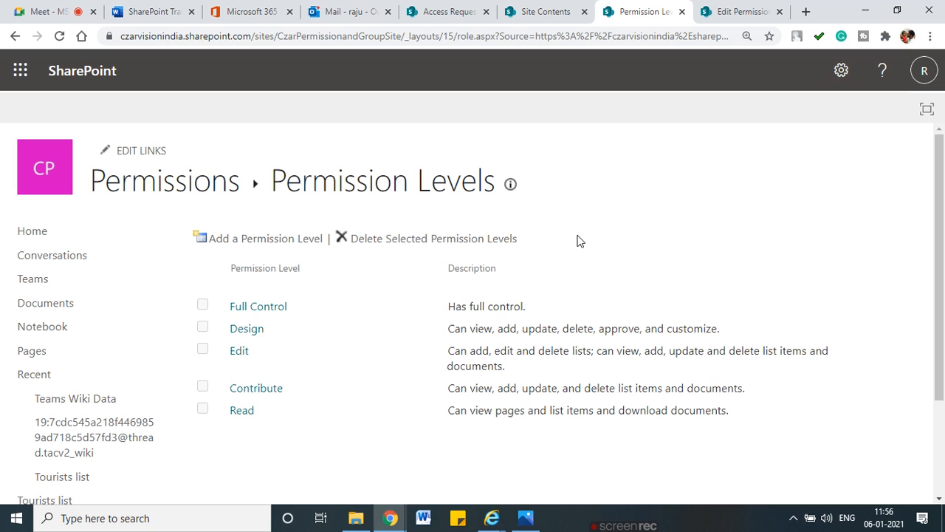
mouse_move(290, 290)
left_mouse_down()
mouse_move(222, 408)
mouse_move(324, 359)
mouse_move(284, 288)
left_mouse_up()
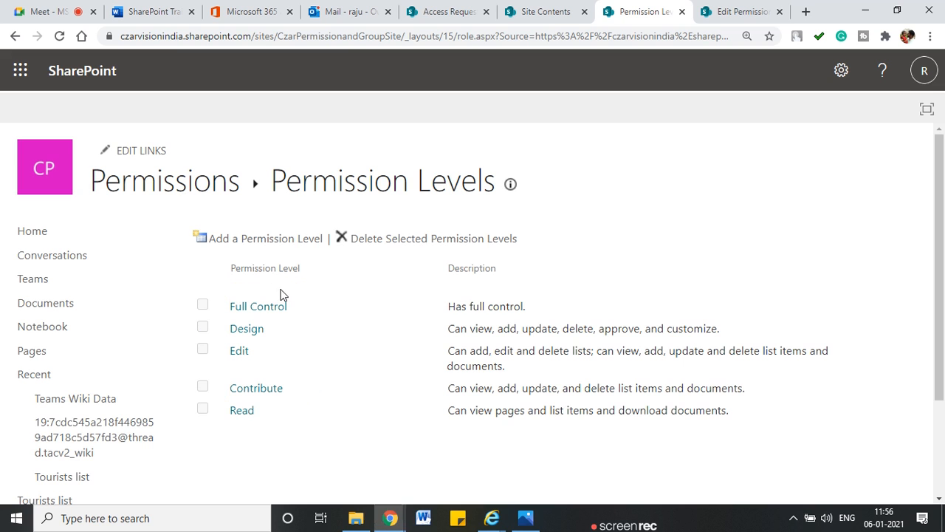
Step: Leave Edit Permissions unchanged and start a new permission level from the Permission Levels page
left_click(735, 11)
scroll(563, 297, "up", 3)
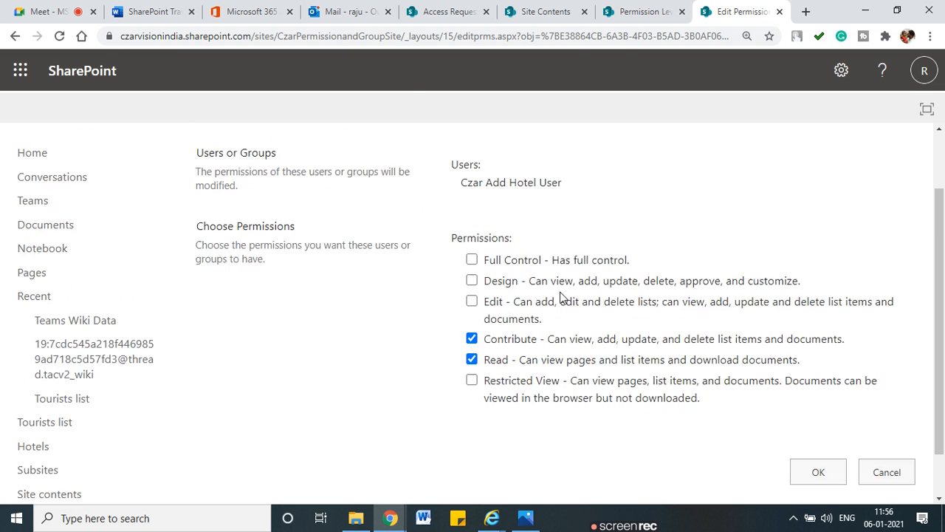
left_click(16, 38)
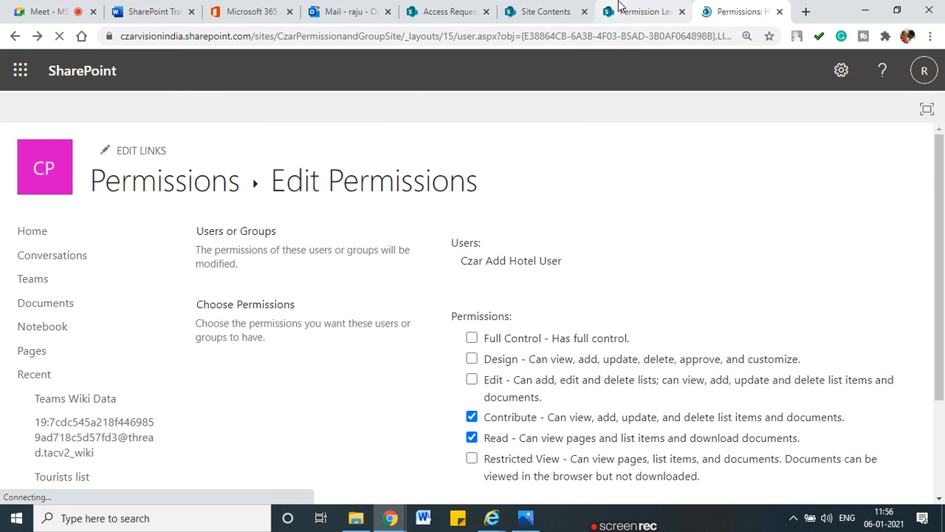
left_click(641, 11)
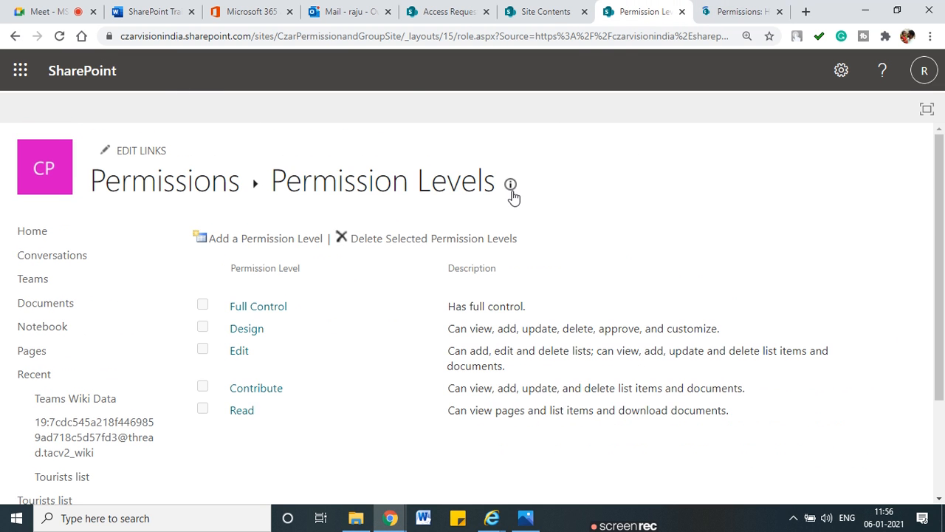
left_click(249, 244)
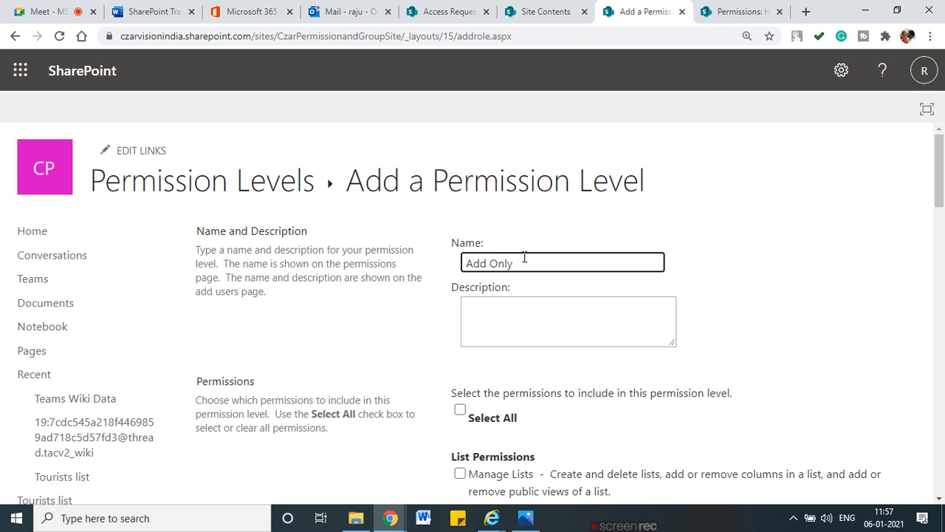
Step: Give the Add Only level the description 'This permission level created for the Hotel add user'
left_click(520, 306)
type("This permission c")
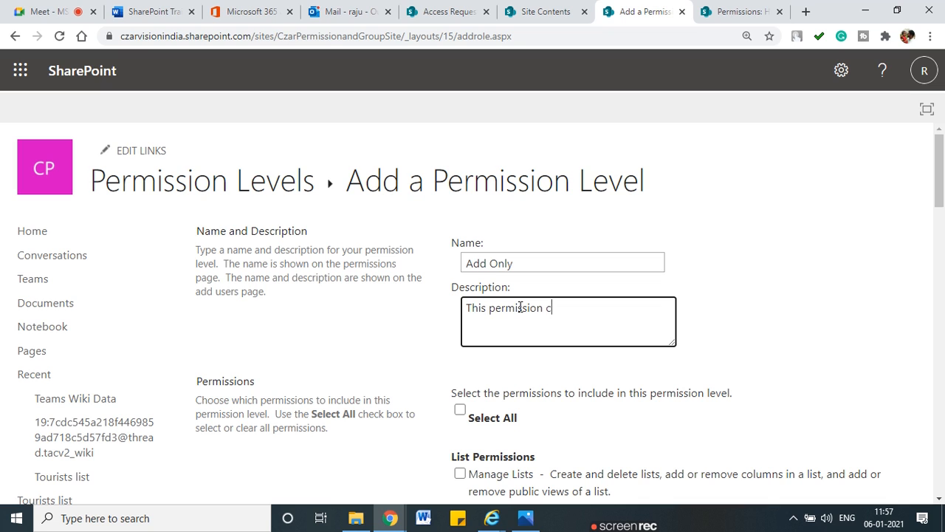
key("BackSpace")
type("level c")
type("reated for the Hotel add user")
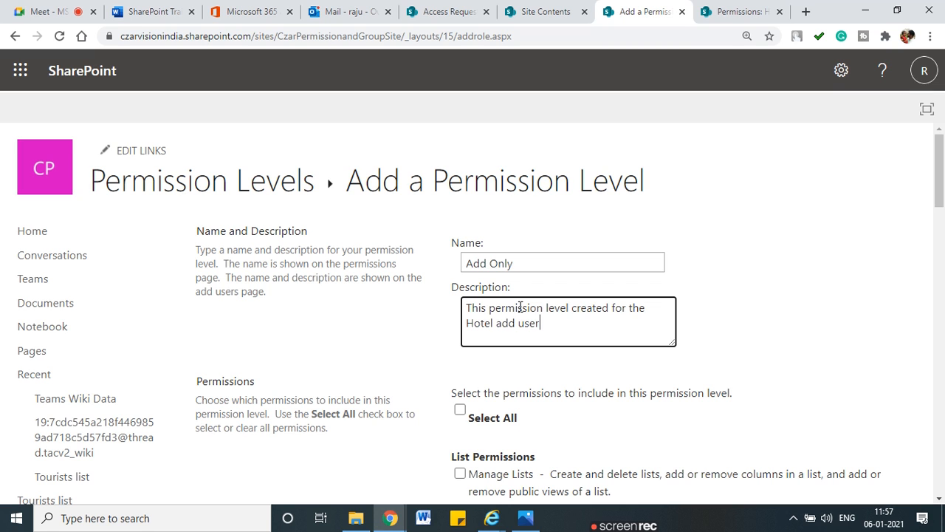
scroll(530, 308, "down", 3)
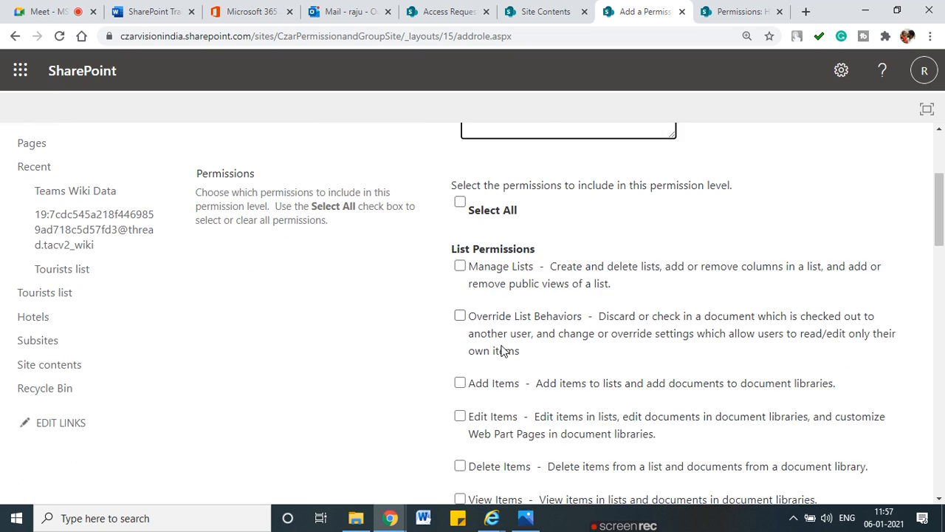
Step: Scroll through the permission checkboxes and highlight a few of the list permissions
scroll(559, 362, "down", 6)
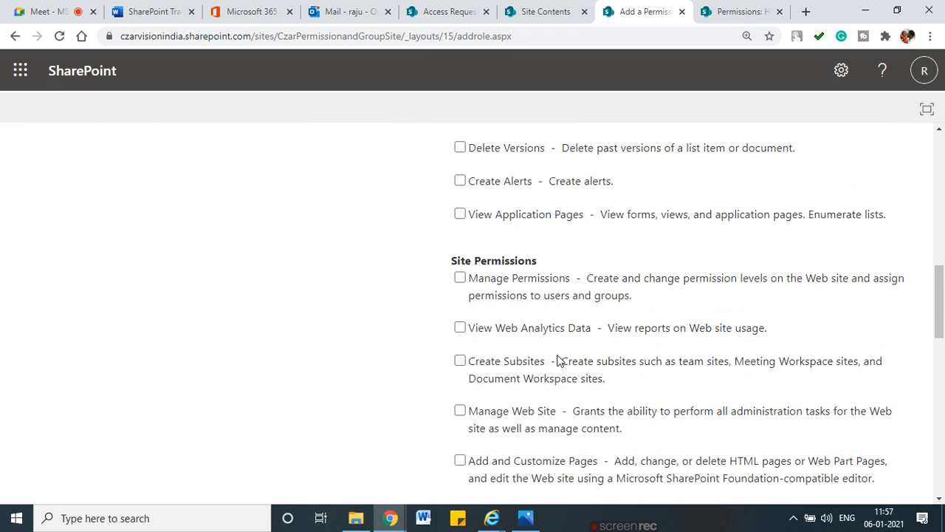
scroll(557, 361, "down", 9)
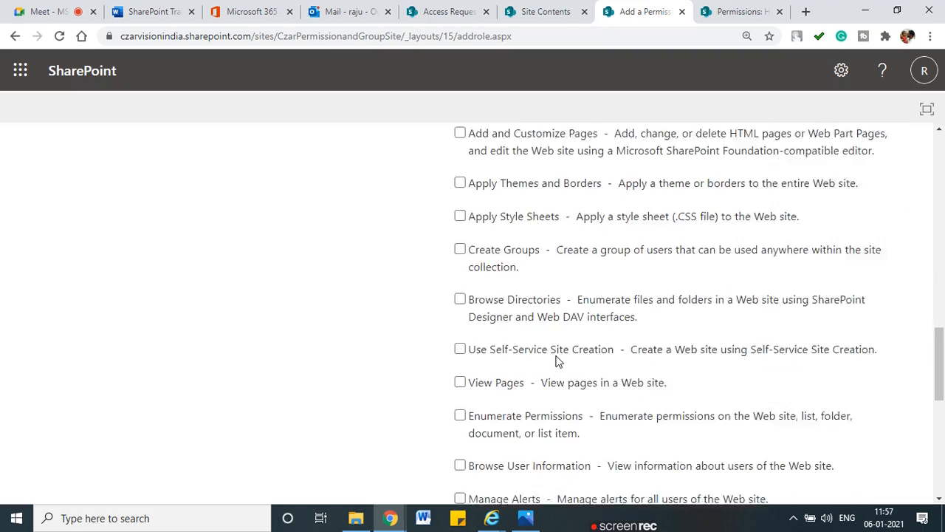
scroll(558, 361, "down", 2)
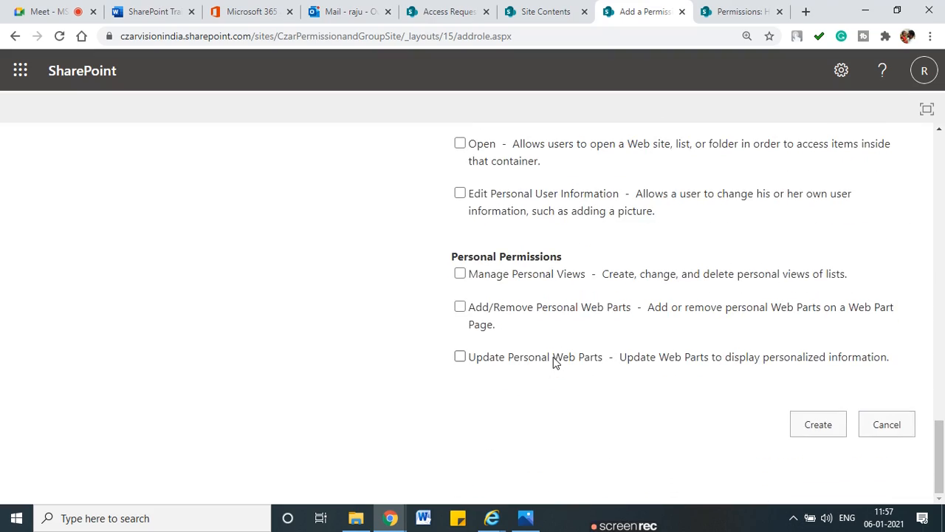
scroll(556, 361, "up", 10)
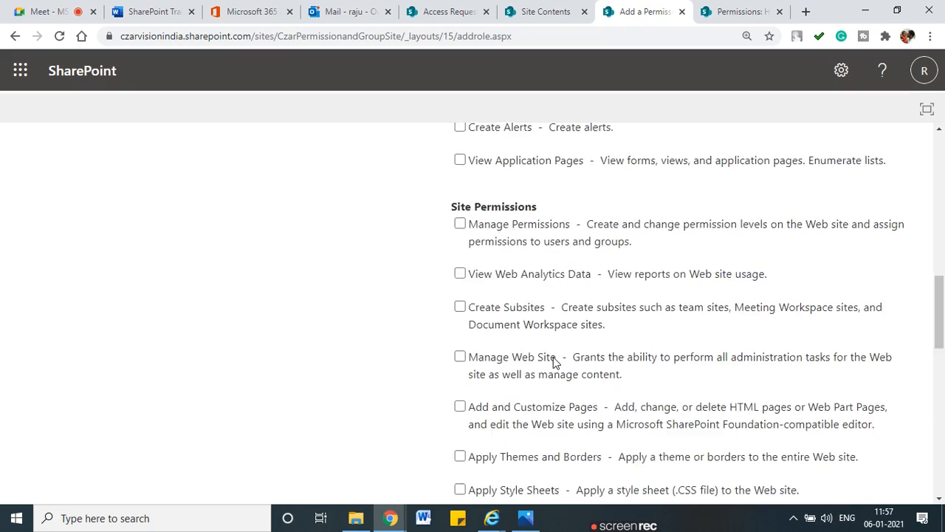
scroll(553, 357, "down", 7)
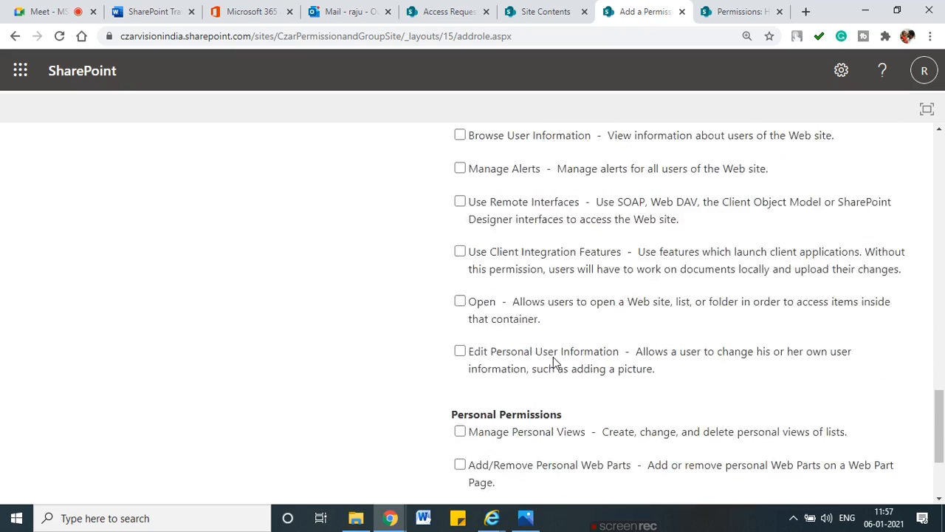
scroll(554, 356, "up", 15)
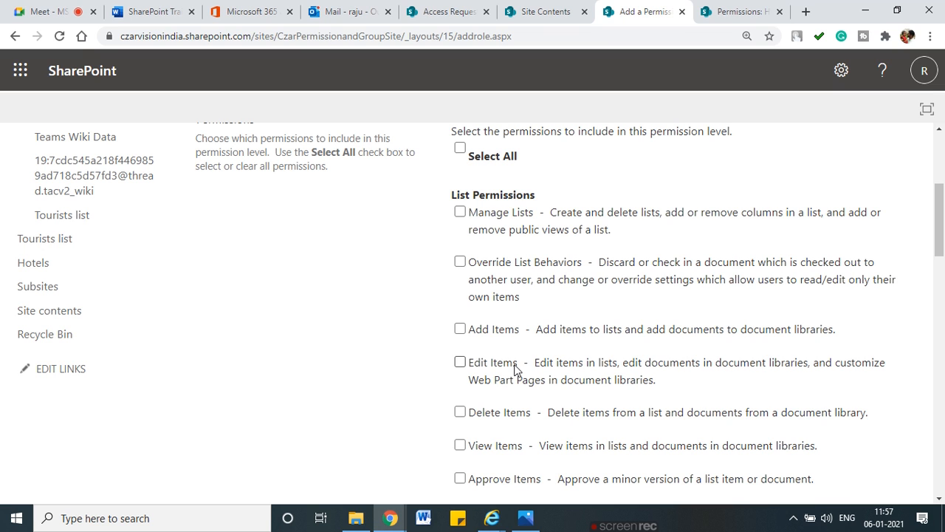
scroll(517, 370, "down", 1)
left_click_drag(461, 271, 535, 265)
left_click_drag(440, 251, 470, 273)
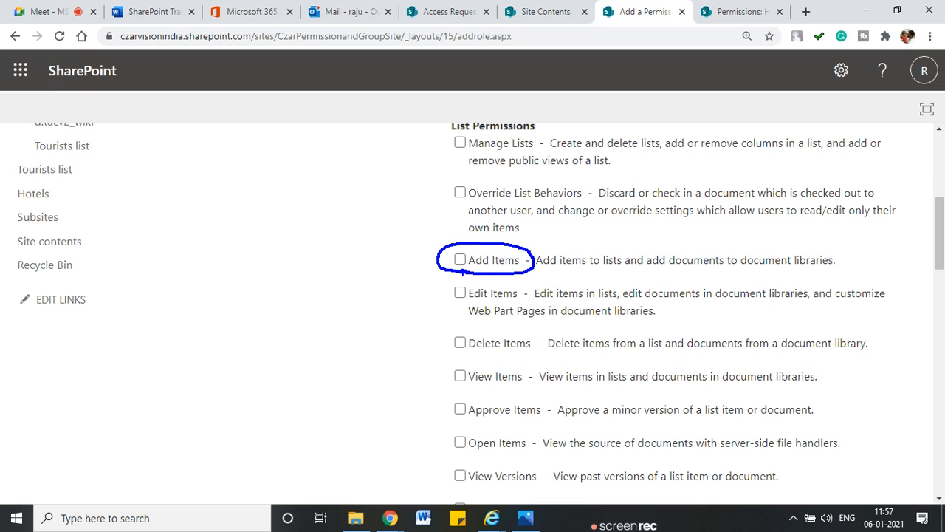
left_click_drag(539, 275, 842, 272)
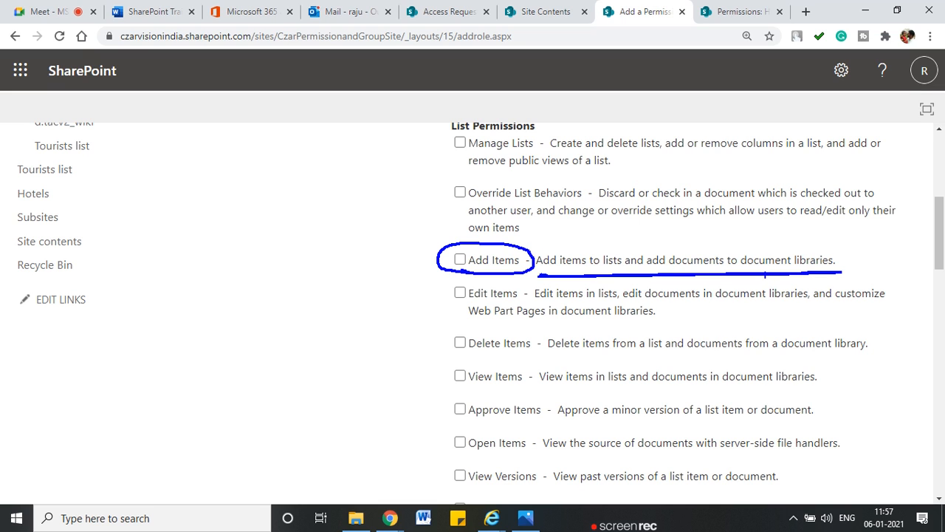
key("Escape")
Step: Tick Add Items under List Permissions, which also selects View Items and Open
scroll(464, 277, "up", 4)
scroll(461, 280, "down", 4)
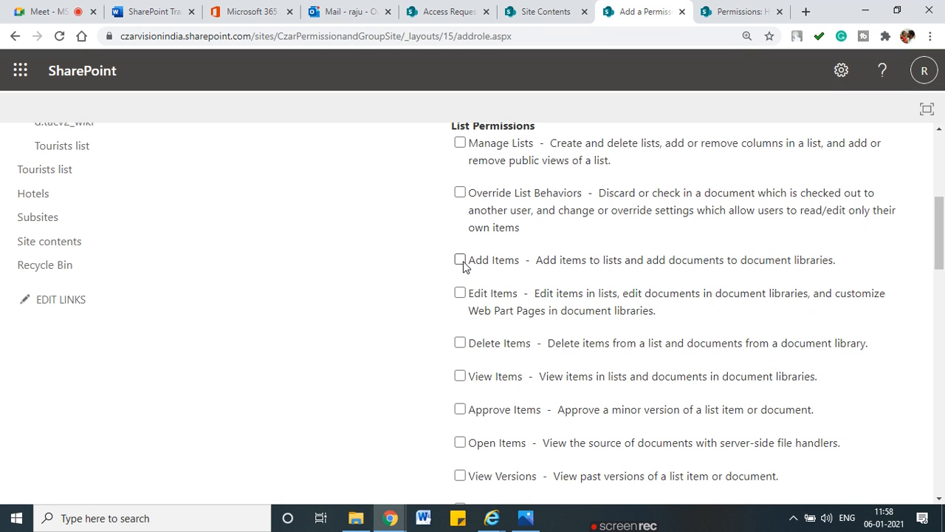
scroll(461, 274, "down", 6)
scroll(483, 312, "down", 10)
scroll(483, 316, "up", 8)
scroll(480, 318, "up", 8)
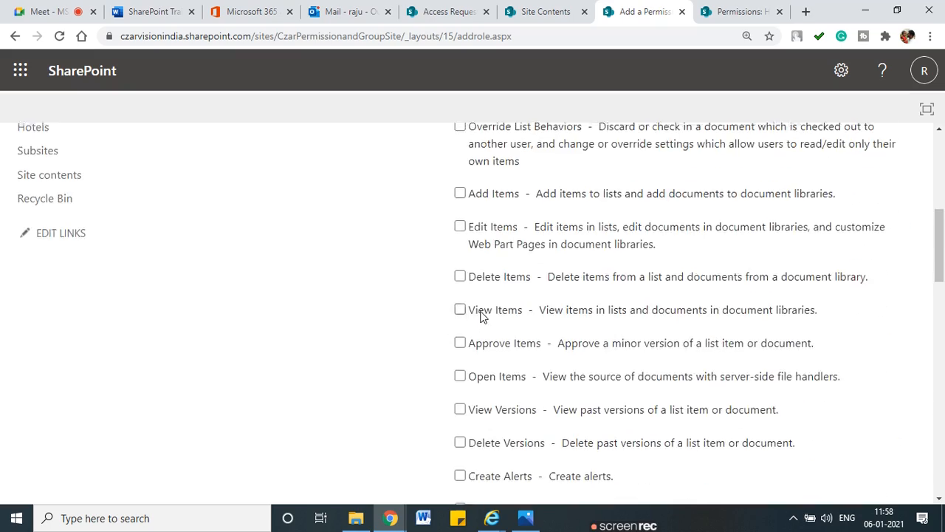
left_click(460, 330)
scroll(463, 337, "down", 2)
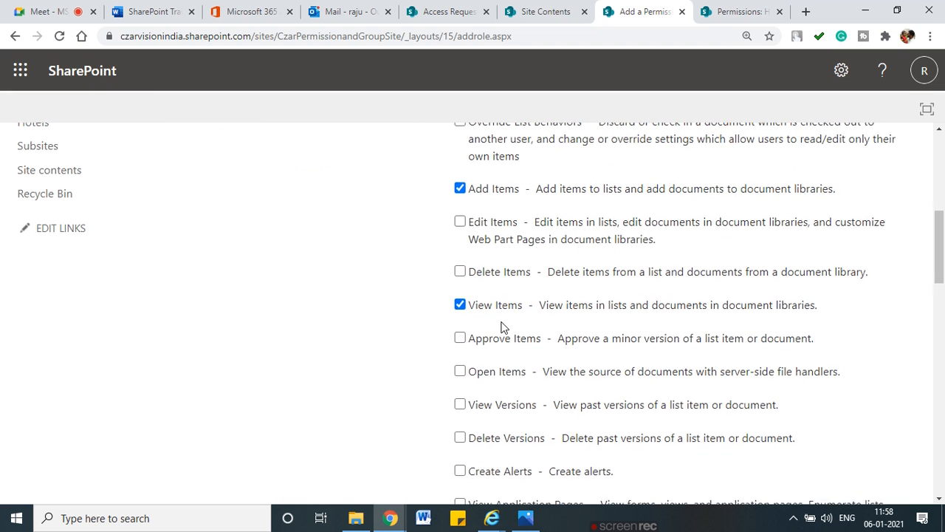
scroll(502, 327, "down", 9)
scroll(502, 327, "down", 4)
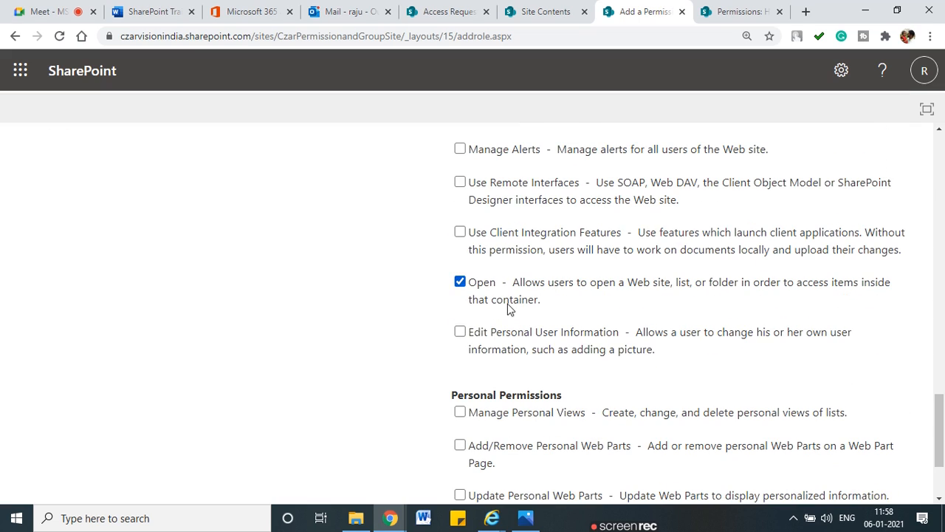
scroll(472, 338, "down", 2)
scroll(474, 338, "up", 2)
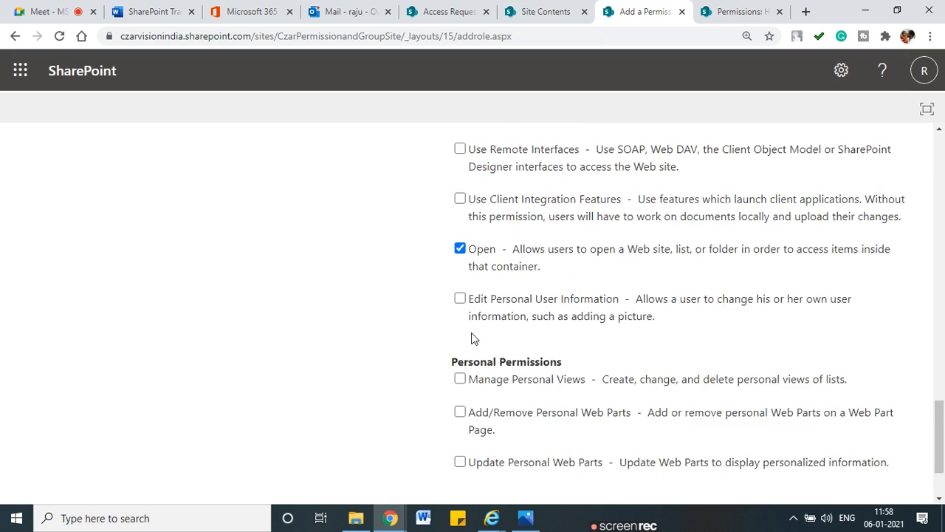
scroll(474, 337, "up", 15)
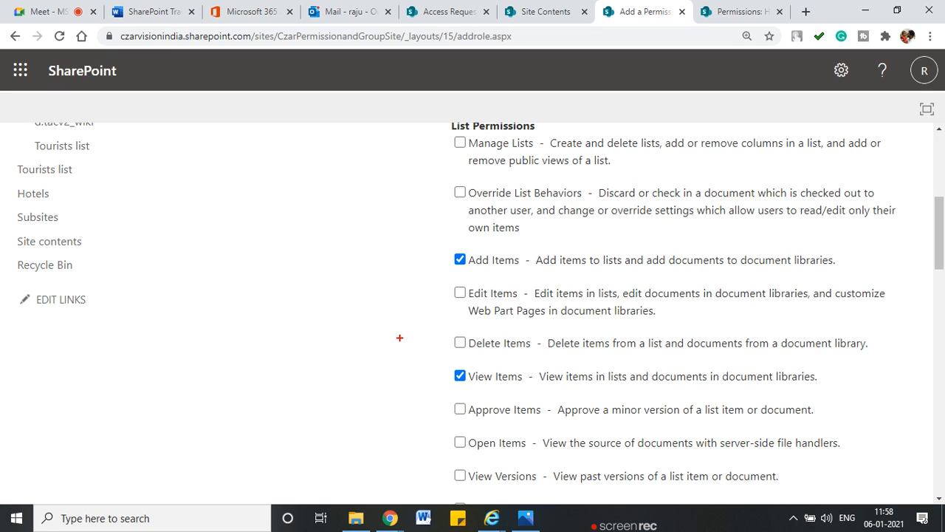
mouse_move(394, 262)
left_mouse_down()
mouse_move(441, 262)
mouse_move(389, 322)
mouse_move(435, 366)
left_mouse_up()
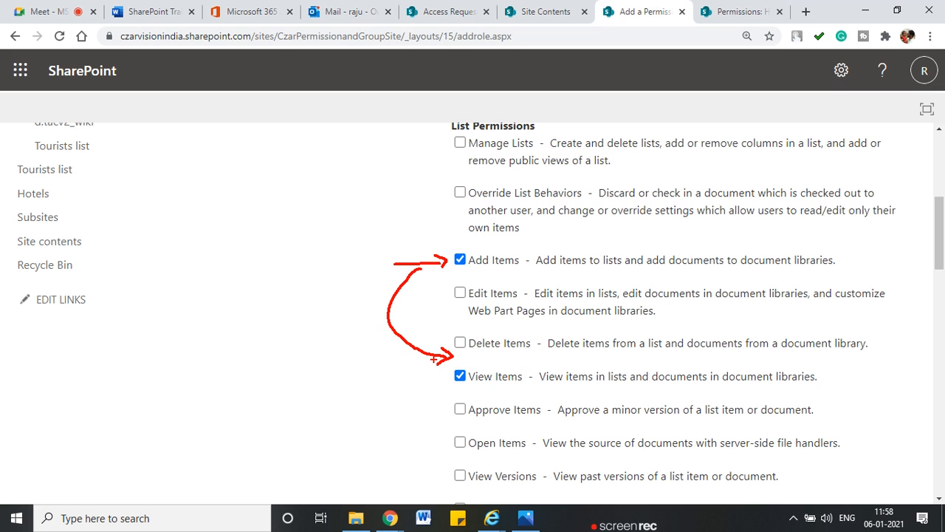
key("Escape")
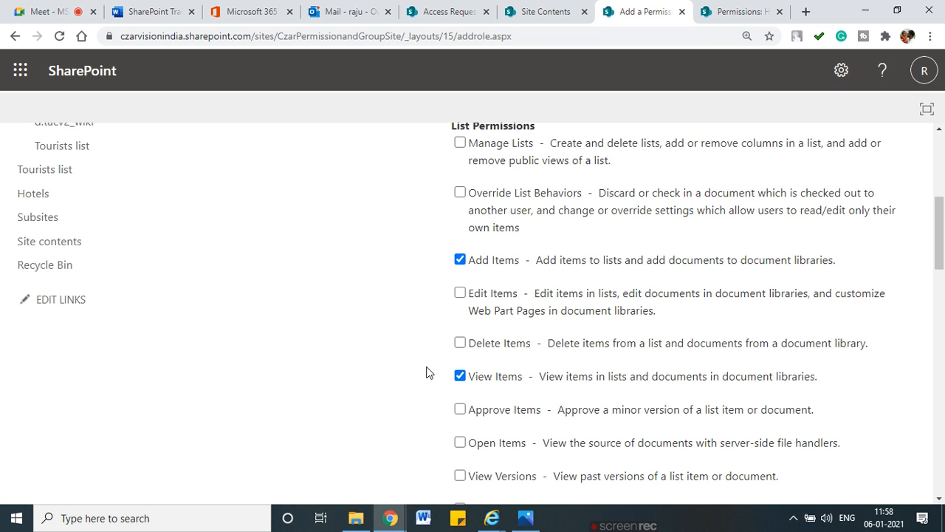
left_click(492, 518)
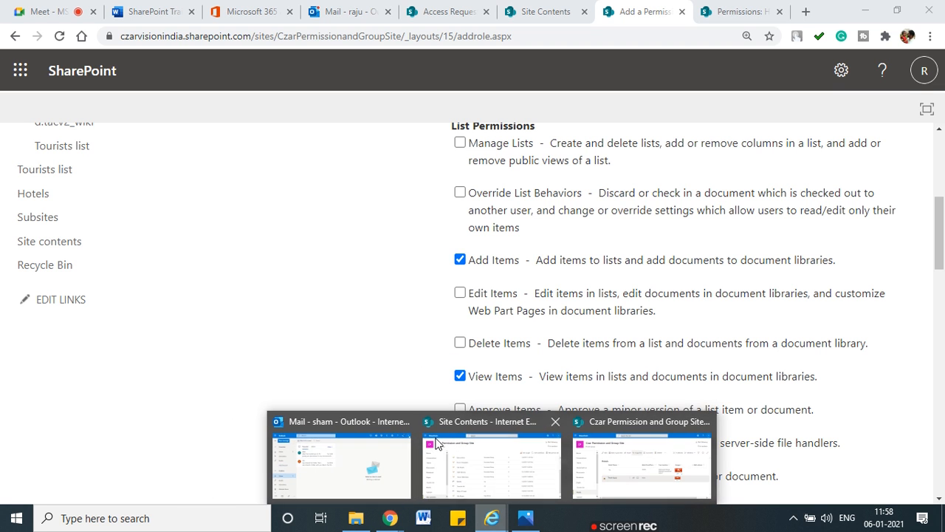
left_click(536, 468)
scroll(350, 384, "up", 1)
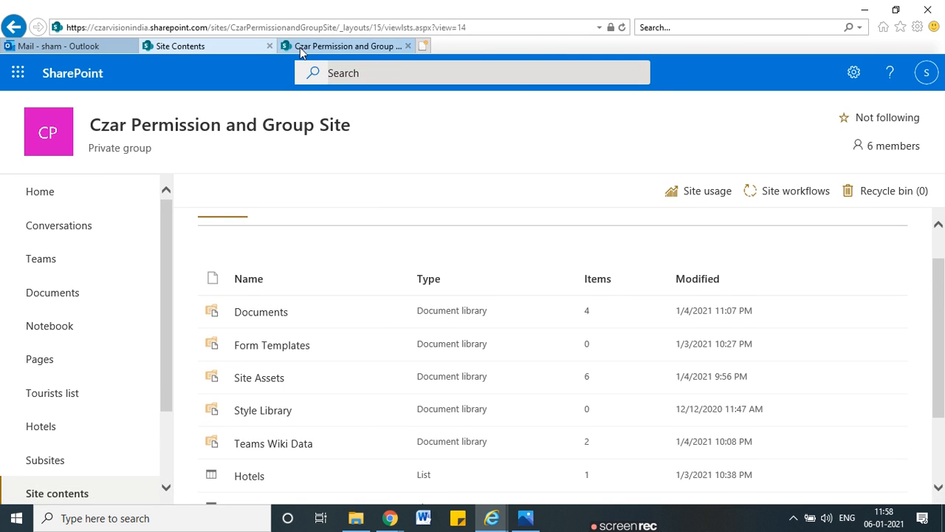
left_click(300, 47)
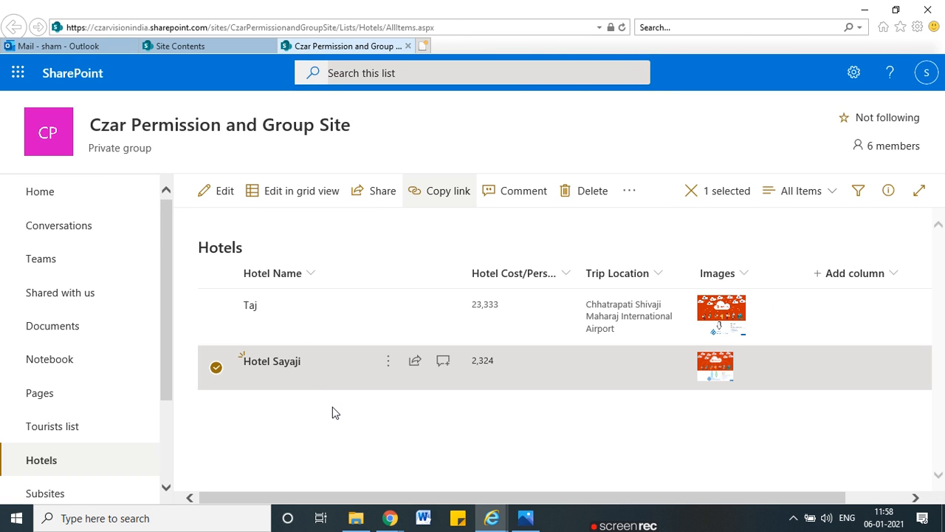
key("ctrl+2")
mouse_move(321, 410)
left_mouse_down()
mouse_move(469, 222)
mouse_move(389, 414)
left_mouse_up()
left_click_drag(386, 32, 443, 32)
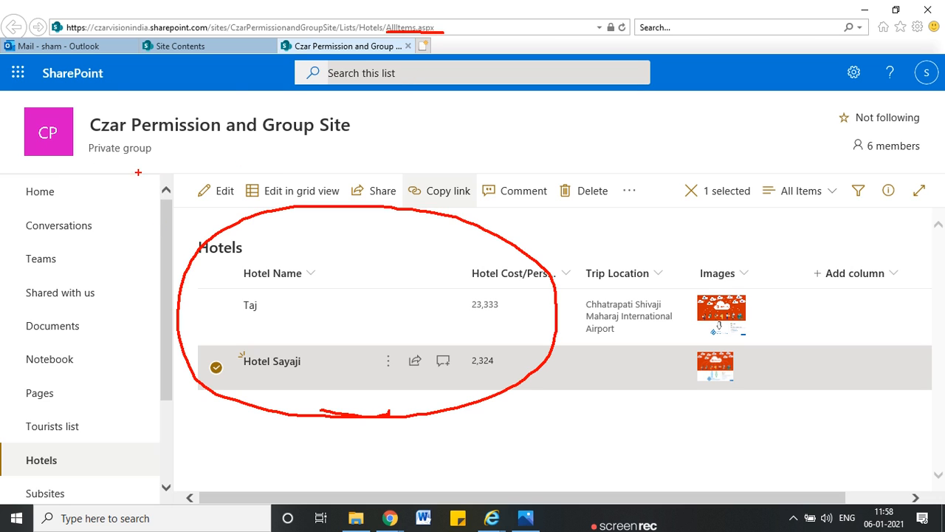
mouse_move(284, 109)
left_mouse_down()
mouse_move(100, 141)
mouse_move(280, 109)
left_mouse_up()
mouse_move(423, 155)
left_mouse_down()
mouse_move(282, 168)
mouse_move(295, 185)
left_mouse_up()
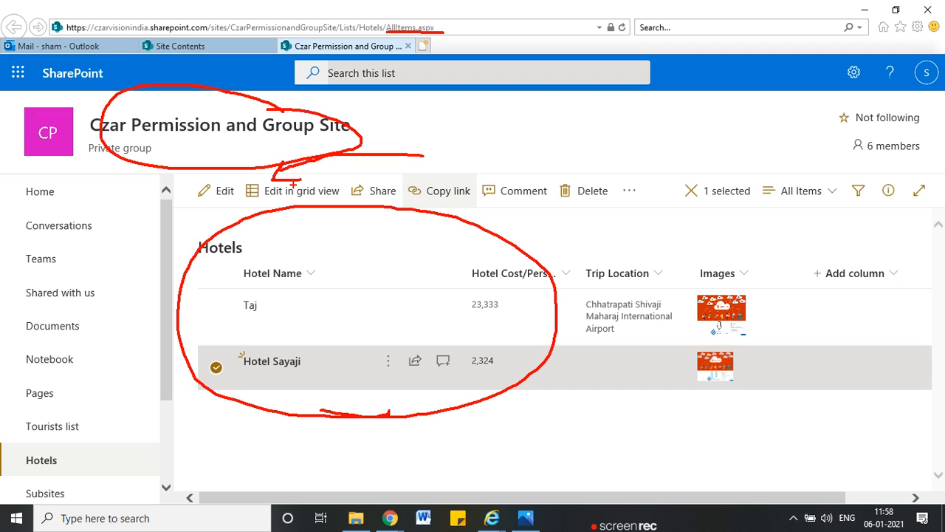
key("Escape")
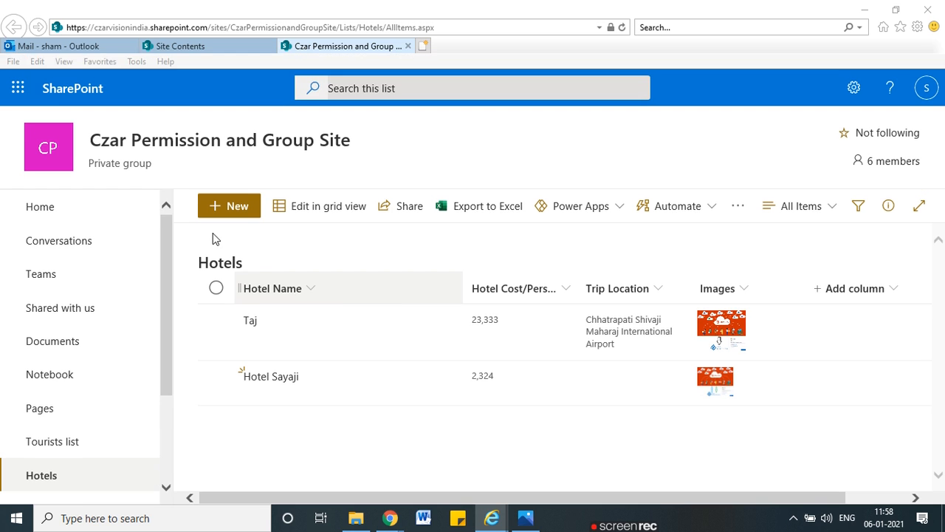
key("alt+Tab")
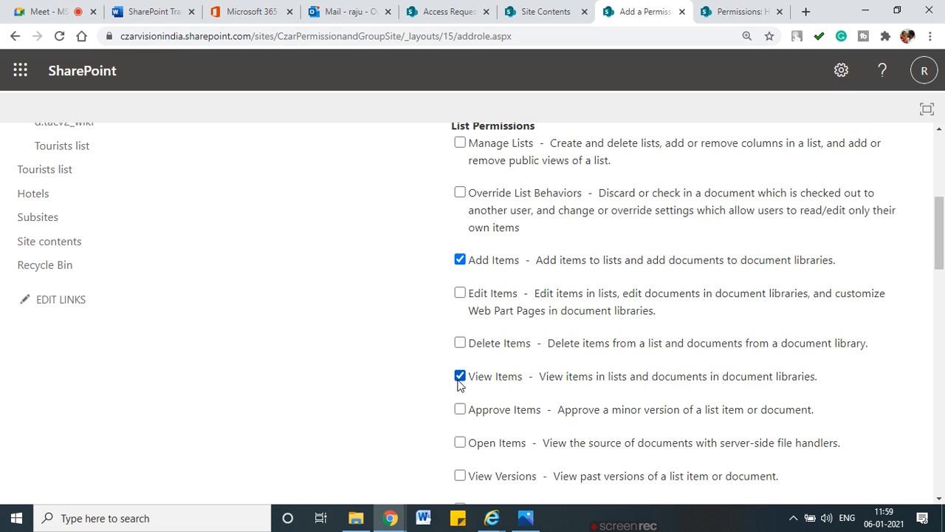
scroll(584, 391, "down", 12)
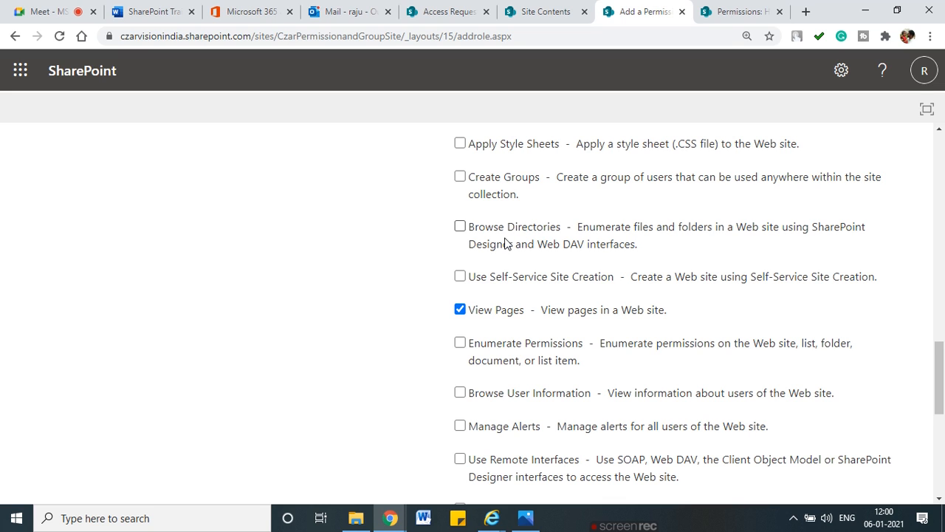
Step: Review the Add Only form and cancel it without creating the level
scroll(473, 267, "down", 1)
scroll(473, 267, "down", 5)
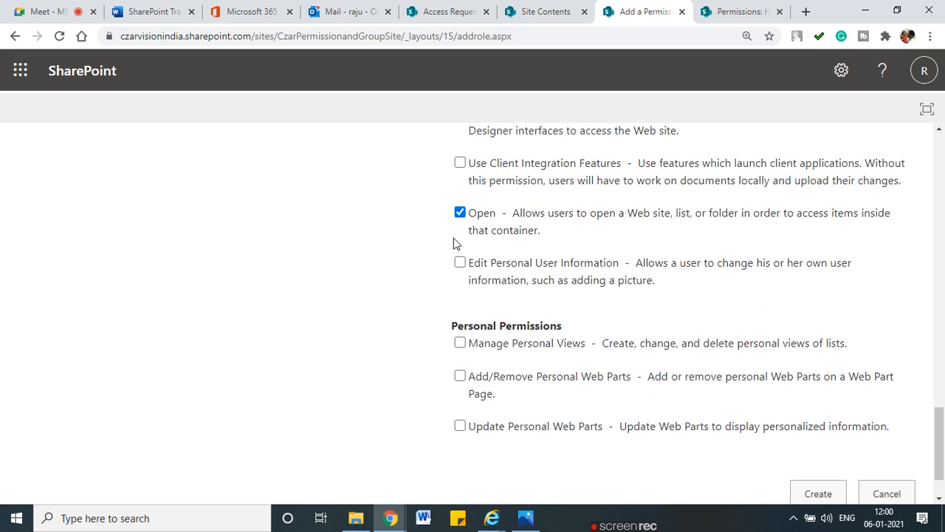
scroll(503, 340, "up", 3)
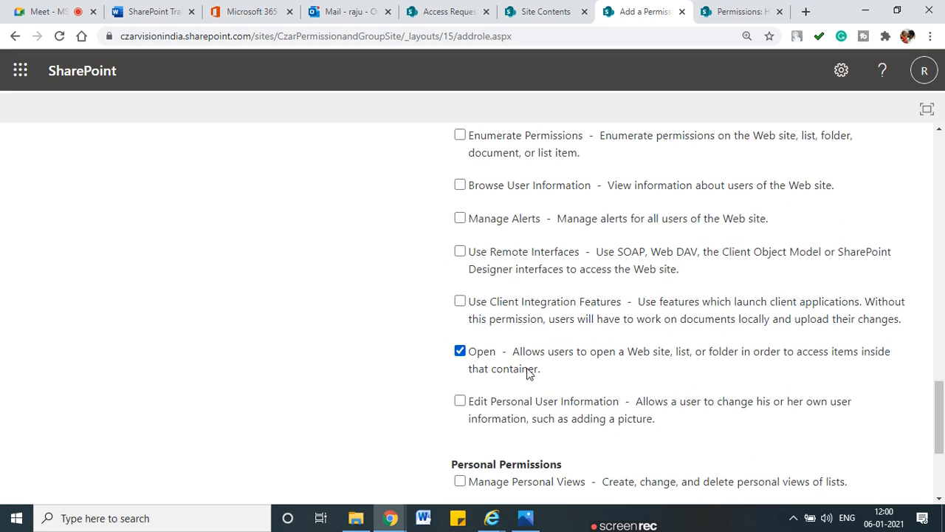
scroll(527, 372, "down", 3)
scroll(527, 372, "up", 10)
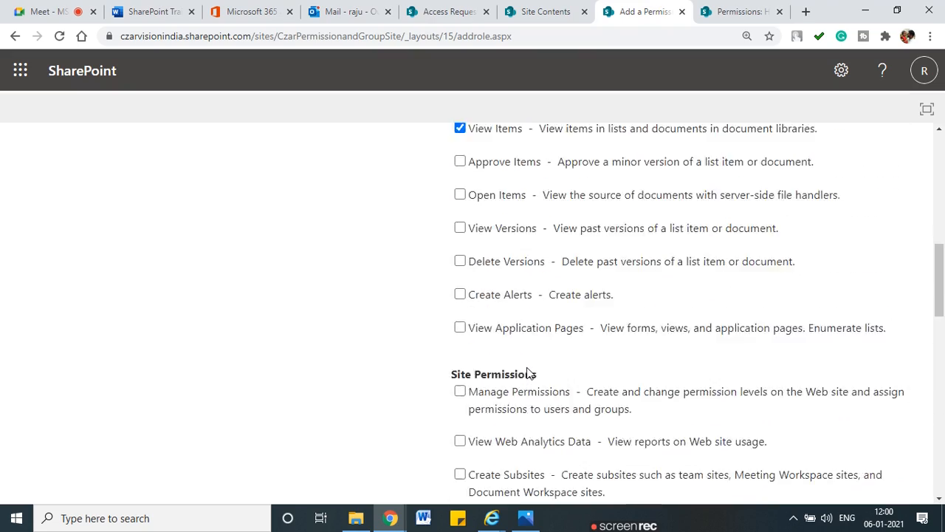
scroll(527, 371, "up", 3)
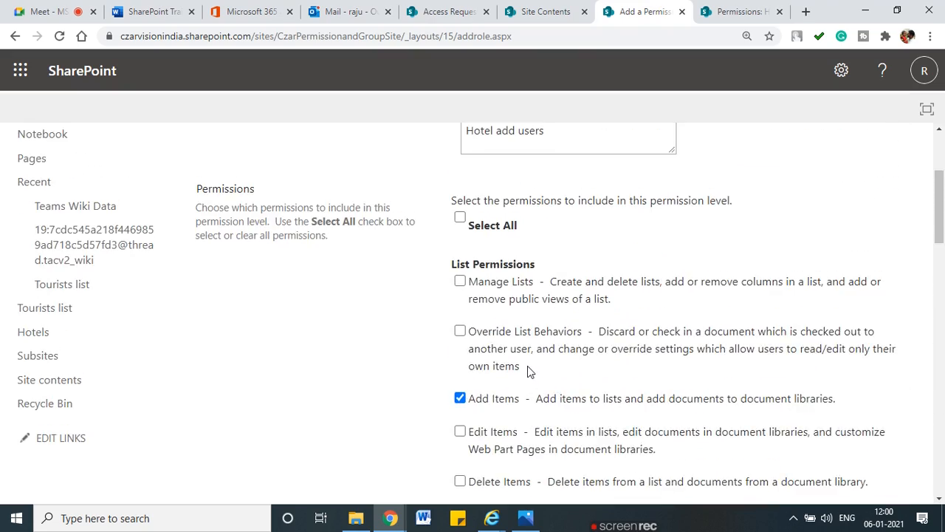
scroll(527, 371, "down", 12)
scroll(529, 370, "down", 10)
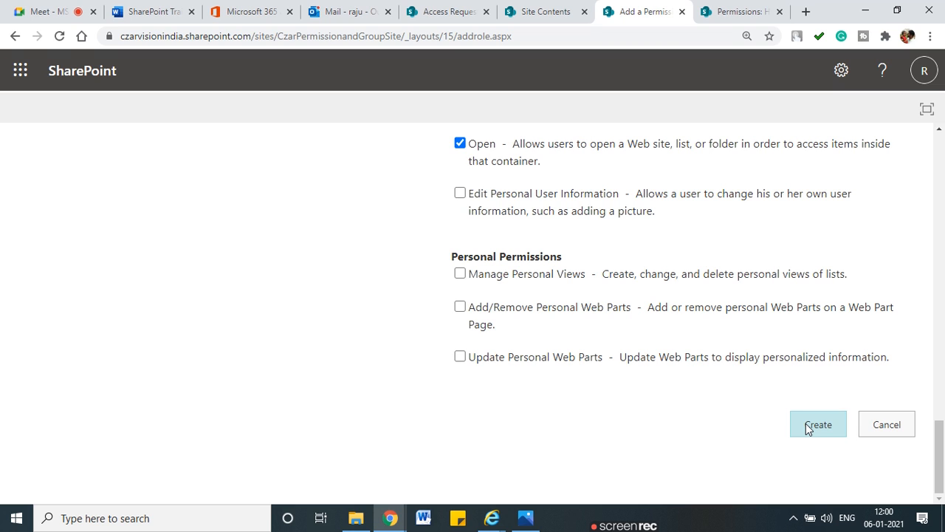
left_click(893, 432)
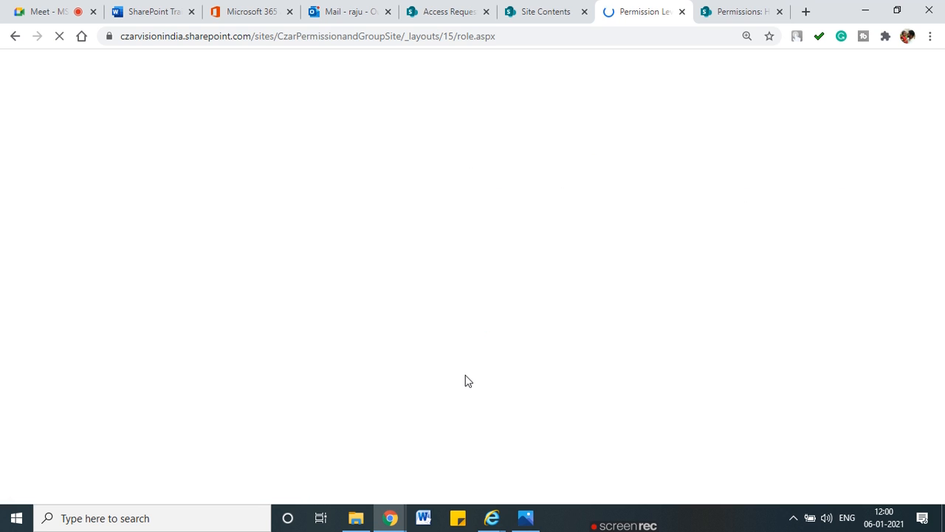
scroll(454, 382, "down", 1)
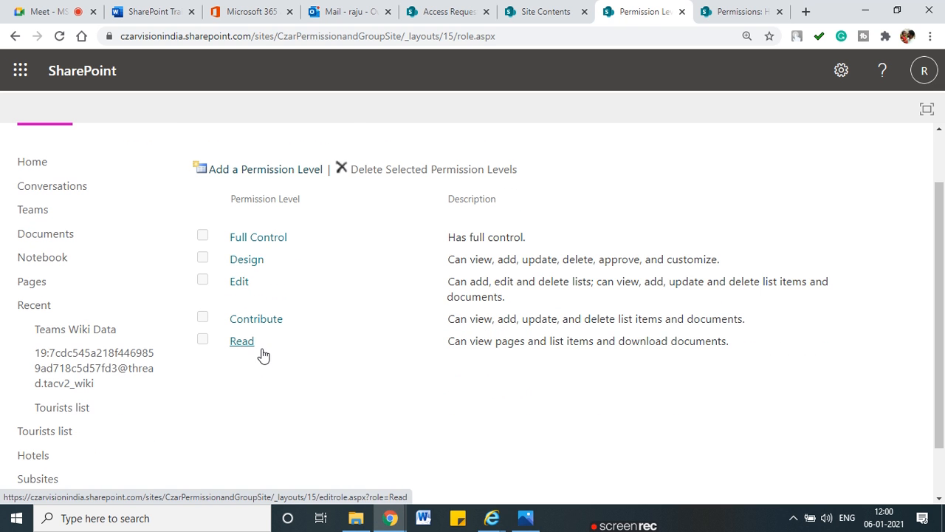
Step: Highlight the five permission levels, then open the Read level for editing
mouse_move(431, 360)
left_mouse_down()
mouse_move(698, 363)
mouse_move(757, 342)
mouse_move(288, 331)
mouse_move(362, 358)
mouse_move(691, 358)
left_mouse_up()
left_click(678, 411)
key("Escape")
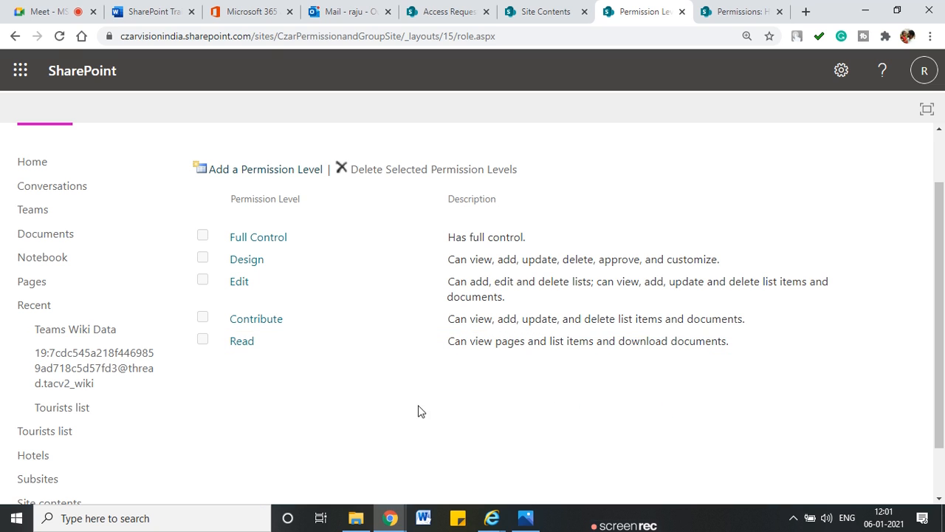
left_click(233, 344)
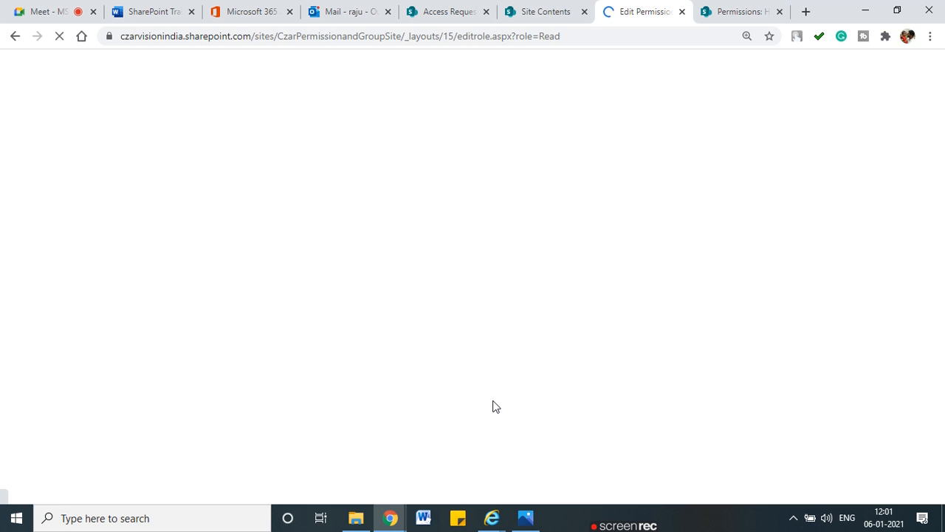
Step: Scroll through the Read level's permissions, highlighting its ticked entries
scroll(548, 395, "down", 5)
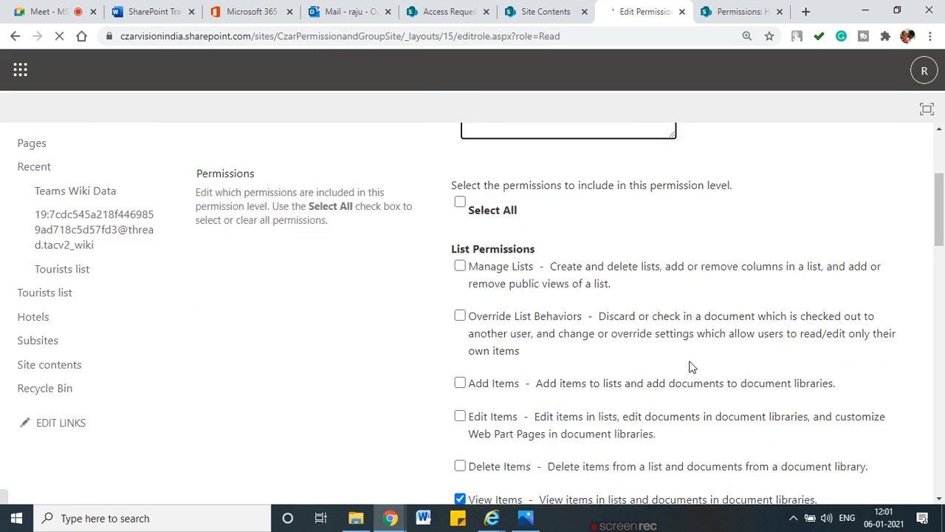
scroll(480, 332, "down", 2)
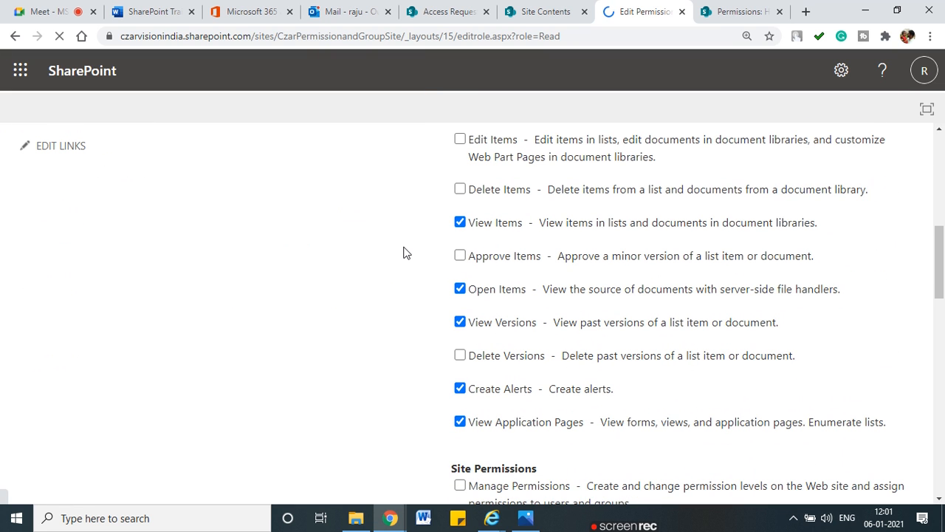
left_click_drag(402, 233, 451, 228)
left_click_drag(412, 293, 457, 283)
left_click_drag(411, 335, 464, 321)
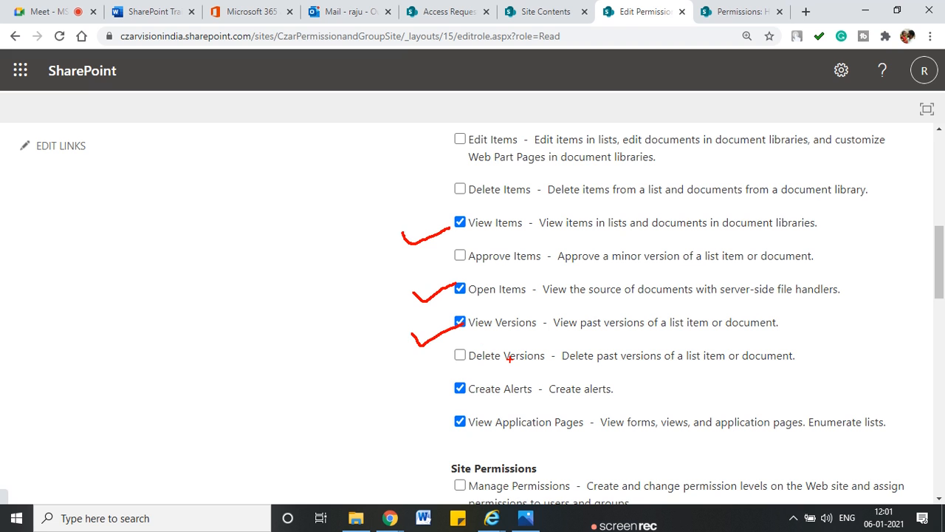
scroll(509, 363, "down", 2)
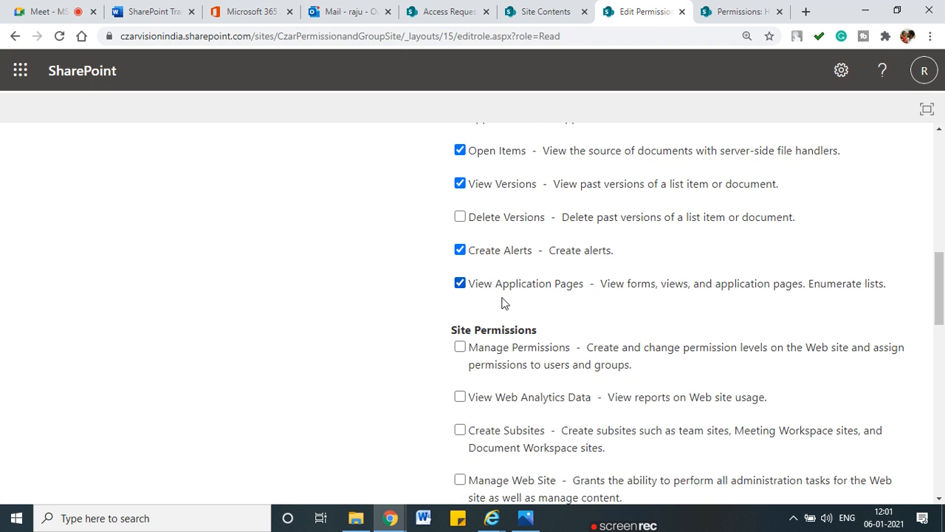
scroll(503, 302, "down", 7)
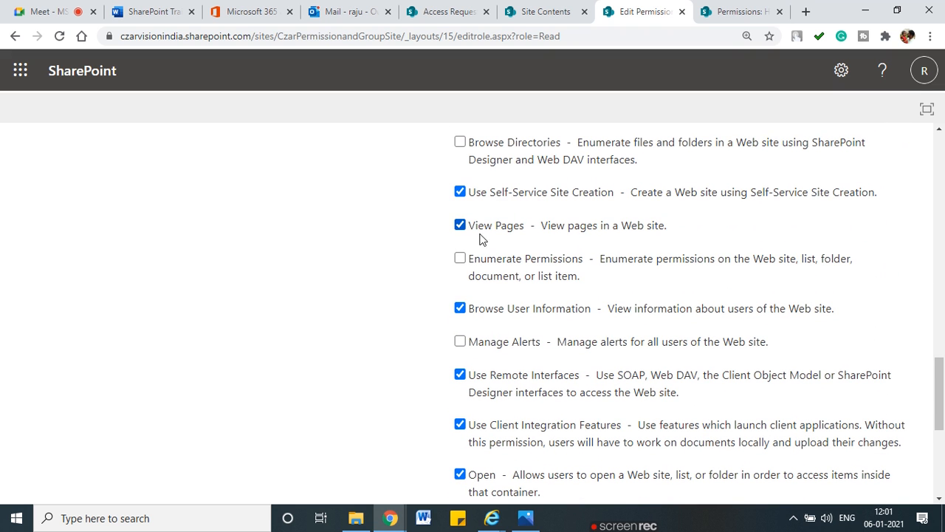
scroll(516, 339, "down", 3)
scroll(517, 344, "down", 3)
scroll(514, 343, "up", 2)
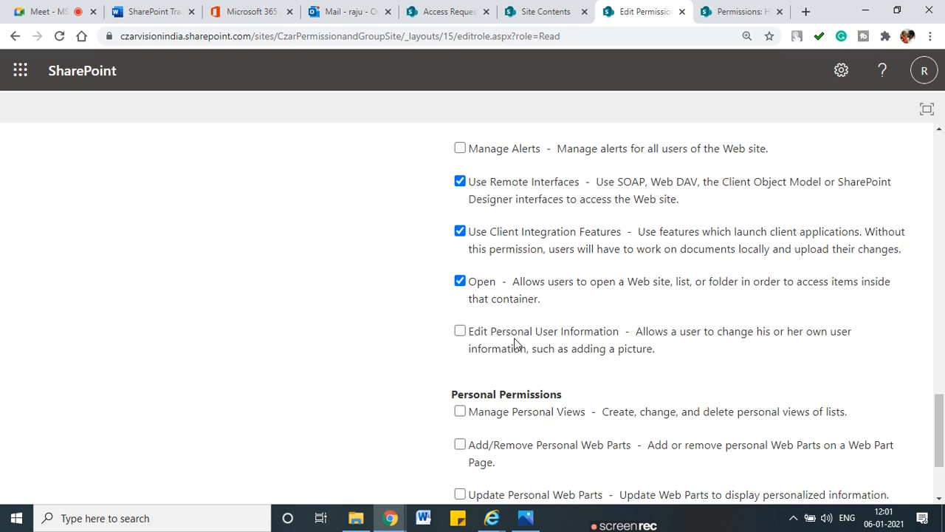
scroll(515, 344, "up", 1)
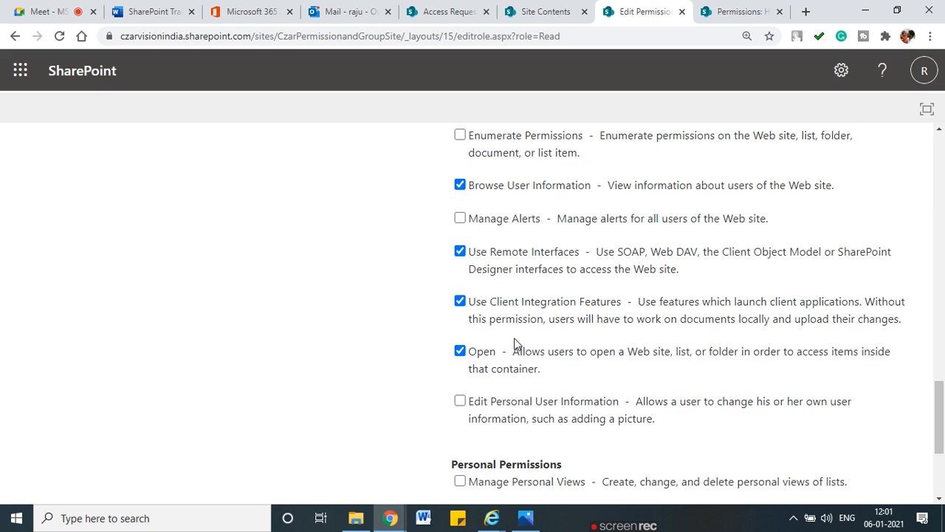
scroll(516, 344, "up", 2)
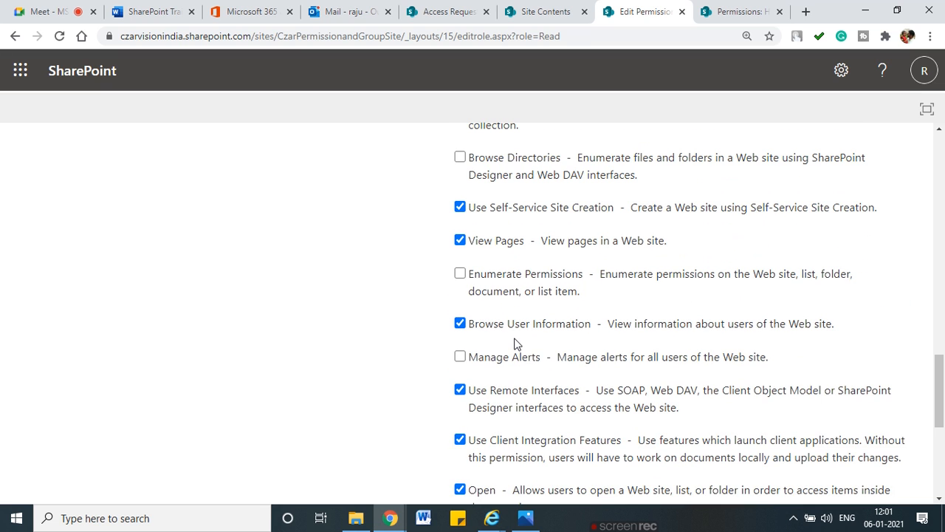
scroll(515, 344, "up", 7)
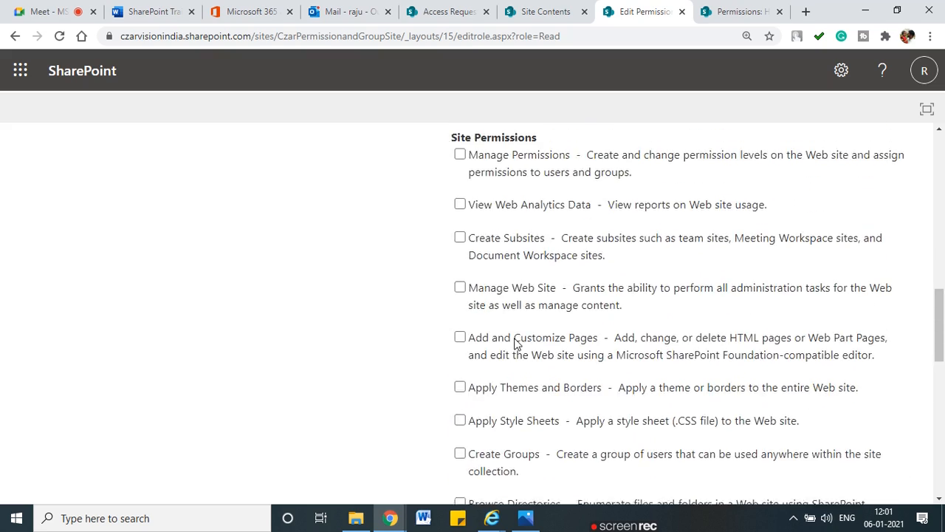
scroll(515, 344, "up", 5)
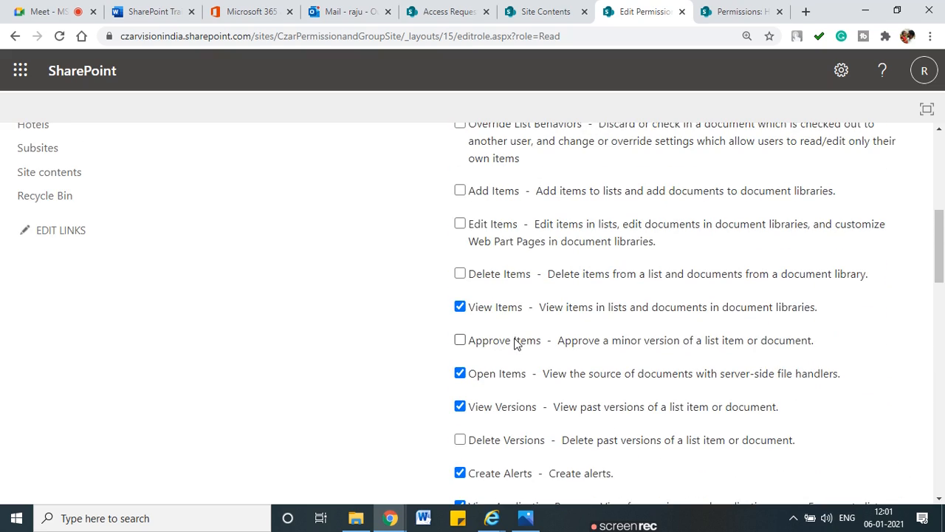
scroll(516, 345, "up", 2)
scroll(515, 344, "down", 3)
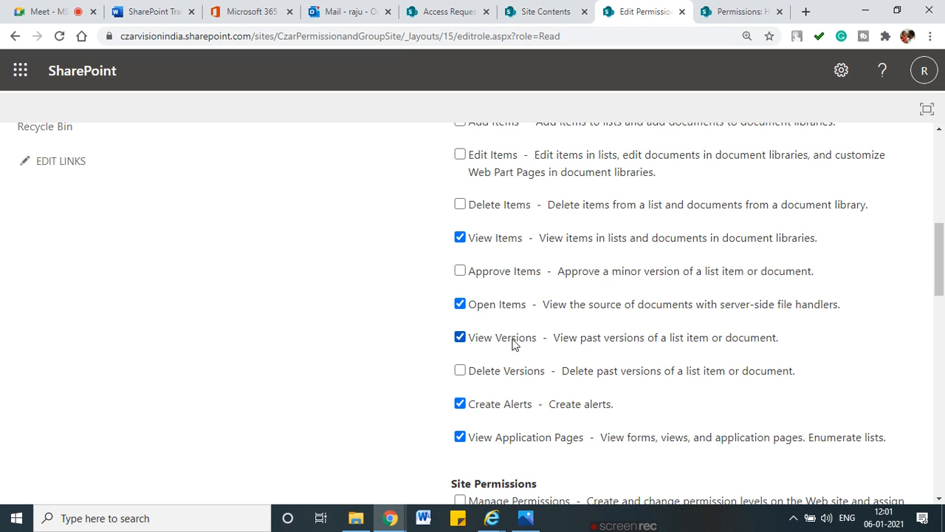
scroll(515, 343, "up", 2)
Step: Tick Add Items on the Read level and start copying it as a new level
left_click(461, 262)
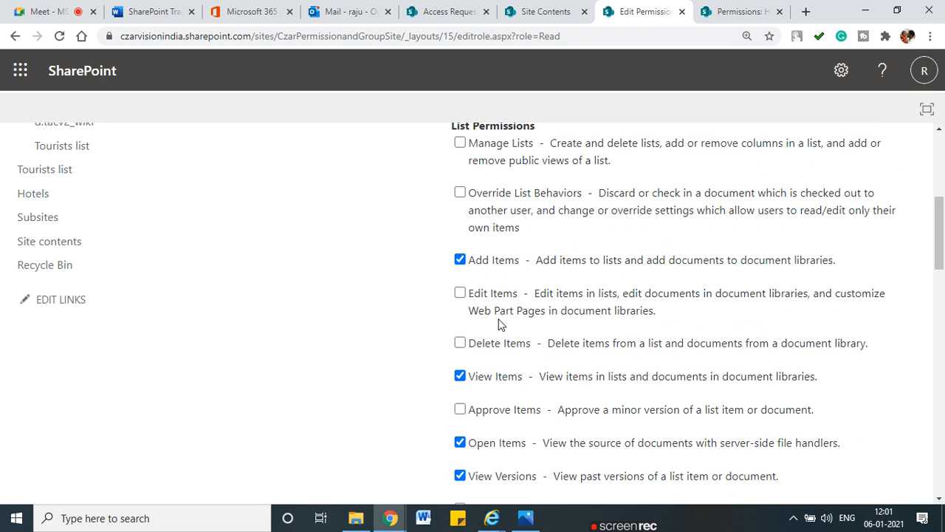
scroll(498, 323, "down", 7)
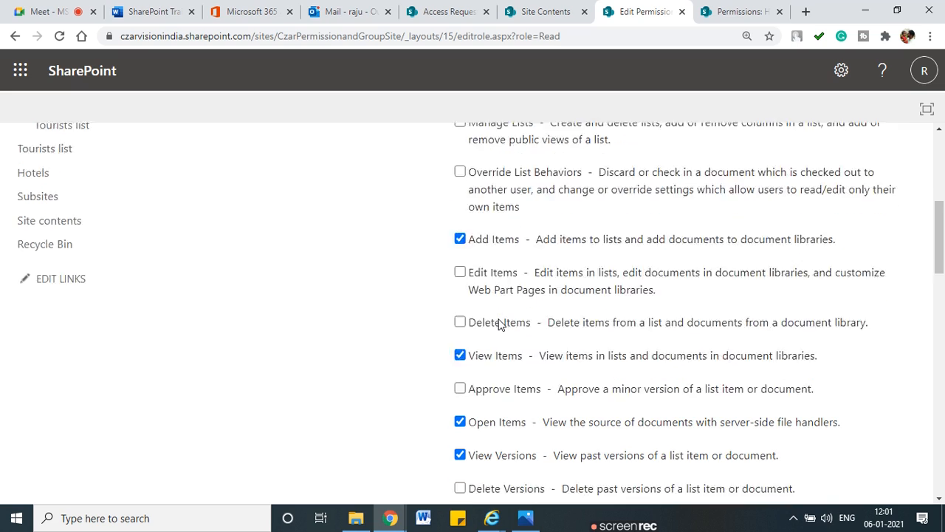
scroll(887, 433, "down", 10)
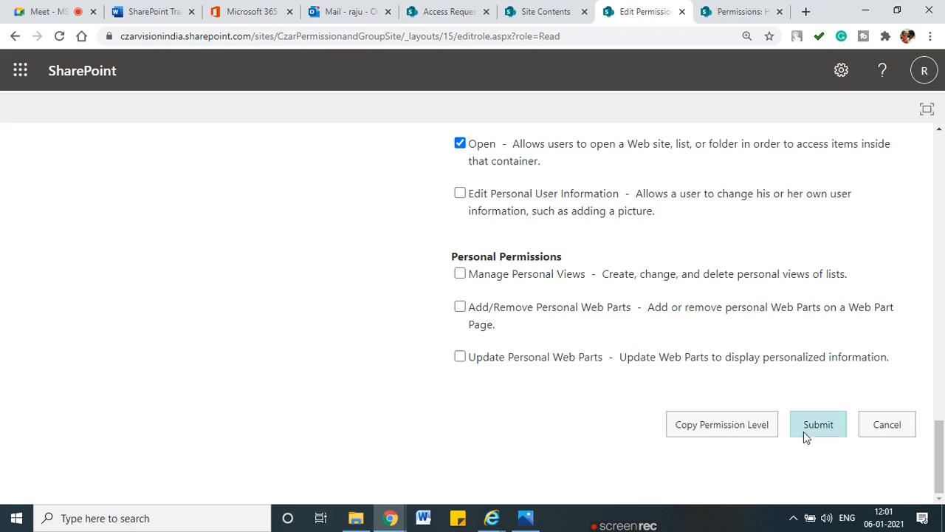
scroll(572, 420, "up", 10)
scroll(572, 420, "up", 10)
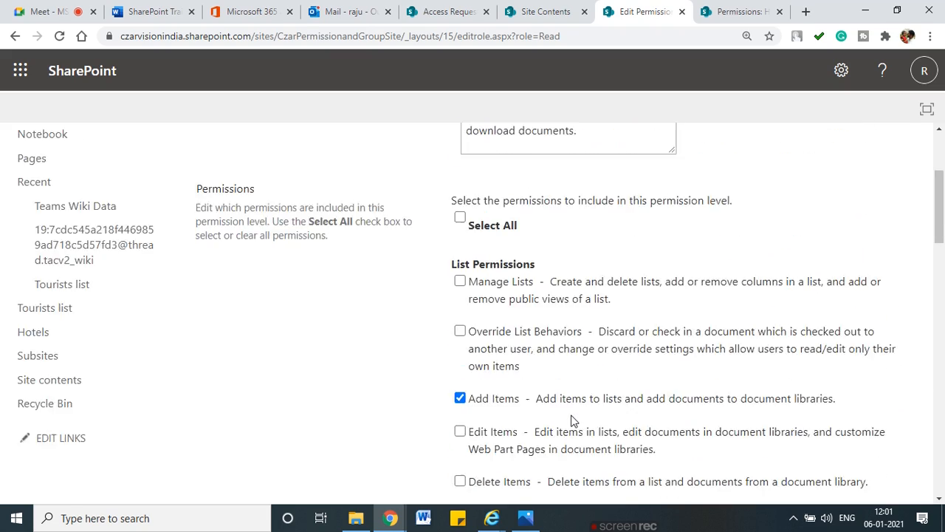
scroll(837, 402, "down", 5)
scroll(836, 399, "down", 10)
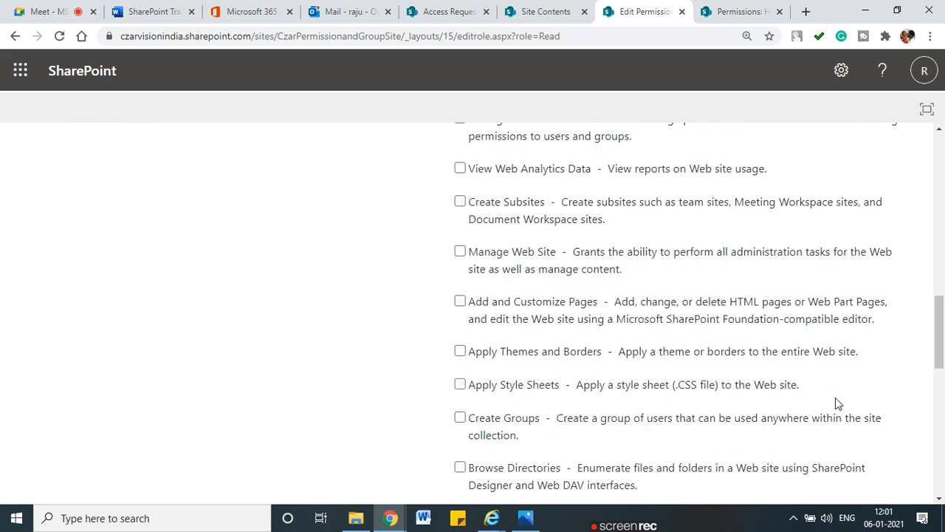
left_click(743, 428)
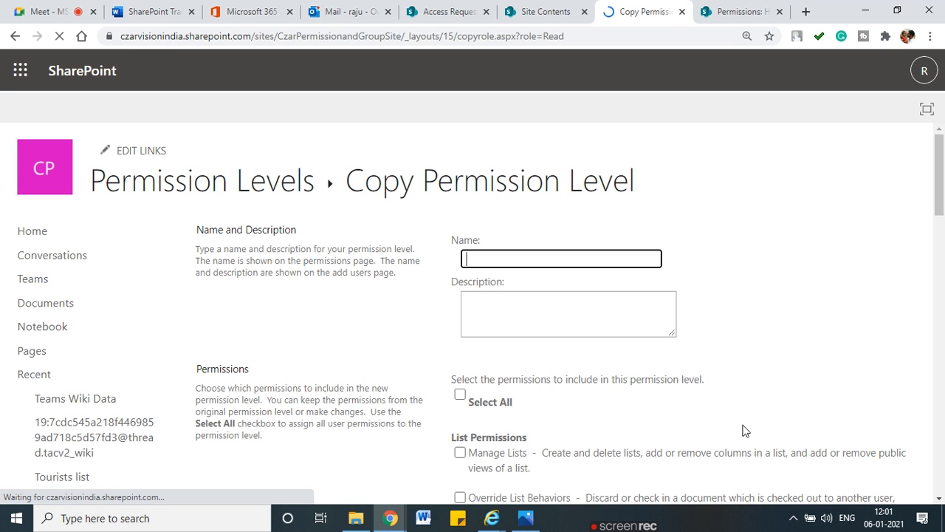
Step: Name the copied level 'Czar Add Hotel' and tick Add Items
type("C")
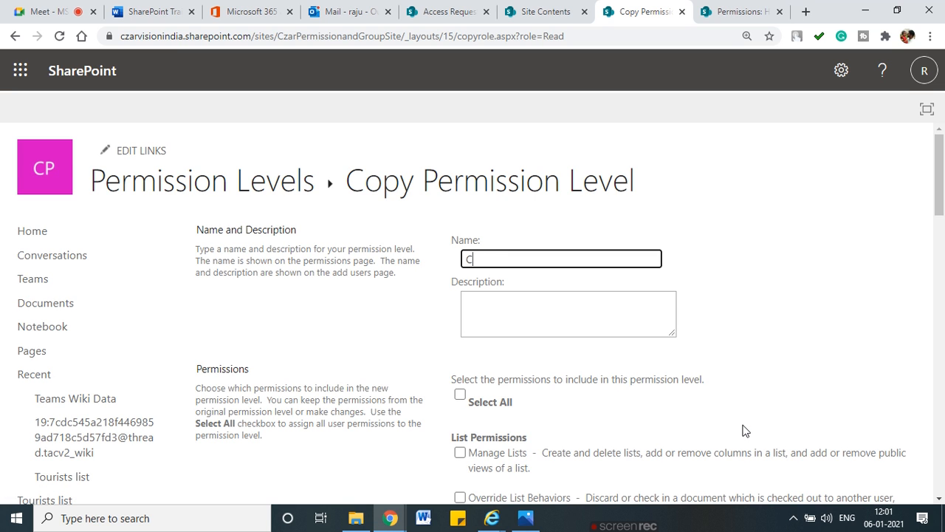
type("zar Add Hotel")
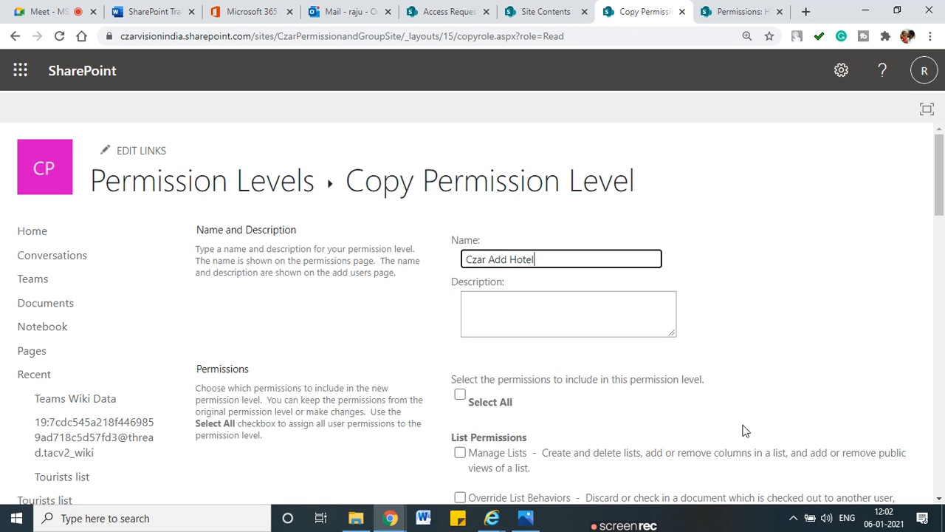
scroll(583, 413, "down", 2)
scroll(581, 409, "down", 3)
left_click(460, 197)
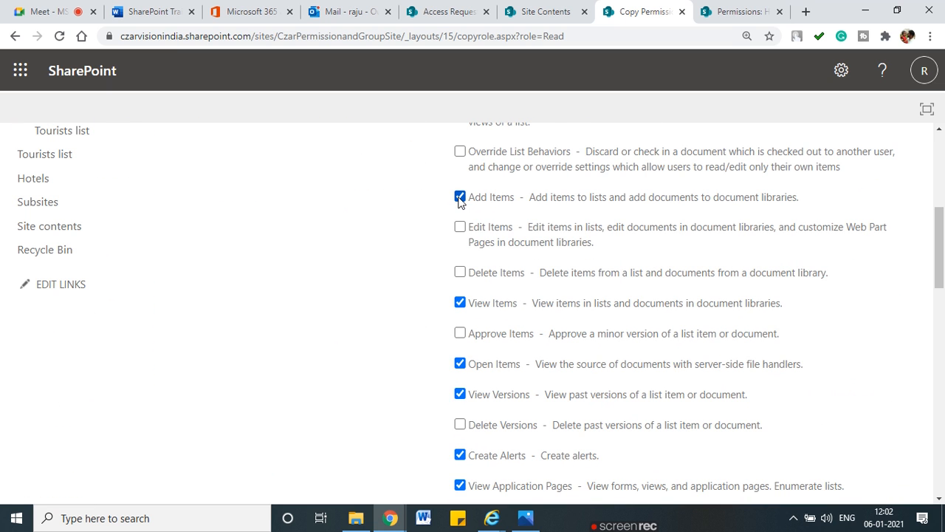
Step: Create the level and circle Czar Add Hotel in the Permission Levels list
scroll(462, 301, "down", 1)
scroll(461, 301, "down", 12)
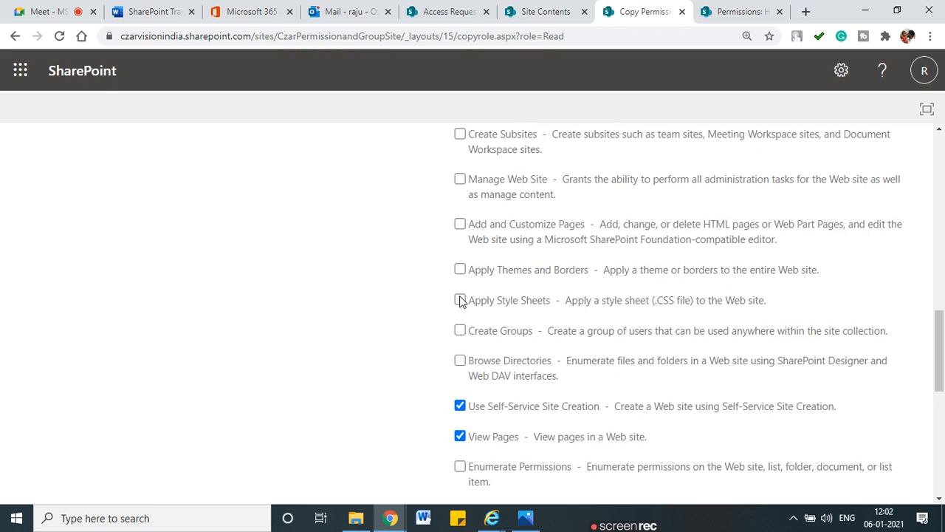
scroll(553, 367, "up", 12)
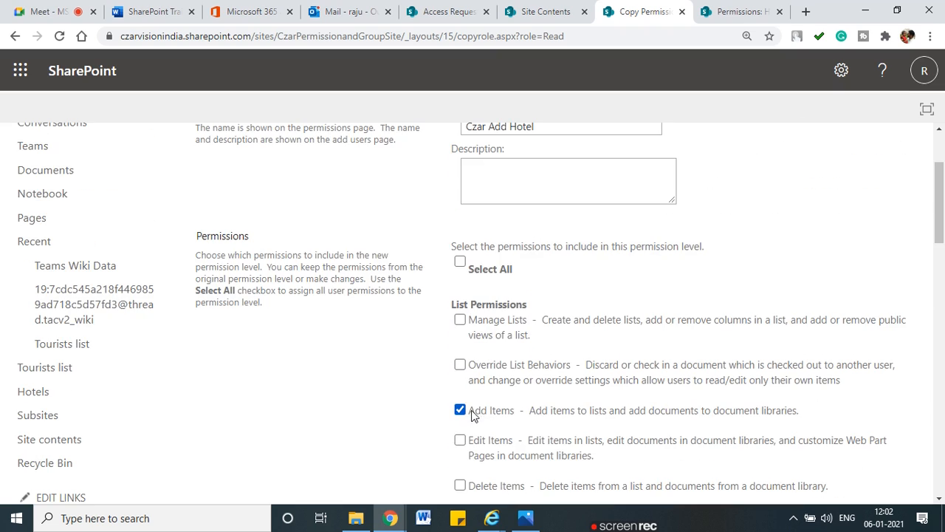
scroll(478, 406, "down", 2)
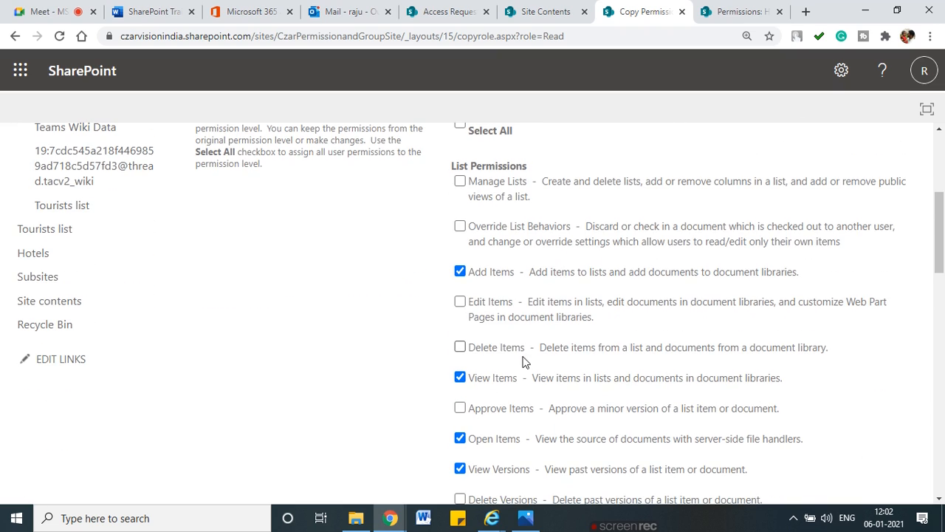
scroll(517, 359, "down", 2)
scroll(526, 366, "down", 15)
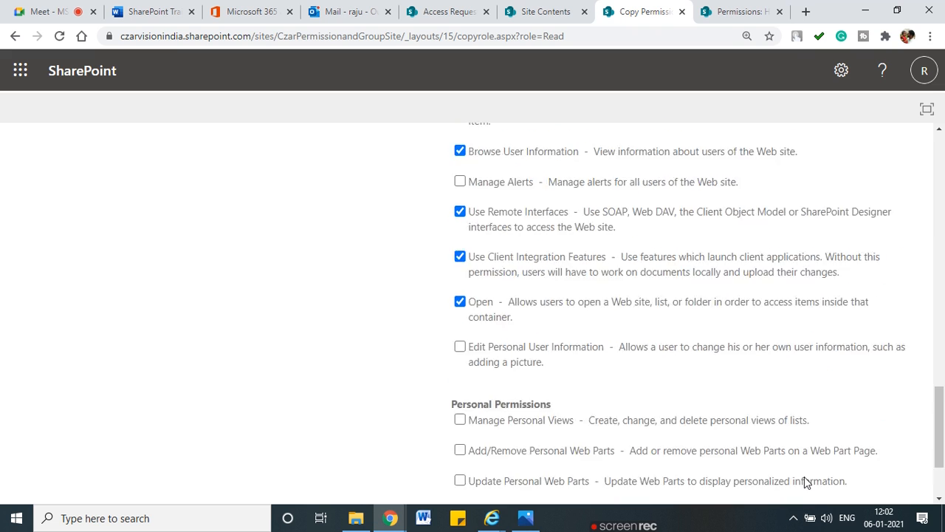
left_click(808, 431)
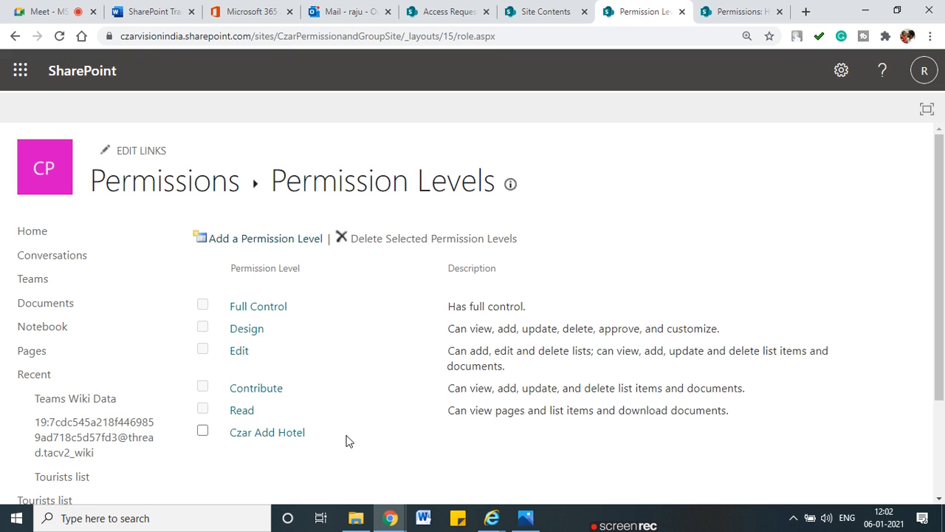
mouse_move(349, 441)
left_mouse_down()
mouse_move(311, 423)
mouse_move(220, 424)
mouse_move(277, 456)
mouse_move(335, 426)
left_mouse_up()
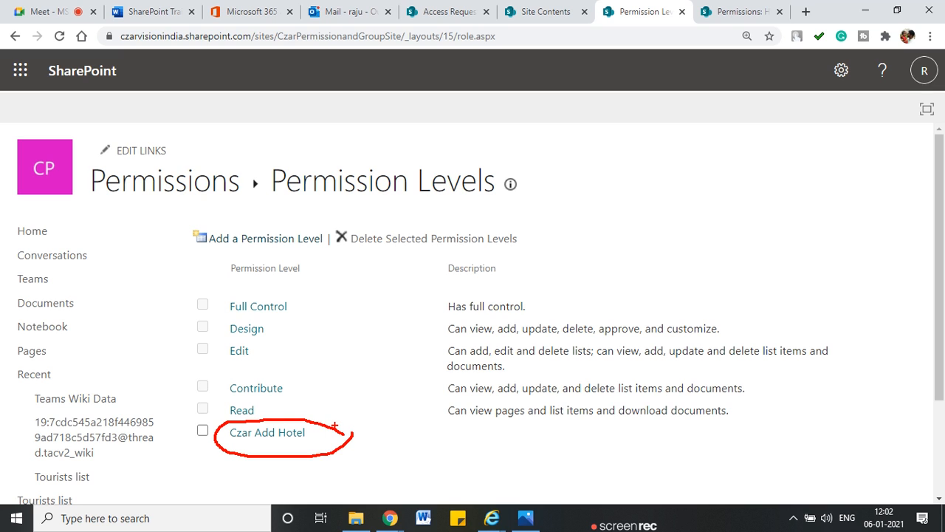
Step: Add the description 'This permission level to add Item in List' to Czar Add Hotel and submit
left_click(282, 435)
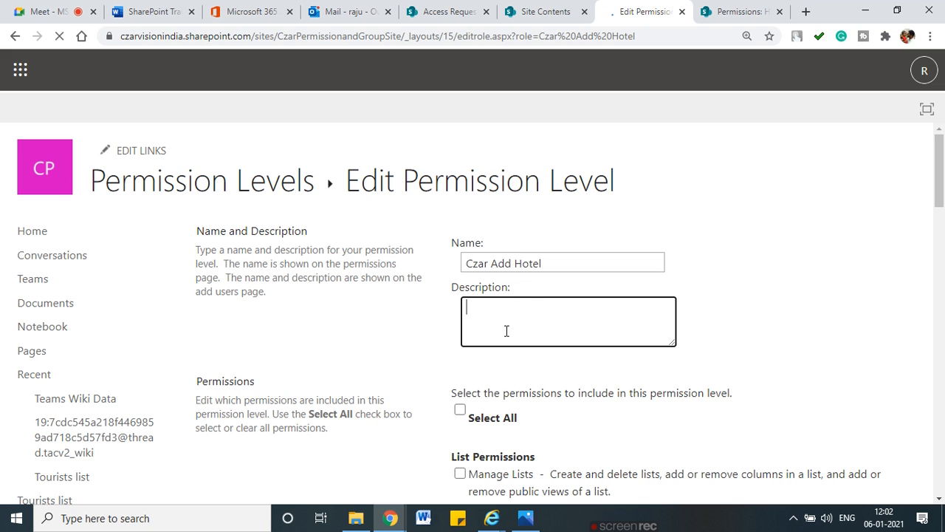
type("permissions")
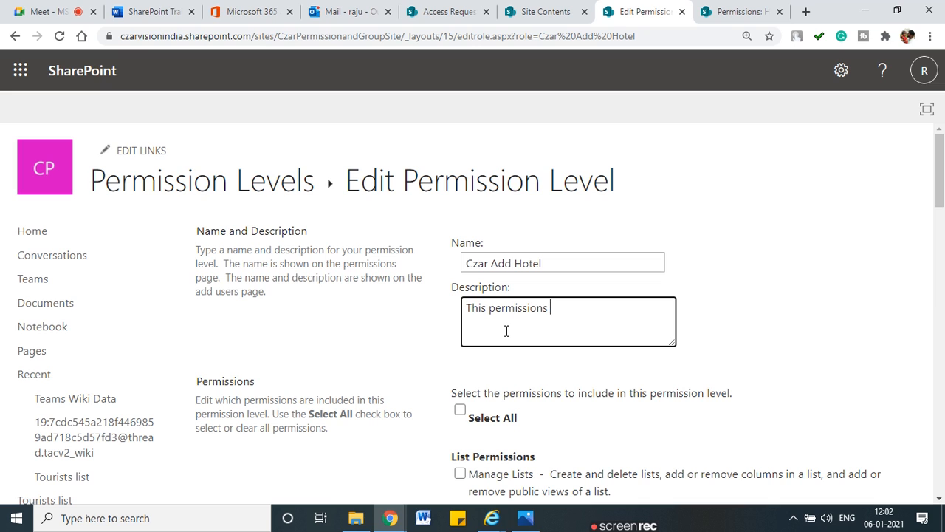
type("n level to add a")
key("BackSpace")
type("ltem o")
key("BackSpace")
type("in L")
scroll(732, 447, "down", 20)
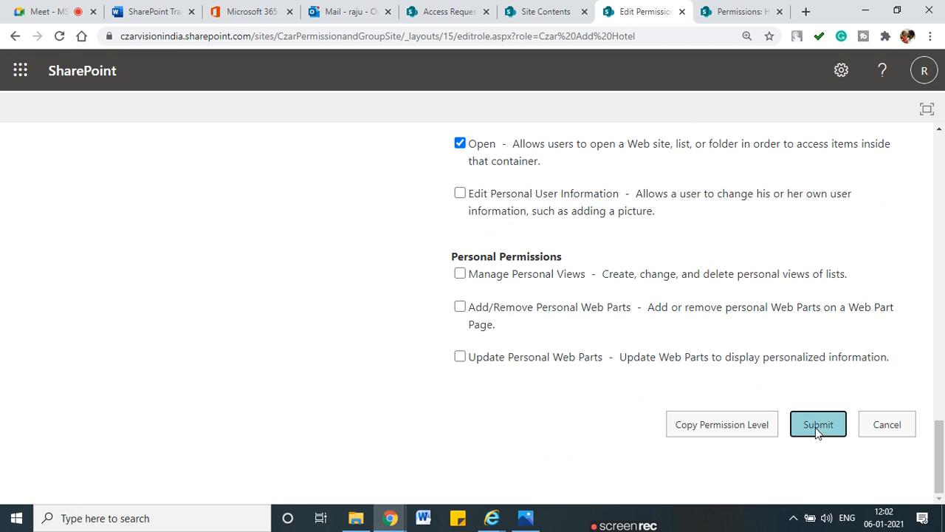
left_click(818, 432)
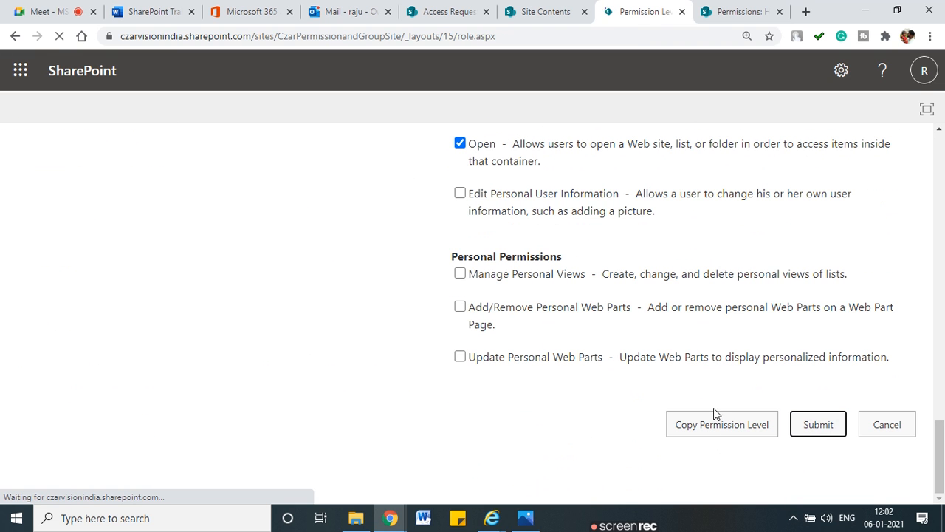
scroll(355, 359, "down", 2)
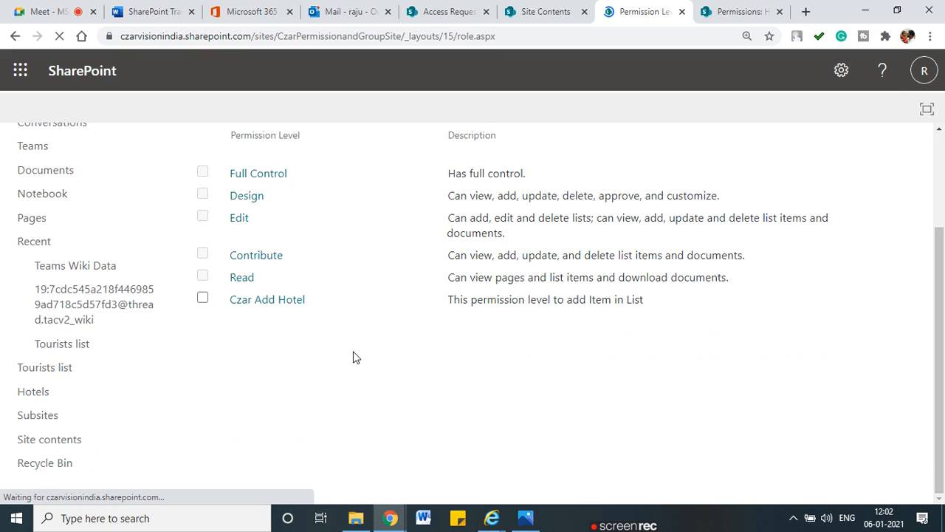
scroll(365, 274, "up", 2)
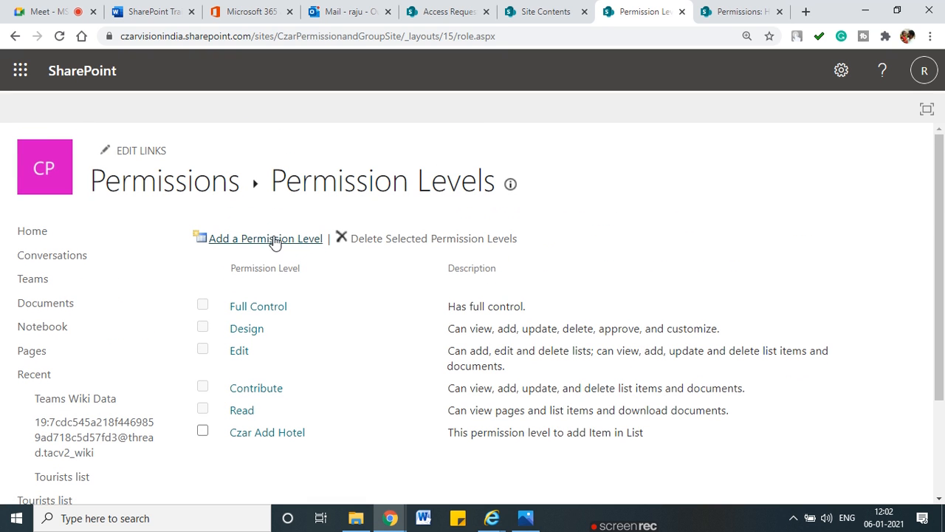
Step: Show the Hotels list permissions page and mark the group's Contribute level
left_click(734, 11)
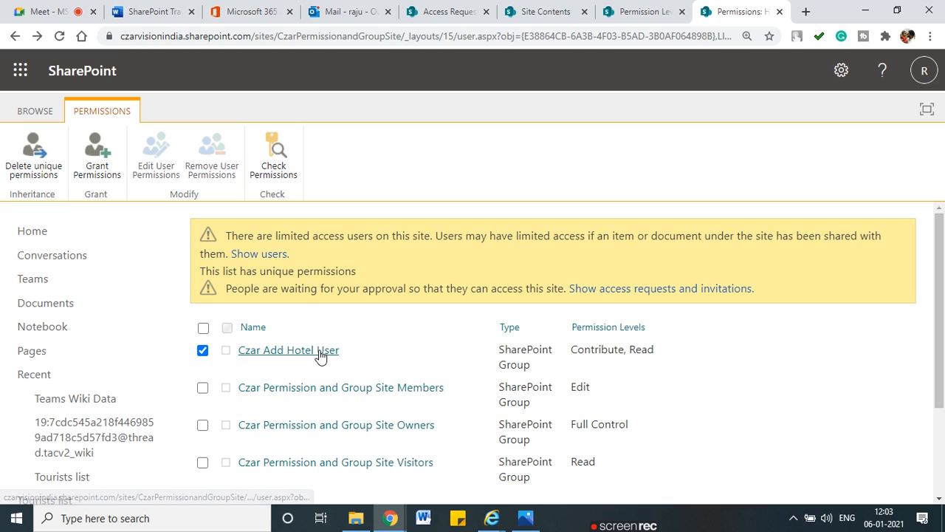
left_click_drag(570, 360, 614, 360)
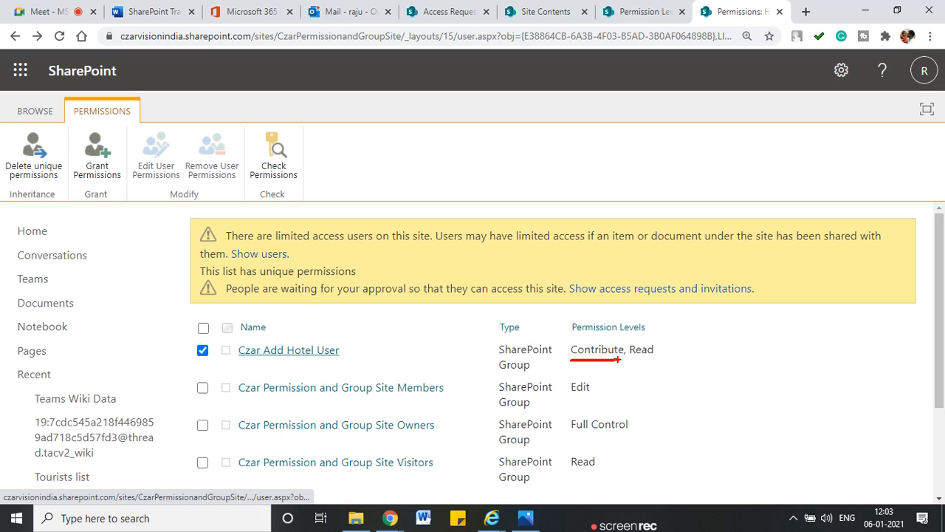
key("Escape")
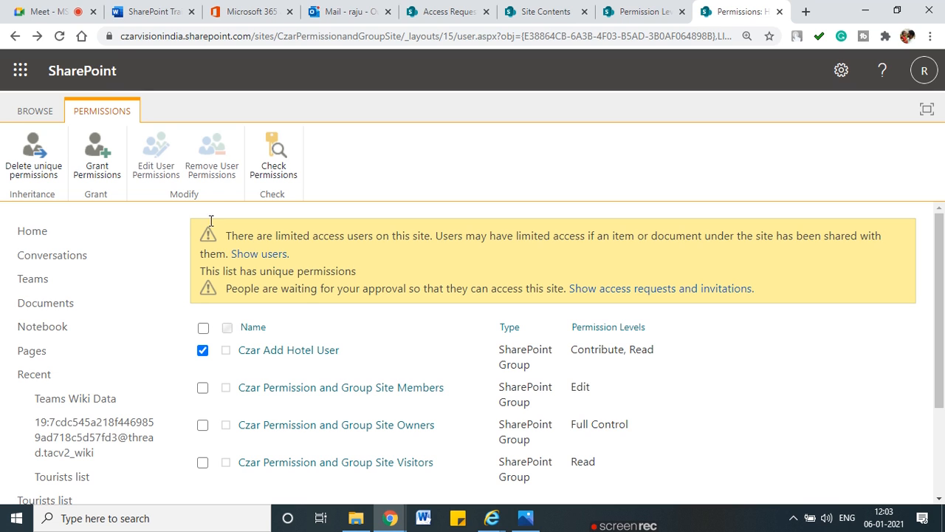
Step: Replace Read and Contribute with Czar Add Hotel for the Czar Add Hotel User group
left_click(203, 352)
left_click(150, 183)
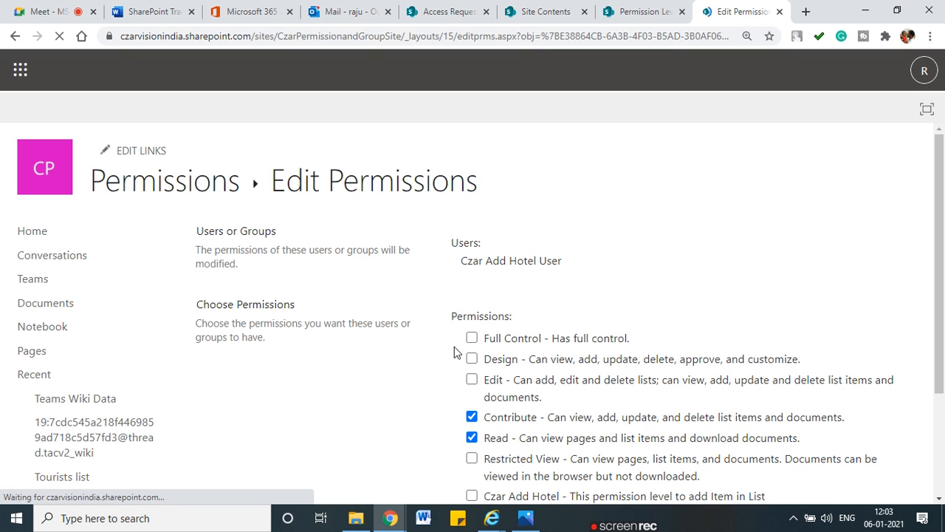
scroll(455, 352, "down", 2)
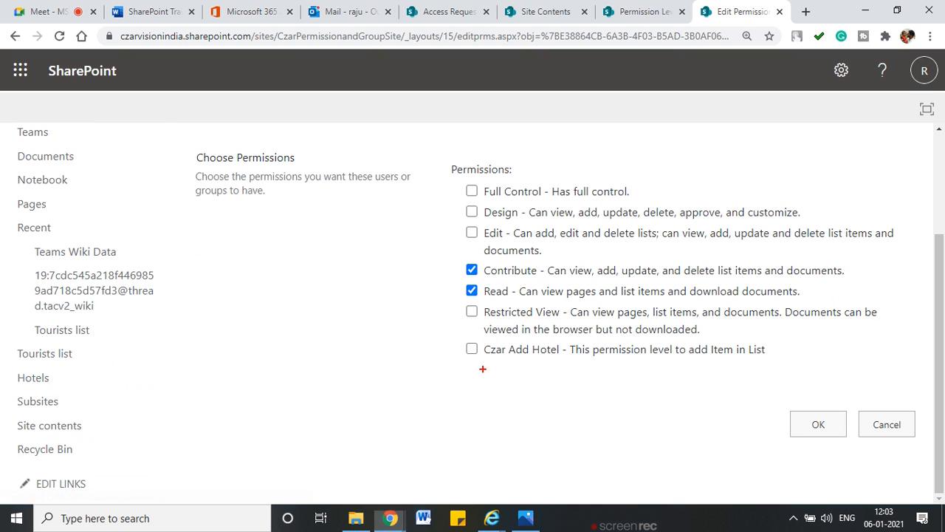
mouse_move(483, 368)
left_mouse_down()
mouse_move(665, 366)
mouse_move(785, 355)
mouse_move(784, 342)
mouse_move(436, 350)
mouse_move(502, 375)
left_mouse_up()
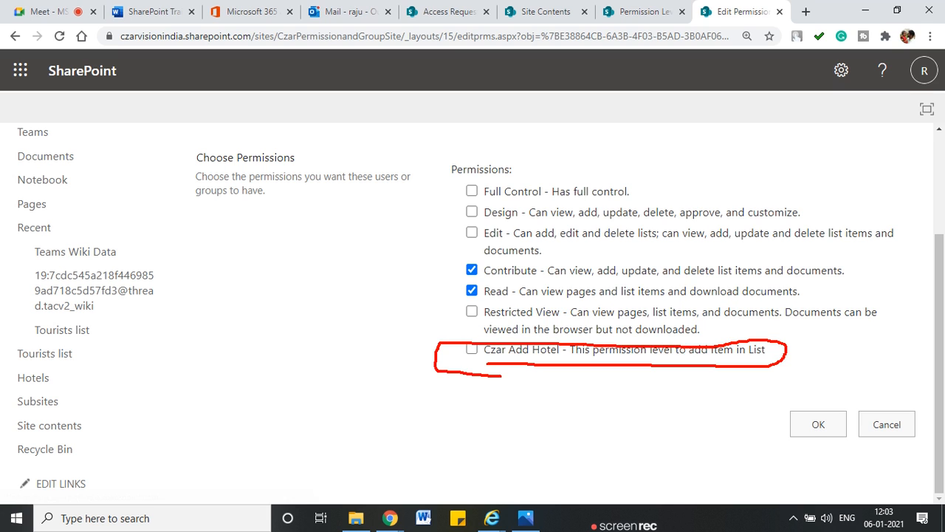
left_click(471, 290)
left_click(472, 271)
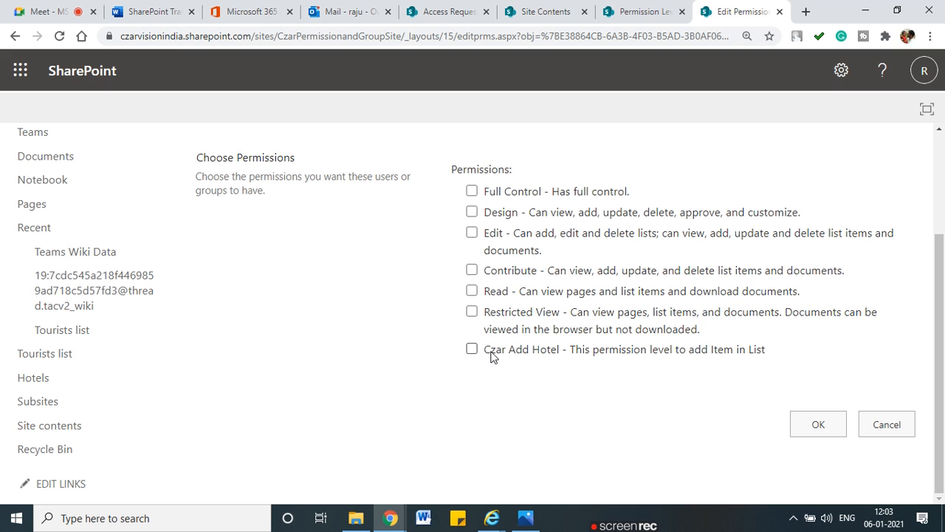
left_click(794, 427)
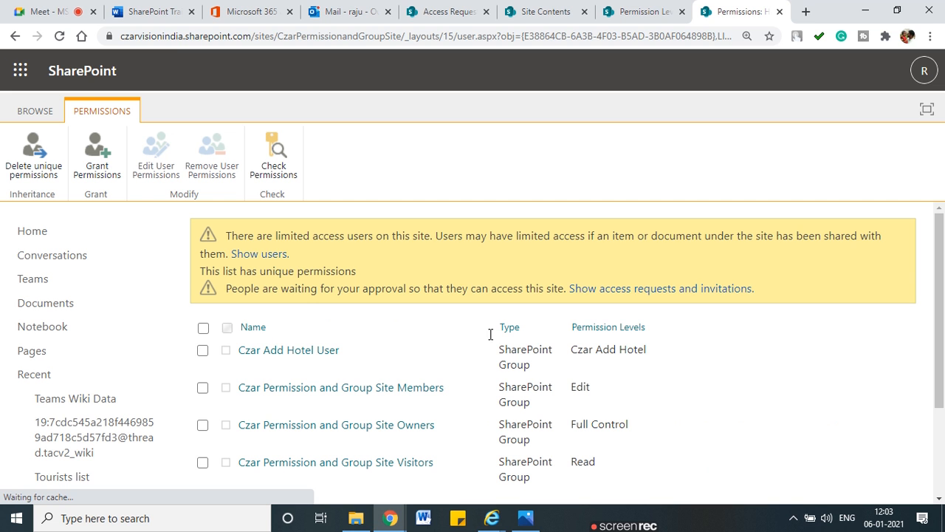
mouse_move(577, 363)
left_mouse_down()
mouse_move(631, 360)
mouse_move(577, 336)
mouse_move(565, 356)
mouse_move(576, 362)
left_mouse_up()
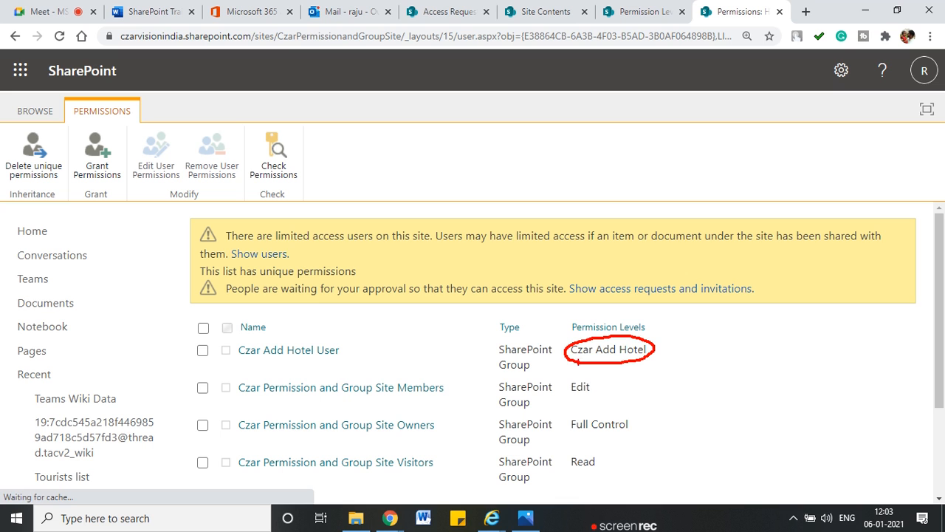
mouse_move(498, 520)
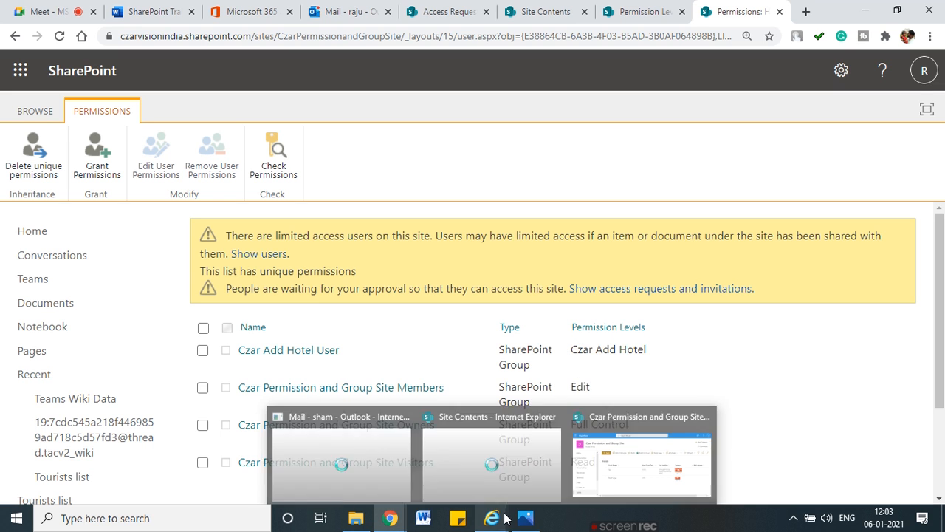
left_click(299, 352)
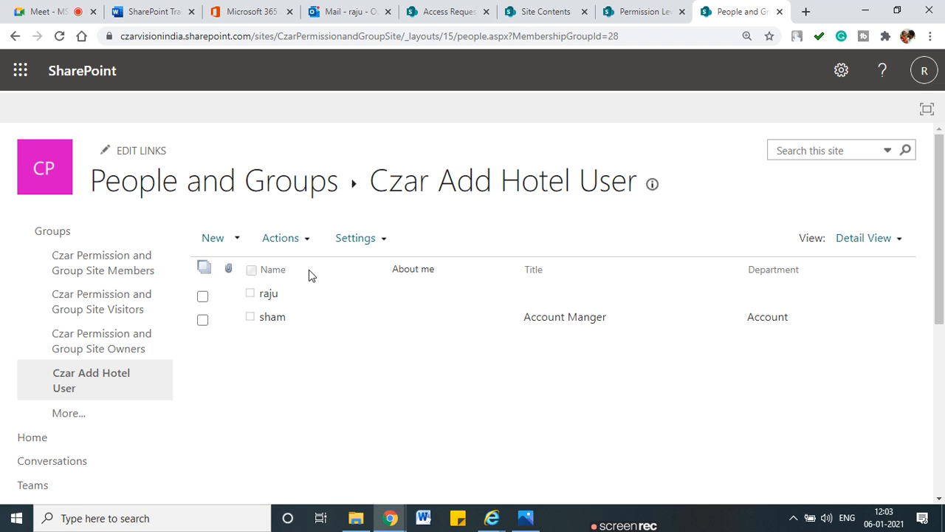
left_click(14, 36)
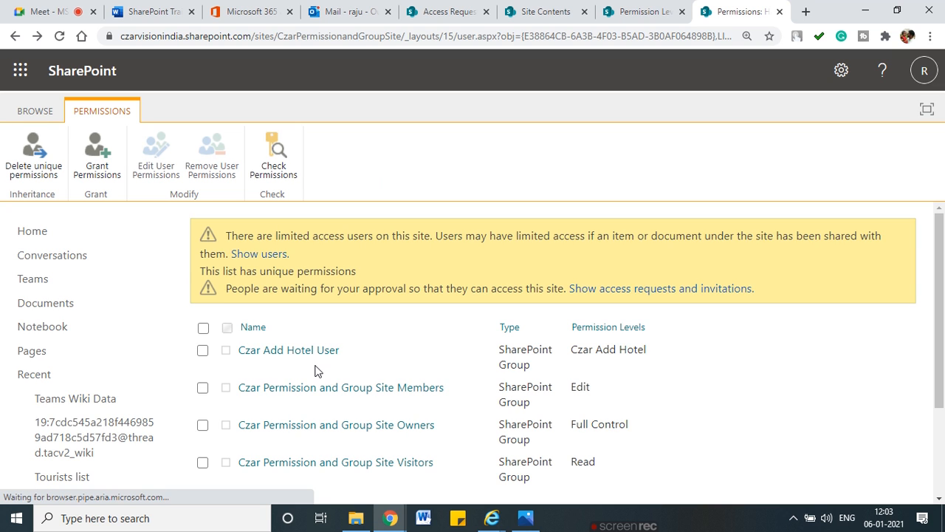
mouse_move(258, 360)
left_mouse_down()
mouse_move(344, 354)
mouse_move(235, 358)
mouse_move(267, 362)
left_mouse_up()
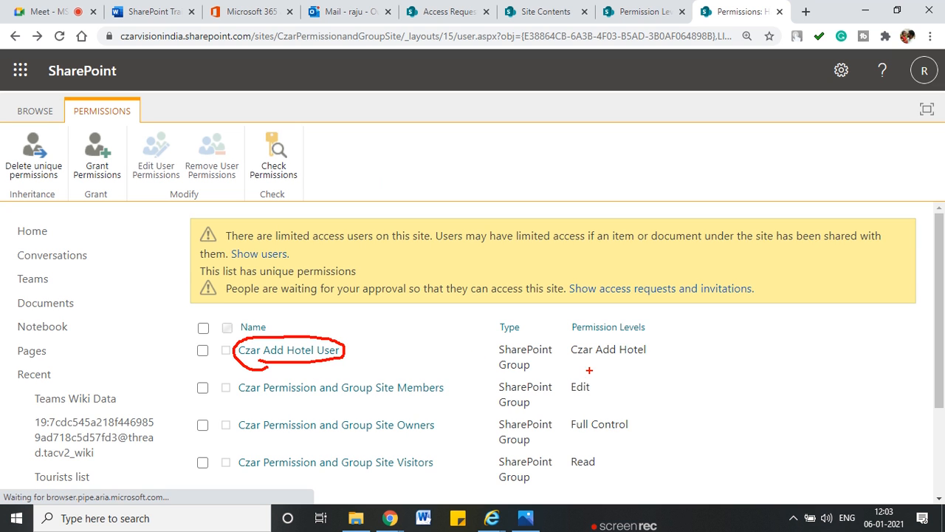
mouse_move(659, 349)
left_mouse_down()
mouse_move(573, 338)
mouse_move(644, 362)
left_mouse_up()
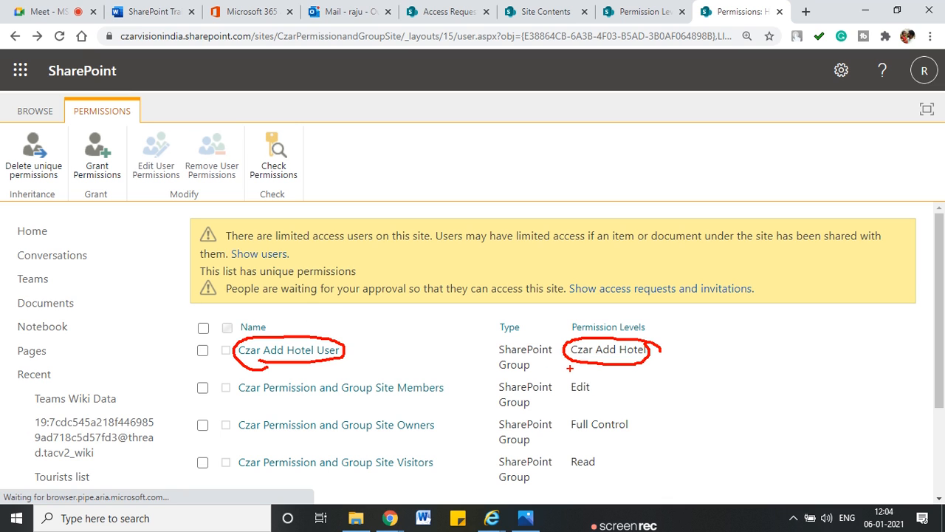
key("Escape")
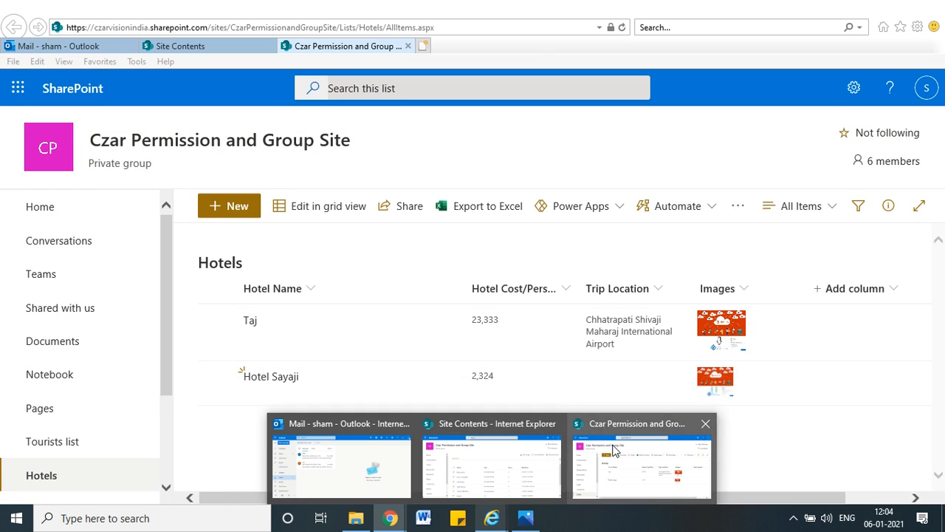
Step: Refresh the Hotels list in the test user's browser and view, then close, the Taj item's details
left_click(613, 451)
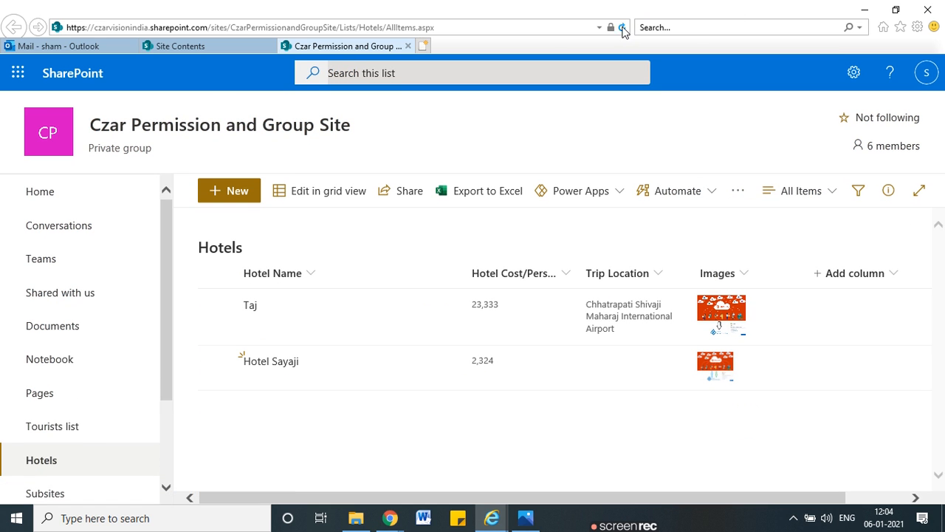
left_click(622, 27)
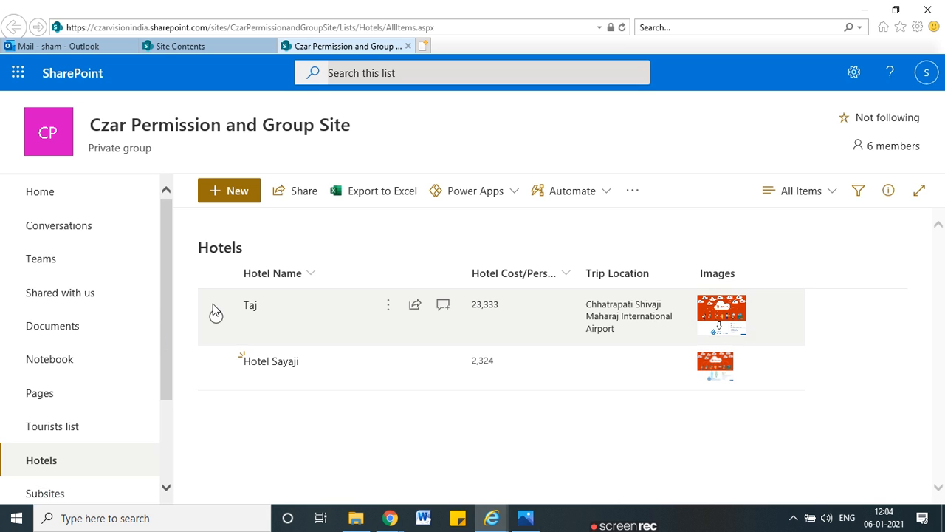
left_click(389, 314)
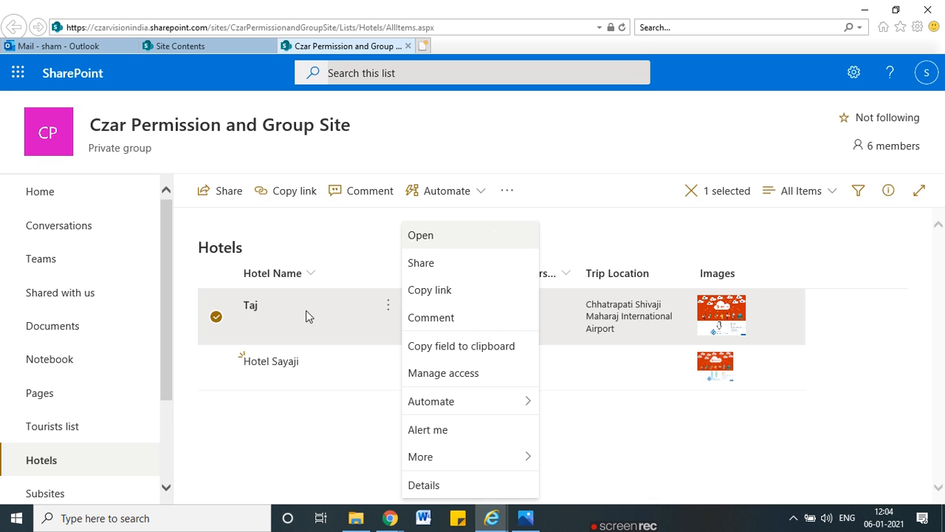
left_click(352, 338)
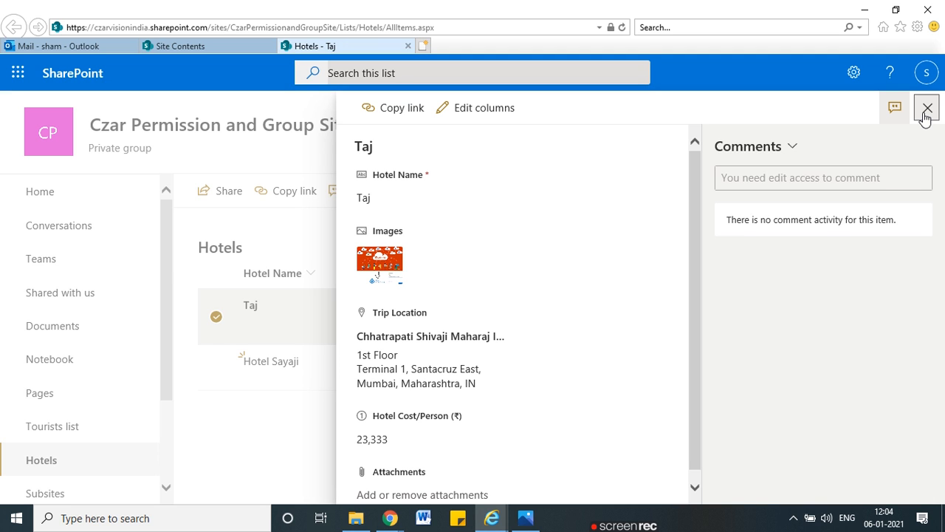
left_click(927, 109)
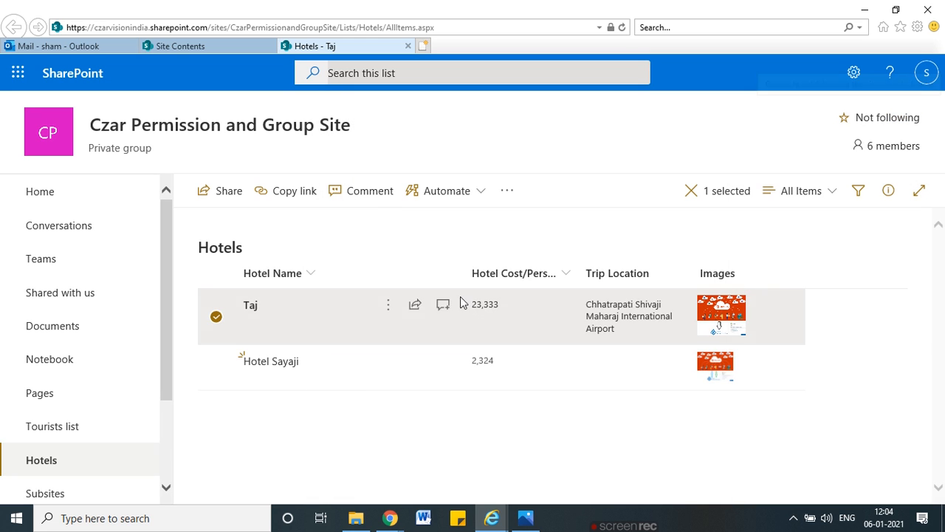
left_click(215, 317)
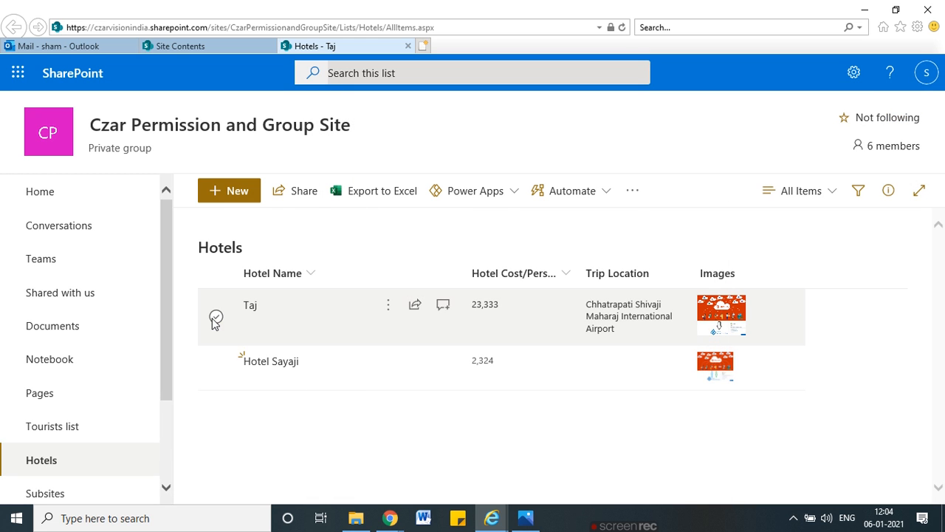
left_click(231, 194)
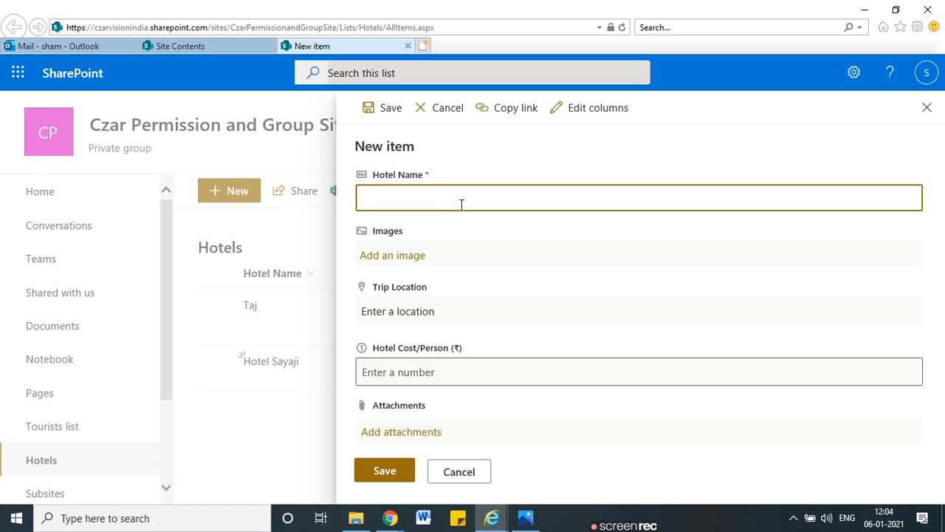
Step: Save a new item Hotel Swara with location Mumbai City district and cost 3424234
type("Hotel Swara")
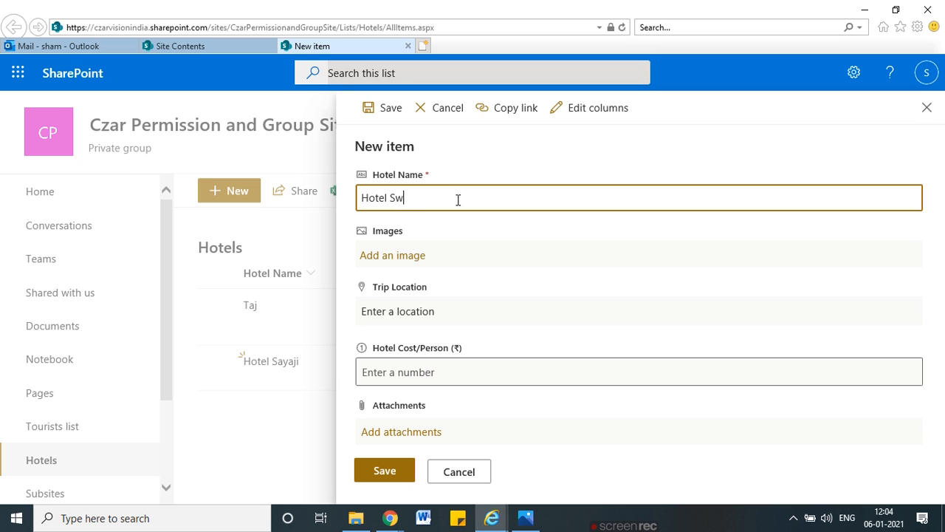
left_click(411, 262)
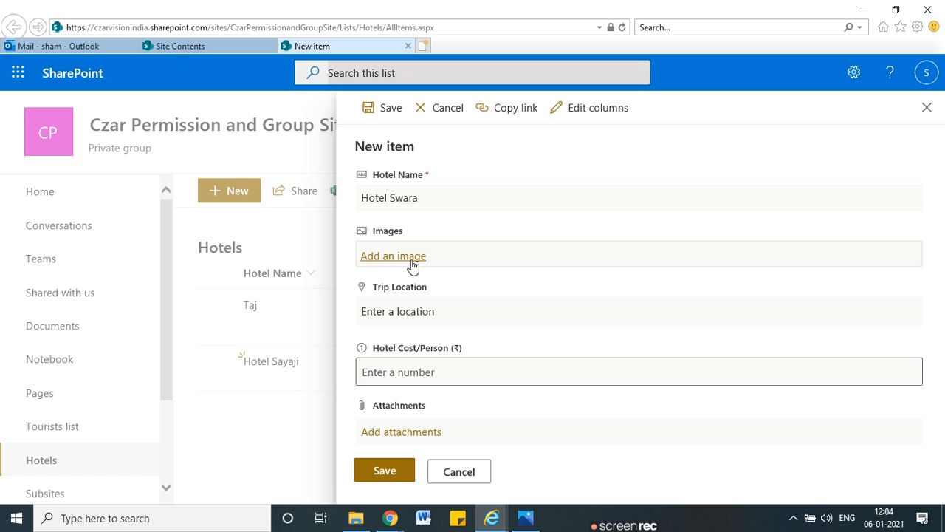
left_click(512, 322)
type("Mumbai")
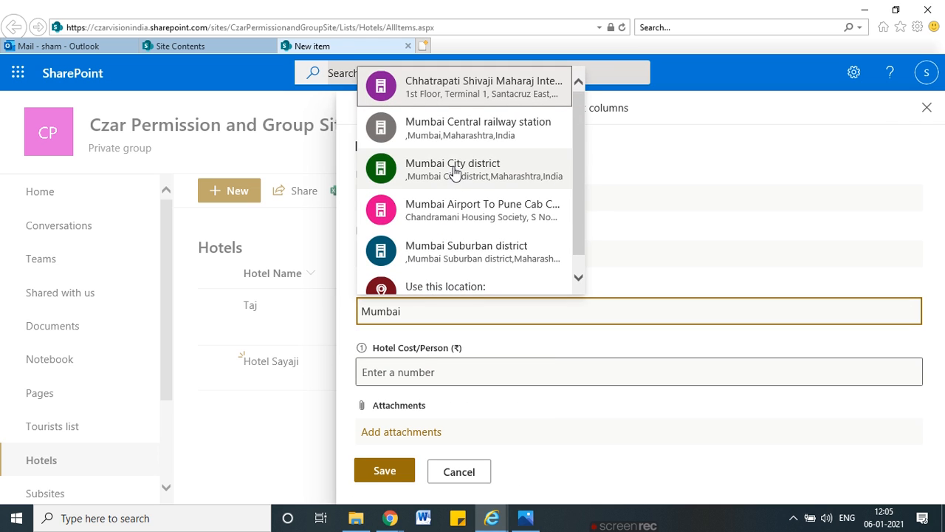
left_click(456, 172)
left_click(394, 390)
type("3424234")
left_click(385, 489)
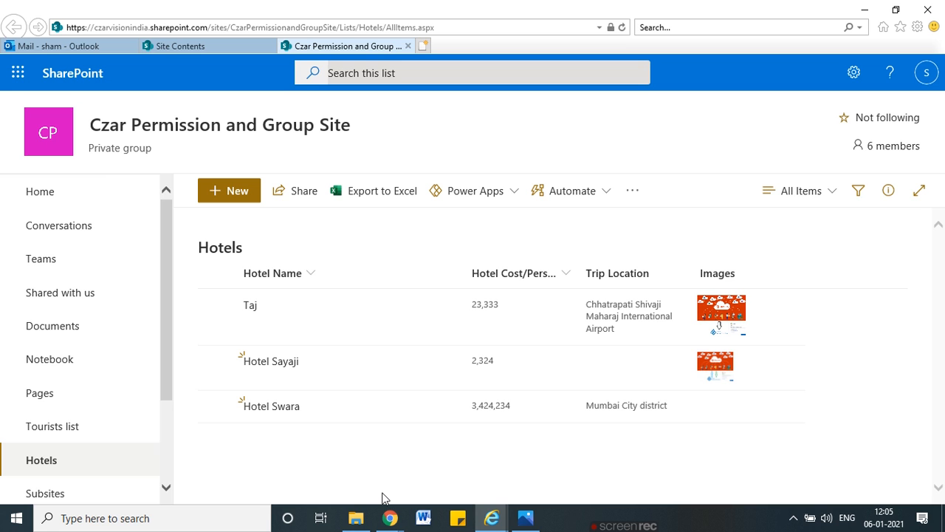
Step: Select Hotel Swara to review its available actions, then deselect it
left_click(215, 406)
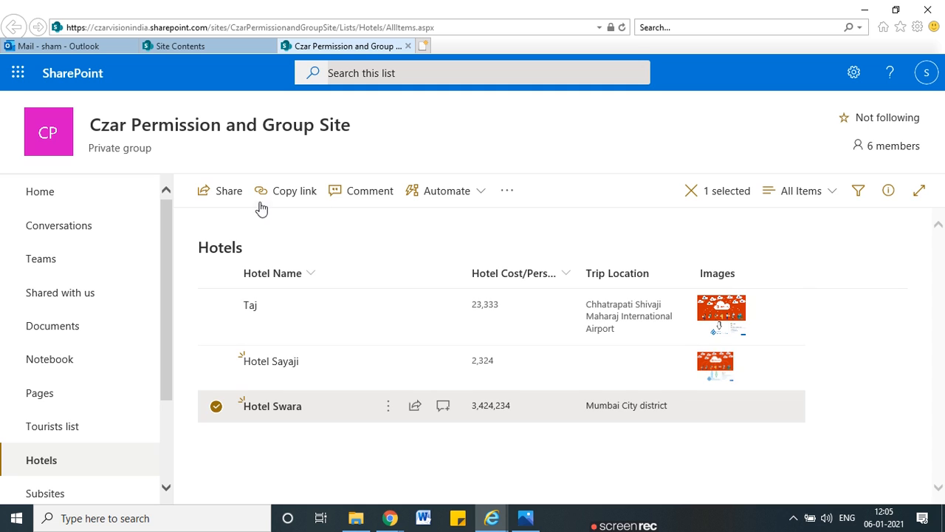
left_click(388, 406)
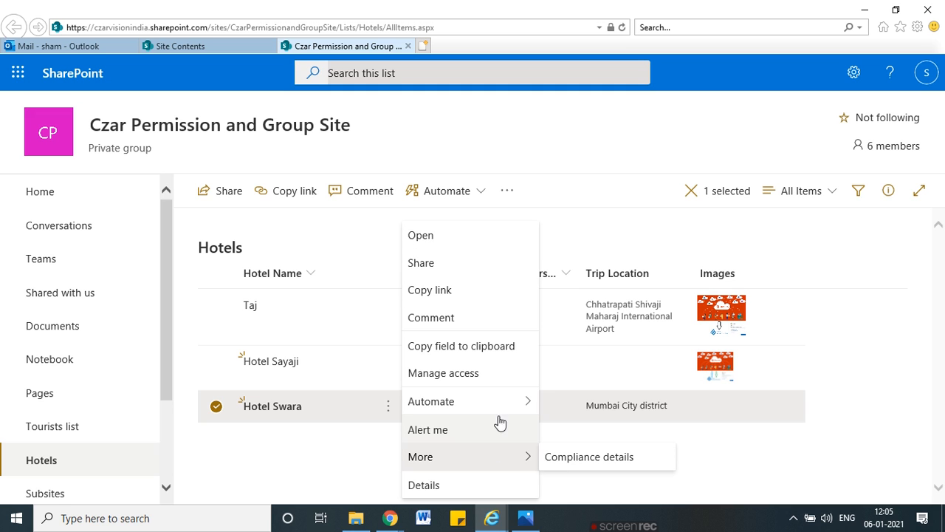
mouse_move(500, 414)
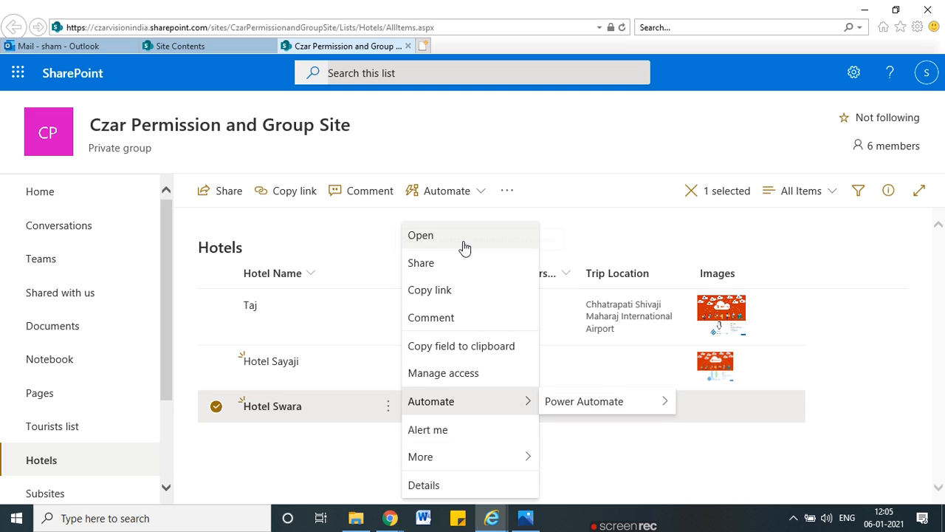
left_click(289, 448)
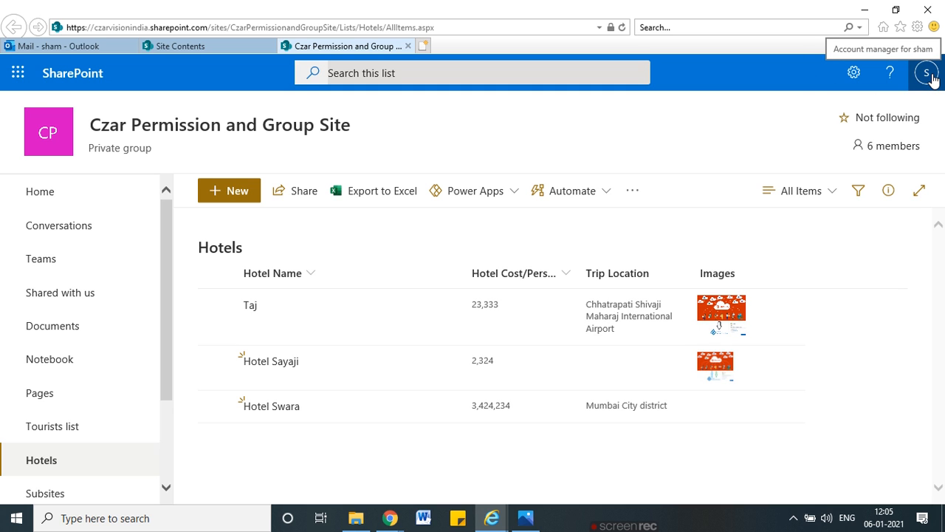
Step: Bring back the Hotels permissions page and circle the Czar Add Hotel level of Czar Add Hotel User
left_click(865, 11)
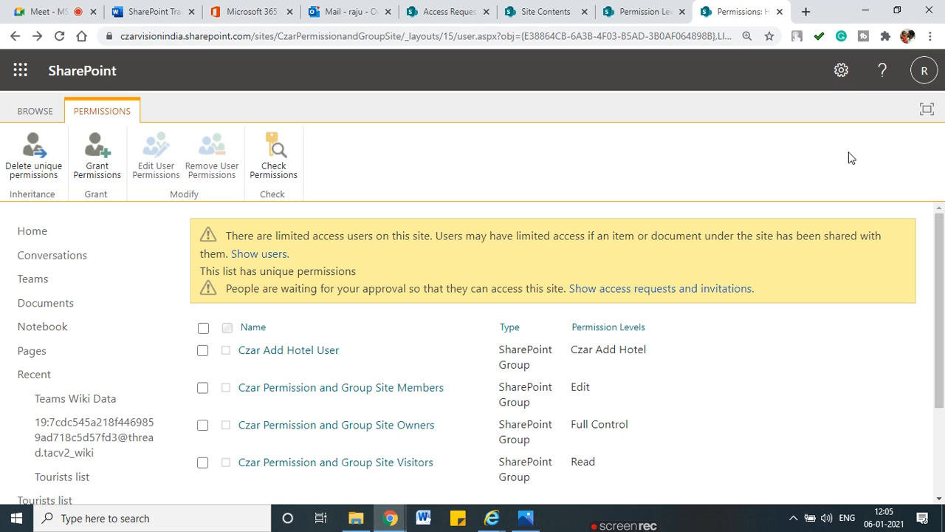
mouse_move(590, 367)
left_mouse_down()
mouse_move(670, 337)
mouse_move(575, 336)
mouse_move(560, 366)
left_mouse_up()
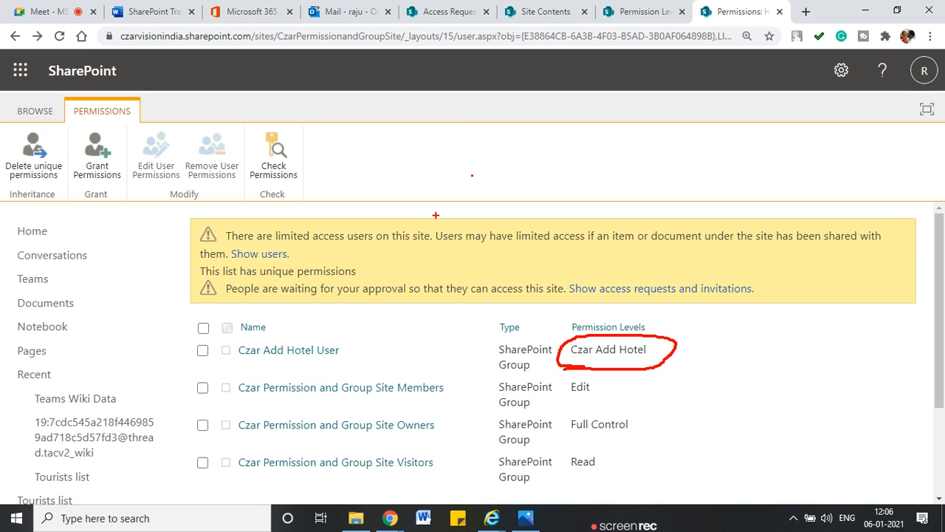
key("Escape")
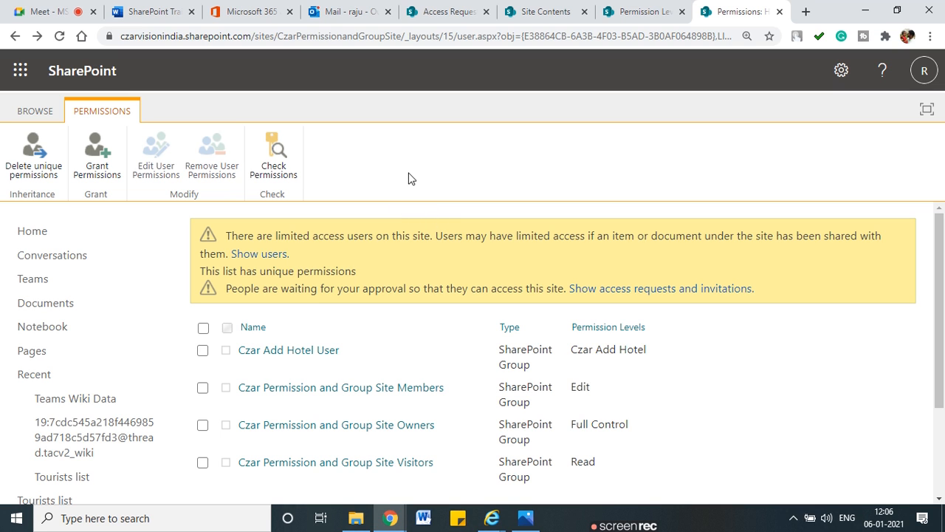
left_click(621, 12)
left_click(185, 183)
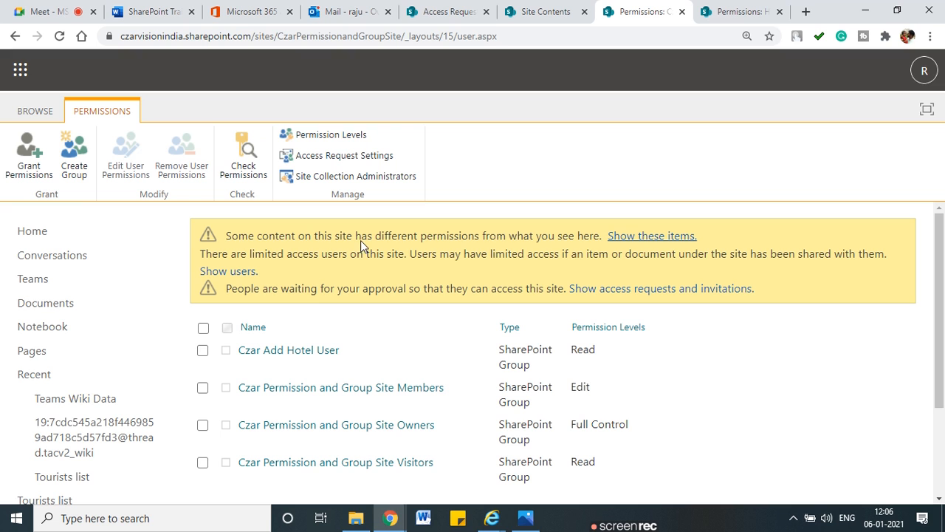
scroll(335, 319, "down", 1)
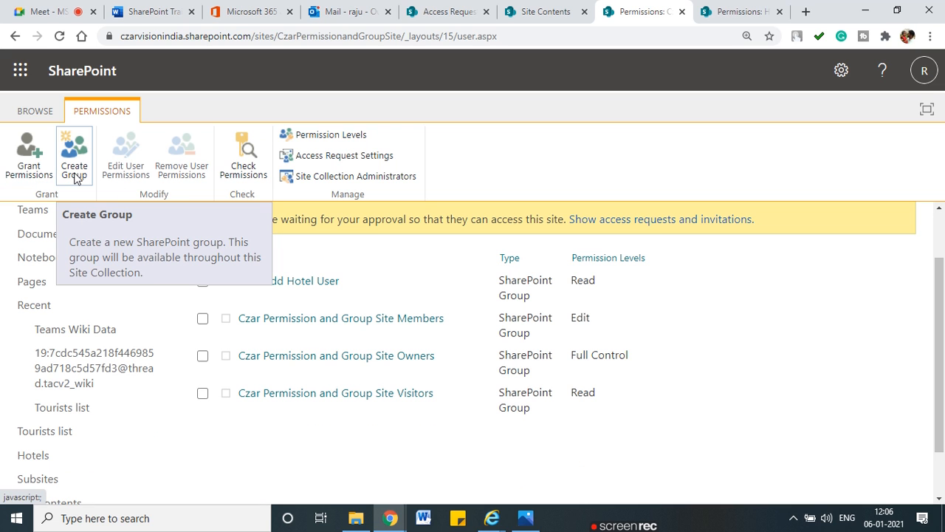
left_click(735, 11)
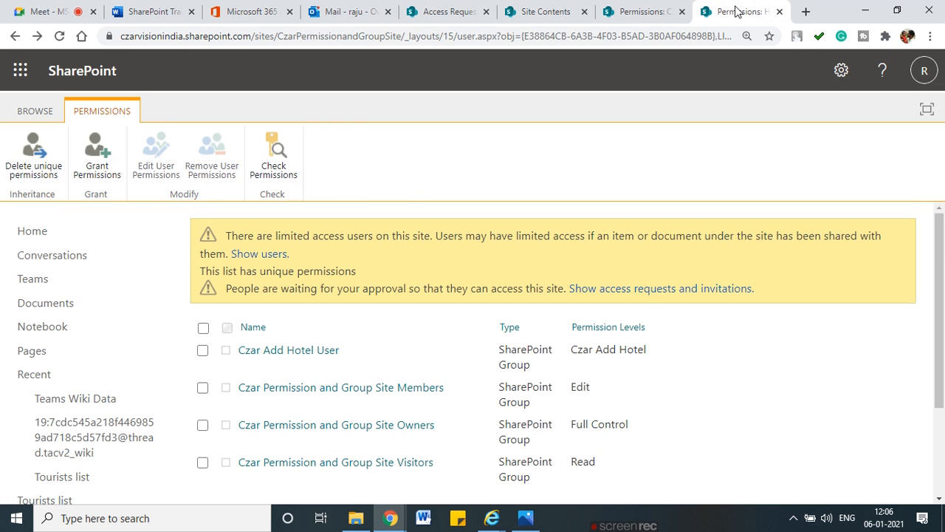
left_click(97, 155)
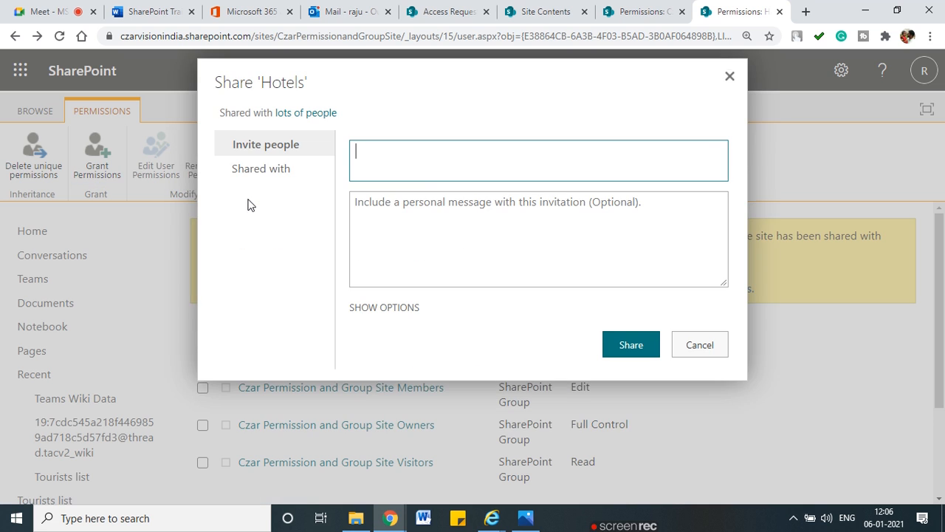
left_click(274, 172)
left_click(270, 151)
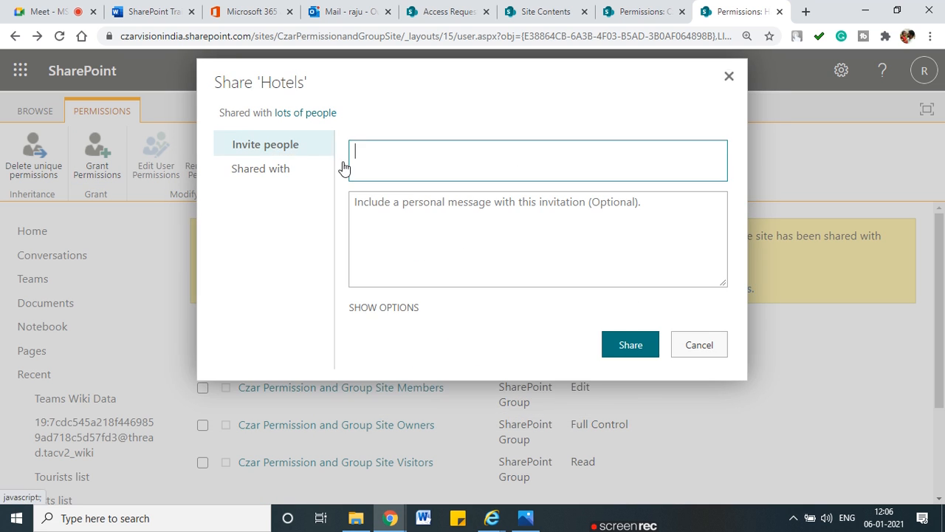
left_click(399, 307)
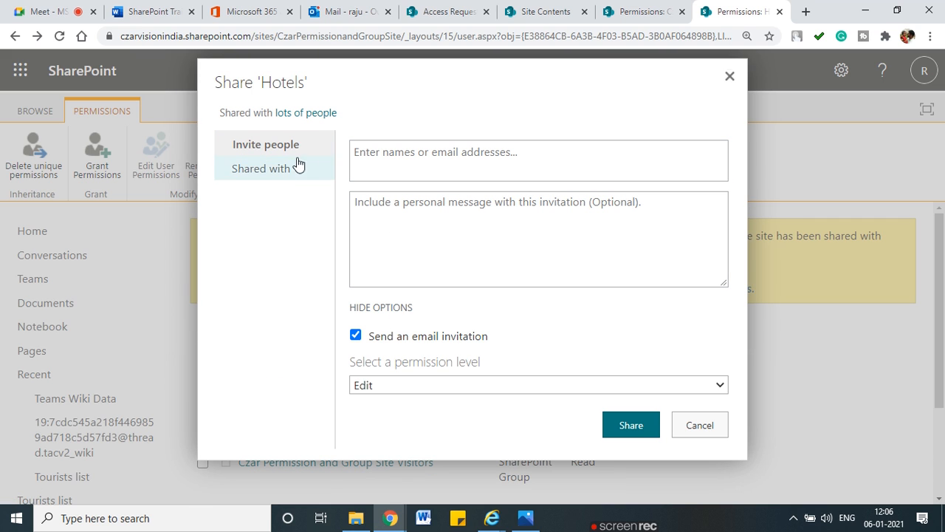
left_click(710, 429)
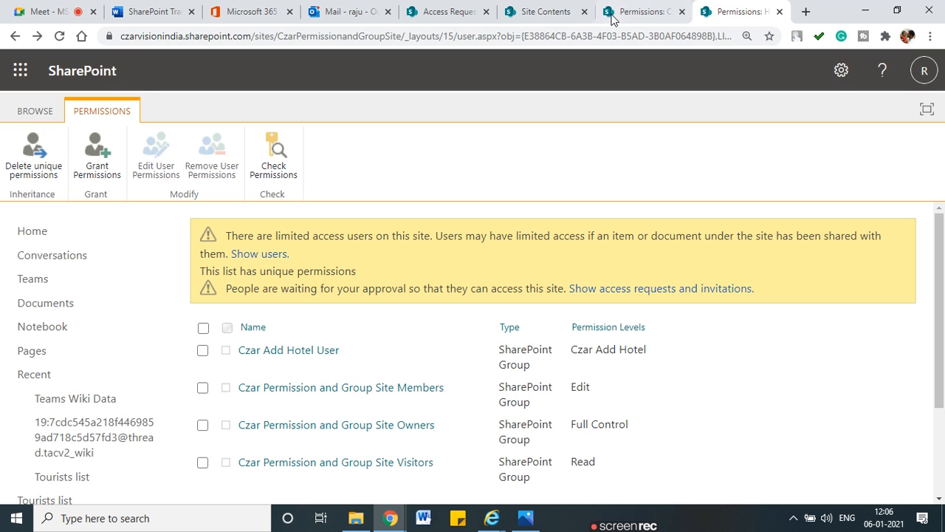
left_click(202, 350)
left_click(154, 164)
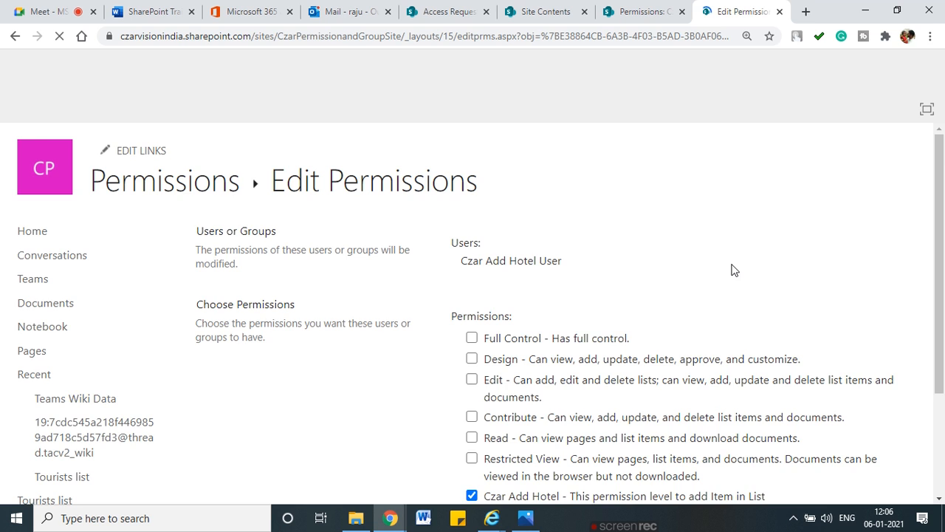
scroll(561, 370, "down", 3)
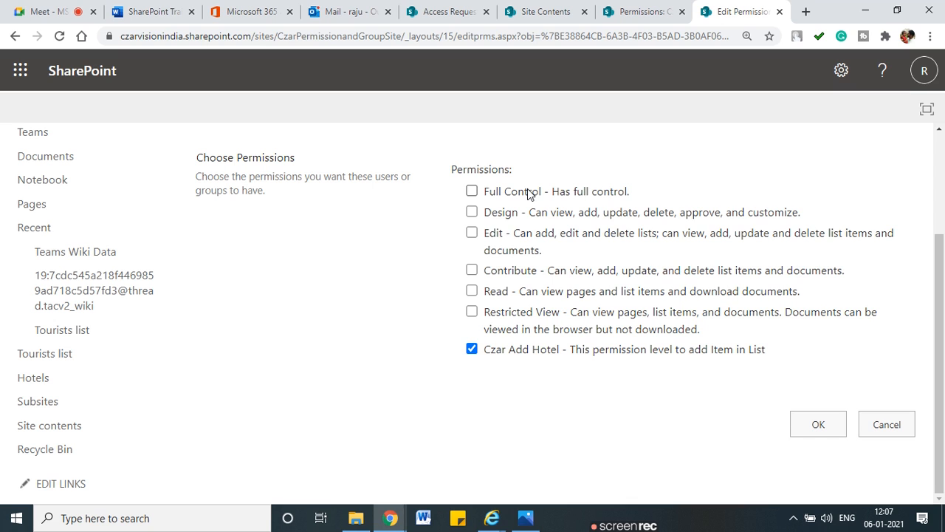
left_click_drag(537, 239, 559, 240)
left_click_drag(564, 240, 587, 239)
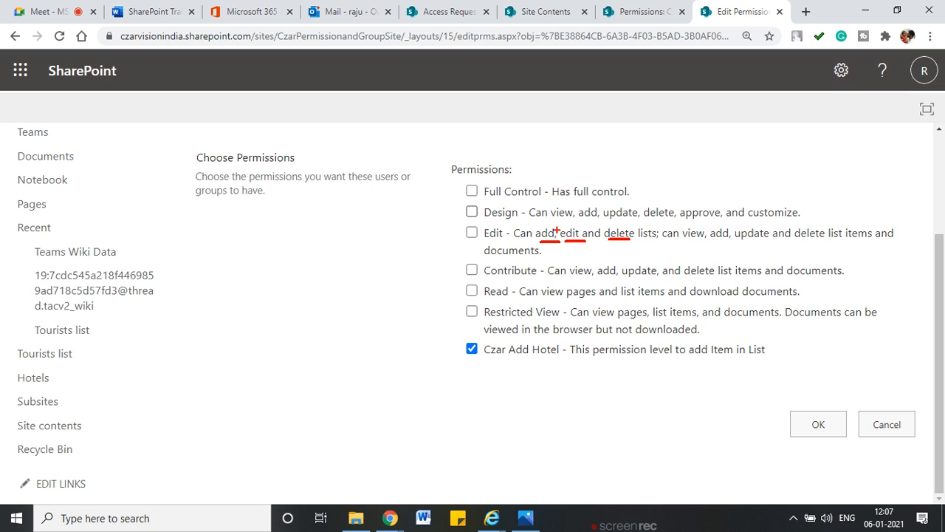
left_click_drag(552, 227, 536, 245)
mouse_move(633, 222)
left_mouse_down()
mouse_move(582, 218)
mouse_move(562, 232)
mouse_move(623, 237)
left_mouse_up()
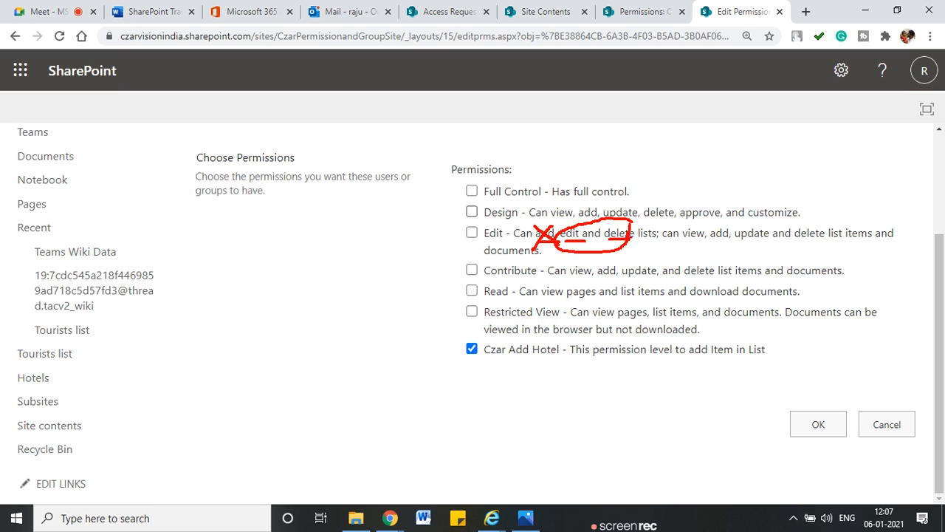
left_click_drag(599, 281, 617, 281)
left_click_drag(624, 282, 654, 281)
left_click_drag(683, 281, 703, 281)
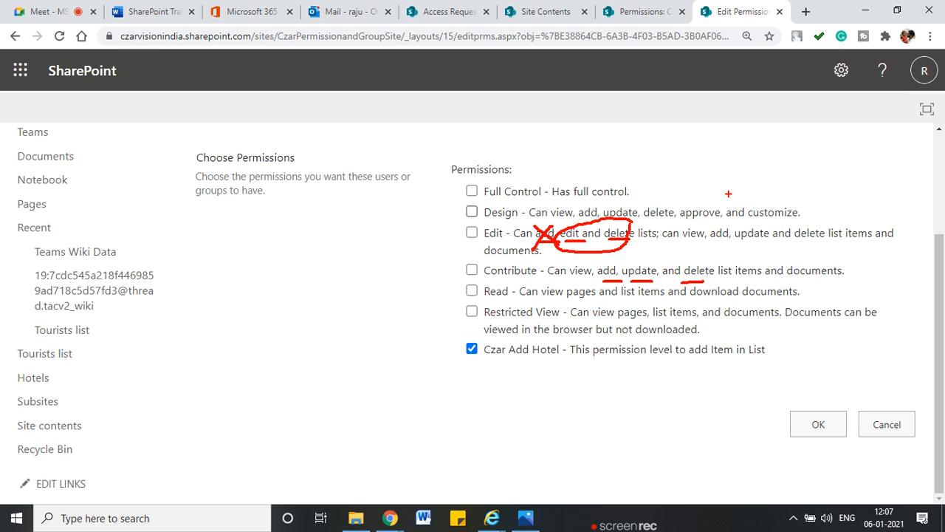
key("Escape")
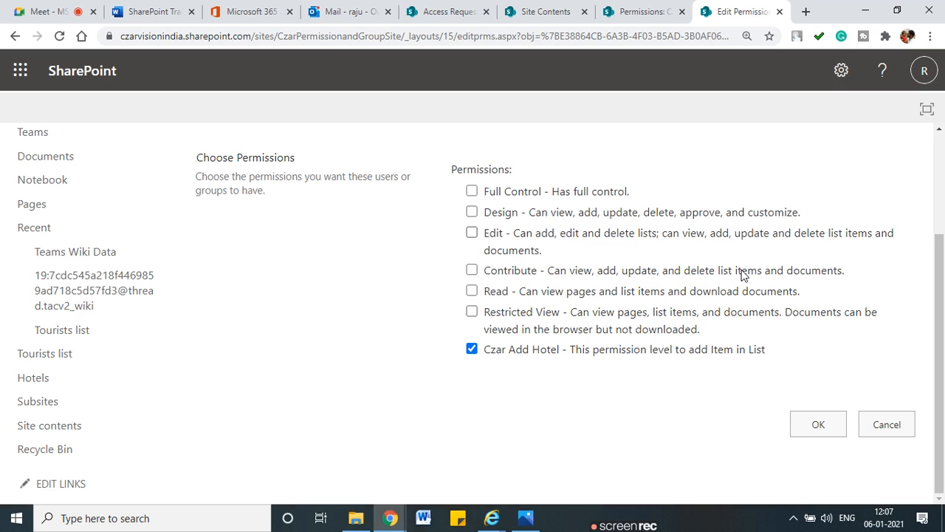
left_click(890, 424)
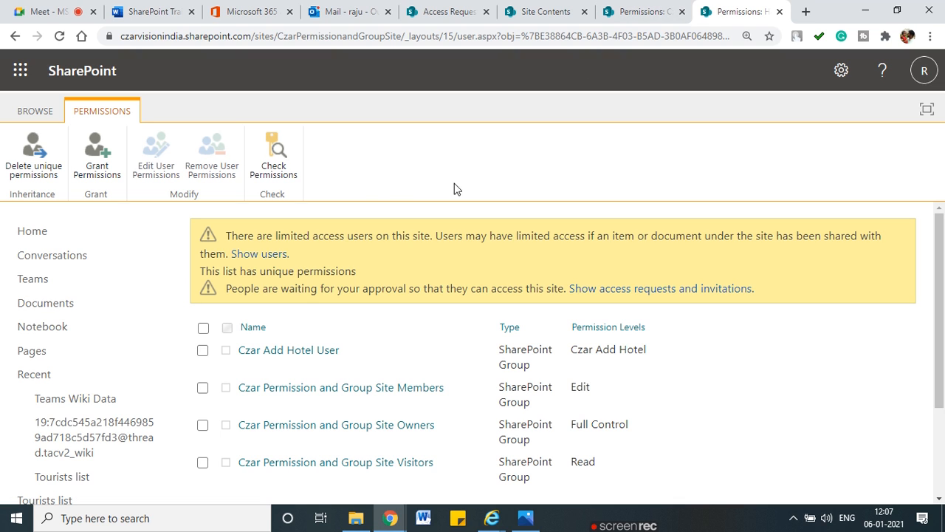
Step: Open the site's Permission Levels page and annotate Full Control, Design, Edit, Contribute and Czar Add Hotel
left_click(638, 11)
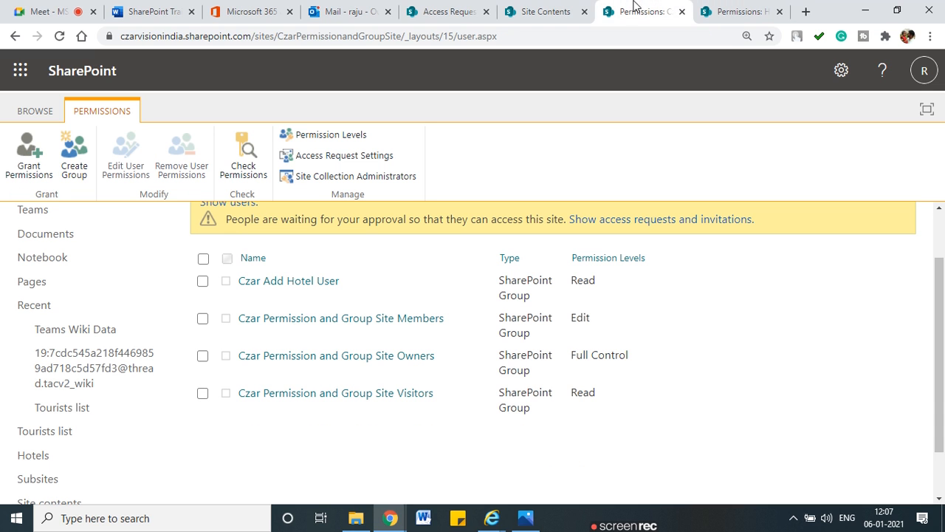
left_click(344, 137)
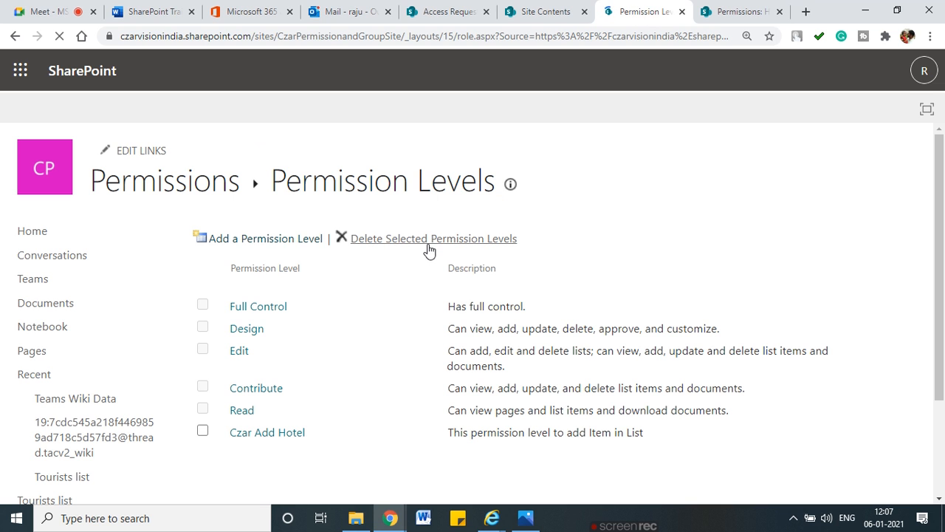
left_click_drag(168, 299, 227, 290)
mouse_move(158, 319)
left_mouse_down()
mouse_move(166, 330)
mouse_move(207, 324)
left_mouse_up()
left_click_drag(172, 351, 199, 337)
left_click_drag(170, 383, 204, 372)
left_click_drag(178, 420, 198, 416)
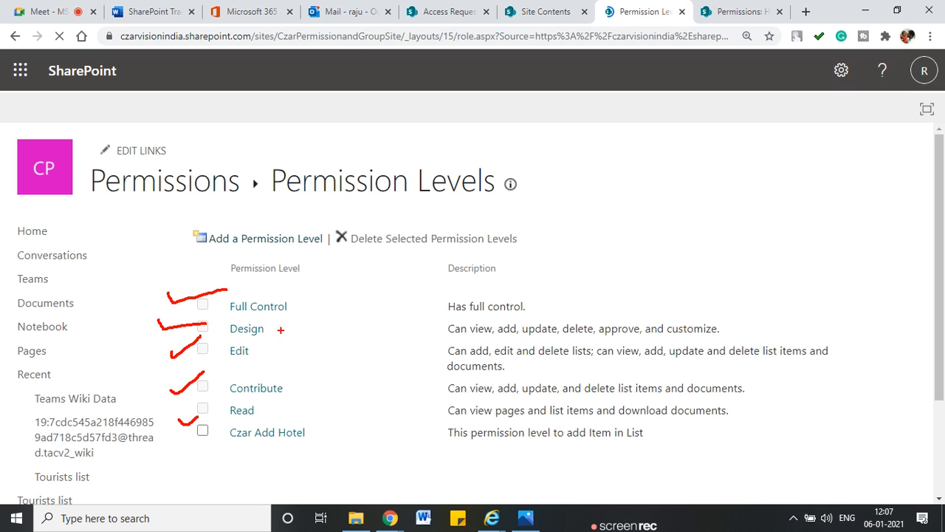
left_click_drag(287, 334, 322, 321)
left_click_drag(293, 381, 337, 376)
mouse_move(260, 320)
left_mouse_down()
mouse_move(212, 345)
mouse_move(275, 410)
mouse_move(324, 320)
mouse_move(249, 309)
left_mouse_up()
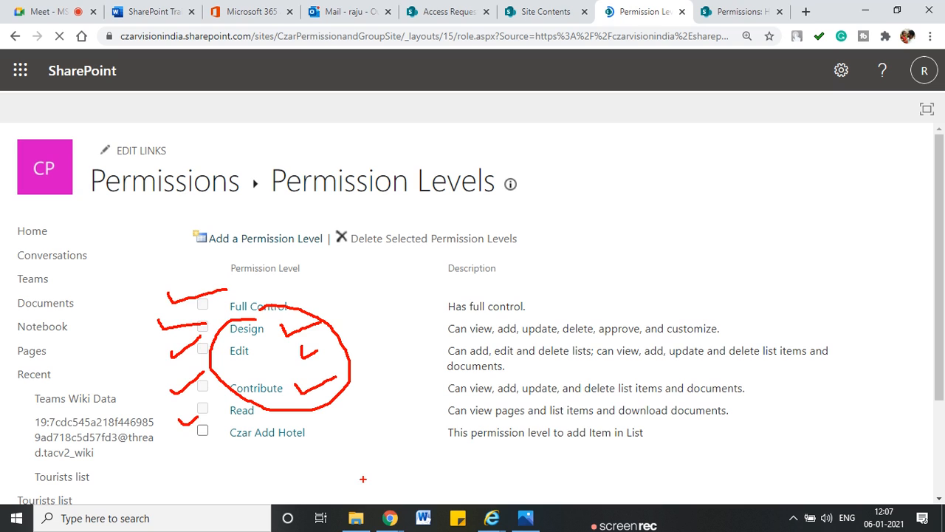
key("Escape")
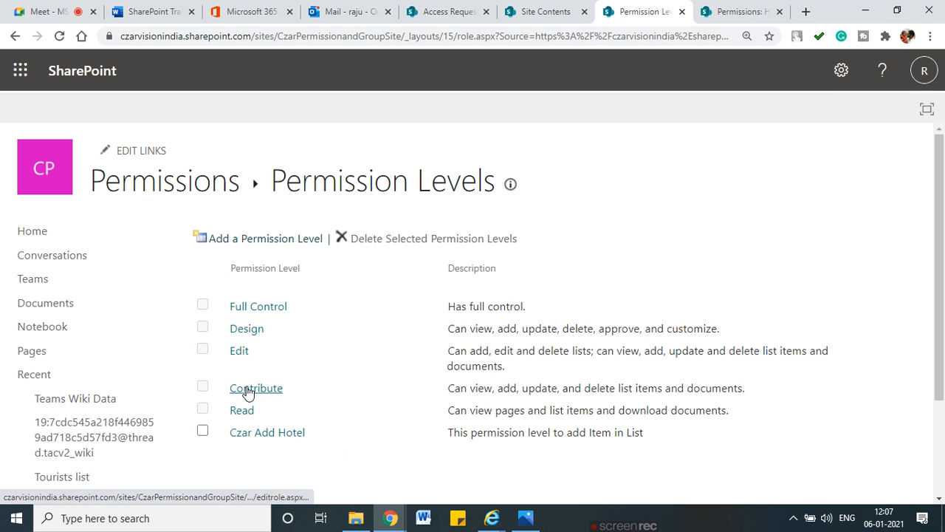
Step: Abandon the new permission level form and return to Permission Levels
left_click(277, 250)
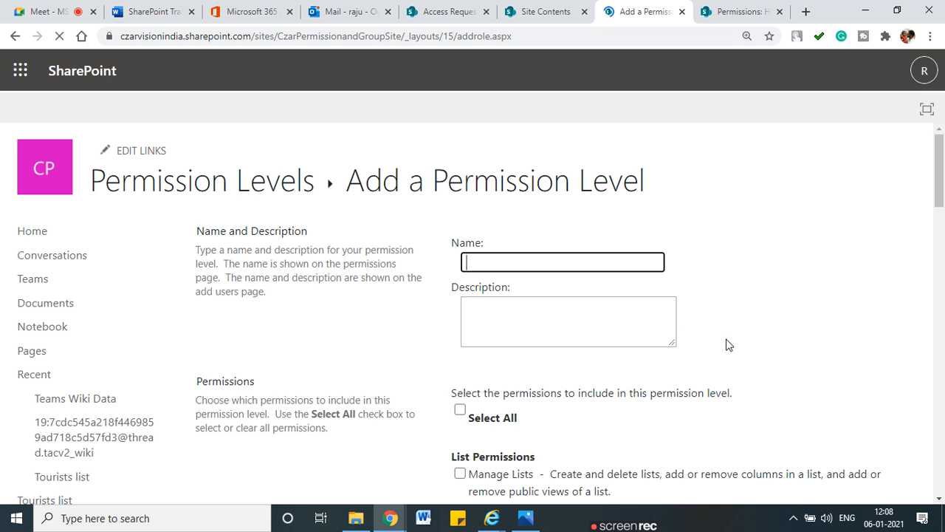
scroll(727, 345, "down", 20)
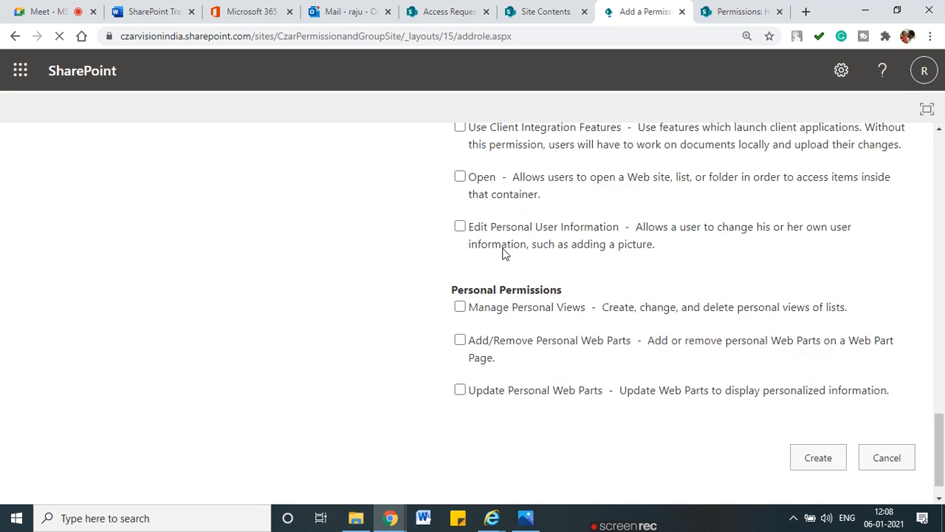
left_click(16, 43)
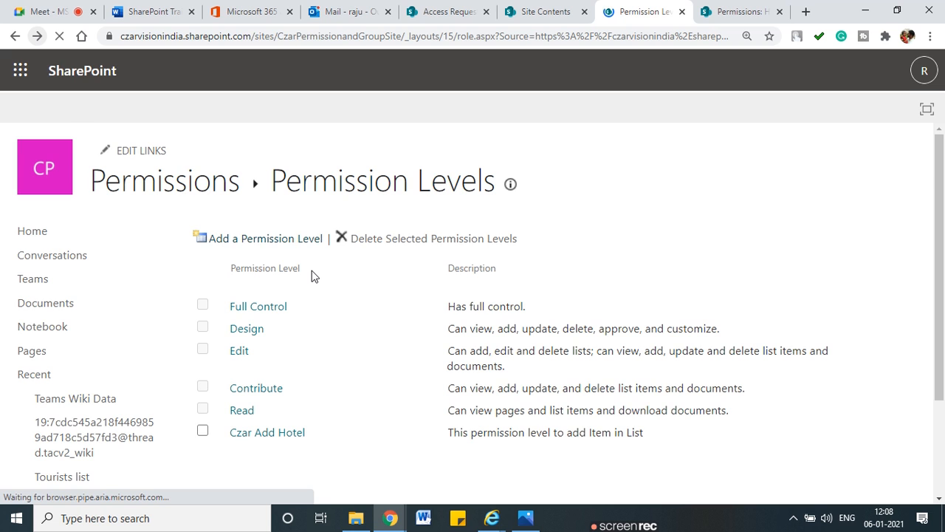
Step: Open the Read permission level and start a copy of it
scroll(311, 275, "down", 1)
left_click(243, 343)
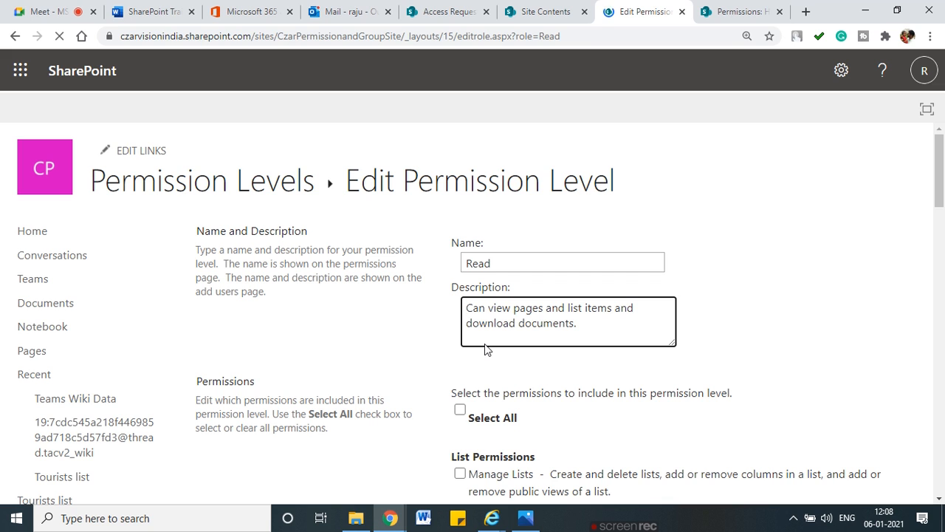
left_click(503, 268)
scroll(716, 377, "down", 20)
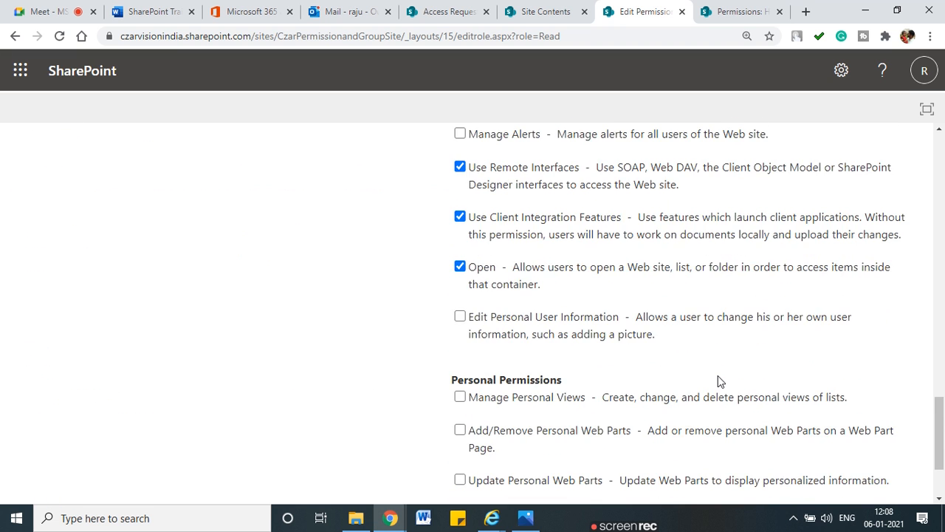
left_click(760, 419)
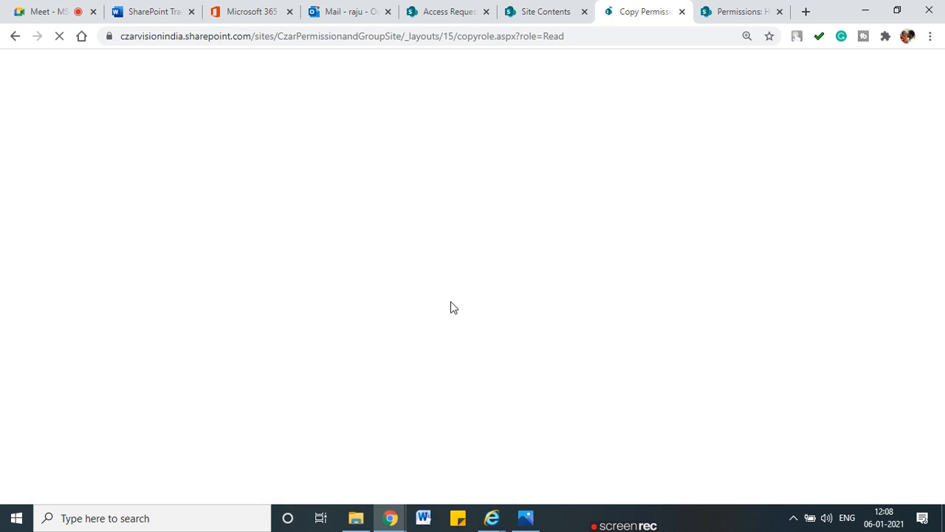
Step: Name the copied level 'Czar Hotel Edit and Delete' and describe it as a manager's level for managing hotels
left_click(503, 255)
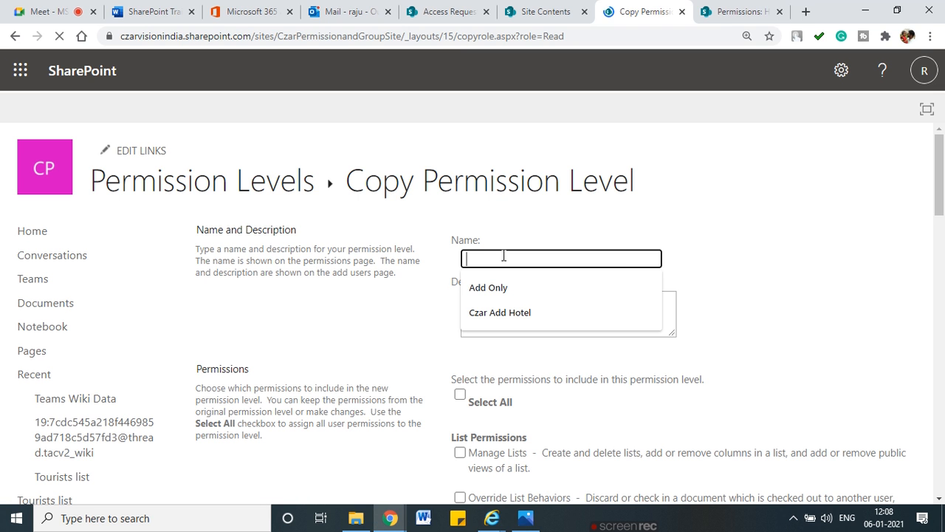
type("Czar H")
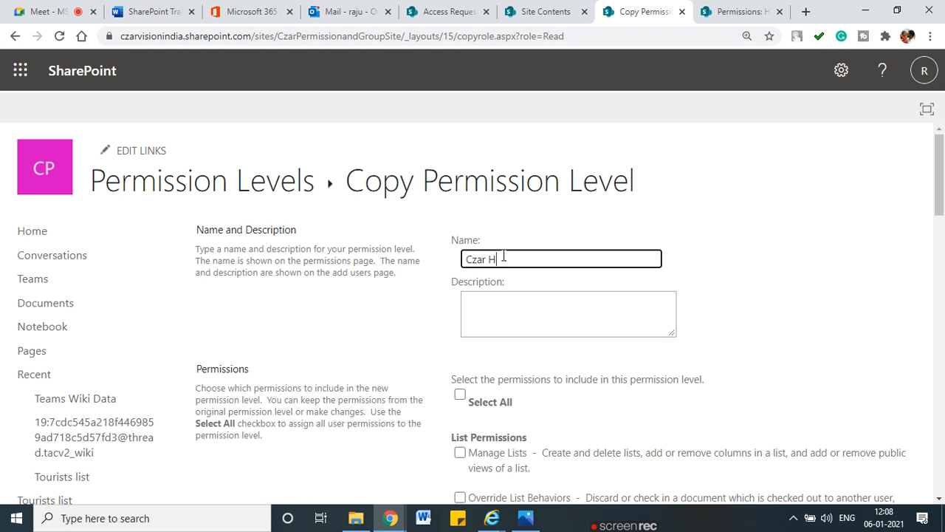
type("ote;")
key("BackSpace")
key("BackSpace")
type("l ")
type("A")
type("dit and Delete")
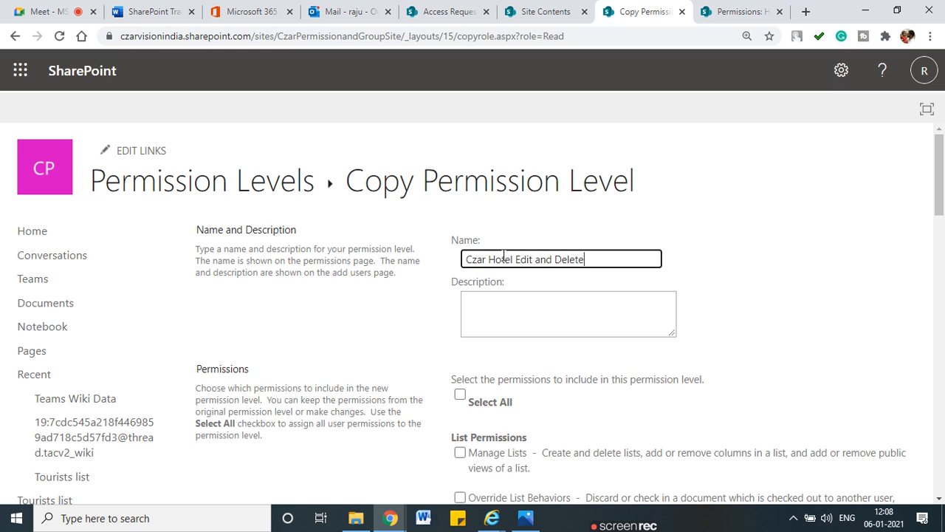
left_click(570, 297)
scroll(504, 296, "down", 1)
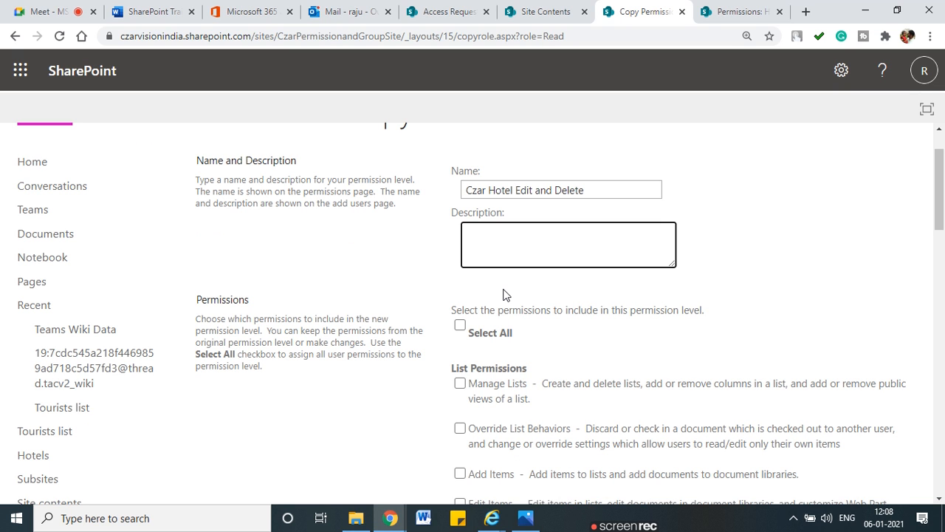
type("This permission leb")
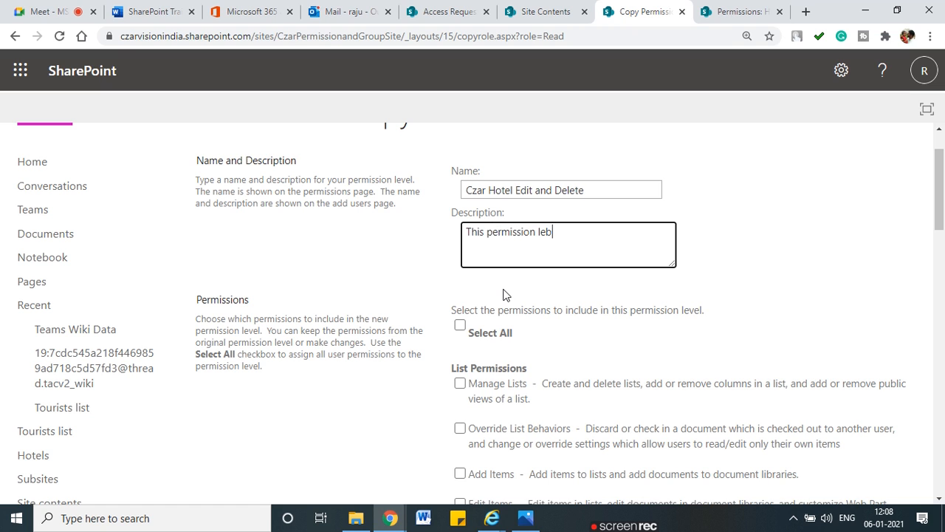
key("BackSpace")
type("vel for m")
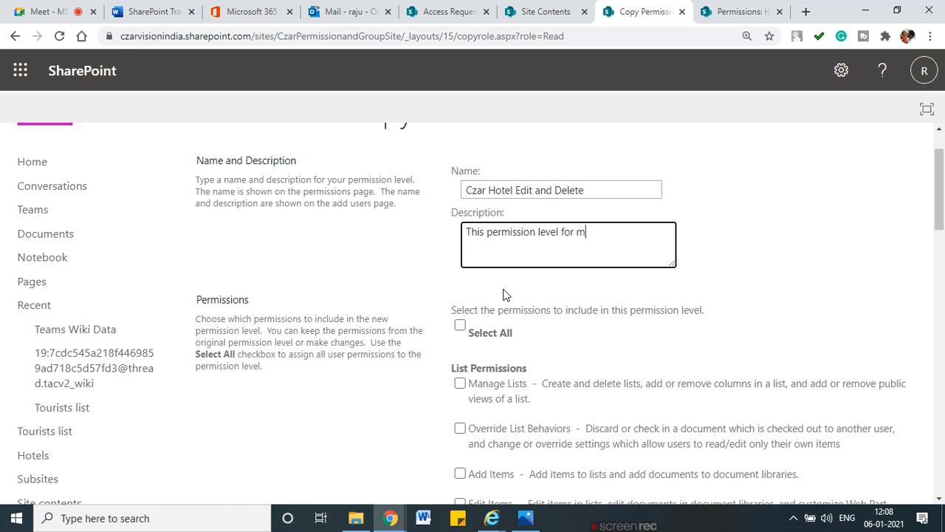
type("anager to ma")
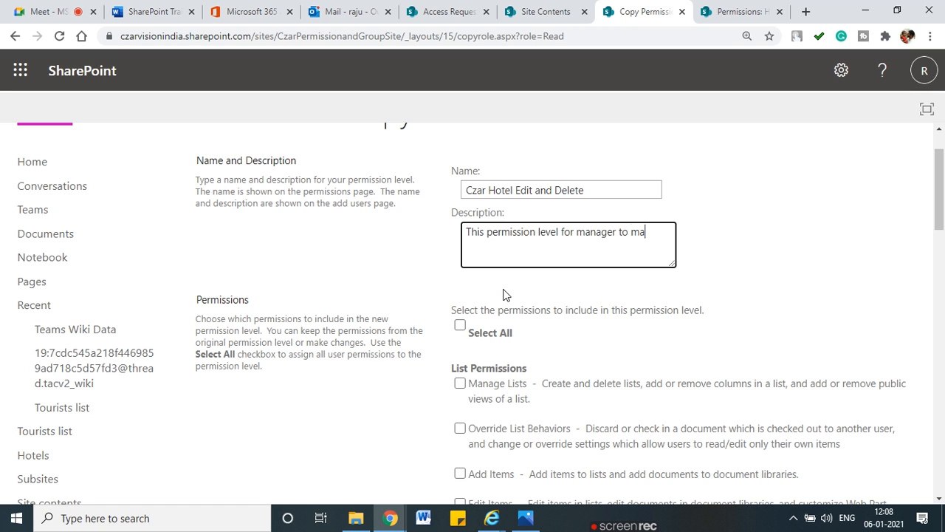
type("nage the hotel added by employee")
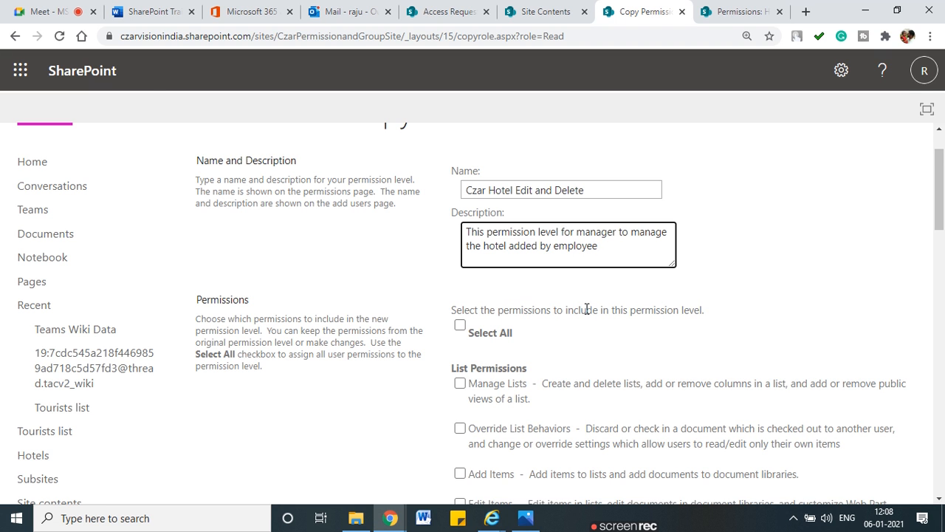
Step: Add Edit Items and Delete Items permissions and create the level
scroll(502, 303, "down", 3)
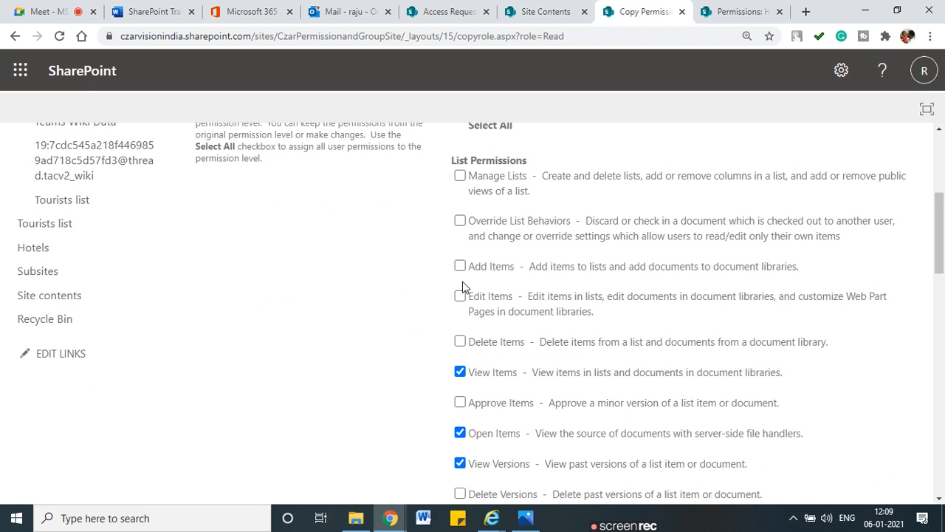
left_click(460, 297)
left_click(461, 342)
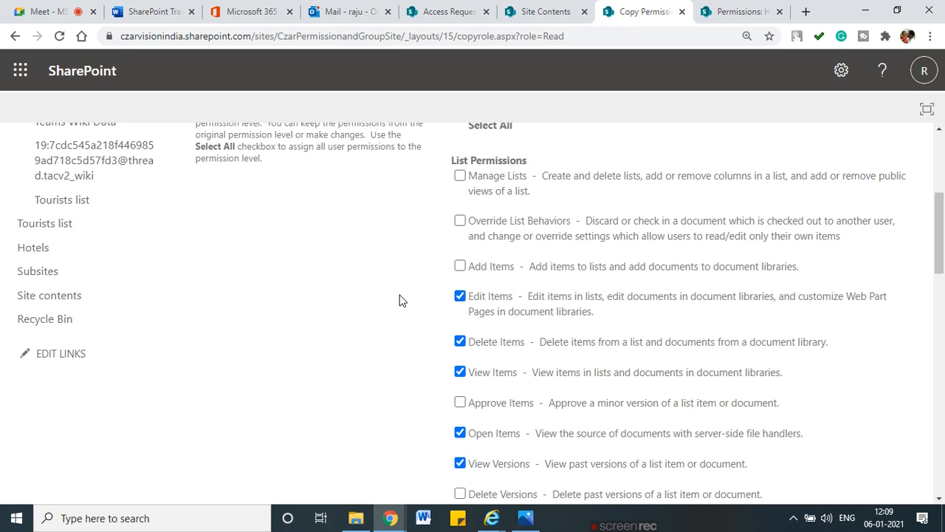
mouse_move(377, 300)
left_mouse_down()
mouse_move(442, 305)
mouse_move(428, 322)
mouse_move(437, 345)
left_mouse_up()
mouse_move(427, 246)
left_mouse_down()
mouse_move(444, 277)
mouse_move(510, 248)
mouse_move(420, 257)
left_mouse_up()
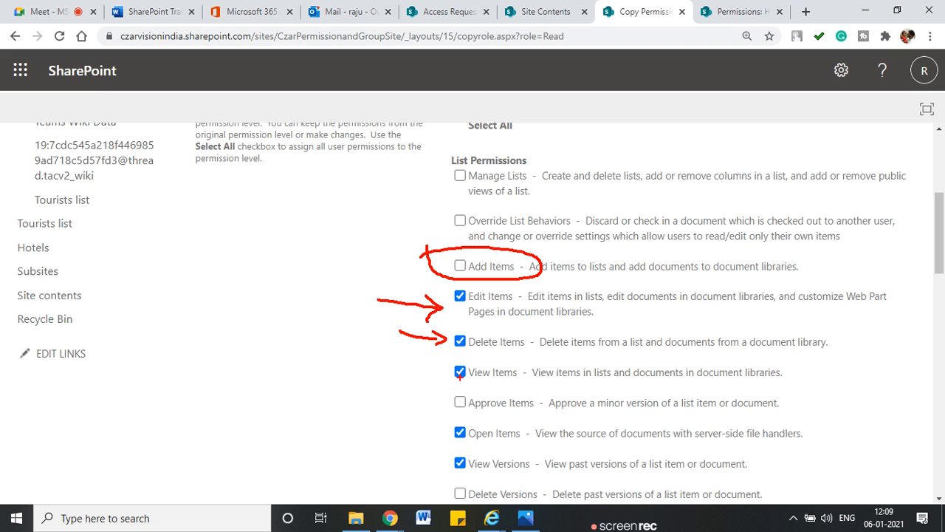
scroll(472, 333, "down", 10)
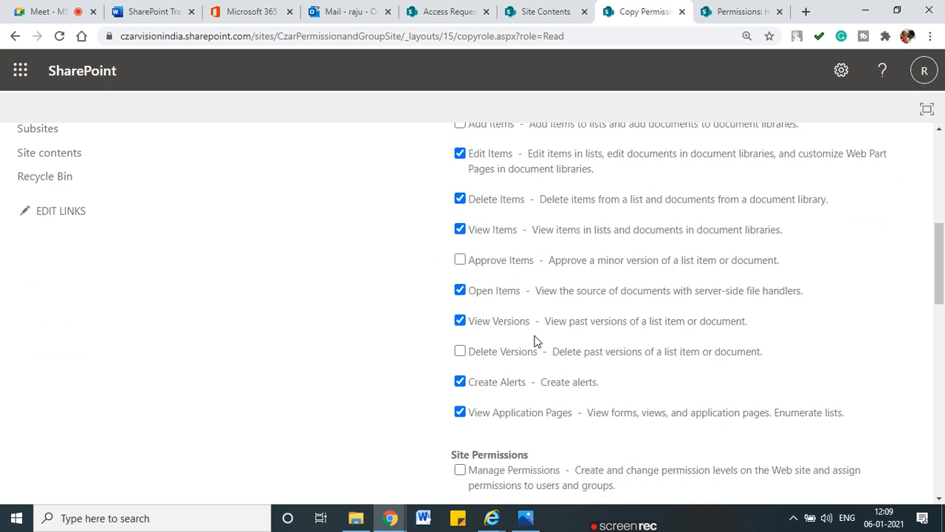
scroll(536, 342, "down", 5)
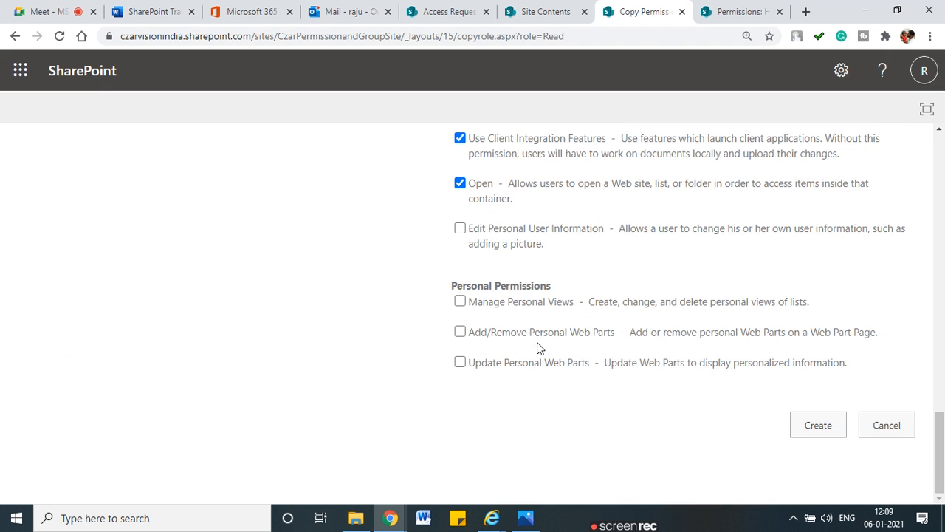
left_click(813, 427)
scroll(420, 263, "up", 10)
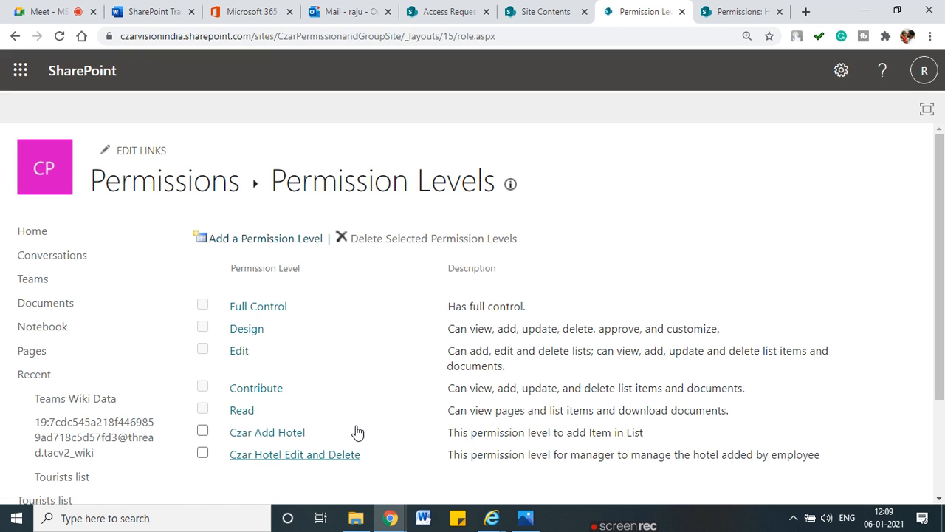
Step: Go back to the site-level Permissions page via the Permissions breadcrumb
left_click(208, 193)
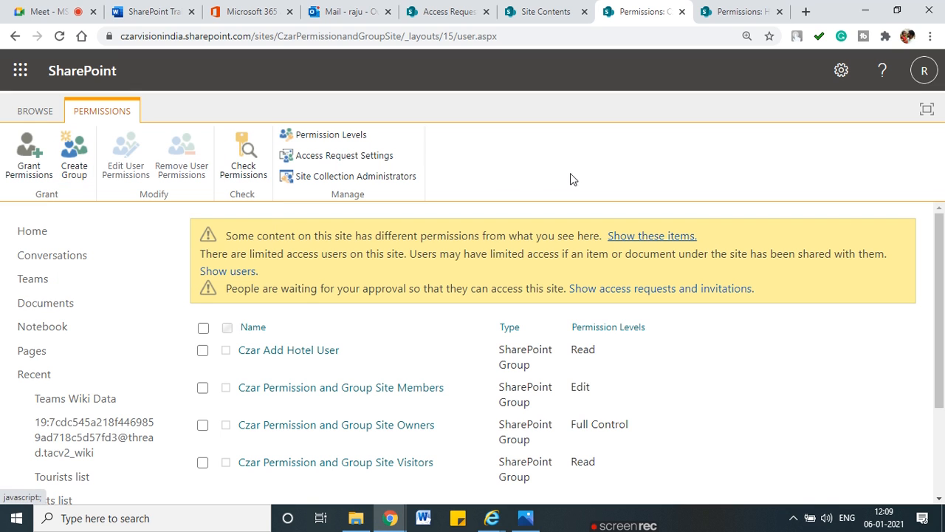
Step: Start a new SharePoint group, briefly admitting a waiting participant to the online meeting
left_click(64, 173)
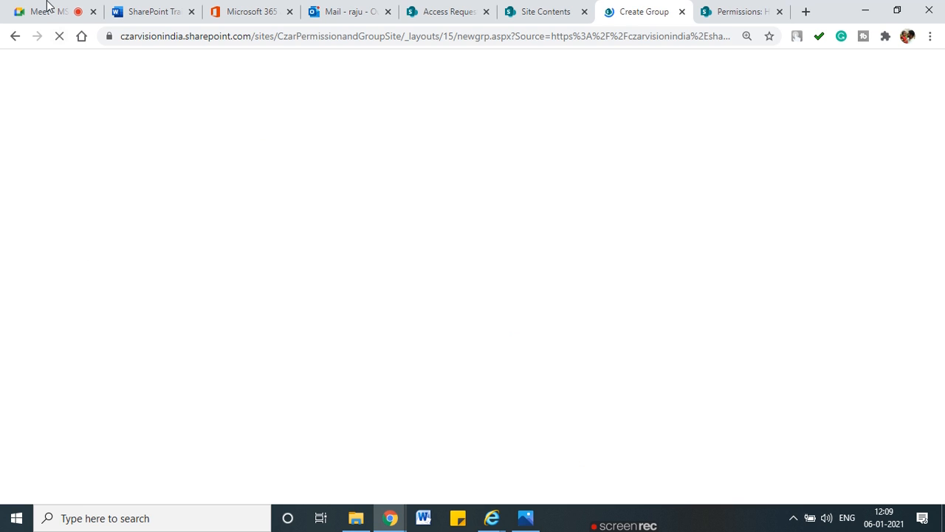
left_click(46, 9)
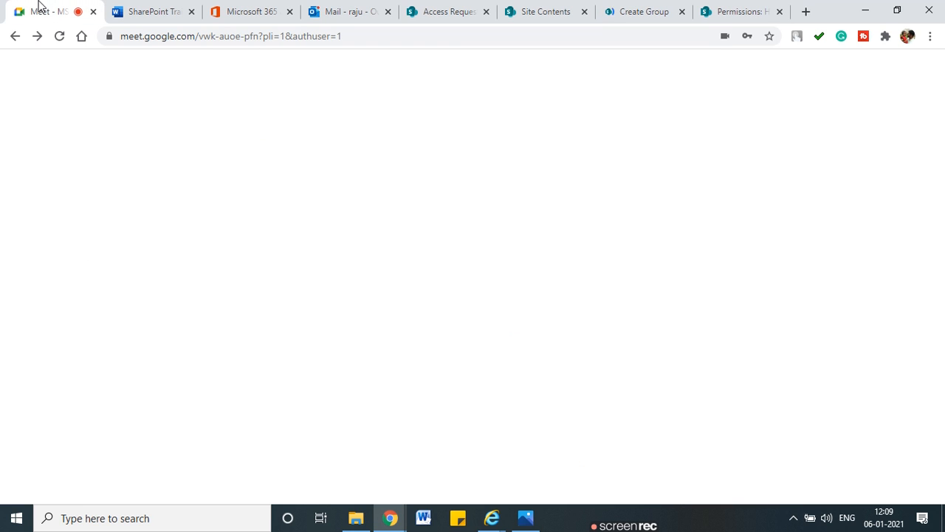
left_click(614, 138)
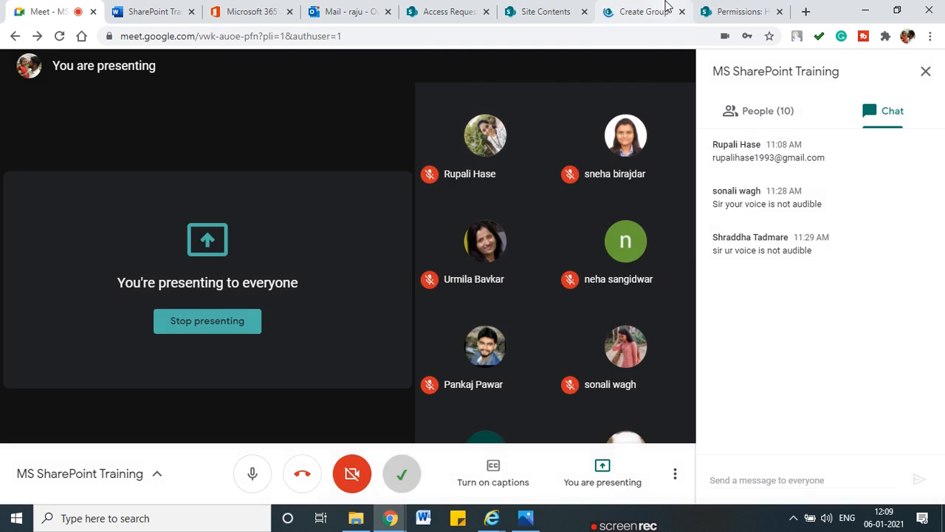
left_click(661, 9)
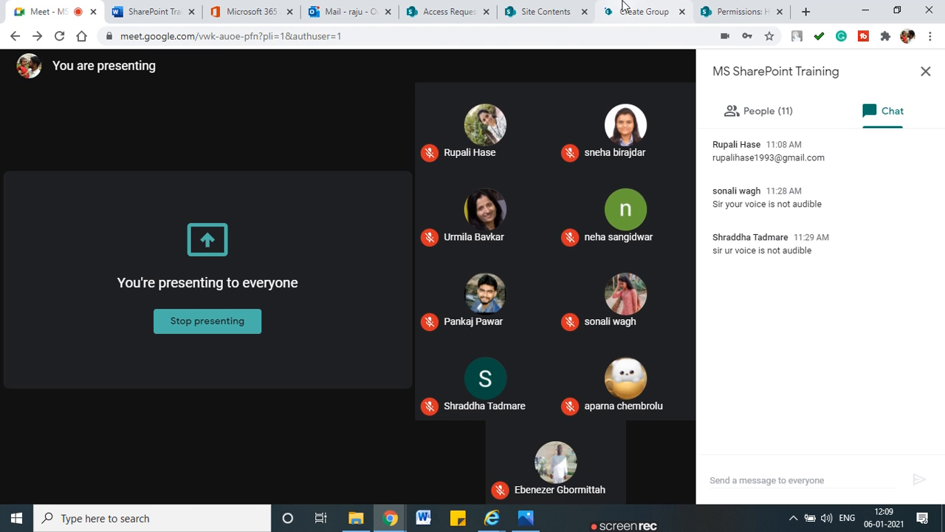
left_click(624, 3)
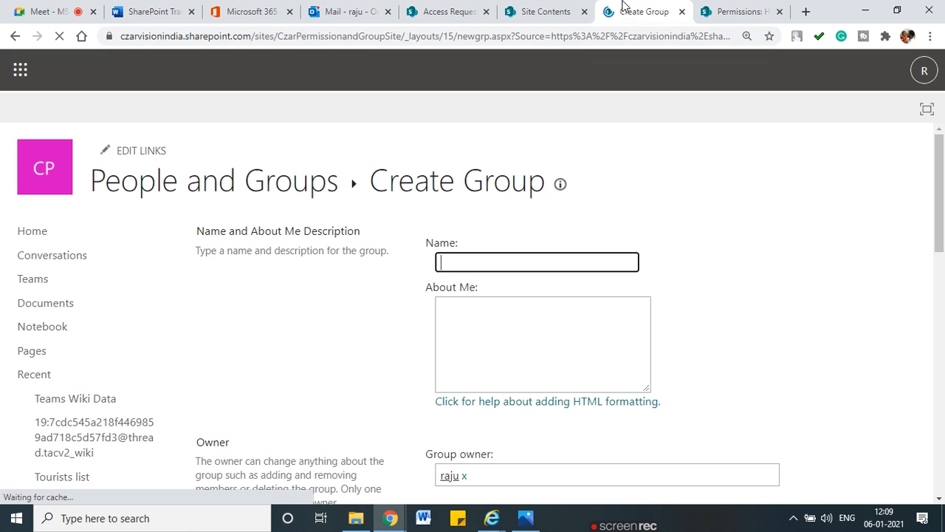
Step: Name the group Czar Hotel Manager and scroll down to its site permission checkboxes
left_click(481, 261)
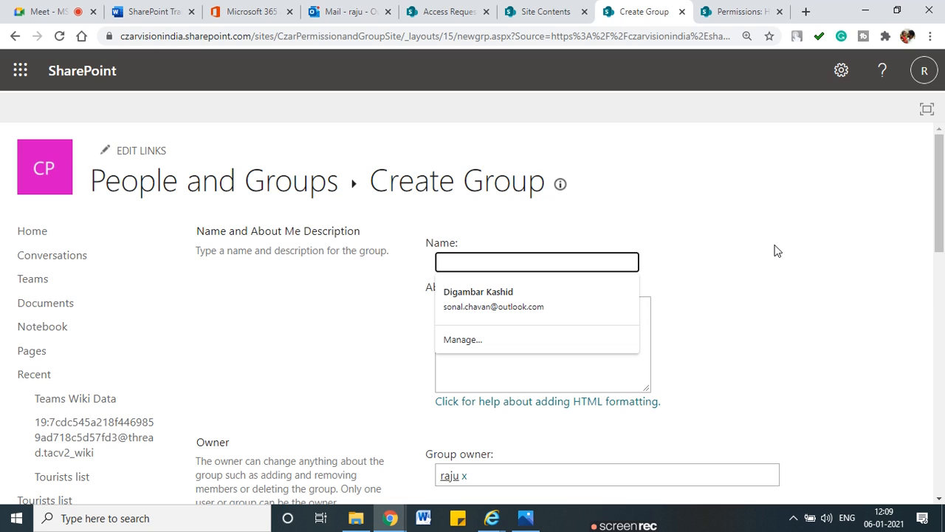
type("Ca")
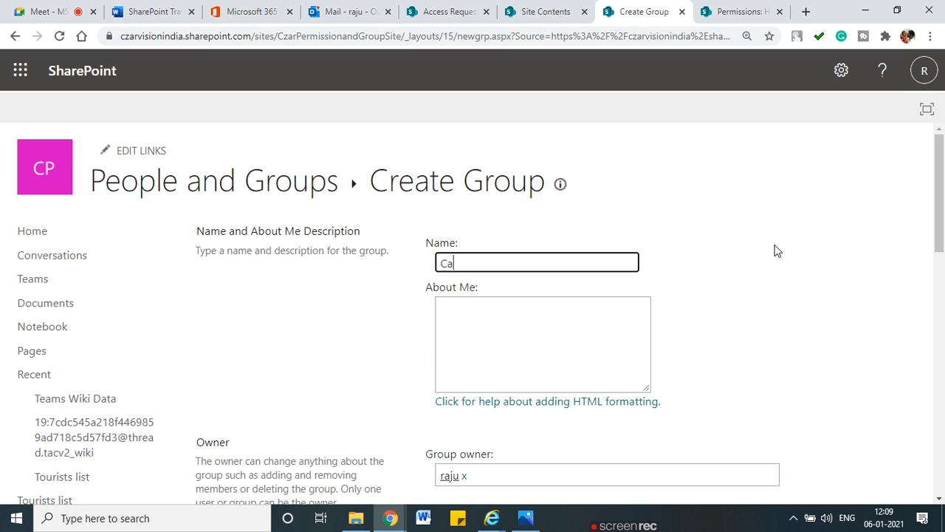
type("ar ")
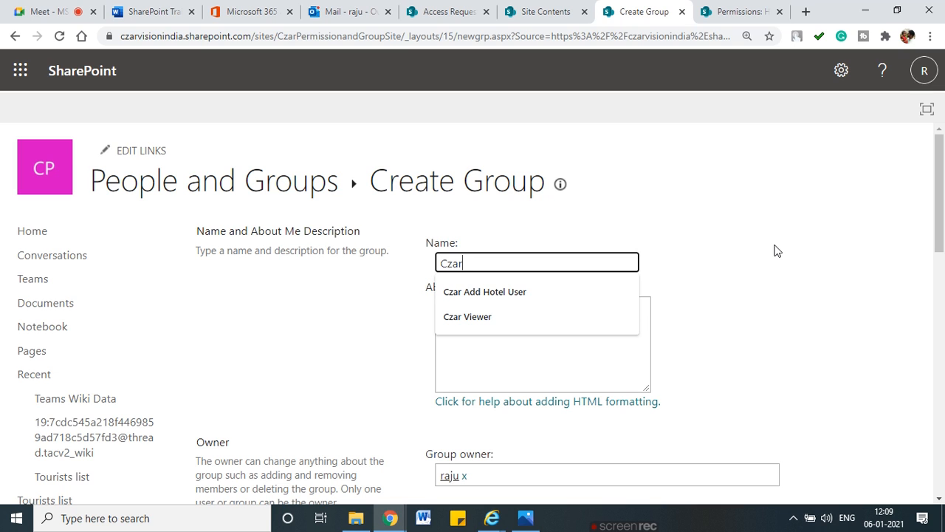
type("Hote")
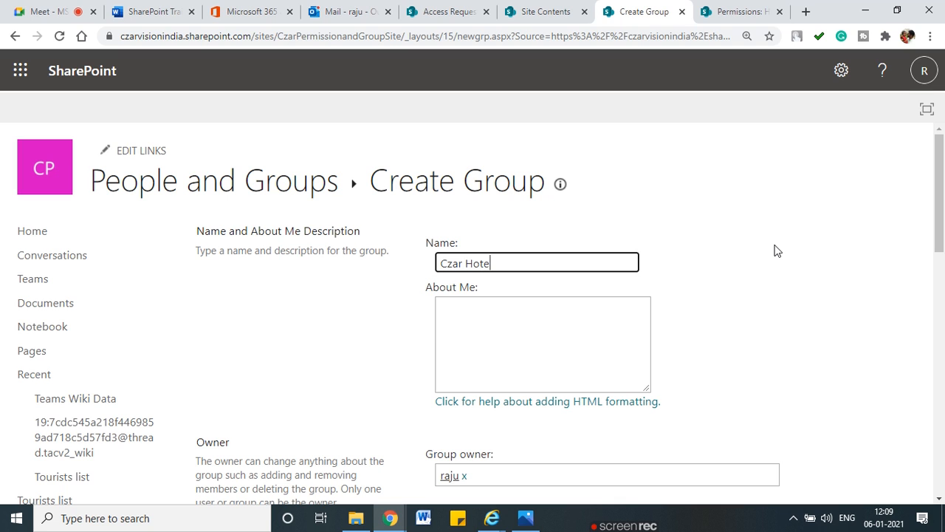
type("l Mana")
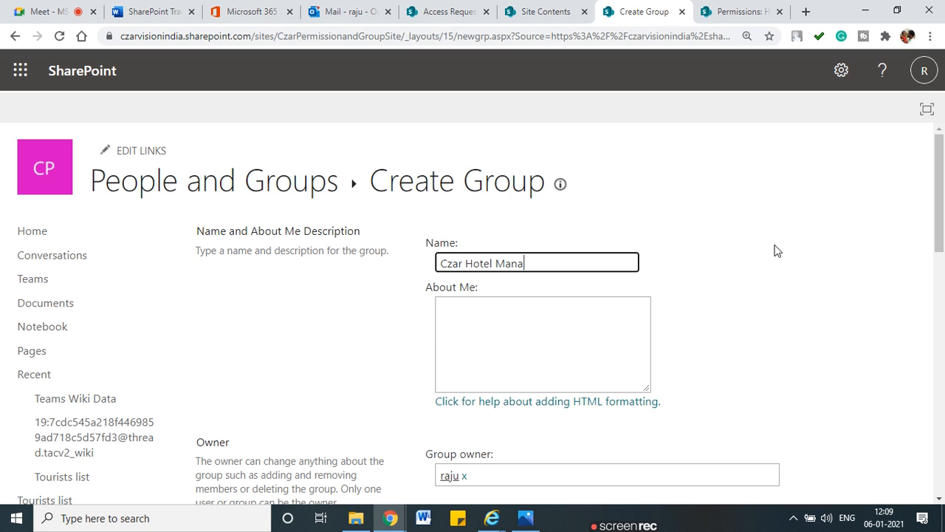
type("ger")
scroll(775, 255, "down", 1)
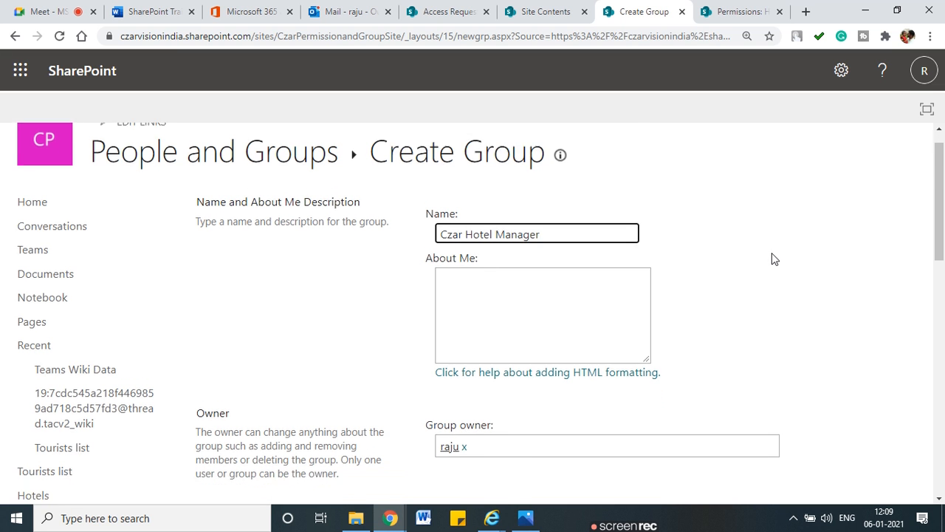
scroll(774, 258, "down", 2)
scroll(517, 399, "down", 2)
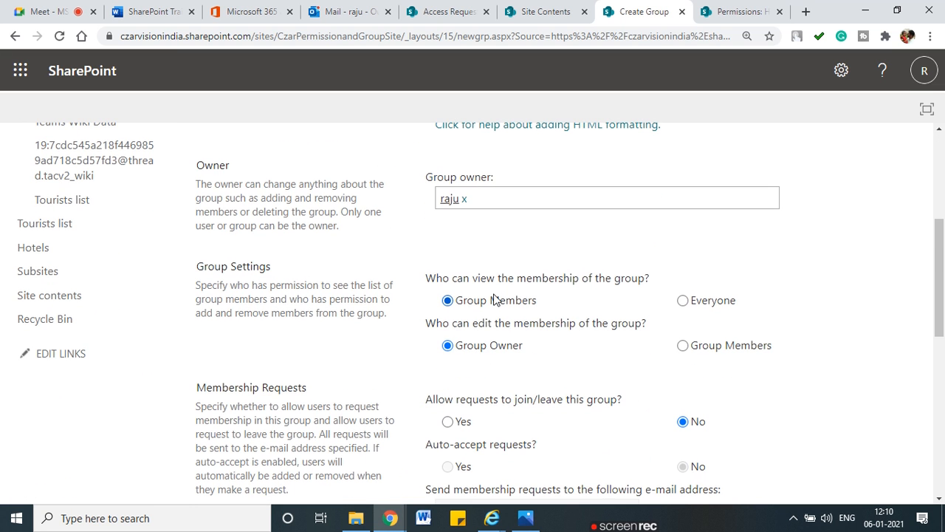
scroll(517, 440, "down", 1)
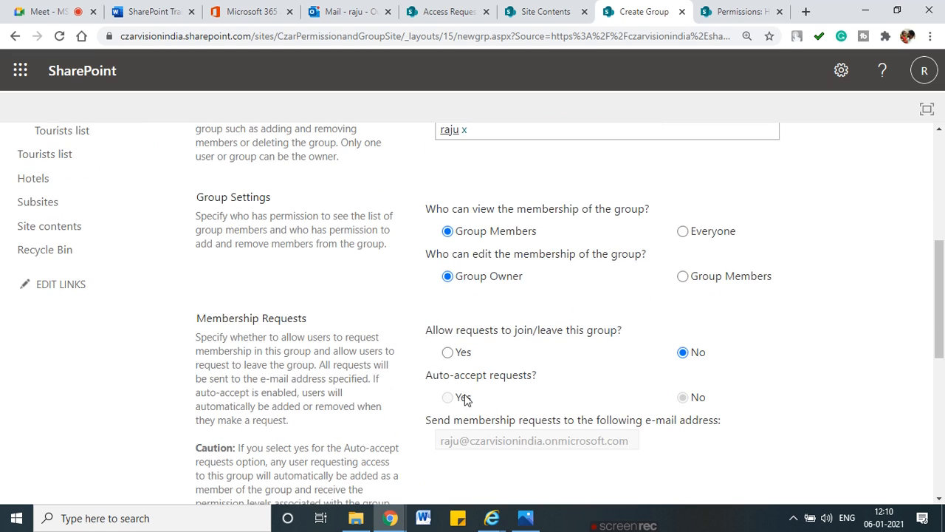
scroll(534, 403, "down", 3)
scroll(533, 418, "down", 3)
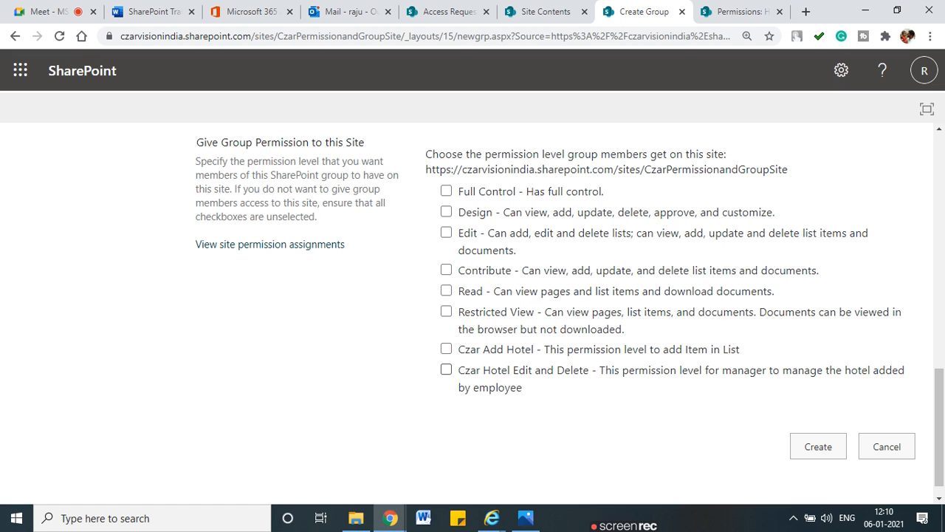
mouse_move(559, 398)
left_mouse_down()
mouse_move(425, 369)
mouse_move(586, 364)
mouse_move(559, 399)
left_mouse_up()
scroll(460, 369, "up", 2)
scroll(461, 369, "down", 3)
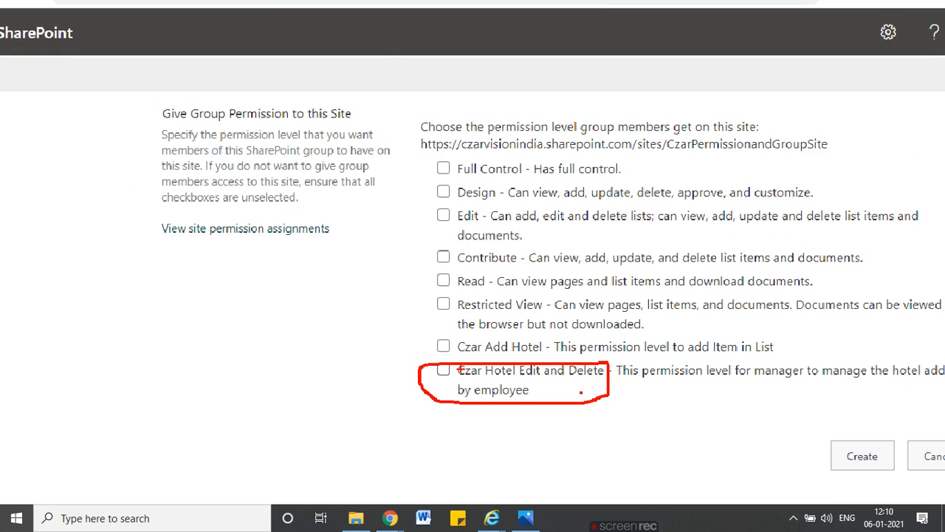
key("Escape")
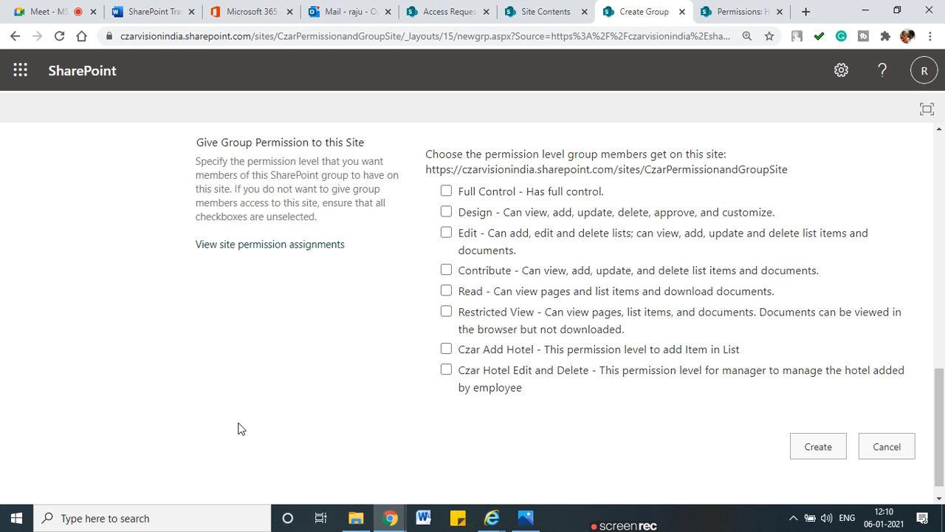
key("ctrl+2")
left_click_drag(166, 269, 165, 311)
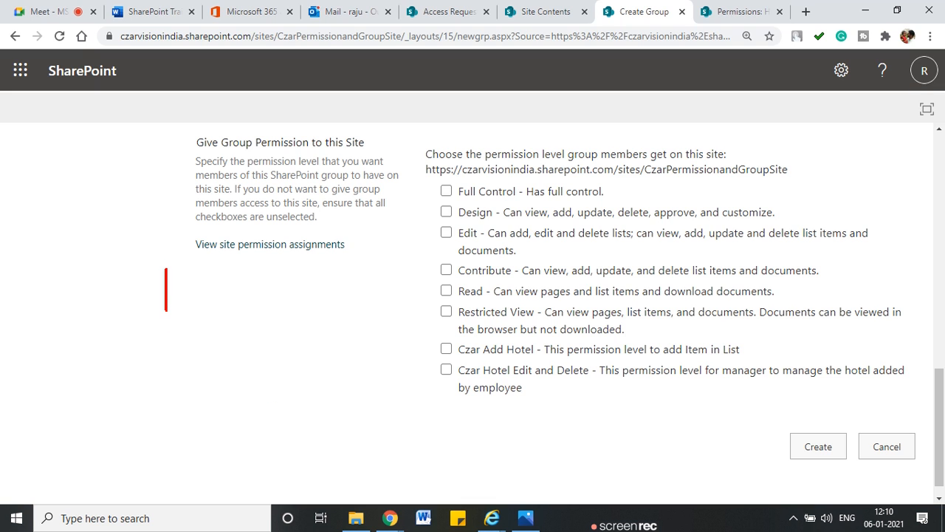
mouse_move(164, 266)
left_mouse_down()
mouse_move(290, 294)
mouse_move(167, 309)
left_mouse_up()
left_click_drag(207, 281, 164, 338)
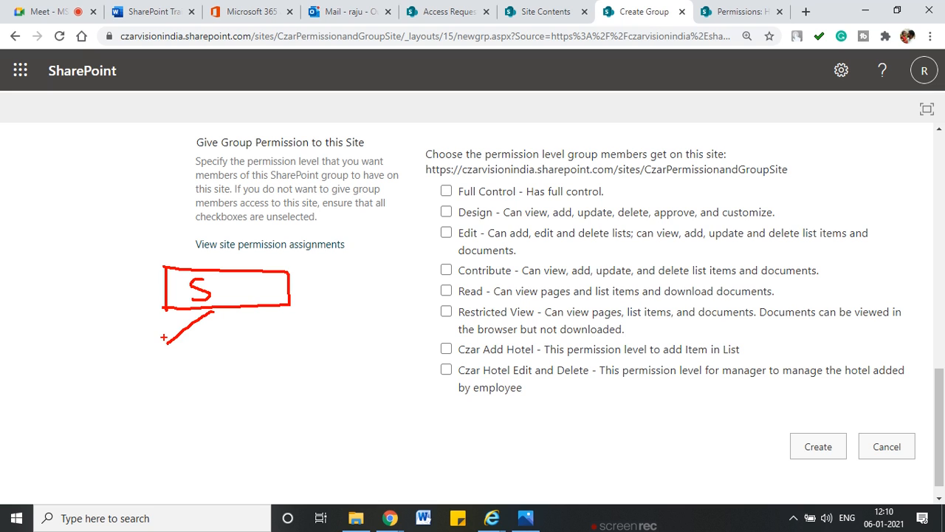
mouse_move(99, 356)
left_mouse_down()
mouse_move(101, 387)
mouse_move(192, 383)
mouse_move(104, 387)
left_mouse_up()
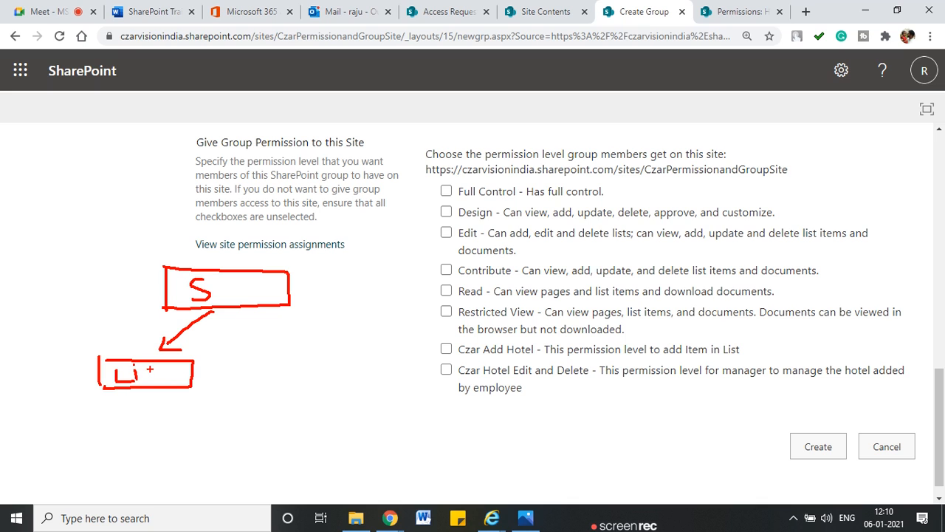
left_click_drag(161, 361, 163, 386)
left_click_drag(156, 373, 170, 372)
mouse_move(437, 367)
left_mouse_down()
mouse_move(407, 360)
mouse_move(294, 290)
left_mouse_up()
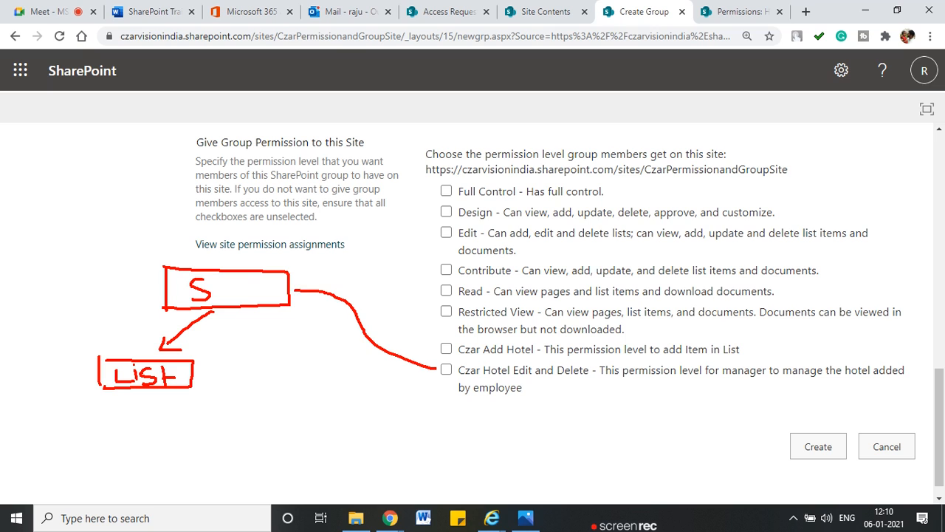
mouse_move(236, 305)
left_mouse_down()
mouse_move(239, 341)
mouse_move(284, 340)
left_mouse_up()
left_click_drag(213, 365, 215, 394)
mouse_move(217, 369)
left_mouse_down()
mouse_move(265, 397)
mouse_move(223, 397)
left_mouse_up()
mouse_move(294, 372)
left_mouse_down()
mouse_move(299, 397)
mouse_move(270, 402)
left_mouse_up()
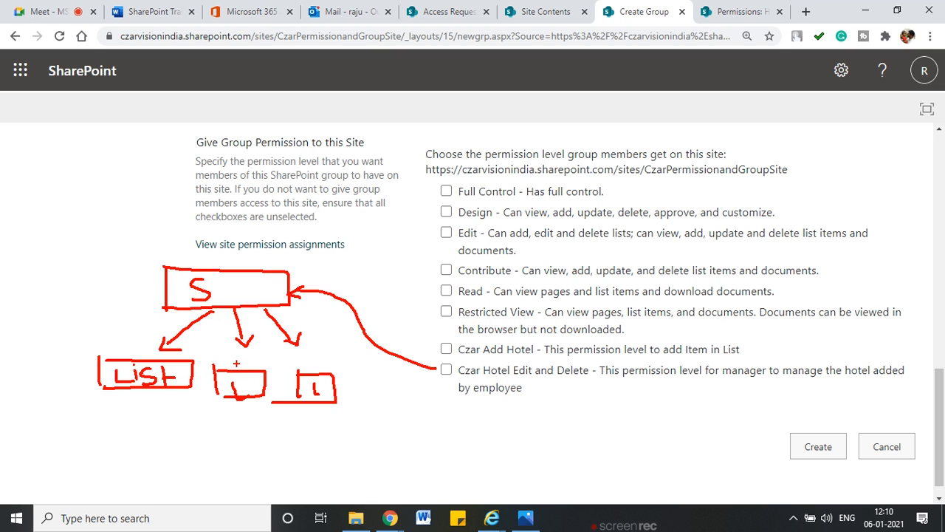
left_click_drag(176, 325, 201, 349)
left_click_drag(207, 330, 150, 337)
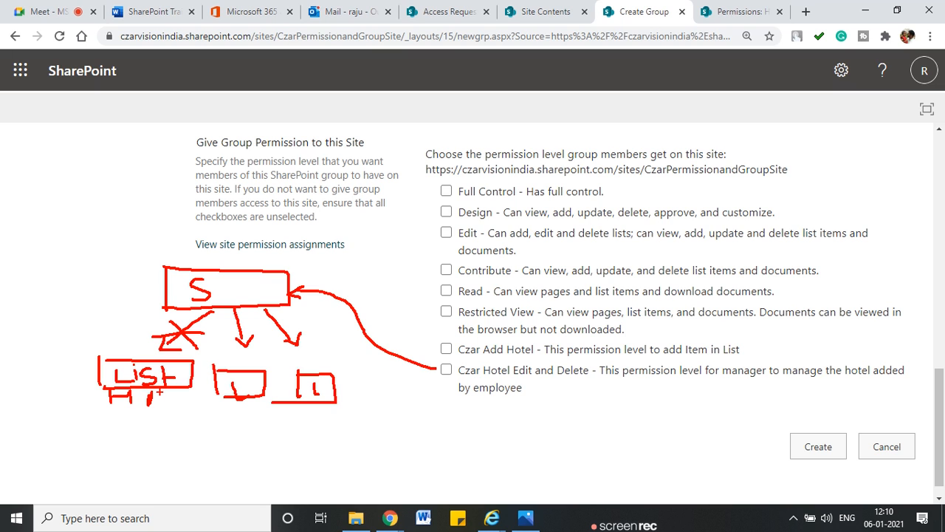
mouse_move(599, 367)
left_mouse_down()
mouse_move(499, 361)
mouse_move(426, 375)
mouse_move(592, 394)
left_mouse_up()
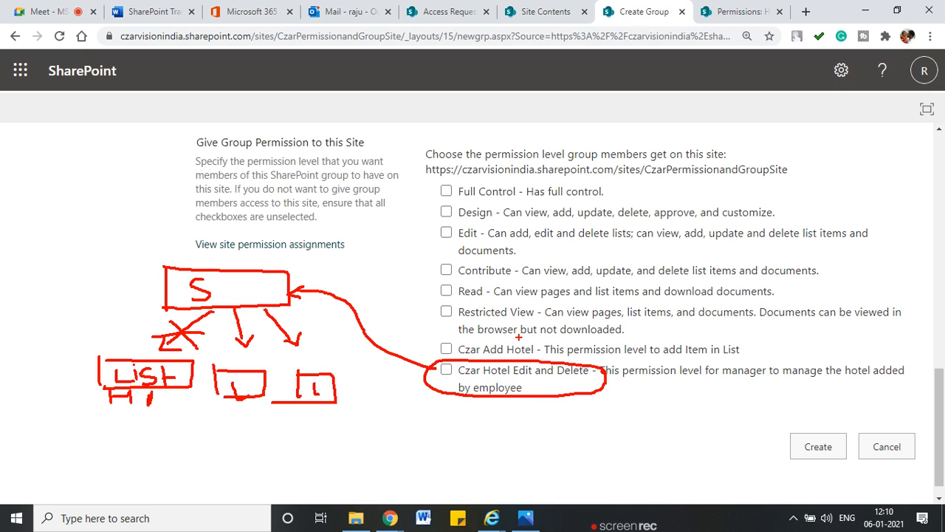
key("Escape")
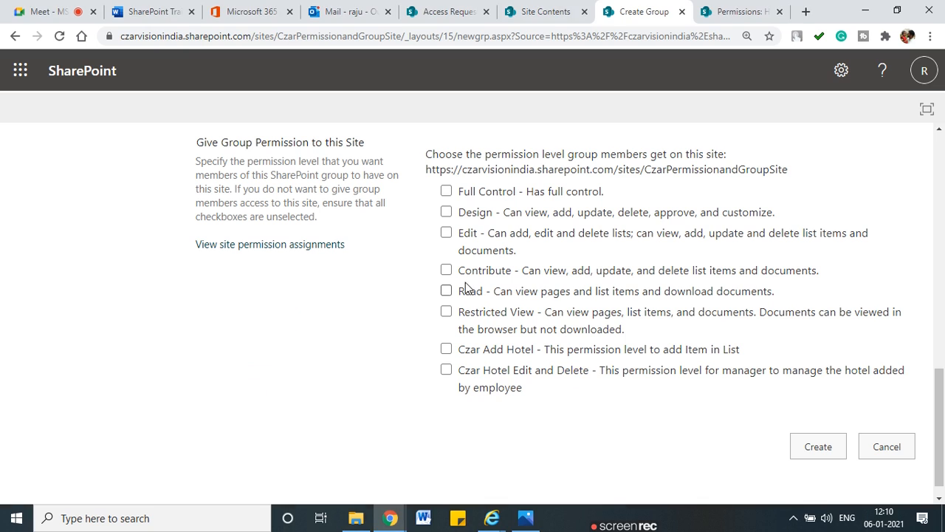
Step: Give the new group Read site permission, sketching how site access flows to the Hotels list
left_click(447, 291)
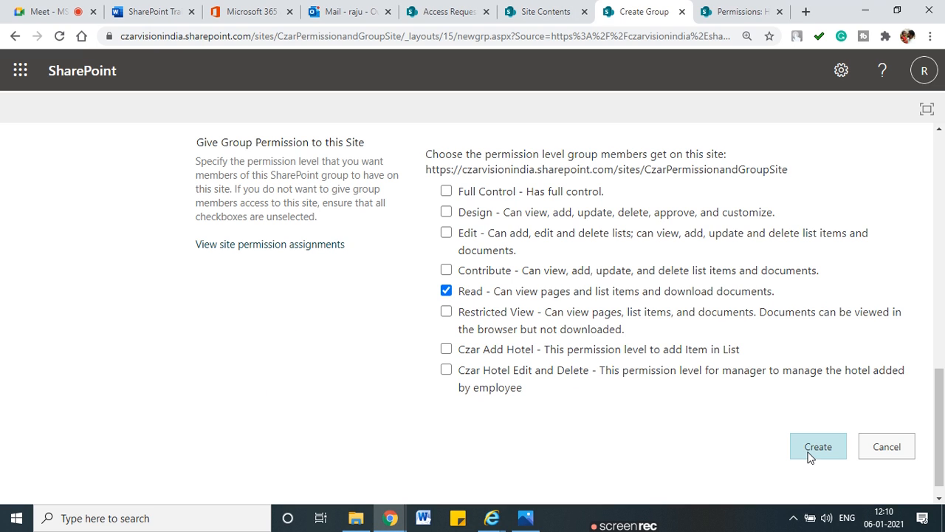
mouse_move(151, 282)
left_mouse_down()
mouse_move(150, 314)
mouse_move(305, 295)
mouse_move(166, 317)
mouse_move(198, 304)
mouse_move(124, 392)
left_mouse_up()
left_click_drag(124, 392, 140, 391)
mouse_move(152, 353)
left_mouse_down()
mouse_move(181, 381)
mouse_move(119, 362)
left_mouse_up()
left_click_drag(121, 424, 140, 423)
left_click_drag(139, 411, 140, 429)
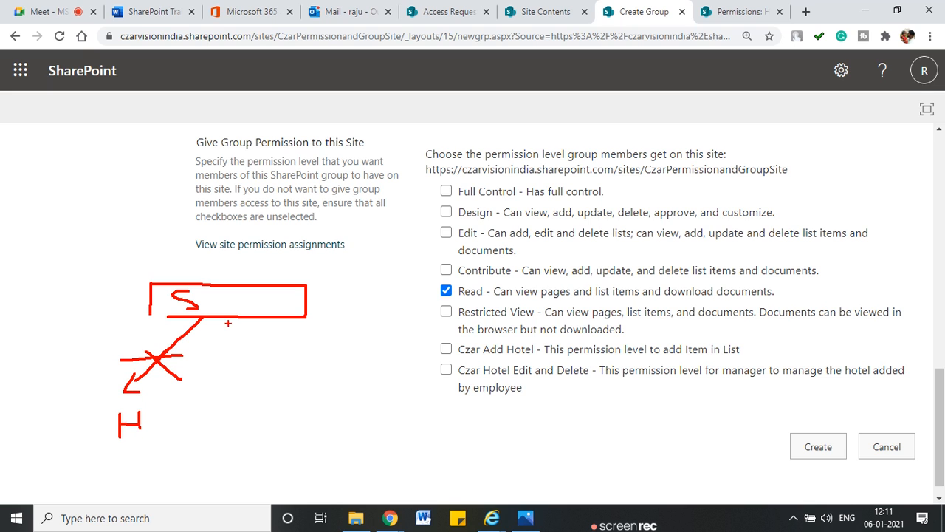
mouse_move(224, 322)
left_mouse_down()
mouse_move(259, 390)
mouse_move(266, 355)
left_mouse_up()
mouse_move(246, 321)
left_mouse_down()
mouse_move(328, 349)
mouse_move(319, 373)
left_mouse_up()
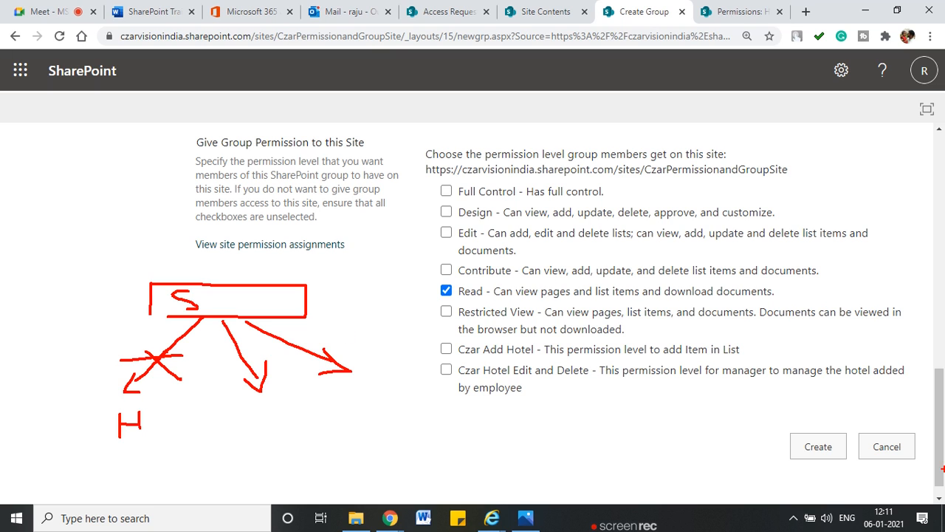
mouse_move(152, 303)
left_mouse_down()
mouse_move(79, 373)
mouse_move(83, 406)
left_mouse_up()
mouse_move(68, 397)
left_mouse_down()
mouse_move(74, 405)
mouse_move(87, 396)
left_mouse_up()
left_click_drag(151, 309, 165, 320)
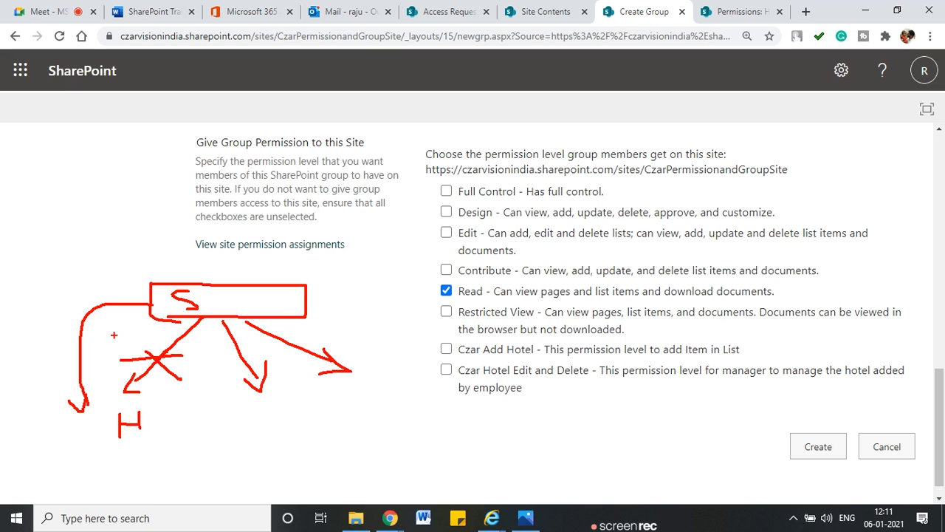
mouse_move(459, 298)
left_mouse_down()
mouse_move(802, 298)
mouse_move(607, 285)
mouse_move(426, 288)
mouse_move(490, 299)
left_mouse_up()
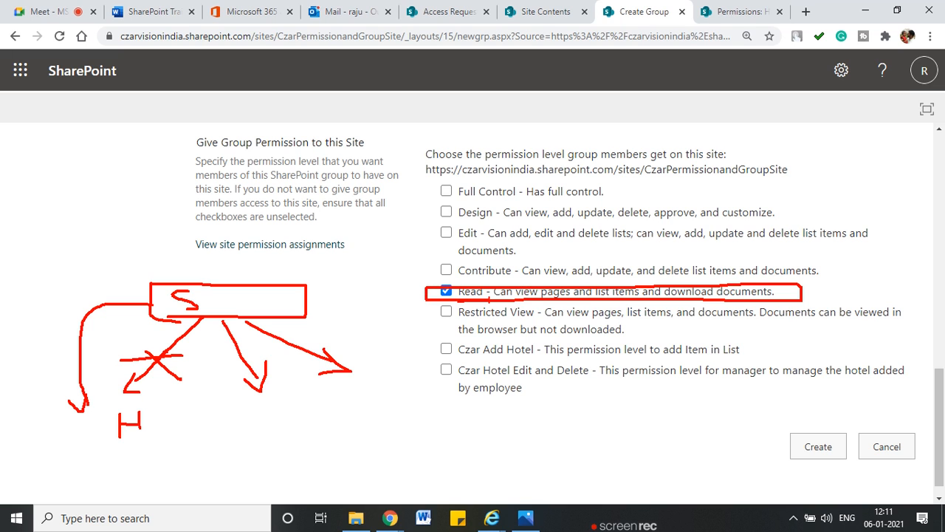
key("Escape")
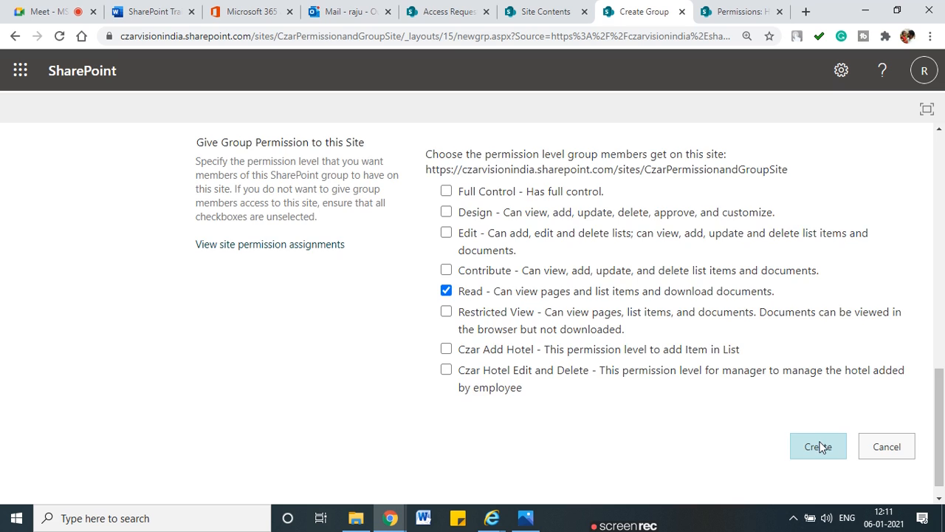
Step: Create the Czar Hotel Manager group with Read access
scroll(625, 232, "up", 5)
scroll(534, 337, "up", 5)
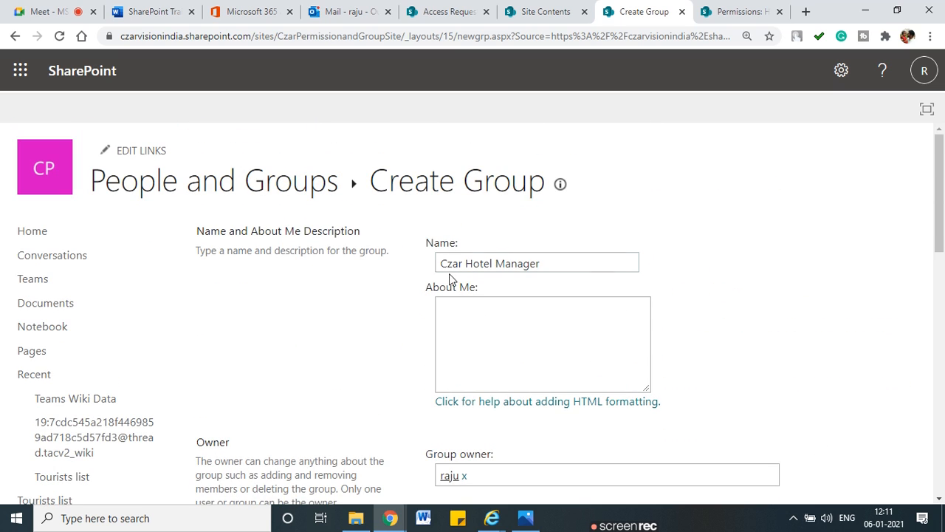
scroll(724, 406, "down", 10)
left_click(832, 431)
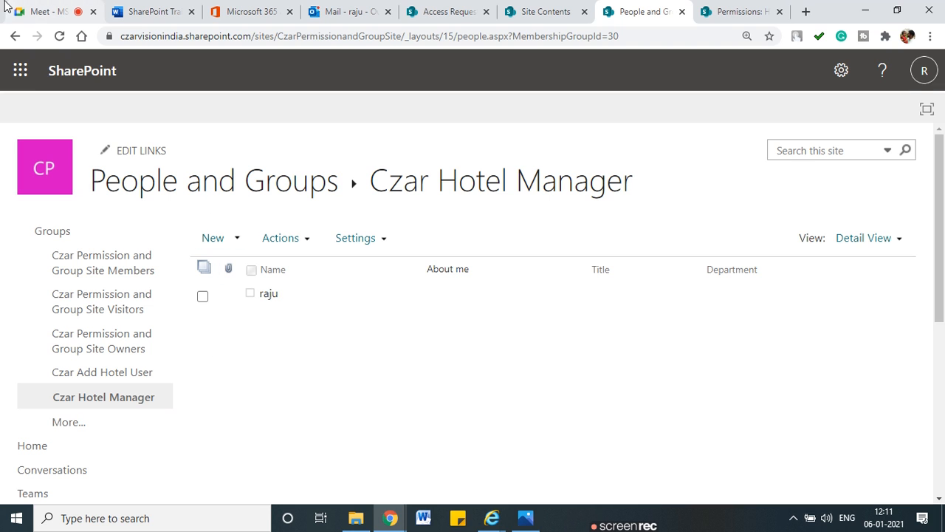
Step: Go back to Site Permissions and reload it so the new group appears
left_click(15, 37)
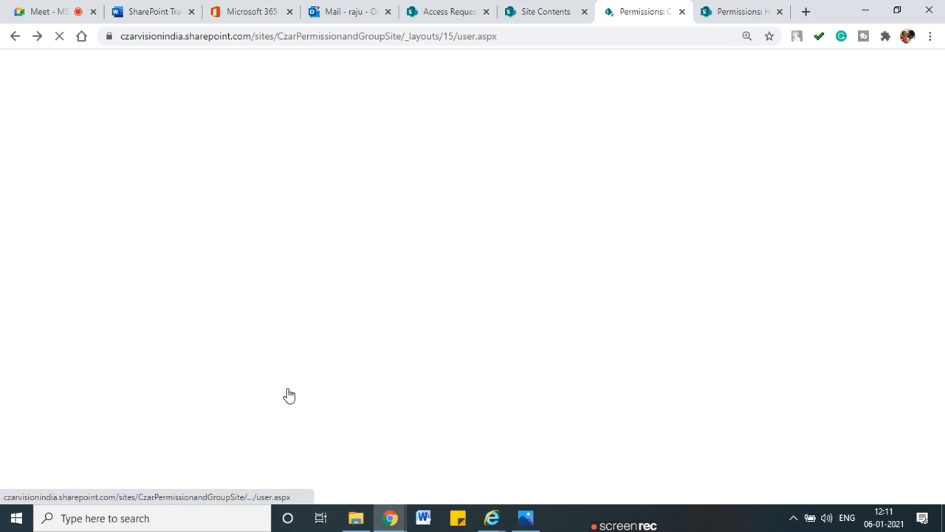
scroll(179, 347, "down", 2)
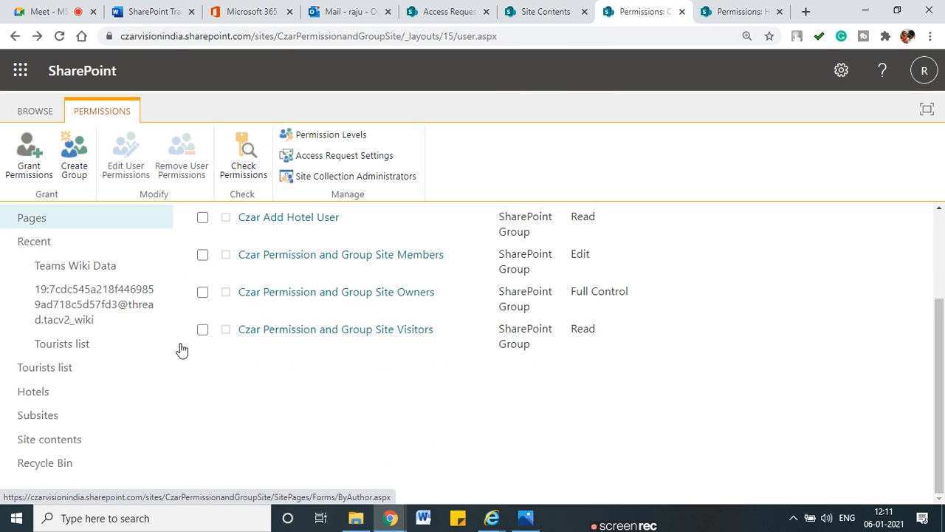
scroll(397, 422, "up", 1)
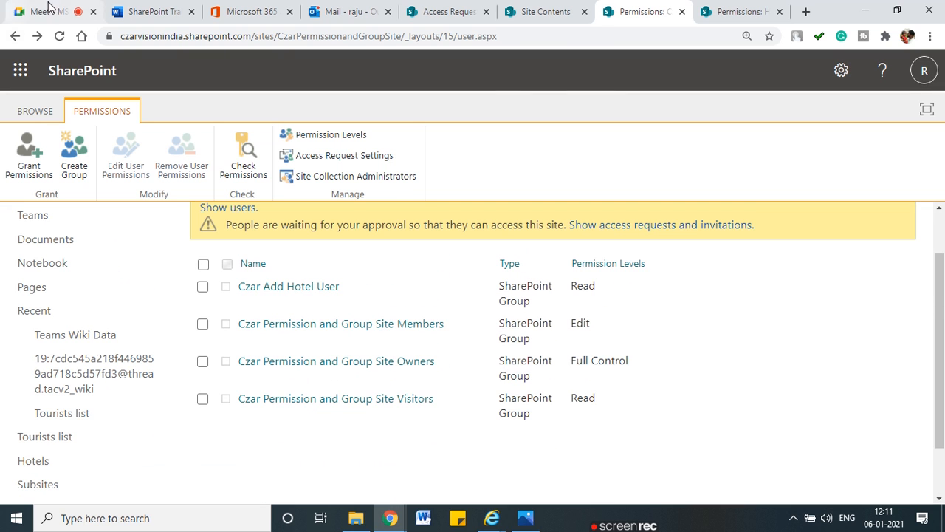
left_click(60, 36)
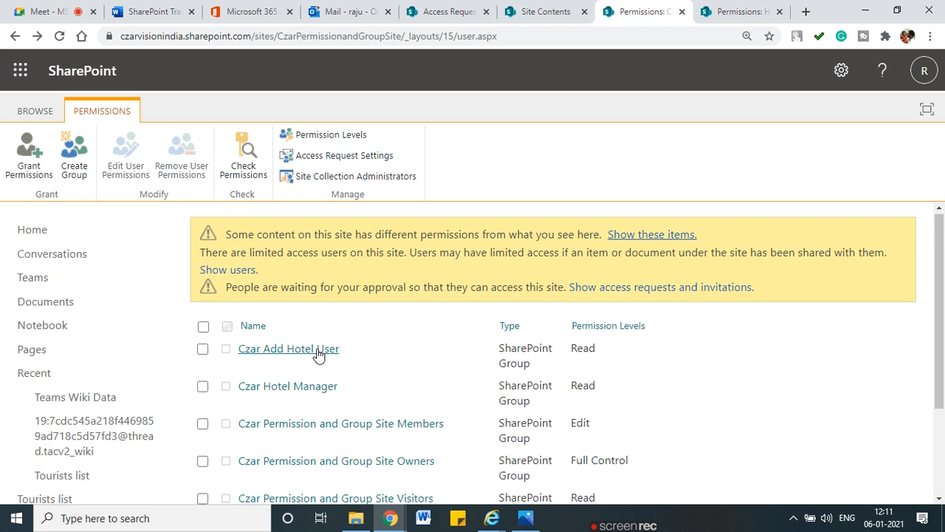
scroll(295, 352, "down", 1)
Step: Circle Czar Hotel Manager and Czar Add Hotel User, both holding Read, in the permissions list
key("ctrl+2")
mouse_move(299, 303)
left_mouse_down()
mouse_move(244, 340)
mouse_move(294, 296)
left_mouse_up()
mouse_move(613, 302)
left_mouse_down()
mouse_move(562, 322)
mouse_move(600, 299)
left_mouse_up()
mouse_move(373, 263)
left_mouse_down()
mouse_move(263, 264)
mouse_move(264, 291)
mouse_move(354, 266)
left_mouse_up()
mouse_move(603, 270)
left_mouse_down()
mouse_move(575, 270)
mouse_move(604, 283)
mouse_move(598, 270)
left_mouse_up()
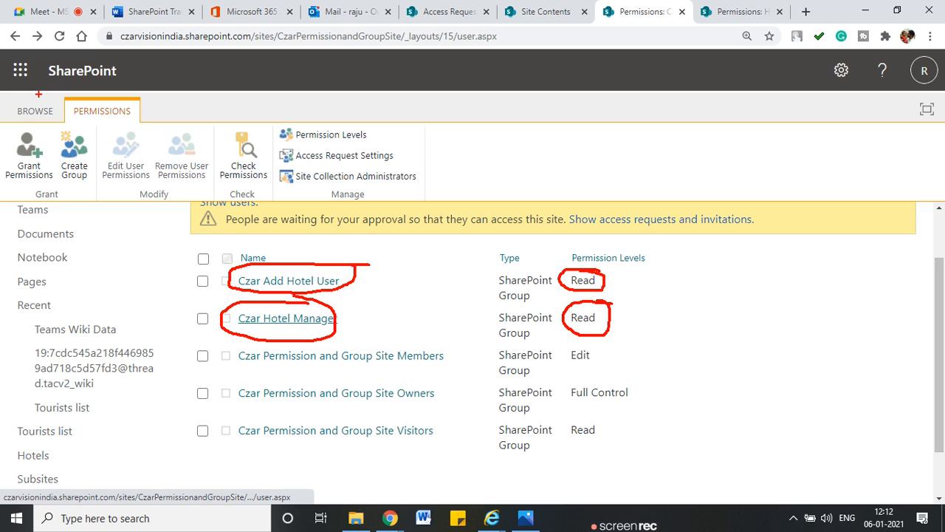
key("Escape")
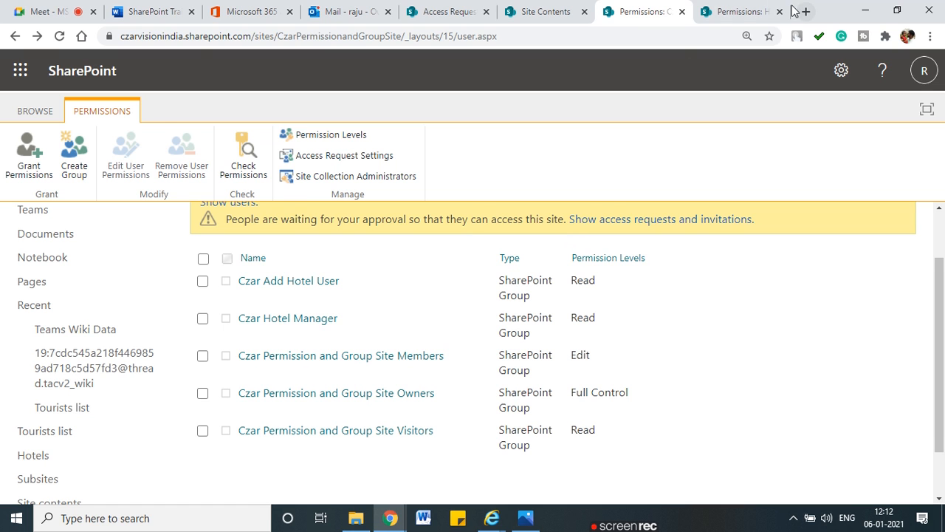
left_click(747, 12)
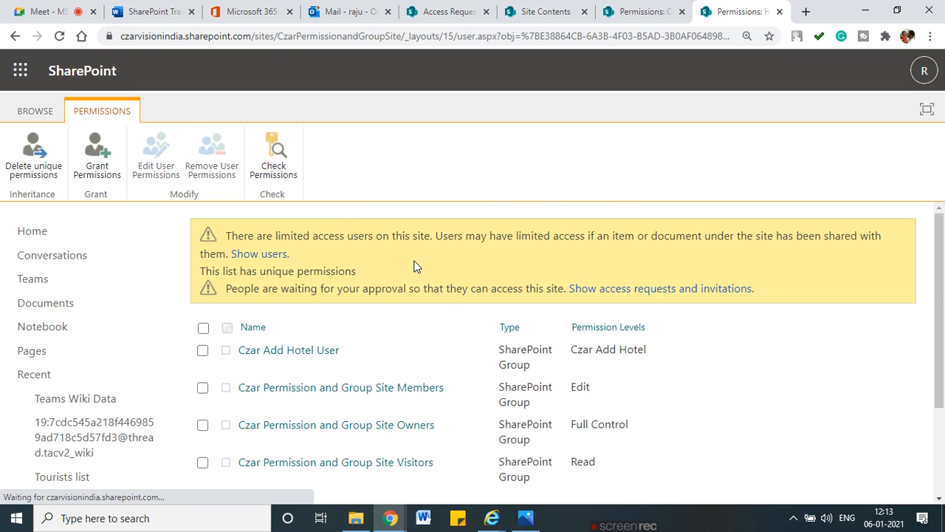
Step: Share the Hotels list, searching 'czar hotel manager' and picking that group as invitee
scroll(459, 341, "down", 2)
scroll(458, 342, "up", 1)
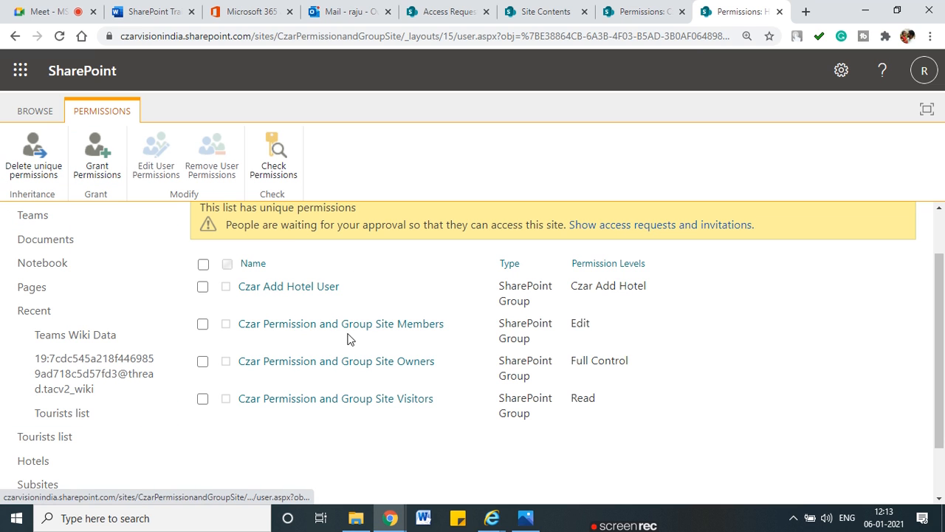
left_click(123, 180)
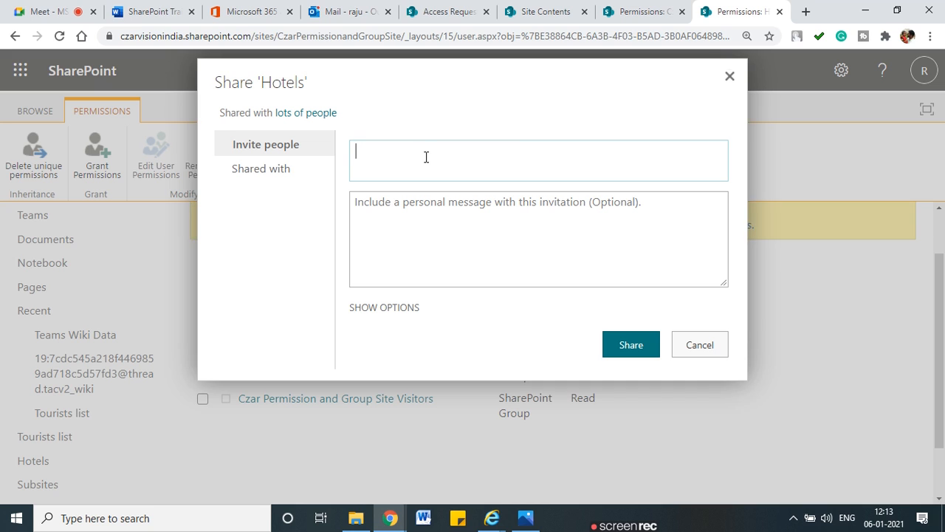
type("manager")
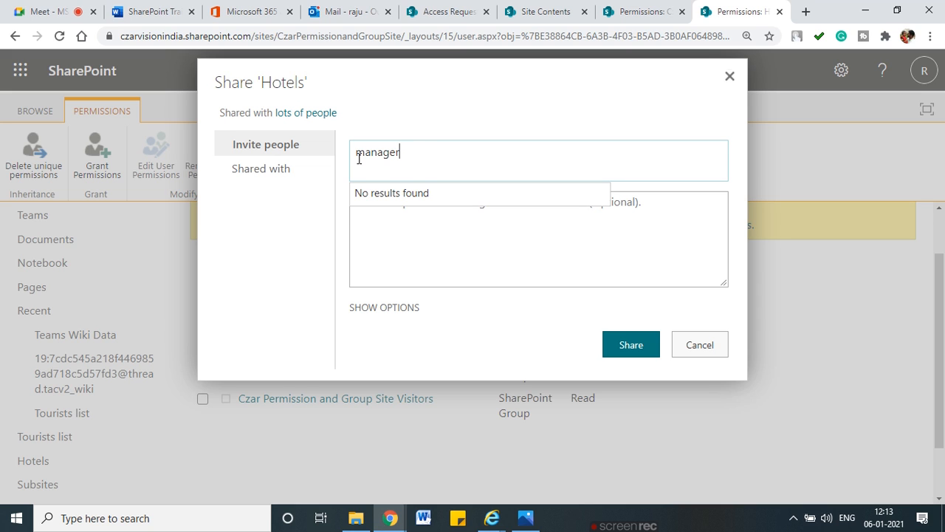
double_click(397, 152)
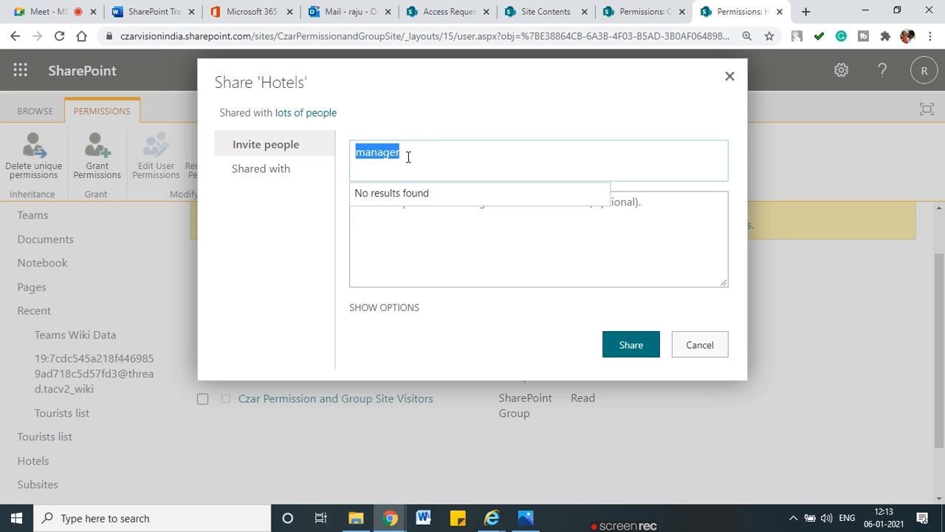
key("BackSpace")
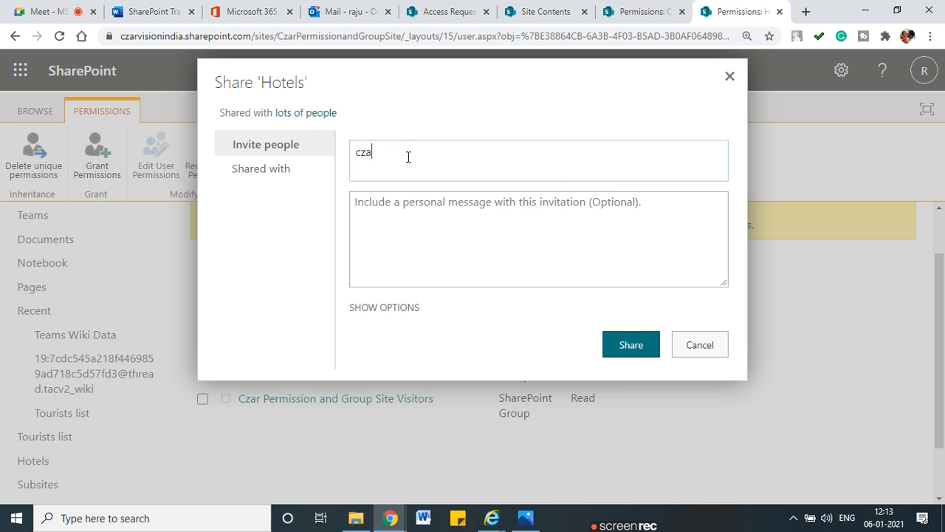
type("czar hotel manager")
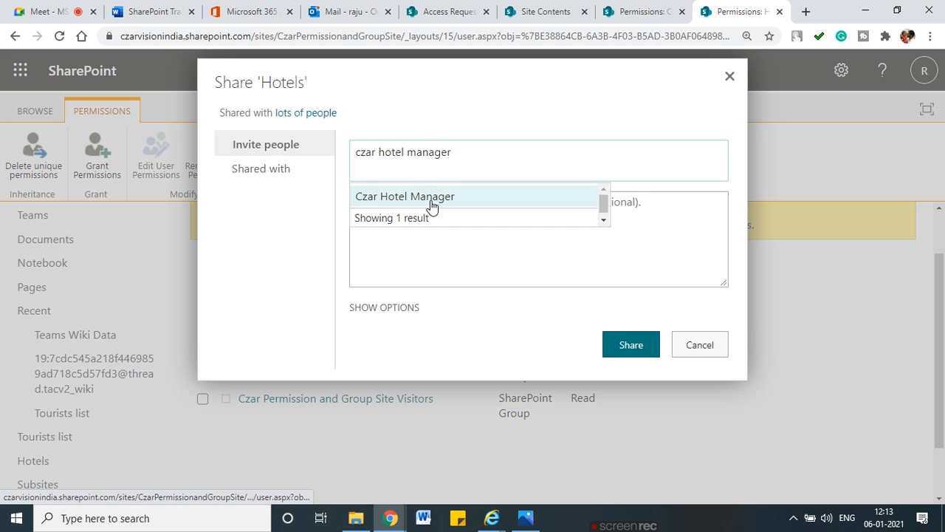
left_click(406, 198)
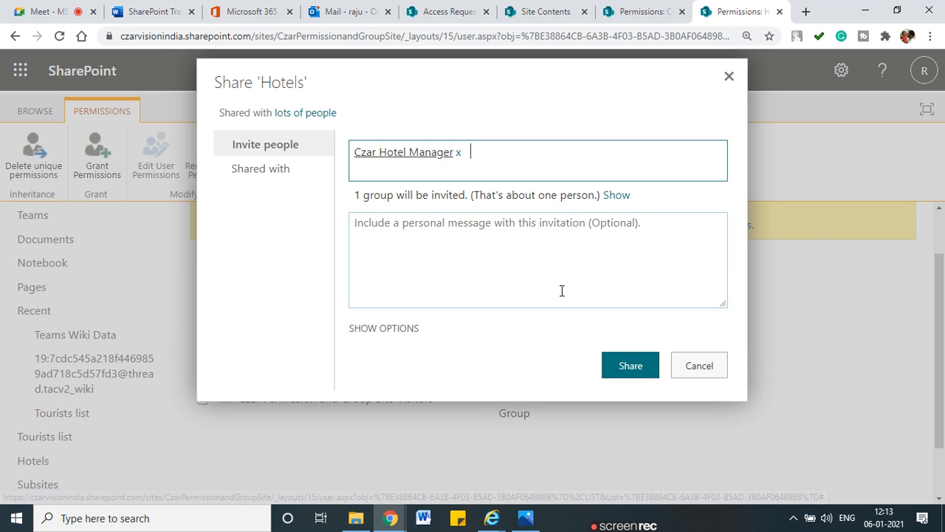
Step: Grant the group the Czar Hotel Edit and Delete level and share it
left_click(394, 331)
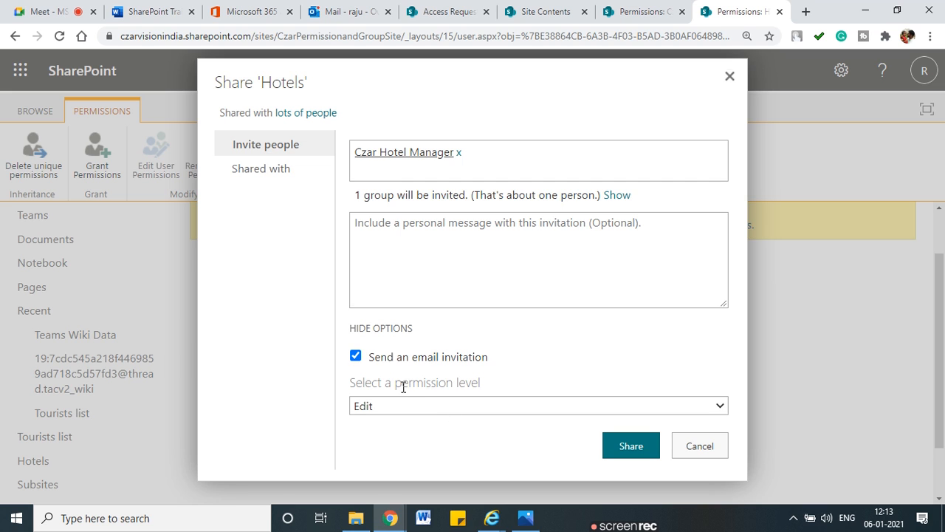
left_click_drag(403, 387, 490, 390)
left_click(721, 407)
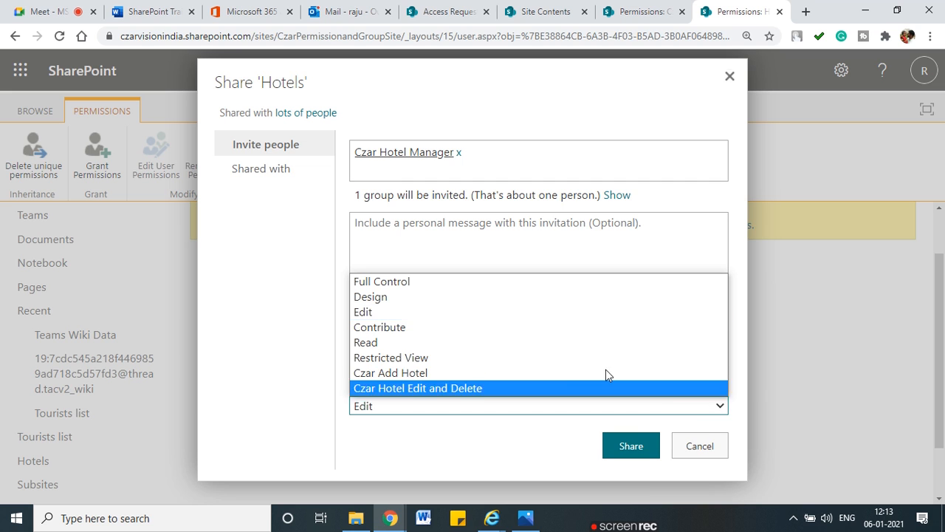
left_click(472, 385)
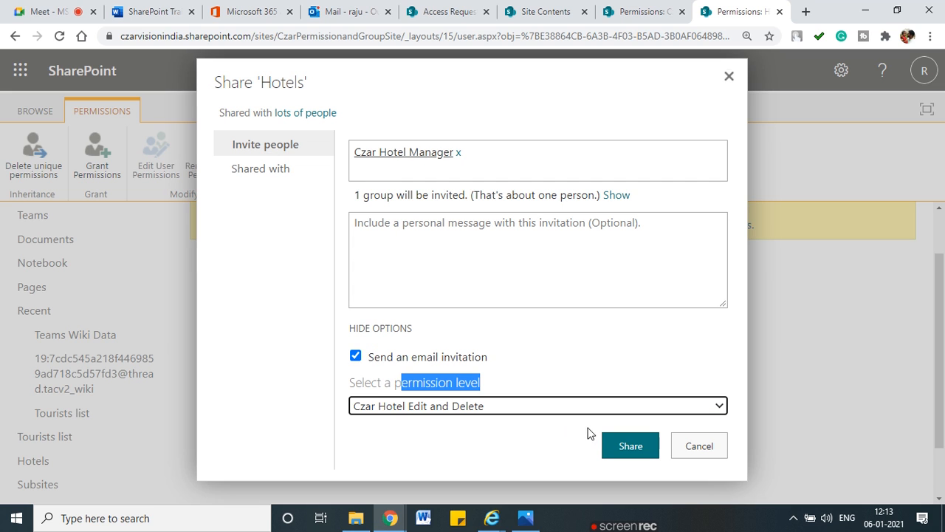
left_click(618, 447)
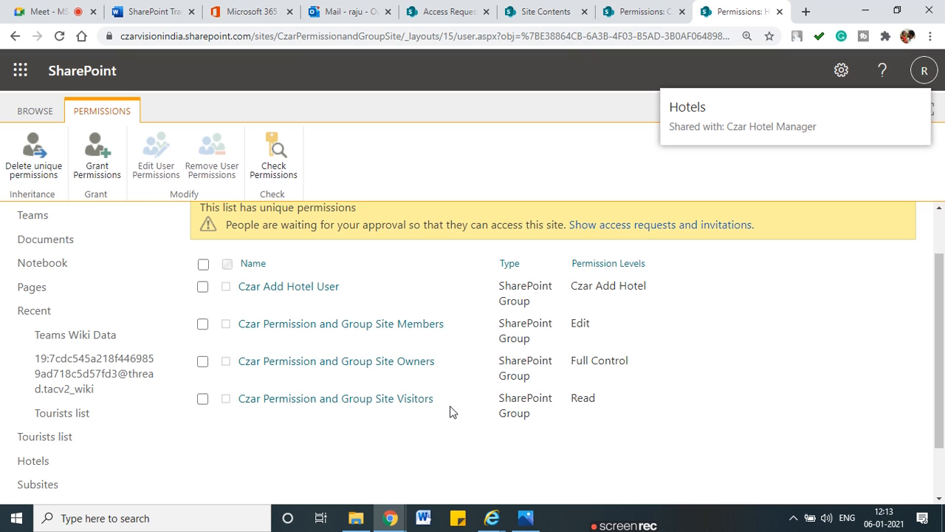
Step: Compare the site-wide permissions page against the Hotels list permissions page
left_click(650, 11)
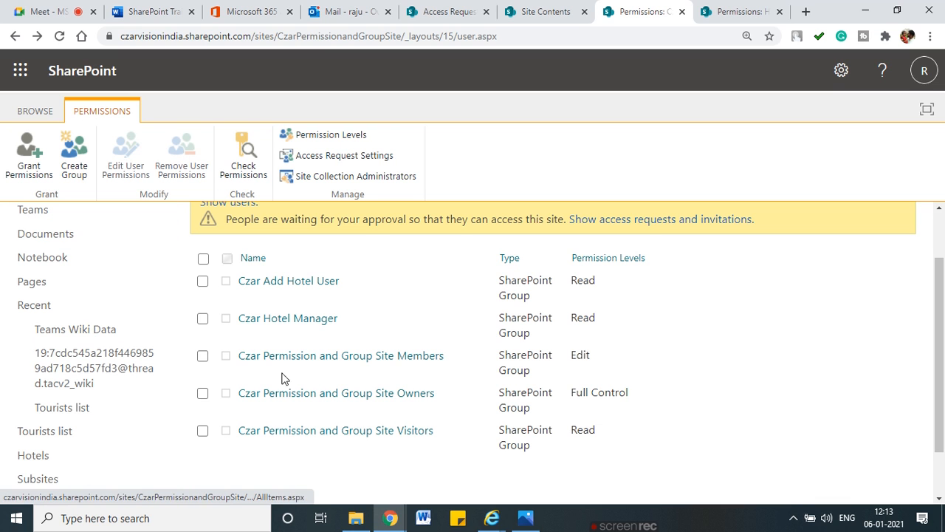
left_click(768, 10)
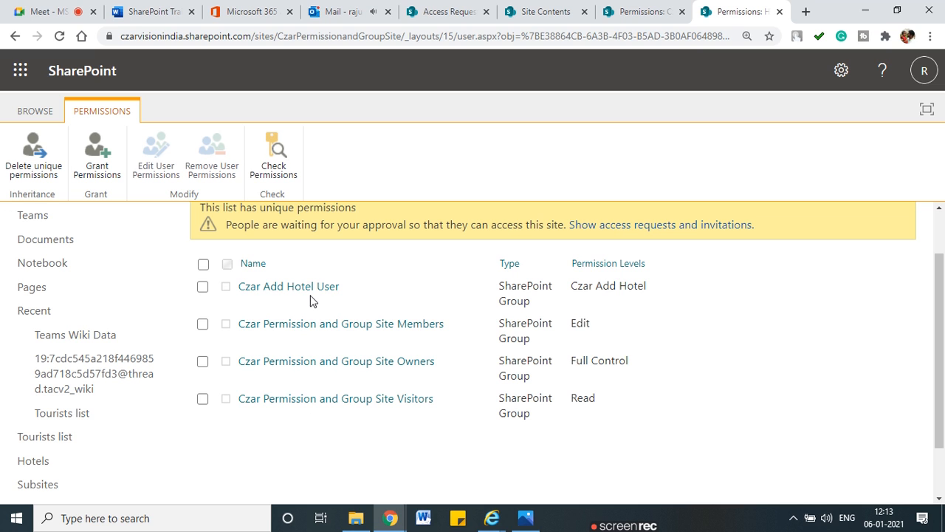
left_click(642, 11)
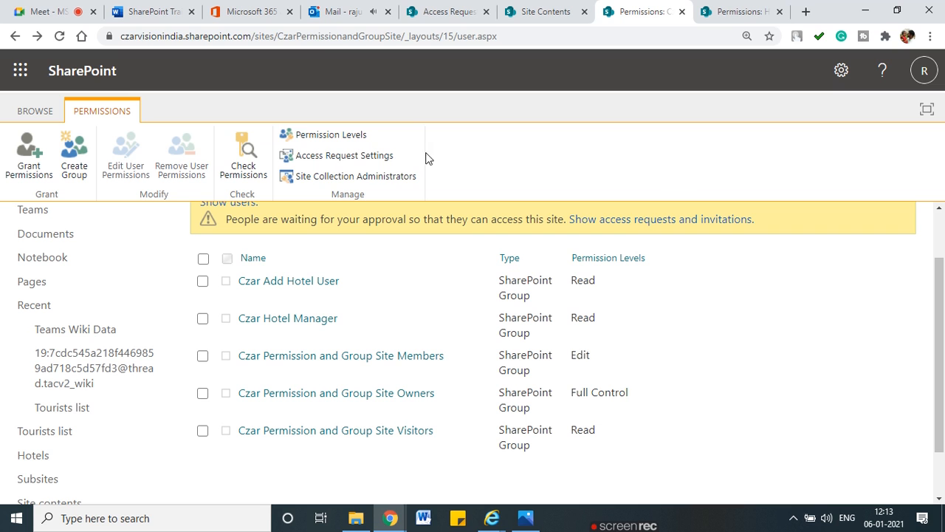
left_click(715, 7)
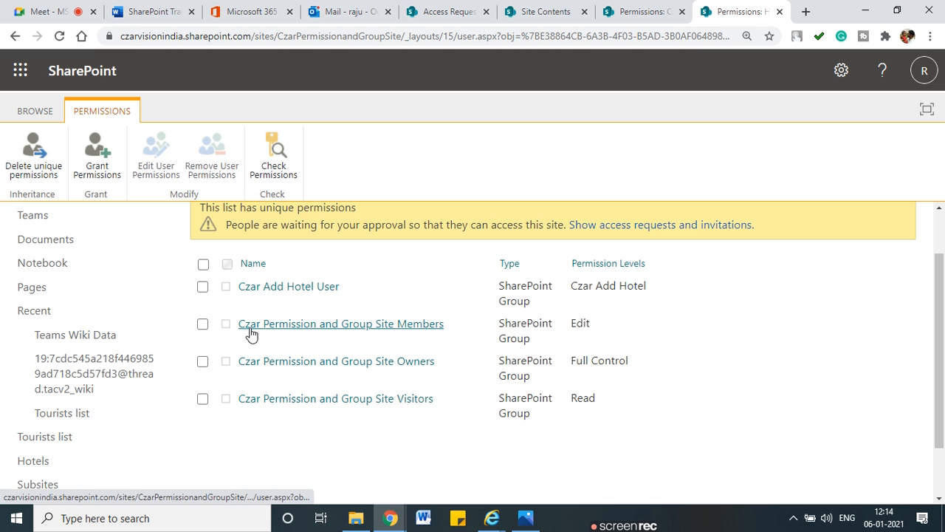
left_click(640, 11)
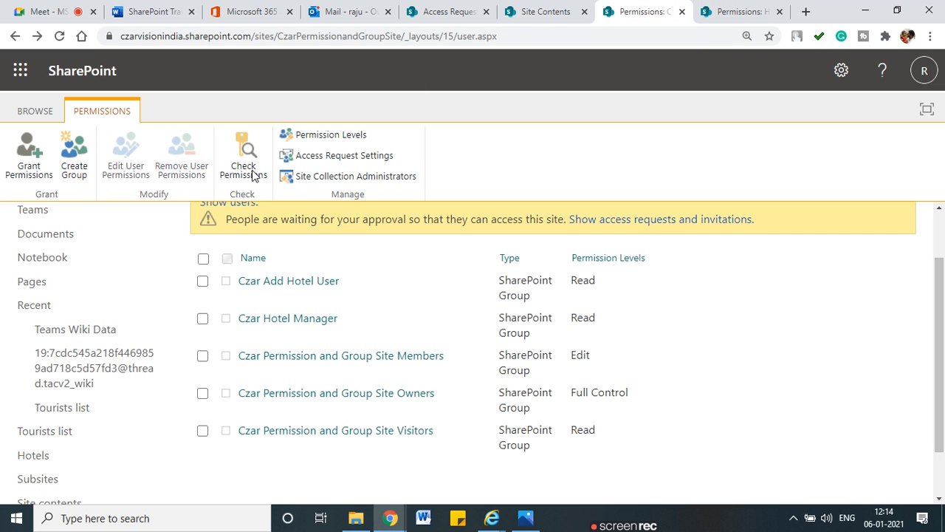
left_click(760, 12)
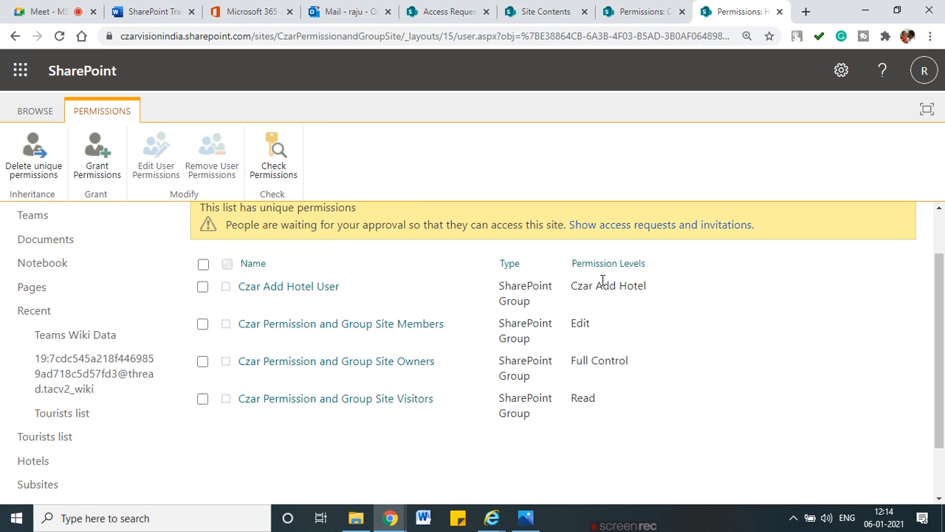
Step: Reload Hotels permissions and open the Czar Hotel Manager group's member list
left_click(60, 37)
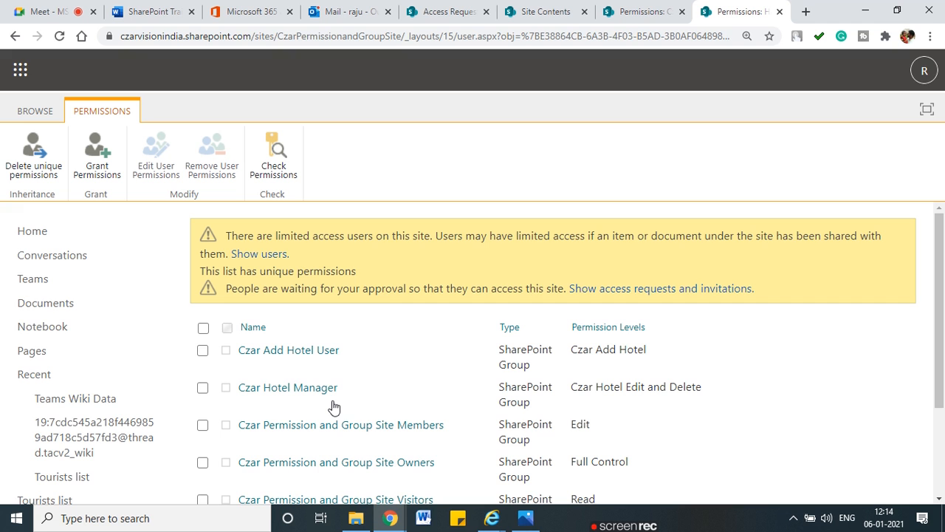
scroll(333, 405, "down", 3)
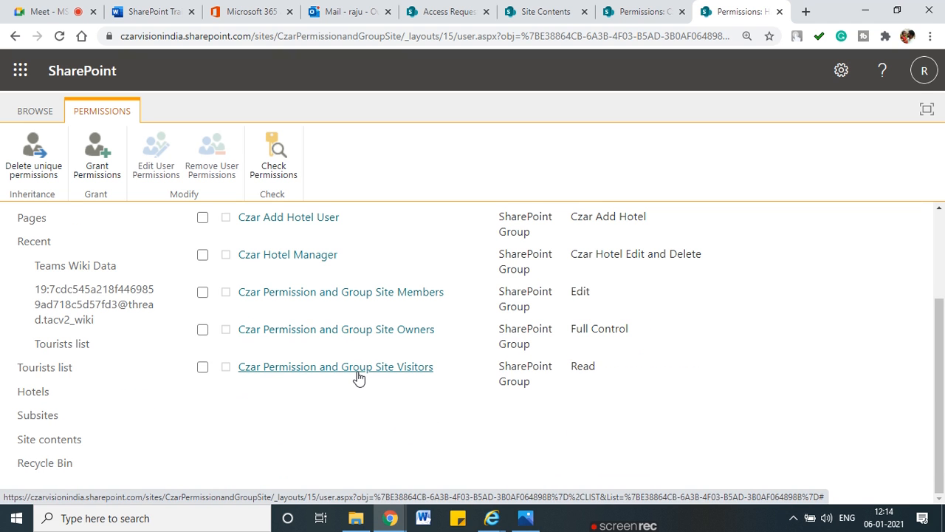
scroll(360, 375, "up", 3)
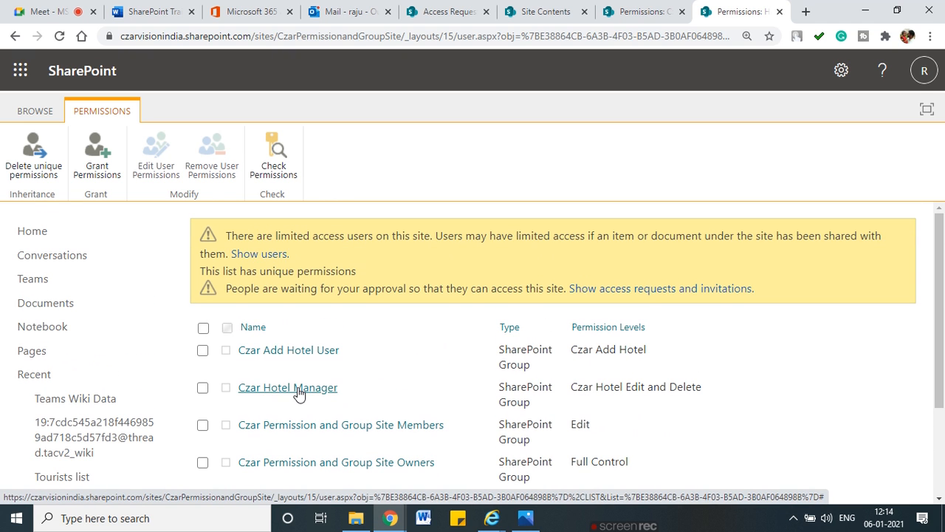
left_click(242, 389)
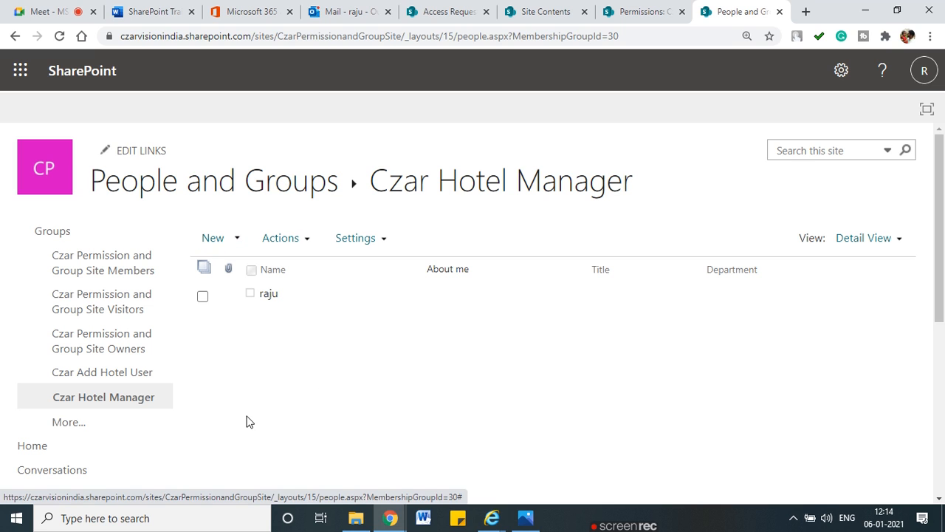
Step: In the admin center, close the previous user's panel and look up the test user in Active users
left_click(221, 7)
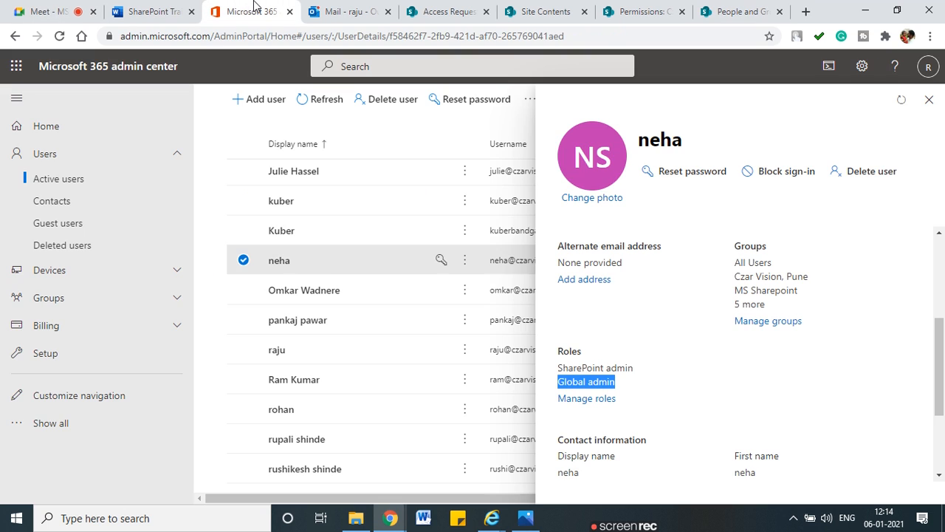
left_click(927, 107)
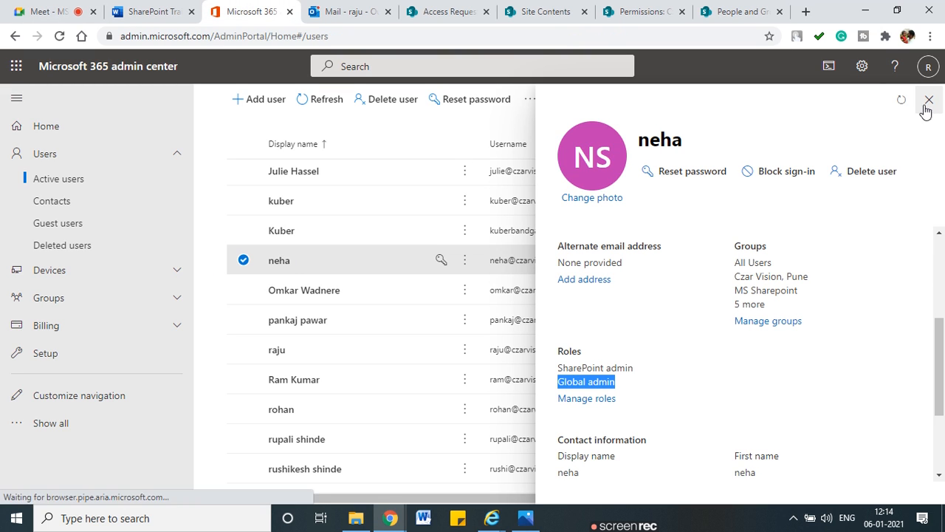
left_click(242, 261)
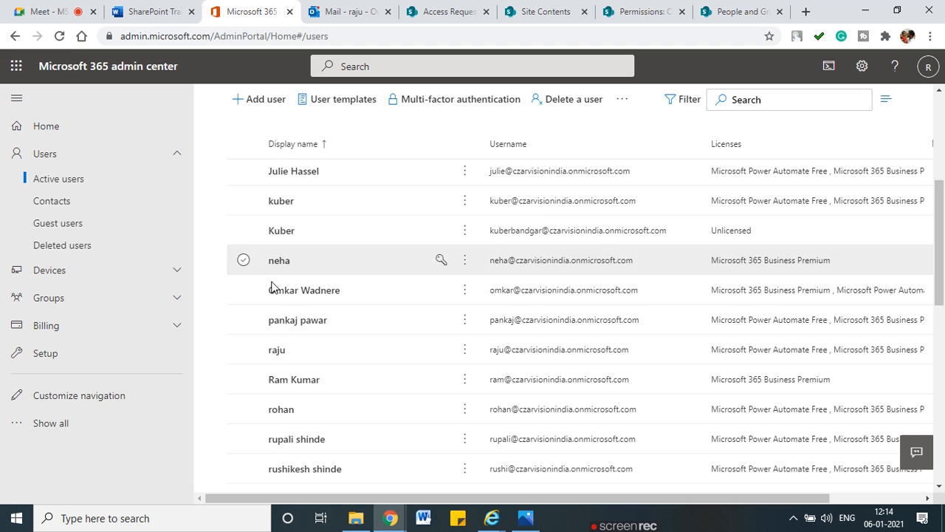
scroll(418, 344, "down", 6)
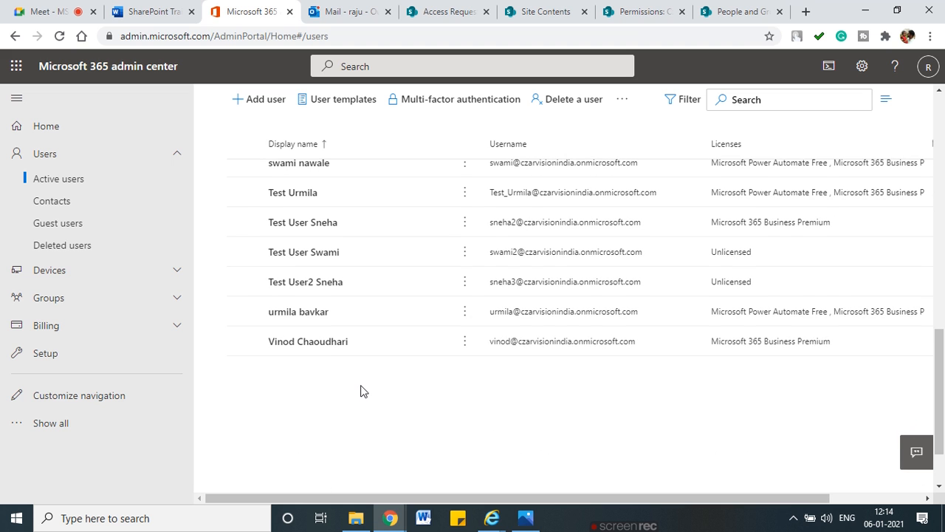
scroll(361, 390, "up", 2)
scroll(361, 392, "up", 5)
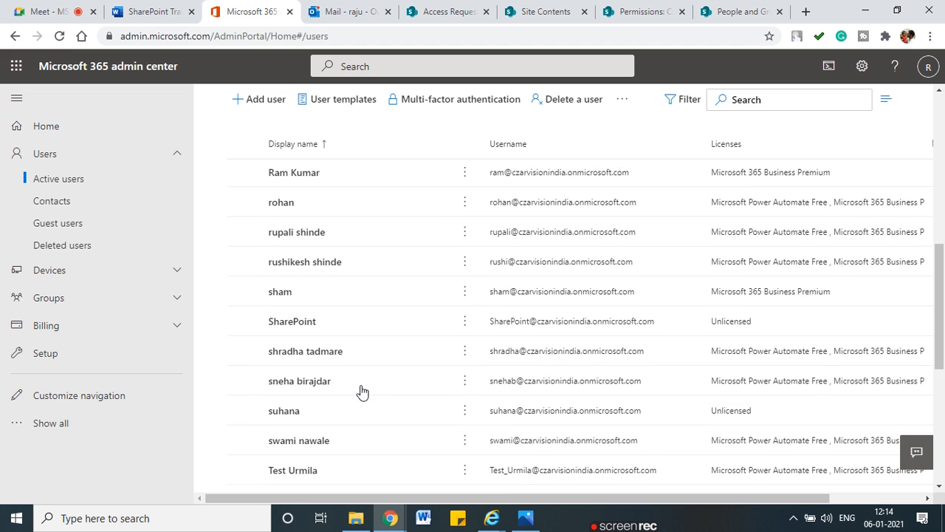
scroll(361, 390, "up", 3)
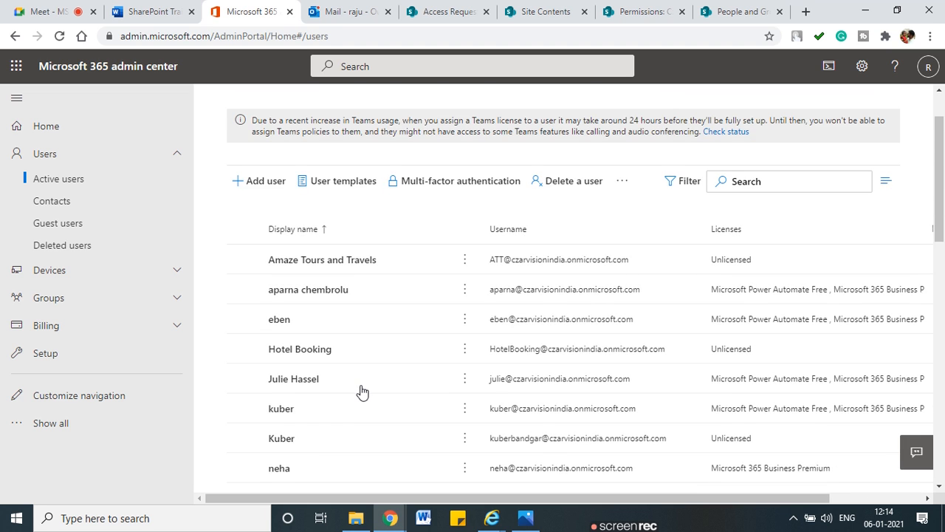
scroll(361, 390, "down", 10)
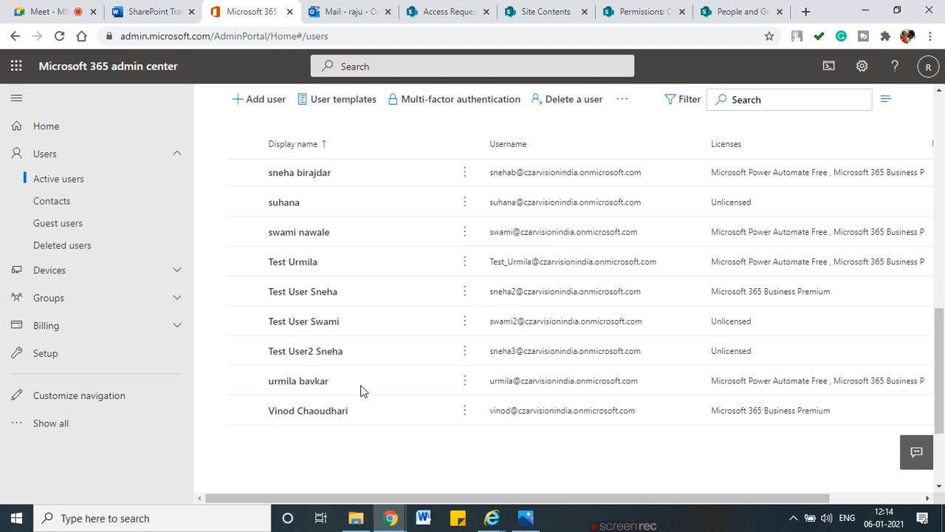
left_click(330, 416)
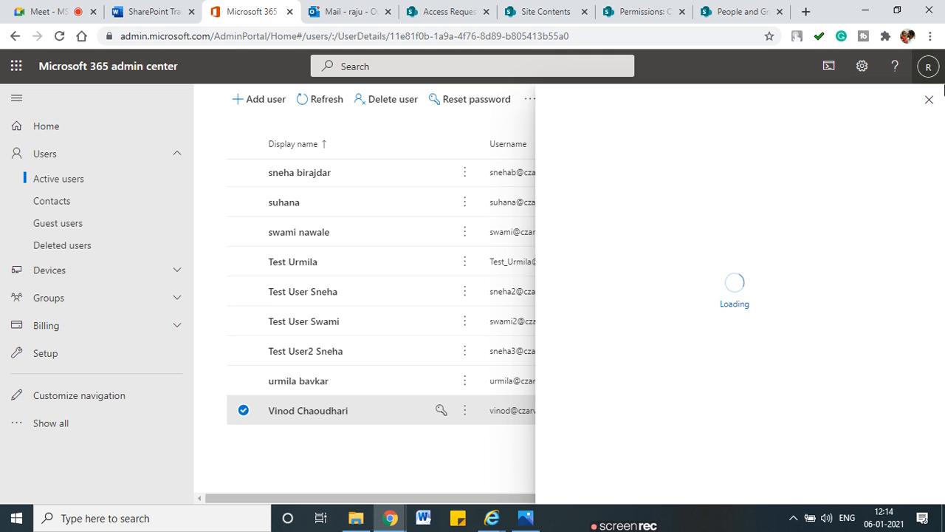
left_click(929, 99)
left_click(743, 8)
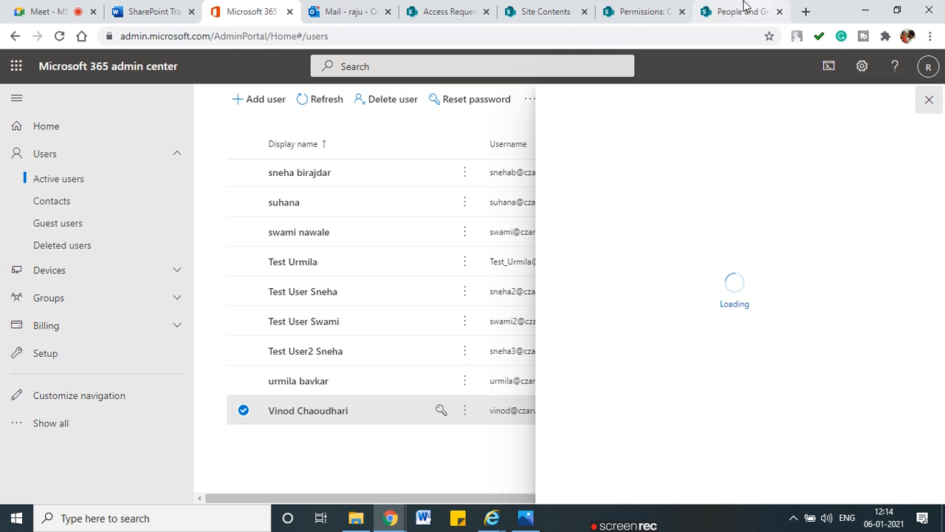
Step: Add the test user as a member of the Czar Hotel Manager group
left_click(213, 242)
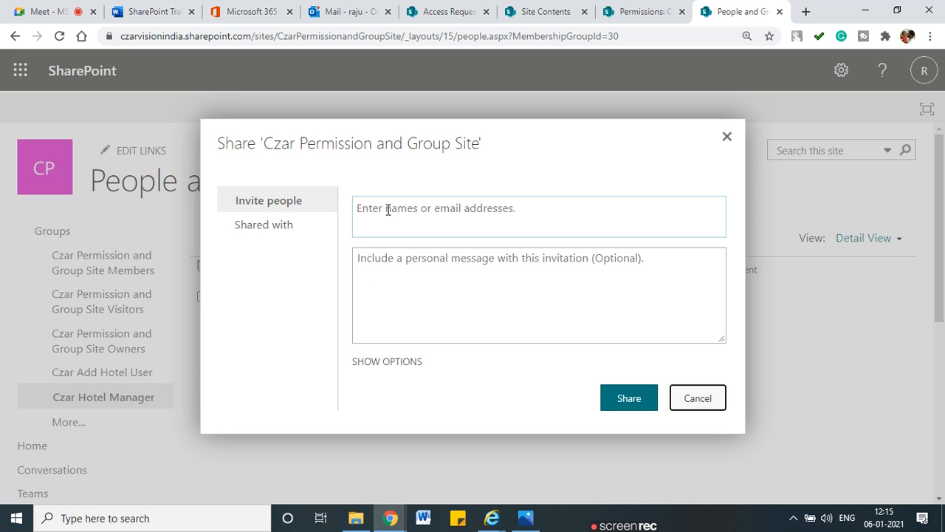
left_click(387, 210)
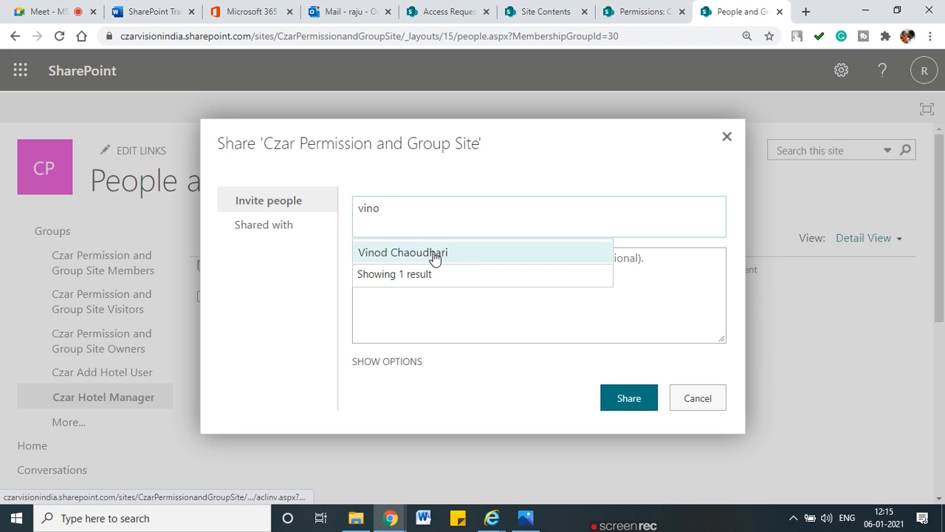
left_click(433, 258)
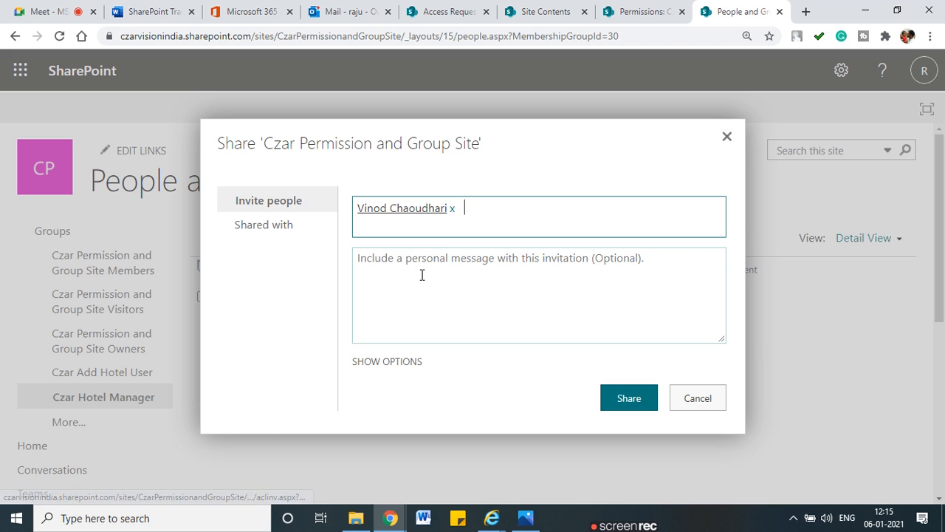
left_click(388, 362)
left_click(637, 373)
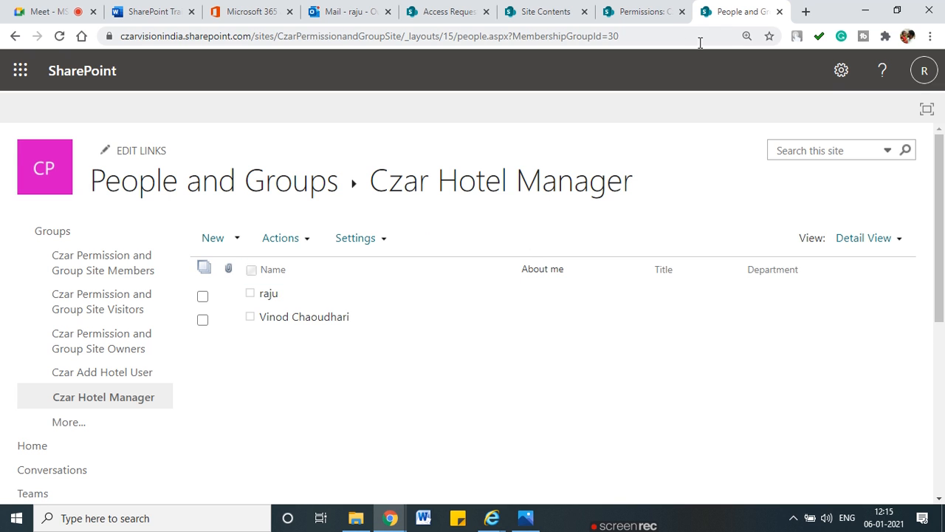
left_click(619, 16)
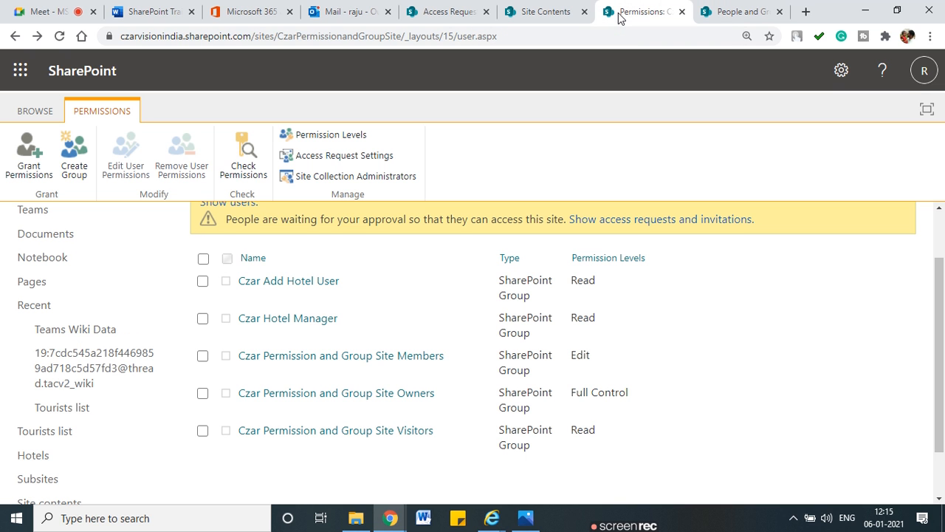
Step: Check the Czar Add Hotel User and Czar Hotel Manager members and the Hotels list permission levels
left_click(317, 286)
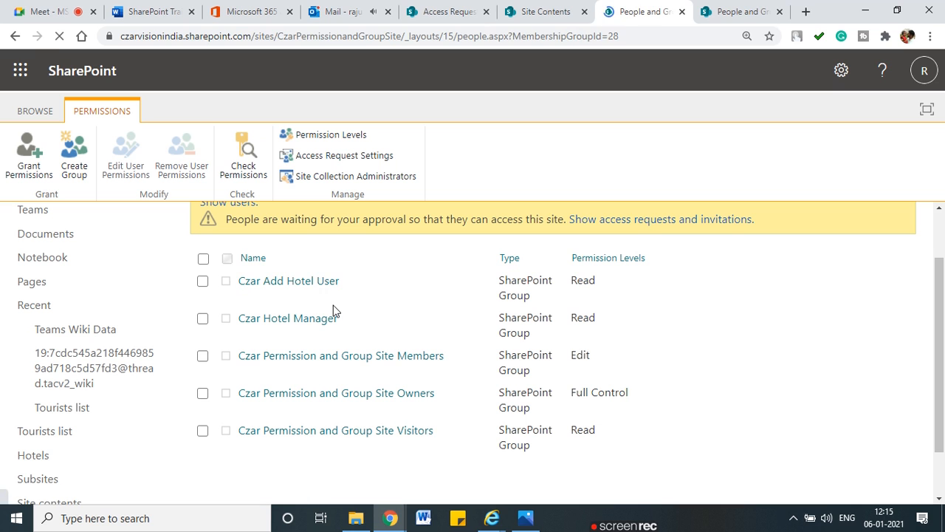
left_click(12, 36)
left_click(300, 391)
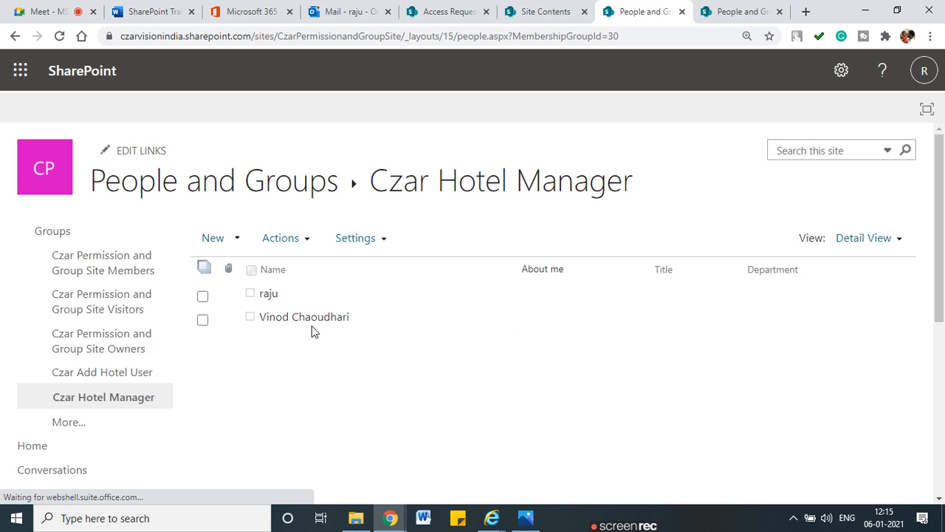
left_click(728, 11)
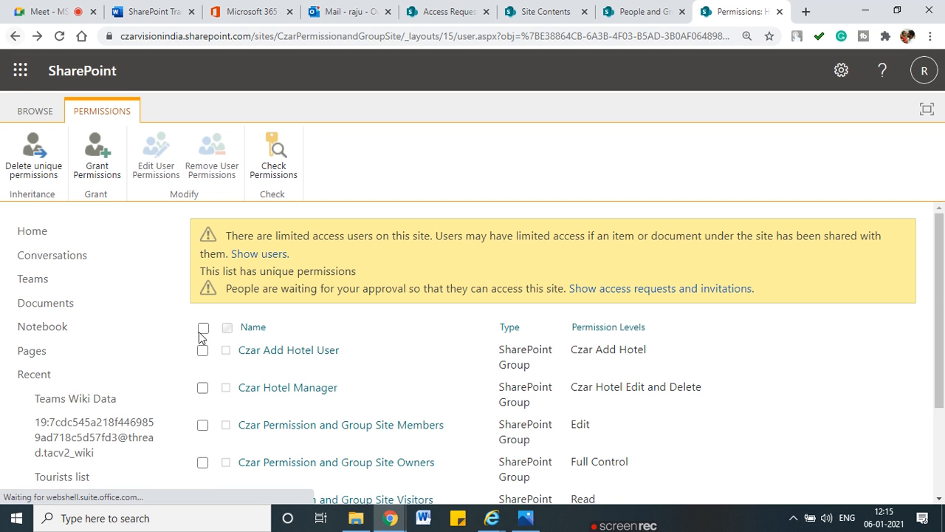
scroll(244, 337, "down", 2)
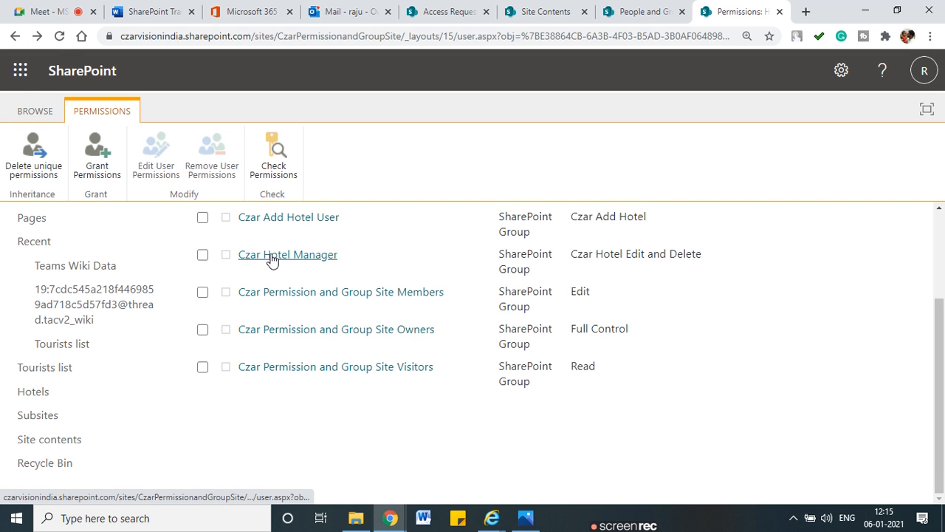
left_click(325, 333)
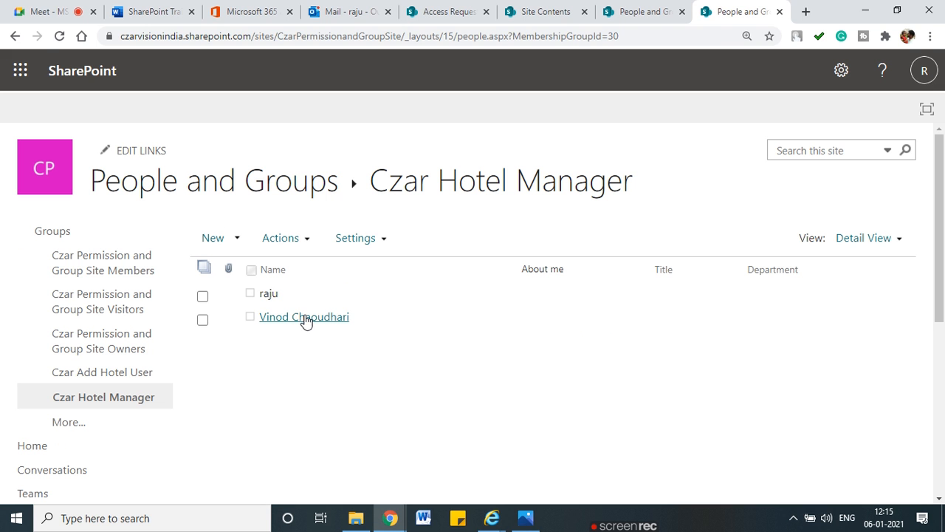
left_click(305, 319)
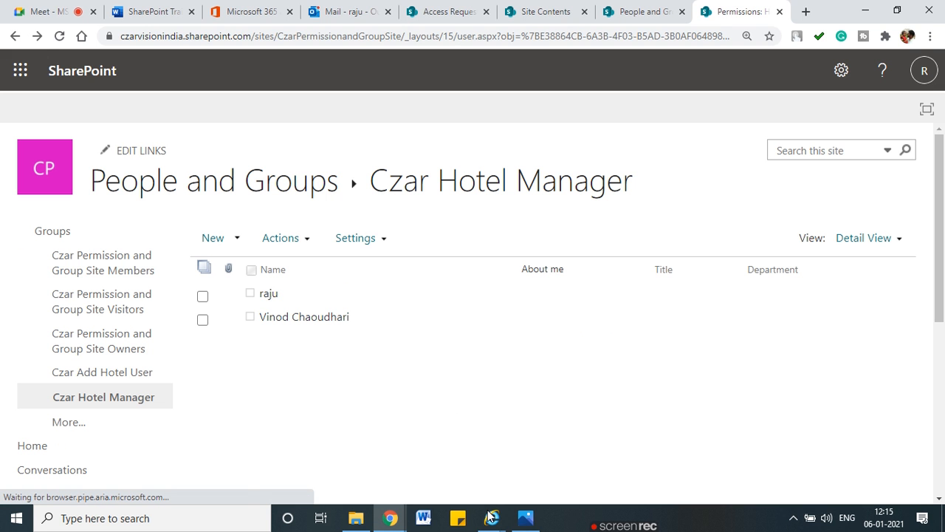
left_click(193, 519)
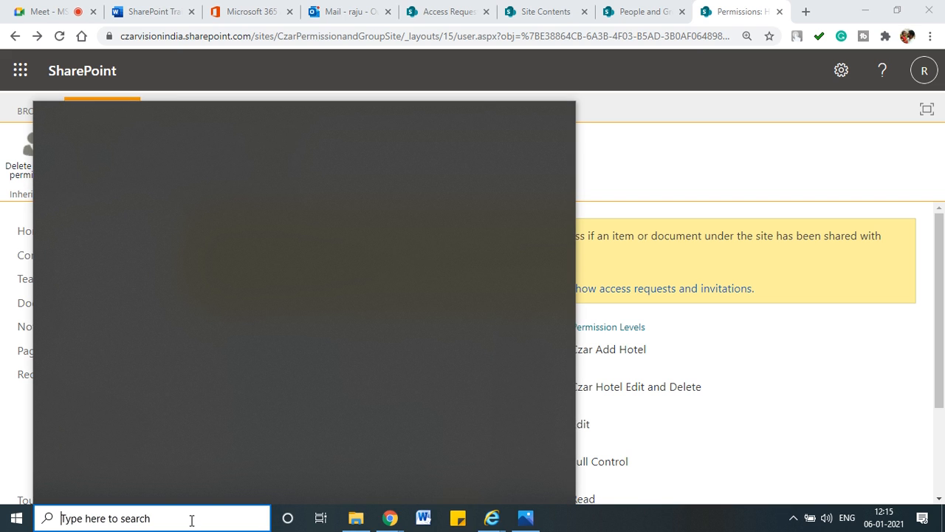
Step: Launch Firefox via a 'moz' search and copy the Site Contents URL from Internet Explorer
type("mozi")
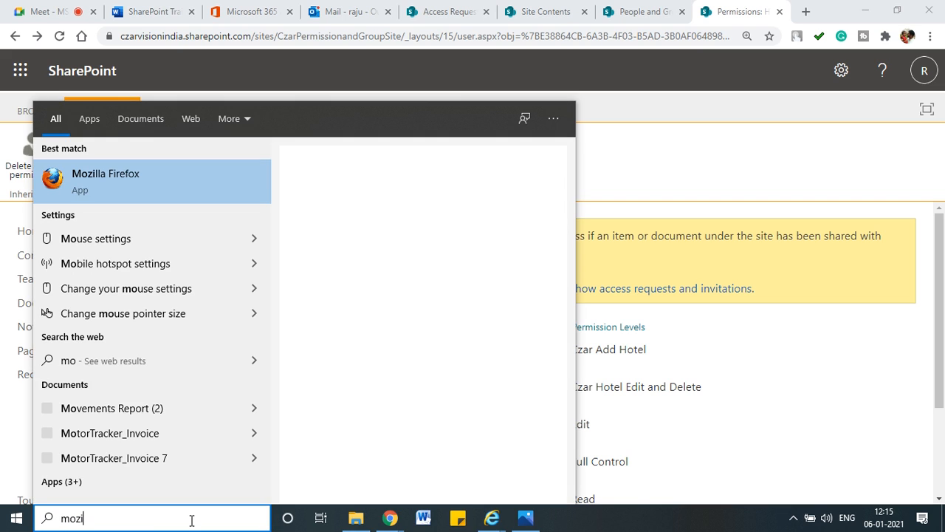
left_click(133, 175)
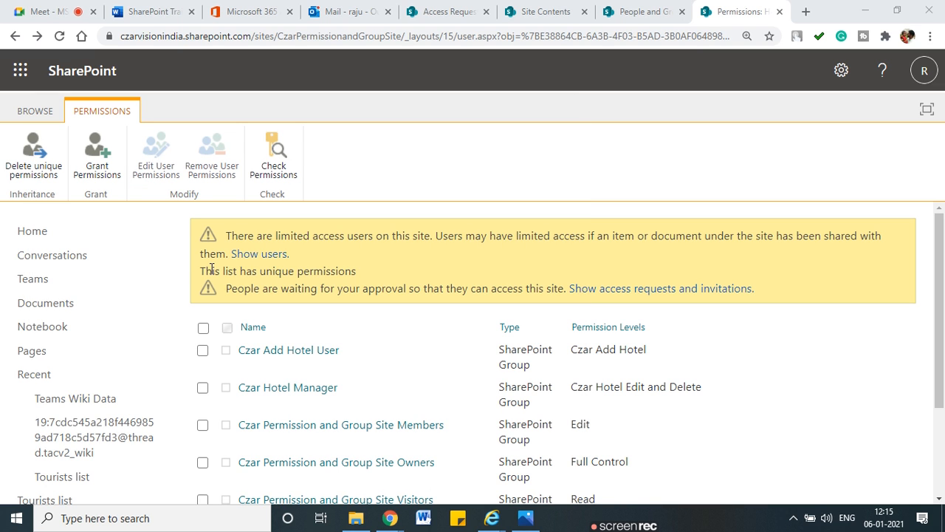
mouse_move(492, 518)
left_click(479, 481)
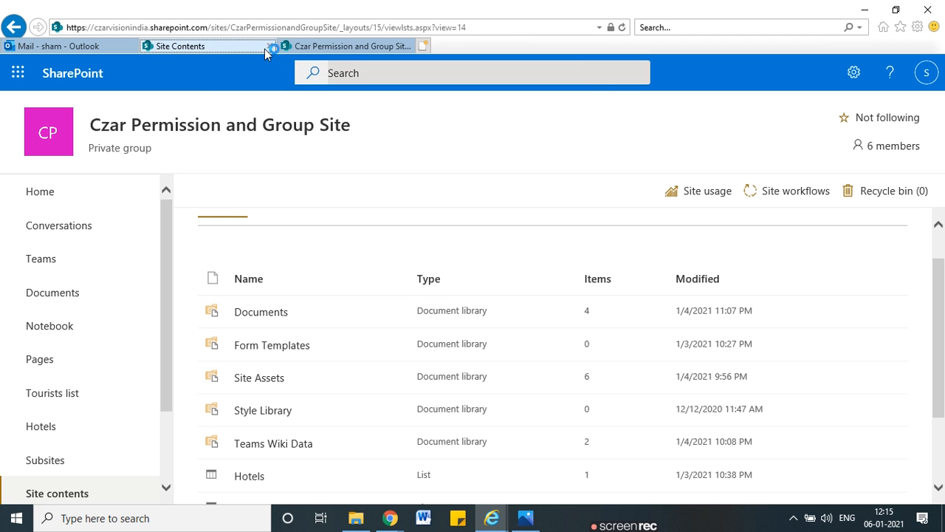
left_click(458, 27)
key("ctrl+c")
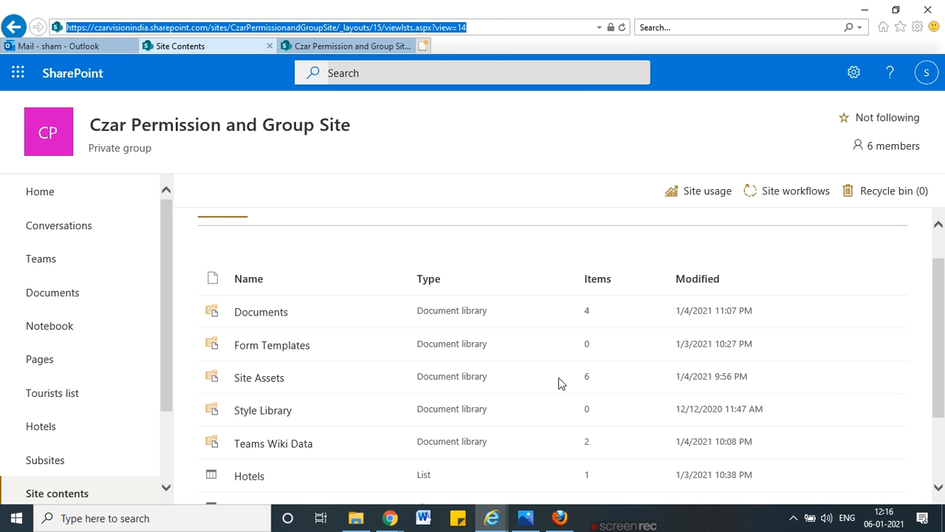
left_click(560, 517)
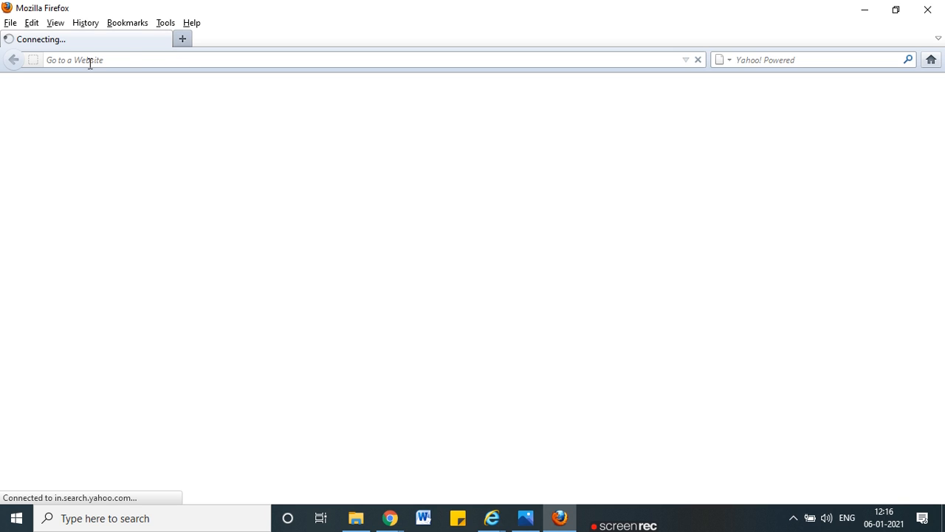
left_click(132, 61)
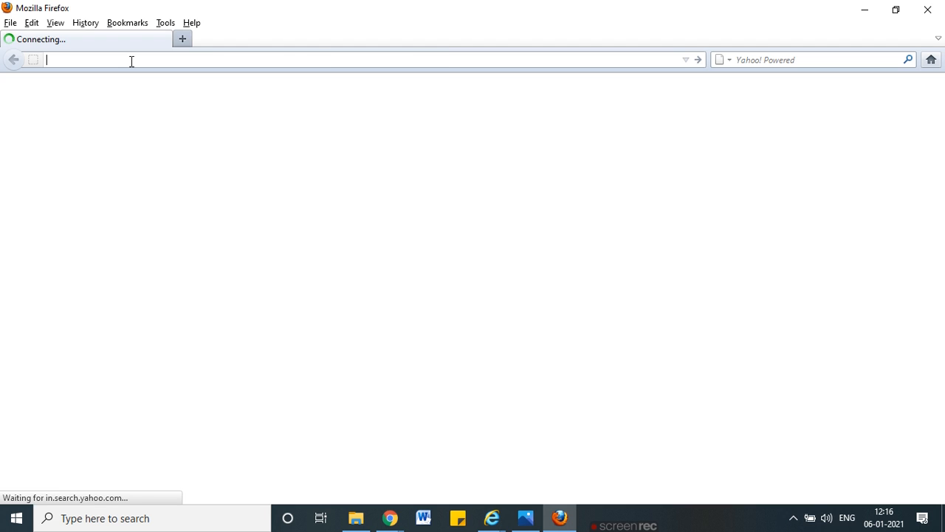
Step: Replace Firefox's Yahoo address with the SharePoint Site Contents URL and load it
key("ctrl+v")
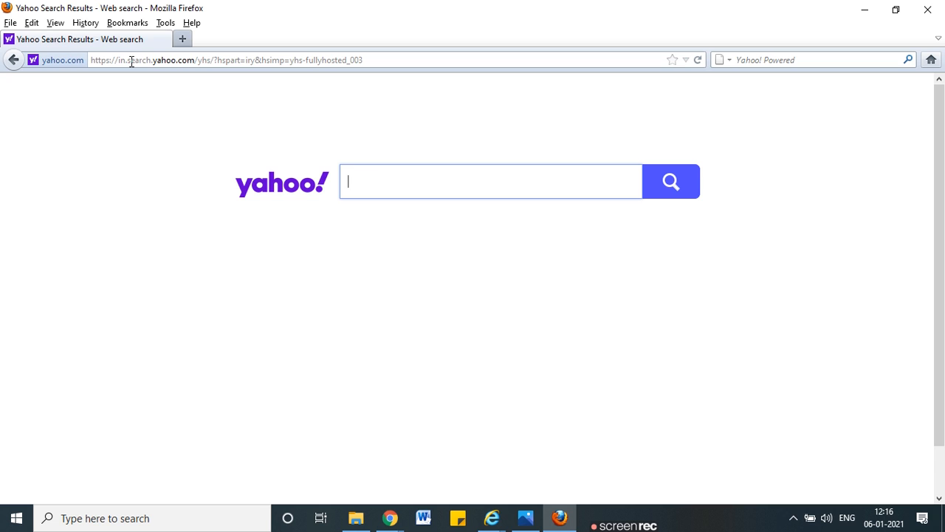
left_click(408, 65)
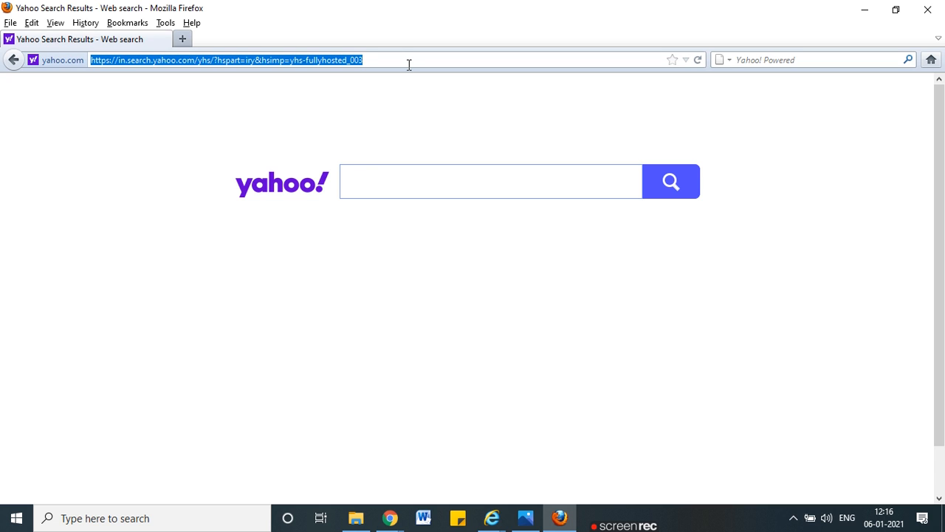
key("ctrl+v")
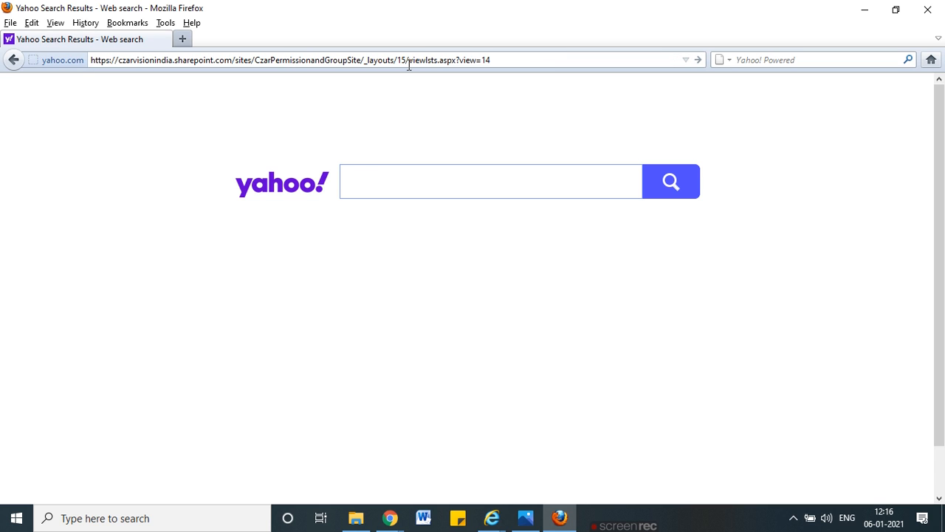
key("Return")
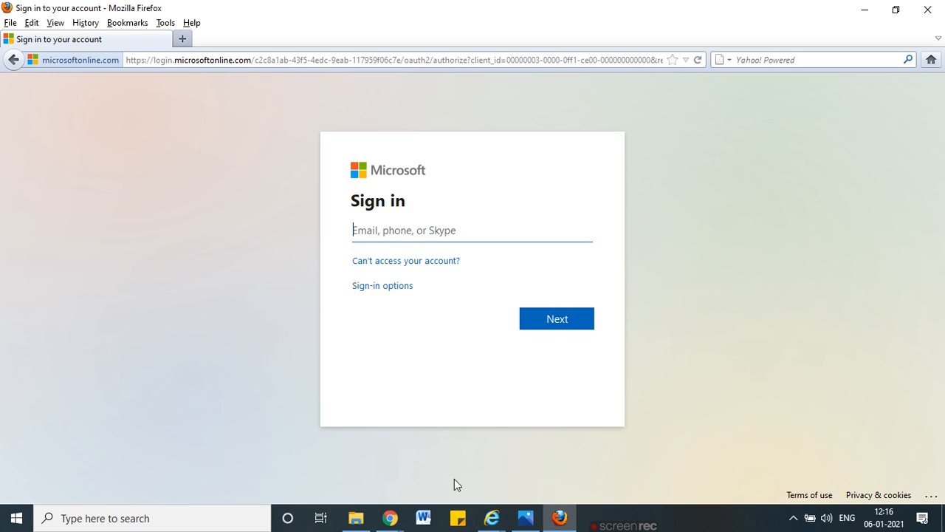
left_click(459, 518)
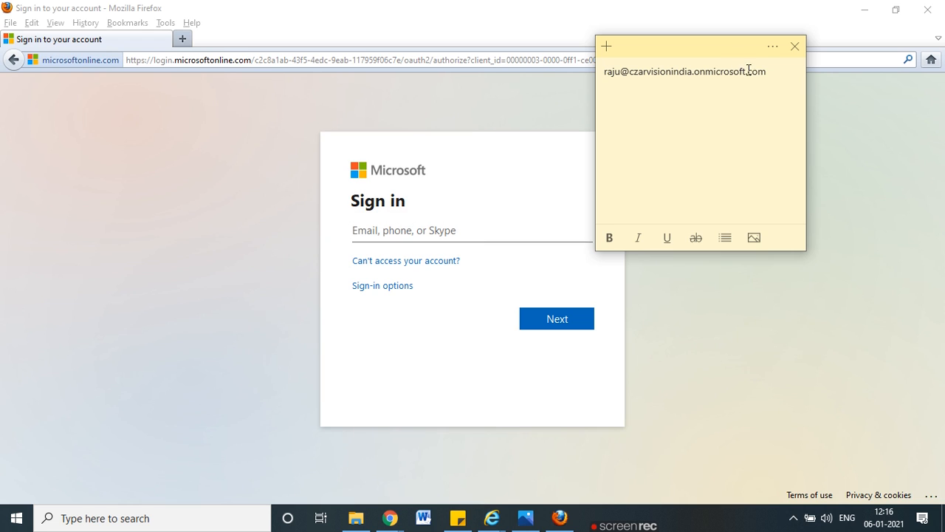
Step: Enter the test user's account e-mail using the domain from Sticky Notes, and submit it
left_click_drag(771, 77, 621, 77)
key("ctrl+c")
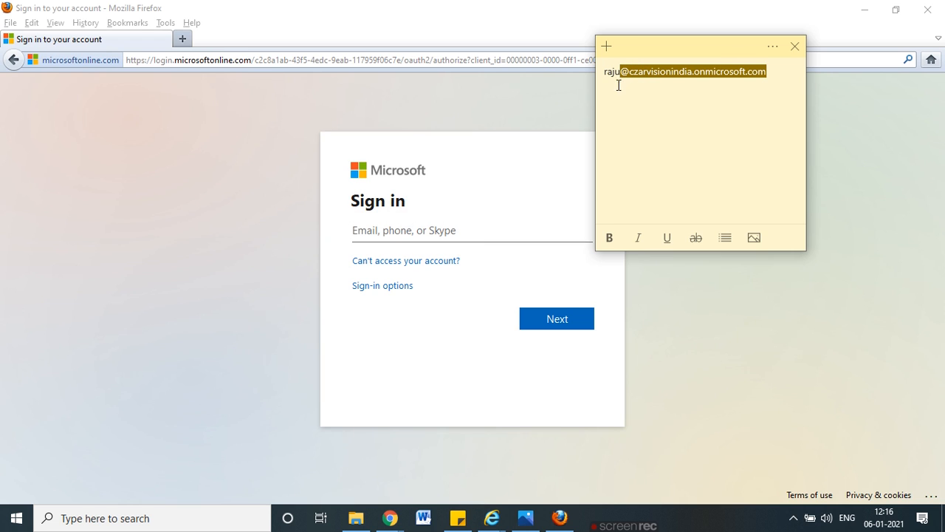
left_click(505, 178)
left_click(393, 232)
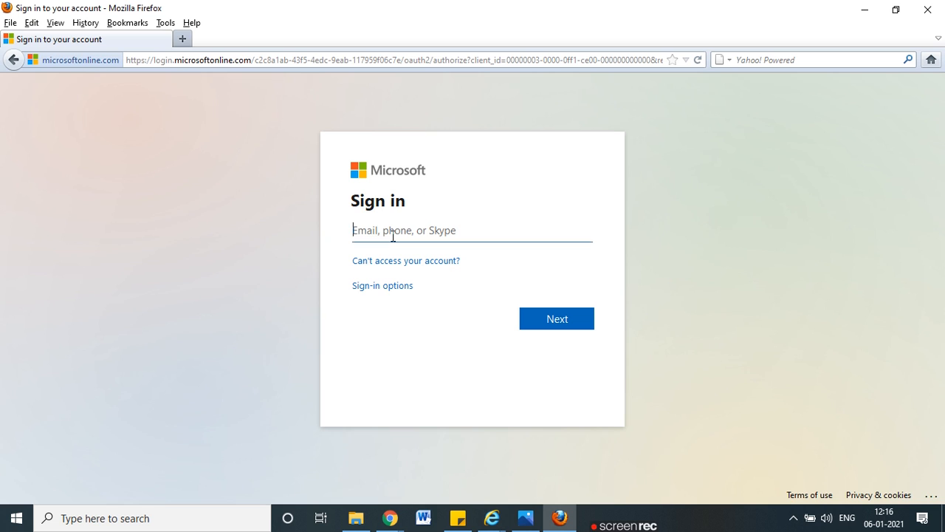
key("ctrl+v")
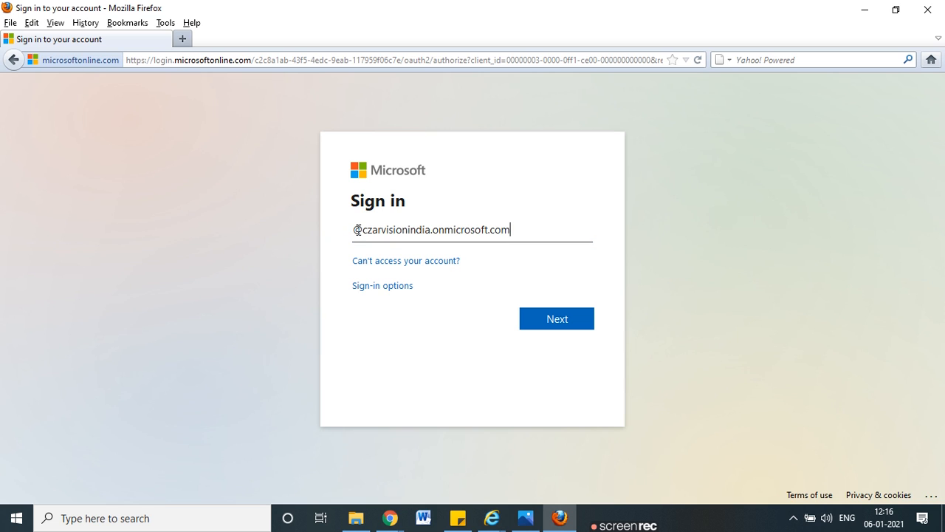
left_click(575, 321)
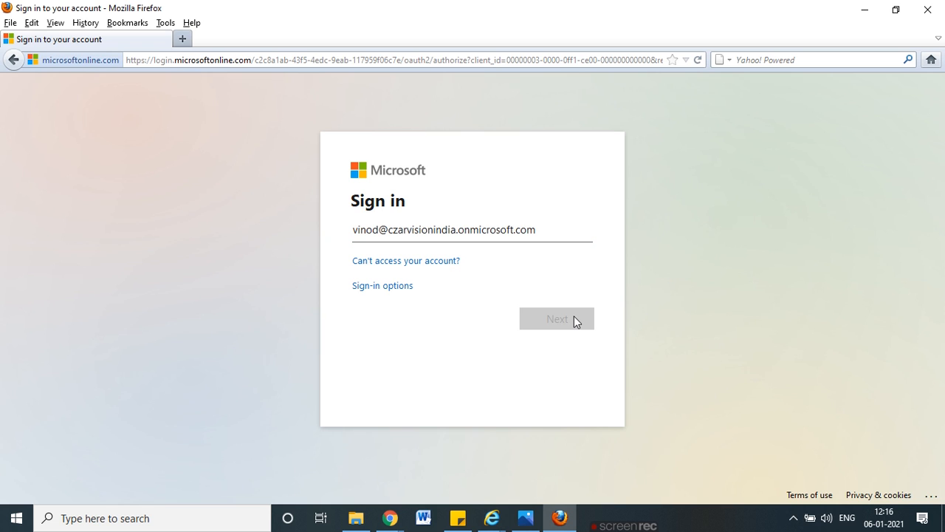
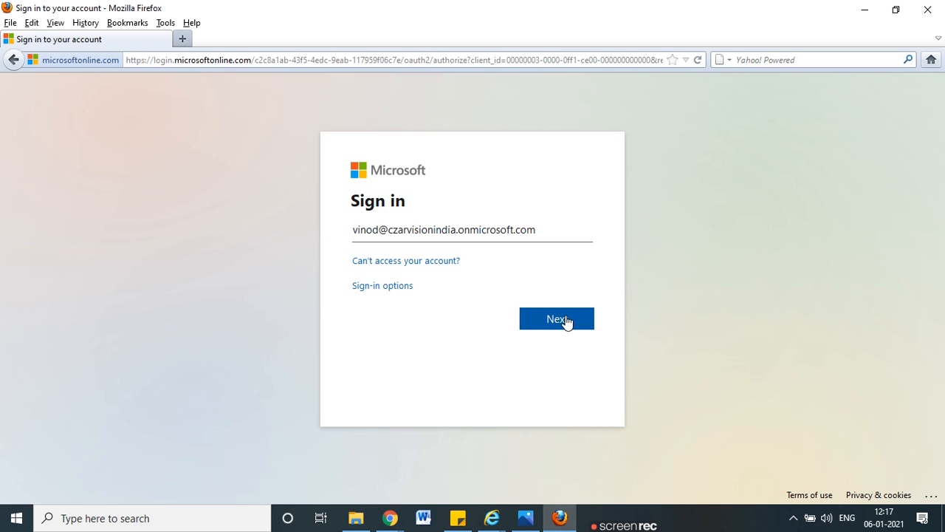
Step: Submit the account e-mail, then enter the account password and sign in
left_click(557, 319)
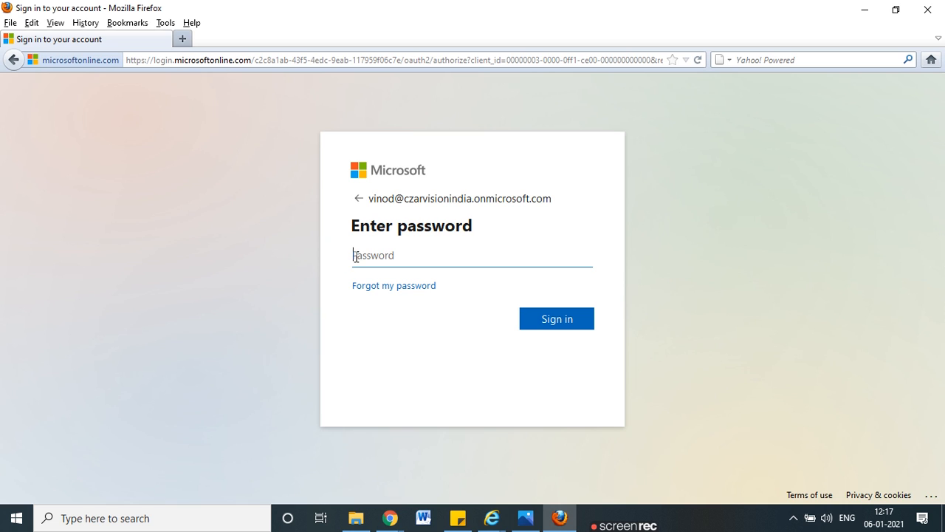
type("****")
key("Return")
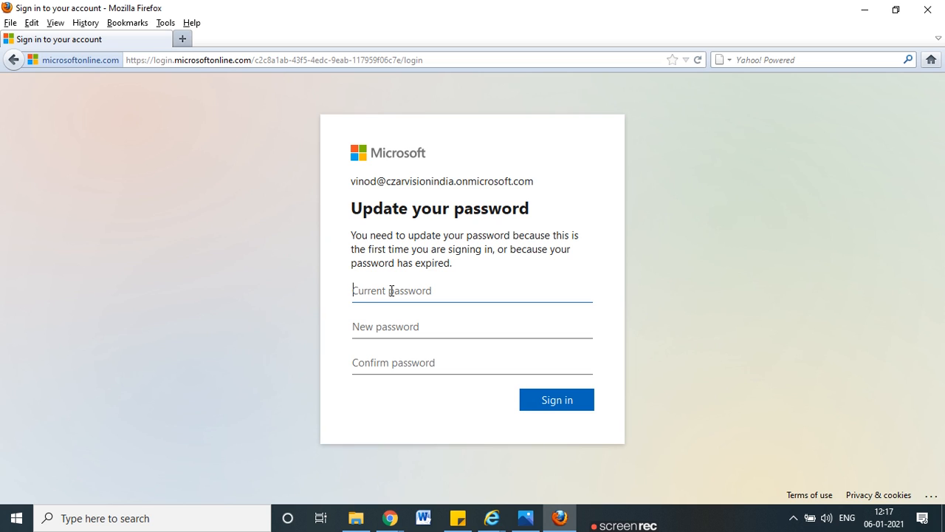
Step: Fill in the current, new and confirm password fields and submit the password change
type("•••")
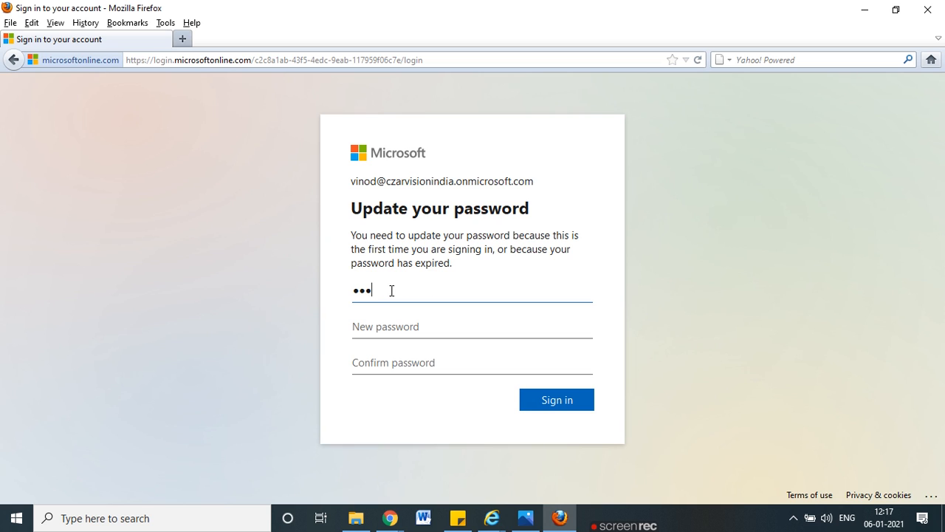
left_click(397, 320)
key("ctrl+v")
left_click(401, 356)
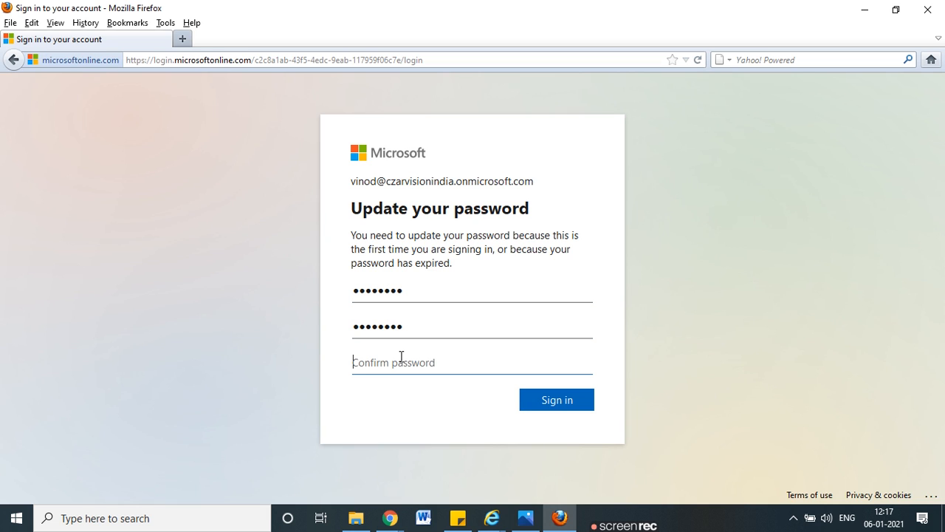
type("••••")
left_click(578, 411)
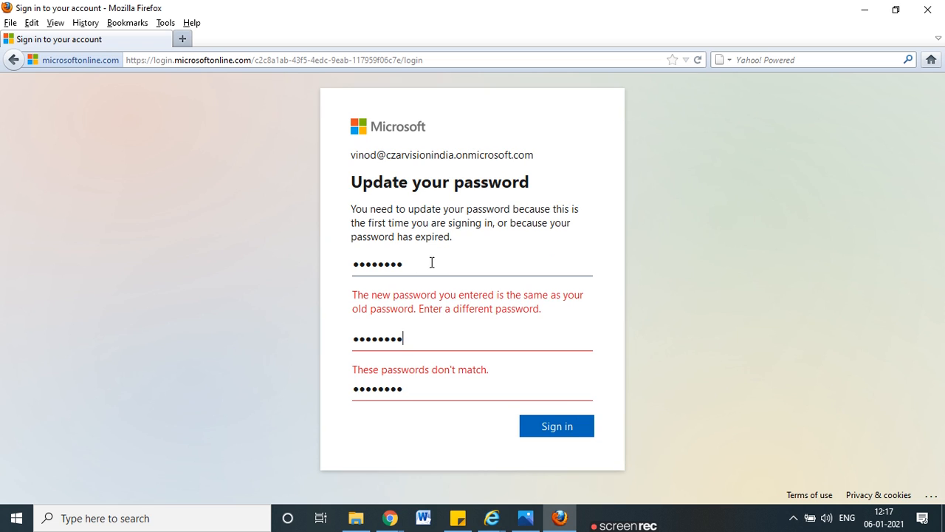
Step: Clear and retype matching new and confirm passwords, then resubmit the change
left_click_drag(433, 263, 332, 263)
type("••••••••")
left_click_drag(432, 370, 313, 369)
left_click(419, 387)
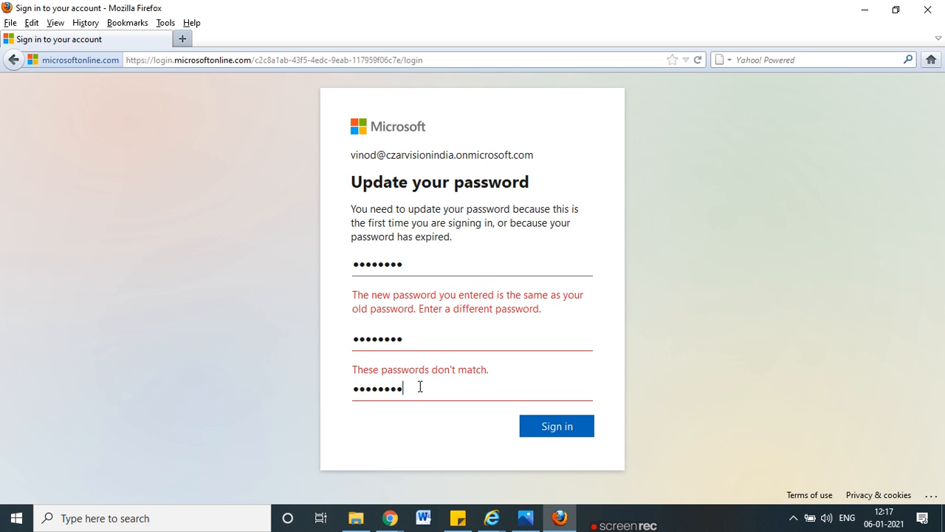
left_click_drag(420, 389, 325, 390)
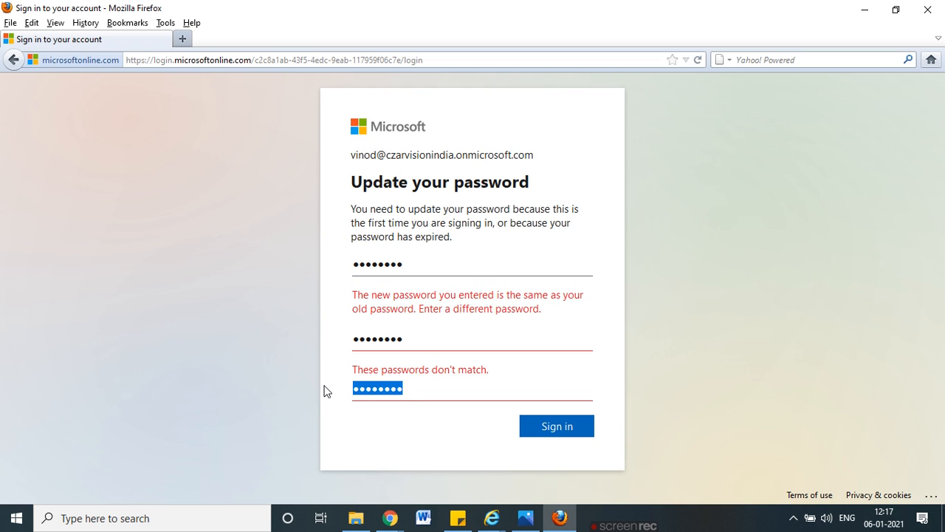
key("BackSpace")
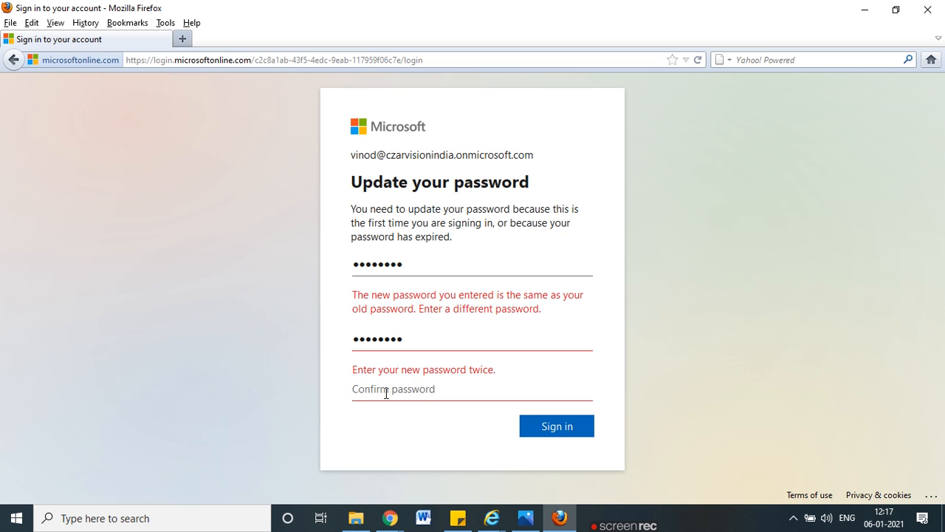
left_click_drag(410, 345, 327, 339)
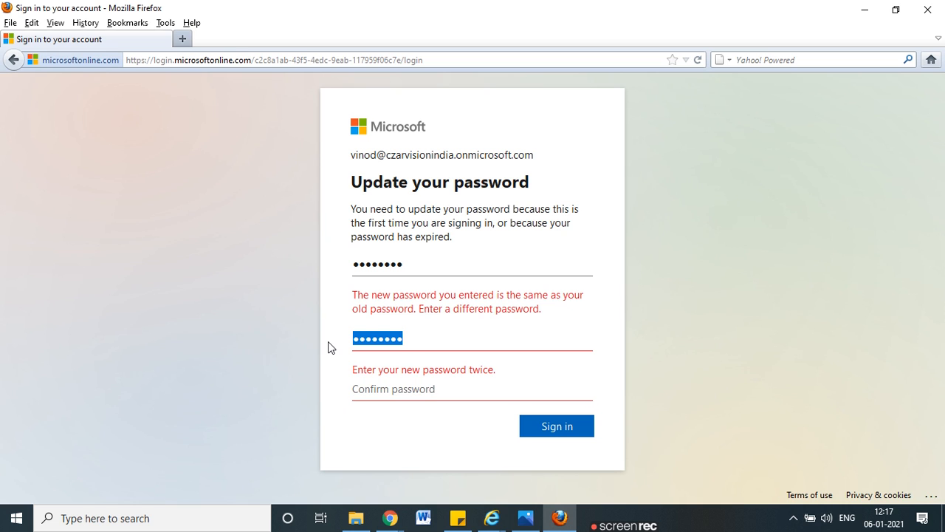
key("BackSpace")
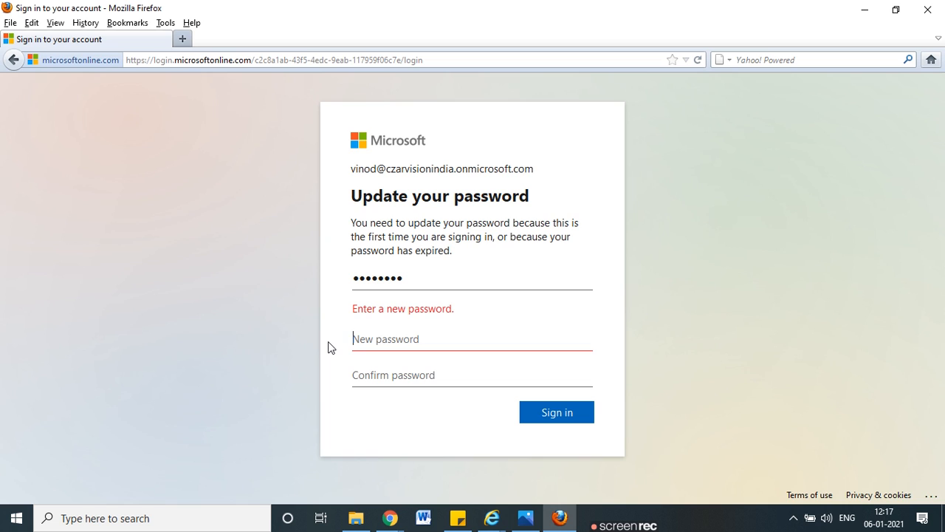
type("••••••••")
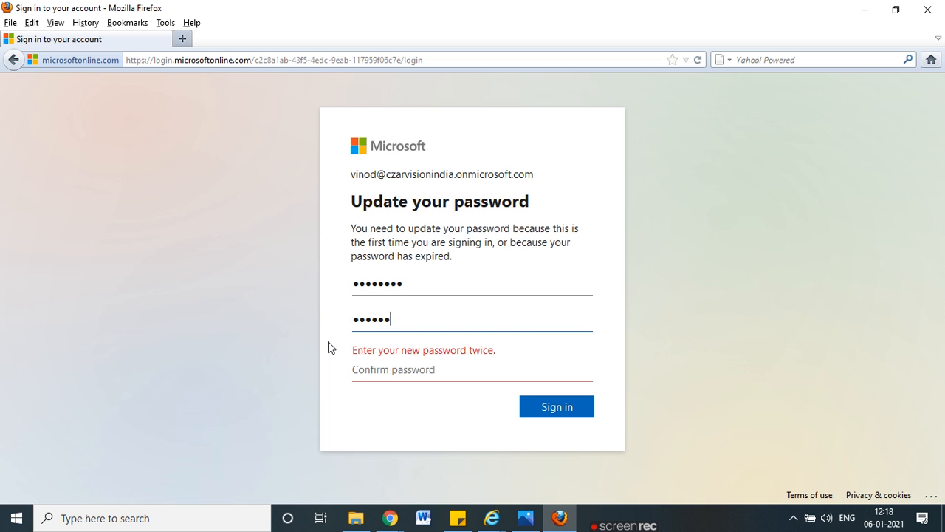
left_click(393, 377)
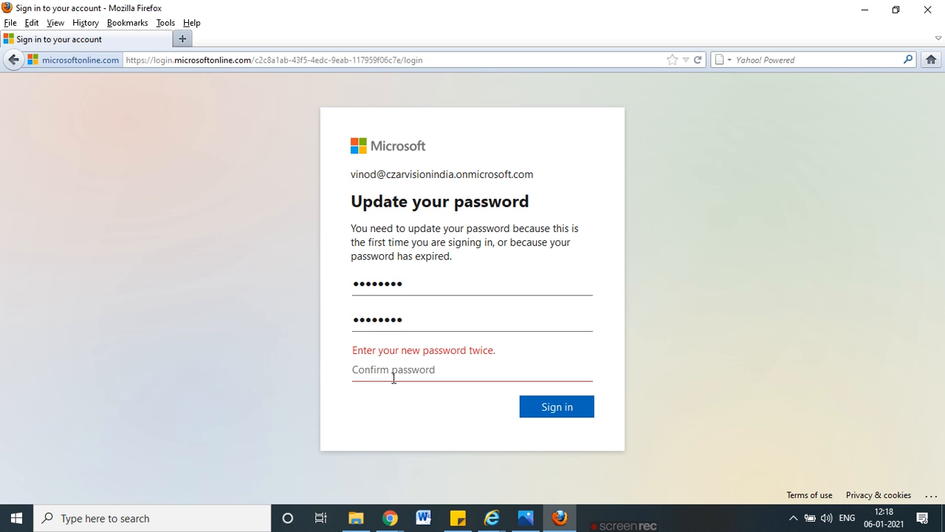
type("•••••••")
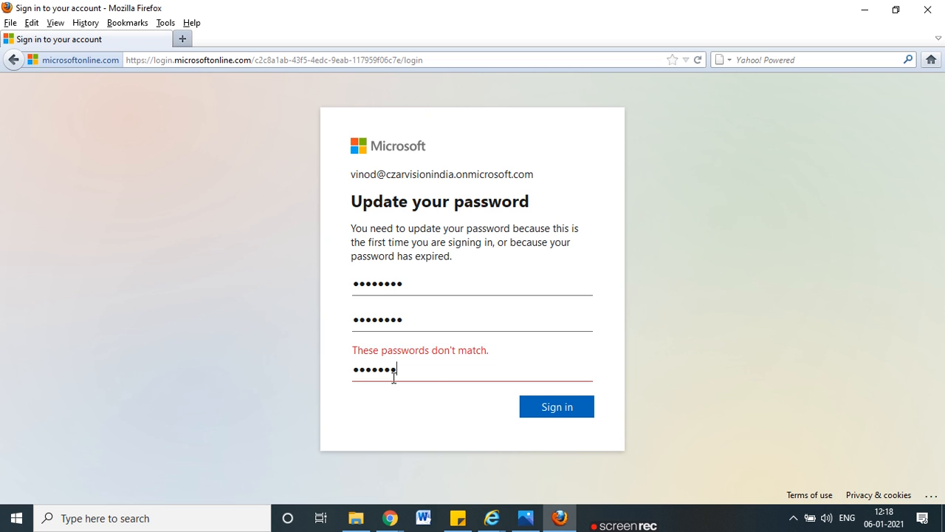
type("•")
left_click(555, 414)
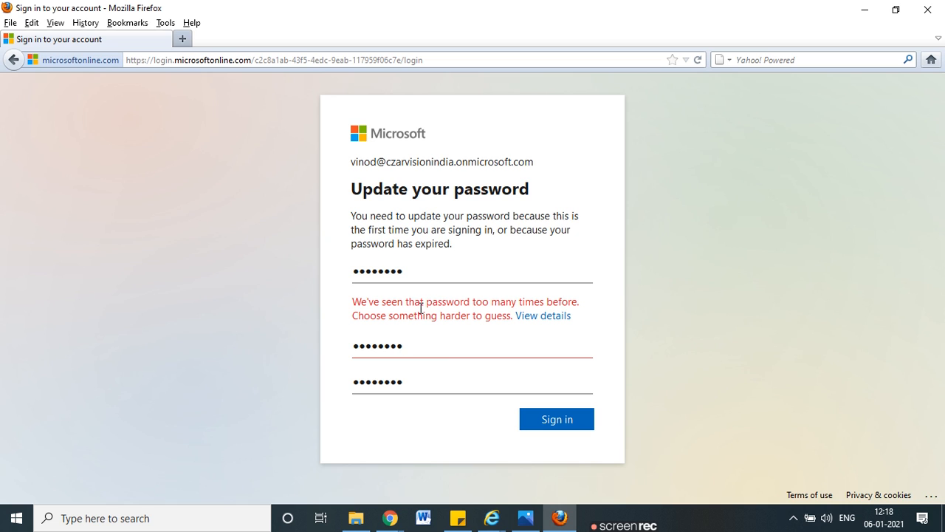
Step: Replace the confirm and new password entries with a different password
left_click_drag(431, 382, 342, 383)
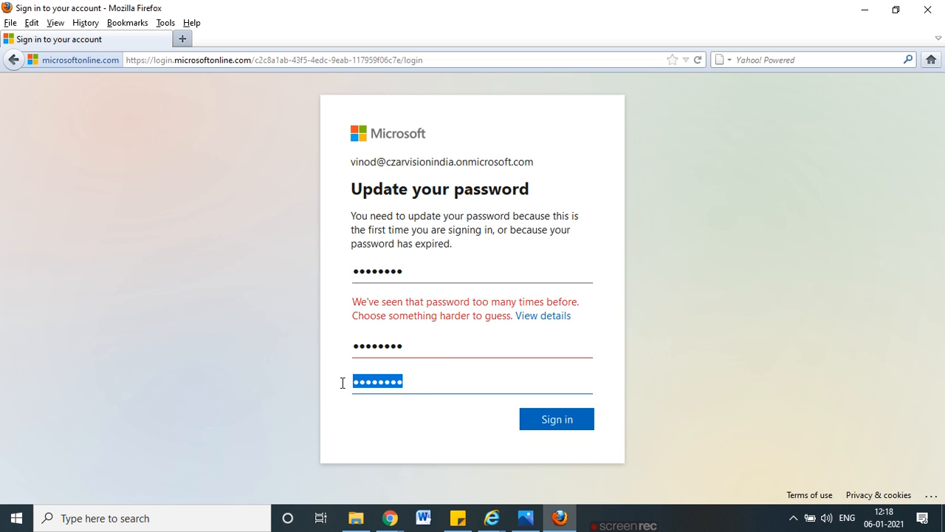
key("BackSpace")
type("•••••••••")
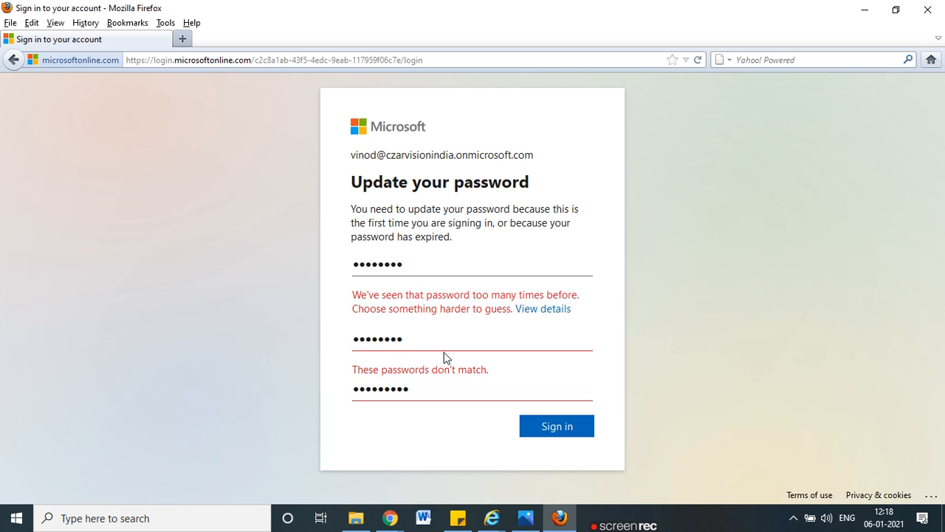
left_click_drag(410, 340, 286, 334)
type("•••••••")
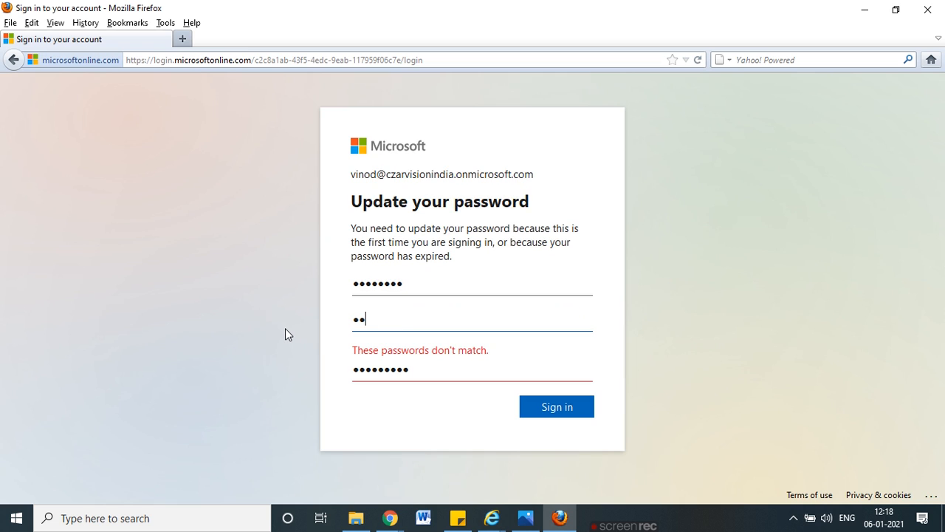
type("••")
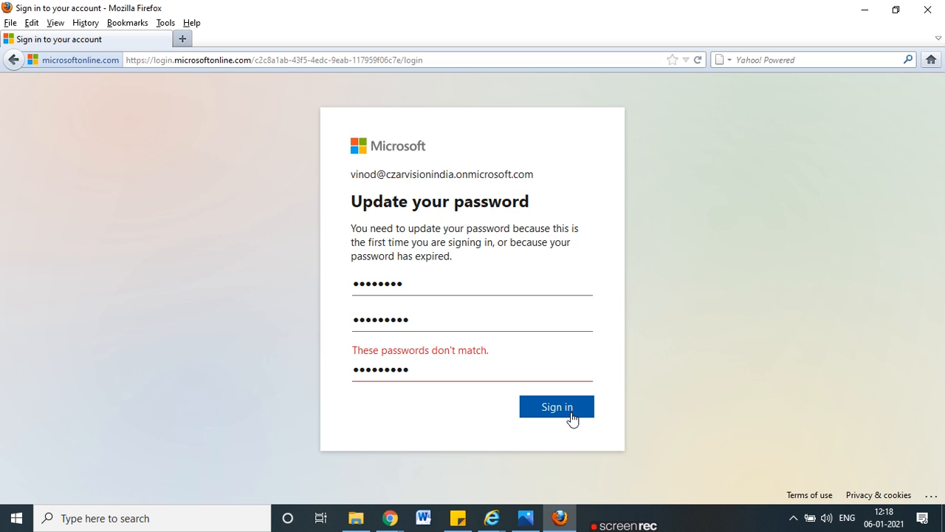
Step: Retype the new password, correct the confirm entry, and resubmit the change
left_click(418, 323)
key("ctrl+a")
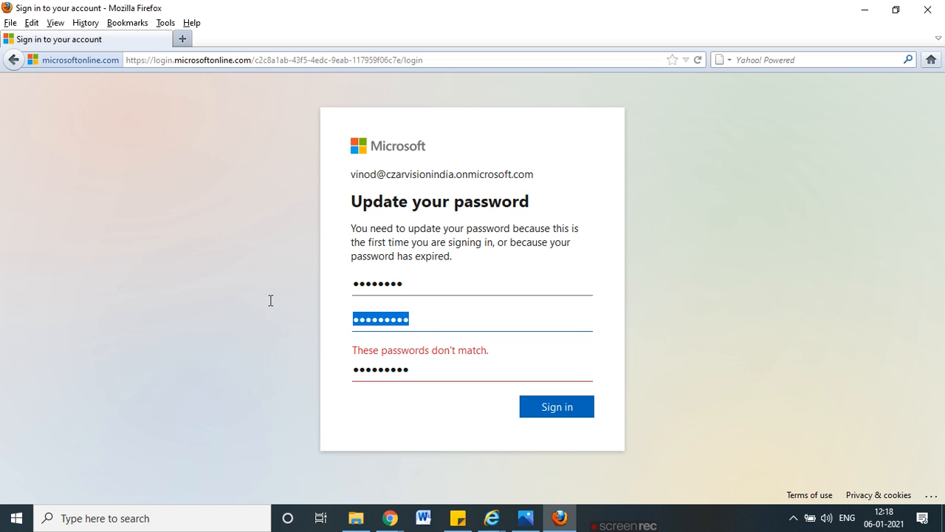
key("BackSpace")
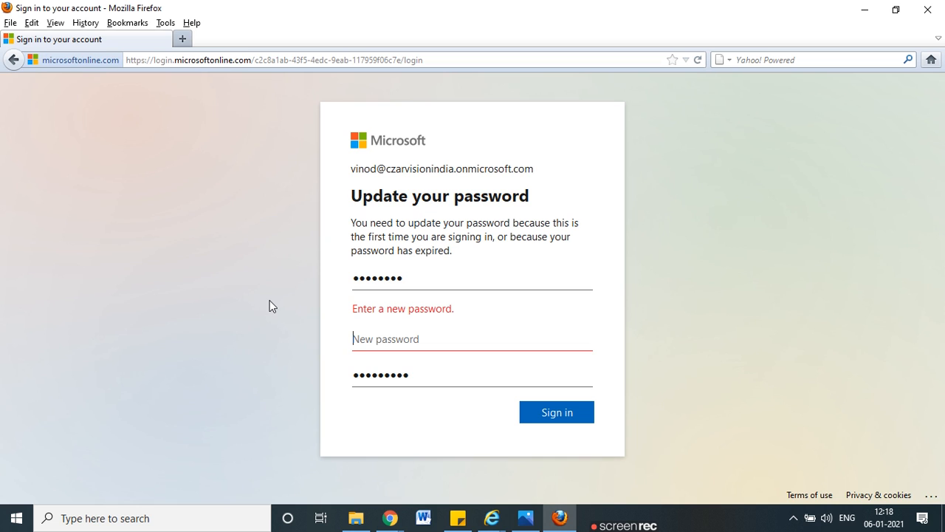
type("•••••••••")
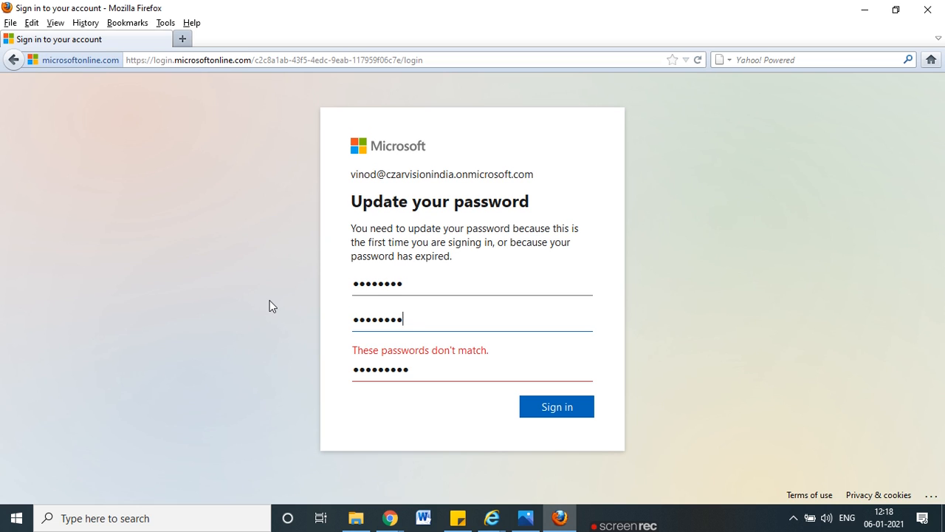
left_click_drag(411, 370, 237, 359)
type("••")
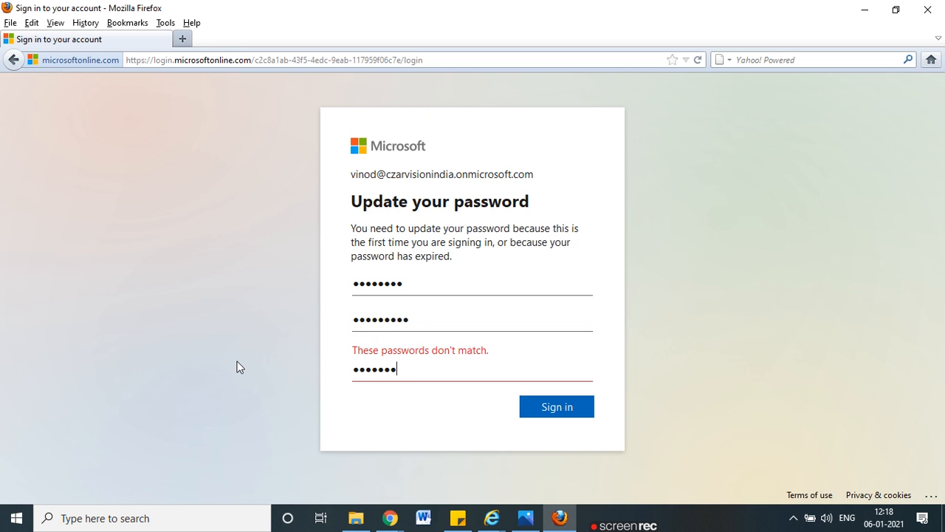
type("1")
left_click(571, 406)
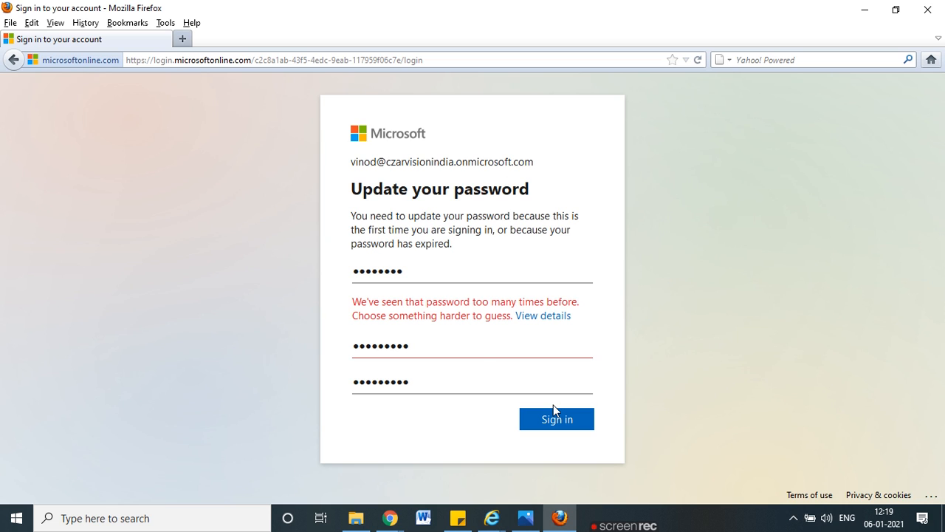
Step: Enter a longer unique password in the New and Confirm fields and submit it
left_click_drag(471, 350, 316, 354)
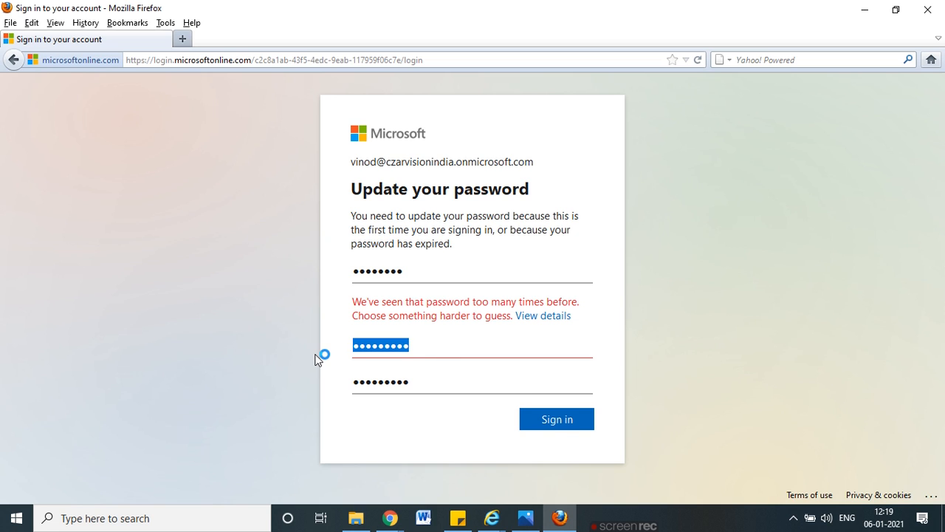
key("BackSpace")
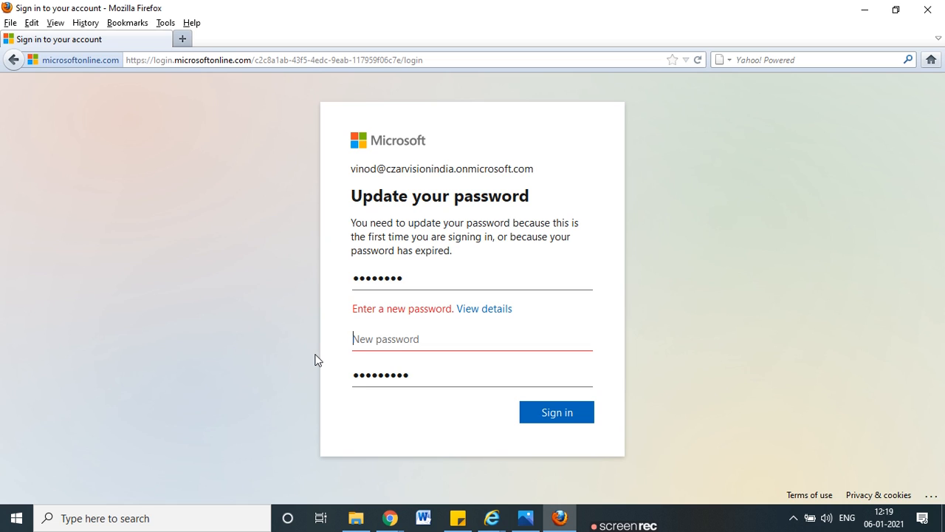
type("••")
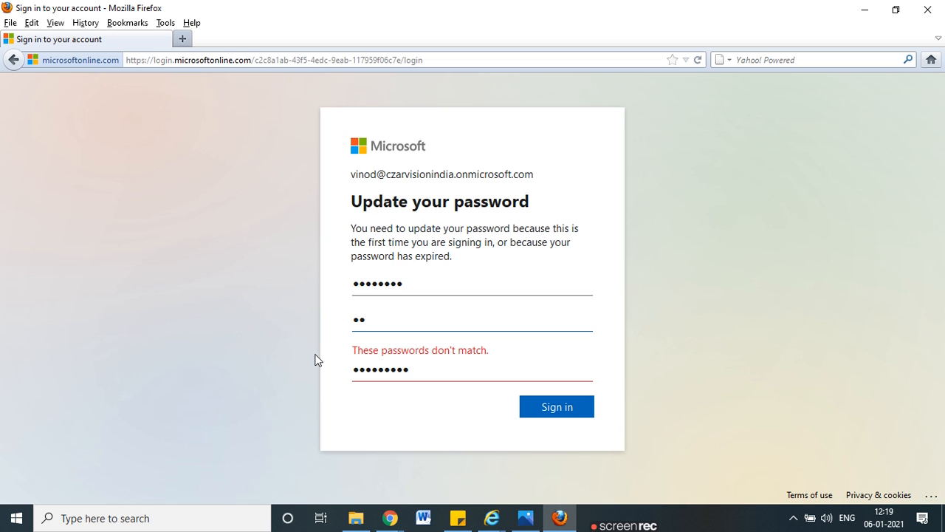
key("BackSpace")
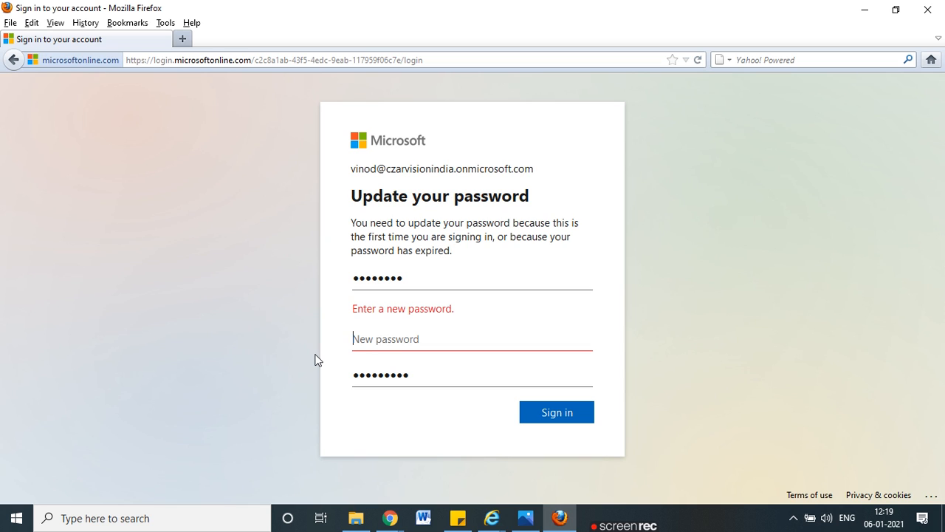
type("•••••••••••••")
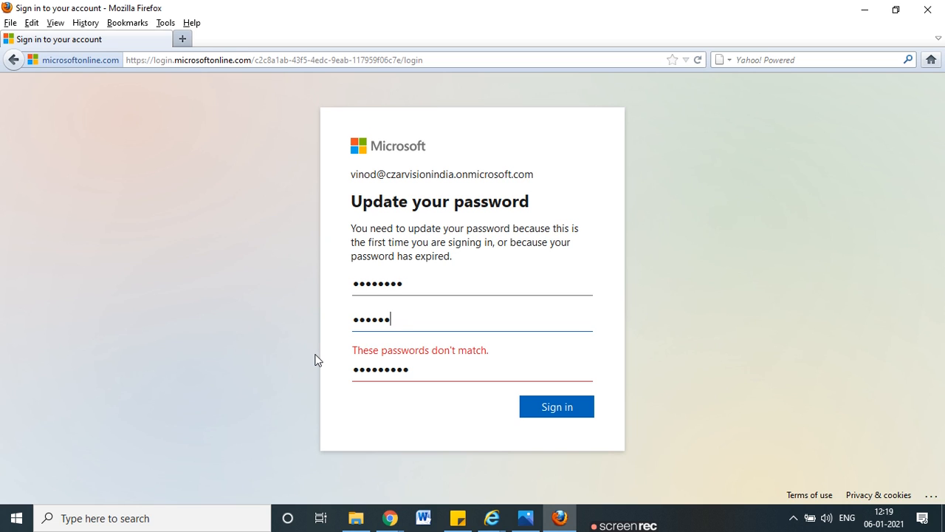
key("Tab")
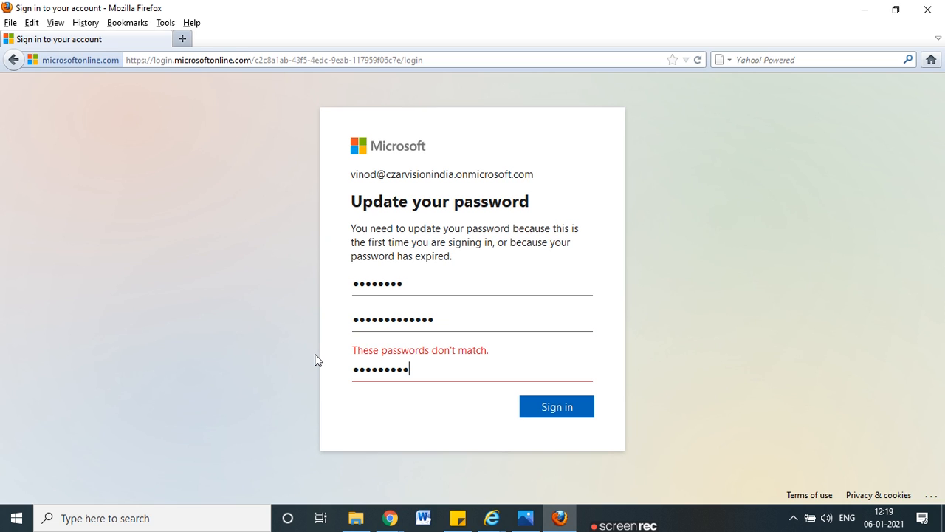
key("BackSpace")
key("BackSpace")
key("BackSpace")
key("BackSpace")
key("BackSpace")
key("BackSpace")
key("BackSpace")
key("BackSpace")
type("••••••••••••")
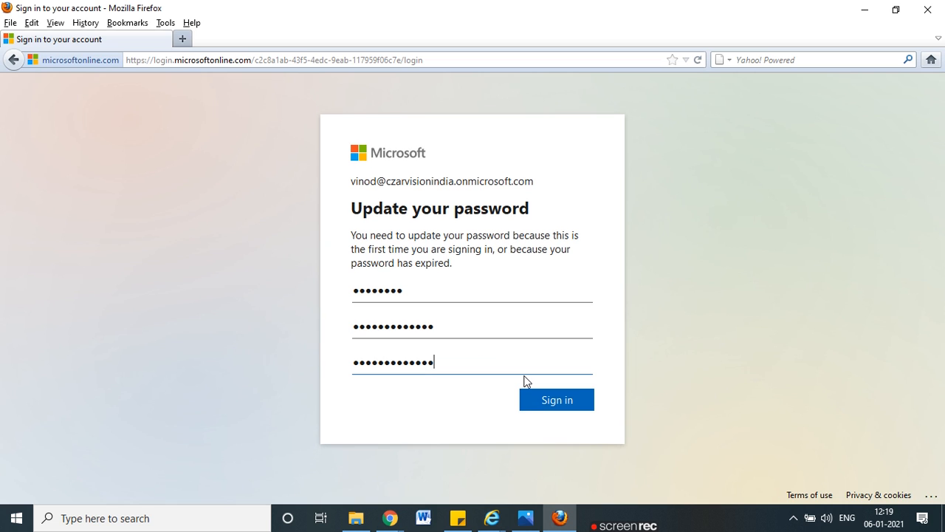
left_click(558, 403)
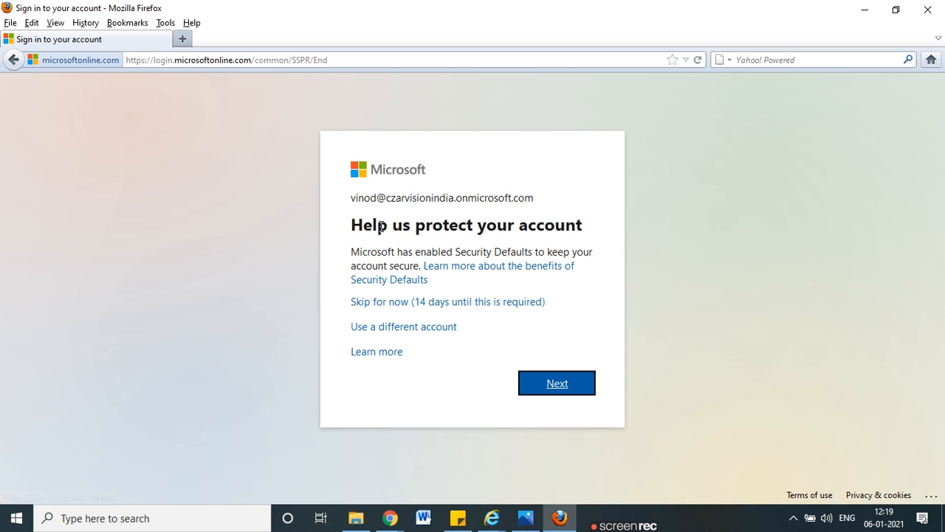
Step: Continue past Security Defaults, skip setup for 14 days, and choose to stay signed in
left_click(553, 384)
left_click_drag(463, 254, 568, 268)
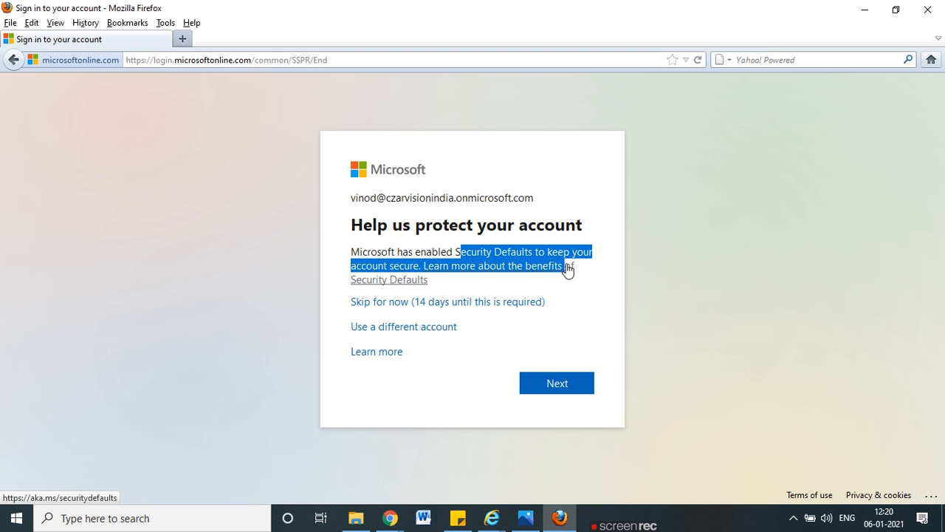
left_click(473, 302)
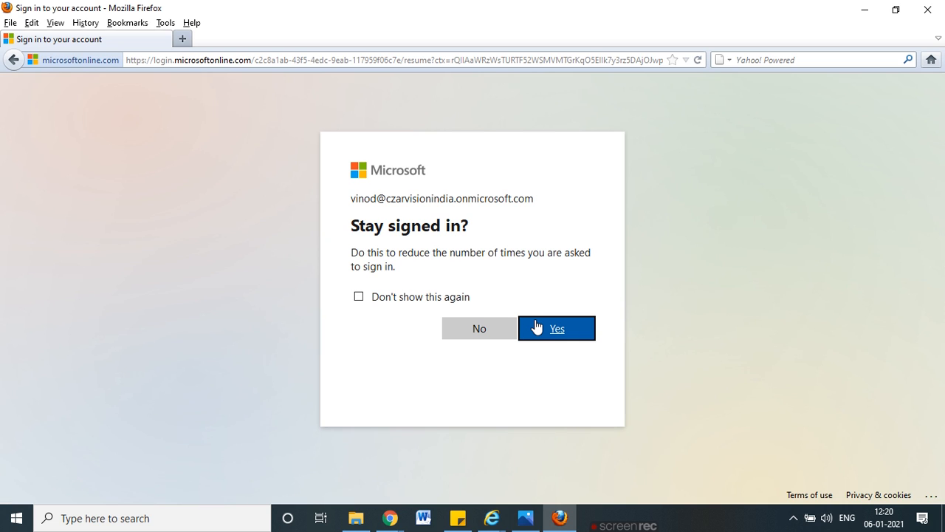
left_click(536, 328)
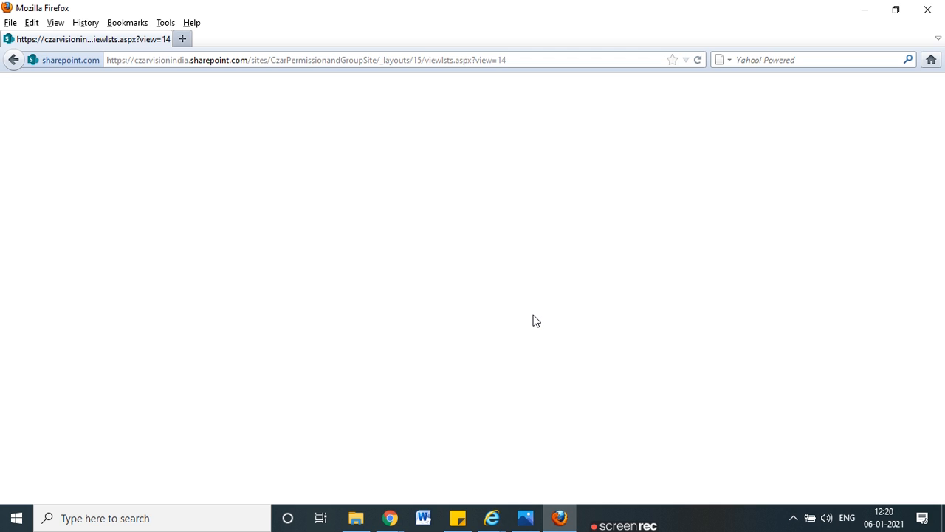
mouse_move(525, 518)
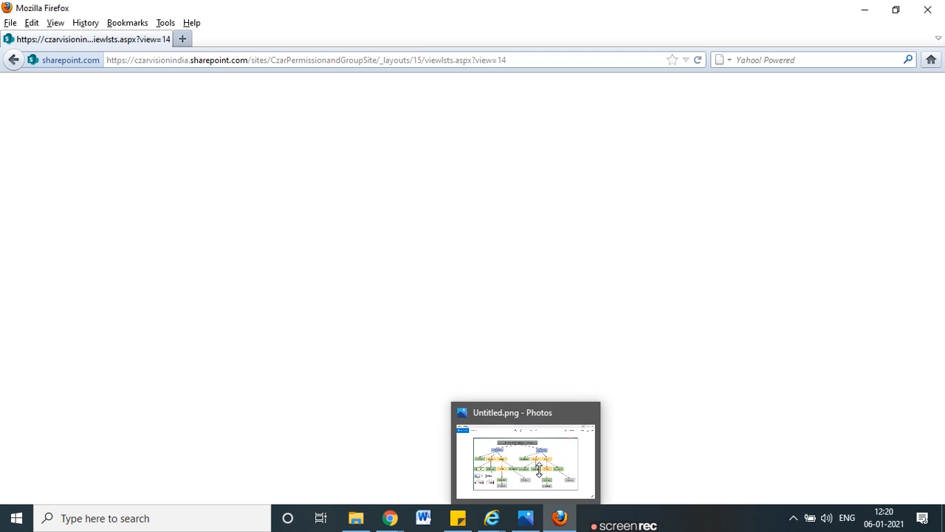
left_click(520, 66)
left_click(515, 118)
mouse_move(390, 518)
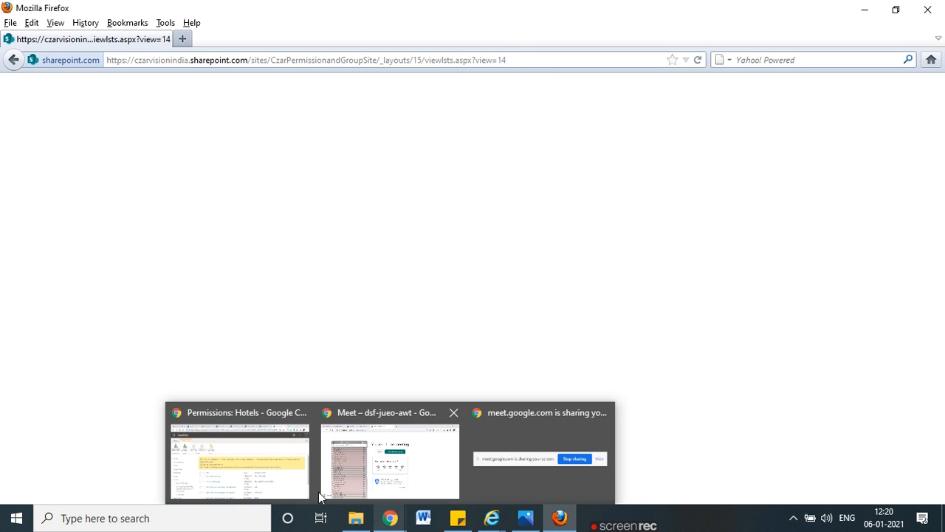
left_click(272, 483)
scroll(401, 344, "down", 1)
scroll(401, 344, "up", 1)
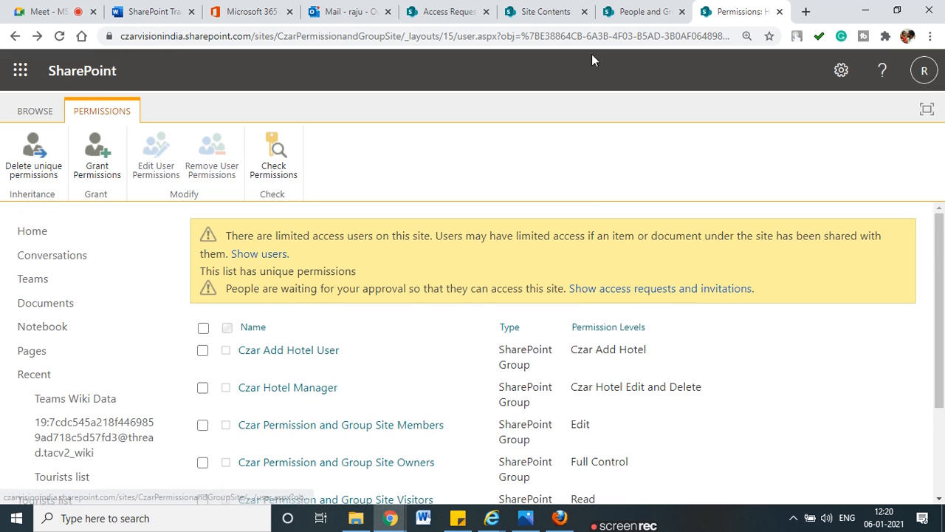
left_click(628, 9)
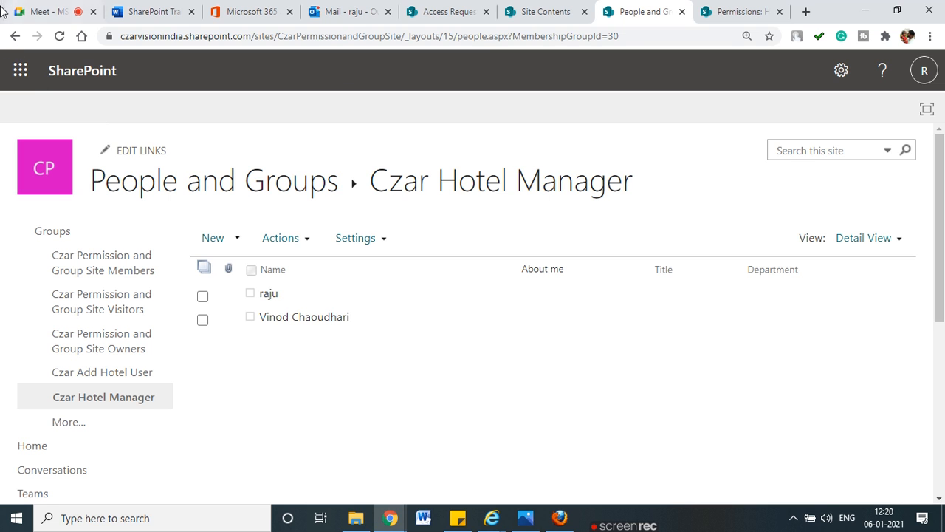
left_click(15, 36)
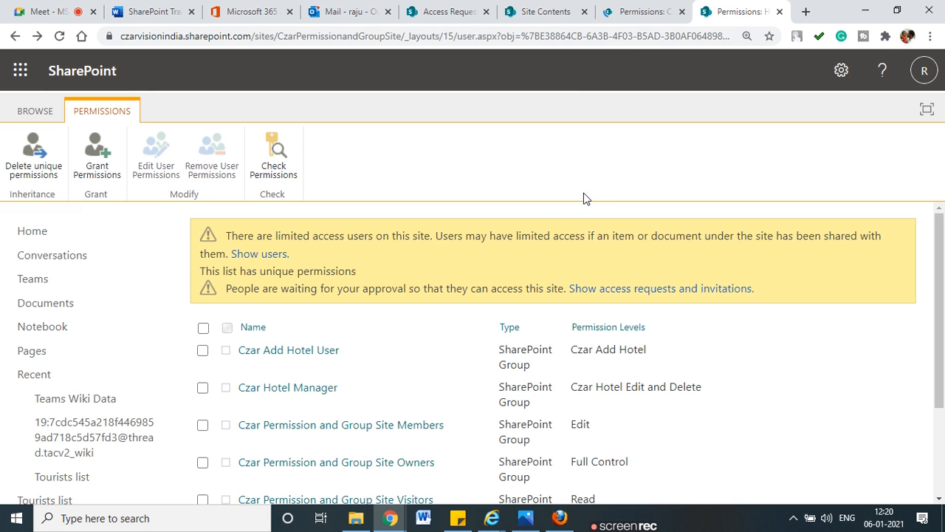
scroll(342, 361, "down", 2)
scroll(309, 375, "up", 1)
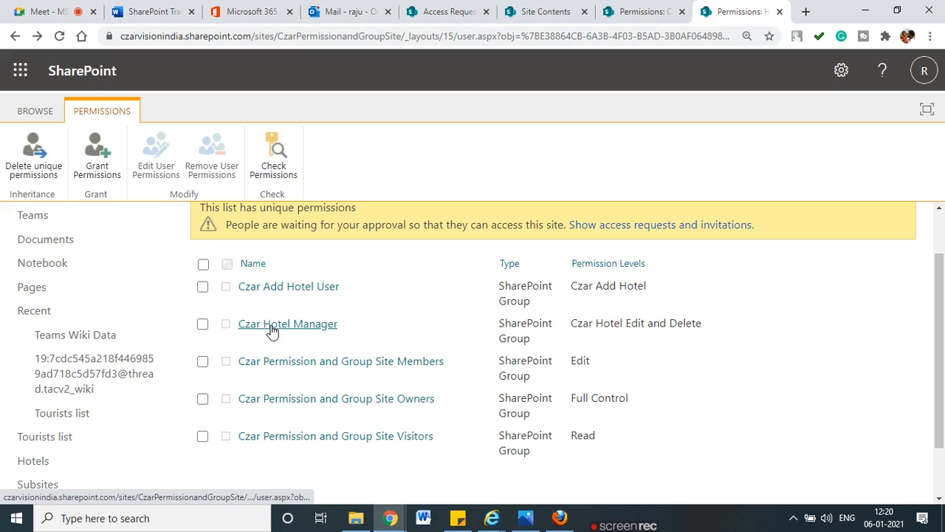
left_click(561, 519)
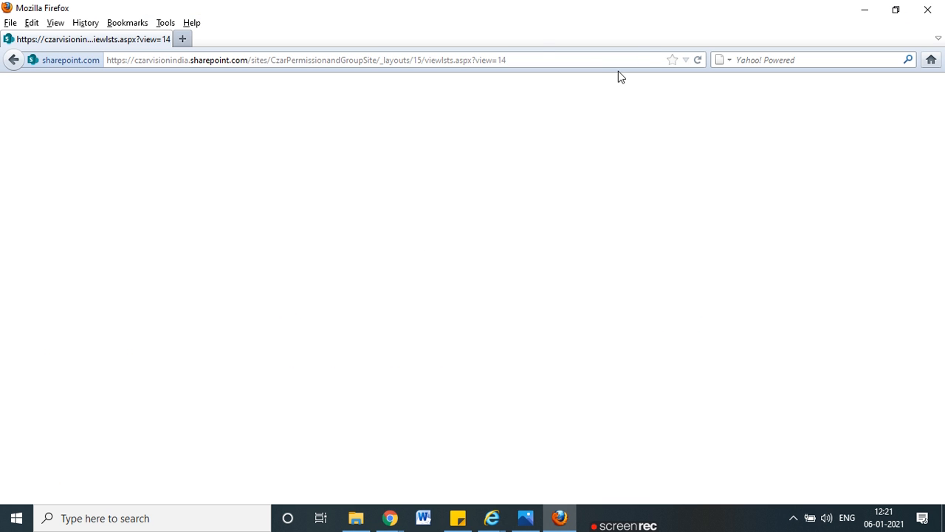
left_click(591, 65)
Step: Reload, then remove '/_layouts/15/viewlsts.aspx?view=14' from the address to load the site root
key("Return")
left_click(389, 65)
left_click(384, 60)
left_click_drag(377, 61, 584, 53)
key("BackSpace")
key("Return")
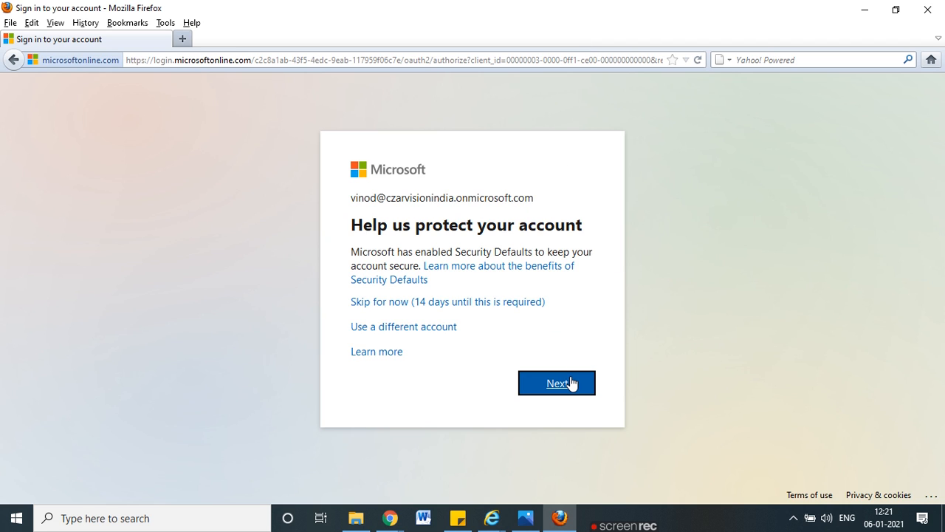
Step: Continue past the account protection prompt and bring the Site Contents window forward
left_click(573, 383)
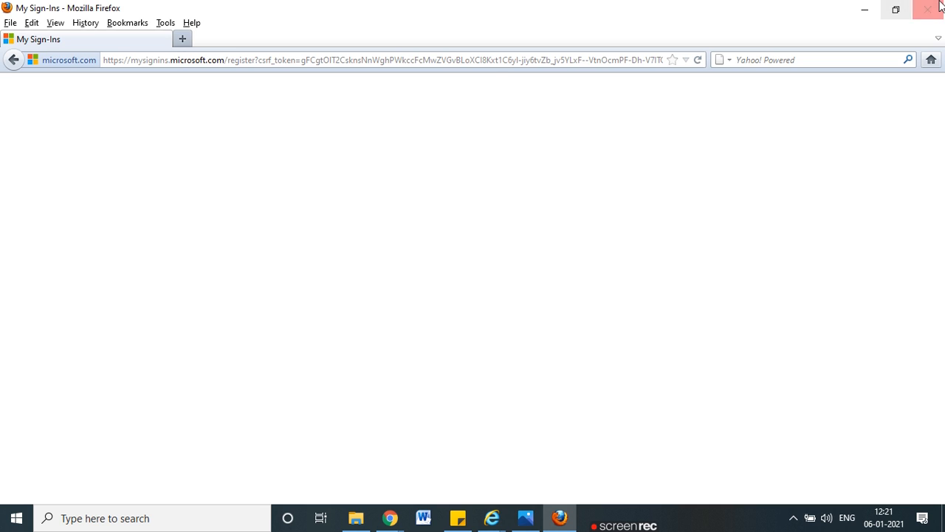
mouse_move(491, 521)
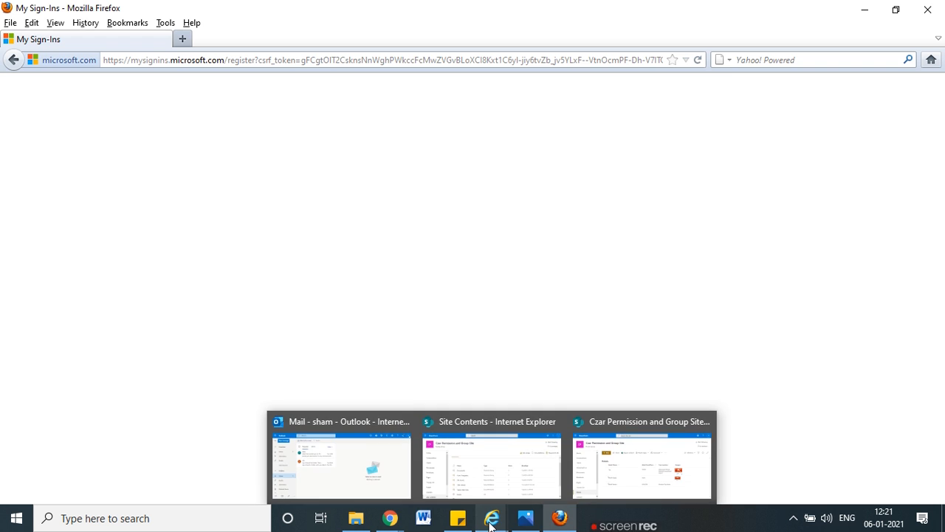
left_click(473, 452)
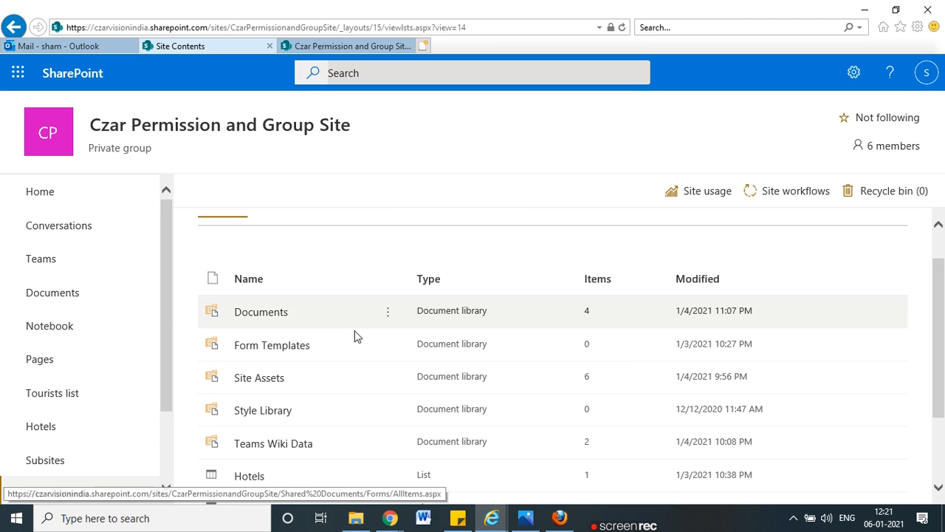
Step: Check the Site Contents list, minimize Internet Explorer, close Firefox, and return to Chrome
scroll(355, 336, "down", 2)
scroll(355, 336, "up", 3)
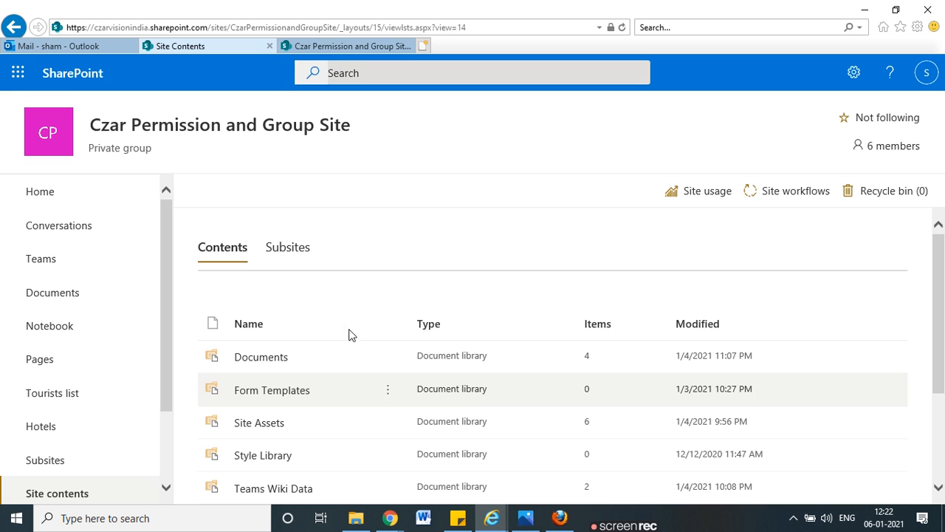
scroll(339, 331, "down", 3)
scroll(339, 332, "up", 2)
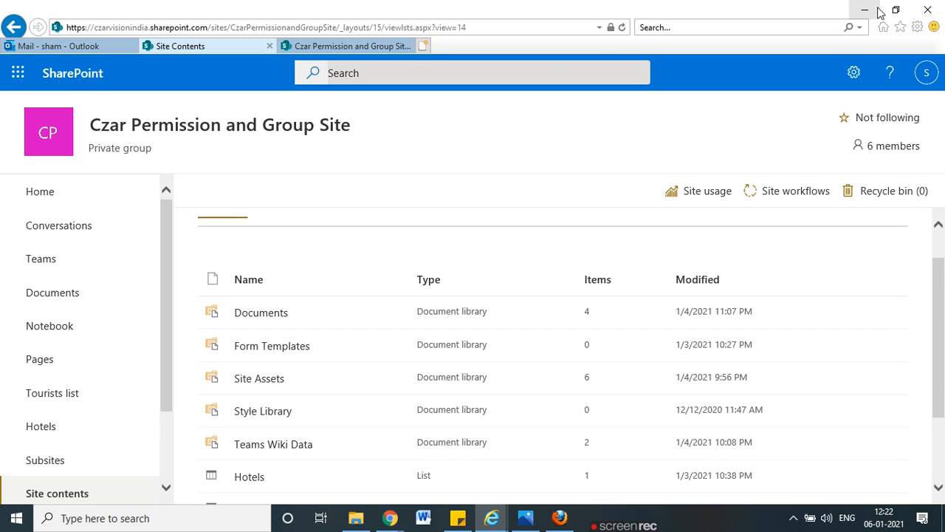
left_click(865, 9)
left_click(928, 10)
mouse_move(453, 521)
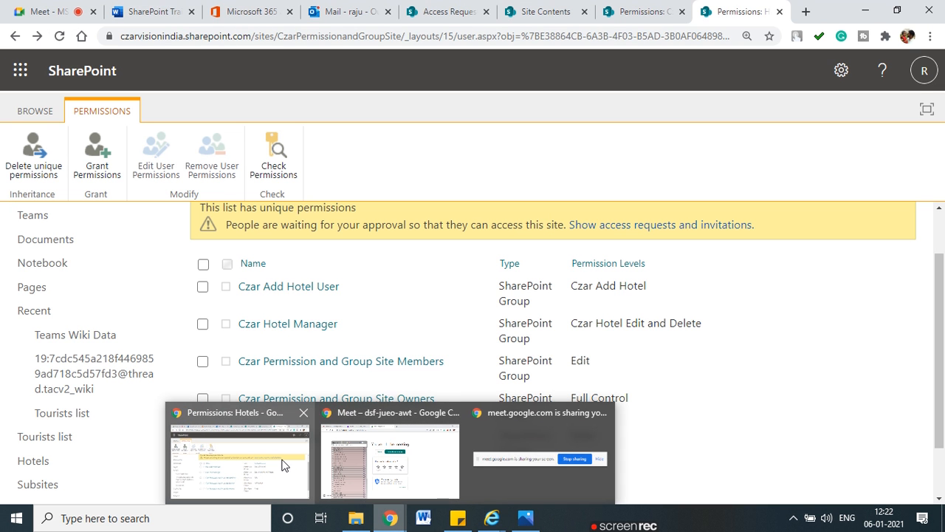
left_click(273, 465)
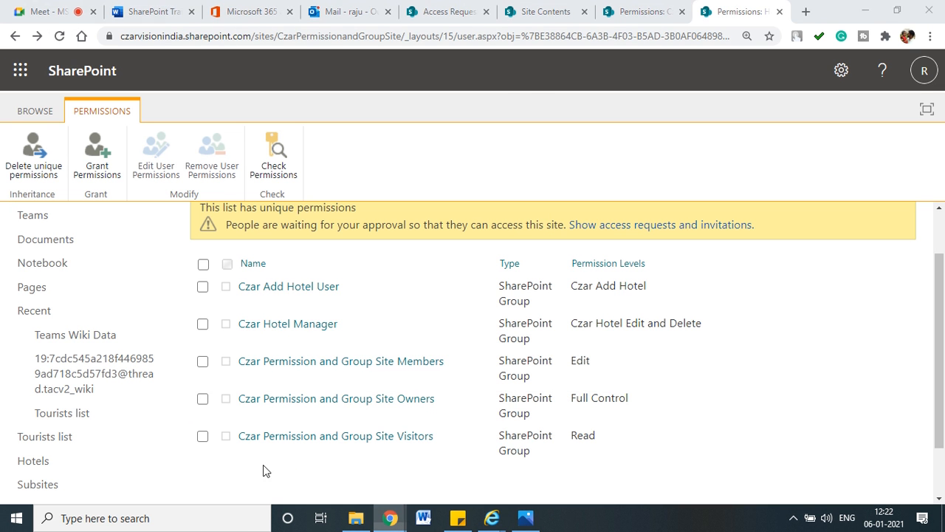
Step: Remove the Account Manager user from the Czar Add Hotel User group and return to Hotels permissions
left_click(295, 290)
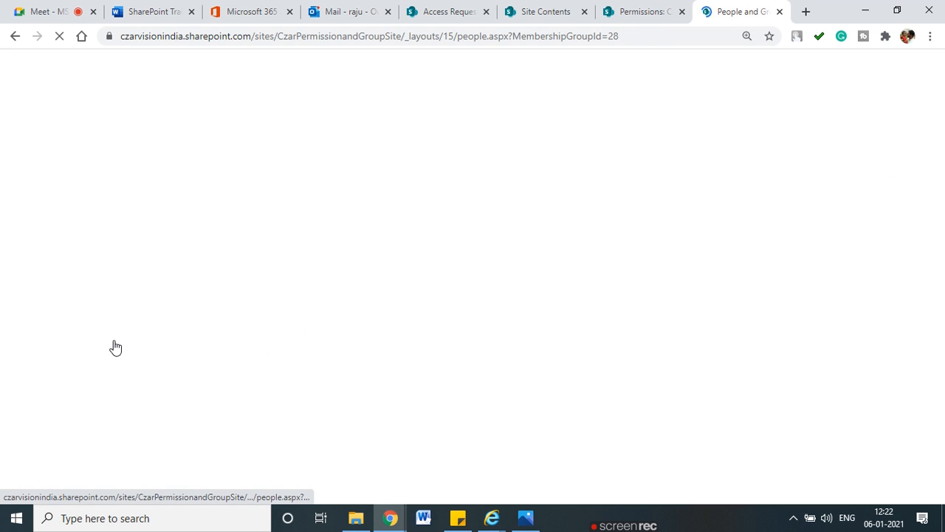
left_click(203, 320)
left_click(273, 240)
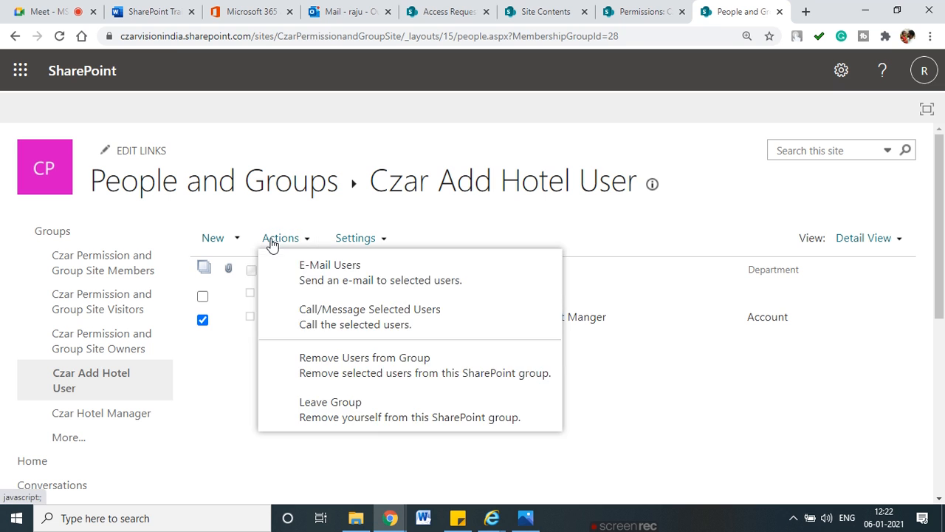
left_click(380, 371)
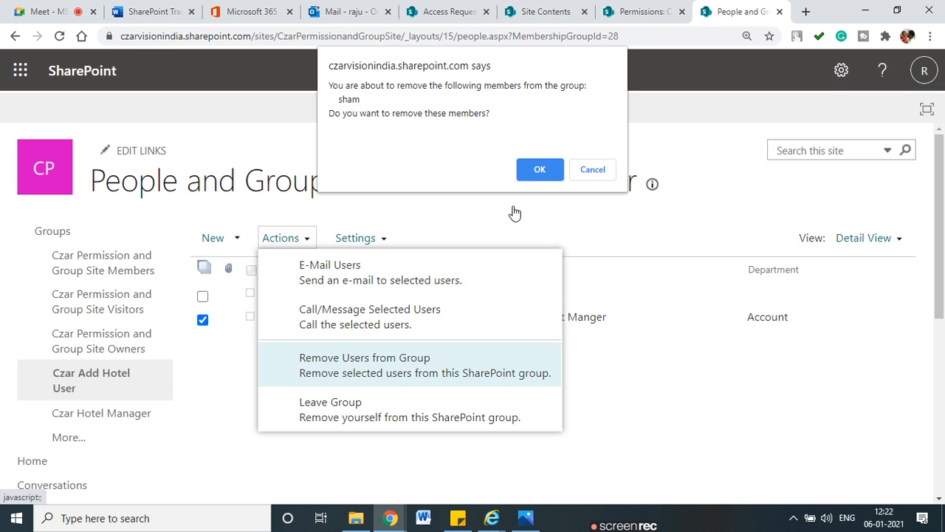
left_click(542, 169)
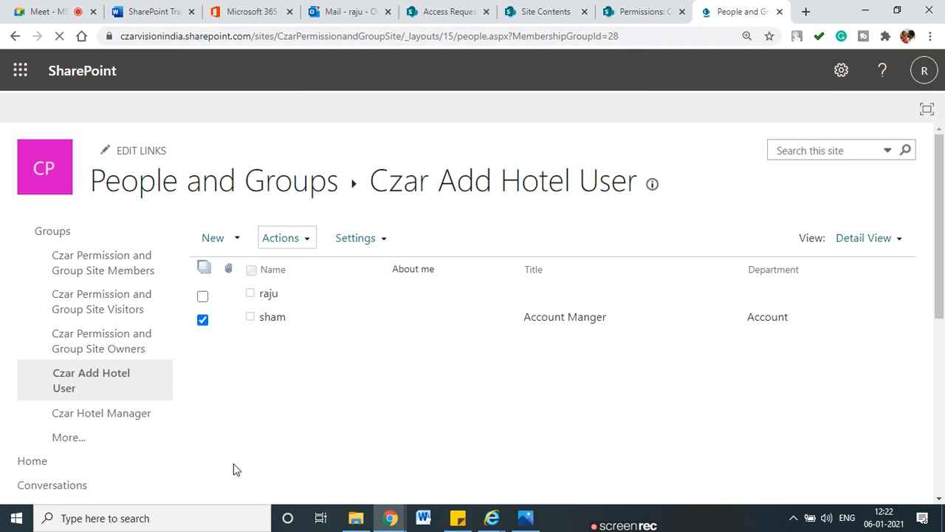
left_click(17, 38)
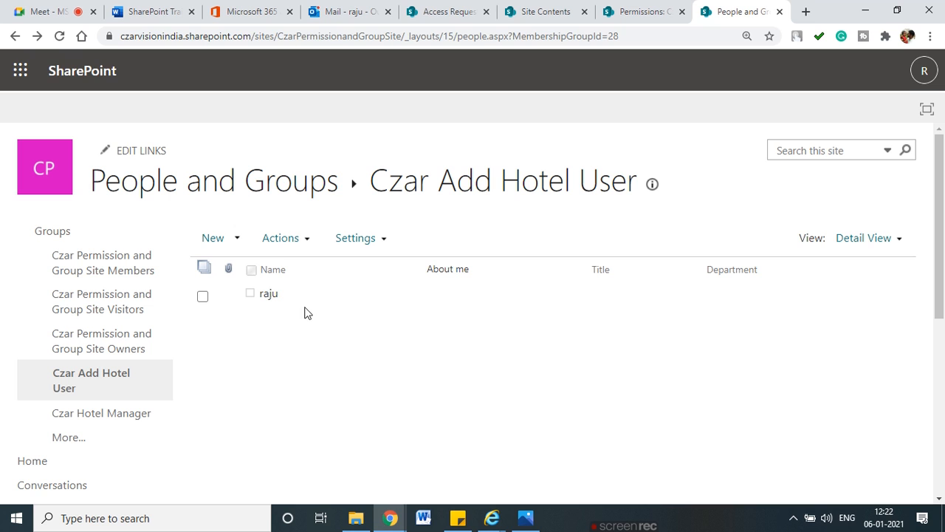
left_click(14, 37)
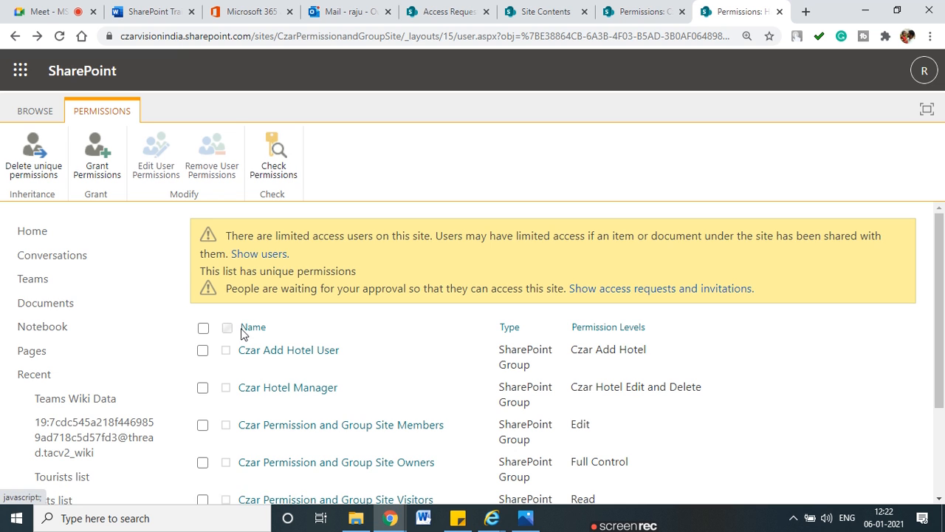
Step: Invite the Account Manager user into the Czar Hotel Manager group and share
left_click(308, 395)
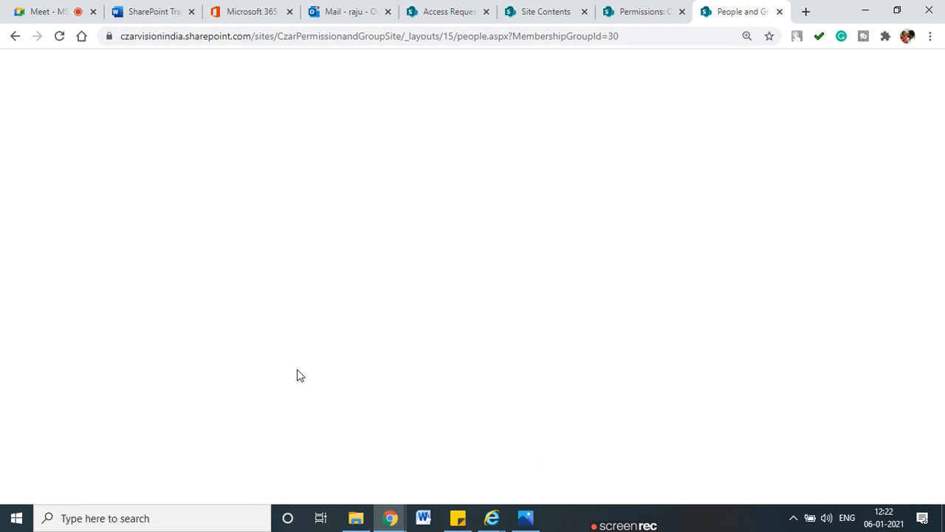
left_click(214, 240)
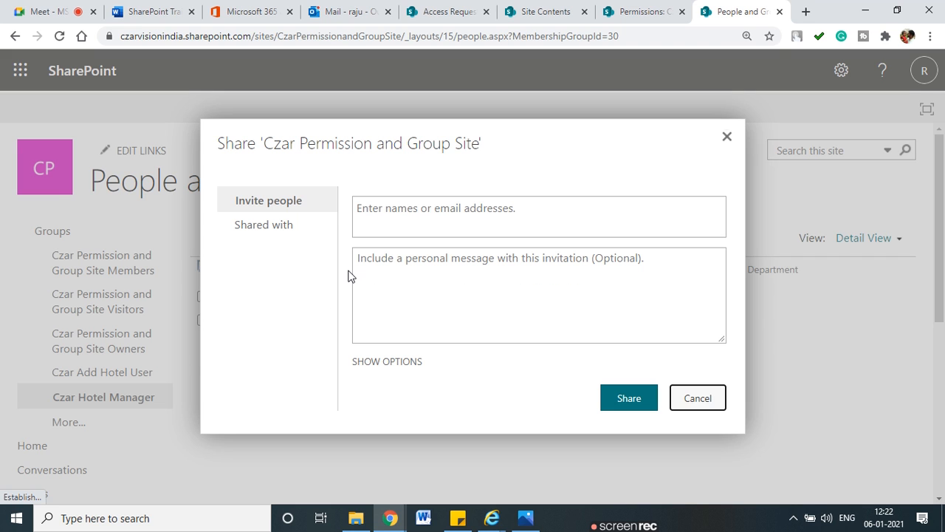
left_click(436, 213)
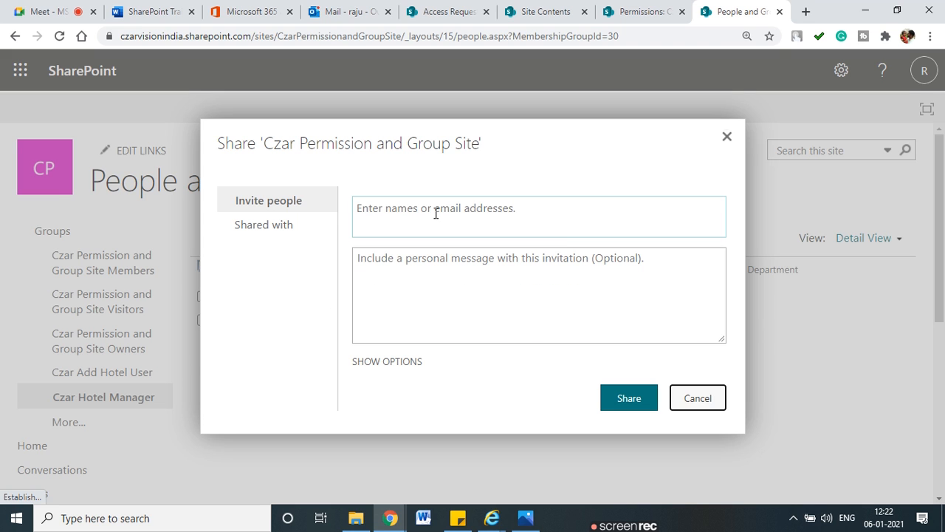
type("sham")
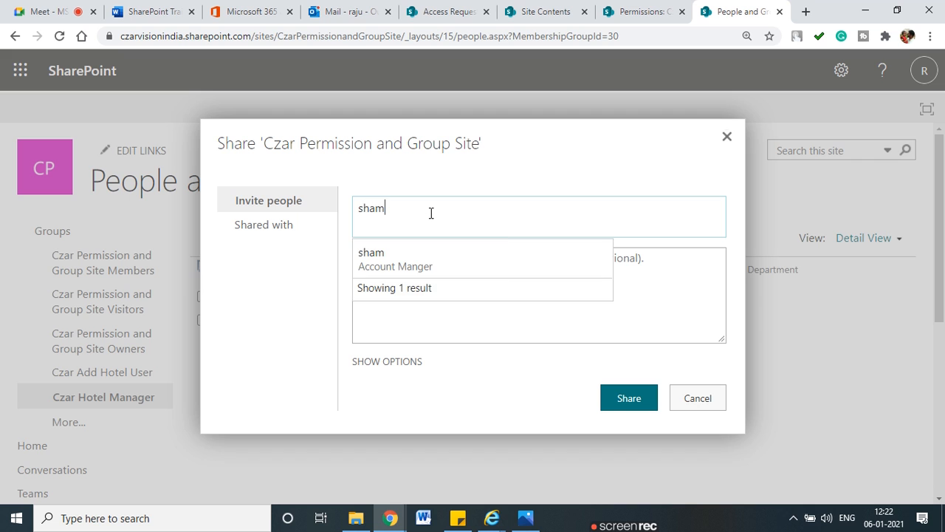
left_click(422, 250)
left_click(625, 392)
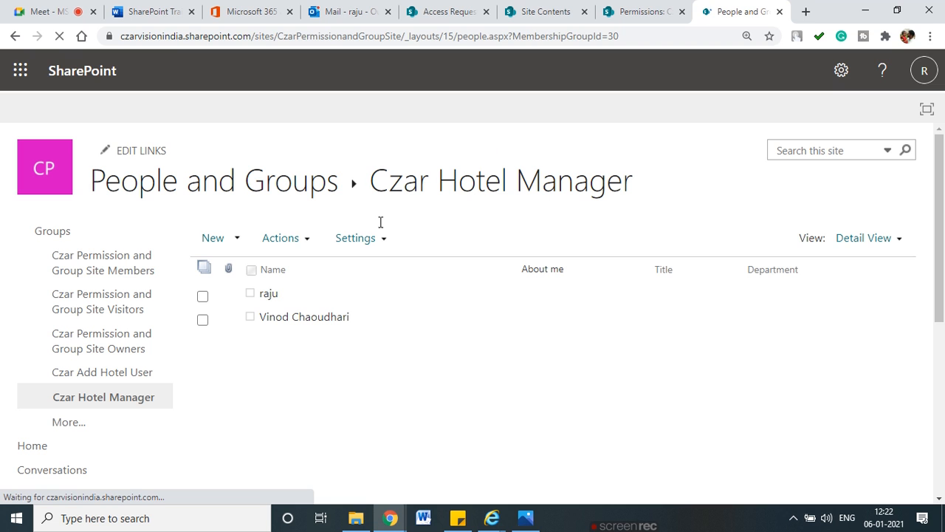
Step: Open the Hotels list from the test user's Site Contents window
mouse_move(492, 517)
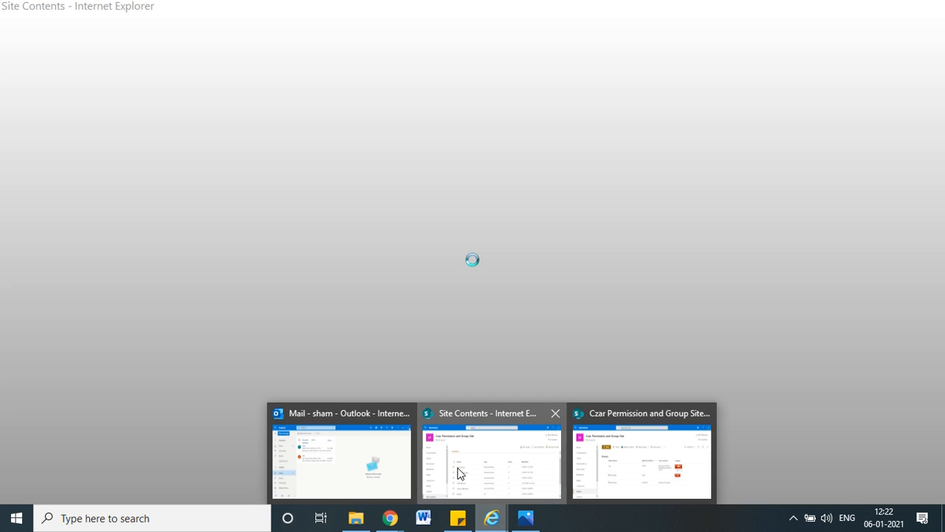
left_click(457, 473)
scroll(237, 407, "down", 1)
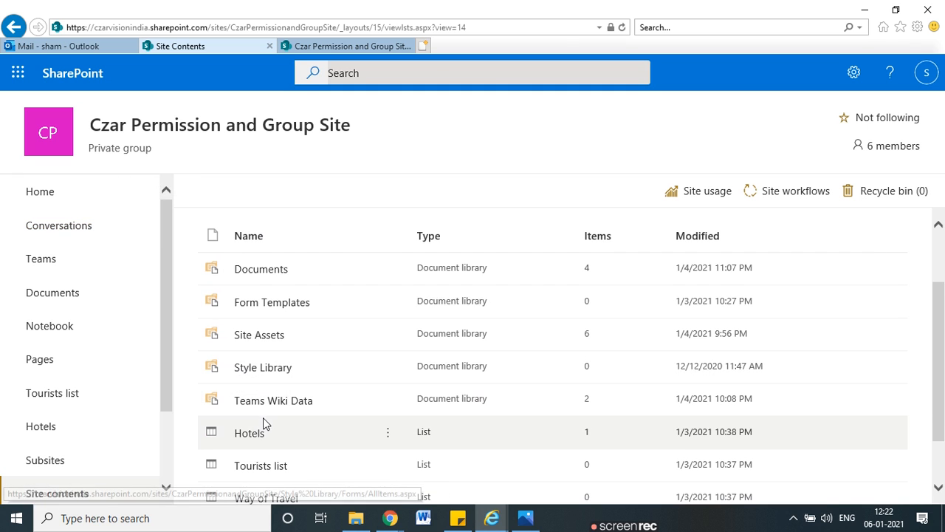
left_click(414, 437)
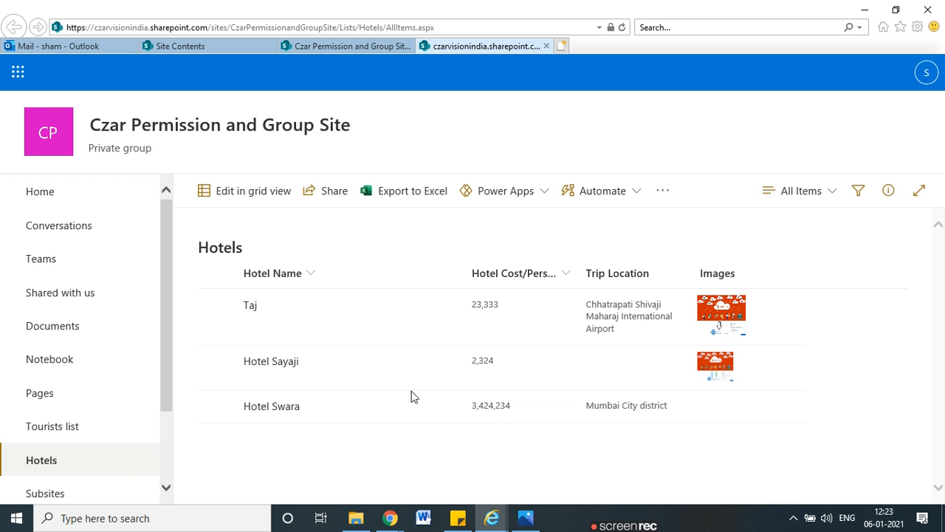
key("ctrl+2")
left_click_drag(196, 208, 190, 242)
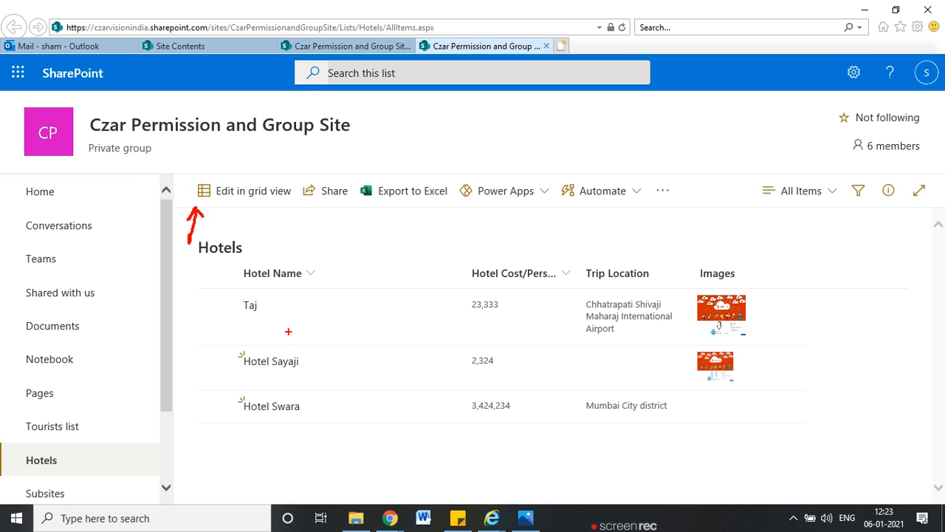
key("Escape")
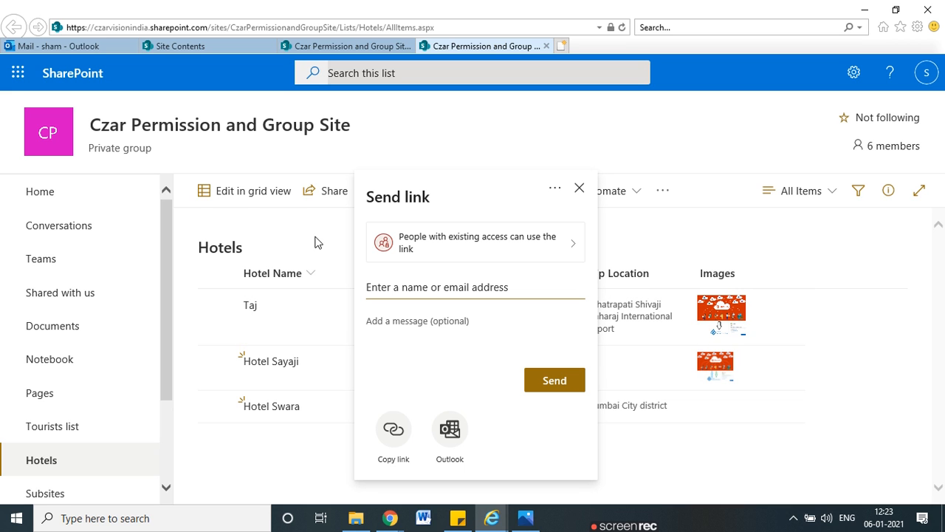
Step: Dismiss the link-sharing panel and delete the Taj item from the Hotels list
left_click(579, 188)
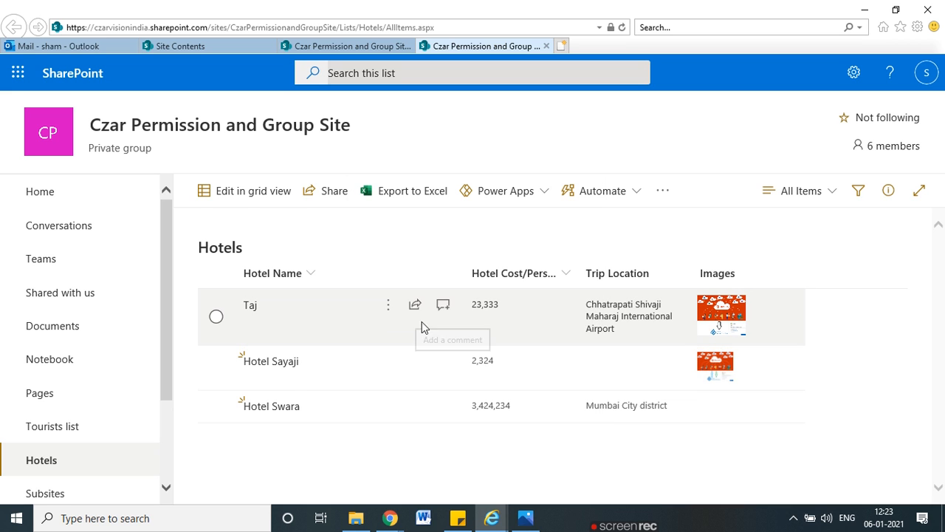
left_click(399, 311)
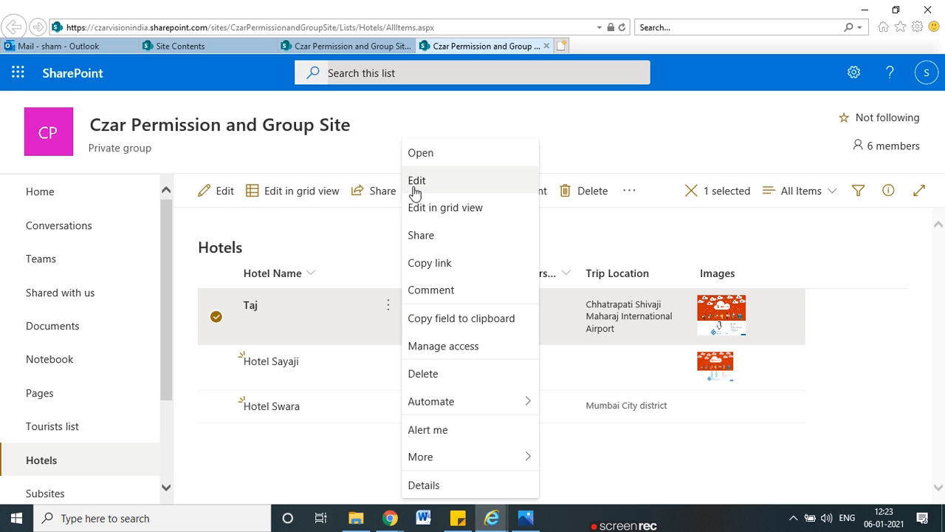
left_click(454, 378)
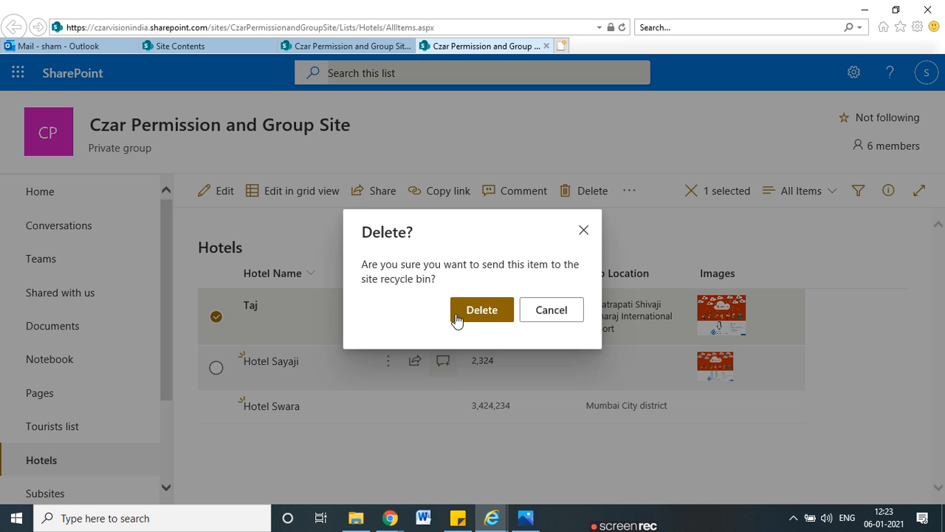
left_click(457, 314)
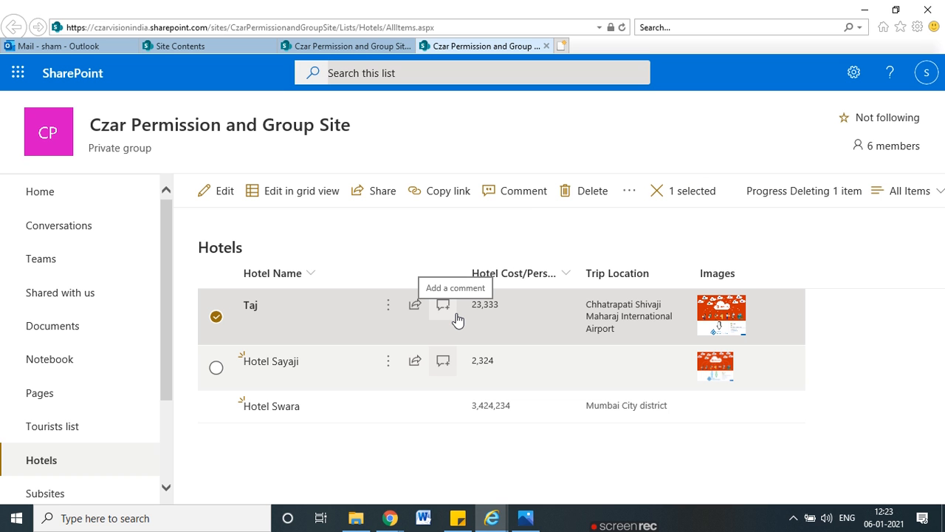
left_click(865, 9)
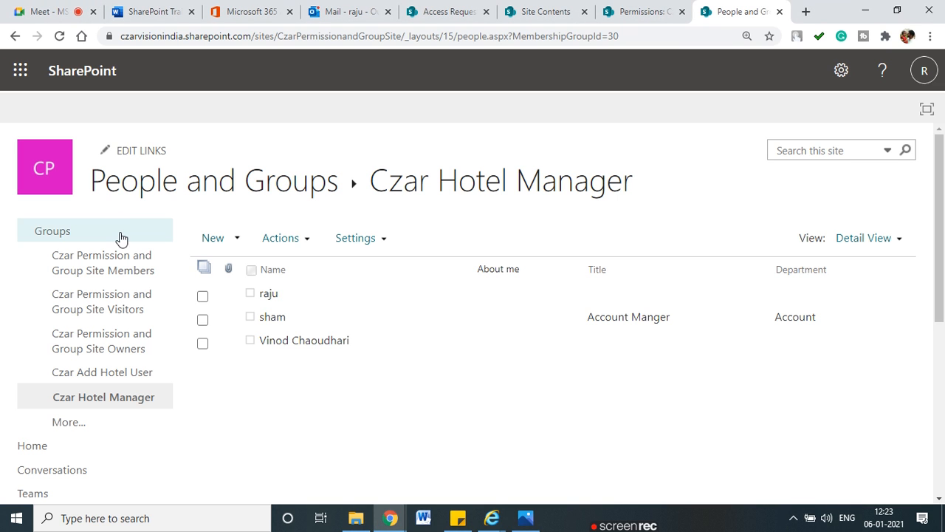
Step: Briefly restore and re-minimize Internet Explorer, then show the Czar Permission and Group Site home page in Chrome
mouse_move(491, 516)
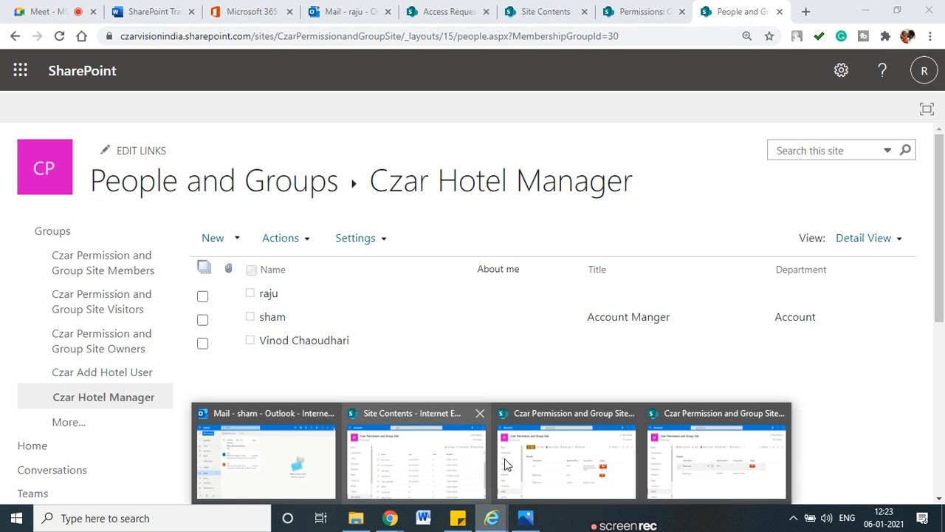
left_click(509, 465)
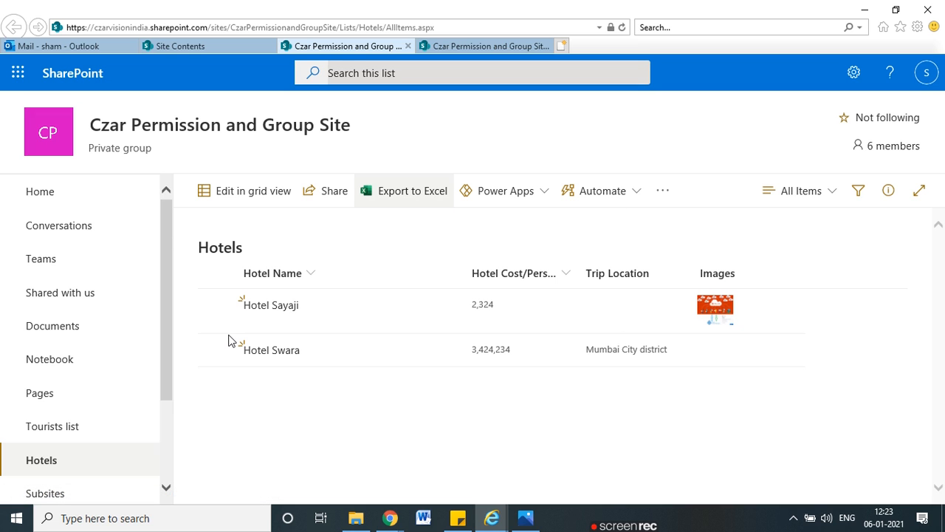
left_click(865, 8)
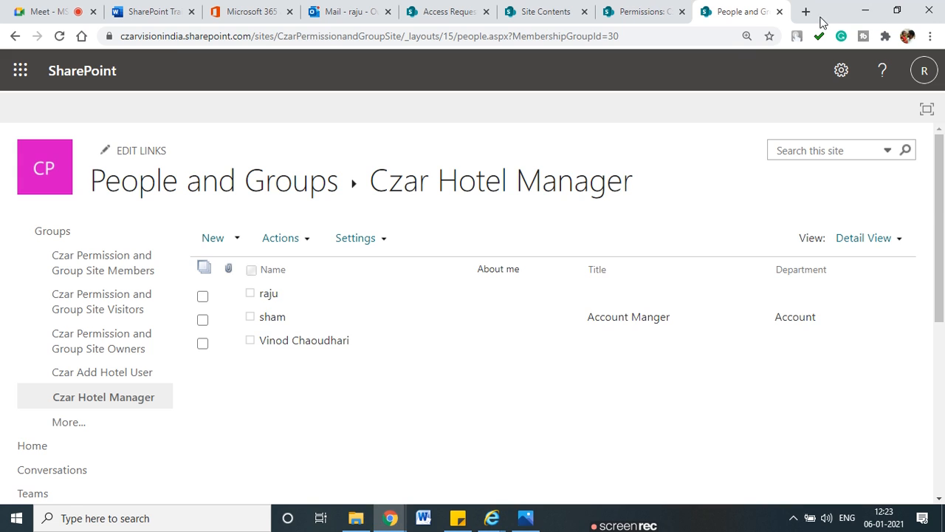
left_click(665, 9)
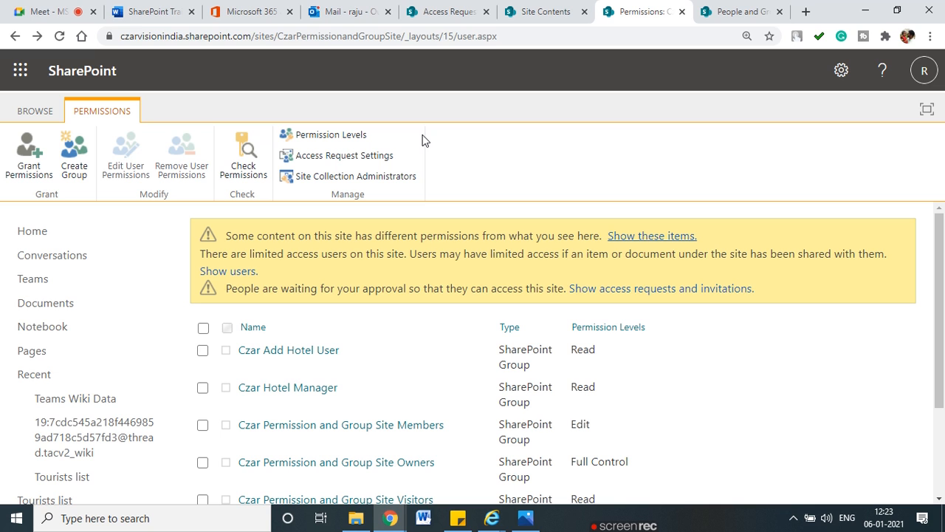
left_click(40, 232)
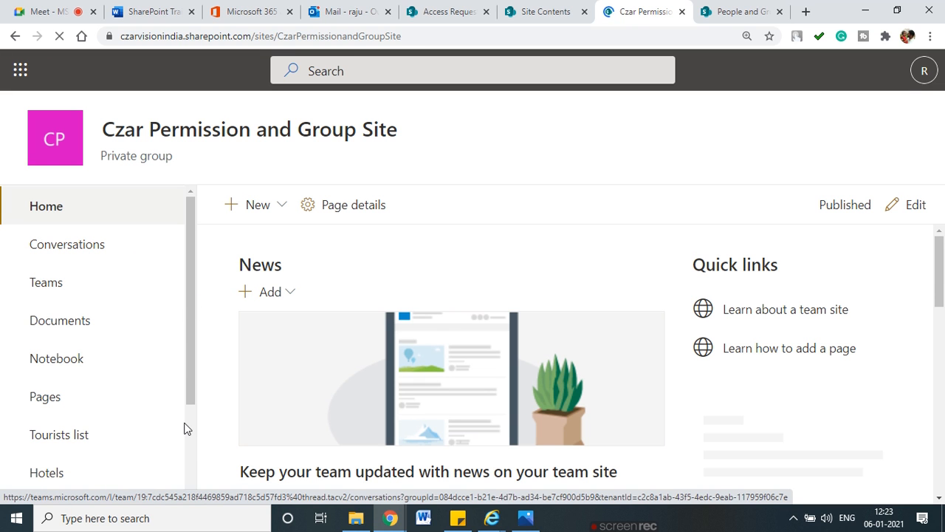
Step: Show the site's Subsites view and choose New > Subsite
scroll(184, 424, "down", 2)
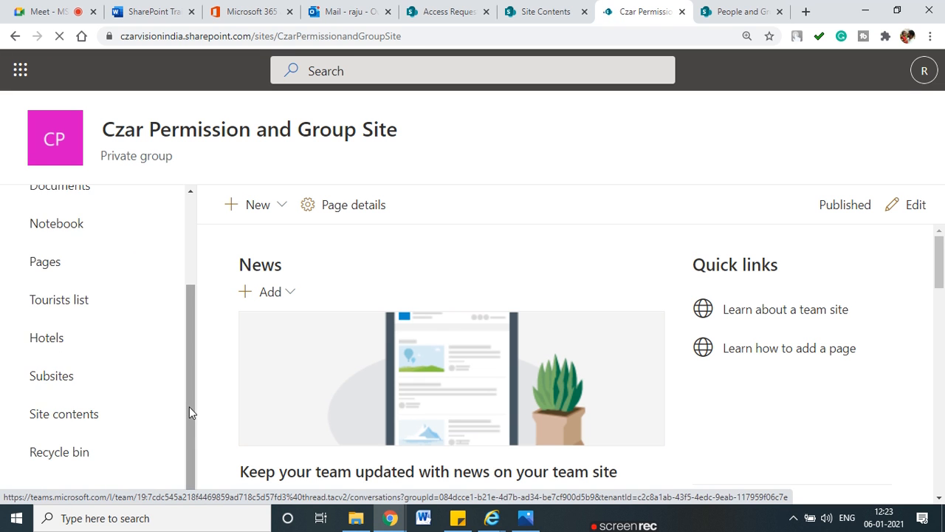
left_click(39, 378)
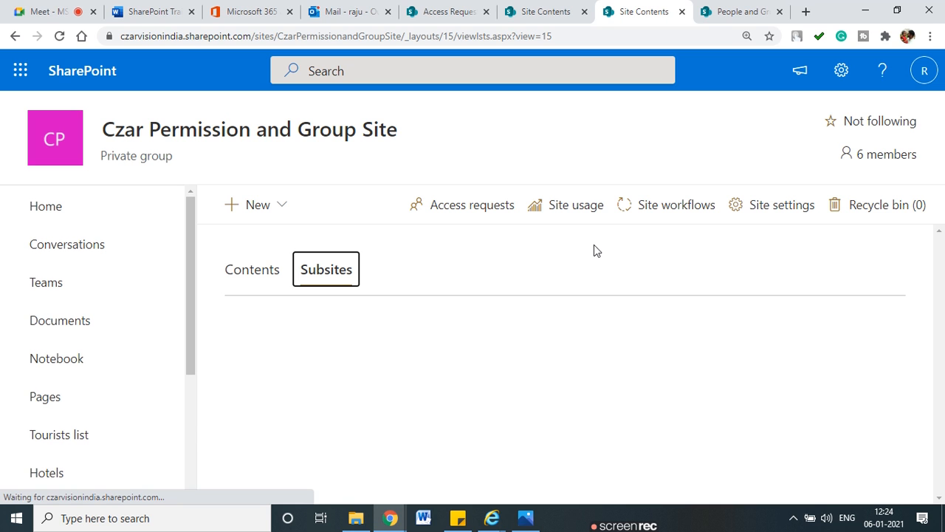
left_click(282, 206)
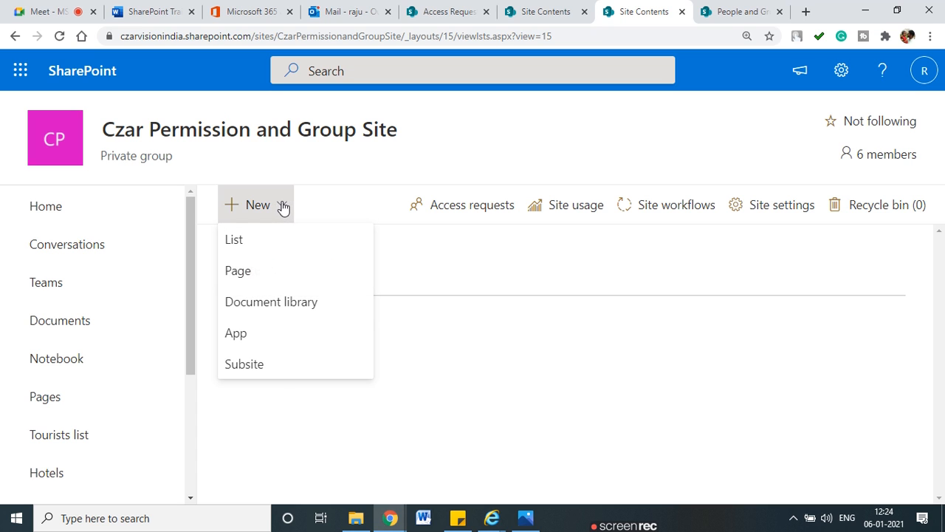
left_click(276, 371)
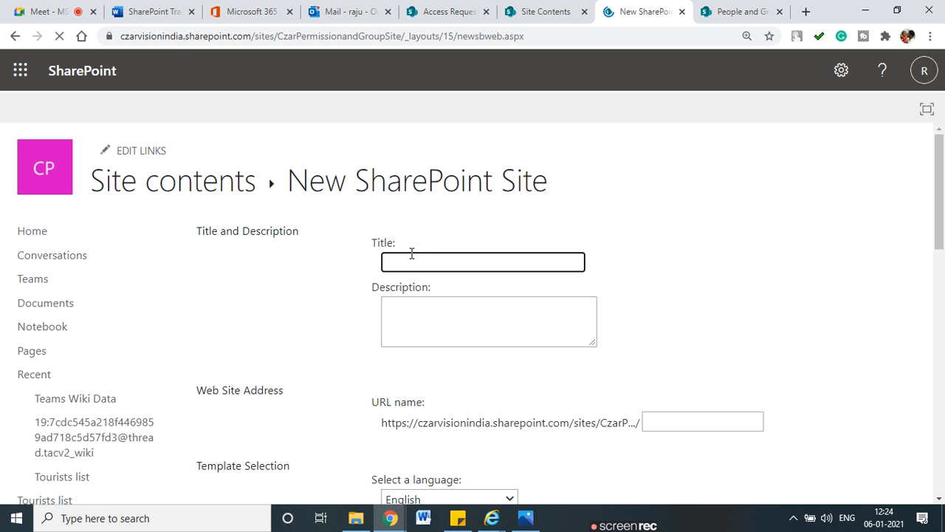
Step: Enter the subsite title 'Czar Pune Hotel' and URL name 'CzarPuneHotel' without spaces
left_click(406, 262)
type("Czar Pune Hotel")
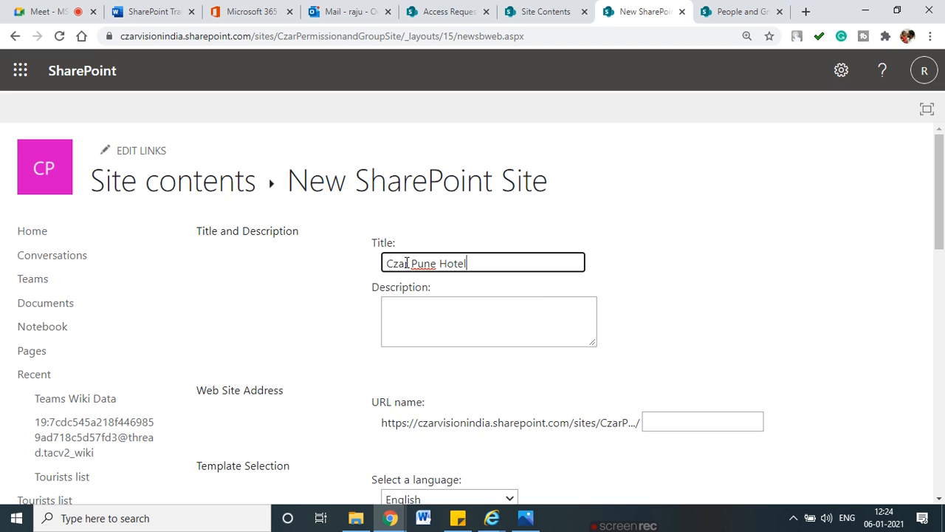
scroll(664, 332, "down", 3)
left_click(672, 213)
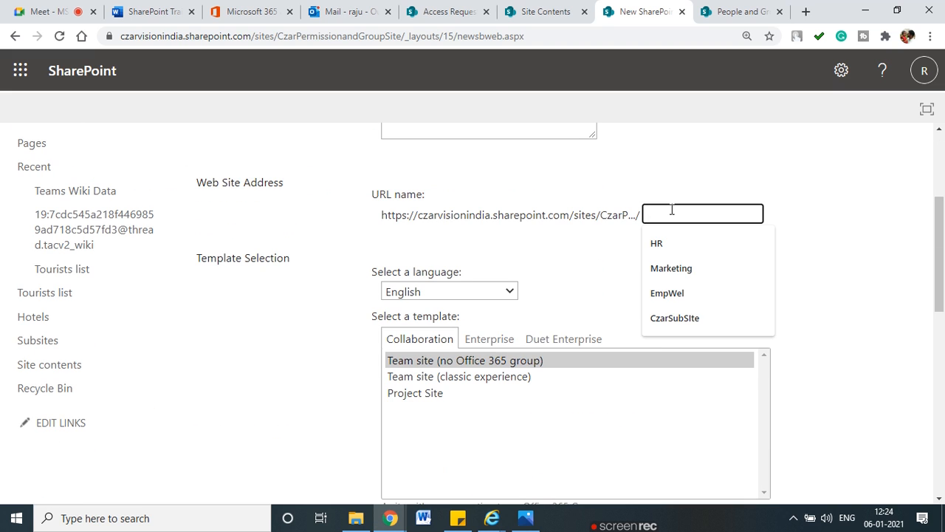
type("Czar")
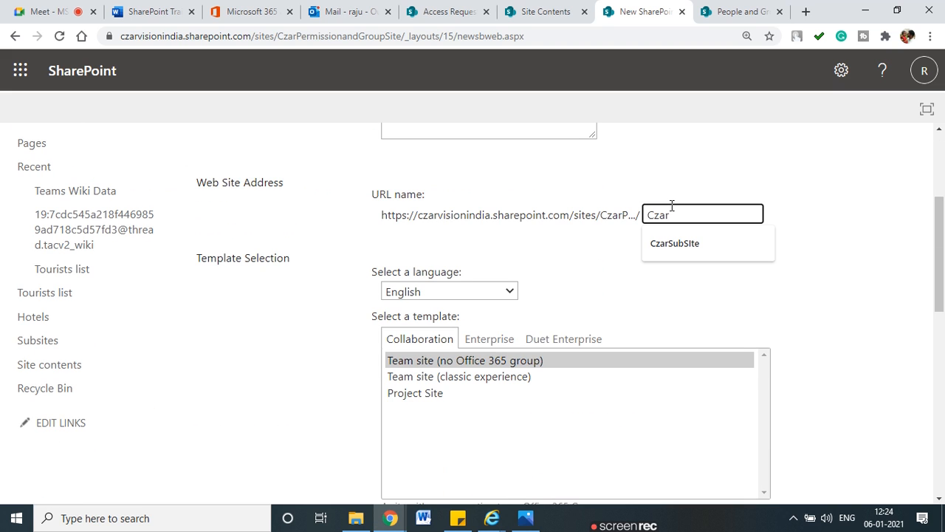
type("Pune Hotel")
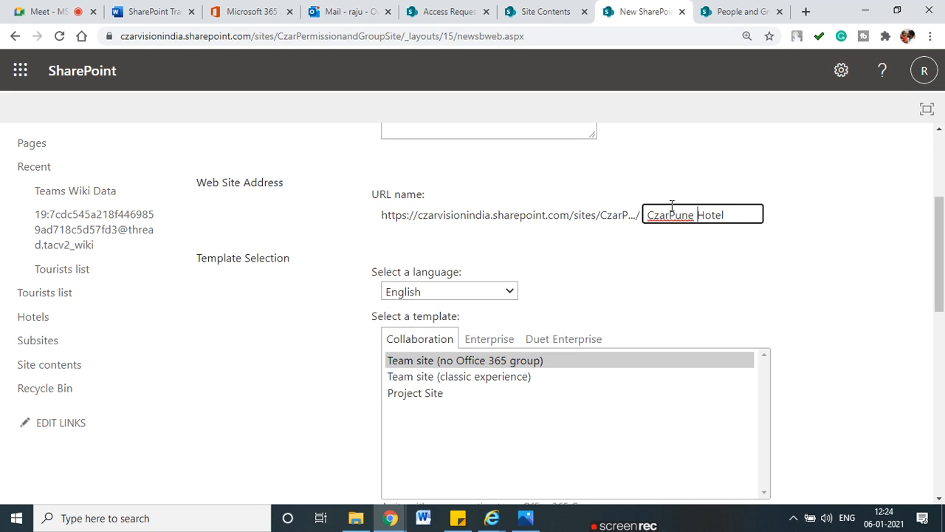
key("ctrl+Left")
key("BackSpace")
scroll(659, 223, "down", 2)
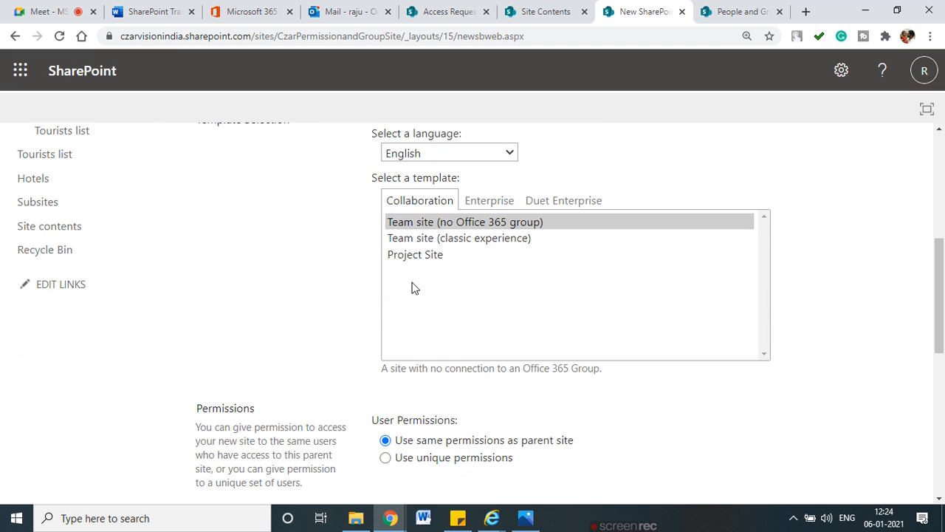
Step: Pick Team site (no Office 365 group), show it on Quick Launch, inherit the top link bar, and create it
left_click(434, 226)
scroll(431, 320, "down", 2)
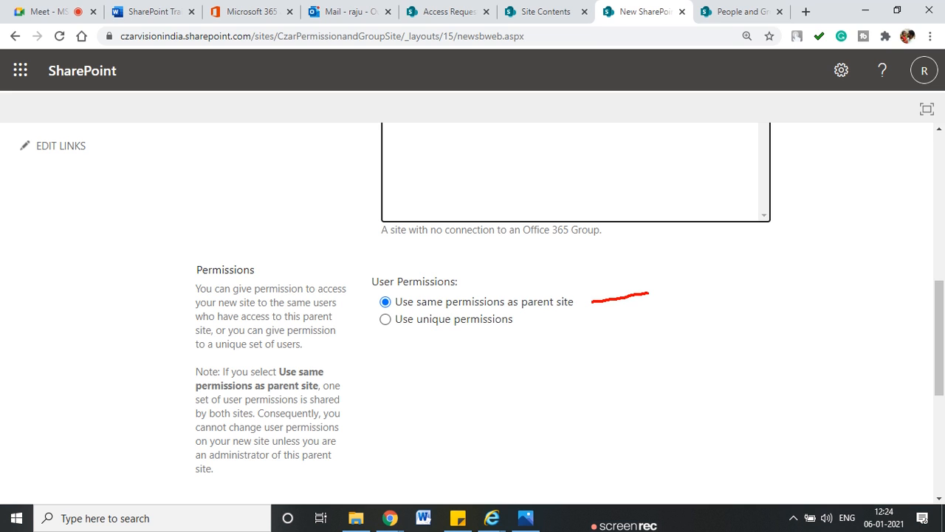
key("Escape")
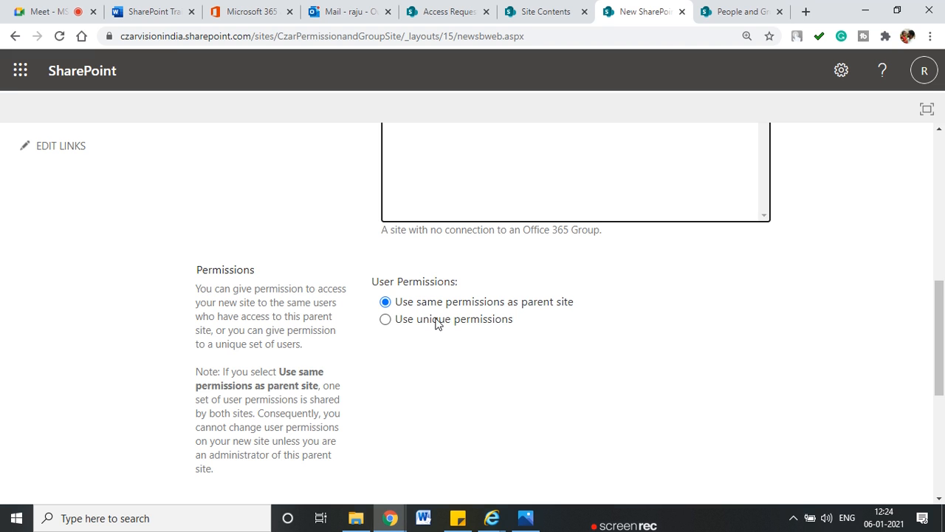
scroll(573, 355, "down", 5)
scroll(523, 327, "up", 1)
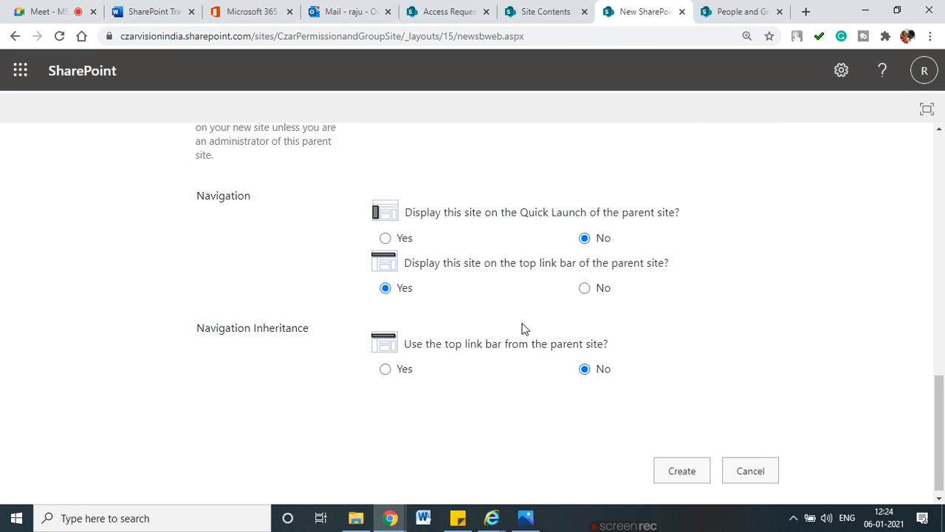
left_click(385, 299)
left_click(385, 429)
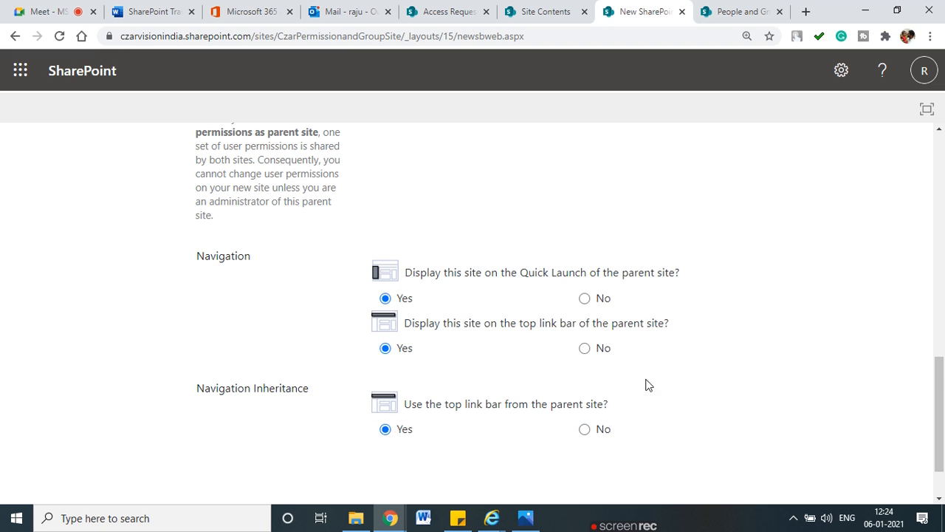
scroll(738, 379, "down", 1)
left_click(701, 460)
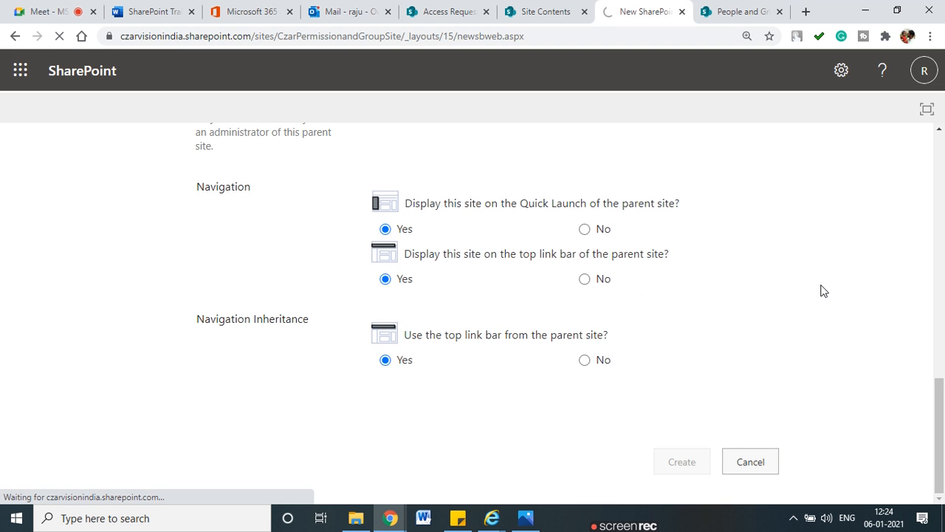
Step: Review the group setup page and the proposed Czar Pune Hotel Visitors group
scroll(465, 357, "up", 10)
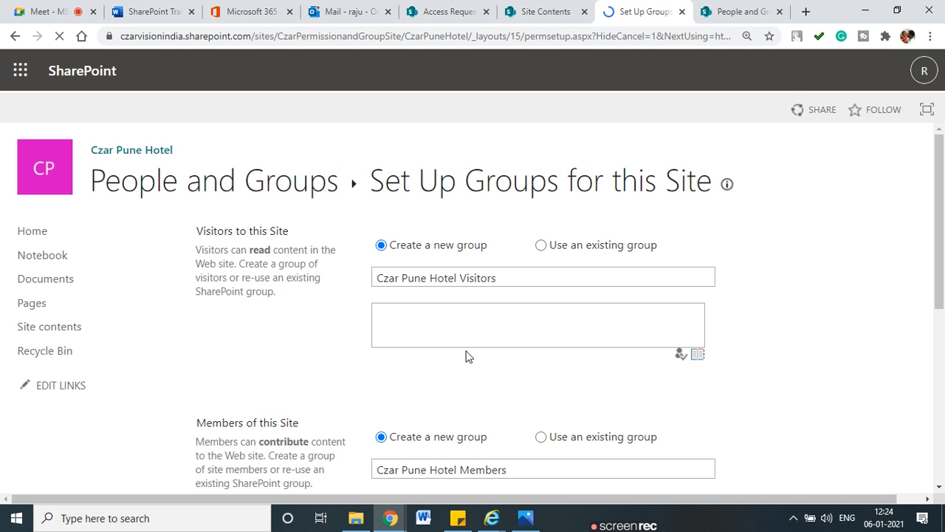
scroll(379, 258, "down", 1)
scroll(380, 258, "up", 1)
left_click_drag(439, 181, 726, 186)
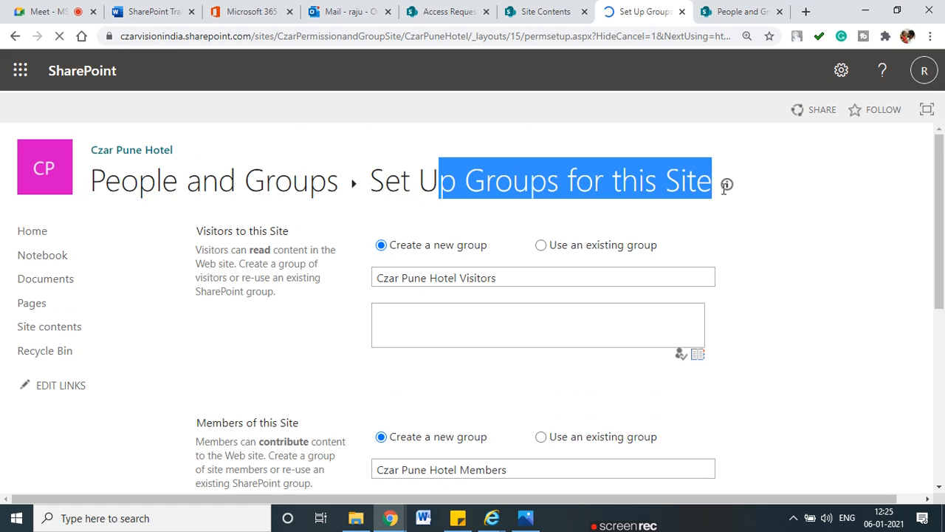
left_click(403, 295)
left_click_drag(385, 281, 483, 278)
left_click(447, 307)
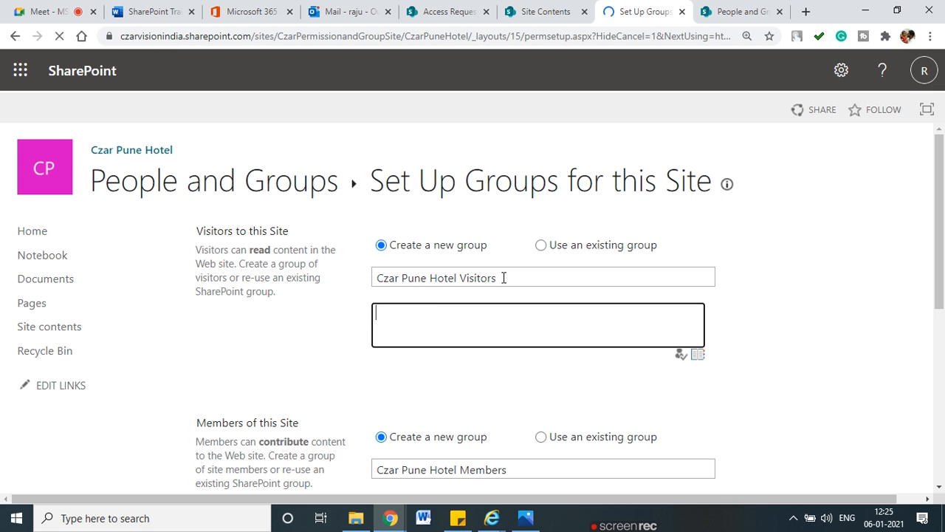
scroll(483, 381, "down", 3)
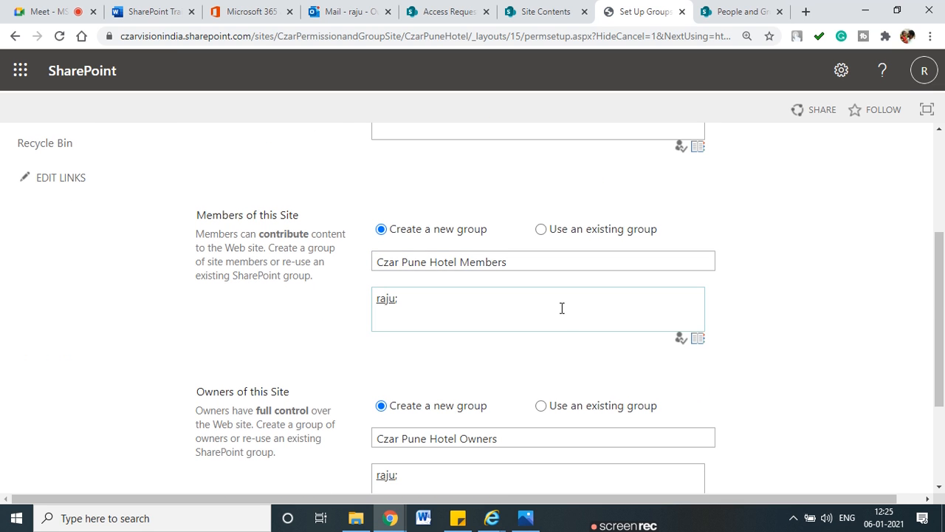
scroll(561, 308, "down", 2)
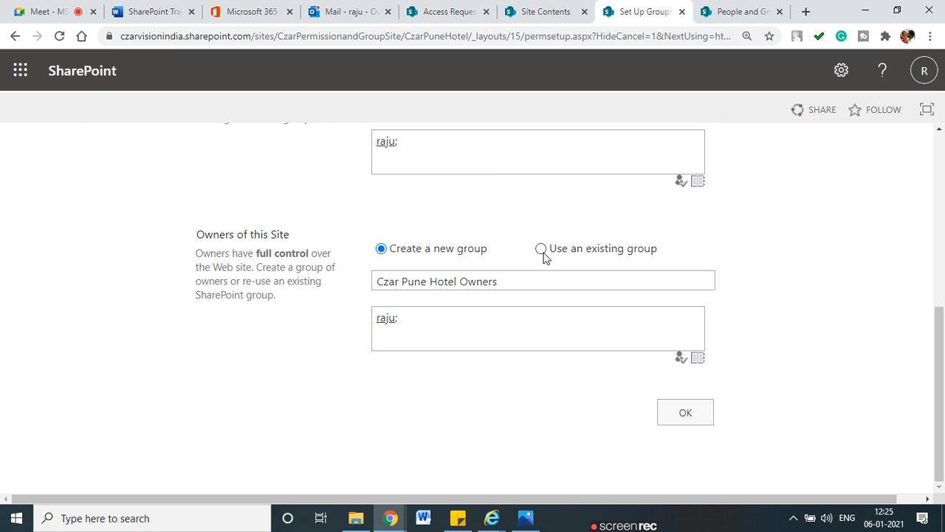
scroll(543, 254, "up", 1)
Step: Use the existing Czar Hotel Manager group as site owners and confirm the group setup
left_click(541, 318)
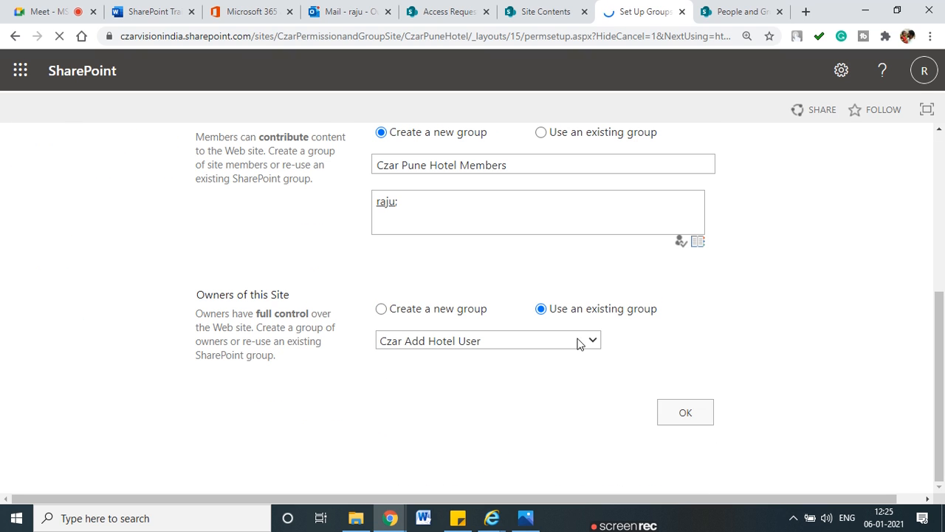
left_click(590, 341)
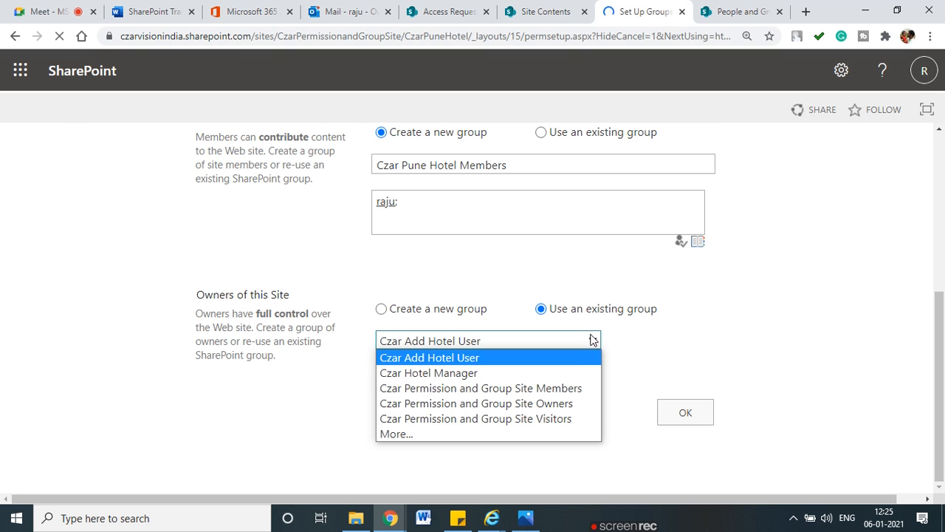
left_click(436, 374)
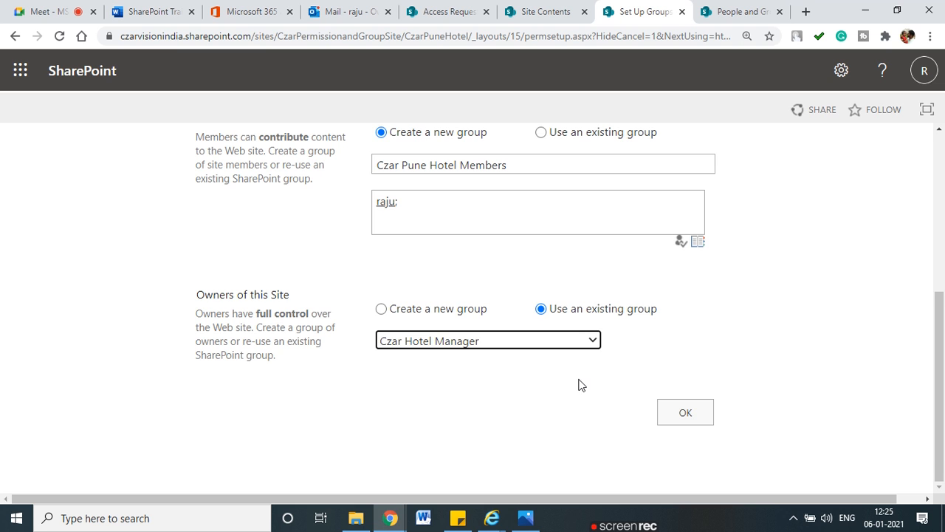
scroll(654, 395, "up", 1)
scroll(659, 398, "up", 3)
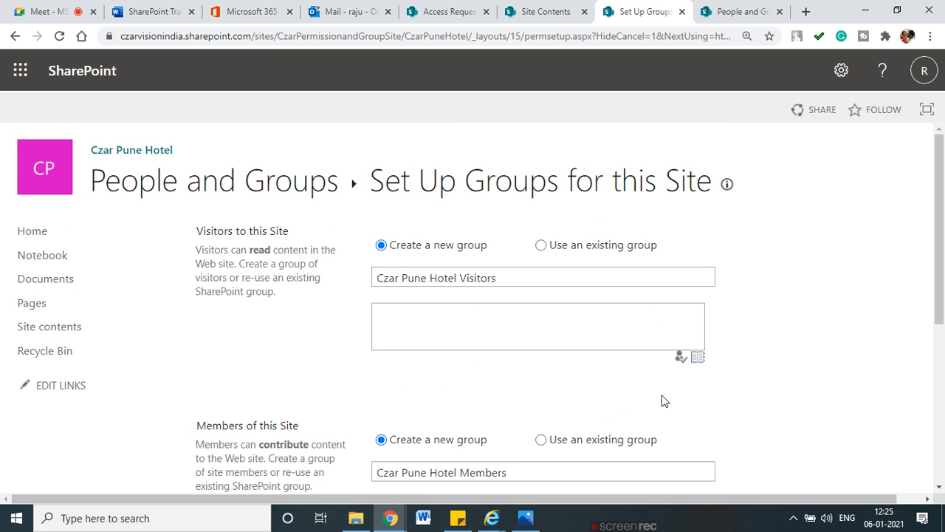
scroll(660, 395, "down", 4)
scroll(460, 270, "up", 3)
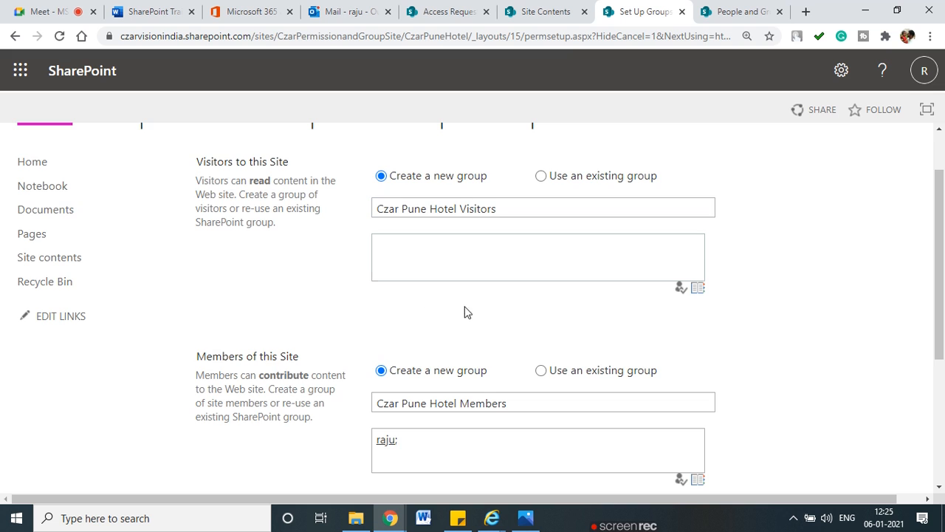
scroll(464, 312, "down", 3)
left_click(702, 421)
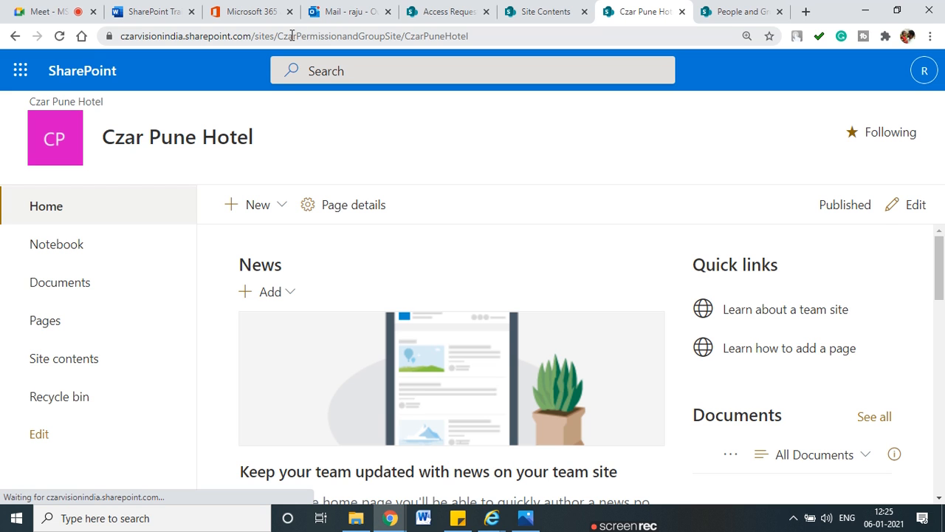
Step: Point out Czar Pune Hotel in the address and show its advanced permissions settings page
left_click_drag(279, 36, 500, 36)
left_click(453, 36)
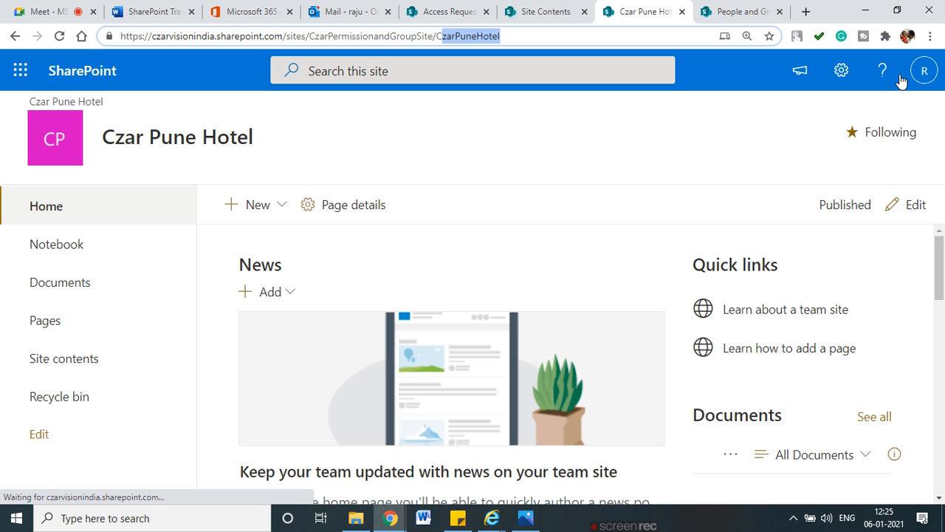
left_click(842, 71)
left_click(745, 269)
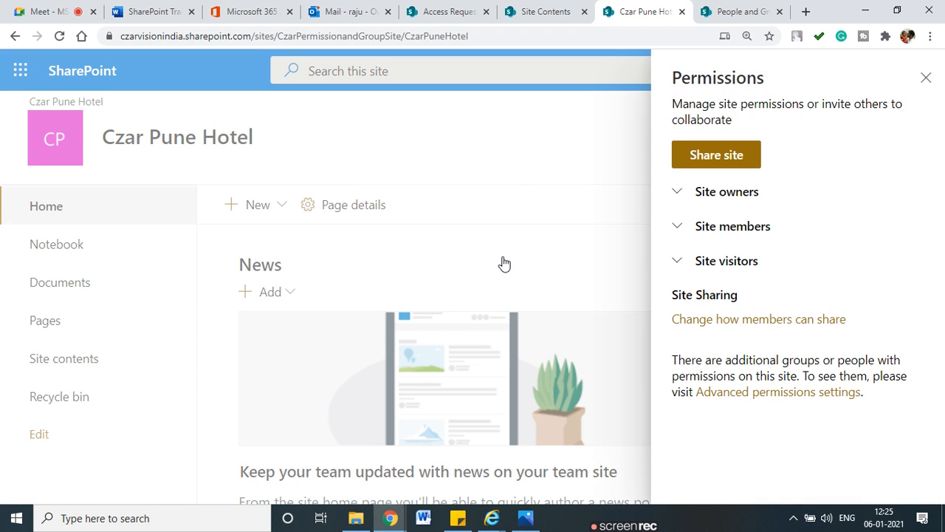
left_click(822, 392)
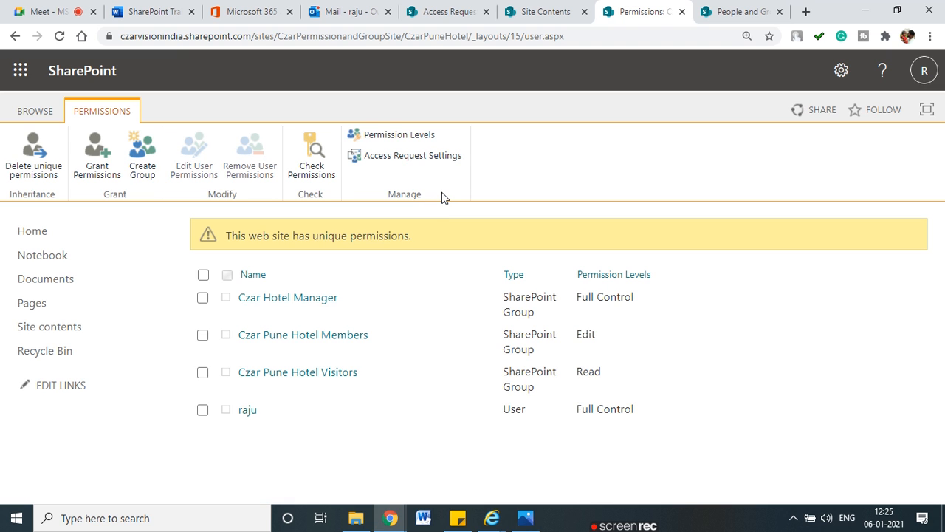
mouse_move(468, 127)
left_mouse_down()
mouse_move(489, 156)
mouse_move(464, 156)
mouse_move(521, 174)
left_mouse_up()
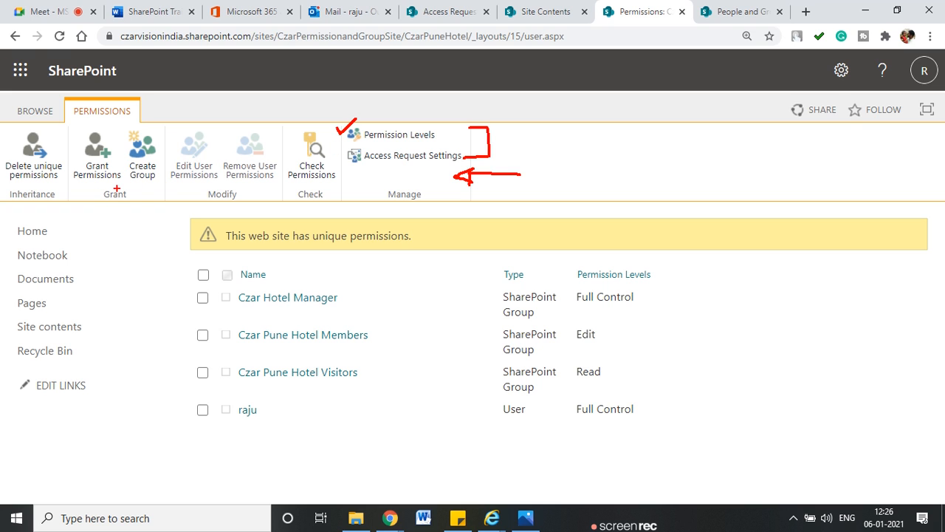
key("Escape")
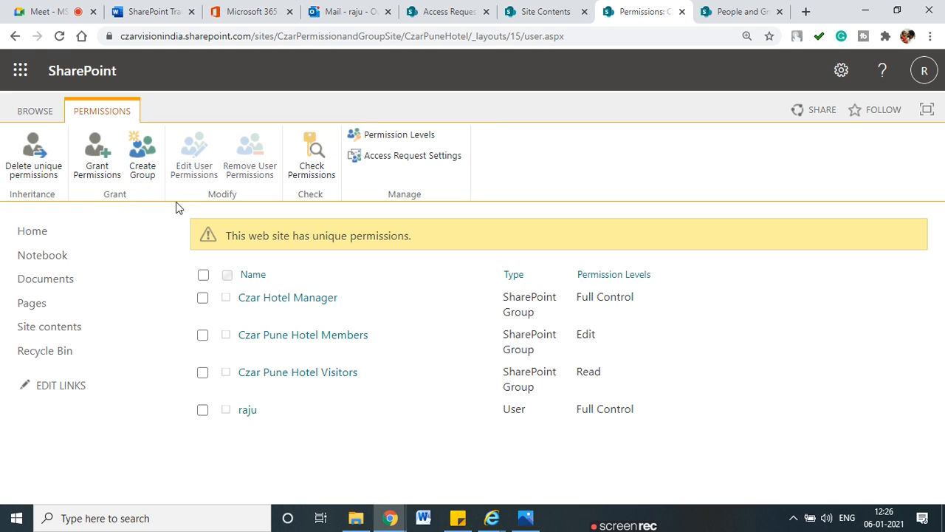
Step: Show the parent site's advanced permissions settings from its Site Contents tab
left_click(545, 11)
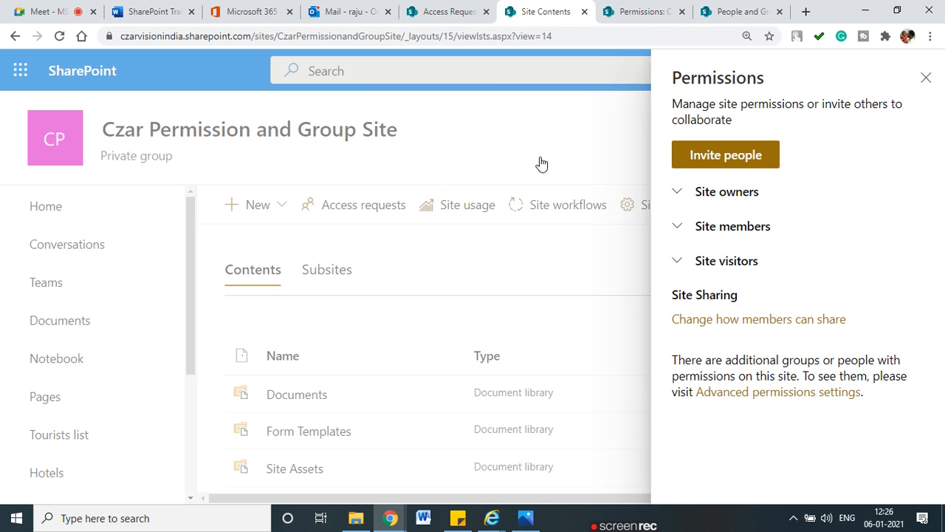
left_click(926, 78)
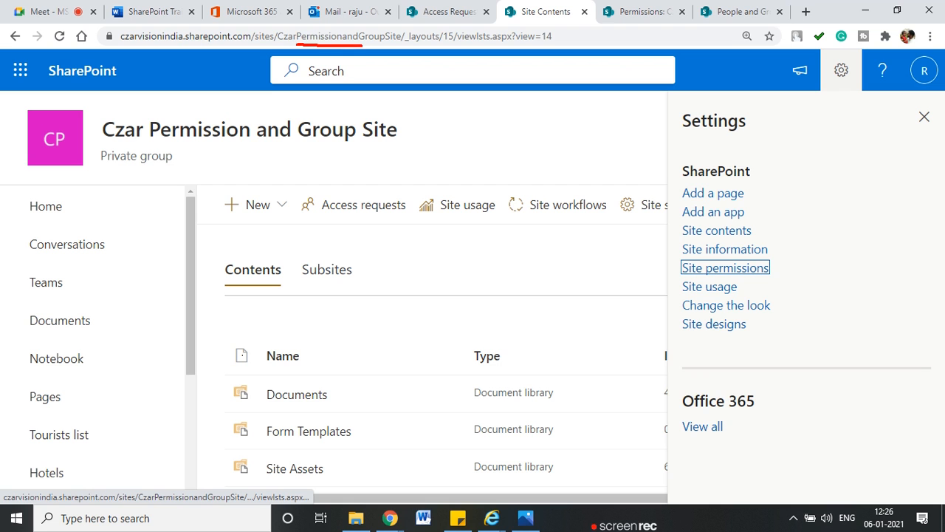
left_click(723, 271)
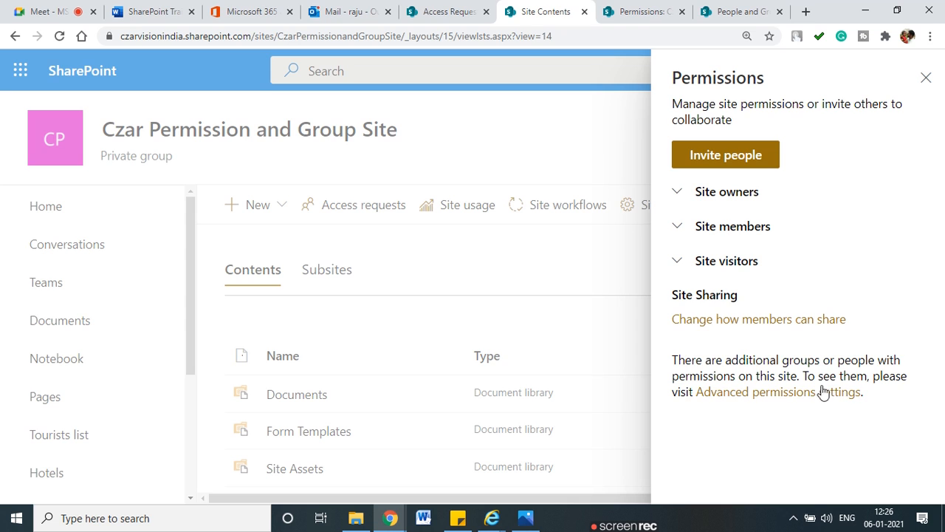
left_click(830, 392)
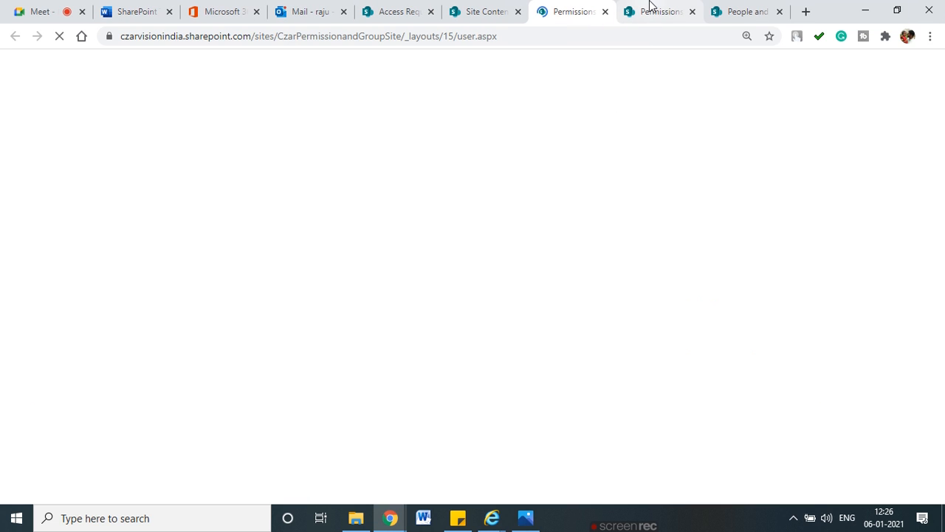
Step: Close the People and Groups tab and compare the subsite and parent permissions tabs
left_click(652, 6)
left_click(781, 11)
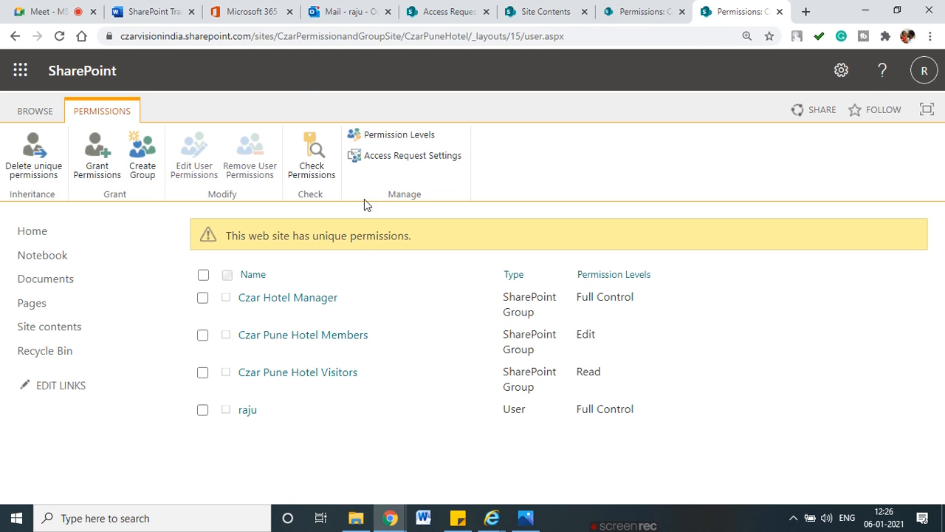
left_click_drag(410, 37, 465, 36)
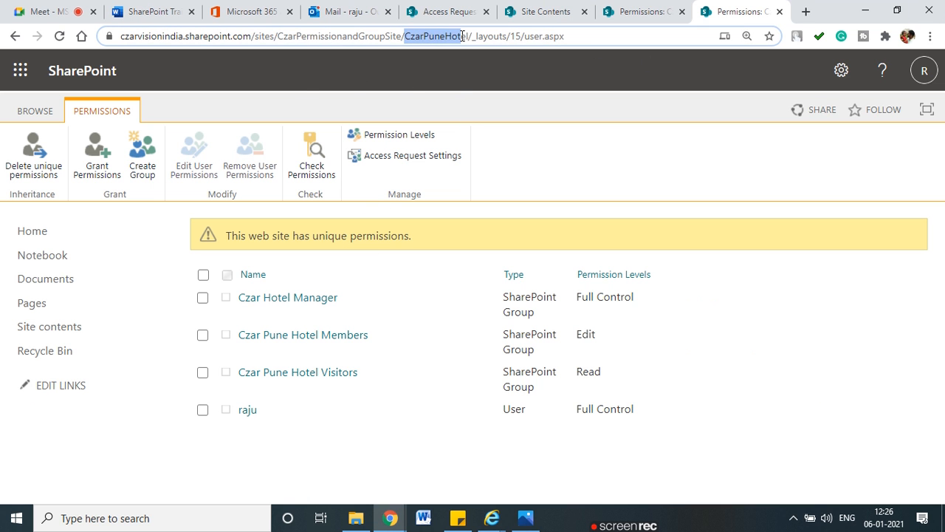
left_click(629, 12)
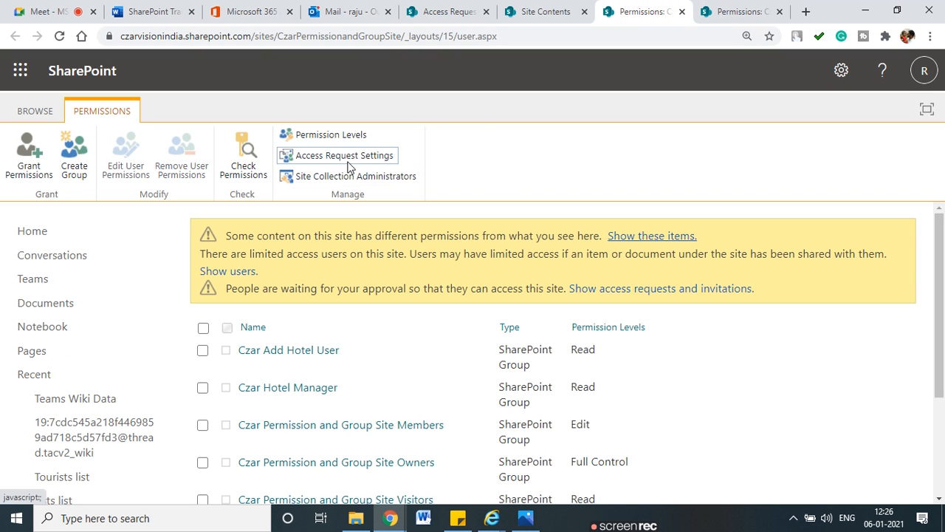
key("ctrl+2")
mouse_move(477, 170)
left_mouse_down()
mouse_move(269, 173)
mouse_move(448, 185)
left_mouse_up()
left_click(451, 163)
key("Escape")
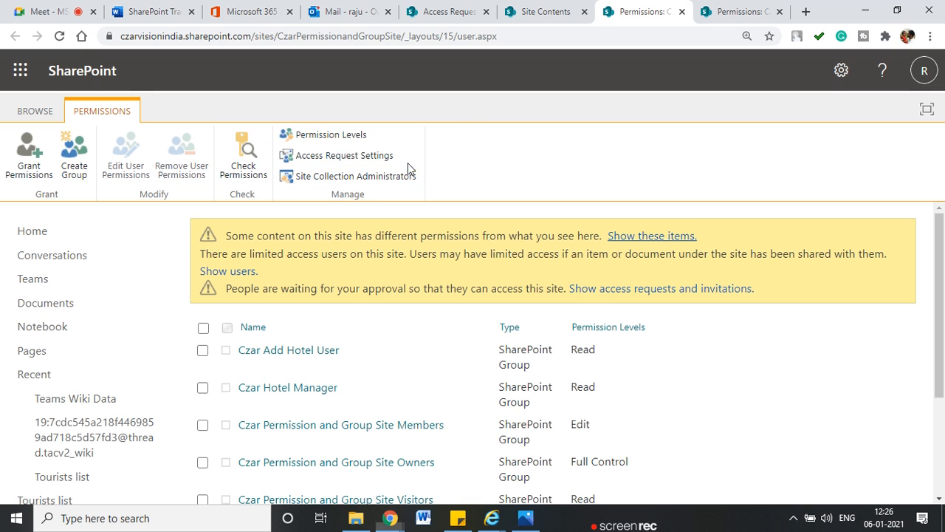
Step: Return to Czar Pune Hotel's permissions, note its unique permissions notice, and start a new group
left_click(732, 11)
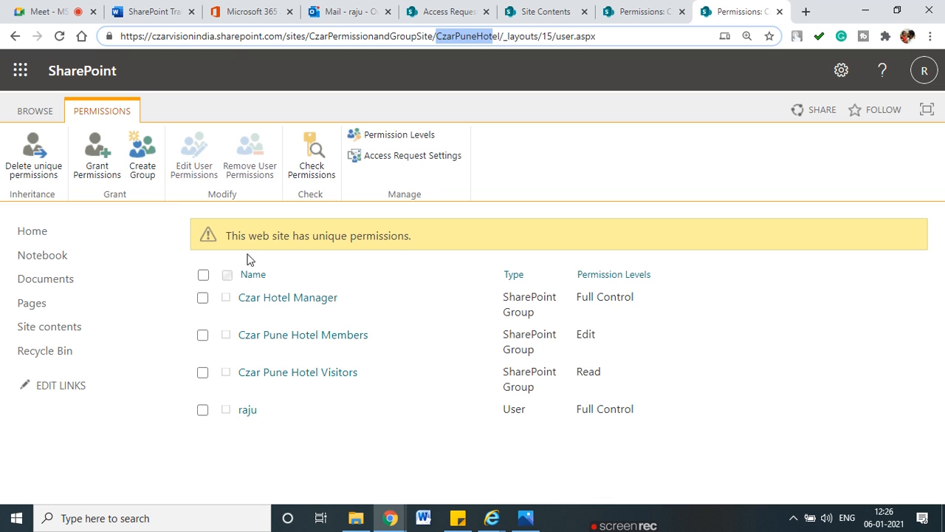
left_click_drag(249, 235, 413, 238)
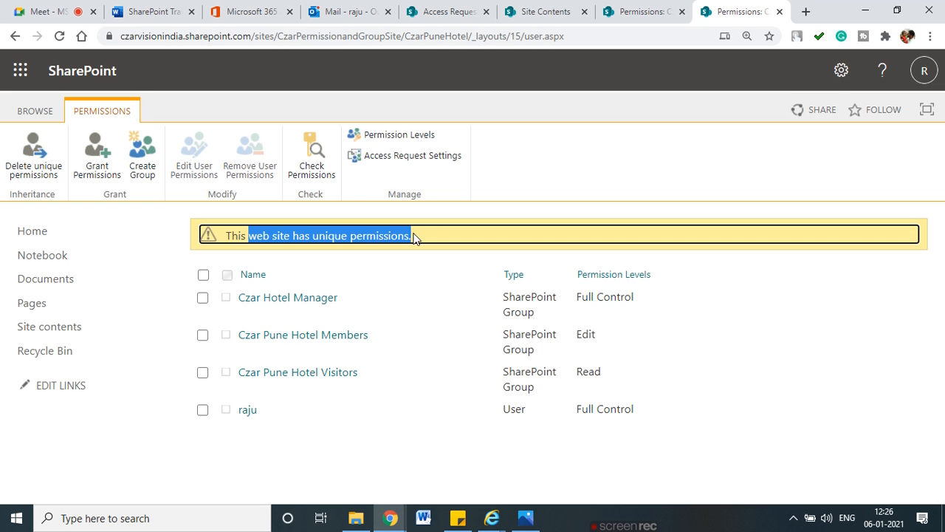
left_click(414, 238)
left_click(143, 151)
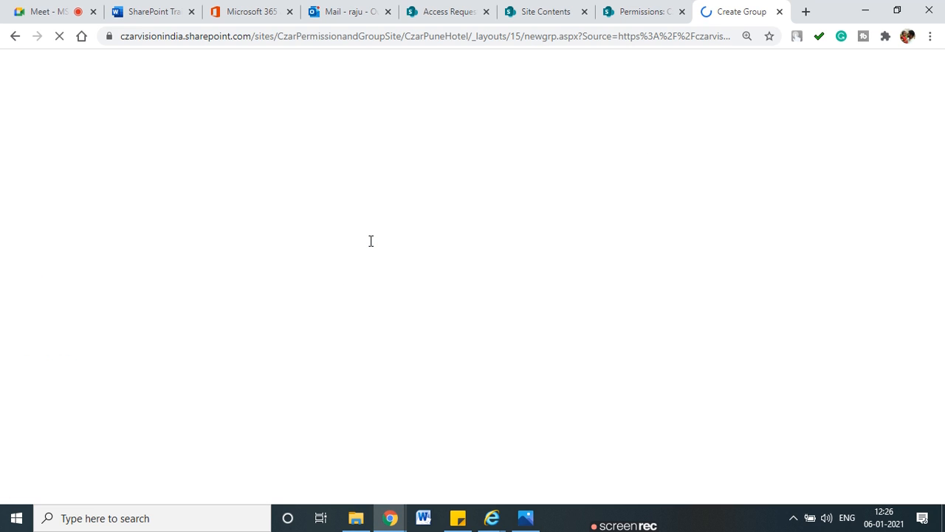
Step: Name the new group 'Czar Hotel Pune Admin Group', tick Read permission, and create it
type("Czaar")
key("BackSpace")
key("BackSpace")
key("BackSpace")
type("r G")
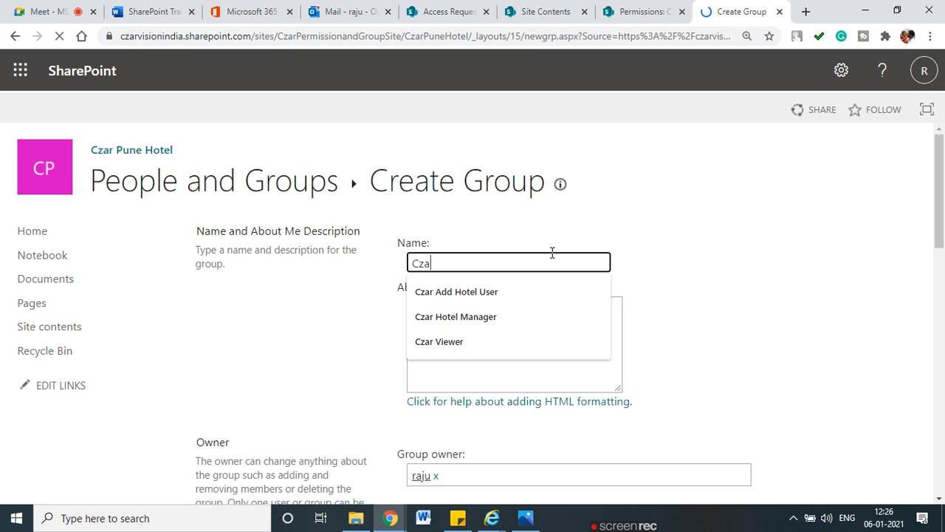
key("BackSpace")
type("Hote")
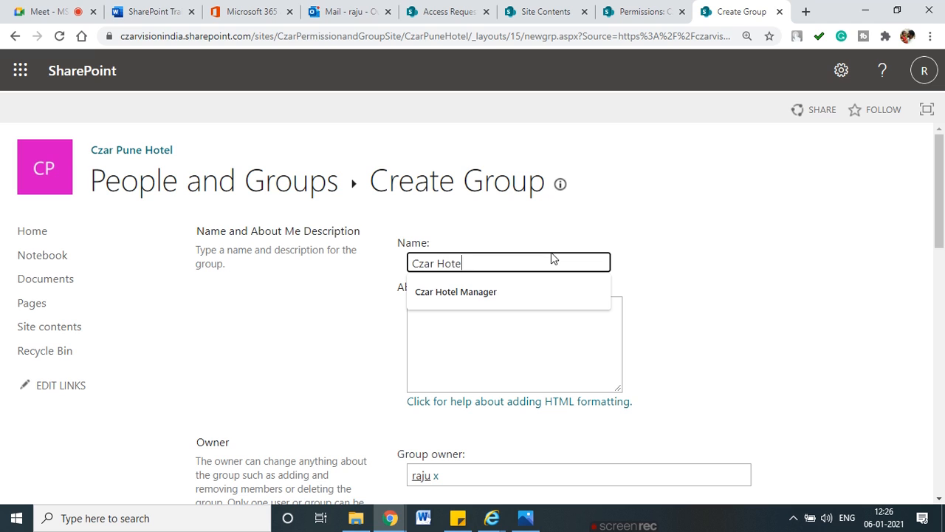
type("l Pune Admin Group")
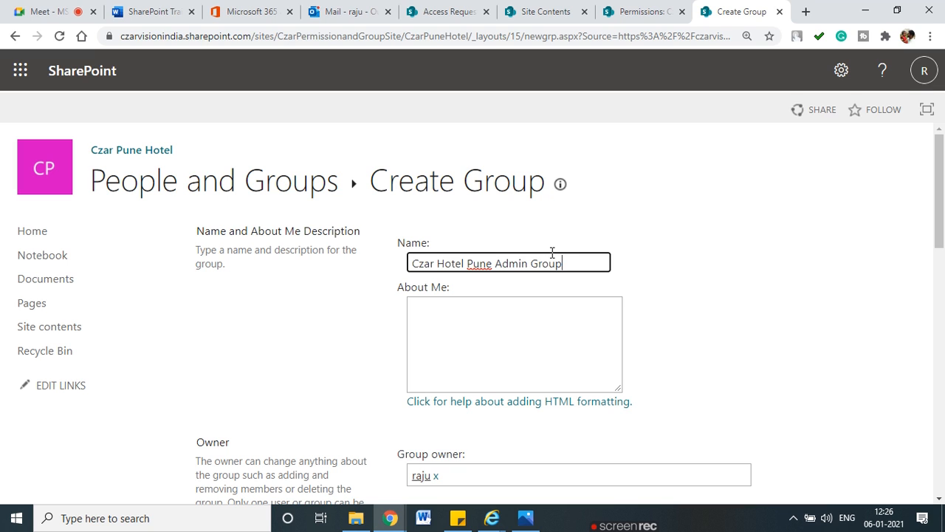
scroll(583, 288, "down", 5)
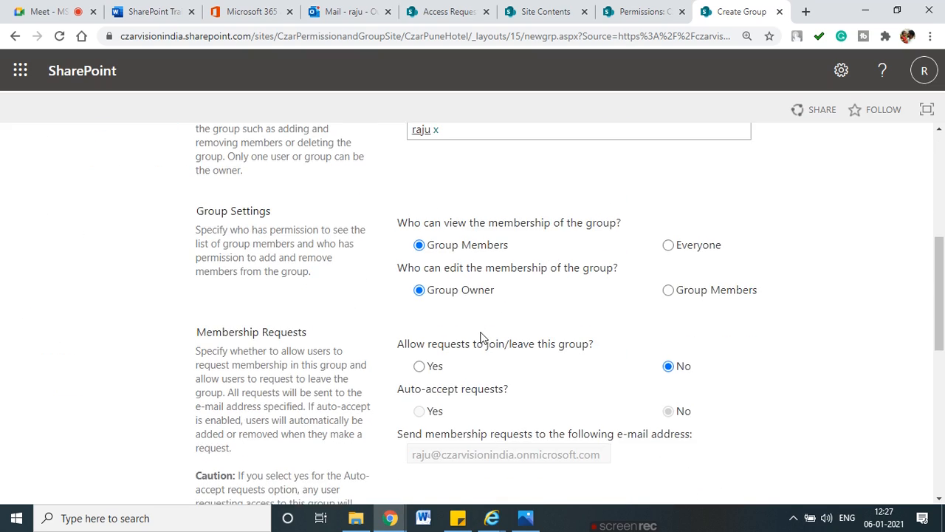
scroll(479, 334, "down", 2)
scroll(587, 249, "down", 5)
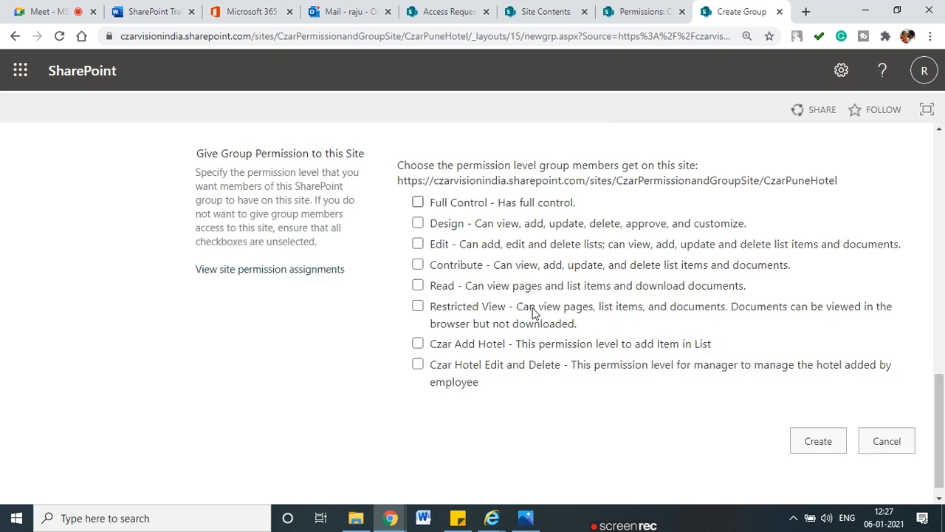
left_click(418, 269)
left_click(818, 425)
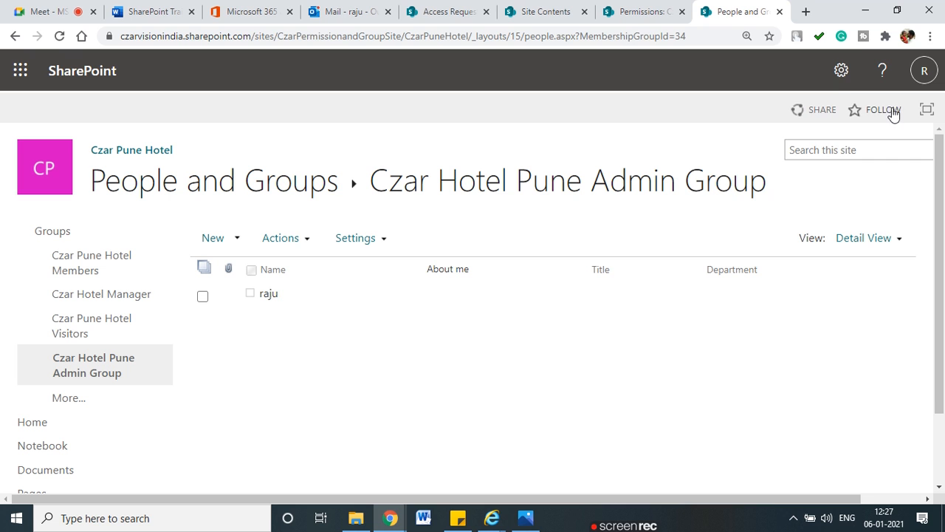
Step: Go through Czar Pune Hotel's site contents and home page to its advanced permissions settings
left_click(840, 74)
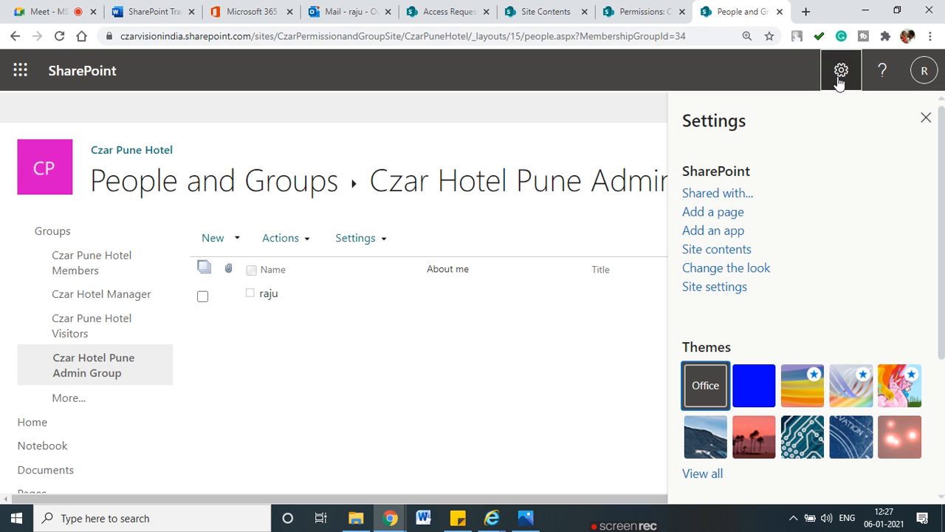
left_click(705, 249)
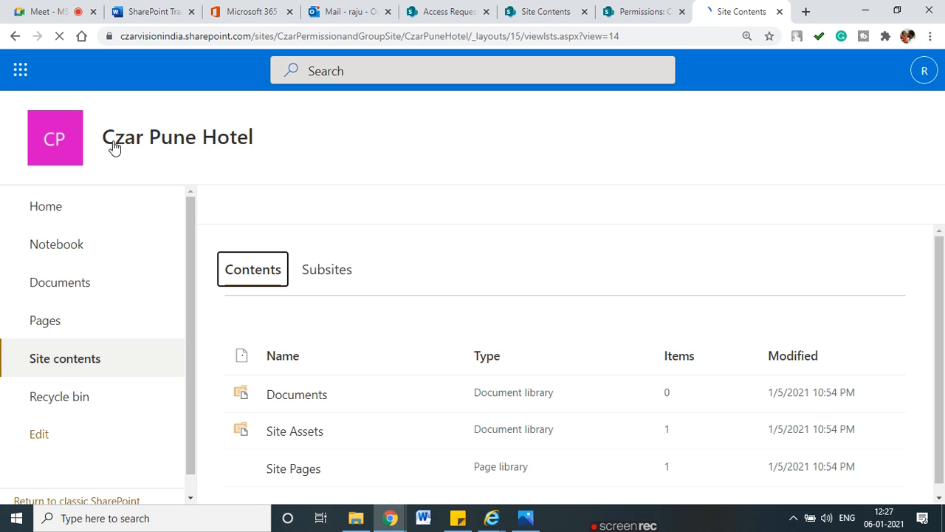
left_click(57, 207)
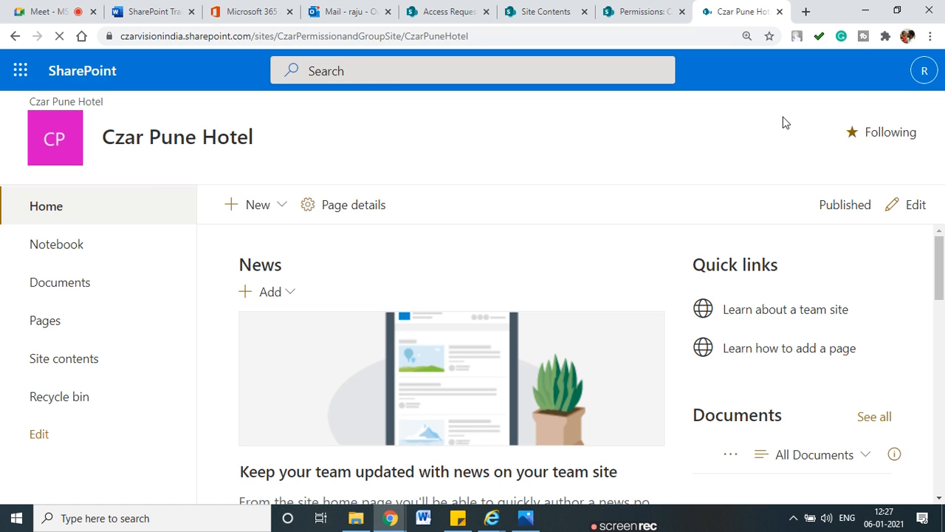
left_click(843, 73)
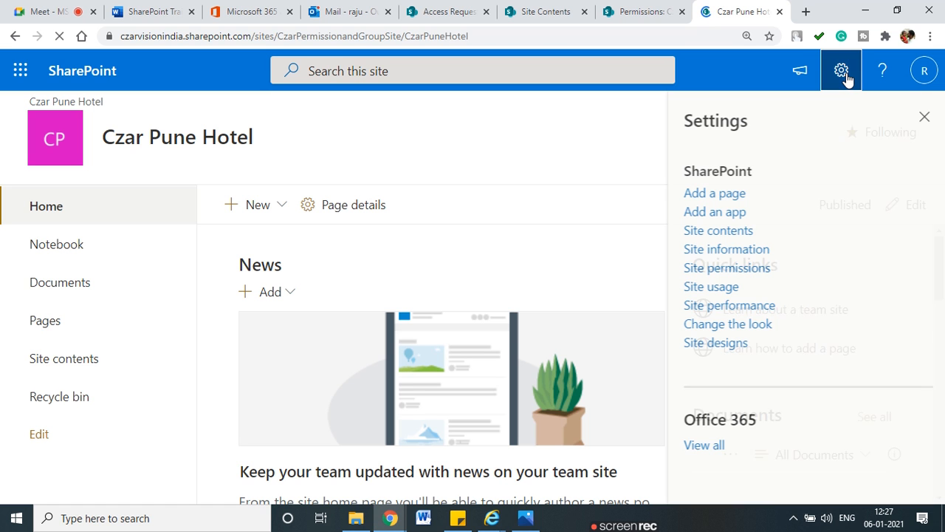
left_click(724, 274)
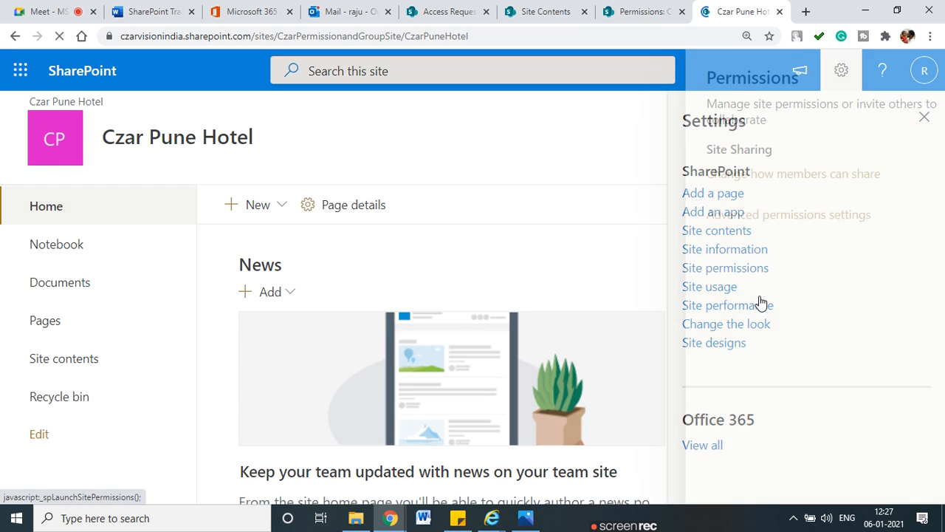
left_click(784, 392)
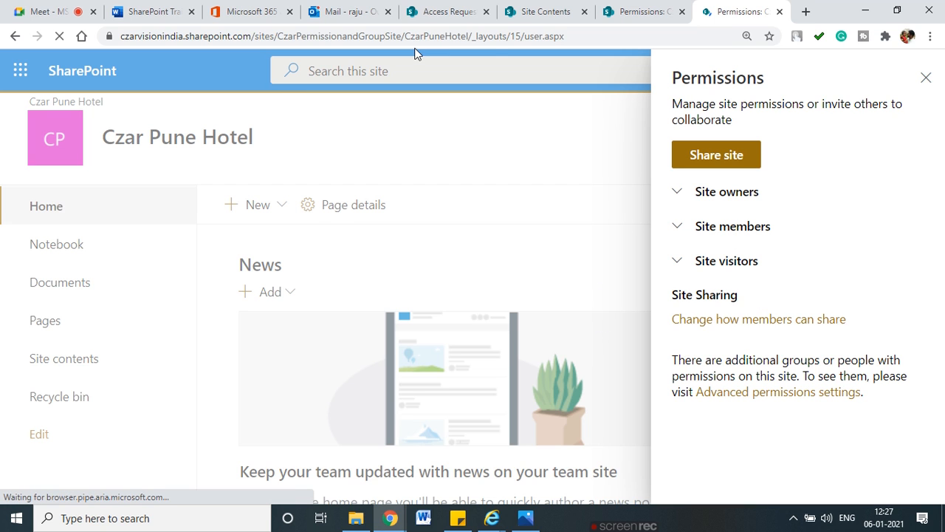
Step: Compare the Czar Pune Hotel permissions page with the parent group site's permissions page
left_click_drag(412, 39, 491, 193)
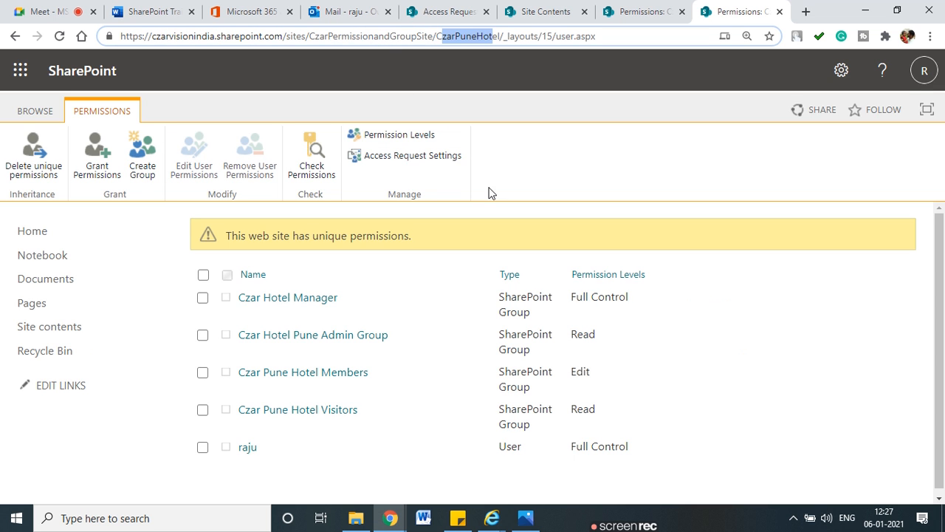
left_click(644, 11)
left_click(738, 11)
left_click(647, 11)
left_click(738, 11)
left_click(647, 11)
left_click(733, 11)
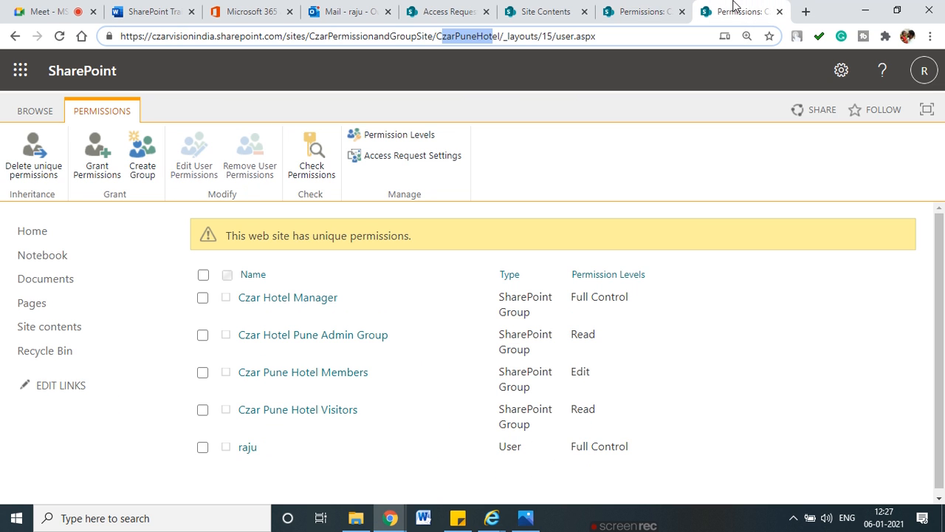
left_click(660, 8)
left_click(721, 8)
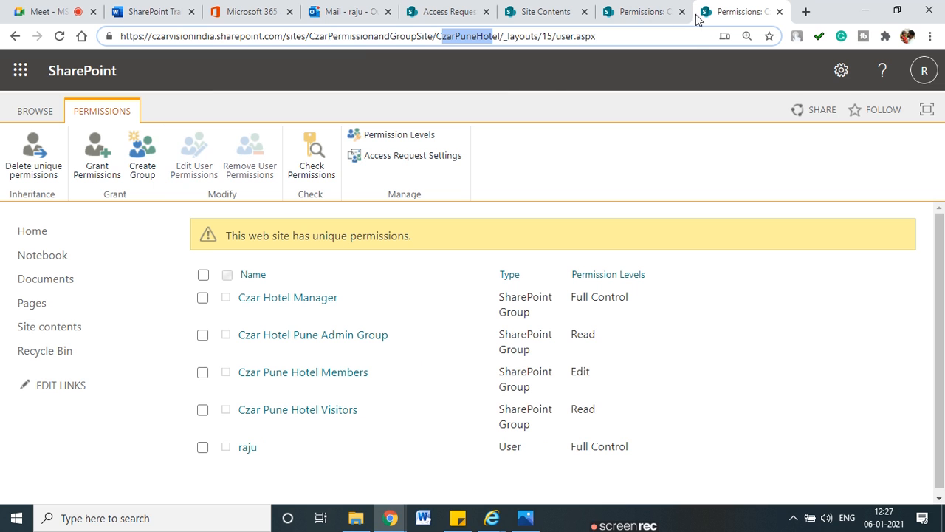
Step: Point out the Czar Hotel Pune Admin Group's Read access, then show the site's Permission Levels
scroll(542, 254, "down", 1)
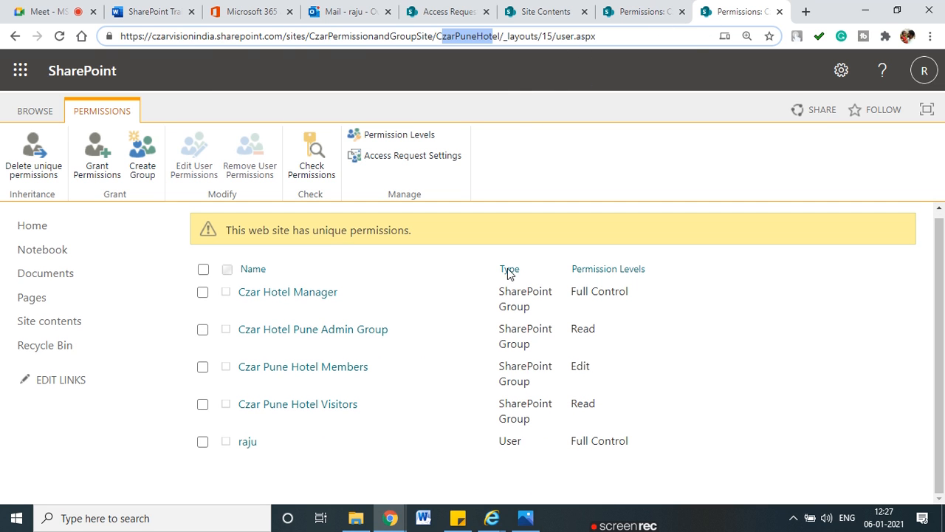
mouse_move(407, 325)
left_mouse_down()
mouse_move(261, 314)
mouse_move(286, 352)
mouse_move(411, 327)
left_mouse_up()
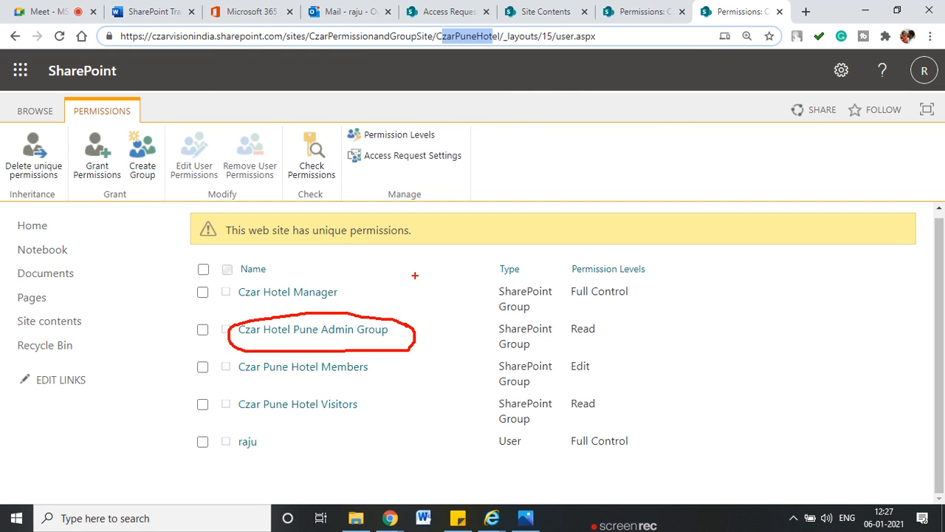
left_click(639, 13)
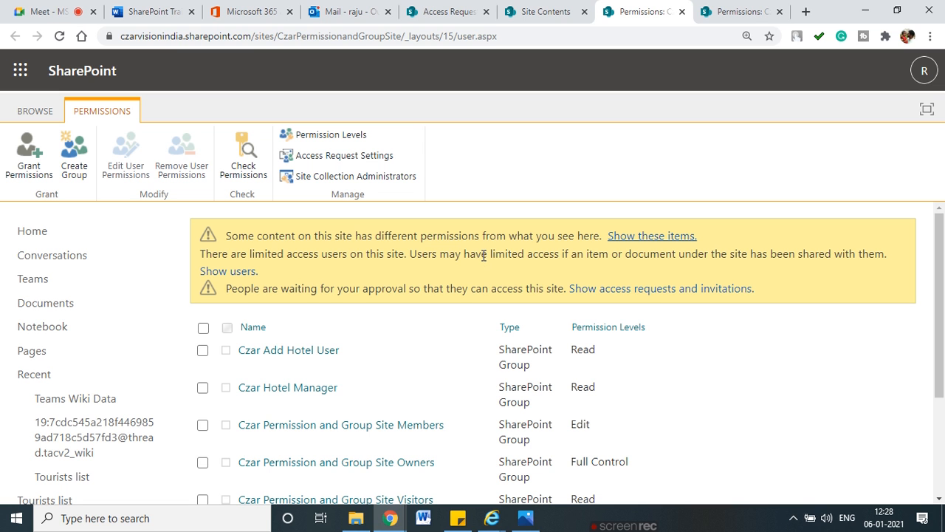
scroll(482, 255, "down", 1)
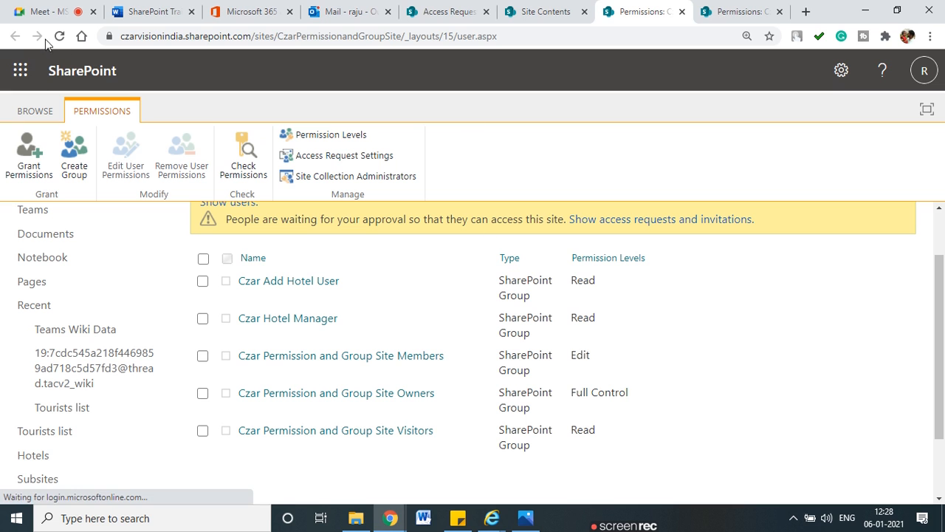
left_click(728, 10)
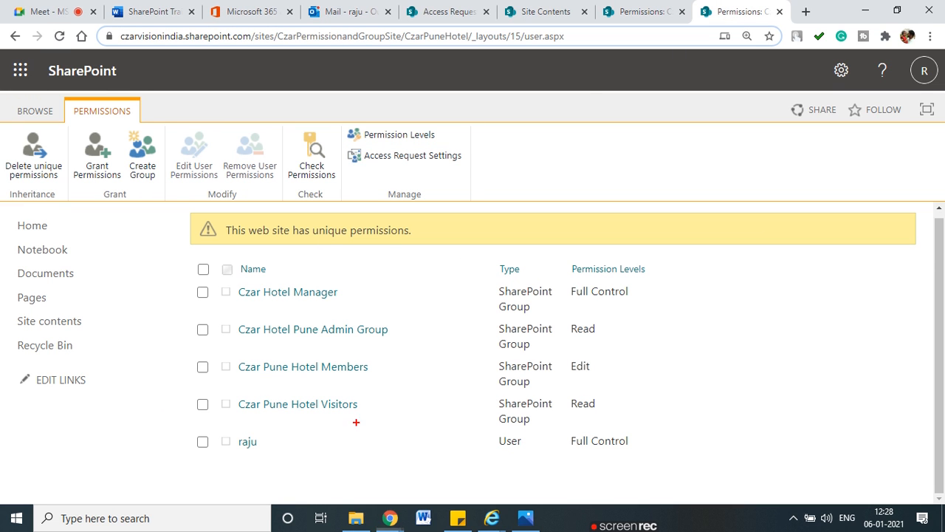
mouse_move(285, 340)
left_mouse_down()
mouse_move(362, 338)
mouse_move(345, 309)
mouse_move(285, 341)
left_mouse_up()
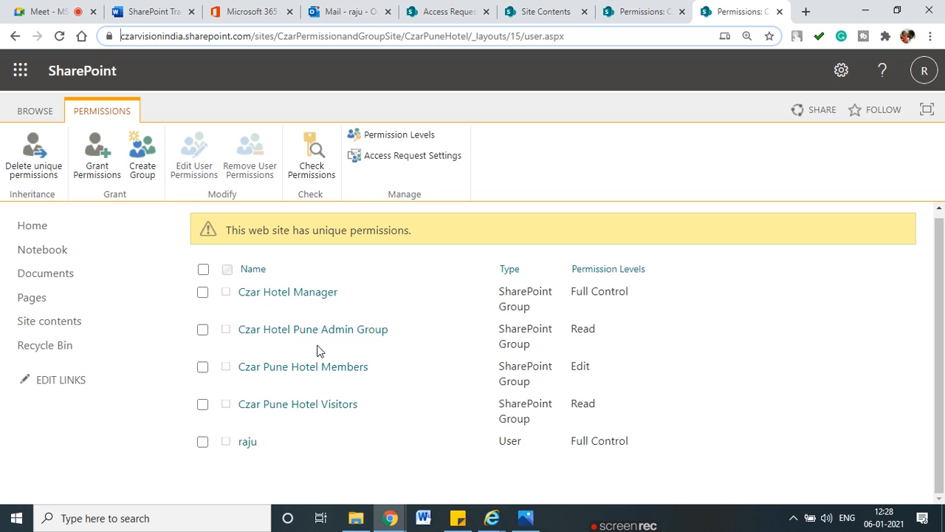
left_click(421, 132)
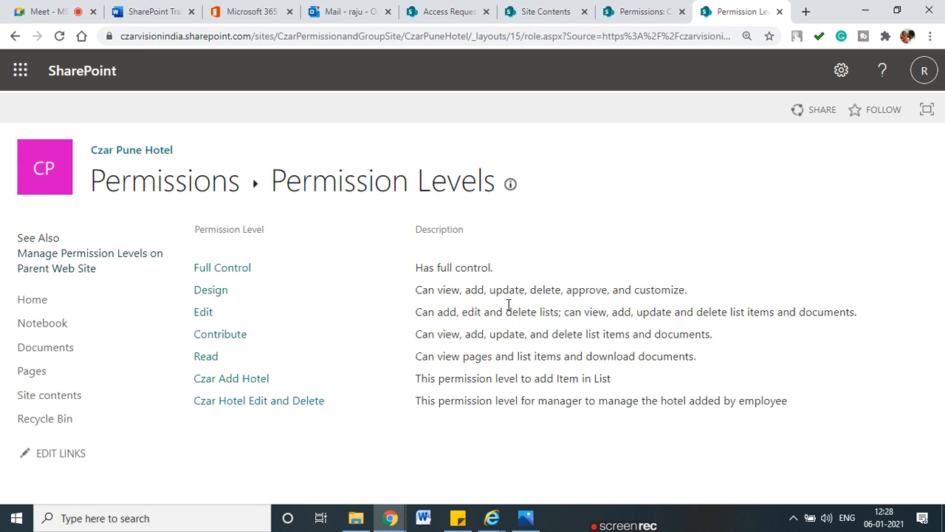
left_click_drag(168, 294, 195, 290)
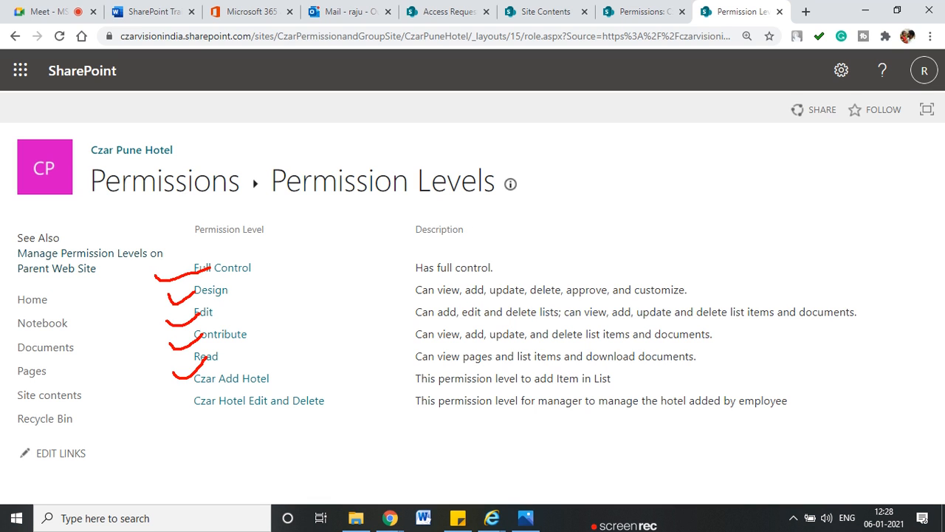
key("Escape")
left_click(233, 399)
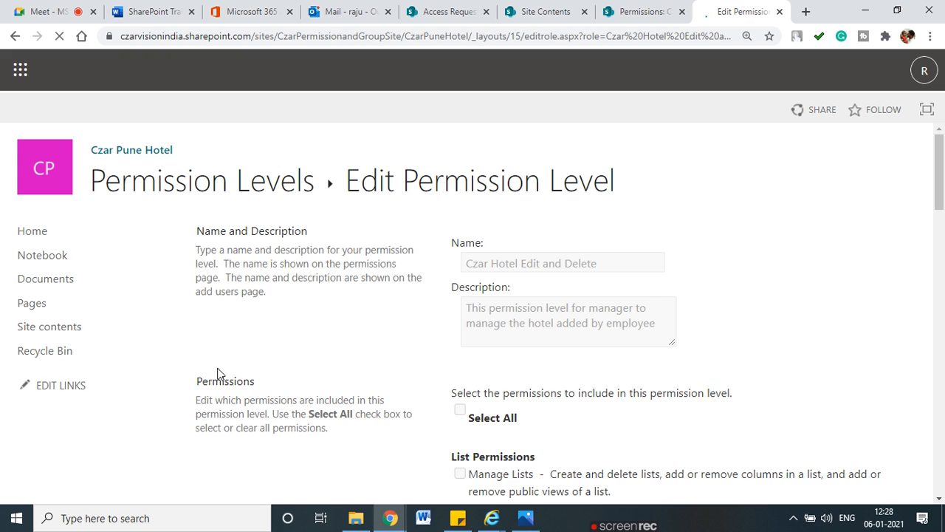
scroll(230, 364, "down", 5)
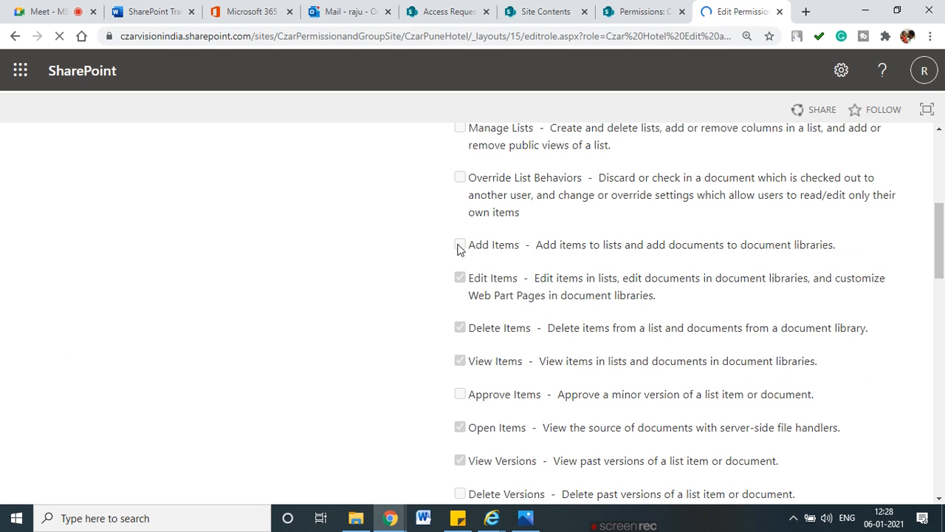
scroll(460, 350, "down", 6)
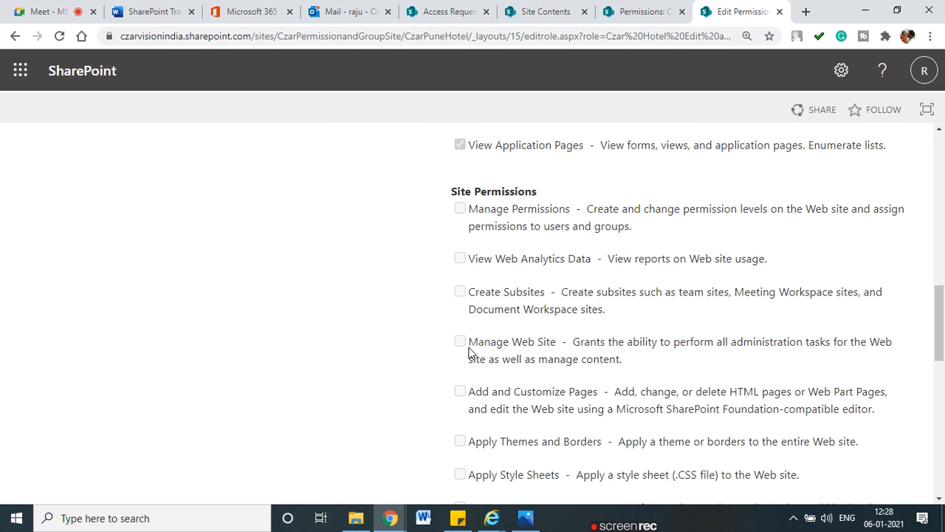
scroll(618, 355, "down", 9)
scroll(612, 361, "up", 7)
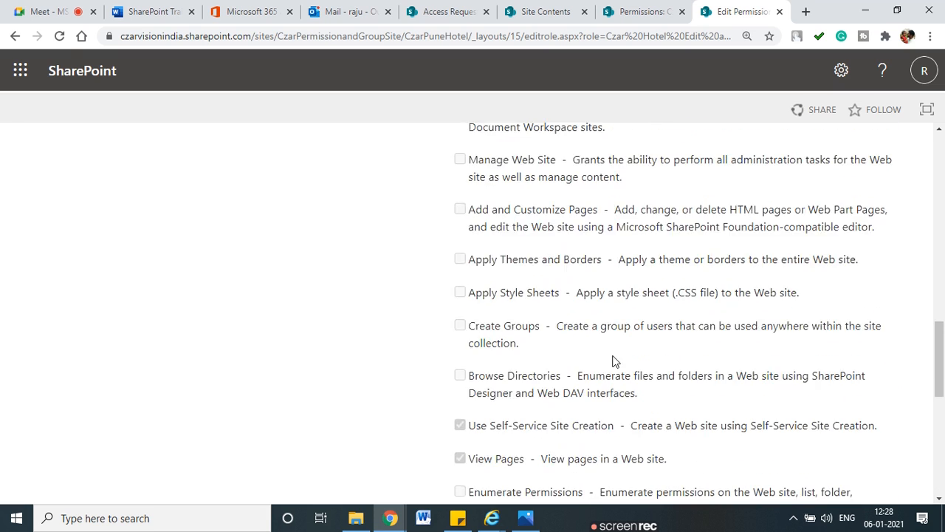
scroll(613, 361, "up", 15)
left_click(14, 37)
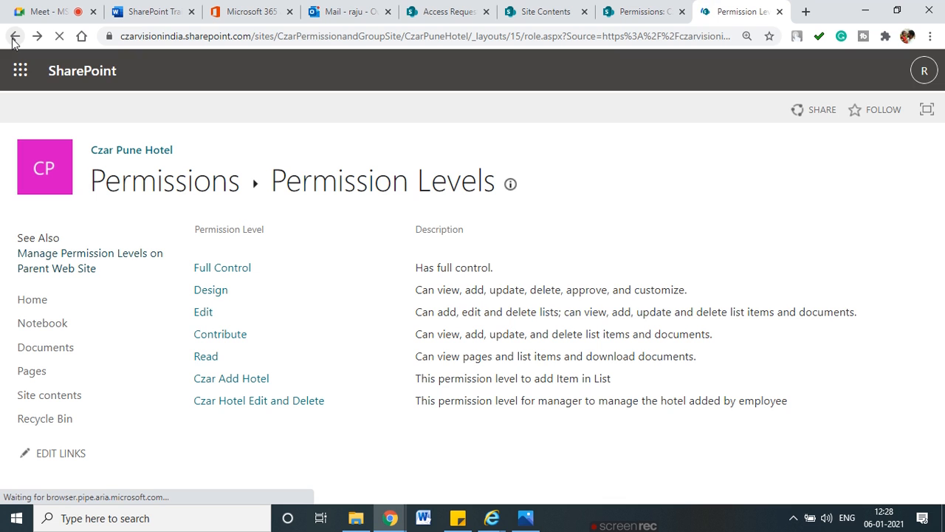
left_click(117, 190)
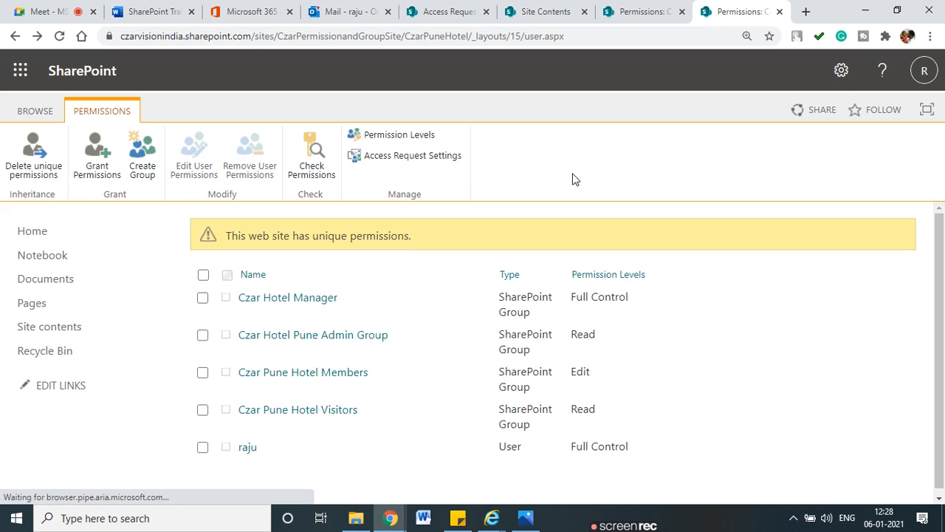
Step: Check the account manager user's effective permissions on the group site
left_click(632, 22)
left_click(241, 165)
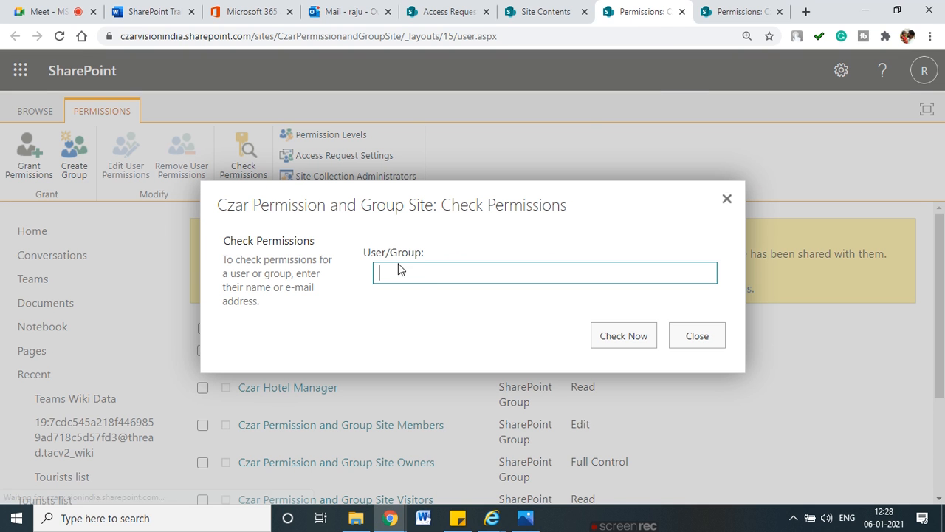
type("sham")
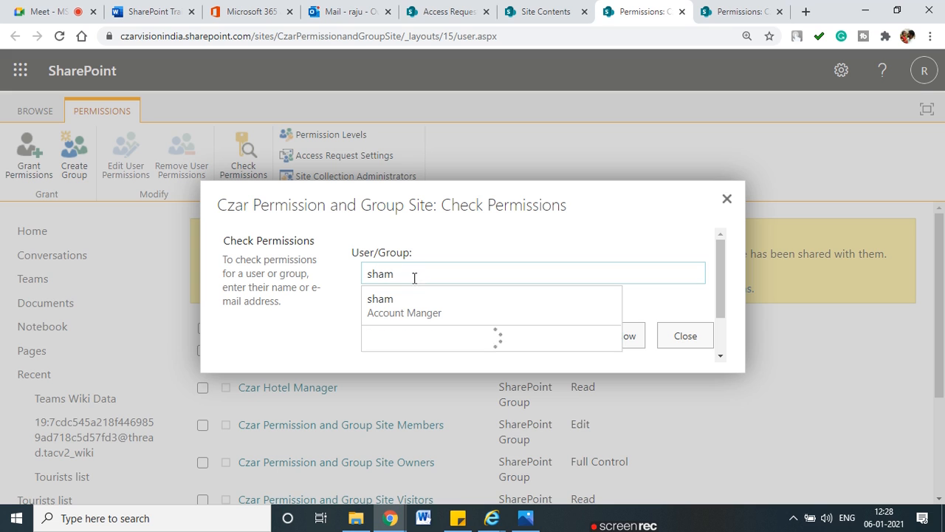
left_click(417, 310)
left_click(627, 335)
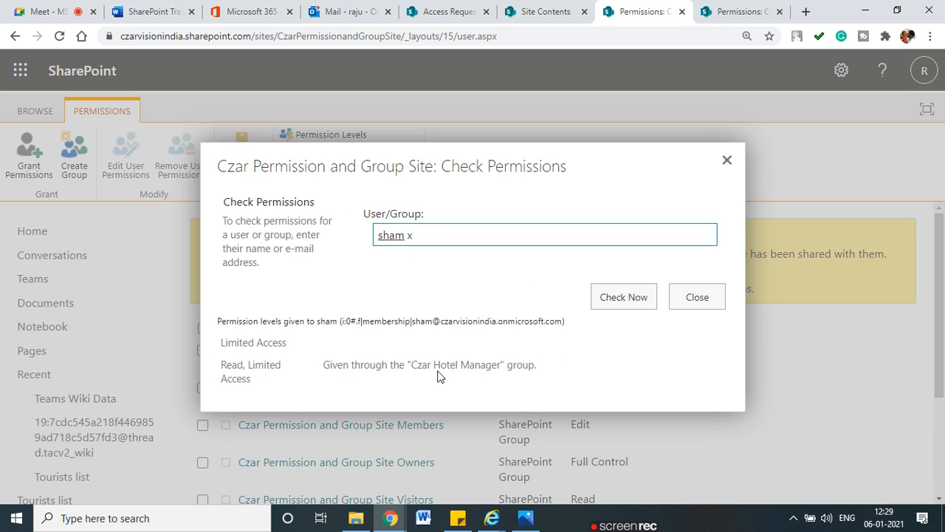
left_click(726, 161)
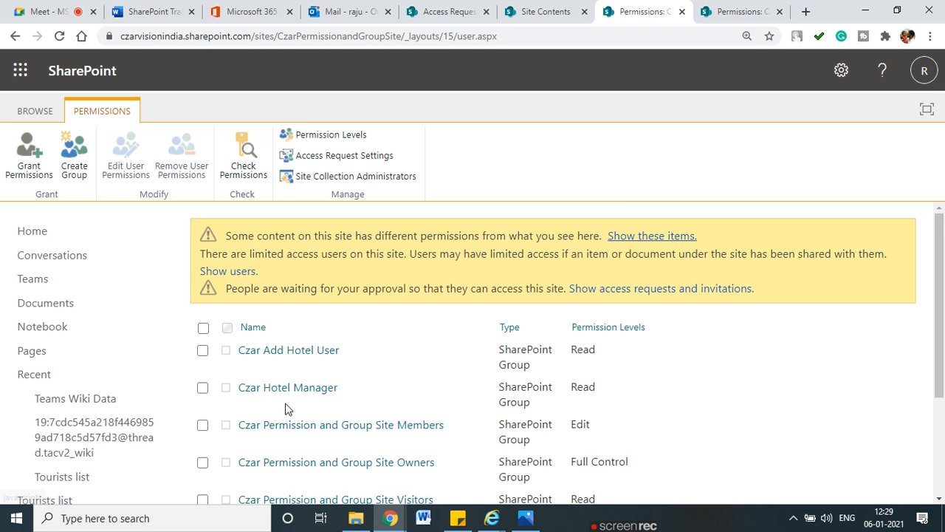
Step: Remove the account manager user from the Czar Hotel Manager group via Actions > Remove Users from Group
scroll(268, 412, "down", 1)
scroll(268, 413, "down", 1)
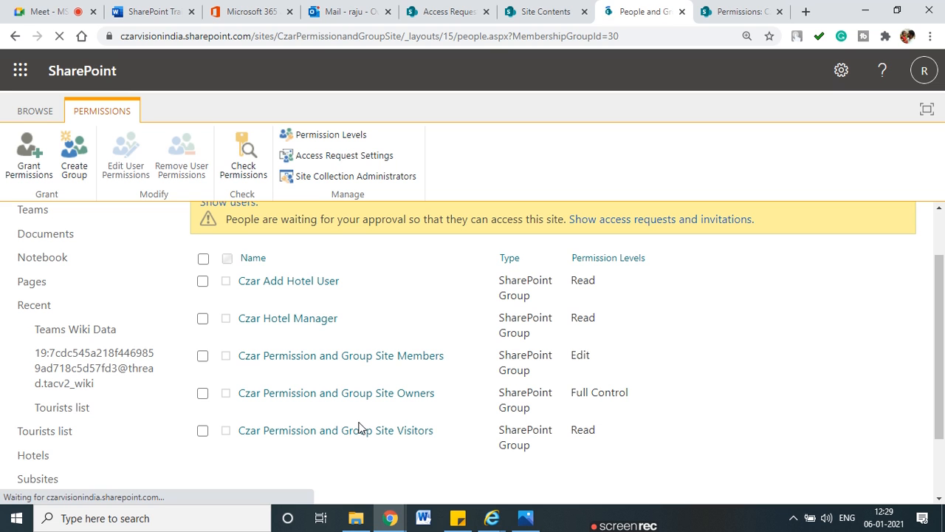
left_click(203, 321)
left_click(282, 245)
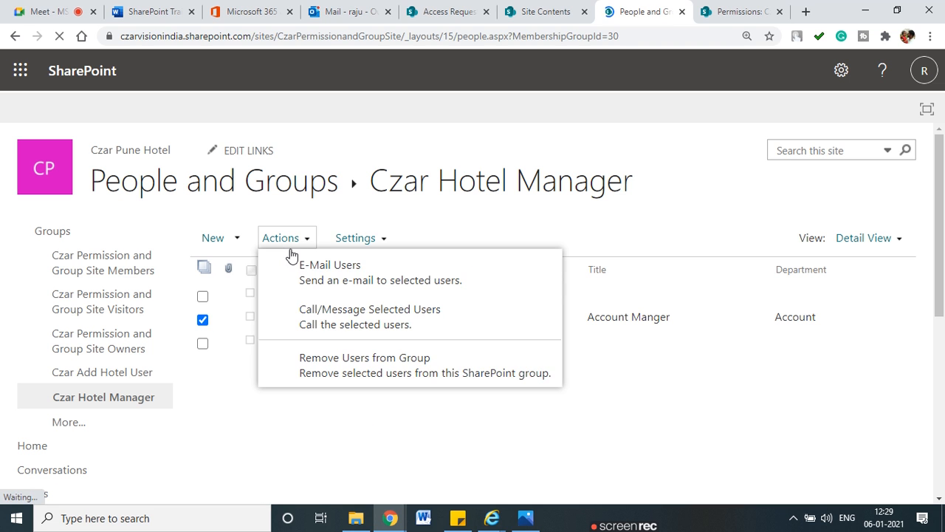
left_click(361, 375)
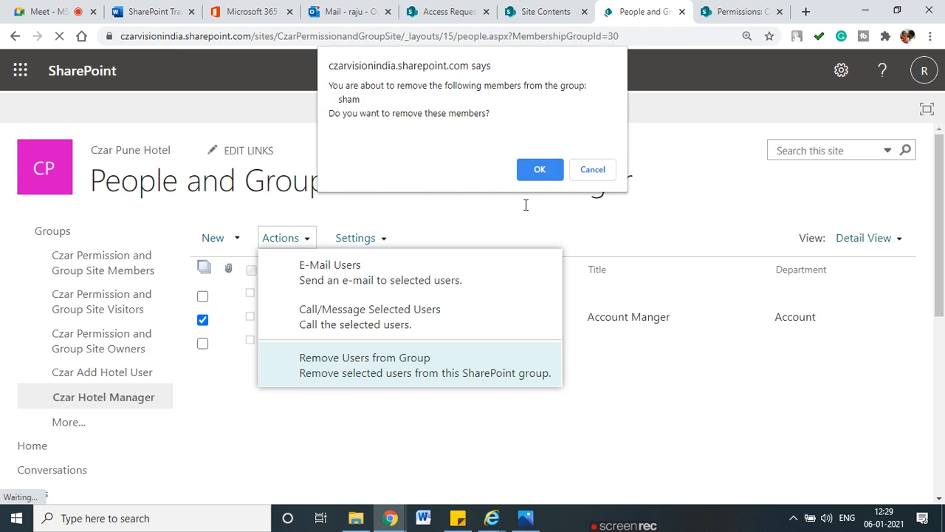
key("Return")
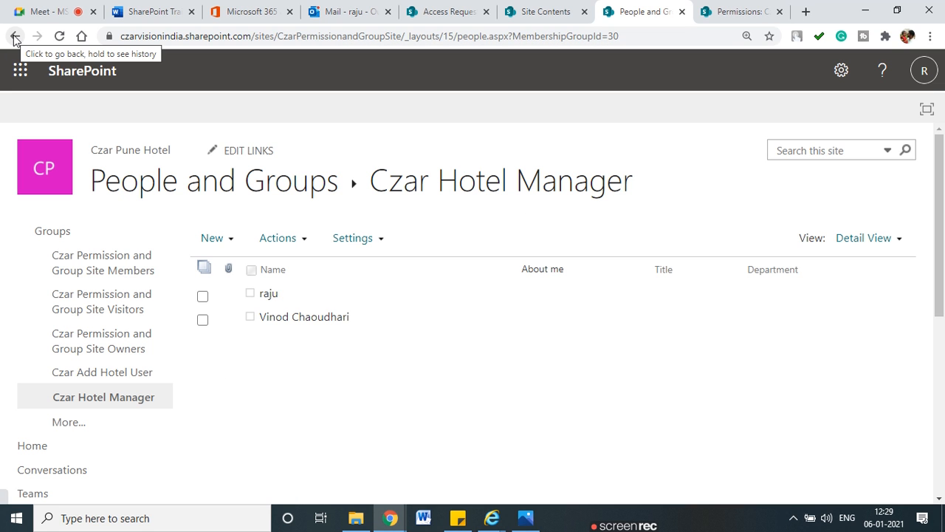
left_click(15, 37)
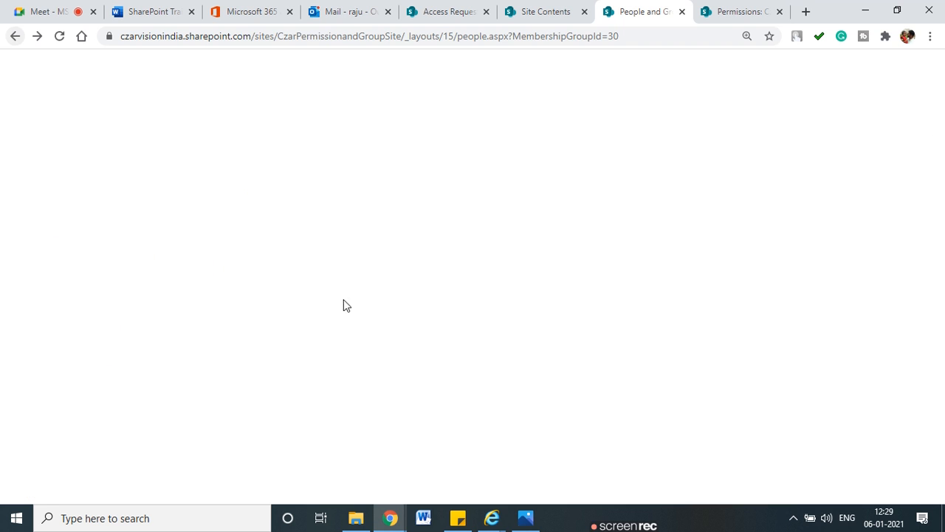
Step: Reload Site Contents in the user's Internet Explorer window to test their access
mouse_move(491, 520)
left_click(422, 473)
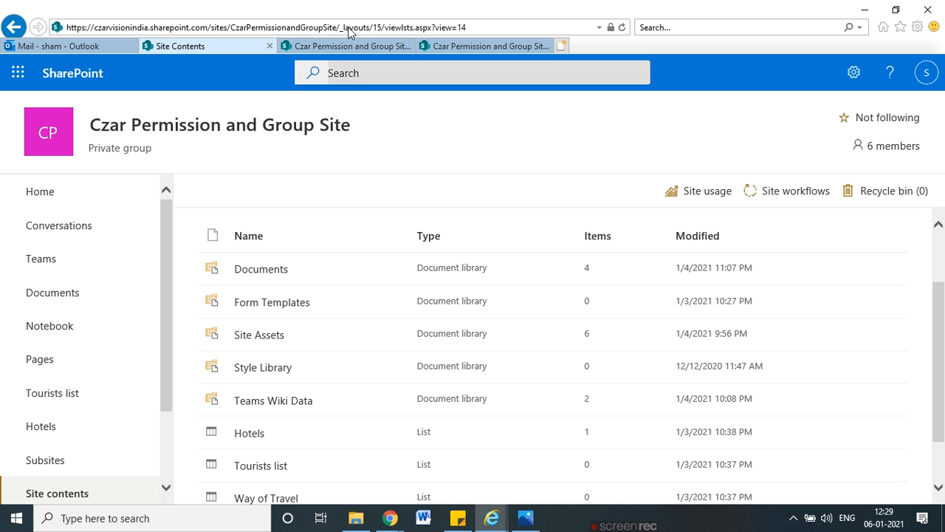
left_click(443, 28)
key("Return")
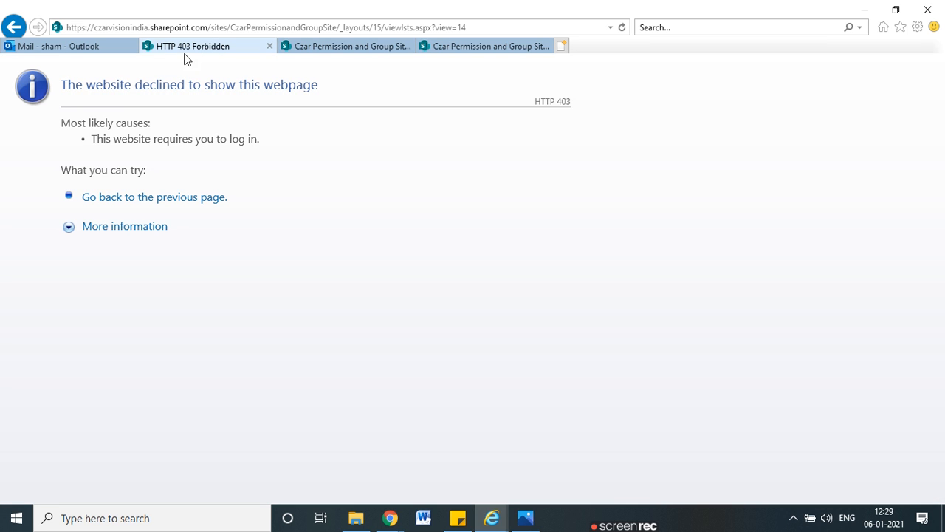
Step: Load the site root, getting 'Sorry, you don't have access', then return to Czar Pune Hotel permissions in Chrome
left_click(322, 28)
left_click_drag(341, 28, 541, 34)
key("BackSpace")
key("Return")
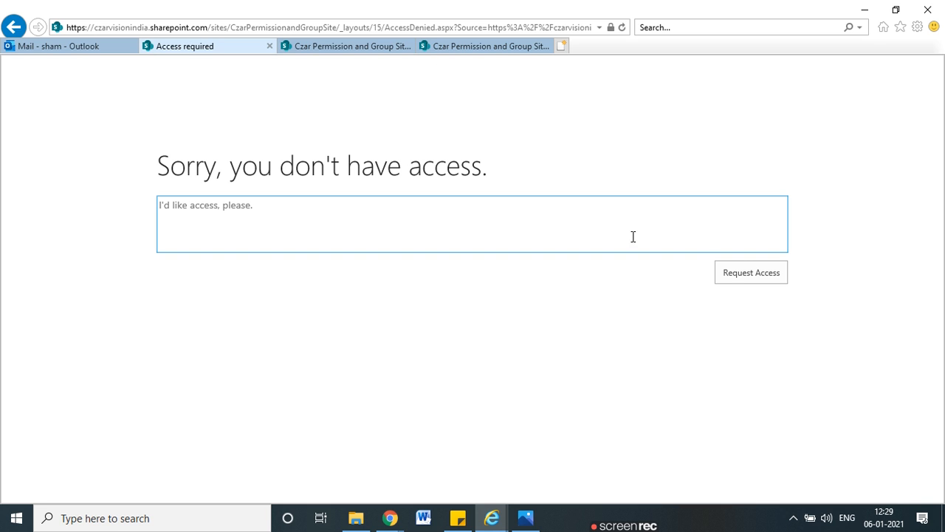
key("alt+Tab")
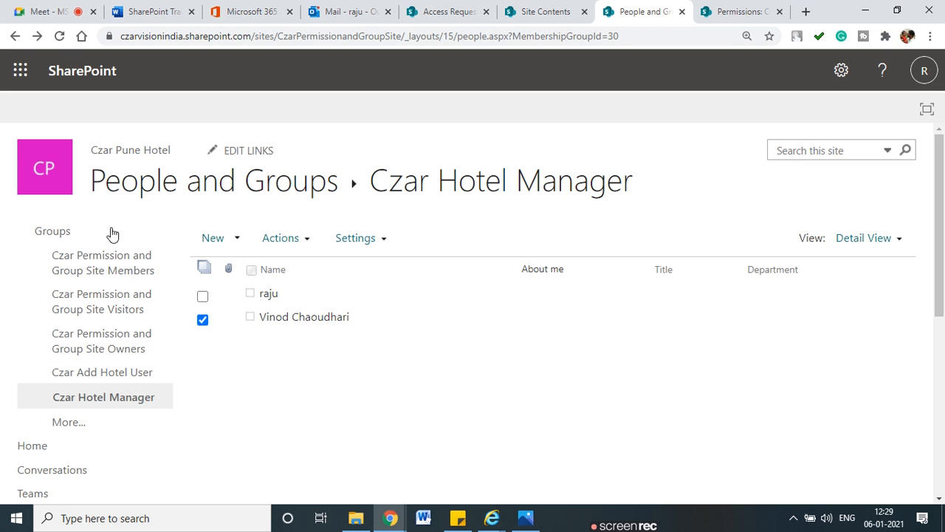
left_click(725, 6)
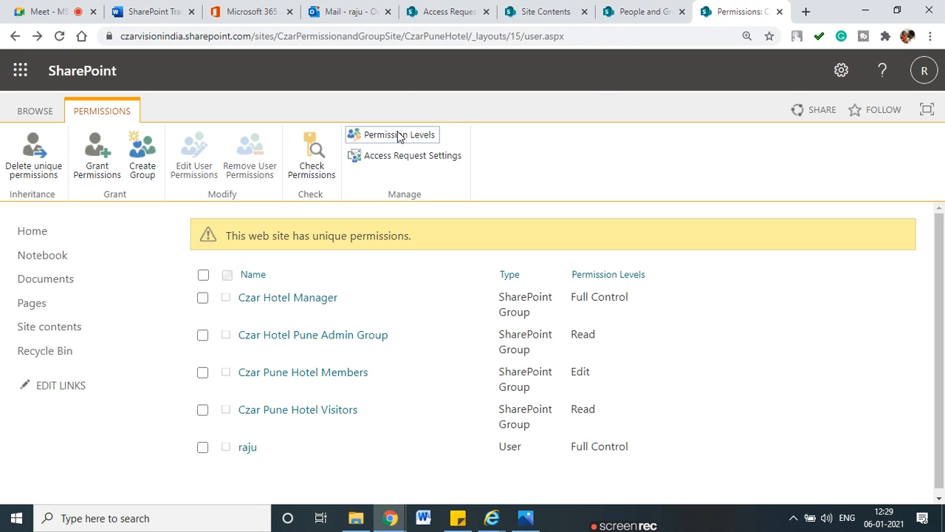
Step: Add the Account Manager user to the Czar Hotel Pune Admin Group through the Share dialog
left_click(311, 338)
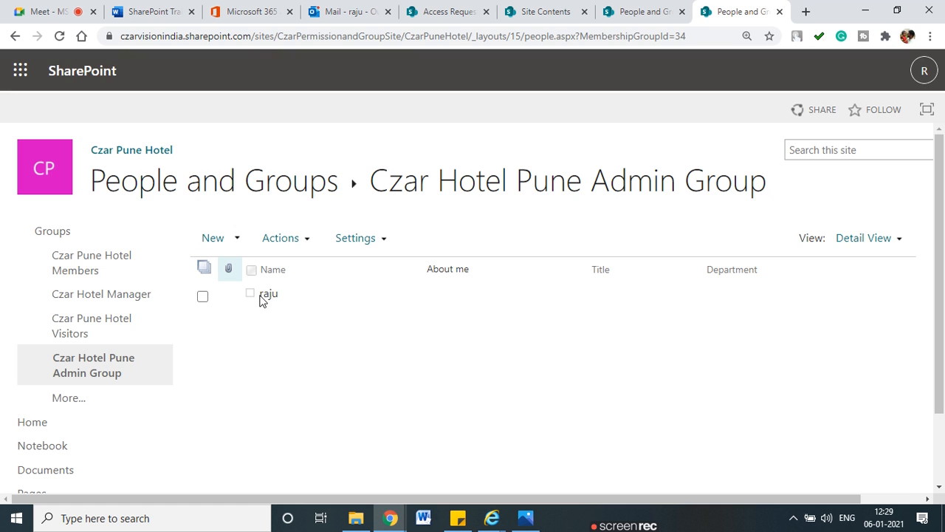
left_click(213, 244)
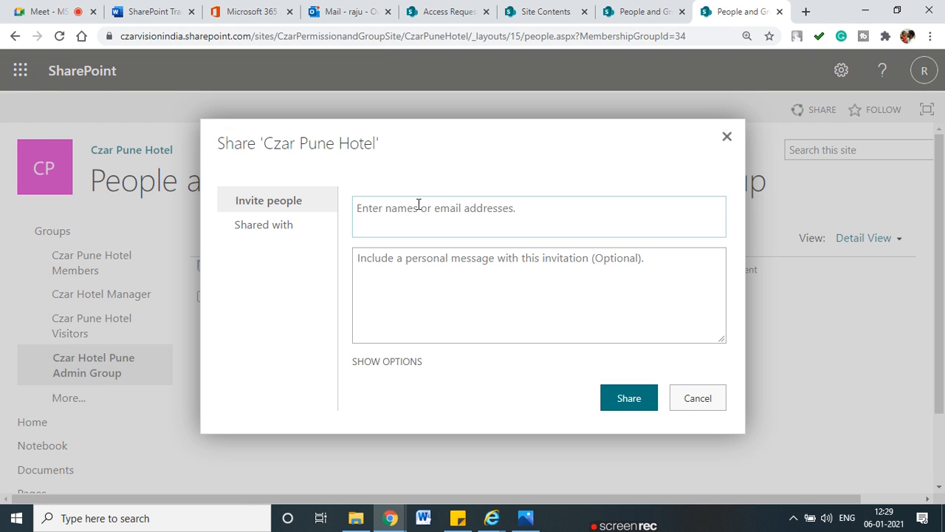
left_click(418, 204)
type("sham")
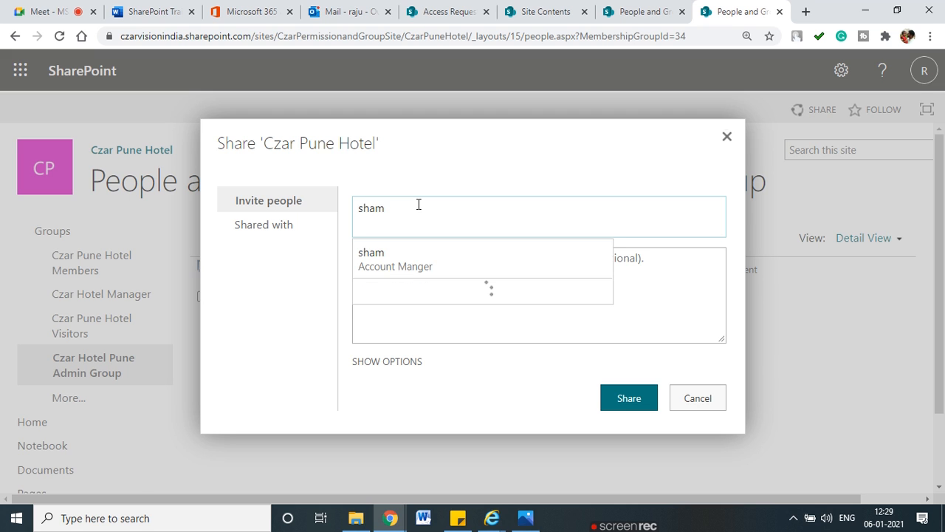
left_click(391, 260)
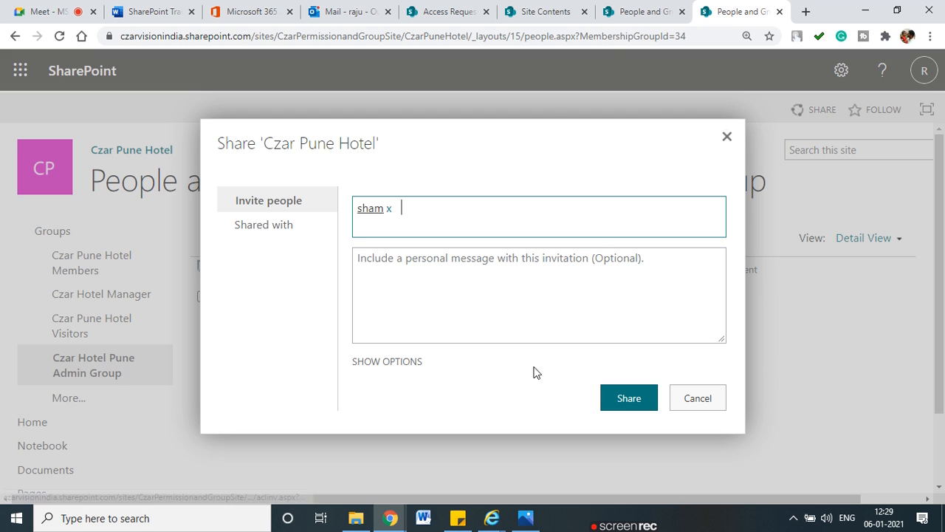
left_click(632, 399)
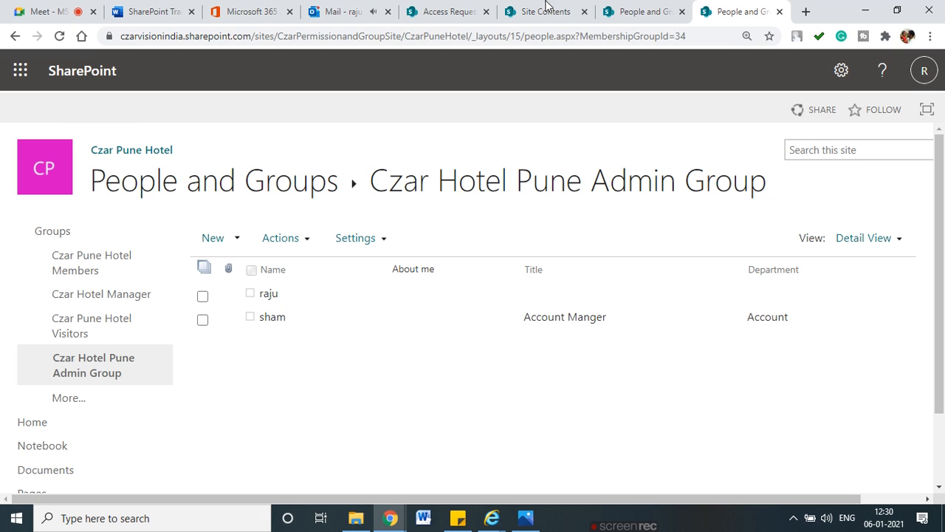
mouse_move(491, 518)
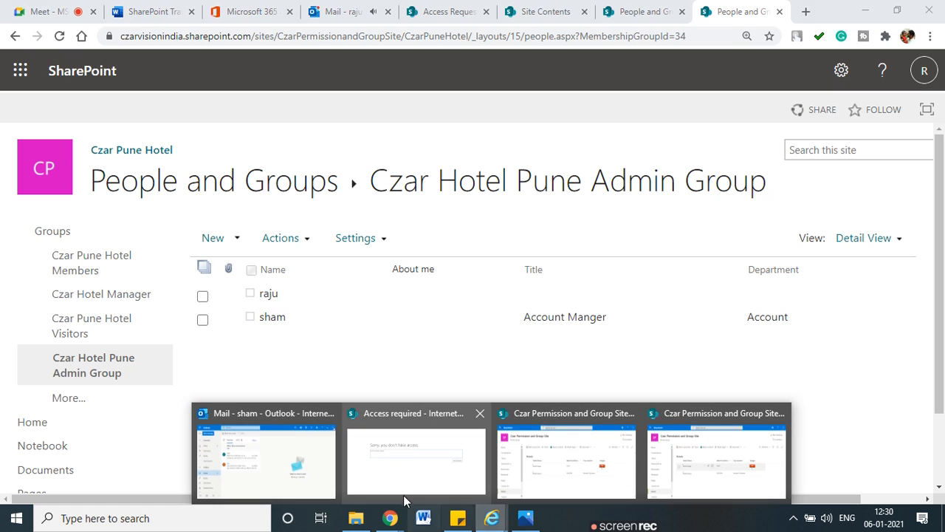
left_click(444, 478)
Step: Trim the access-denied page address in Internet Explorer and reload it
left_click(319, 29)
left_click(325, 27)
key("ctrl+a")
left_click_drag(341, 28, 944, 24)
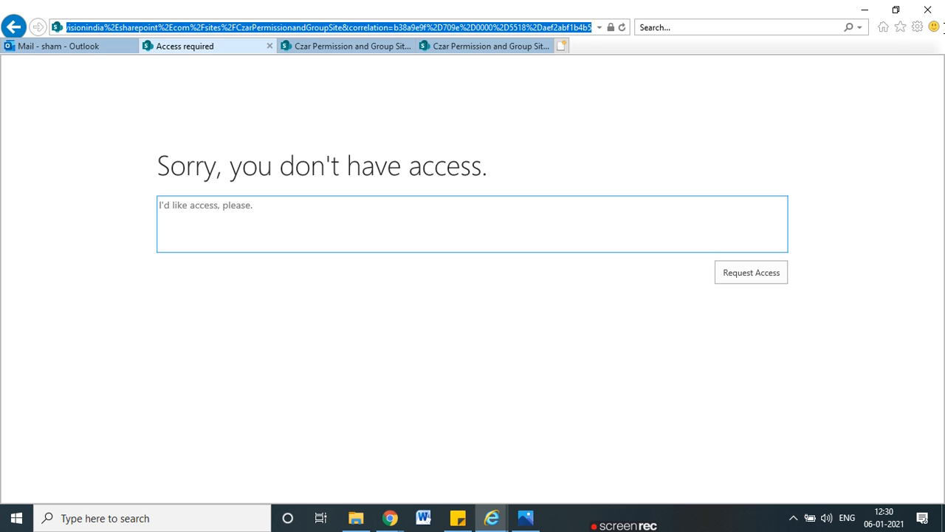
key("BackSpace")
key("Return")
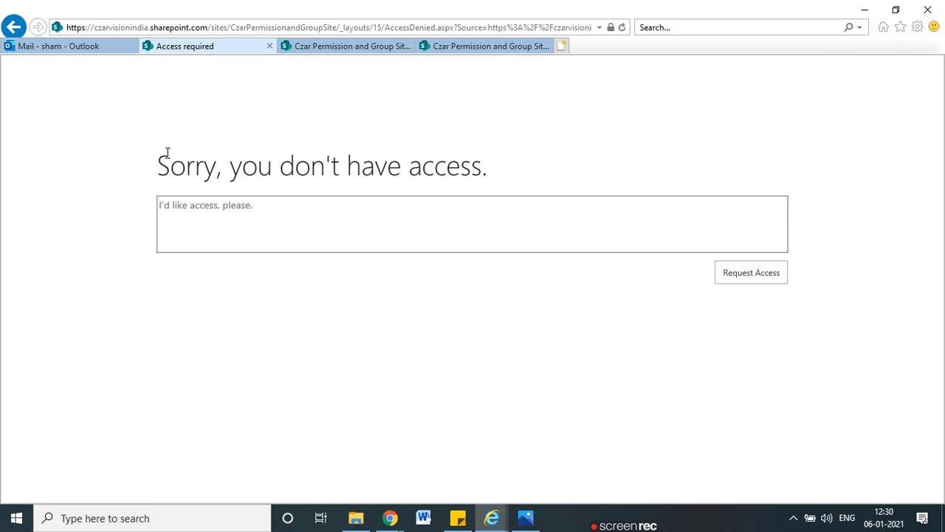
Step: Select the CzarPuneHotel part of the site URL in Chrome's address bar
key("alt+Tab")
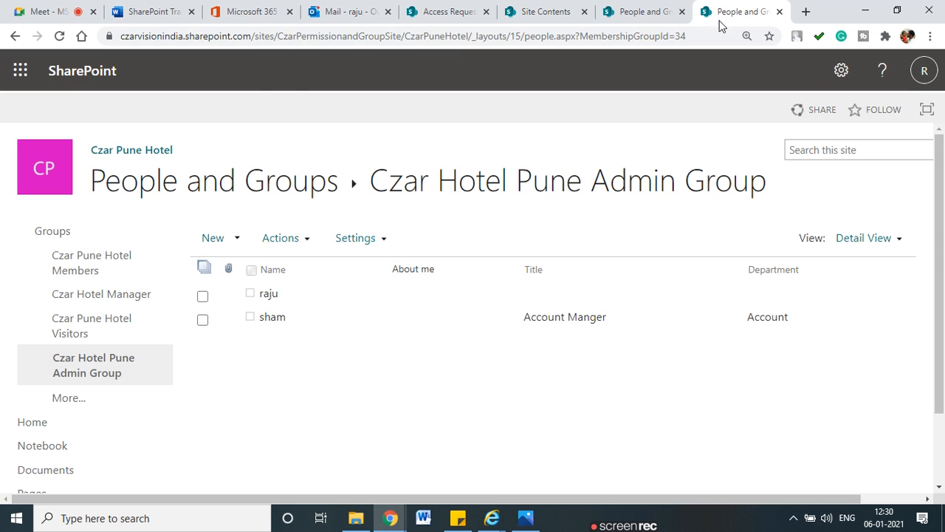
left_click_drag(469, 36, 403, 40)
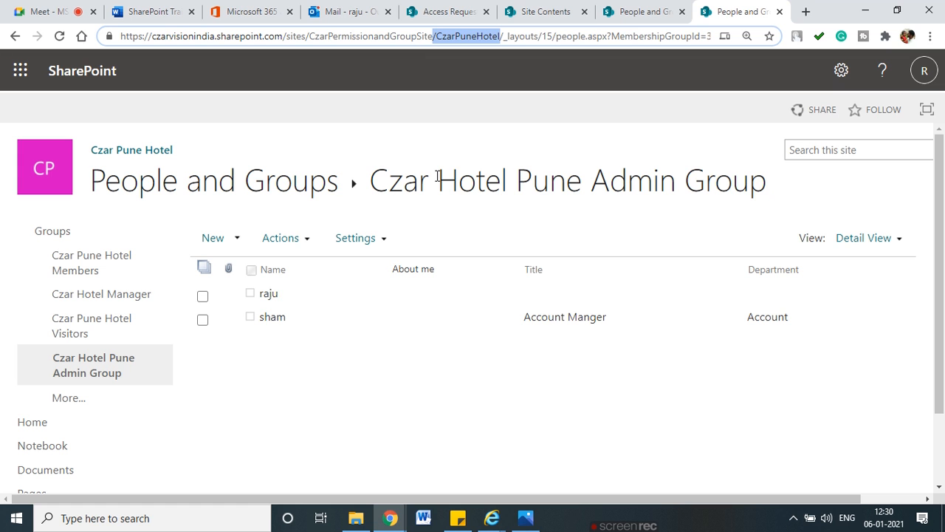
key("alt+Tab")
left_click(322, 31)
left_click(304, 29)
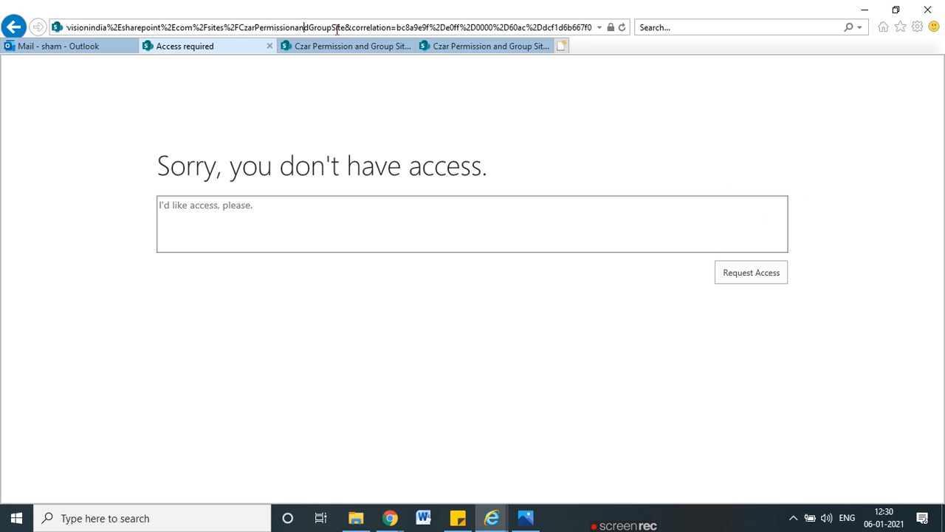
left_click_drag(207, 26, 154, 21)
left_click(337, 27)
Step: Copy the Czar Pune Hotel site URL from Chrome and open it in Internet Explorer
key("alt+Tab")
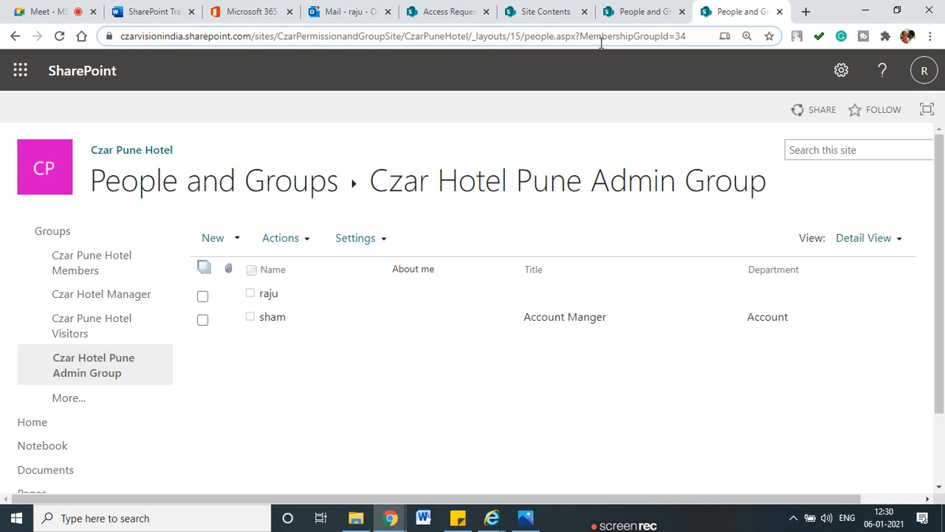
left_click_drag(471, 36, 1, 35)
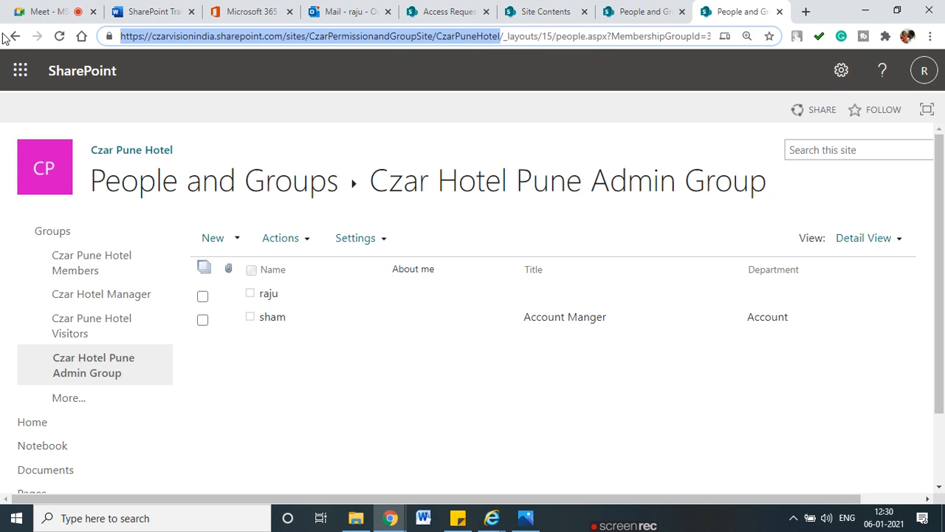
key("alt+Tab")
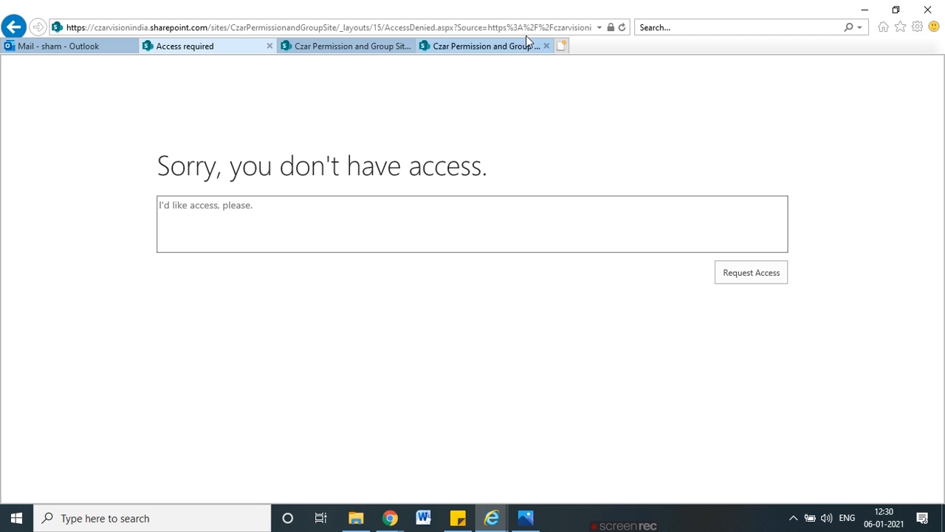
left_click(526, 29)
key("ctrl+v")
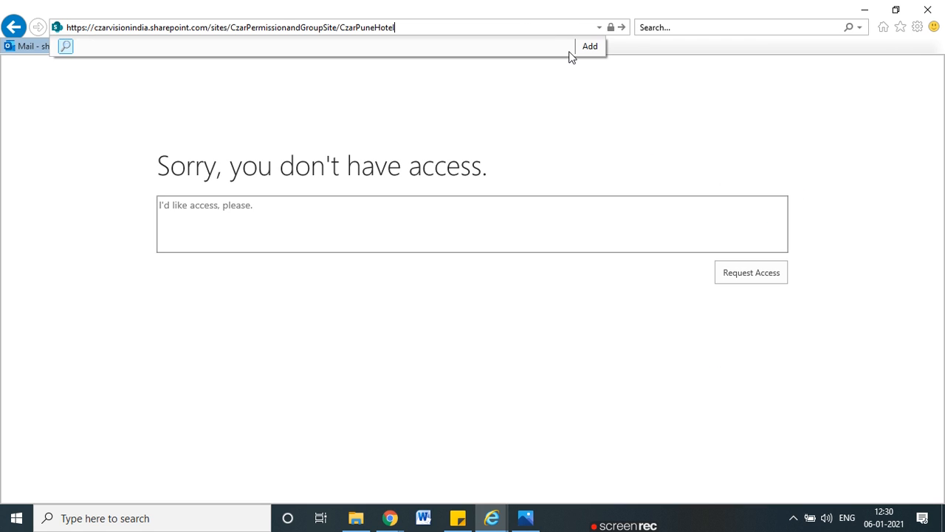
key("Return")
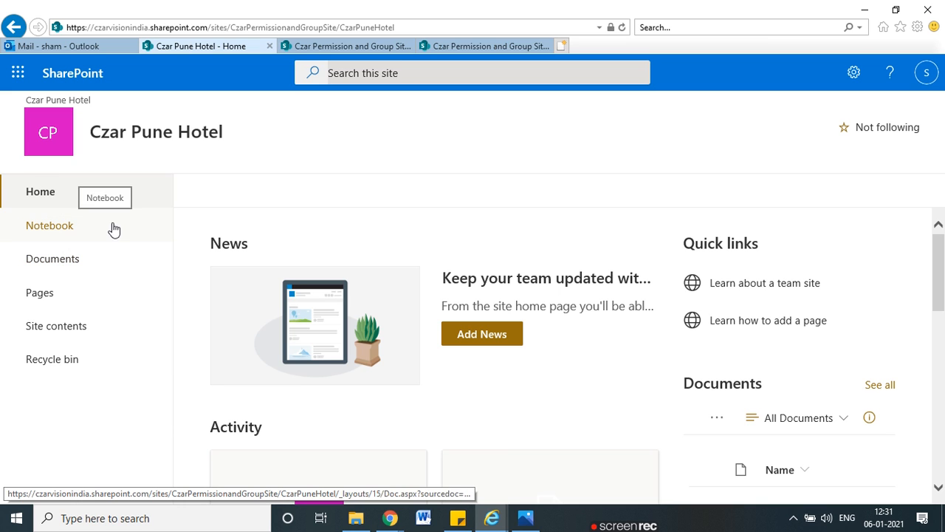
key("ctrl+2")
Step: Check the test user's Site permissions from the gear menu, then return to Chrome's admin group page
mouse_move(70, 155)
left_mouse_down()
mouse_move(222, 157)
mouse_move(15, 102)
mouse_move(259, 162)
left_mouse_up()
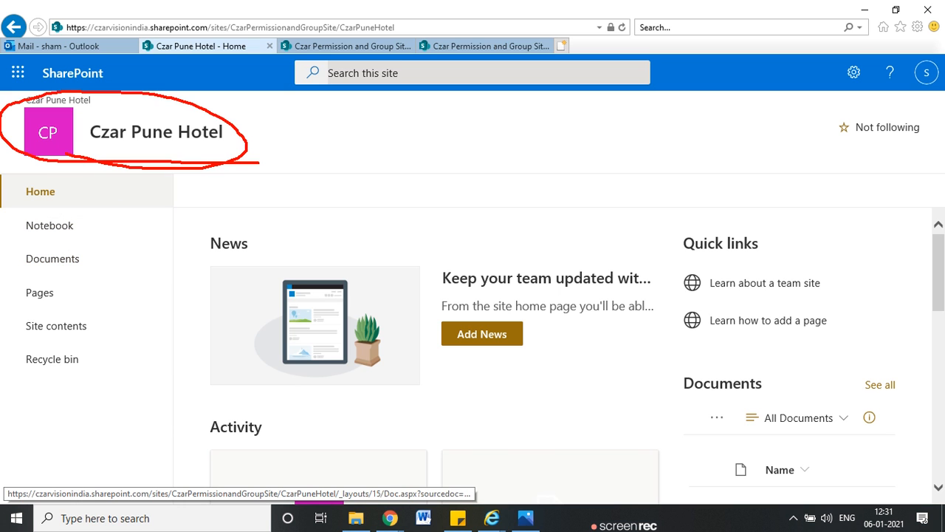
mouse_move(157, 232)
left_mouse_down()
mouse_move(157, 257)
mouse_move(90, 278)
left_mouse_up()
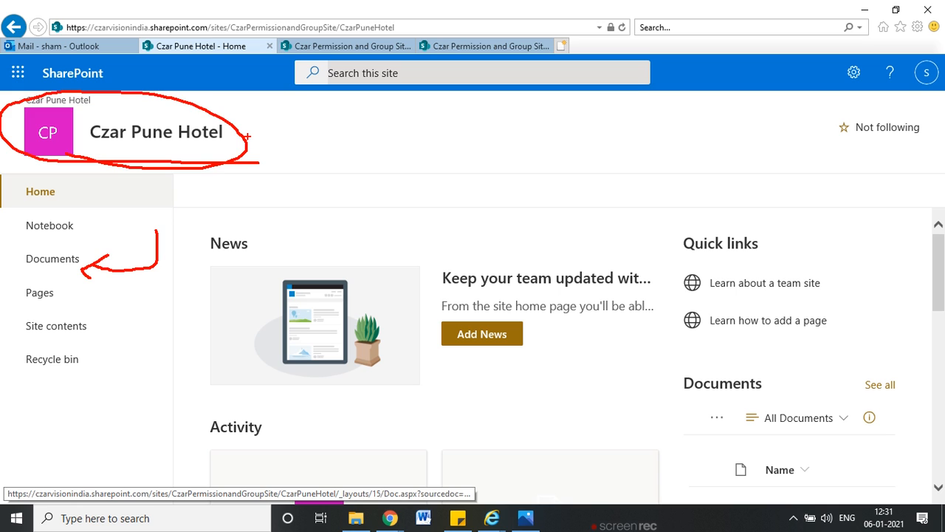
key("Escape")
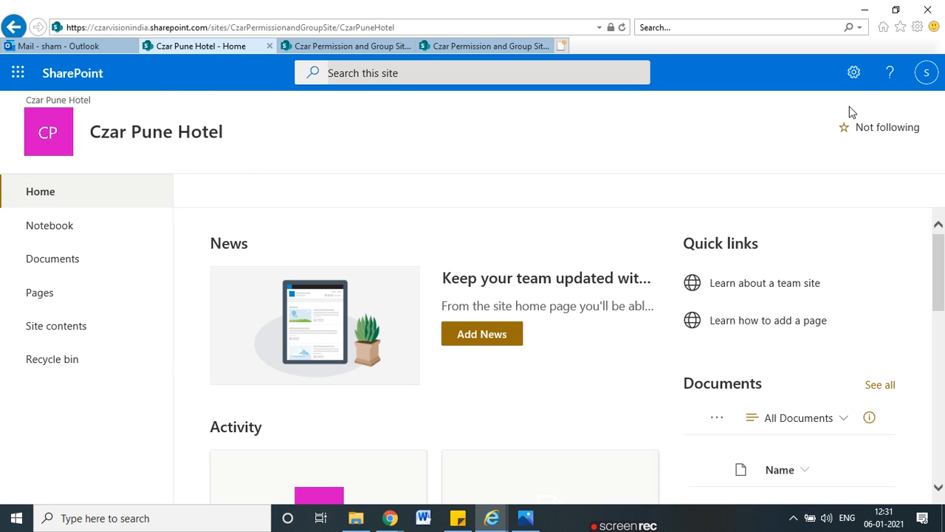
left_click(855, 74)
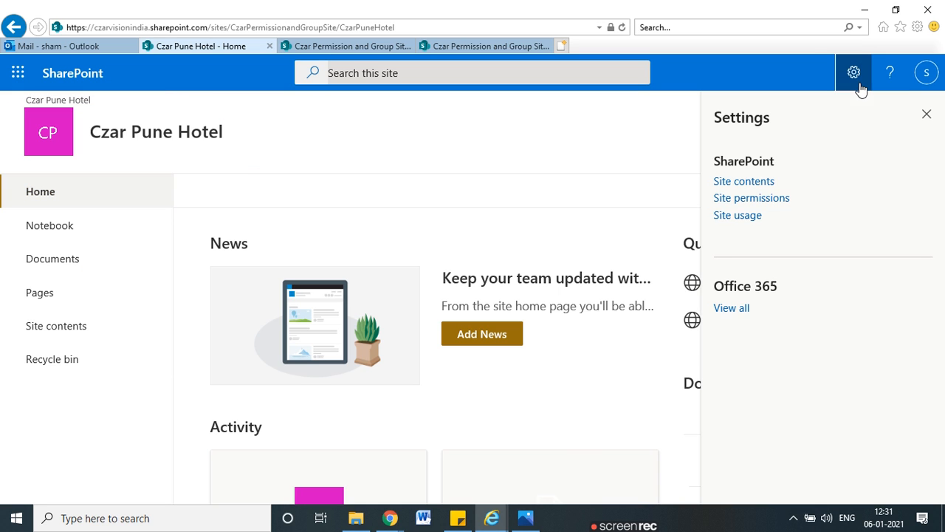
left_click(768, 198)
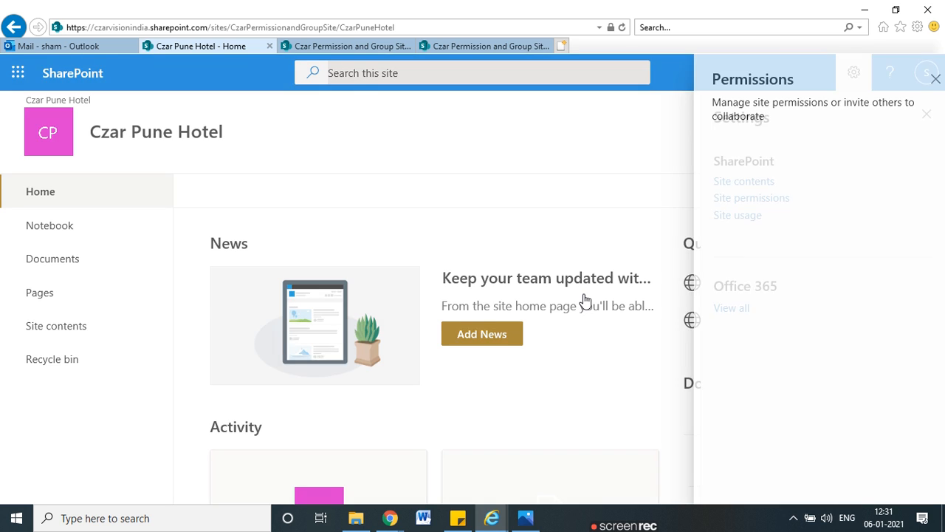
key("alt+Tab")
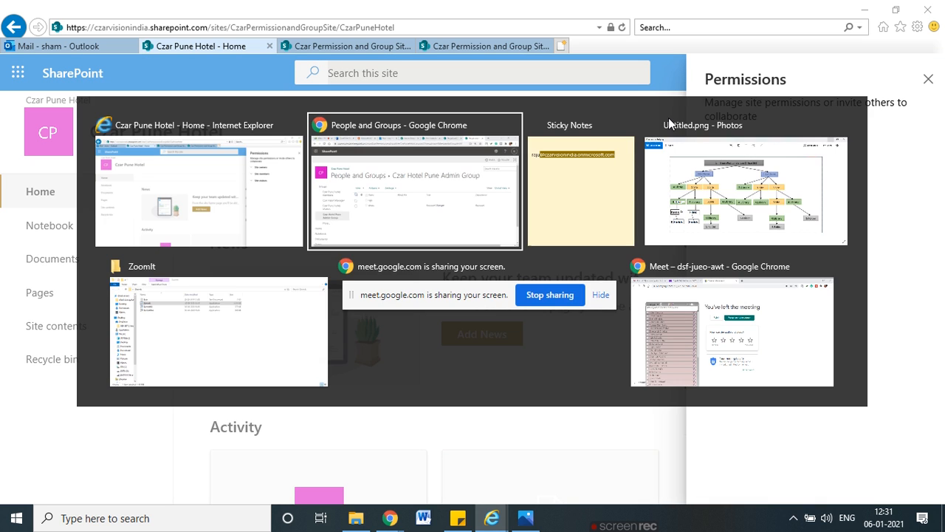
left_click(218, 320)
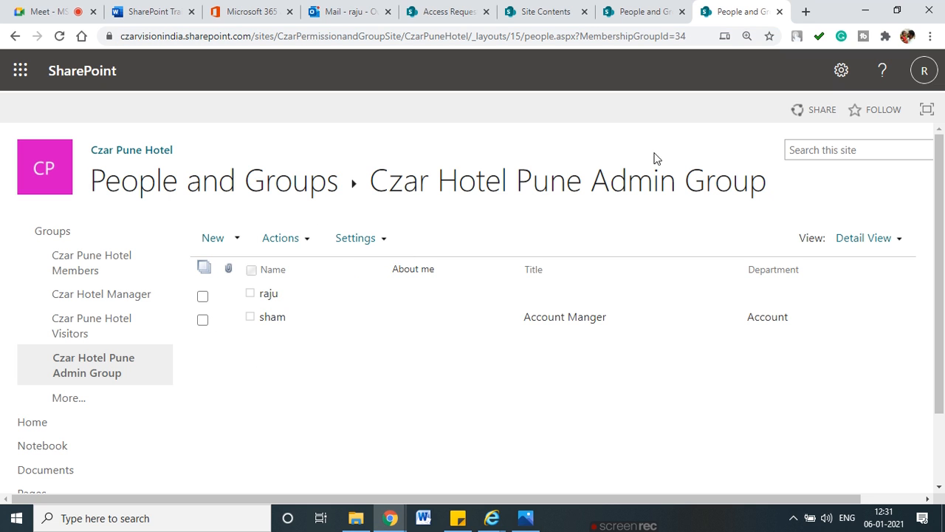
Step: Remove the Account Manager user from the admin group and open the Czar Pune Hotel Documents library
left_click(202, 320)
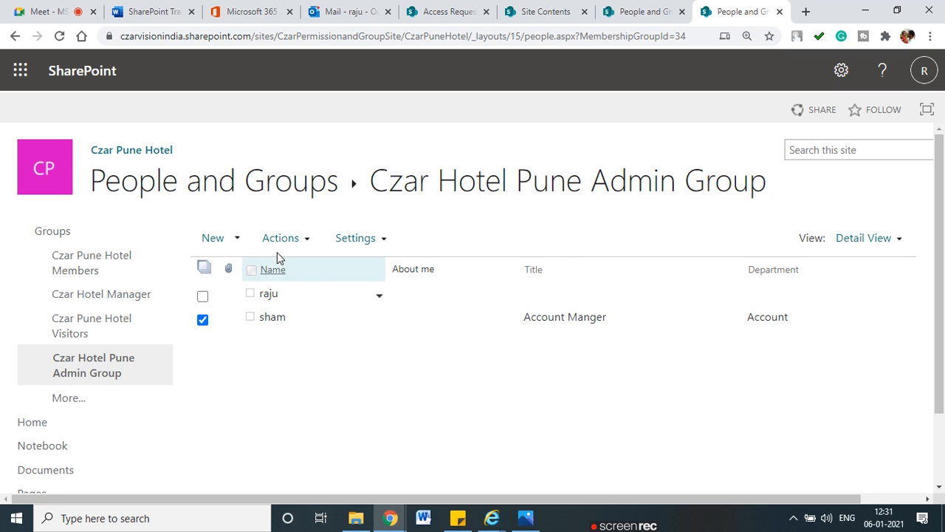
left_click(280, 237)
left_click(357, 367)
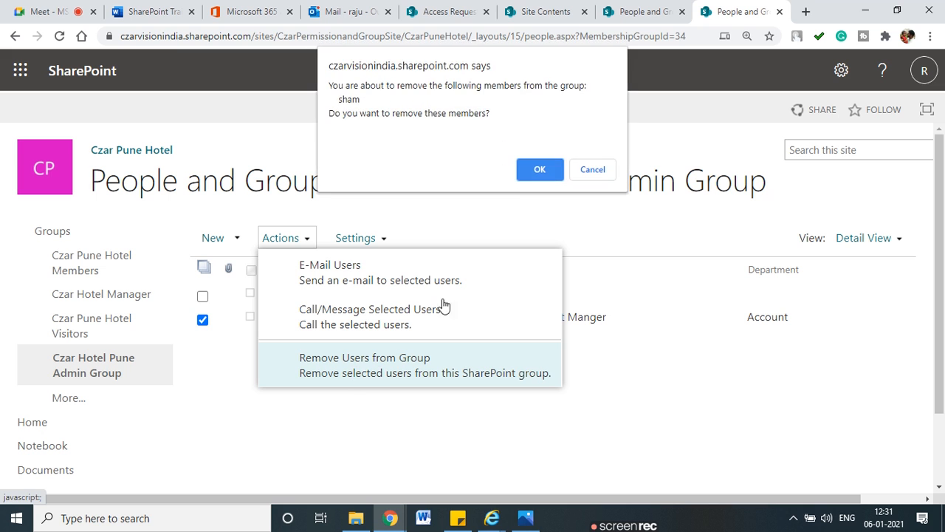
left_click(542, 168)
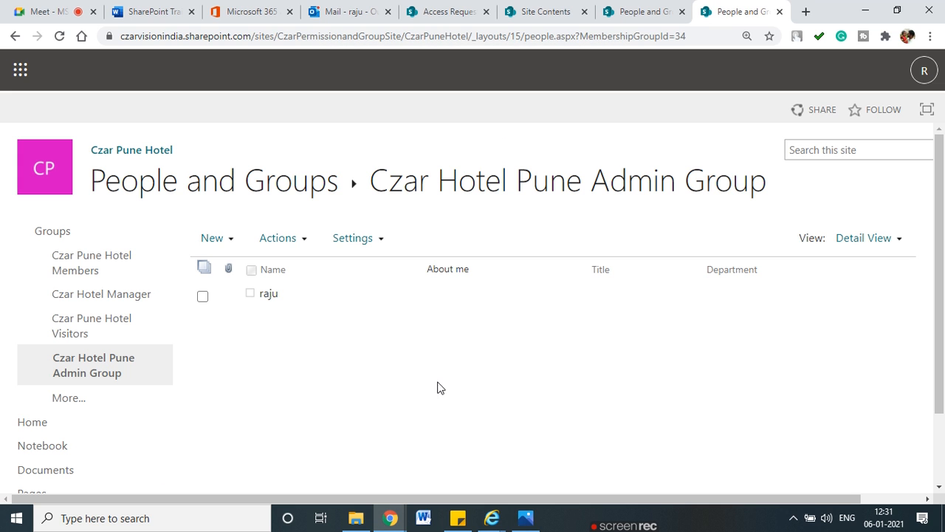
left_click(47, 381)
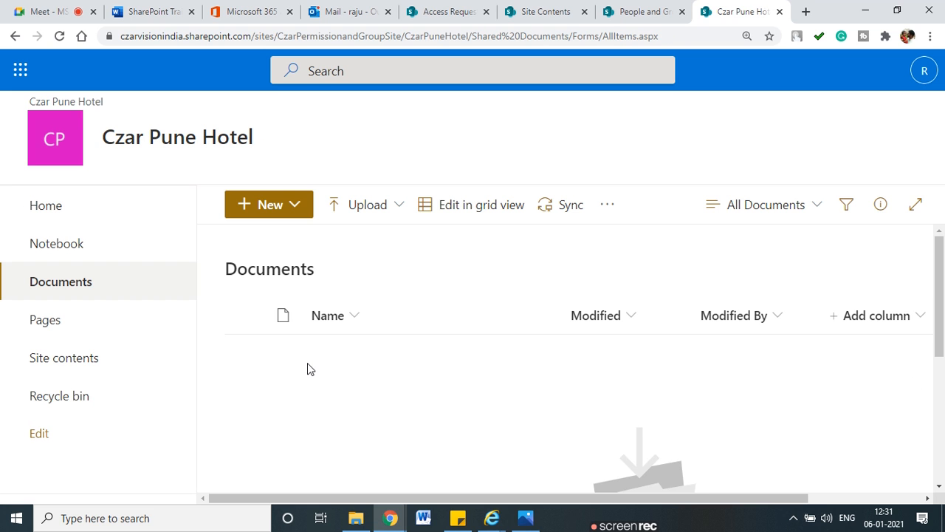
left_click(390, 207)
Step: Upload Financial.docx from the Downloads folder into the Czar Pune Hotel Documents library
left_click(380, 243)
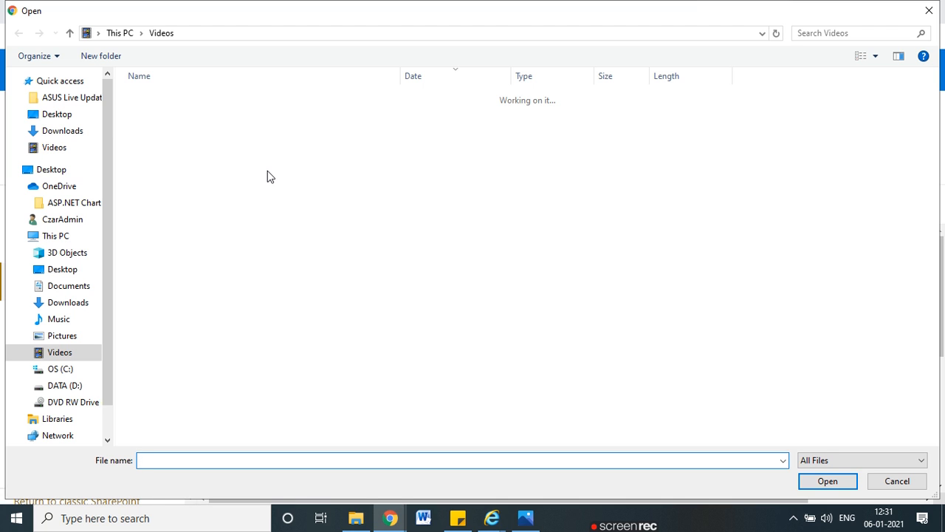
left_click(64, 136)
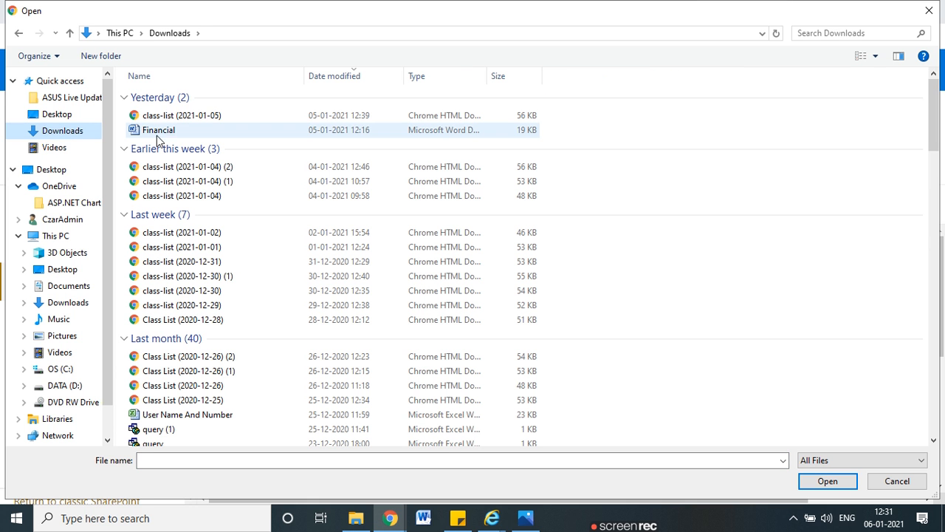
double_click(179, 132)
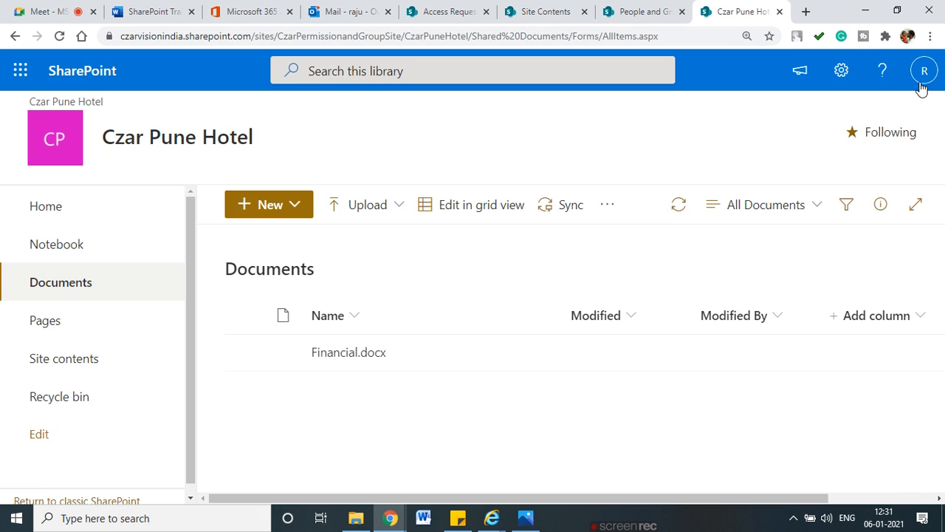
left_click(847, 79)
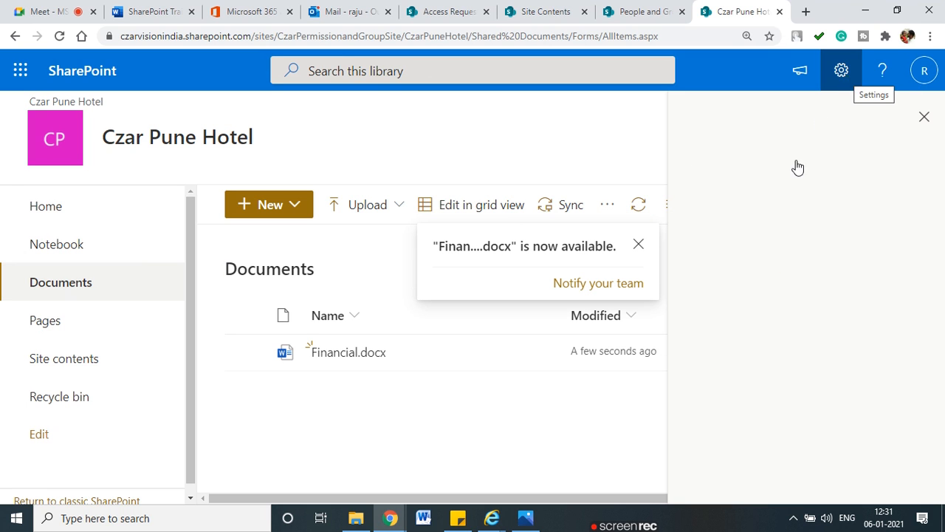
left_click(723, 249)
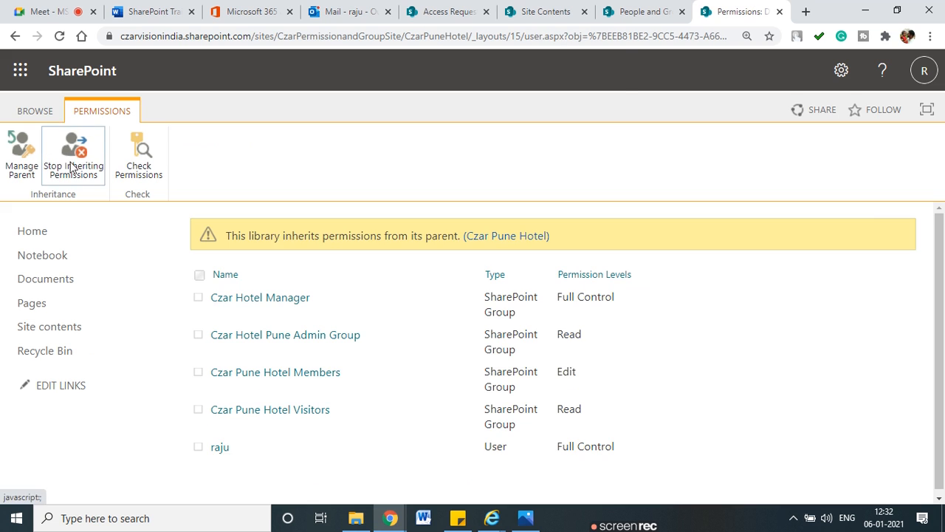
Step: Stop the Documents library inheriting permissions, then confirm the test user's permission there is None
left_click(73, 164)
left_click(524, 140)
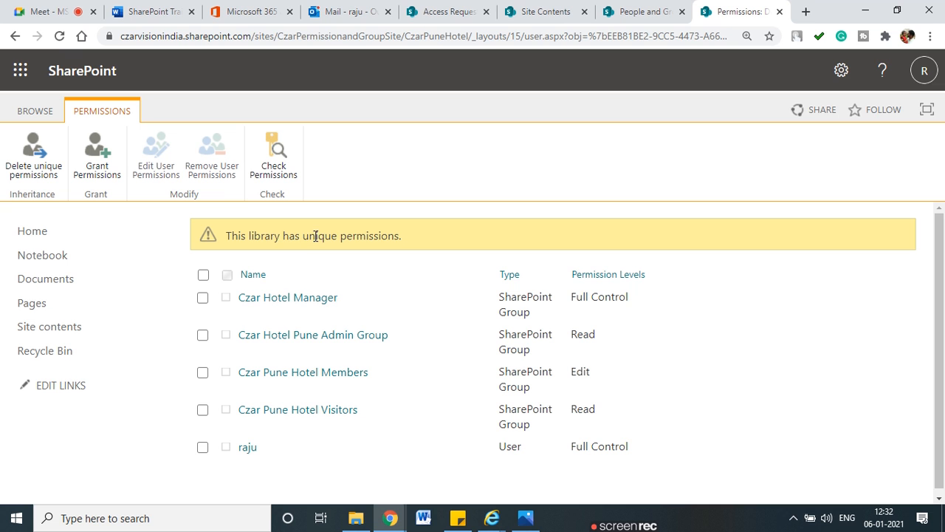
left_click(274, 172)
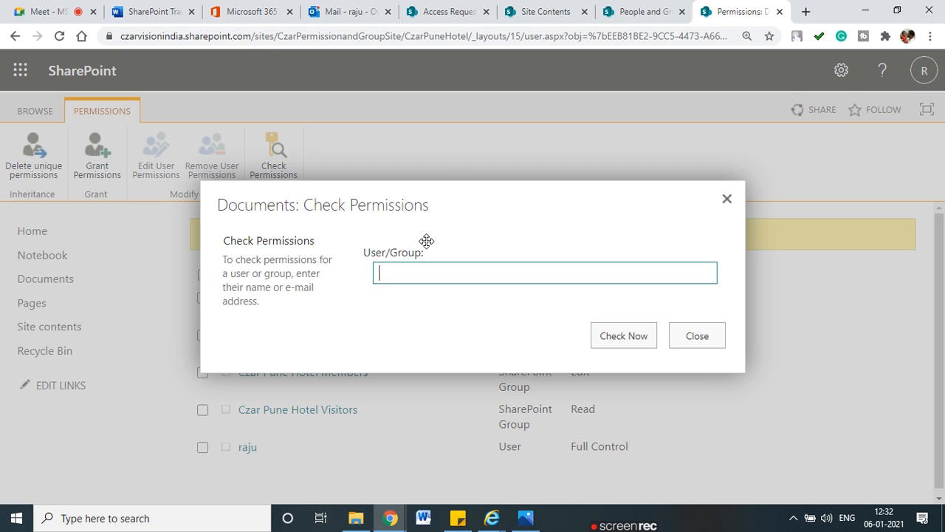
type("sham")
left_click(415, 308)
left_click(608, 333)
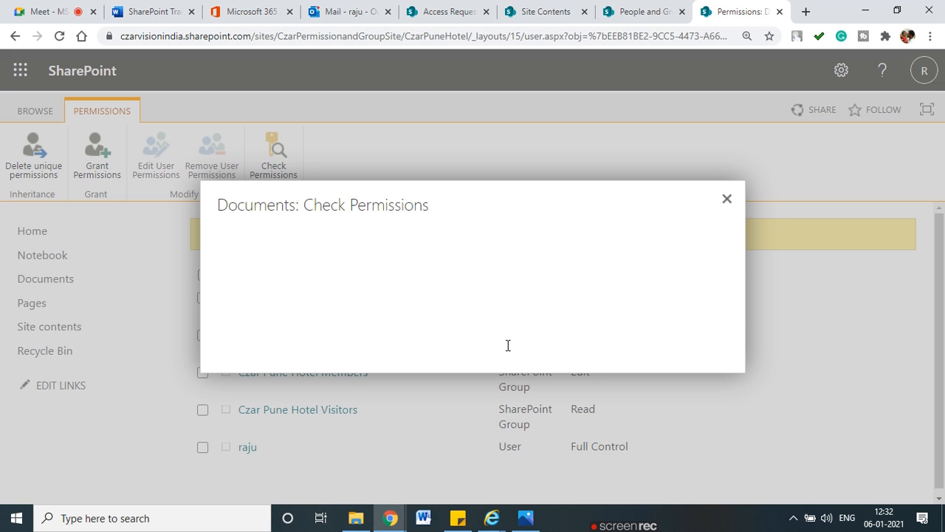
left_click_drag(238, 366, 229, 362)
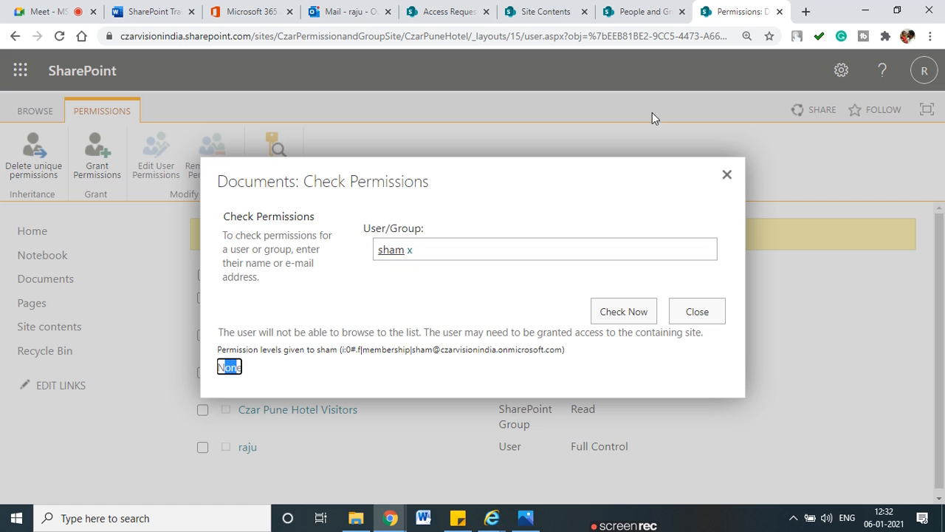
left_click(727, 175)
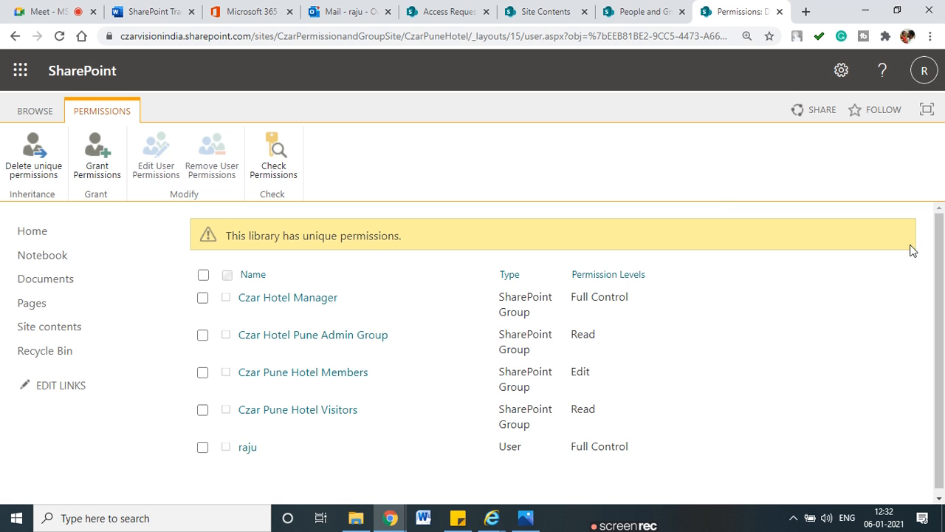
Step: Share the Documents library with the test user at the Edit permission level
left_click(106, 172)
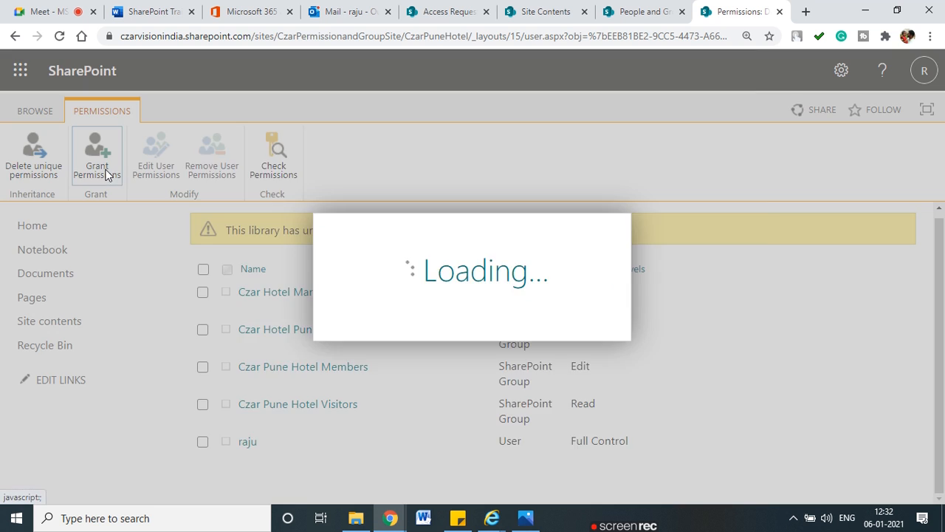
type("sham")
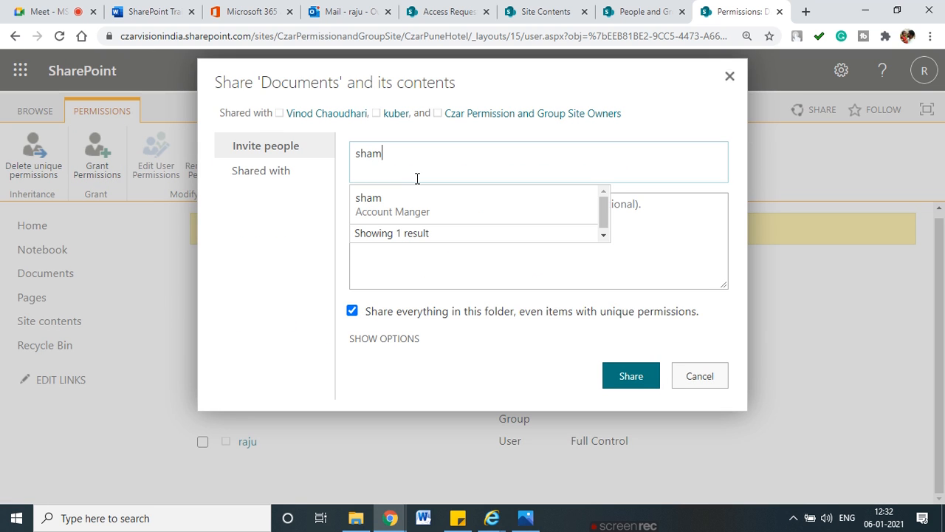
left_click(407, 207)
left_click(392, 338)
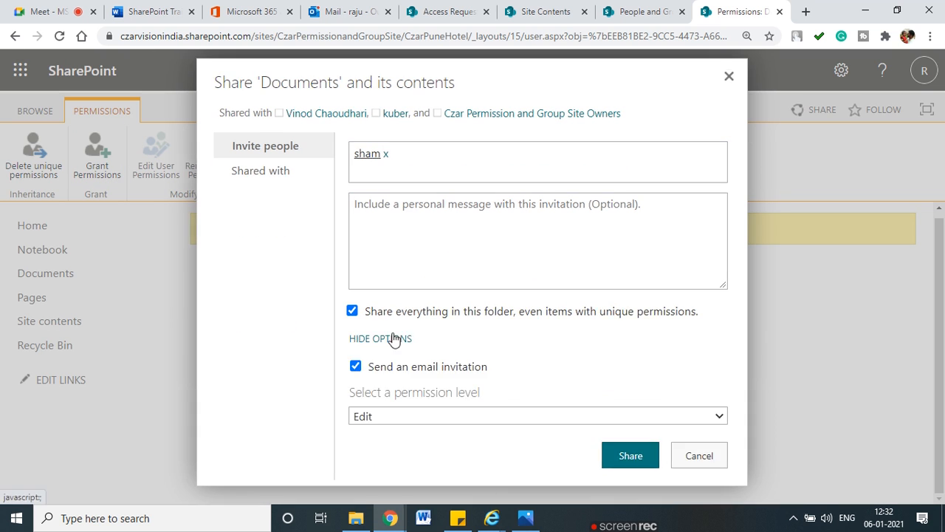
left_click(468, 418)
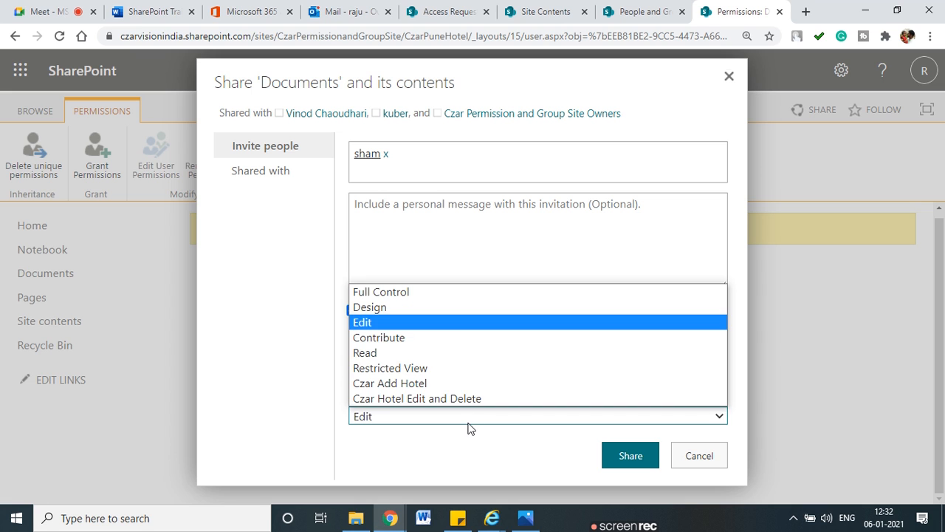
left_click(374, 322)
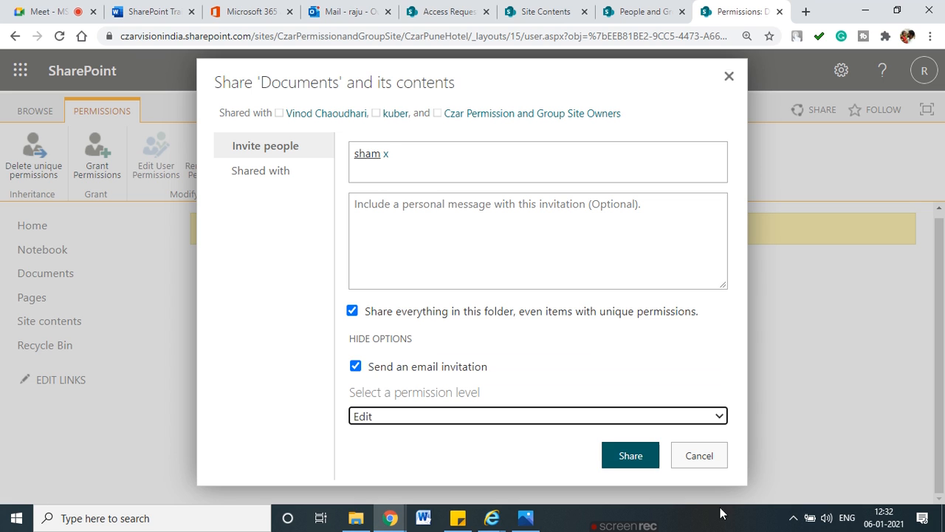
left_click(631, 455)
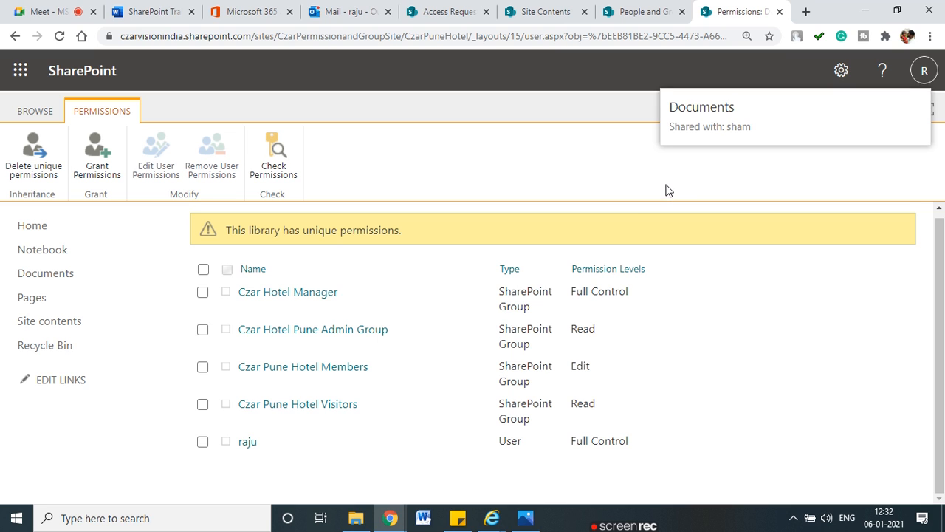
Step: Reload the library's permissions page to show the user's new Edit entry
left_click_drag(255, 231, 415, 234)
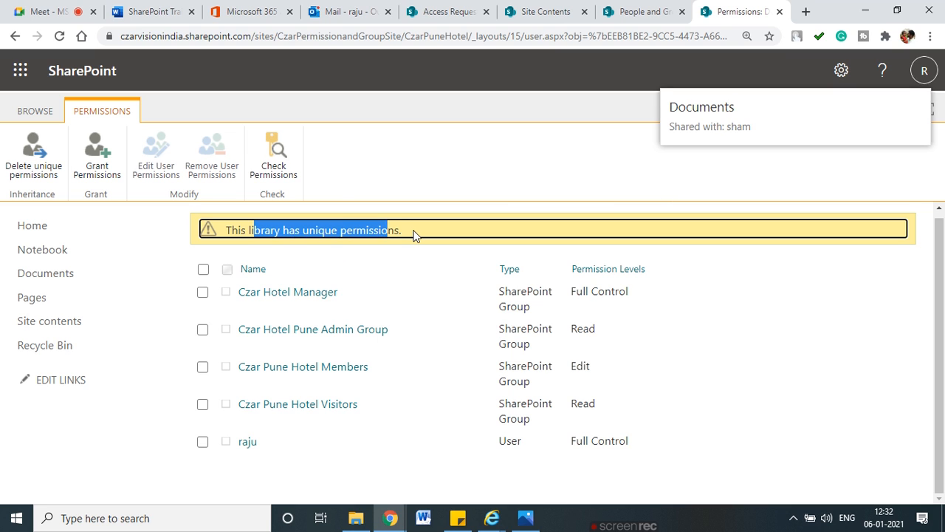
left_click(286, 435)
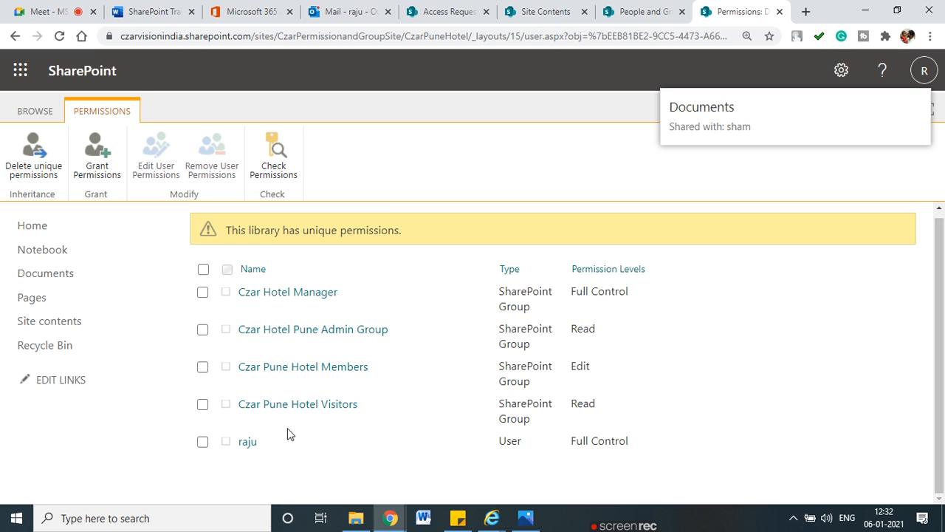
left_click(60, 37)
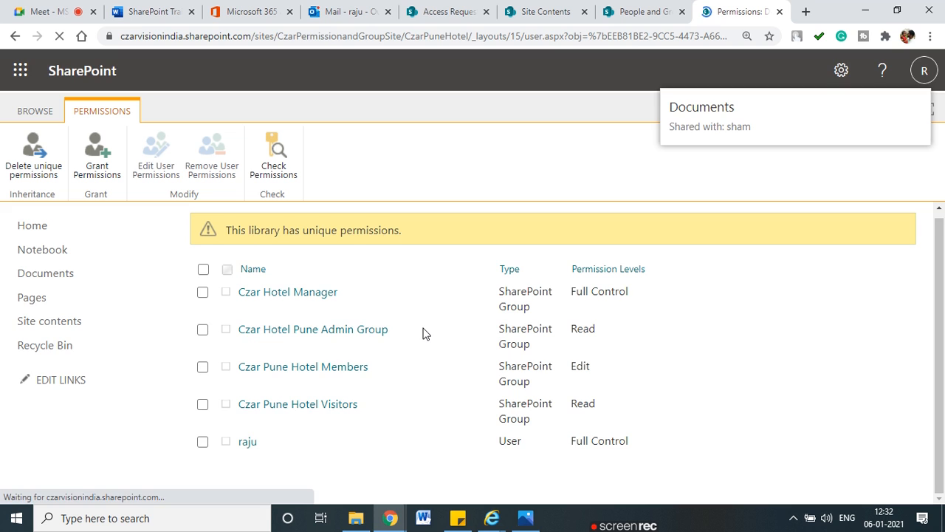
scroll(320, 445, "down", 1)
key("ctrl+2")
mouse_move(229, 456)
left_mouse_down()
mouse_move(257, 430)
mouse_move(188, 440)
mouse_move(259, 455)
left_mouse_up()
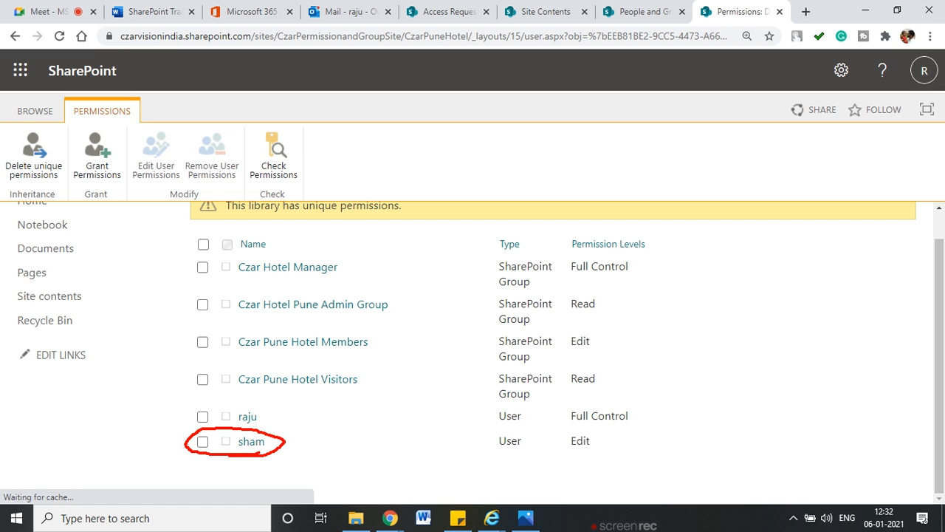
key("Escape")
Step: Reload the Czar Pune Hotel home as the test user and close the extra site tabs
mouse_move(491, 518)
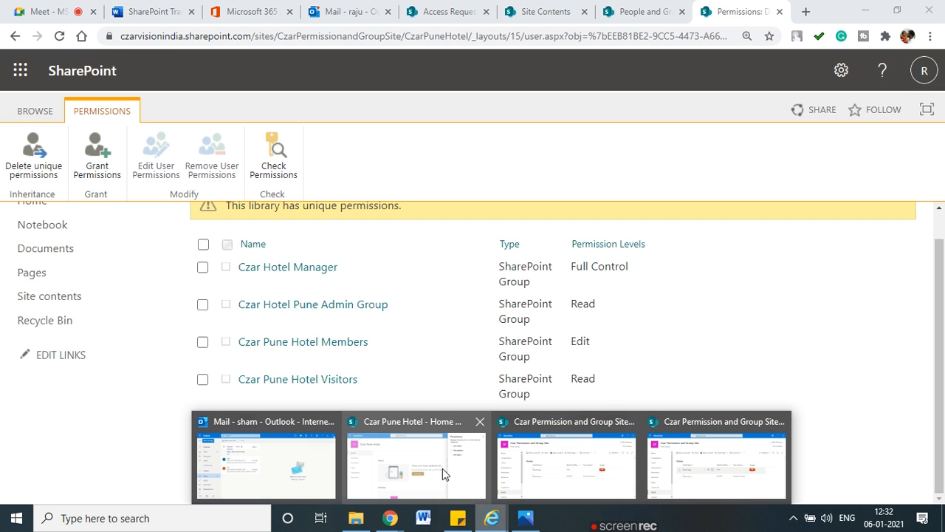
left_click(444, 473)
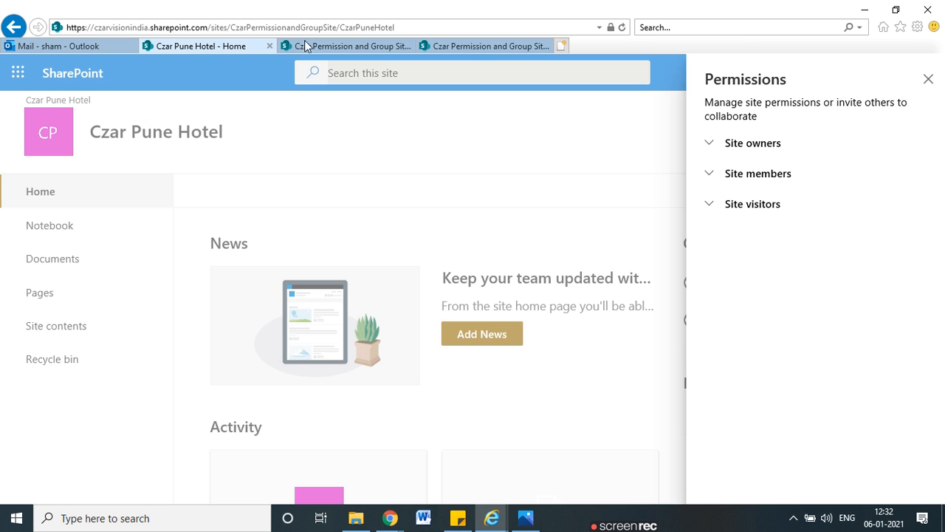
left_click(443, 26)
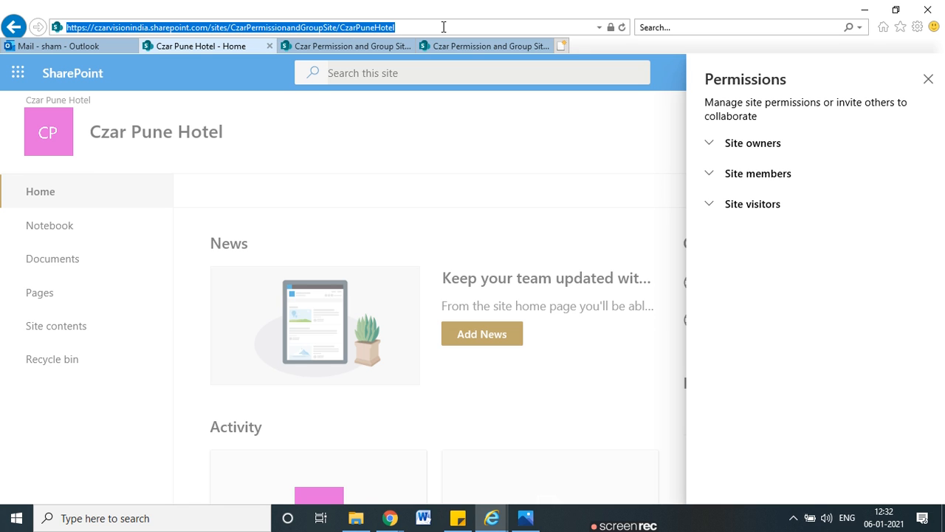
key("Return")
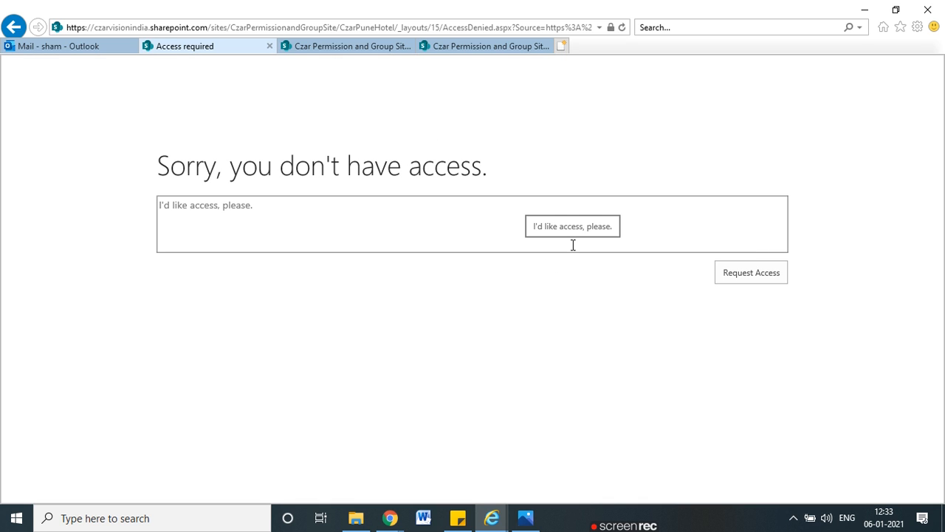
left_click(407, 47)
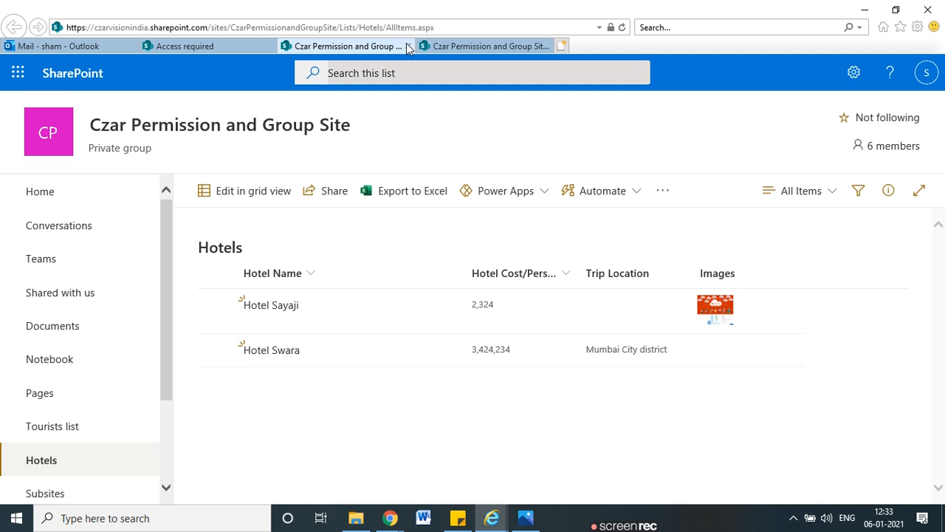
left_click(408, 46)
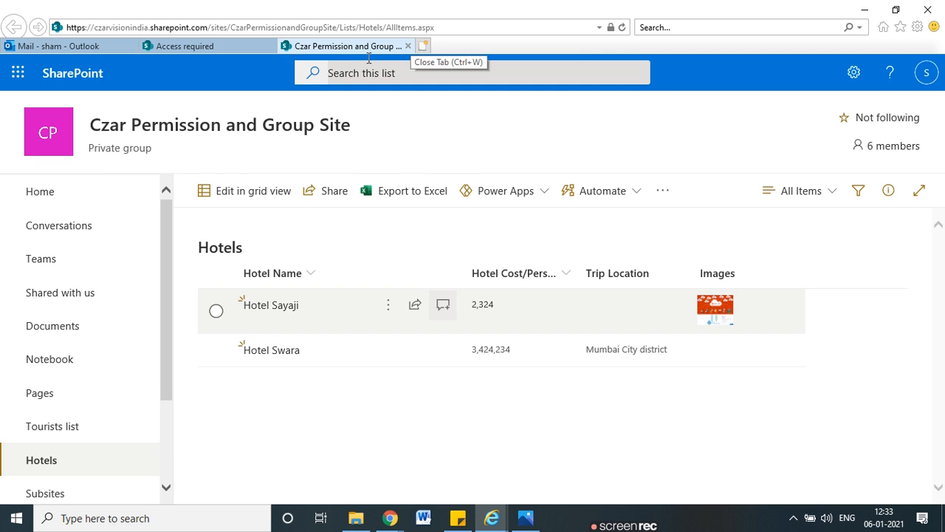
left_click(407, 46)
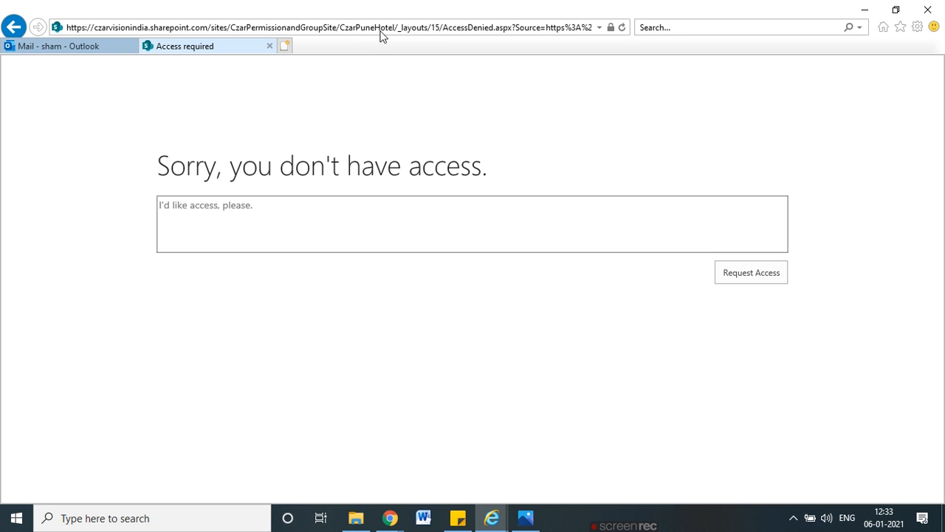
key("alt+Tab")
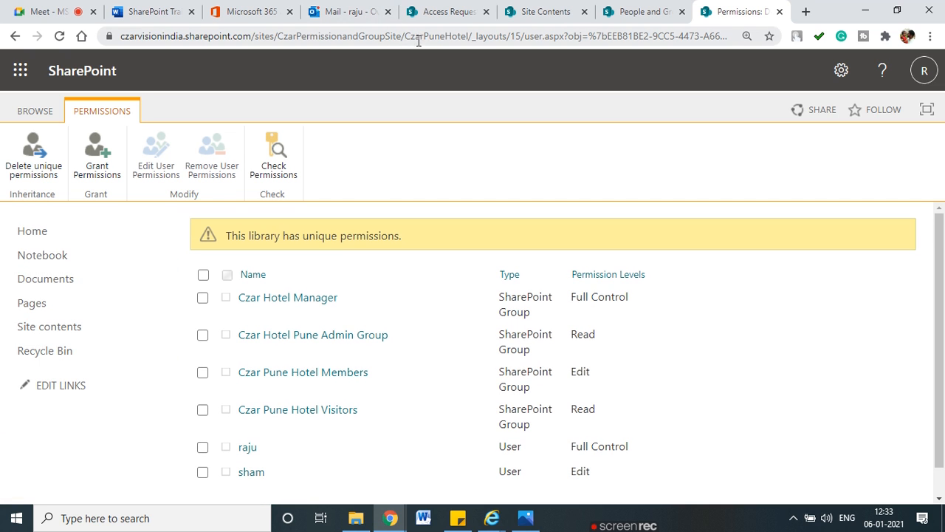
Step: Copy the Documents library URL from Chrome and open it in the test user's IE window
left_click_drag(411, 36, 462, 37)
left_click(46, 280)
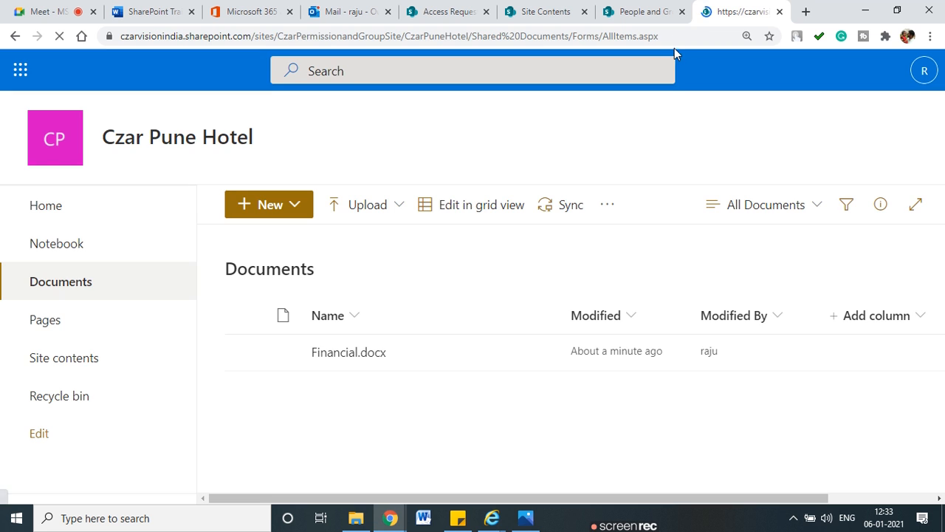
left_click(675, 42)
key("ctrl+c")
mouse_move(344, 530)
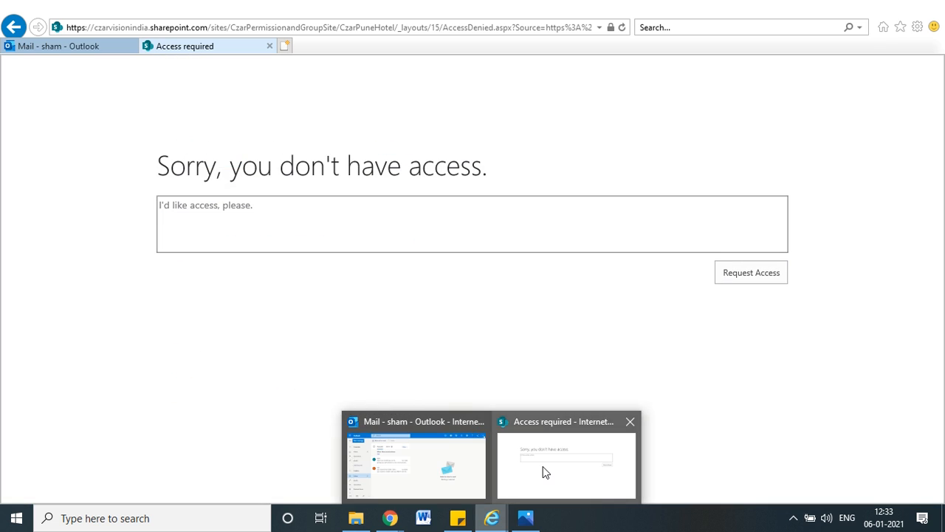
left_click(542, 470)
left_click(285, 33)
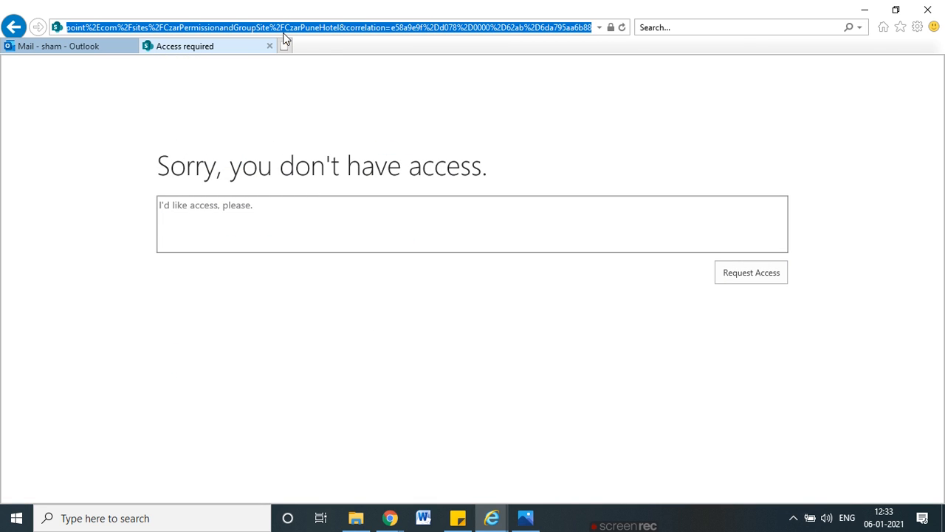
key("ctrl+v")
key("Return")
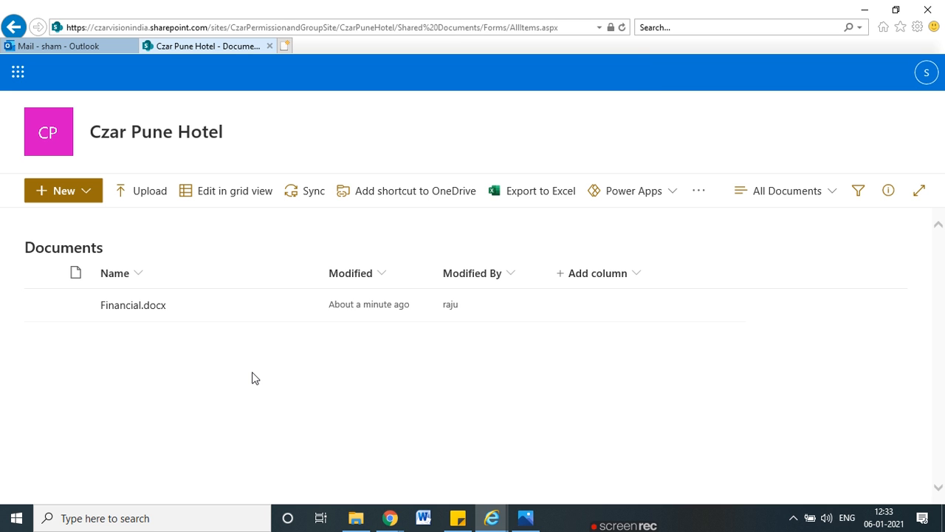
Step: Mark up the library showing Financial.docx, then go to the test user's Outlook inbox
mouse_move(25, 203)
left_mouse_down()
mouse_move(73, 433)
mouse_move(1, 426)
left_mouse_up()
left_click_drag(38, 343, 65, 381)
left_click_drag(65, 355, 29, 382)
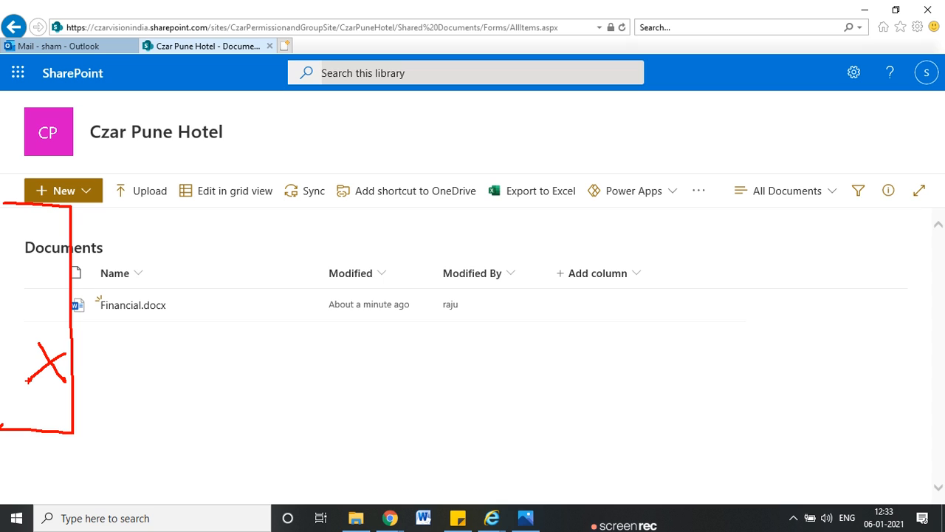
left_click_drag(290, 119, 322, 158)
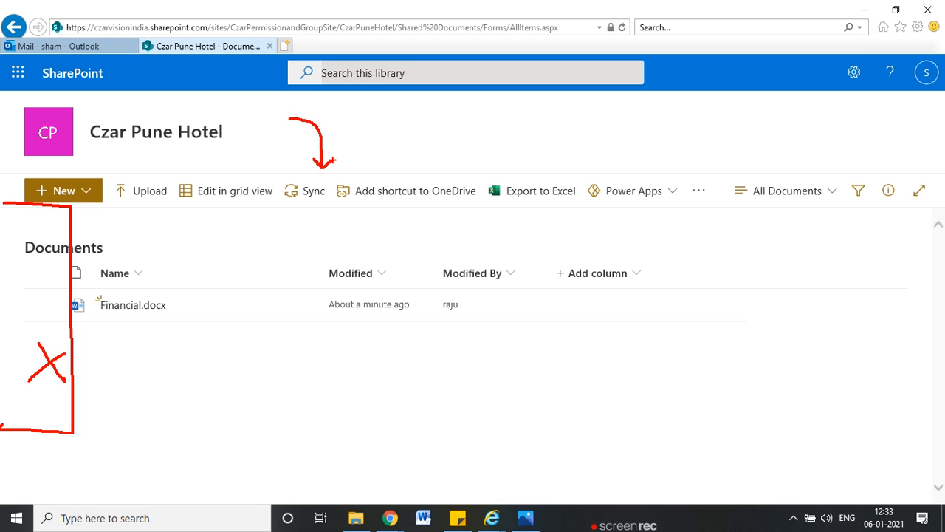
mouse_move(538, 34)
left_mouse_down()
mouse_move(32, 34)
mouse_move(32, 1)
mouse_move(535, 2)
mouse_move(548, 42)
mouse_move(525, 42)
left_mouse_up()
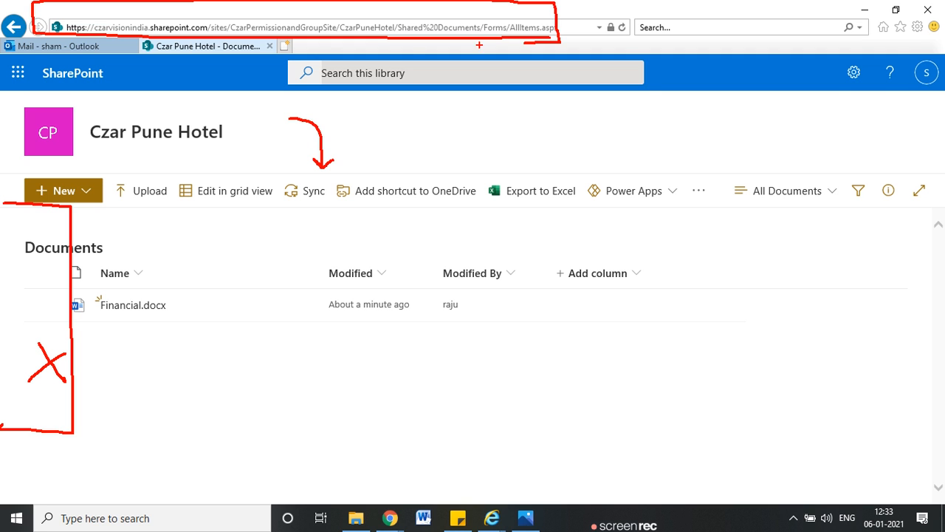
left_click(57, 46)
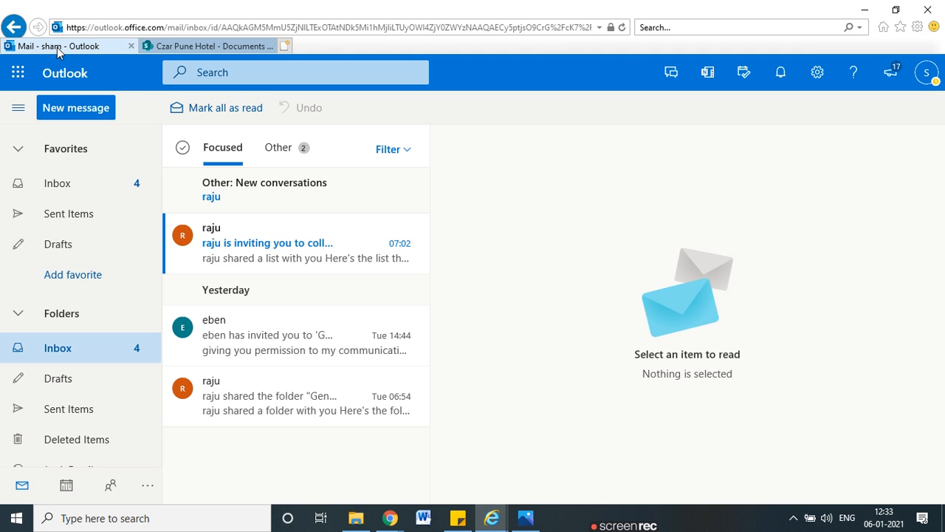
Step: Open the shared Documents library from the collaboration invitation email
left_click(247, 243)
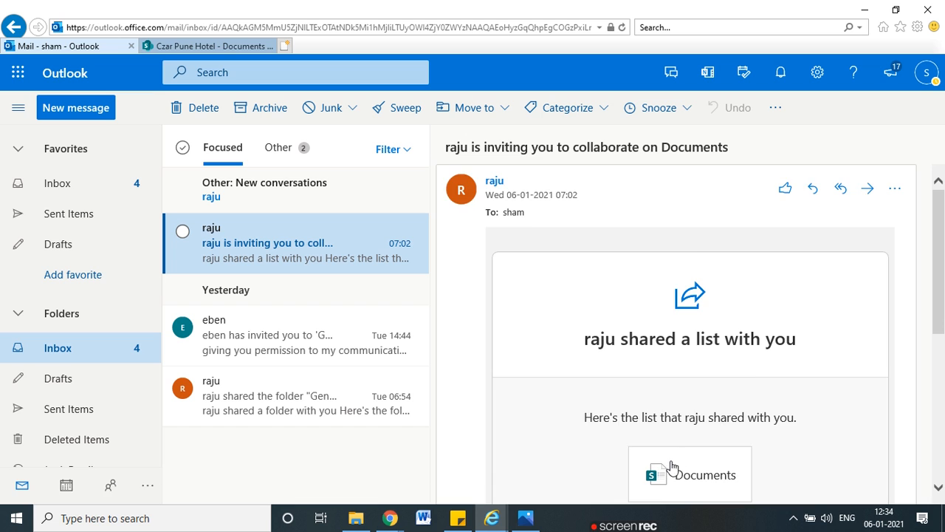
scroll(673, 465, "down", 1)
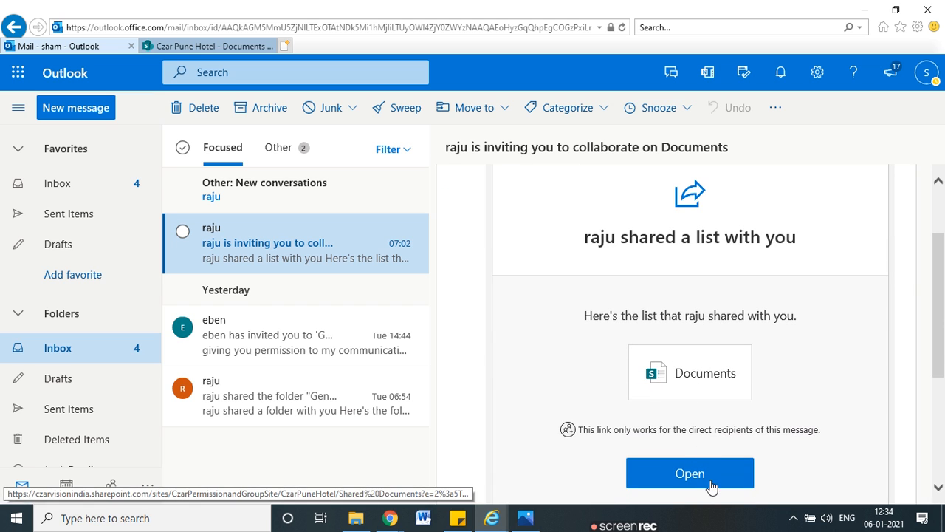
left_click(690, 474)
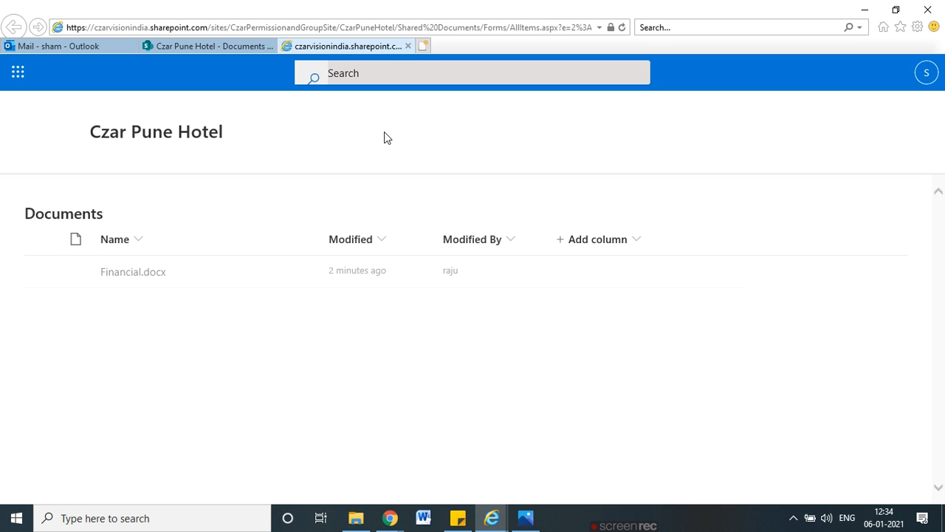
mouse_move(367, 233)
left_mouse_down()
mouse_move(94, 225)
mouse_move(33, 244)
mouse_move(720, 298)
mouse_move(340, 249)
left_mouse_up()
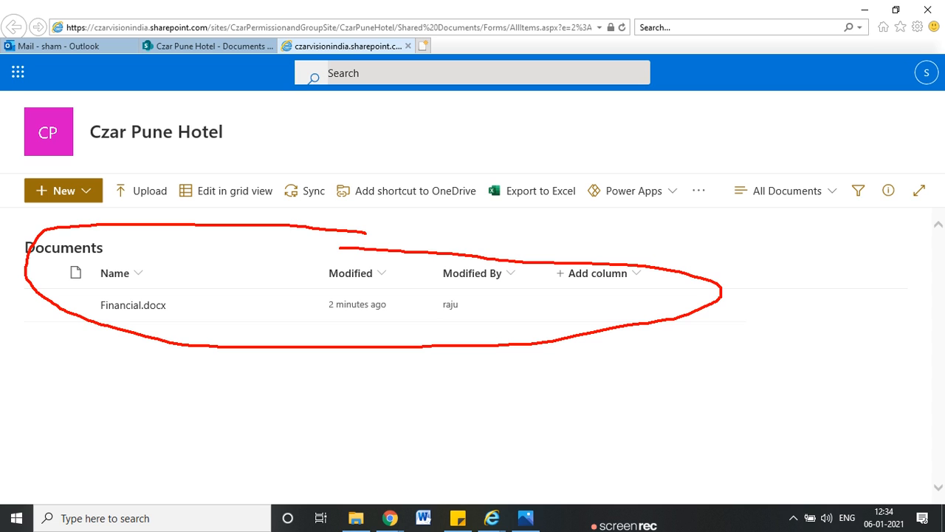
key("Escape")
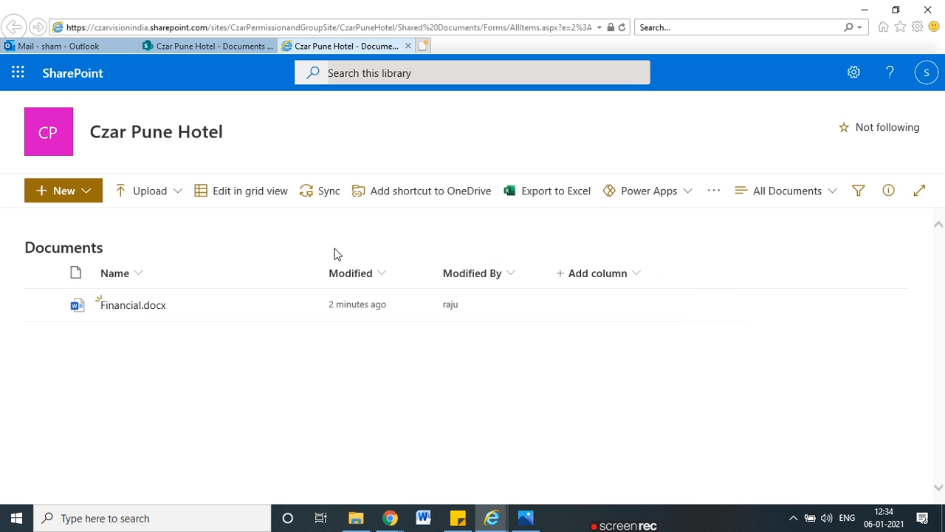
Step: Trim the URL to the Czar Pune Hotel site root, load it, and minimize the browser
left_click(426, 27)
left_click(394, 27)
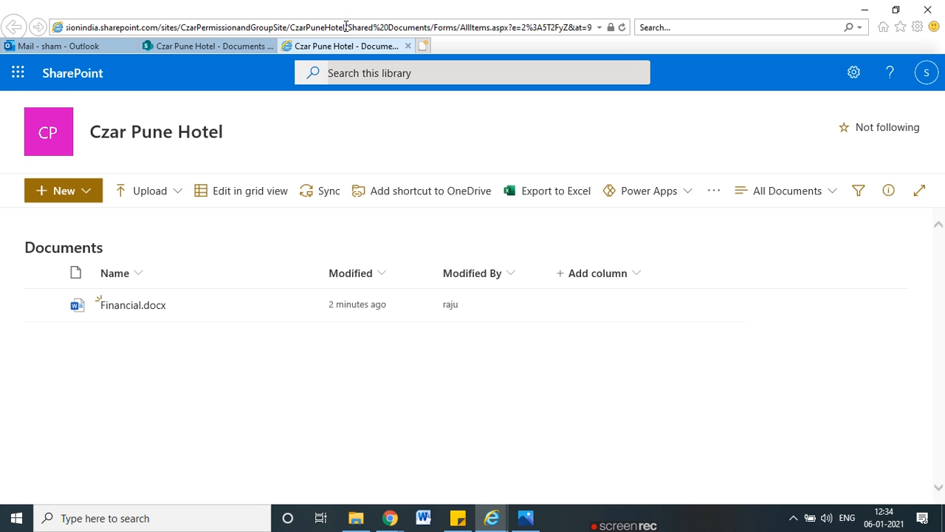
left_click_drag(345, 27, 595, 28)
key("Delete")
key("Return")
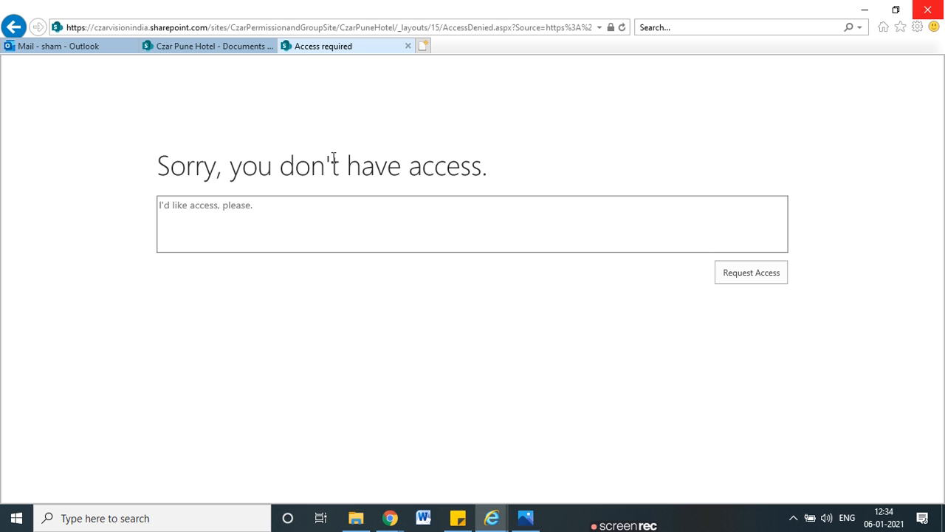
left_click(865, 9)
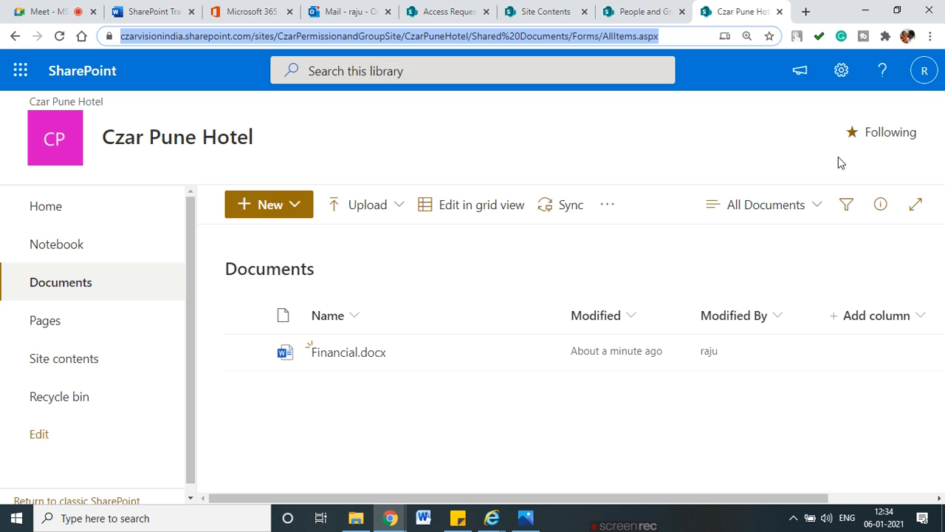
key("ctrl+2")
mouse_move(437, 248)
left_mouse_down()
mouse_move(355, 260)
mouse_move(382, 260)
left_mouse_up()
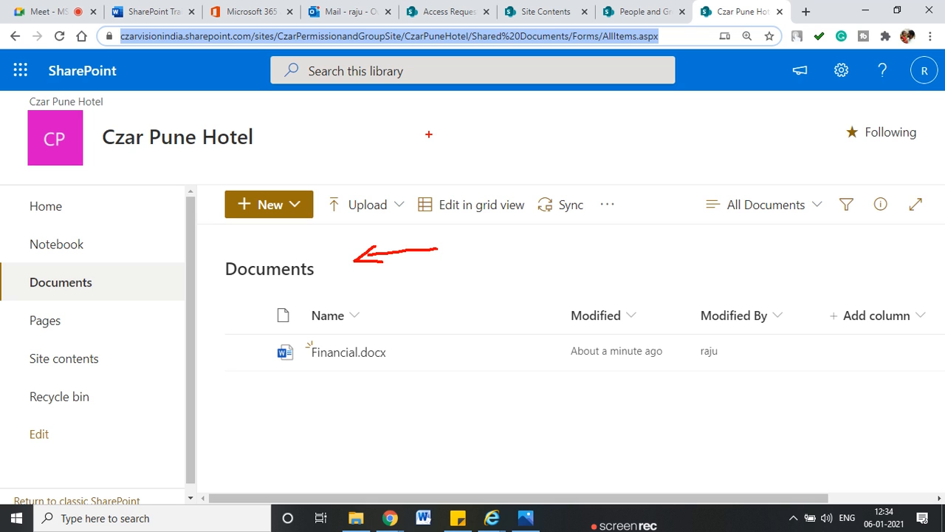
left_click(535, 10)
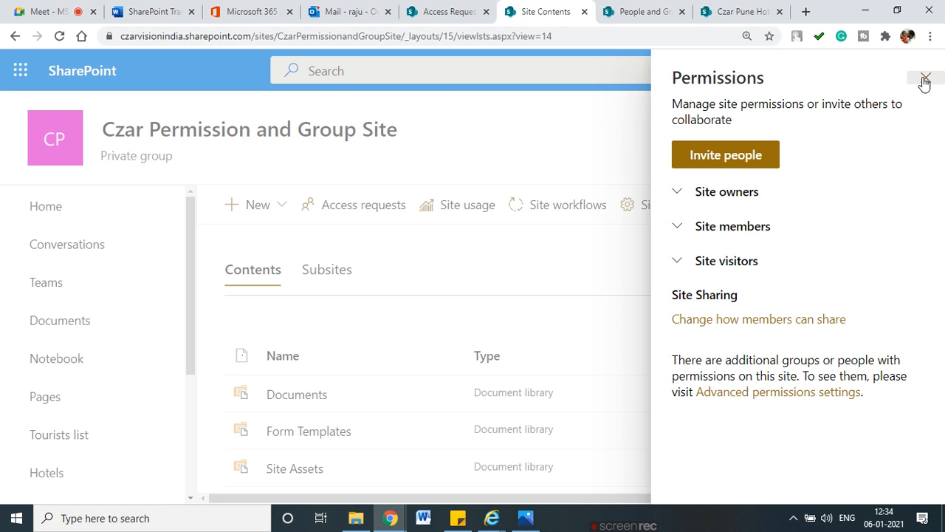
left_click(926, 78)
scroll(67, 384, "down", 3)
left_click(46, 272)
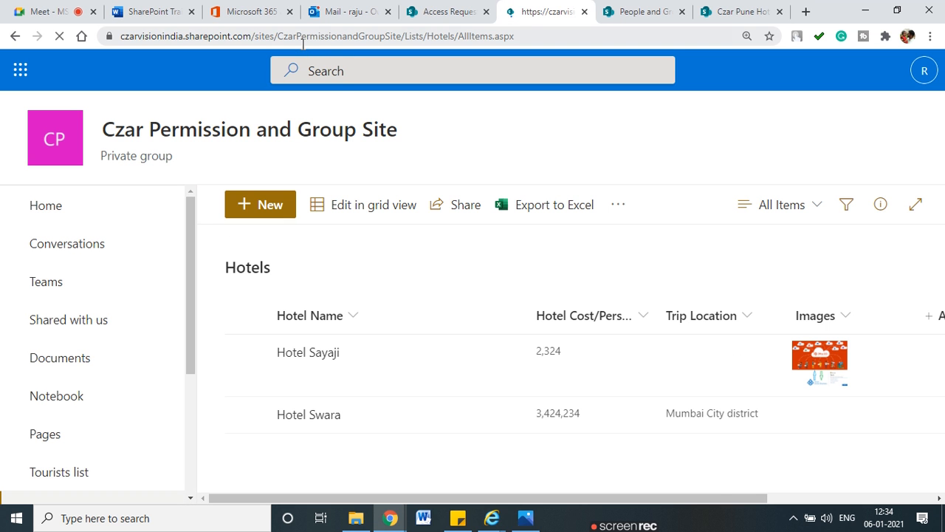
left_click_drag(303, 43, 405, 39)
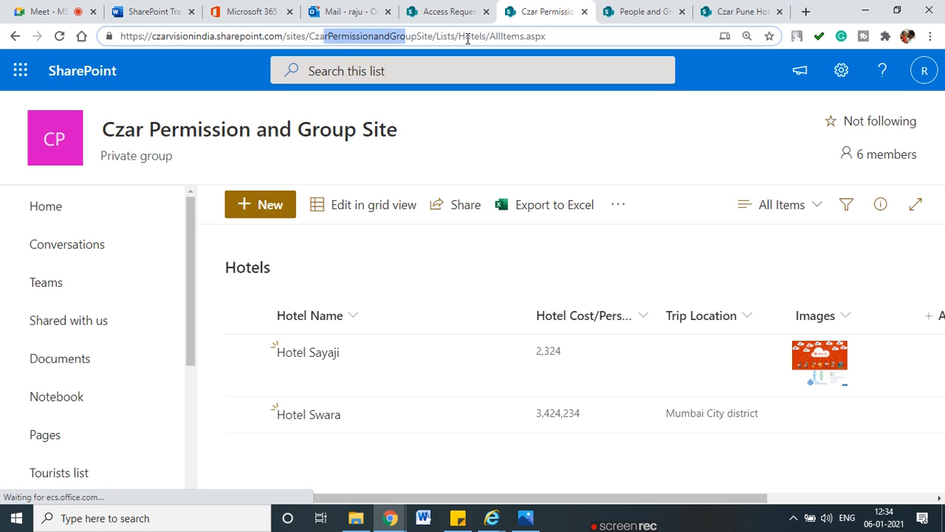
left_click_drag(466, 39, 480, 39)
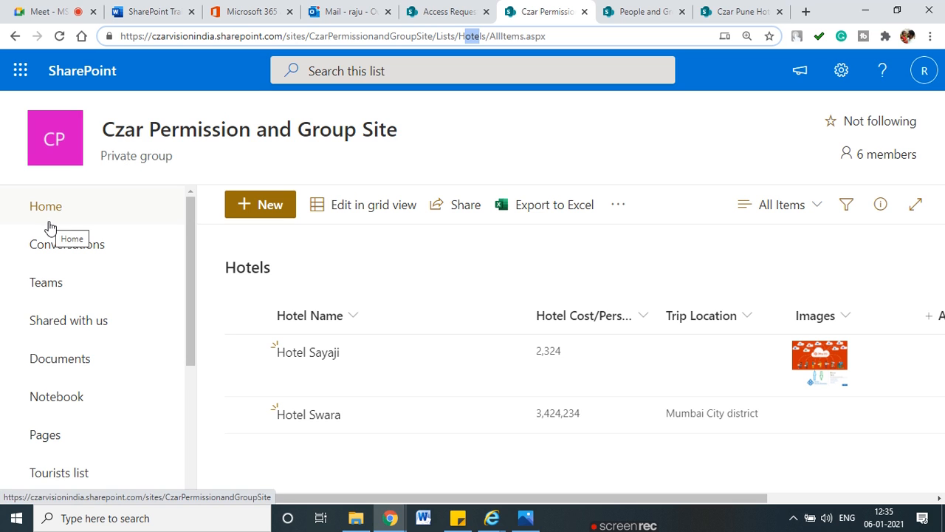
left_click_drag(110, 209, 161, 203)
left_click_drag(119, 366, 144, 364)
left_click(639, 11)
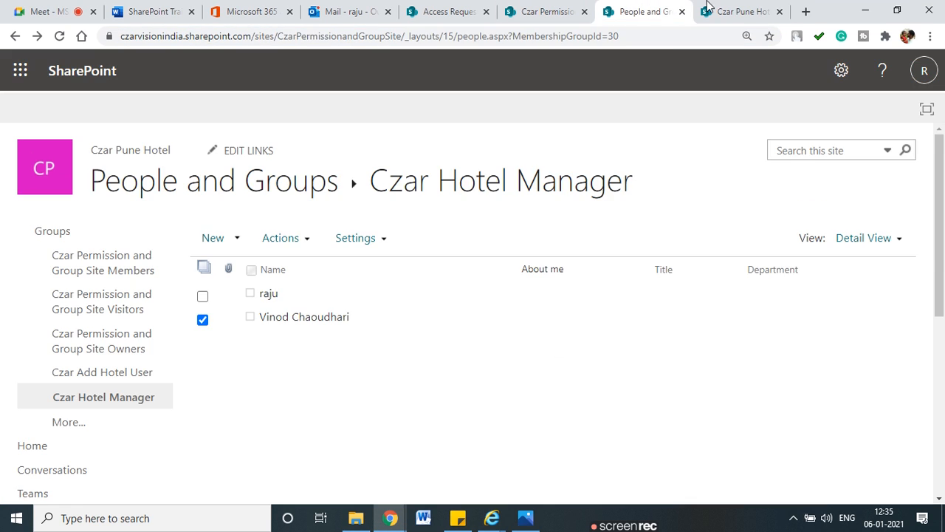
left_click(738, 11)
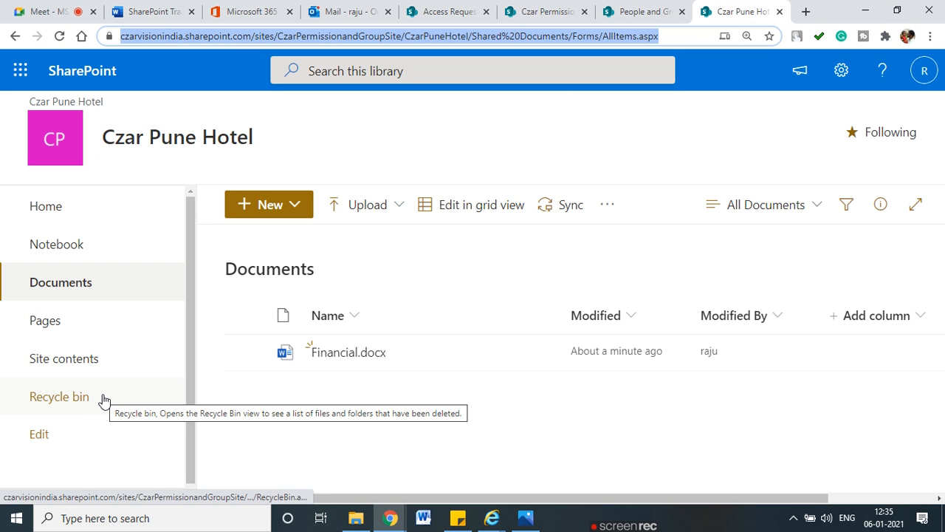
mouse_move(302, 249)
left_mouse_down()
mouse_move(219, 279)
mouse_move(316, 274)
mouse_move(309, 259)
left_mouse_up()
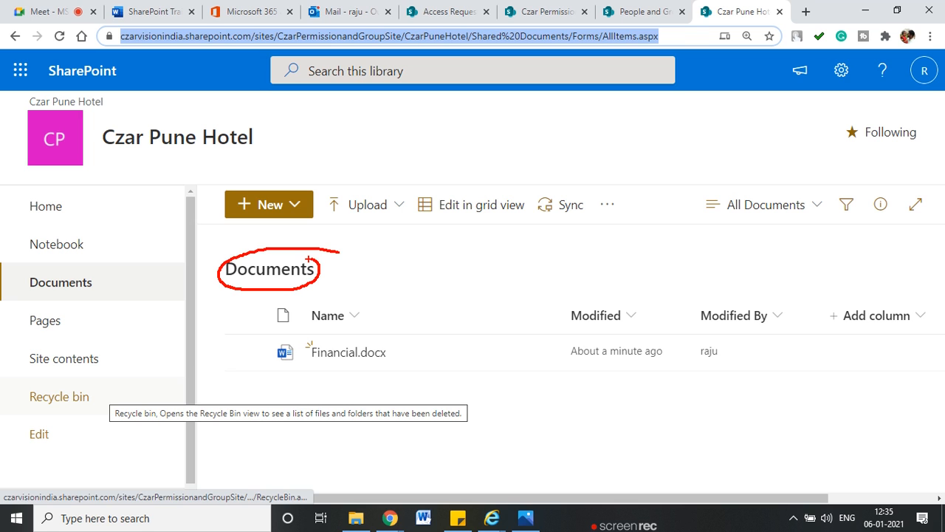
key("Escape")
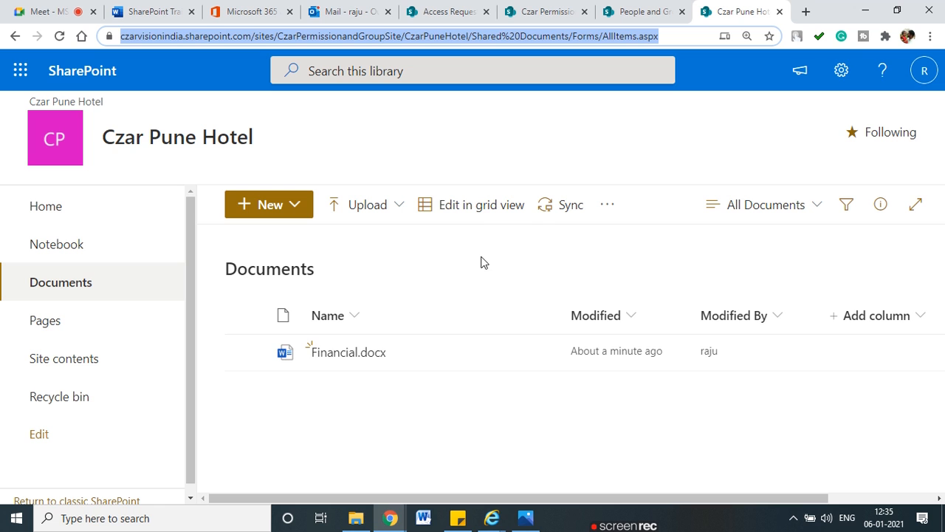
left_click(842, 70)
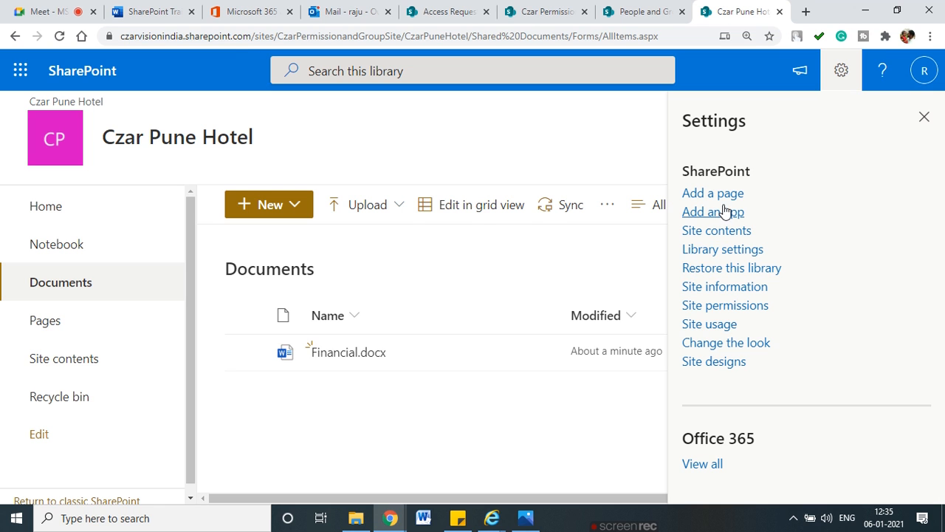
Step: Open the Documents library's permissions page from its library settings
left_click(728, 305)
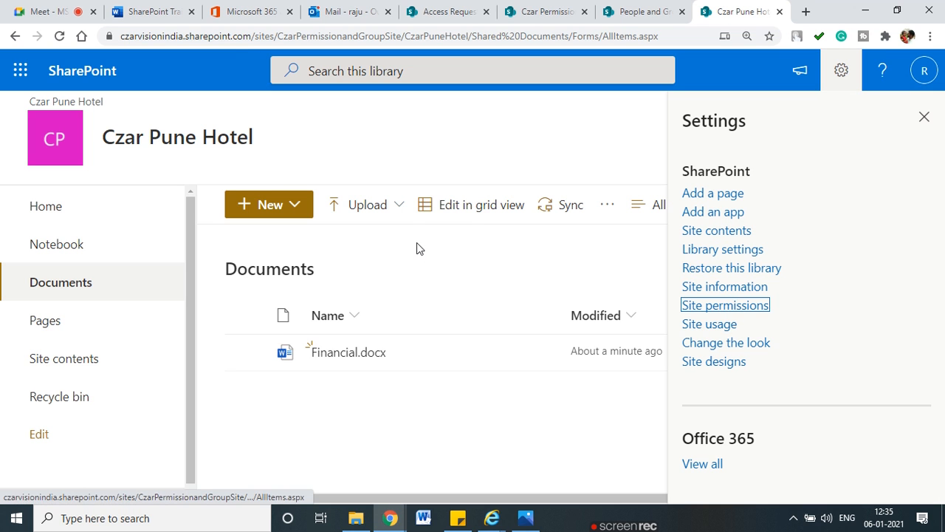
left_click(927, 79)
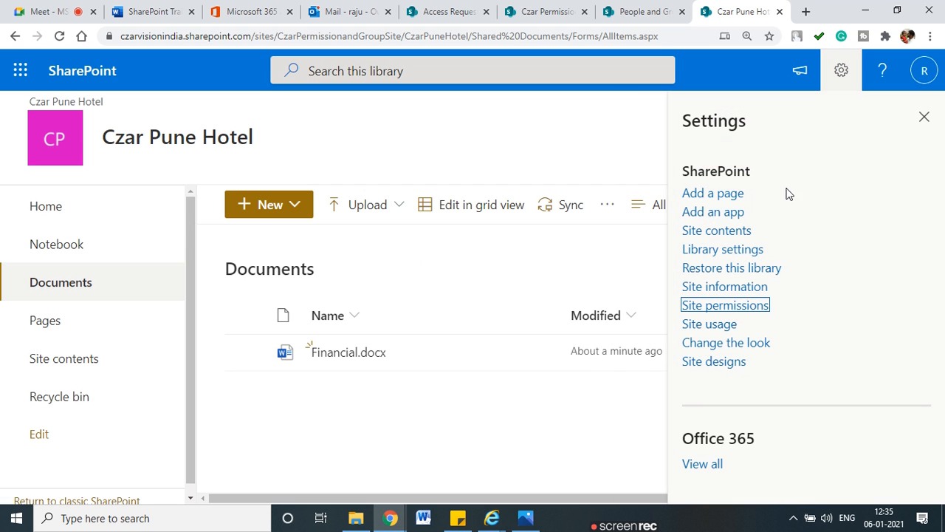
left_click(705, 251)
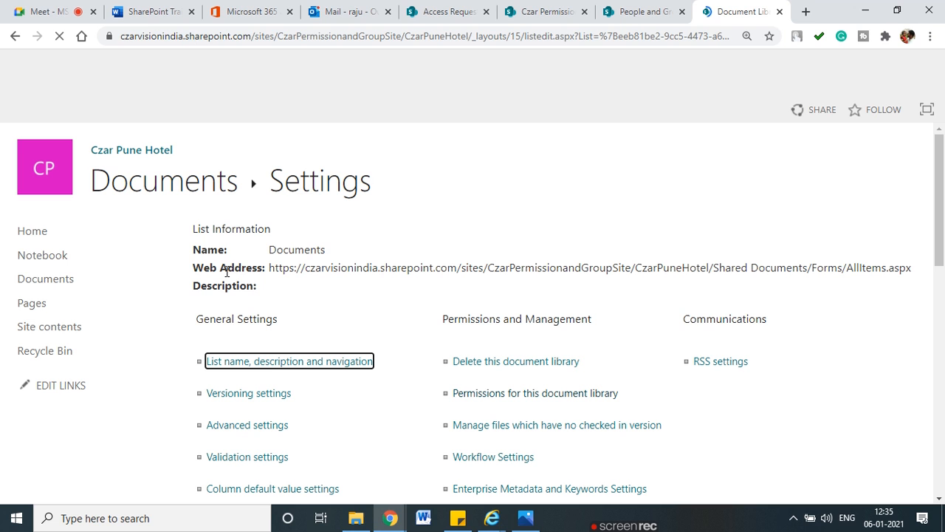
scroll(275, 262, "down", 2)
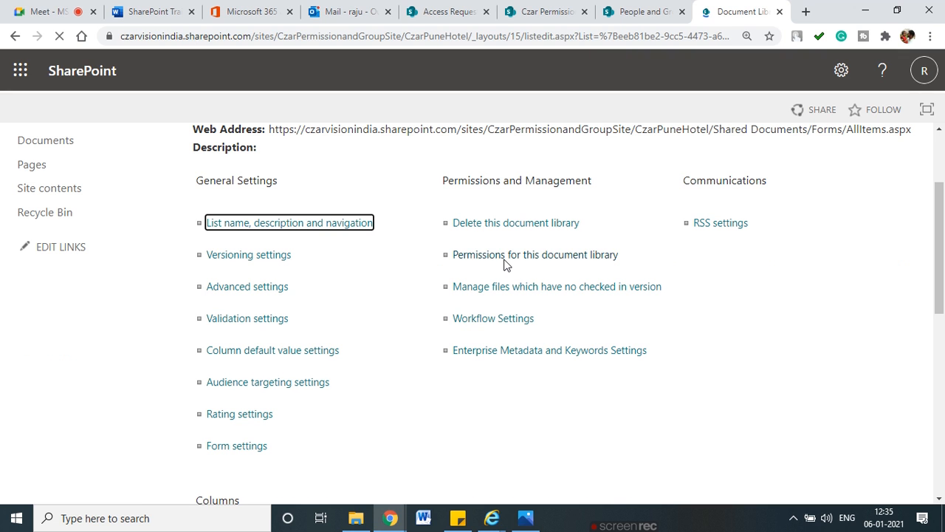
left_click(505, 259)
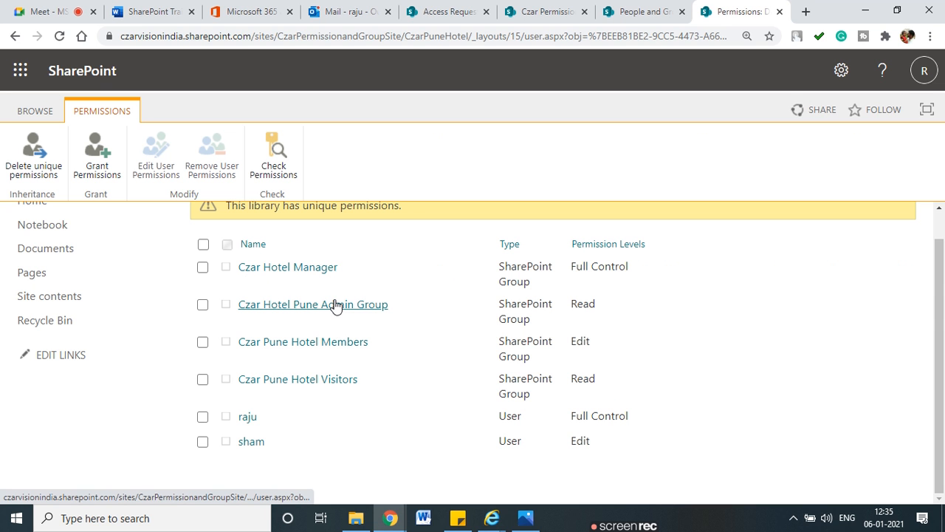
Step: Open the Czar Hotel Pune Admin Group's member list from the library permissions
mouse_move(415, 289)
left_mouse_down()
mouse_move(316, 270)
mouse_move(279, 333)
mouse_move(362, 284)
left_mouse_up()
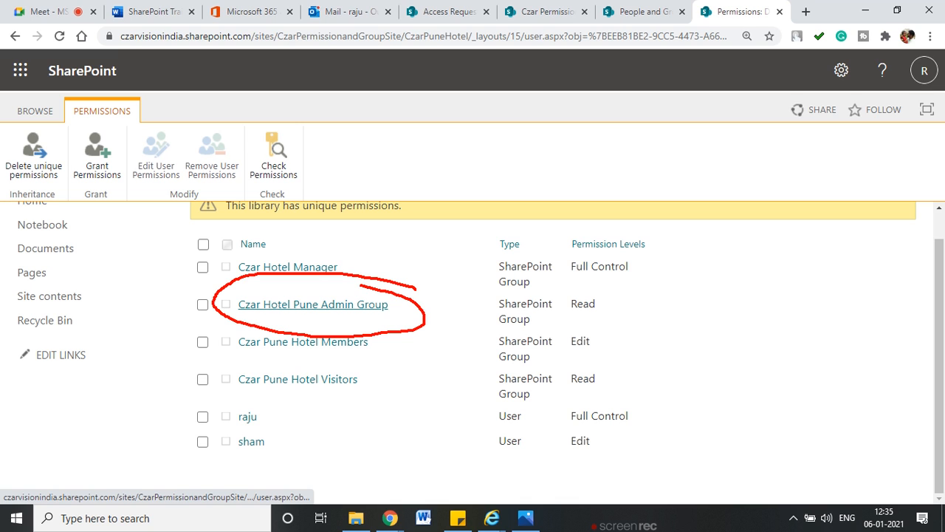
key("Escape")
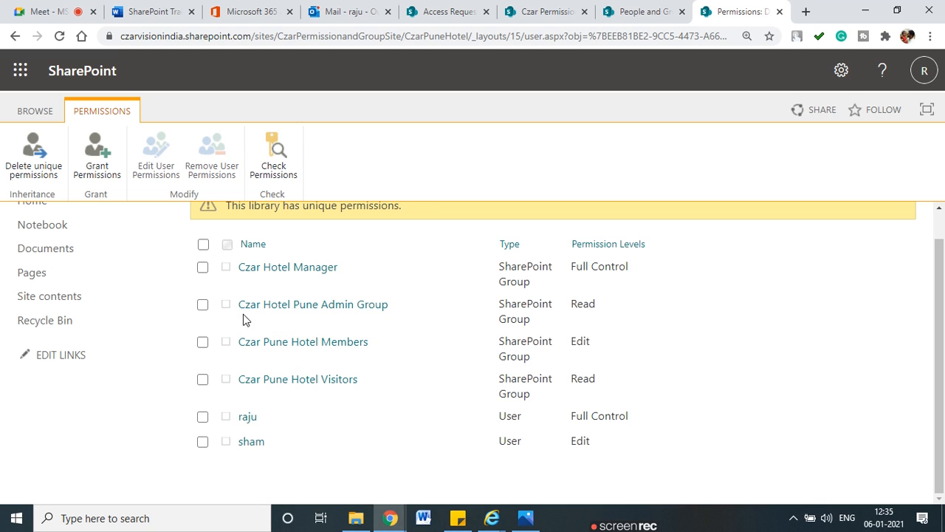
left_click(317, 313)
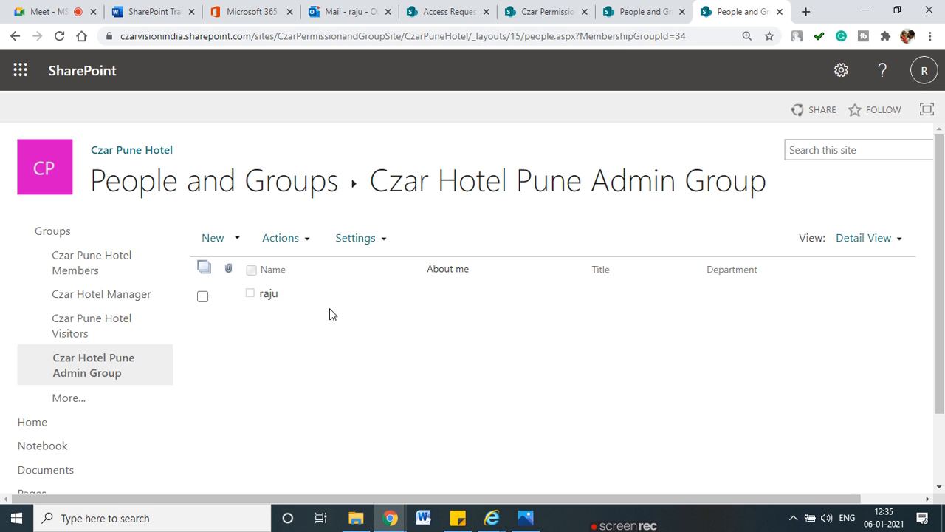
Step: Add the Account Manager user from the Account department as a new member of the Czar Hotel Pune Admin Group
left_click(219, 242)
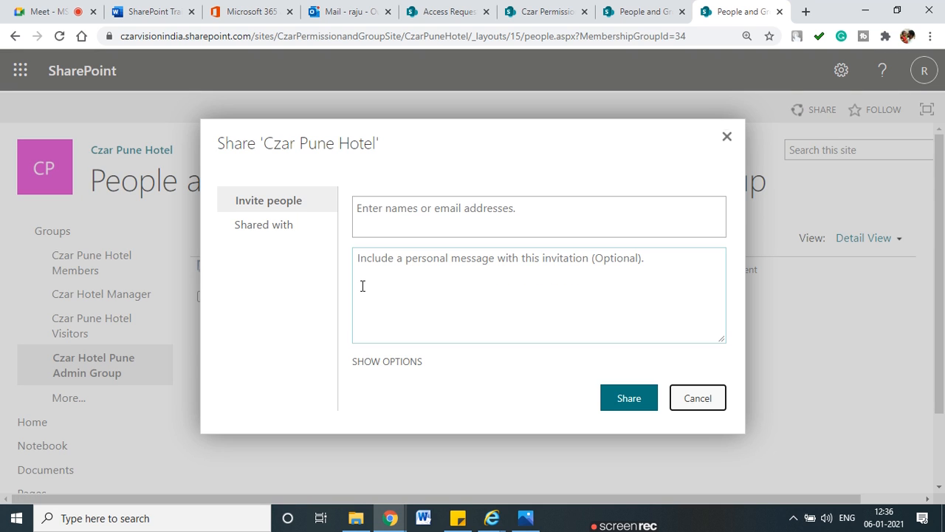
left_click(417, 215)
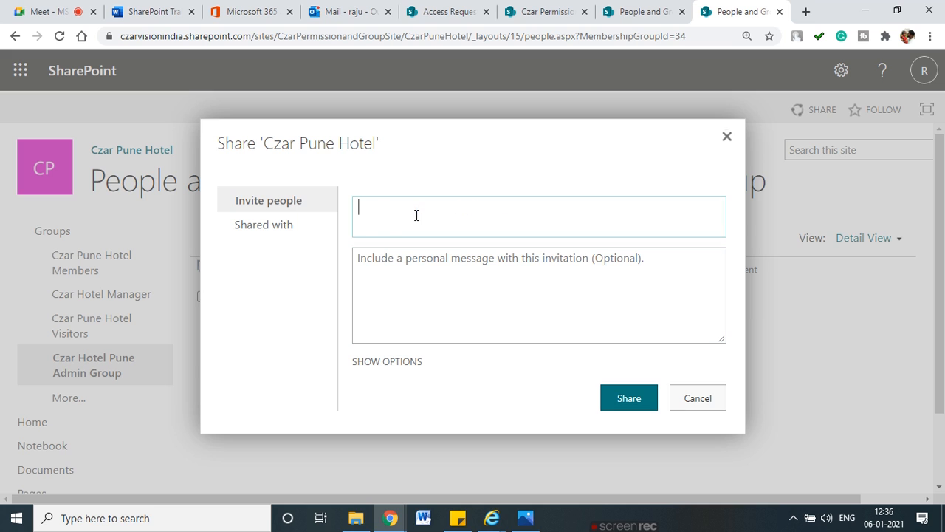
type("sham")
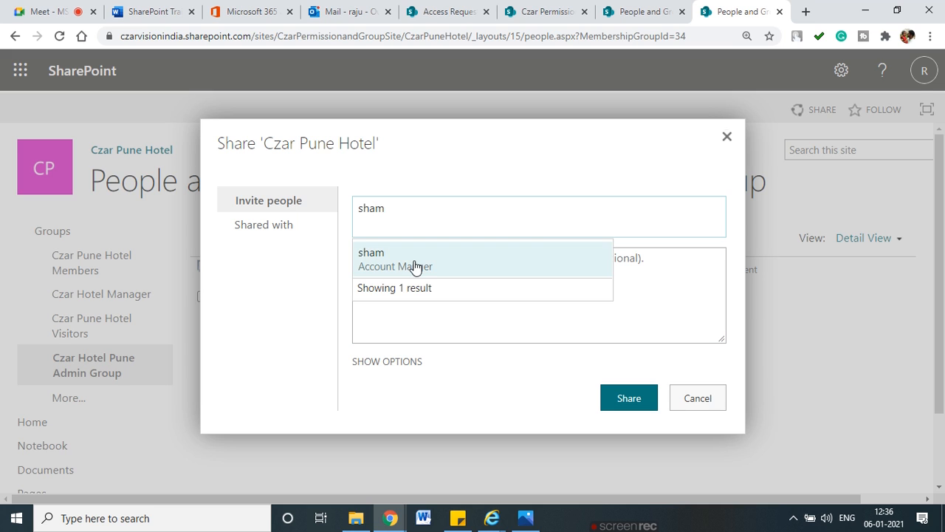
left_click(416, 264)
left_click(607, 398)
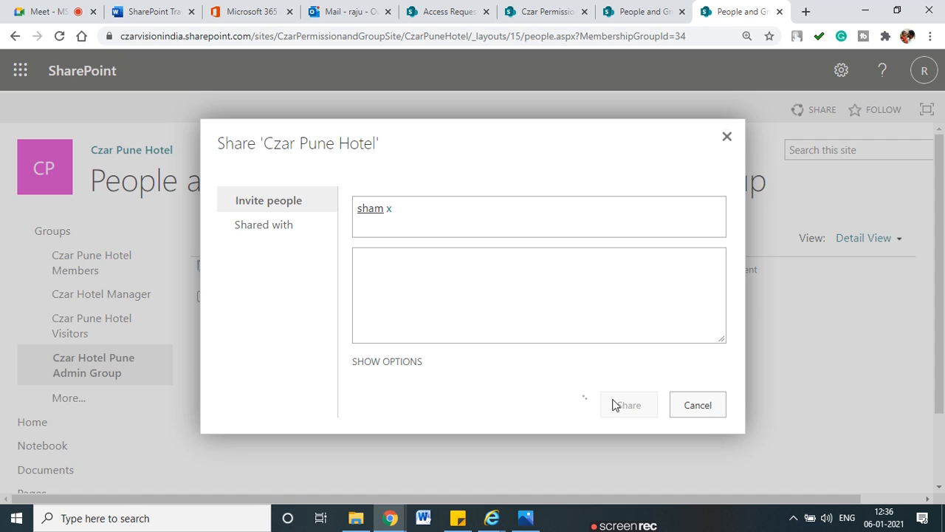